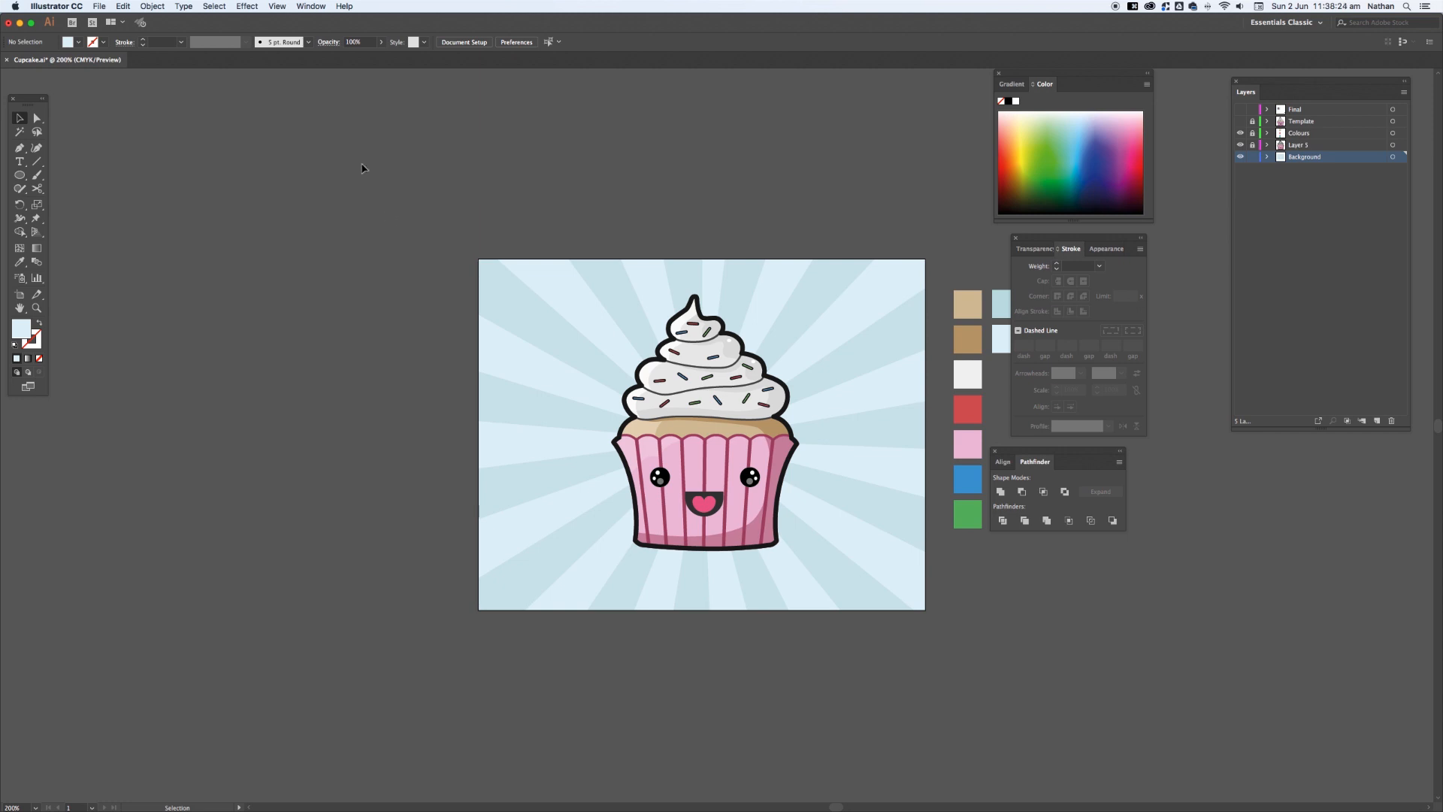
- Create a new landscape document 140 mm wide and 110 mm high
click(103, 7)
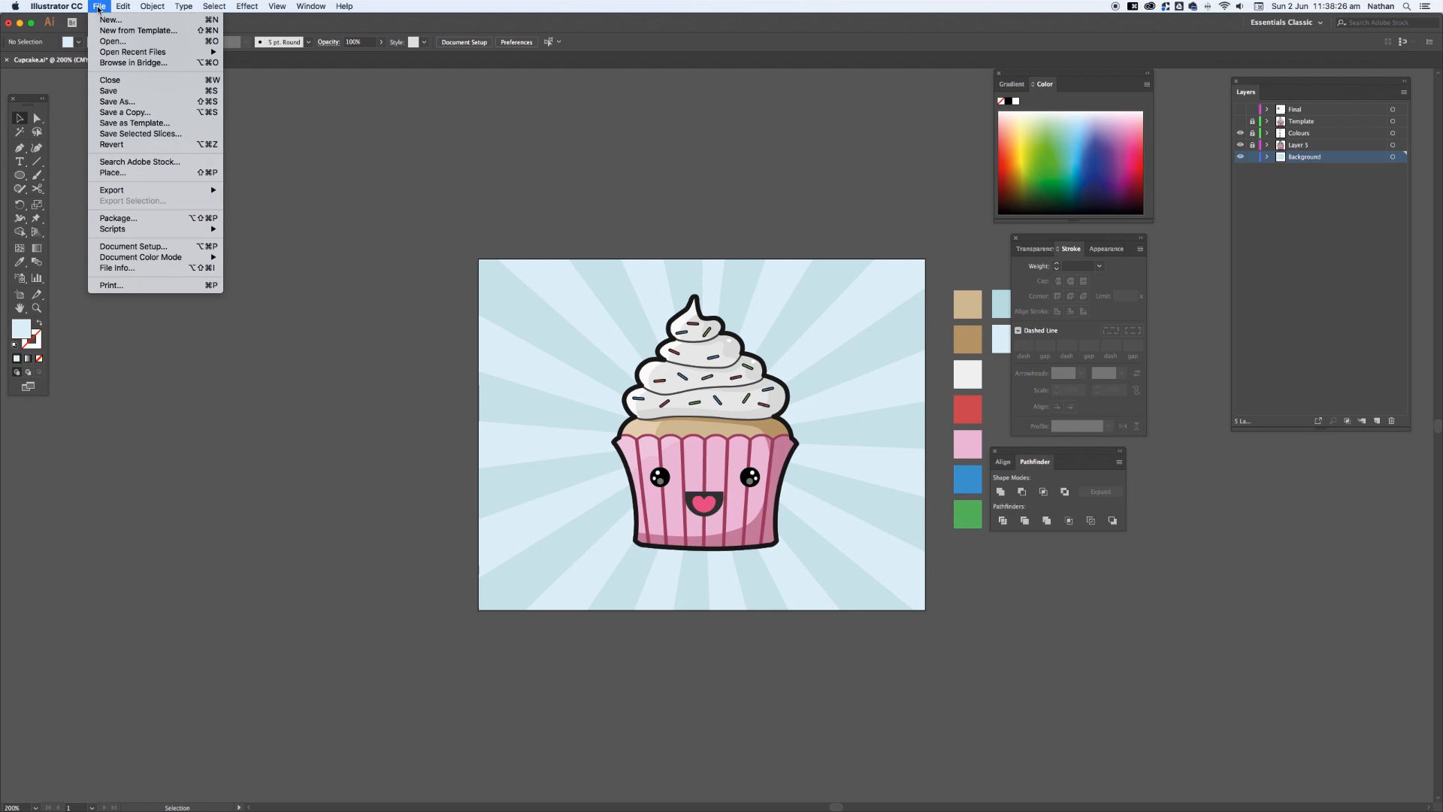
click(110, 20)
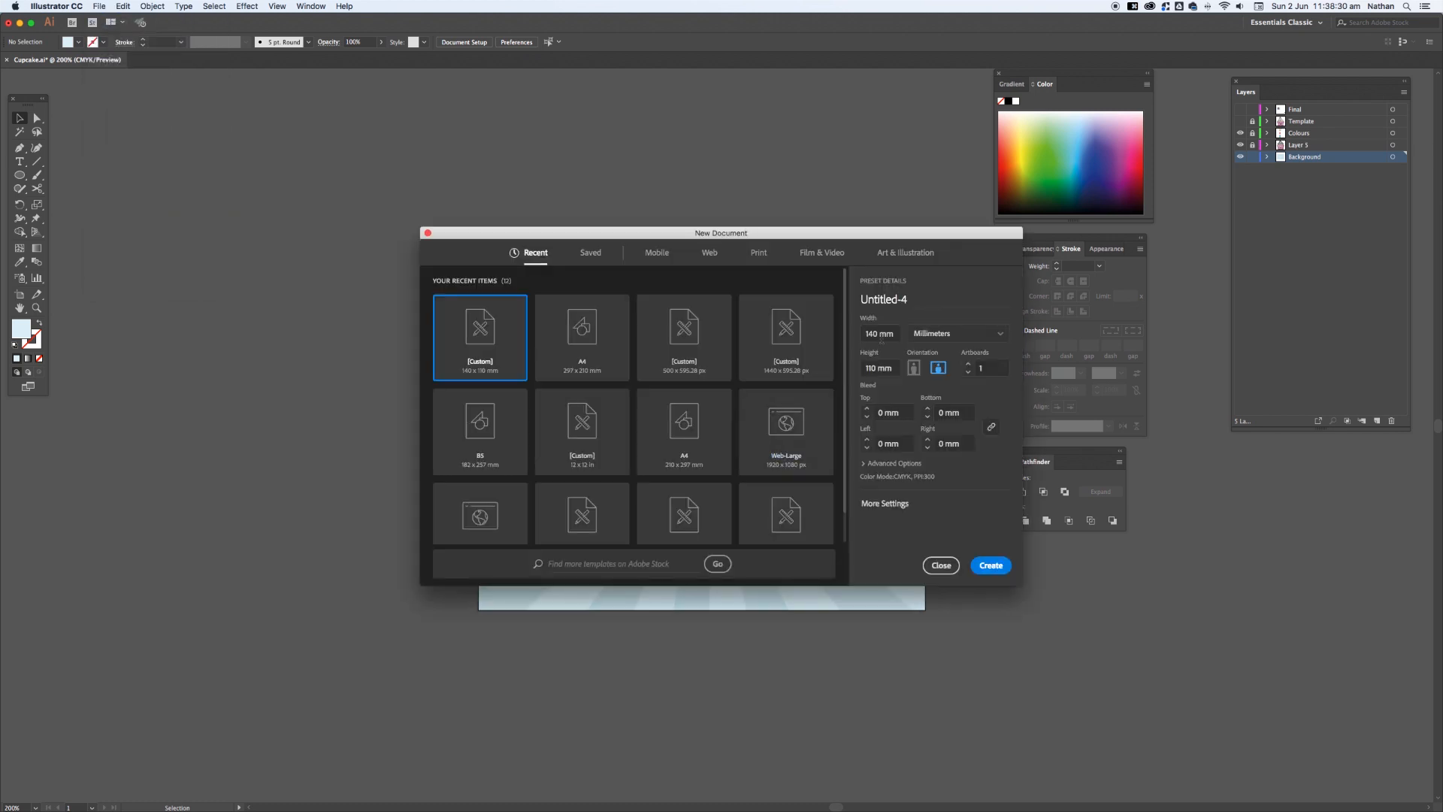
click(864, 333)
click(883, 368)
click(990, 566)
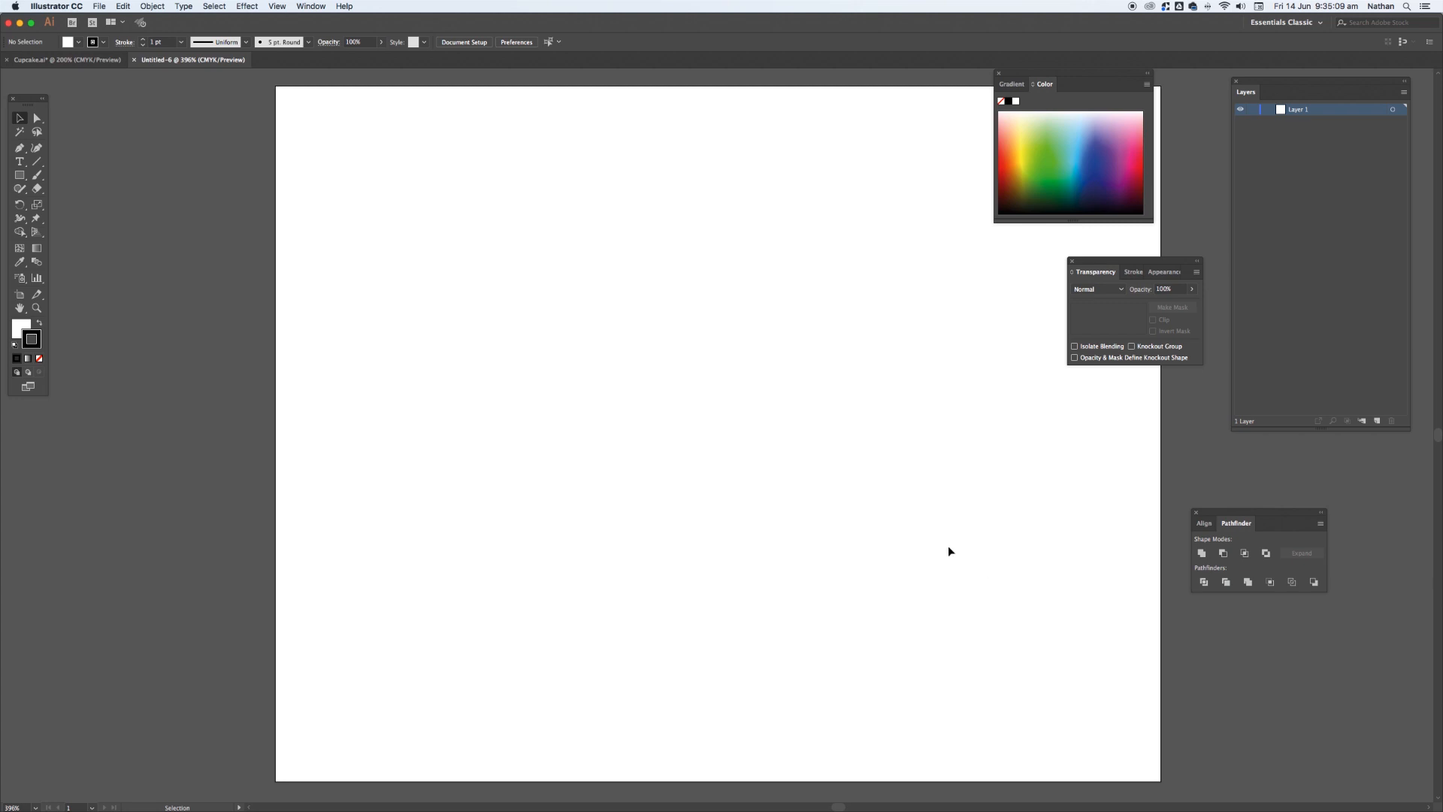
- Place Cupcake_Template.png as a linked image, aligned to the artboard's upper-left corner
click(103, 9)
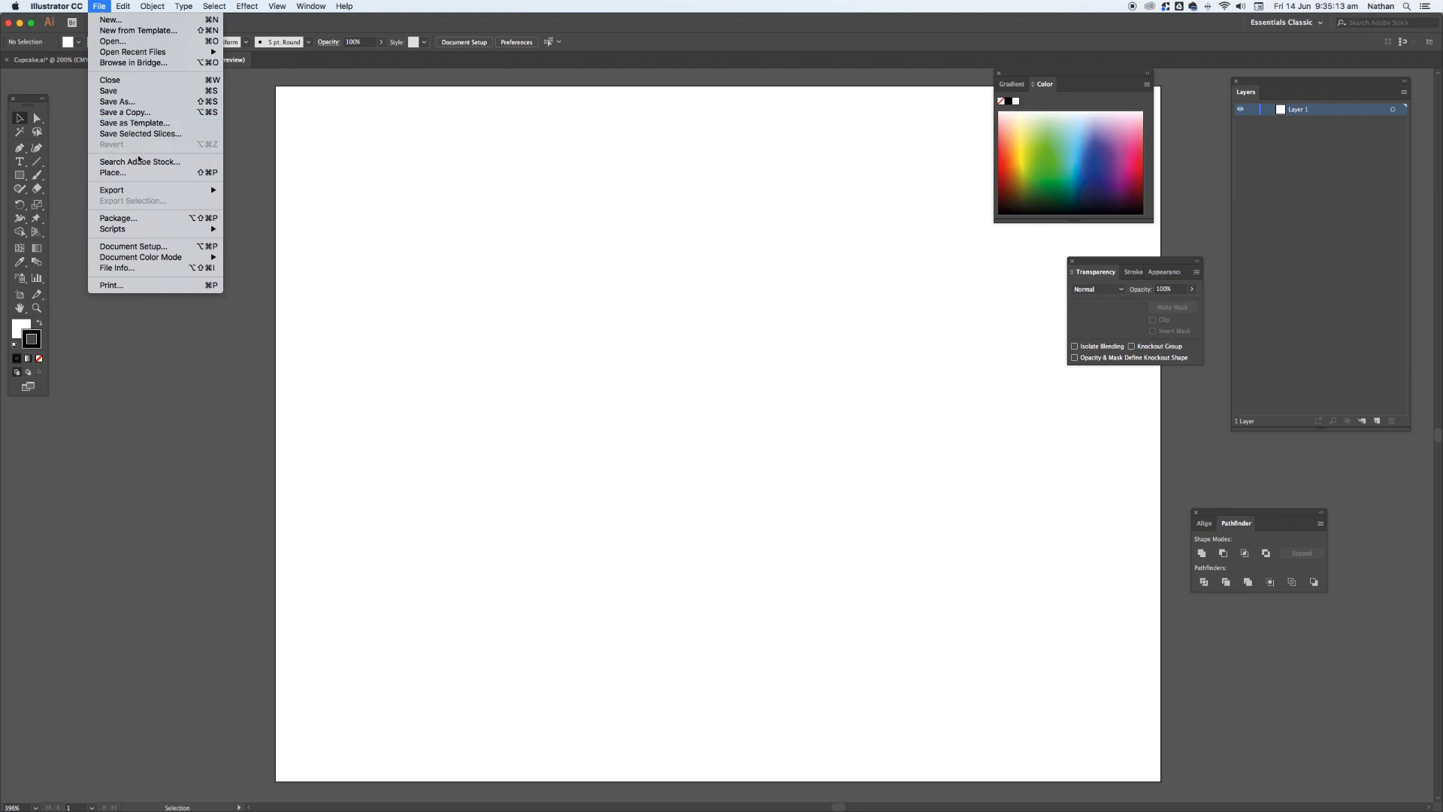
click(129, 173)
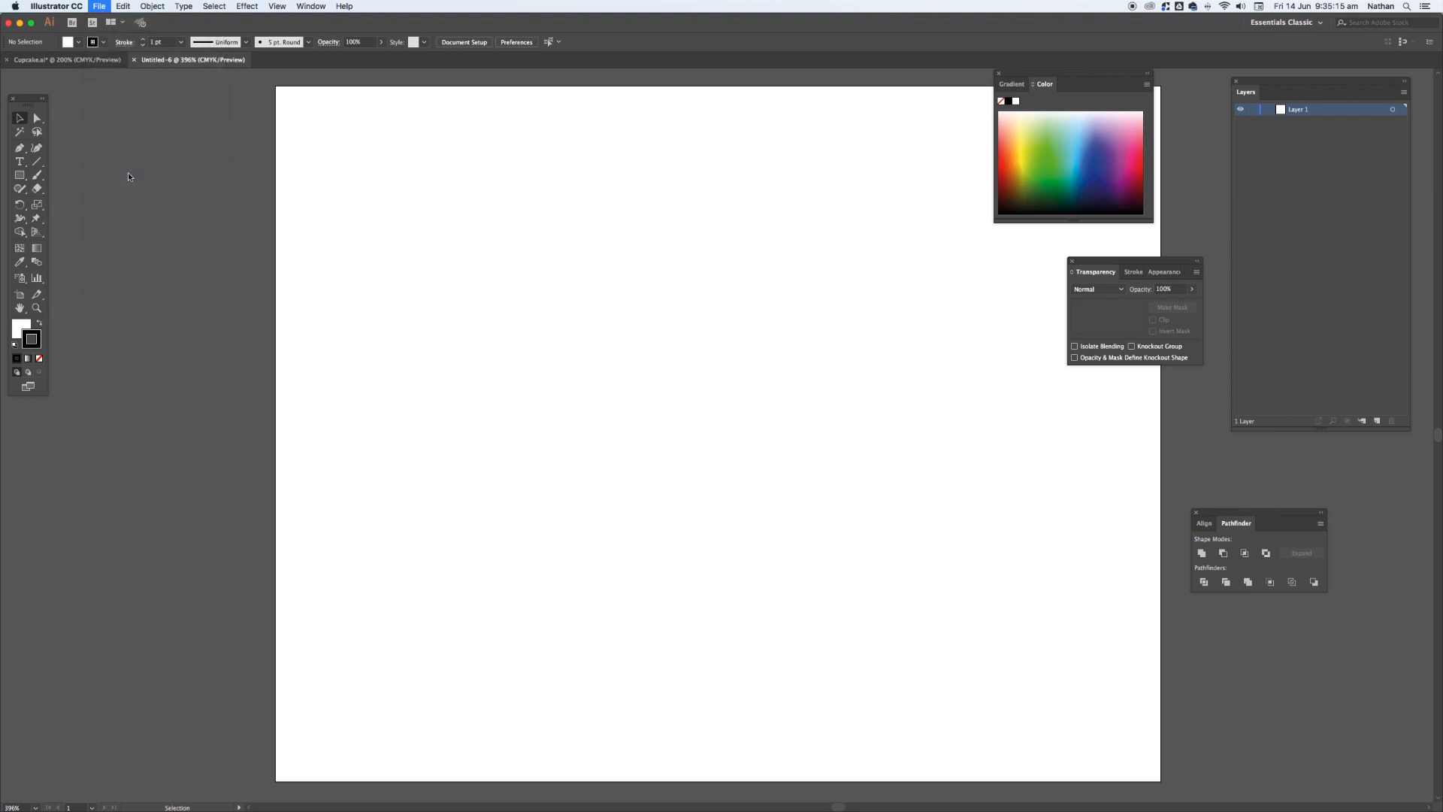
click(403, 128)
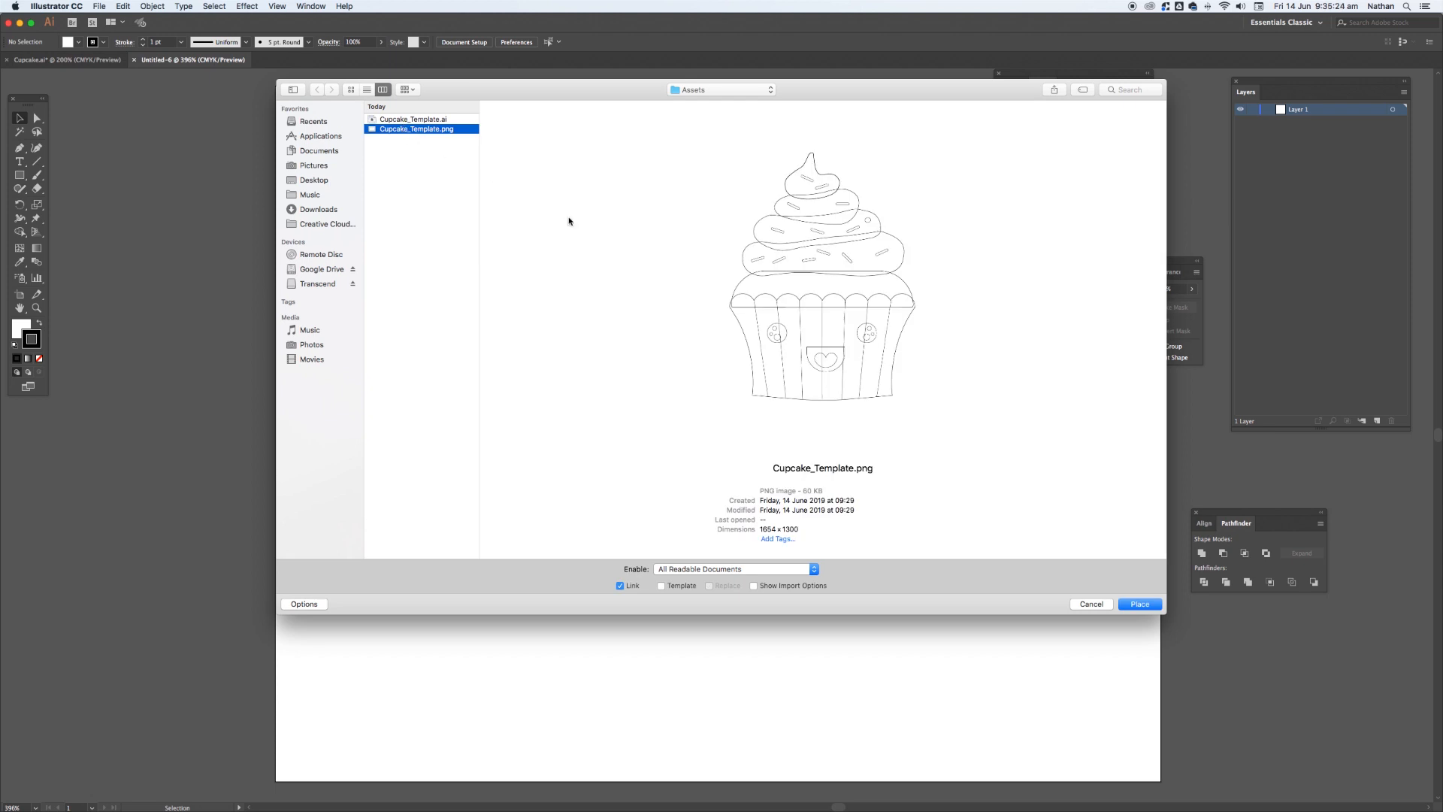
click(1139, 604)
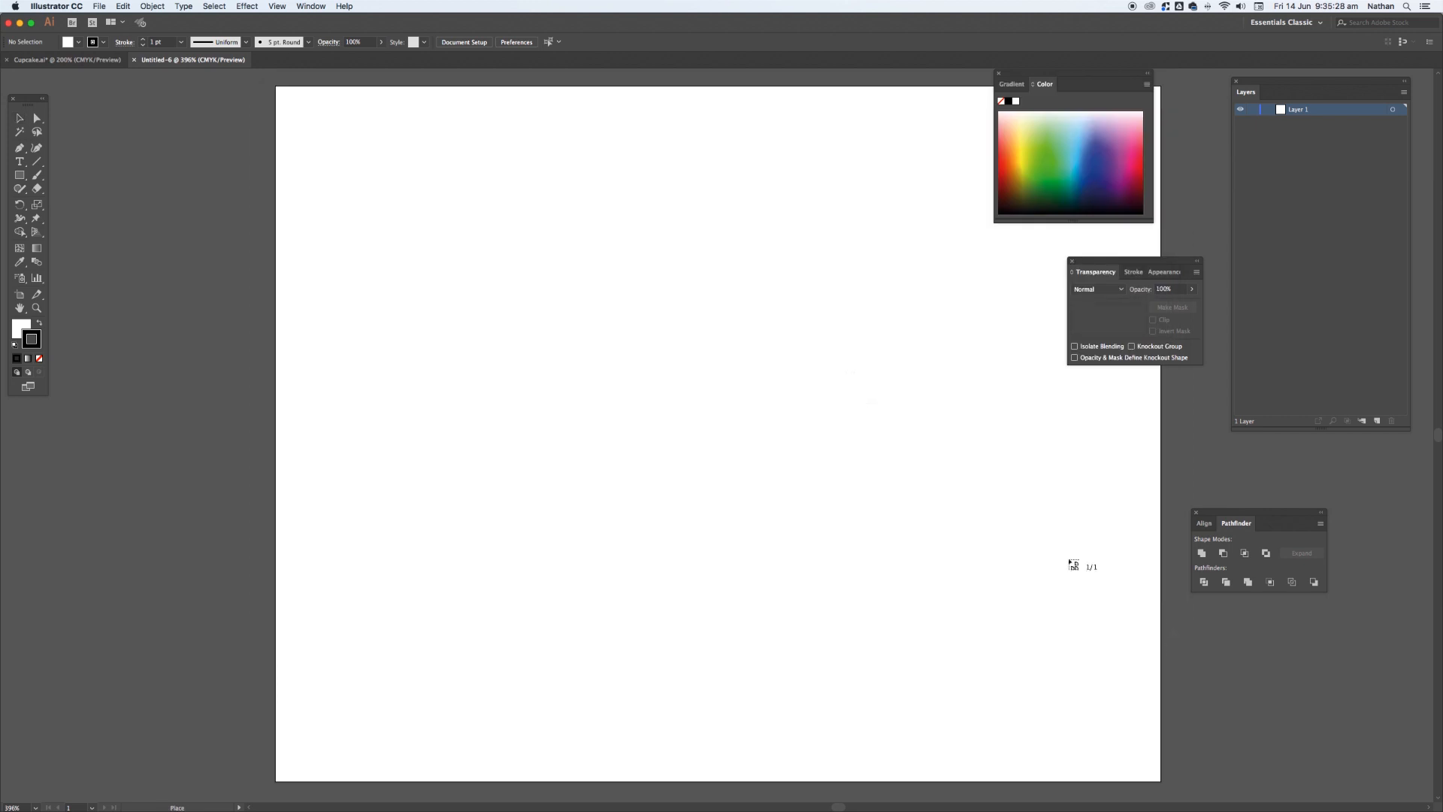
click(277, 89)
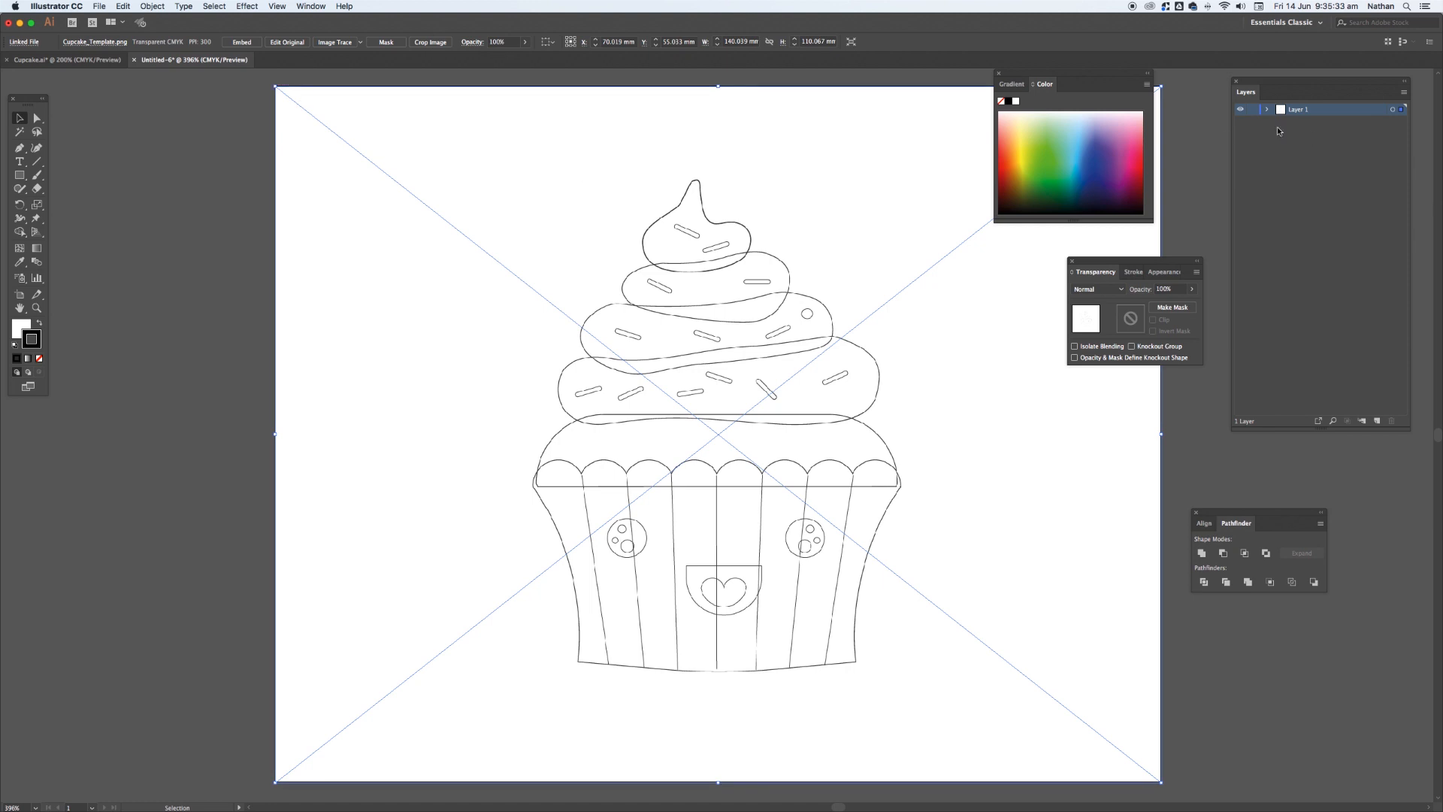
click(1189, 139)
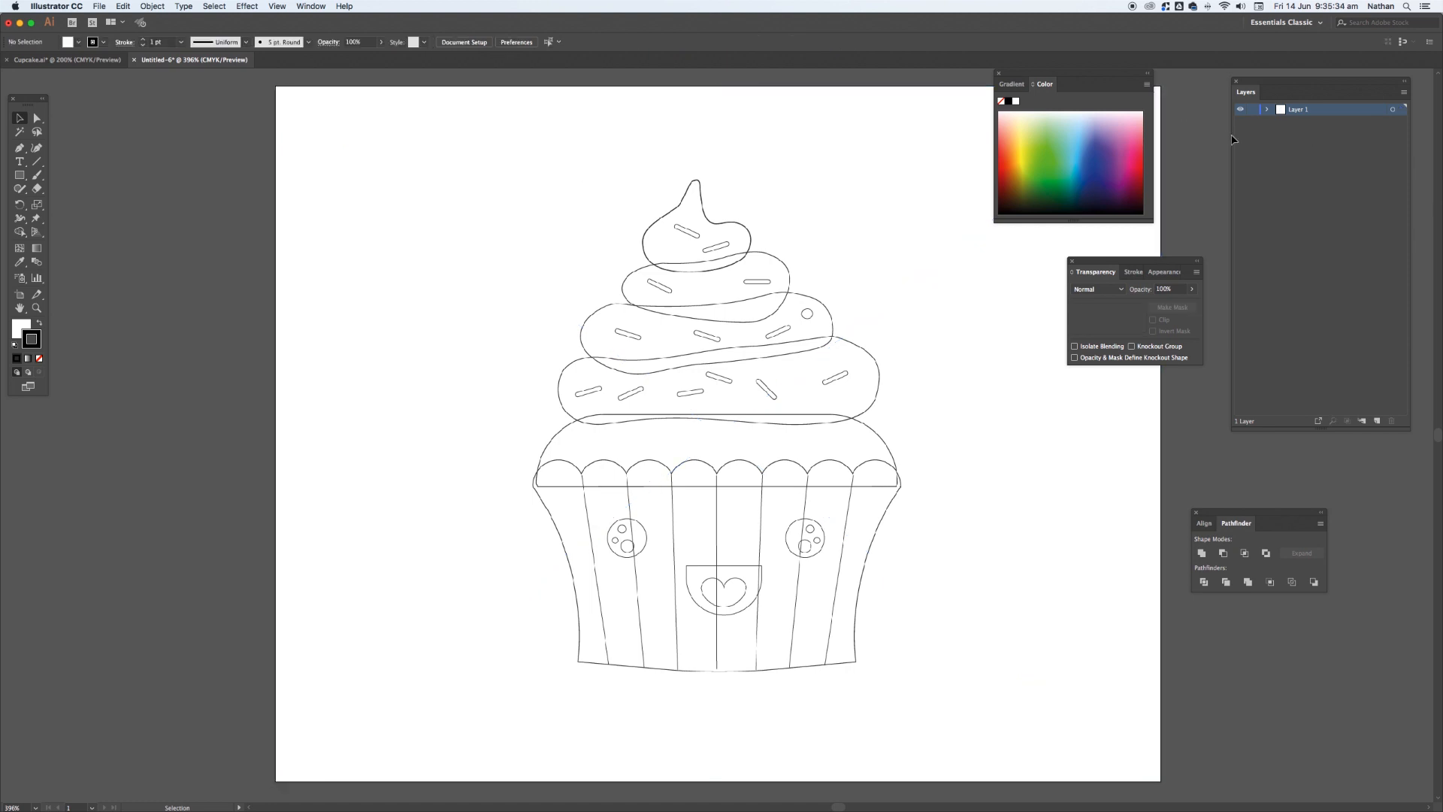
- Rename the layer holding the placed image as Template
double_click(1295, 113)
text(Templ)
key(Return)
- Add a new layer beneath the Template layer and lock Template
click(1377, 421)
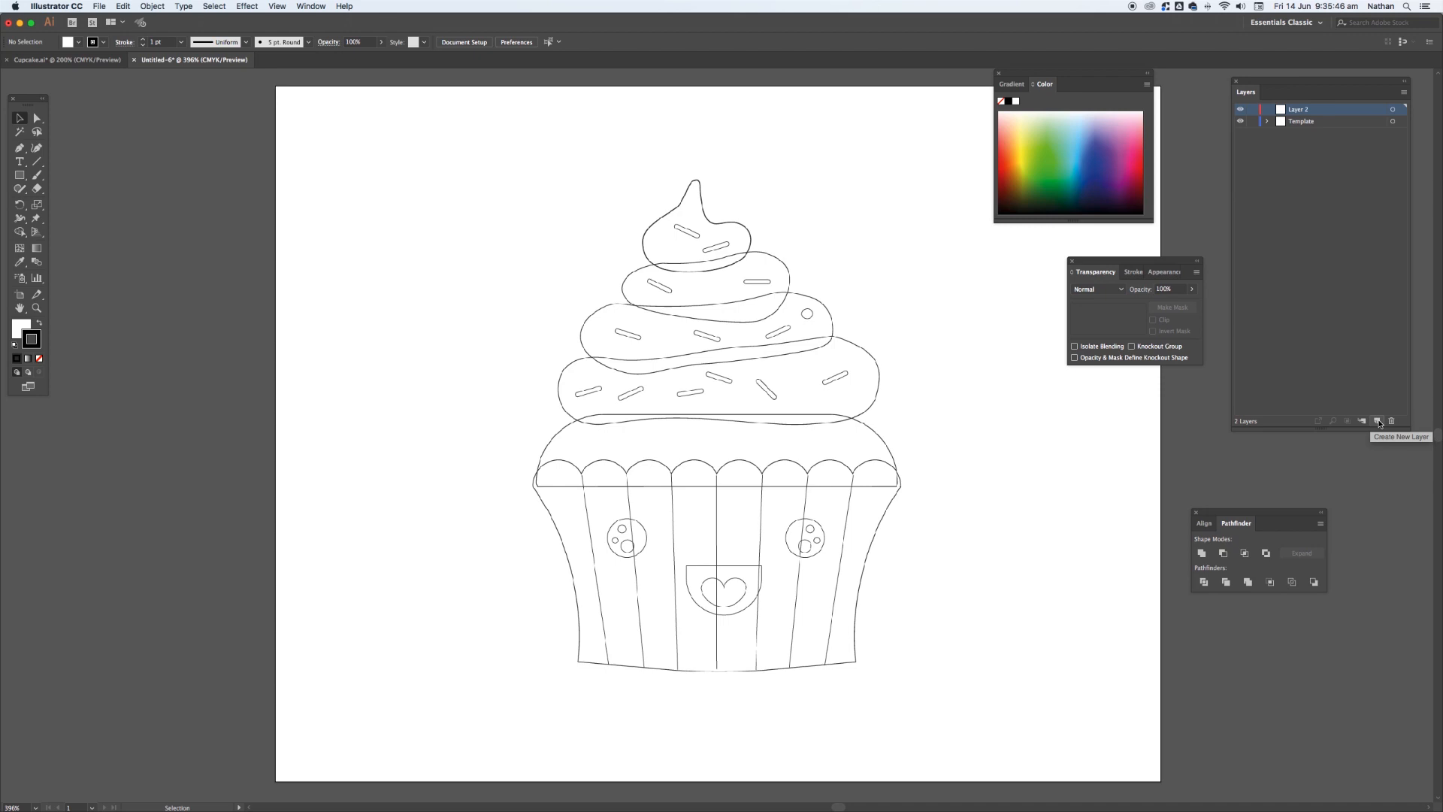
click(1319, 113)
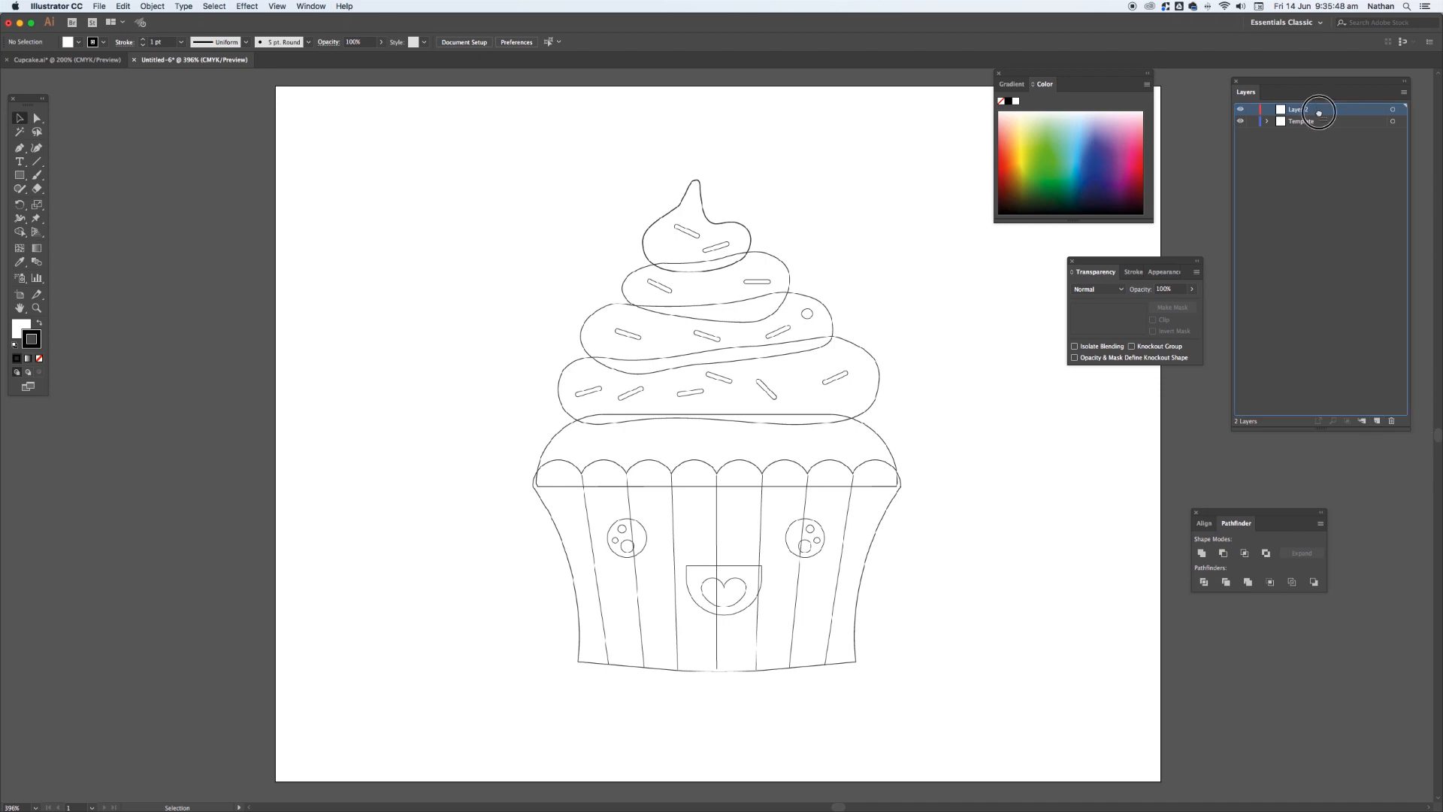
drag(1319, 113, 1315, 128)
click(1252, 111)
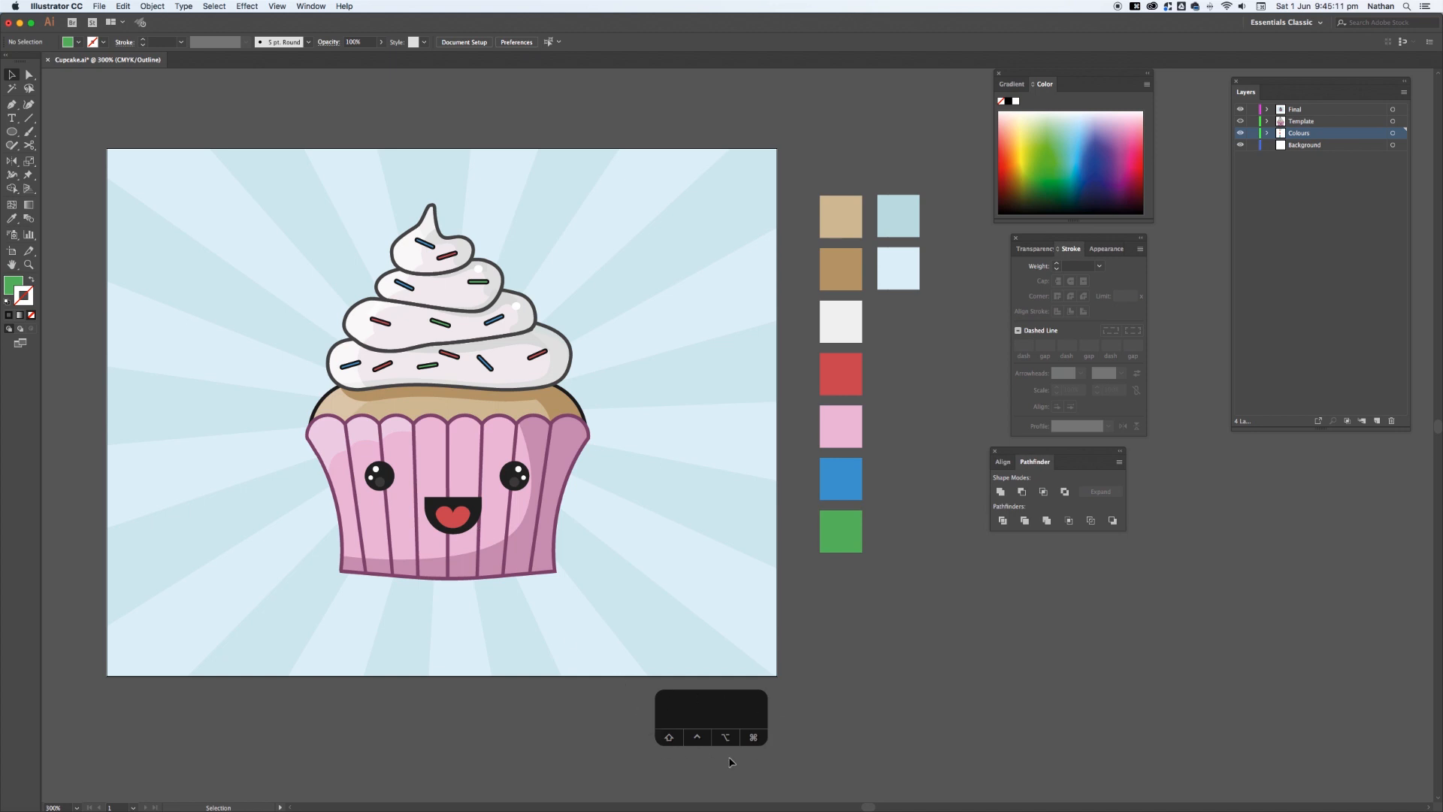
key(a)
key(f)
key(s)
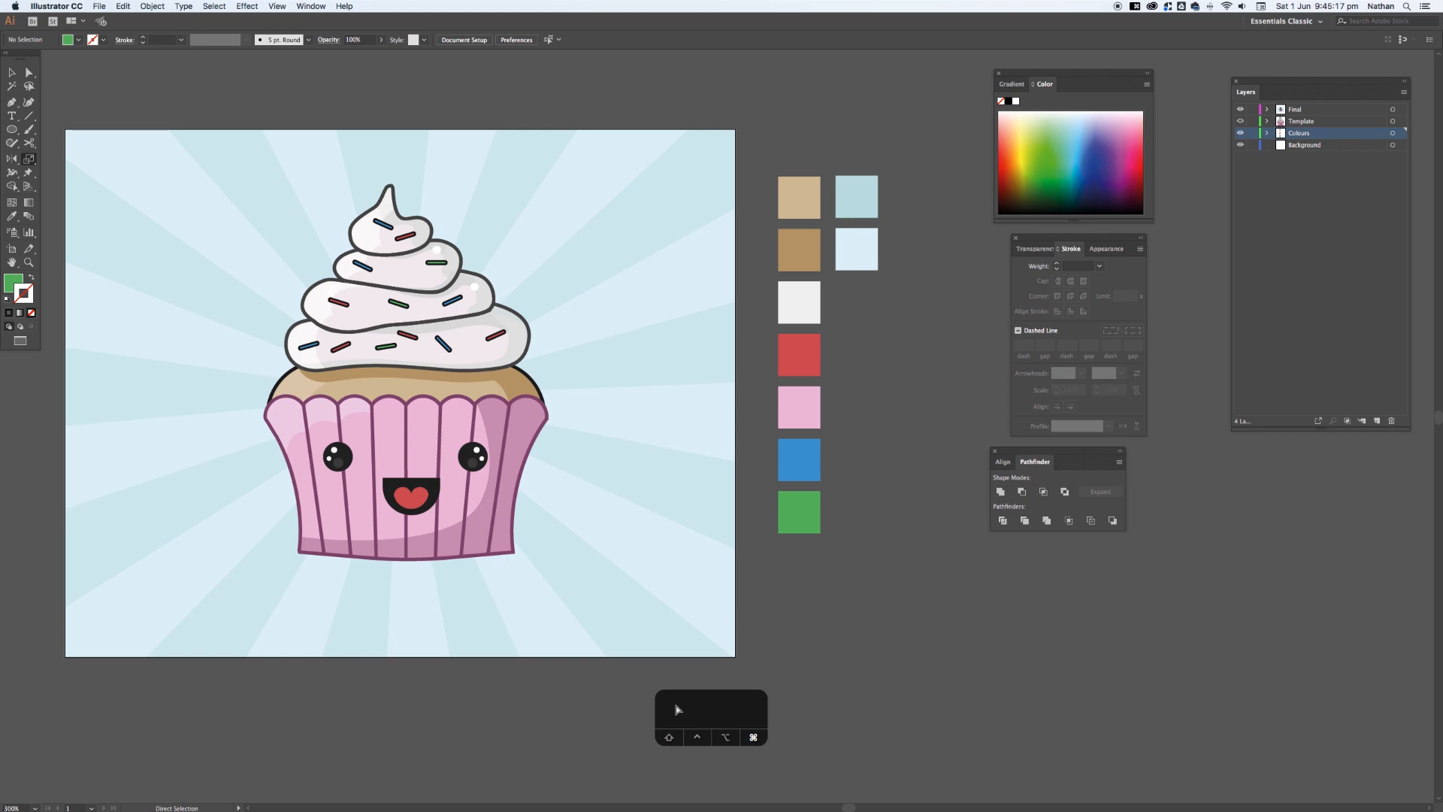
key(space)
drag(561, 605, 632, 635)
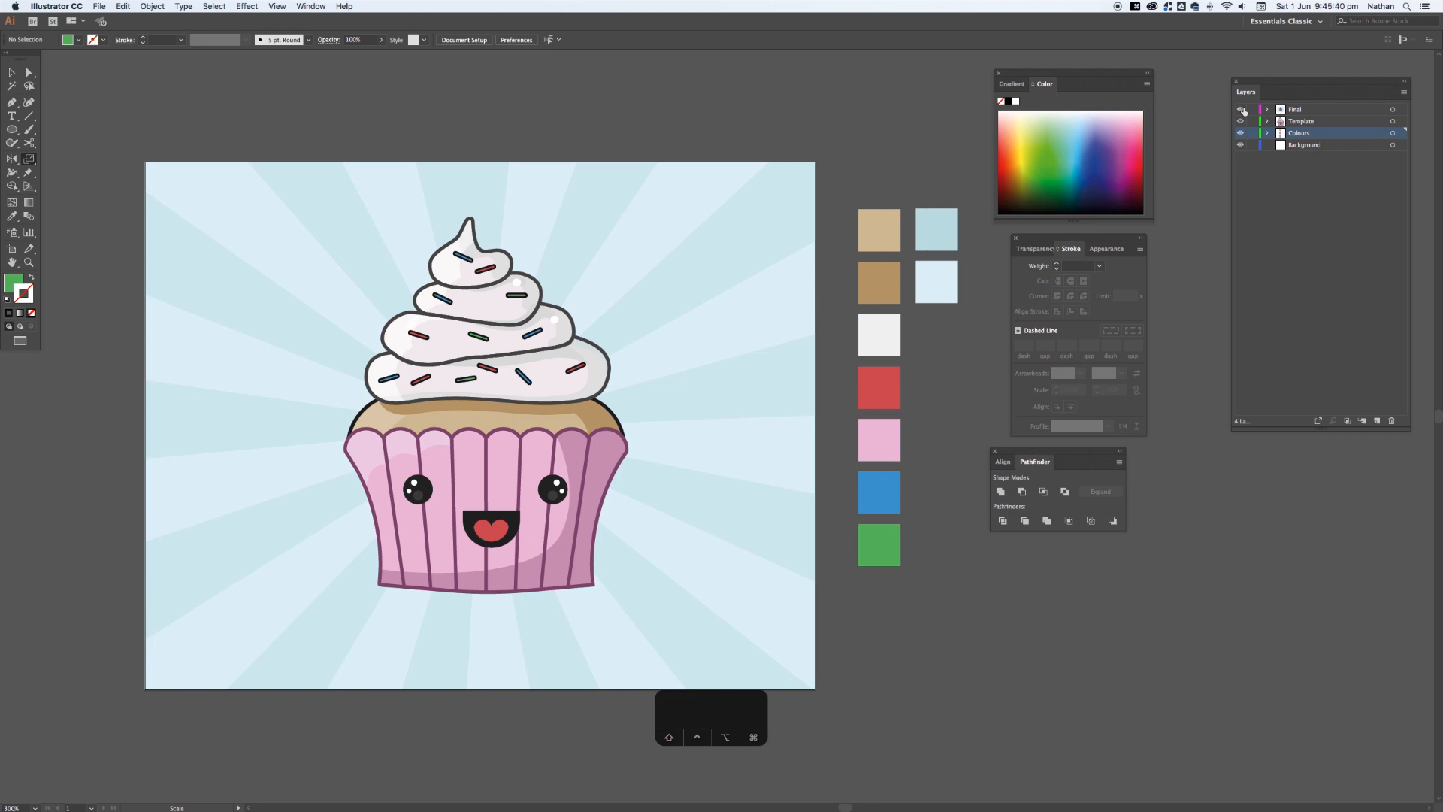
- Hide the Final layer's artwork and lock the Colours layer
super+click(1241, 109)
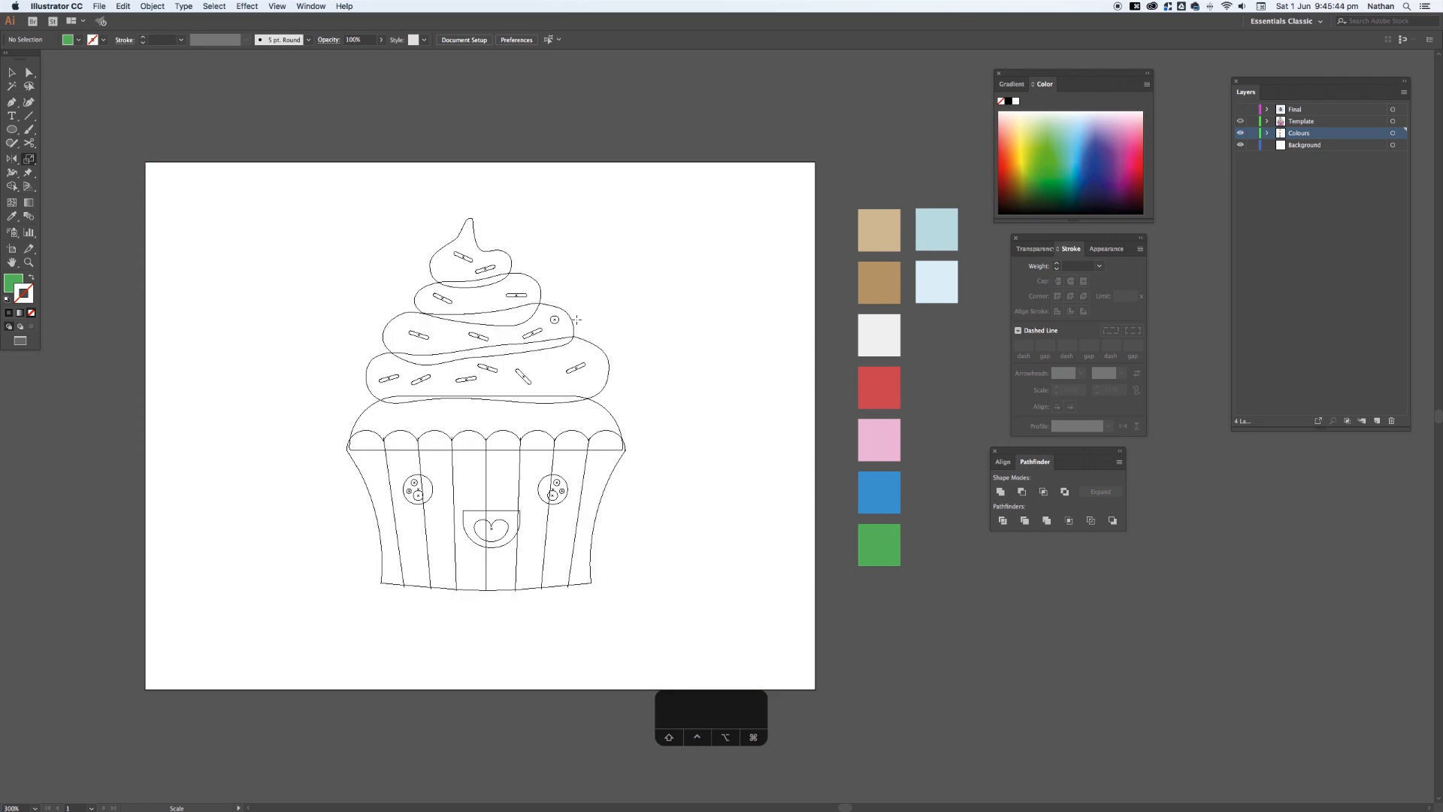
scroll(402, 297, up, 1)
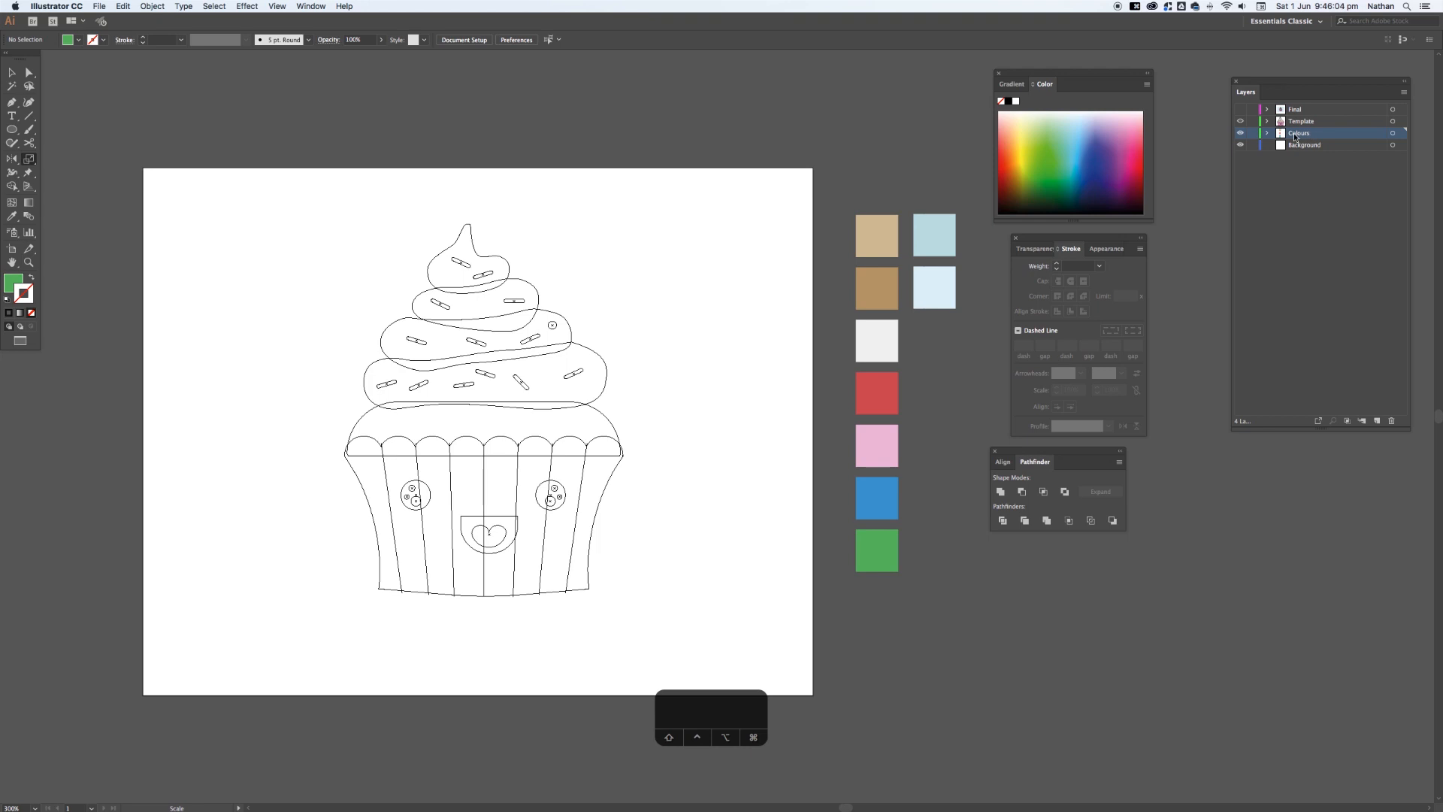
click(1253, 134)
click(1252, 135)
- Add a new layer directly above the Background layer
click(1336, 147)
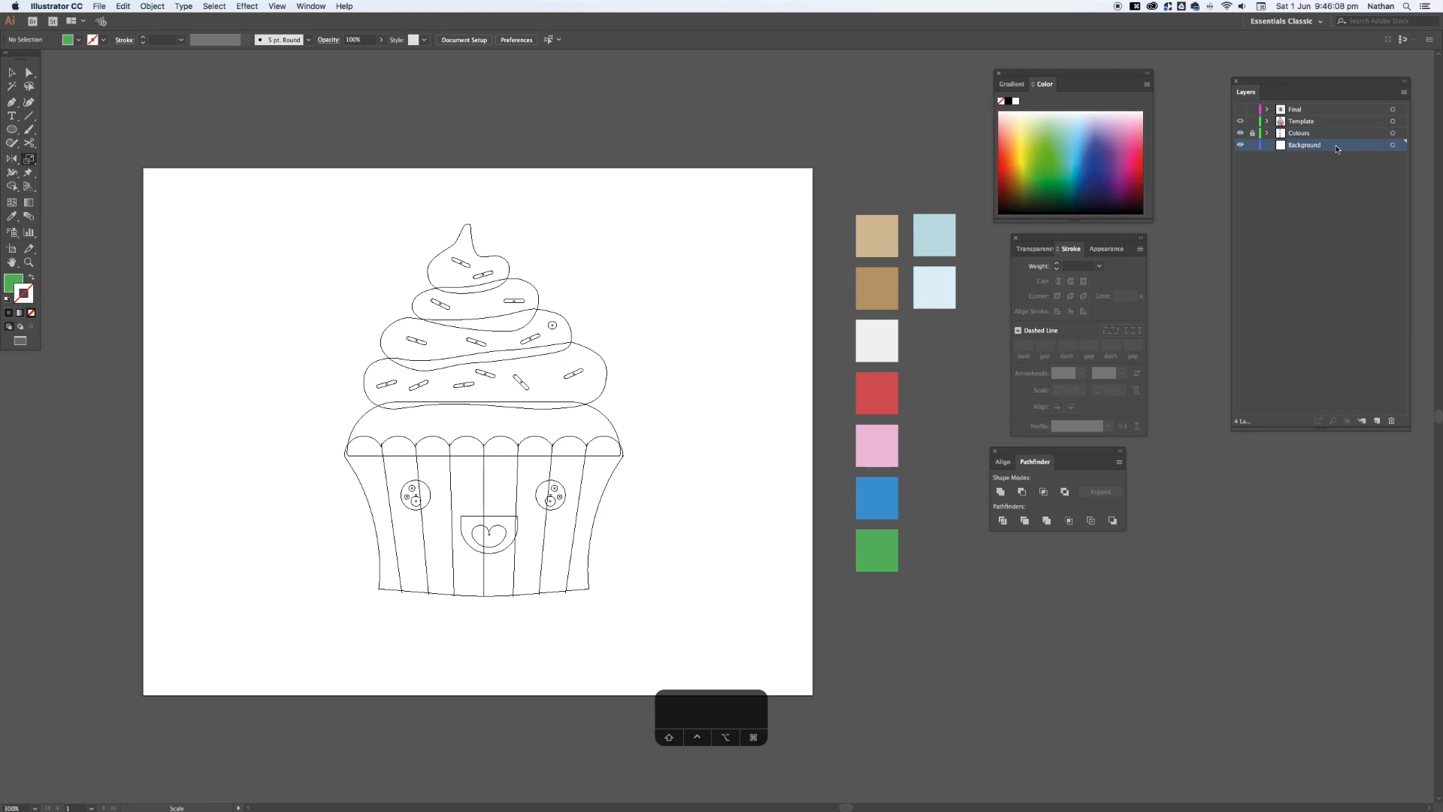
click(1378, 423)
click(1378, 423)
- Swap fill and stroke so the fill is none, and set the stroke colour to dark grey 303030
click(34, 280)
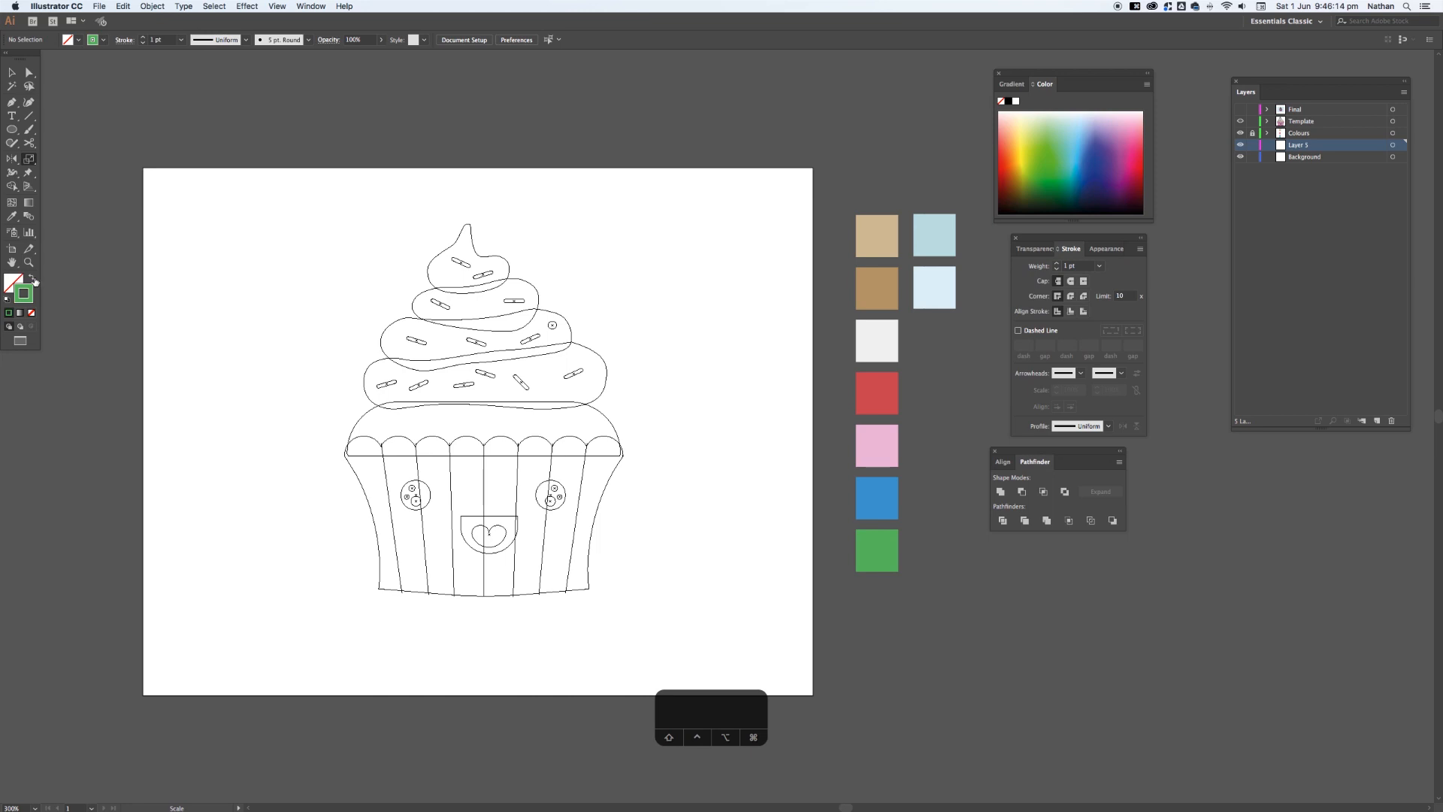
double_click(23, 293)
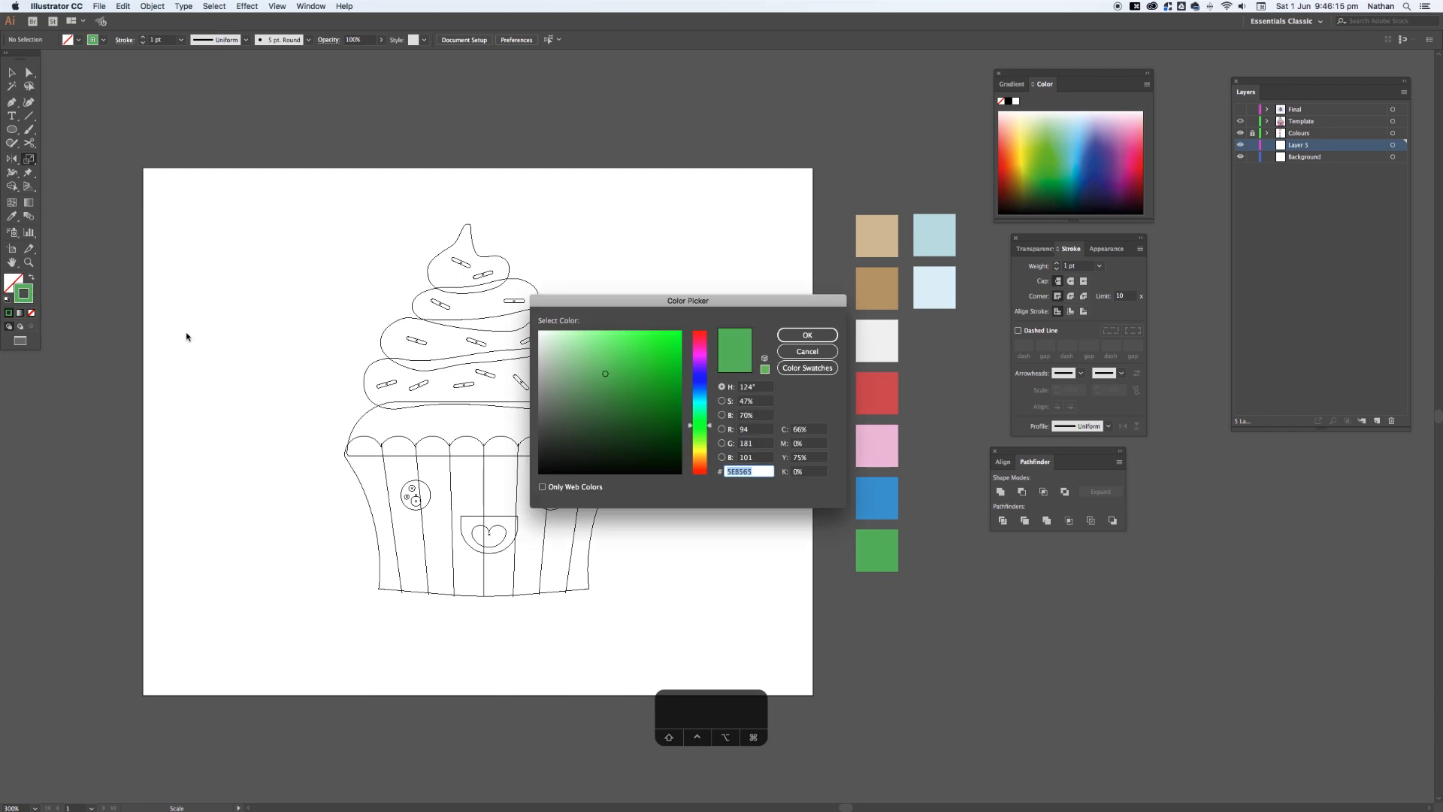
click(541, 424)
drag(541, 425, 522, 445)
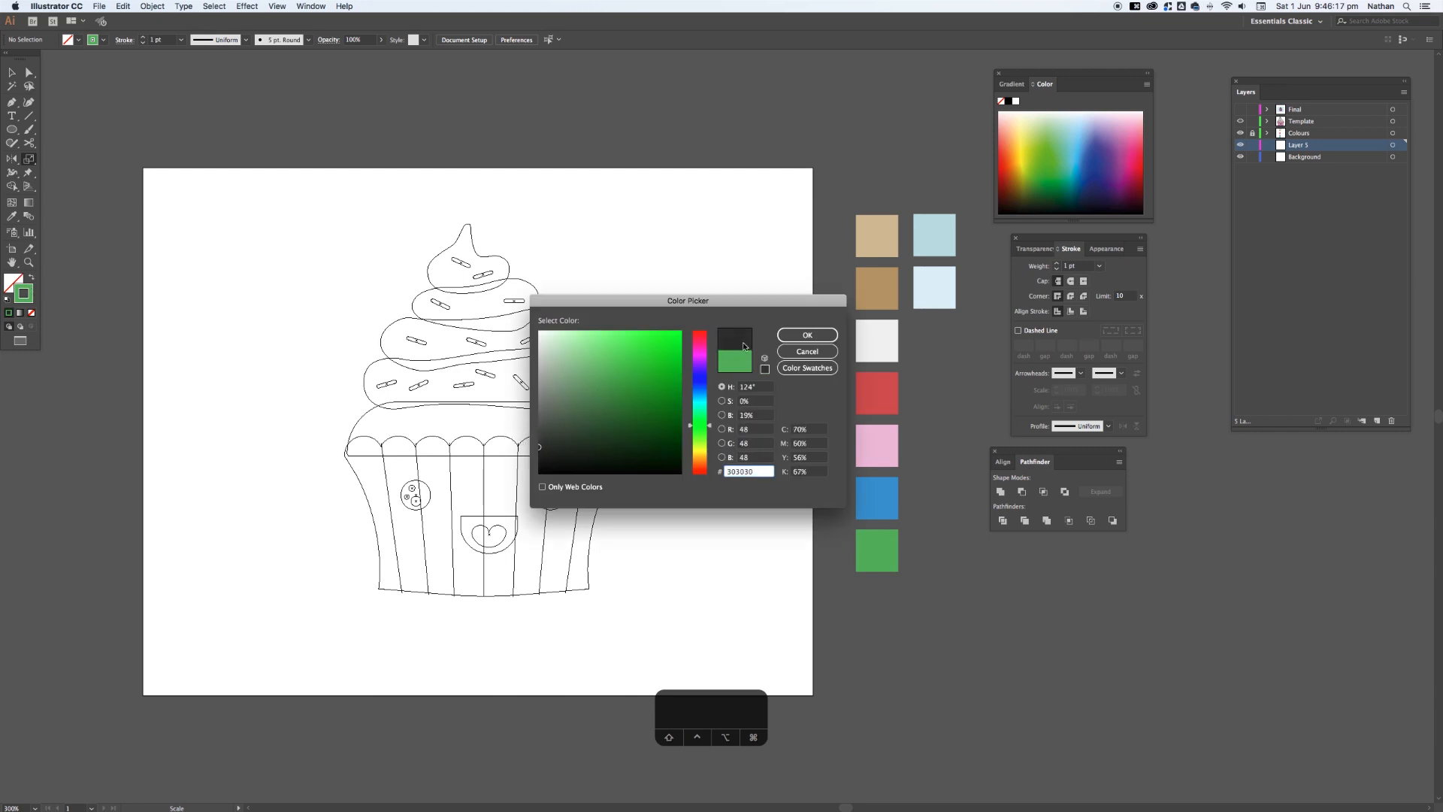
click(807, 335)
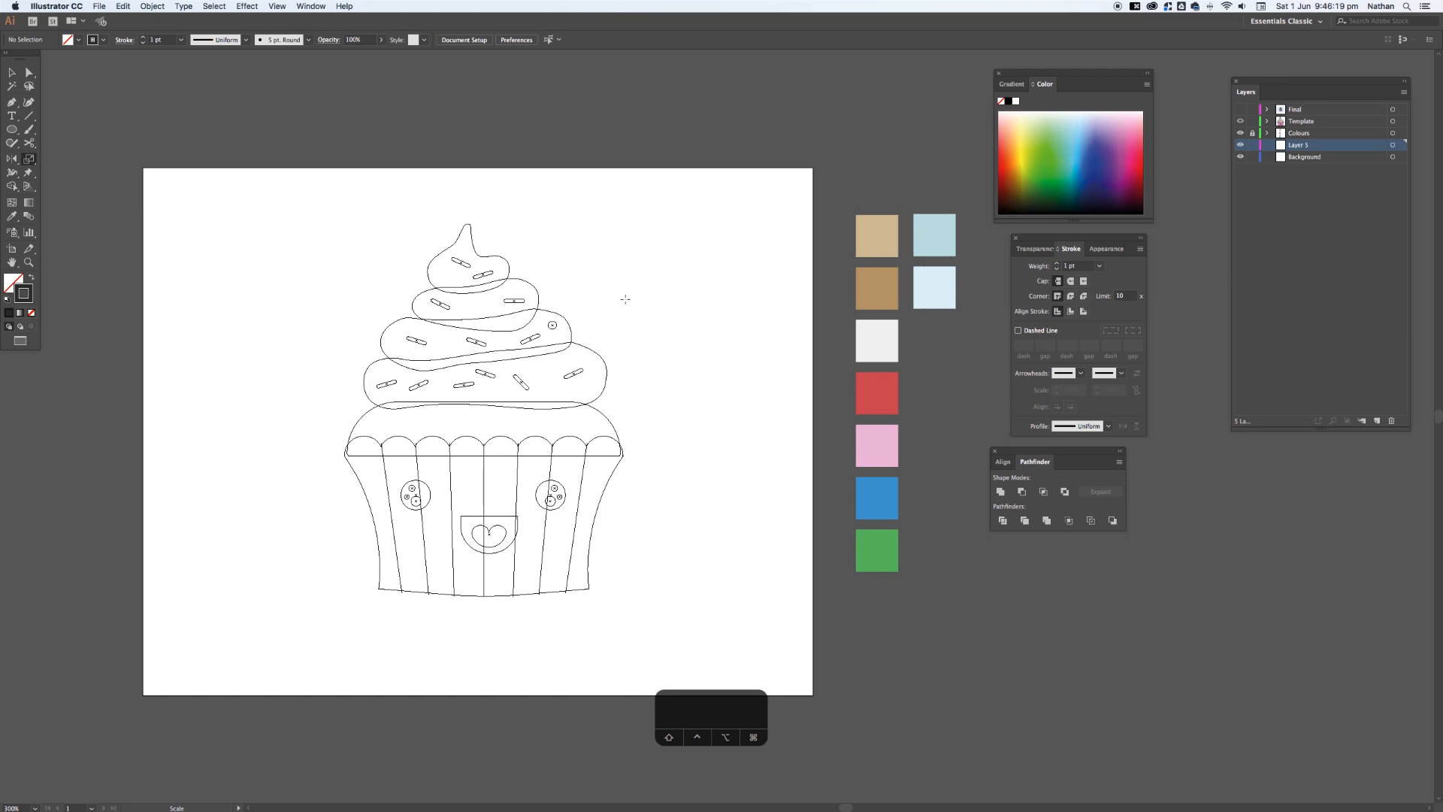
click(31, 279)
click(31, 278)
click(31, 278)
click(31, 279)
double_click(23, 293)
click(793, 338)
- Draw a rectangle about 57 by 14 mm over the template's cake top and fully round its corners
drag(12, 129, 60, 130)
mouse_move(346, 401)
mouse_down()
mouse_move(529, 485)
mouse_move(620, 470)
mouse_up()
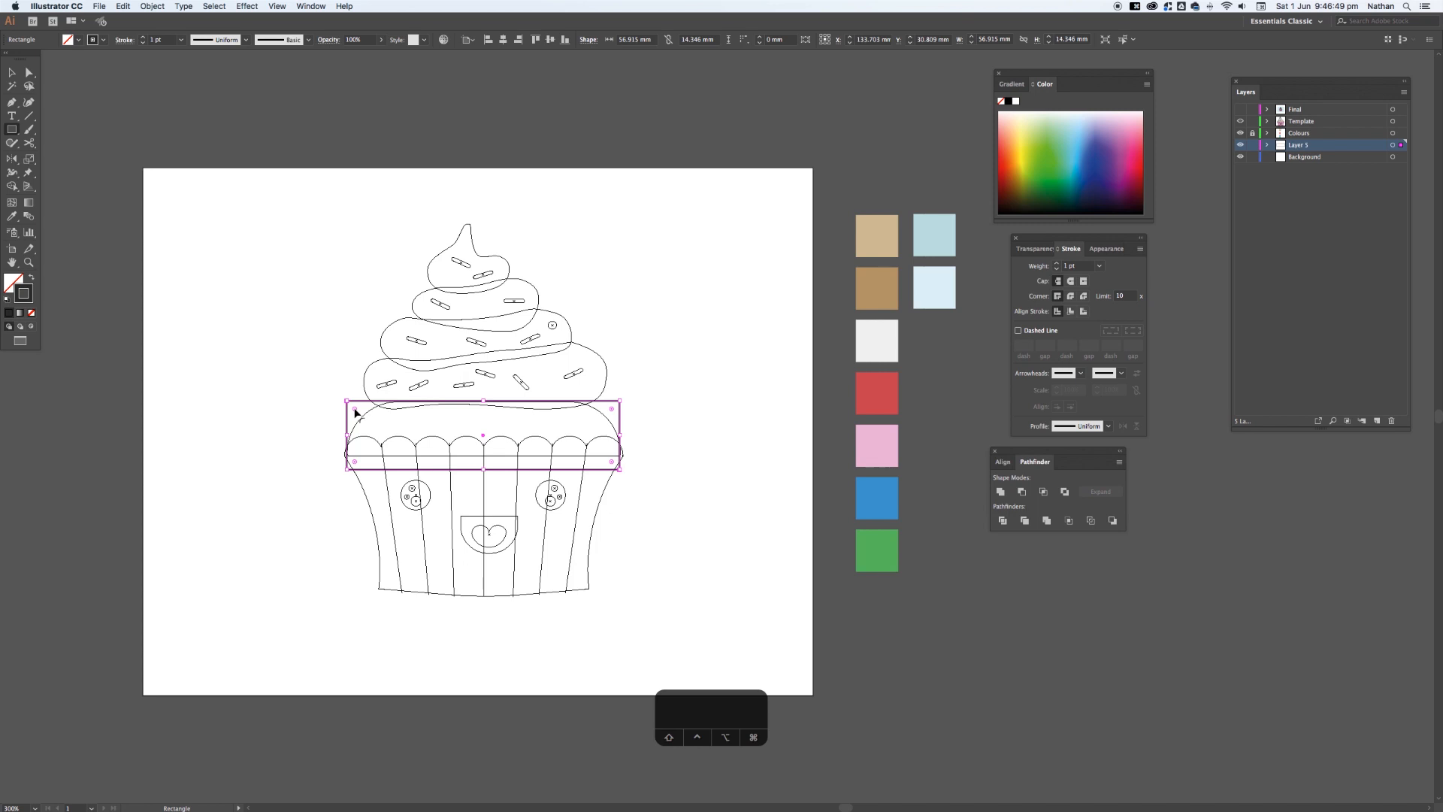
mouse_move(356, 412)
mouse_down()
mouse_move(432, 441)
mouse_move(354, 436)
mouse_up()
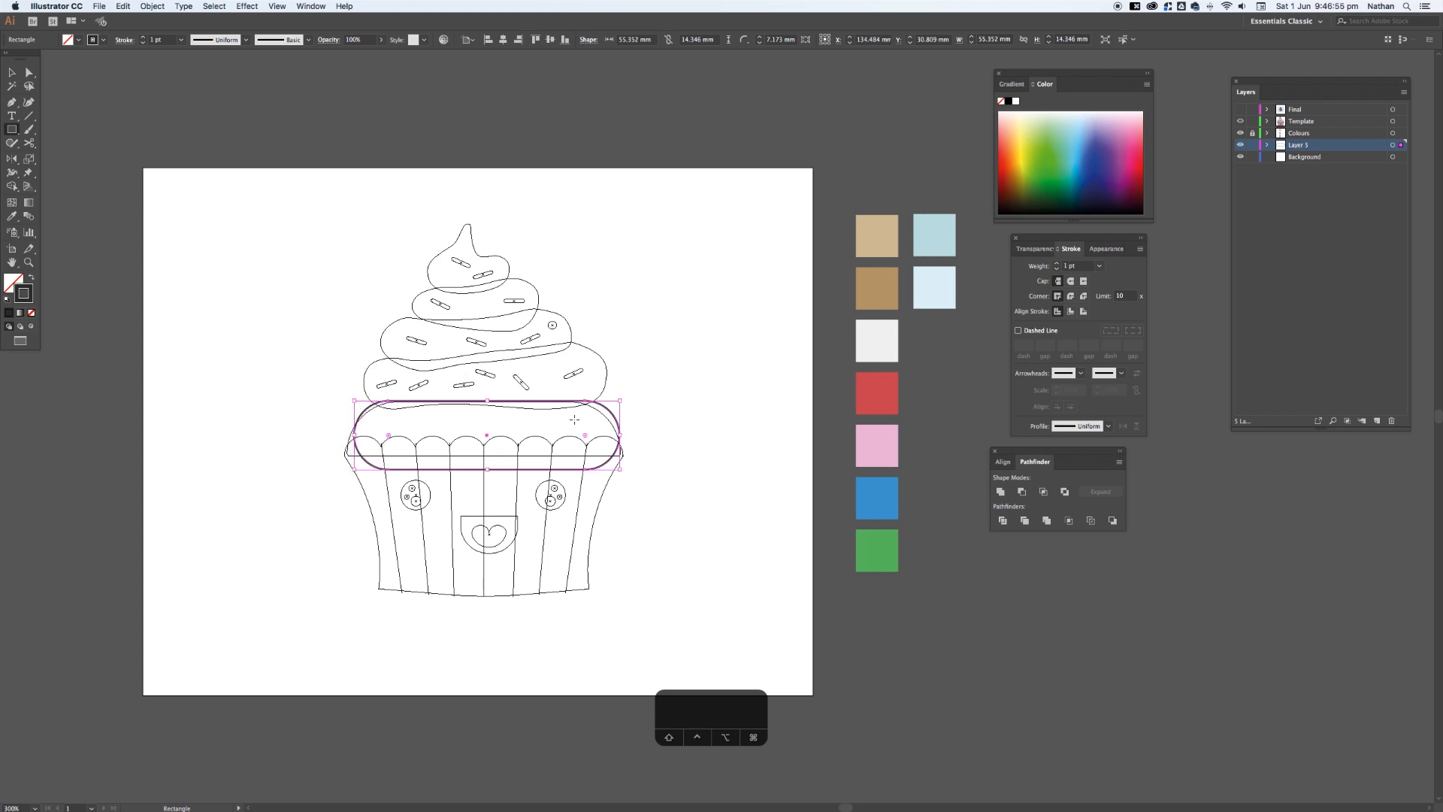
- Resize the rounded rectangle over the cake top to about 54 mm wide and 15 mm tall
drag(620, 436, 613, 434)
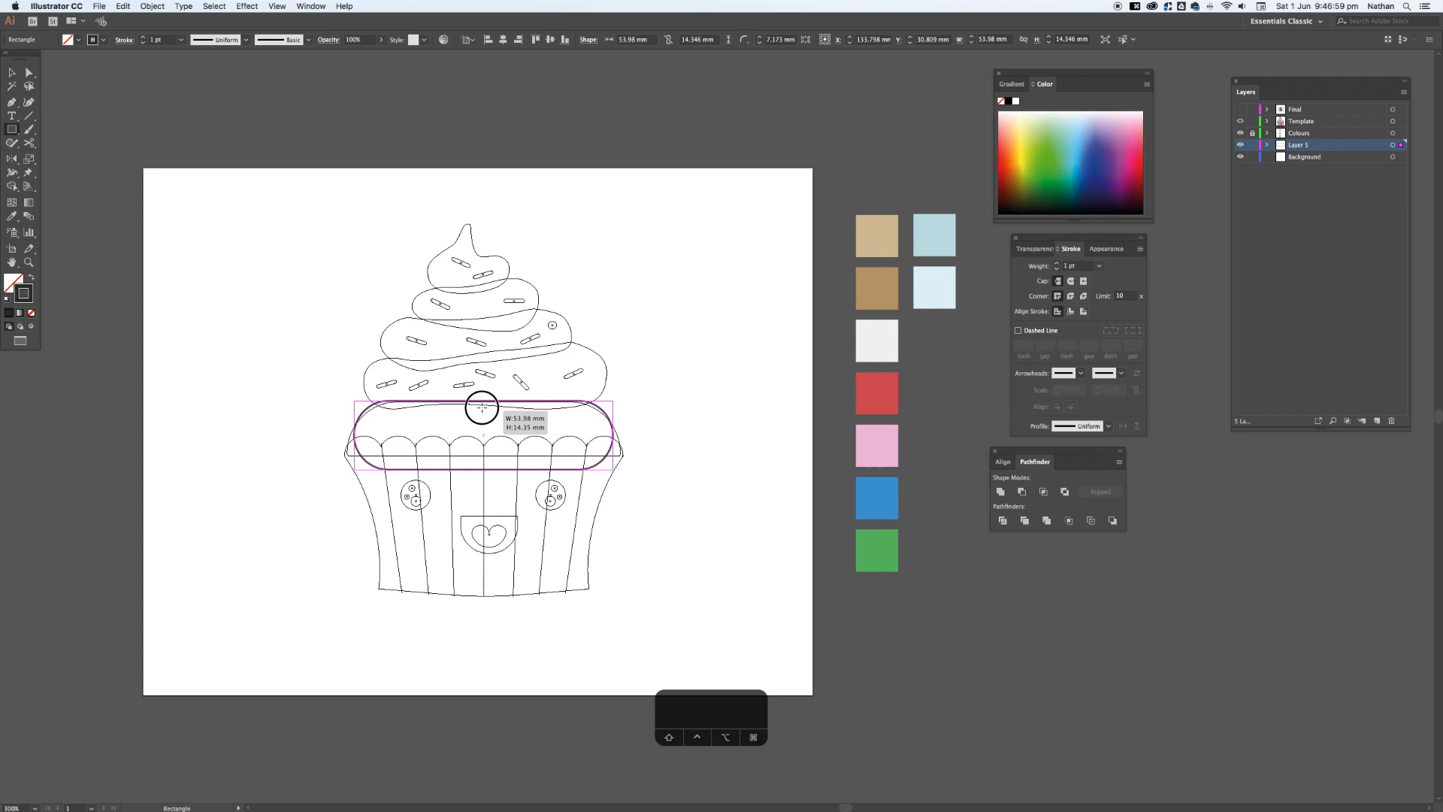
key(super+space)
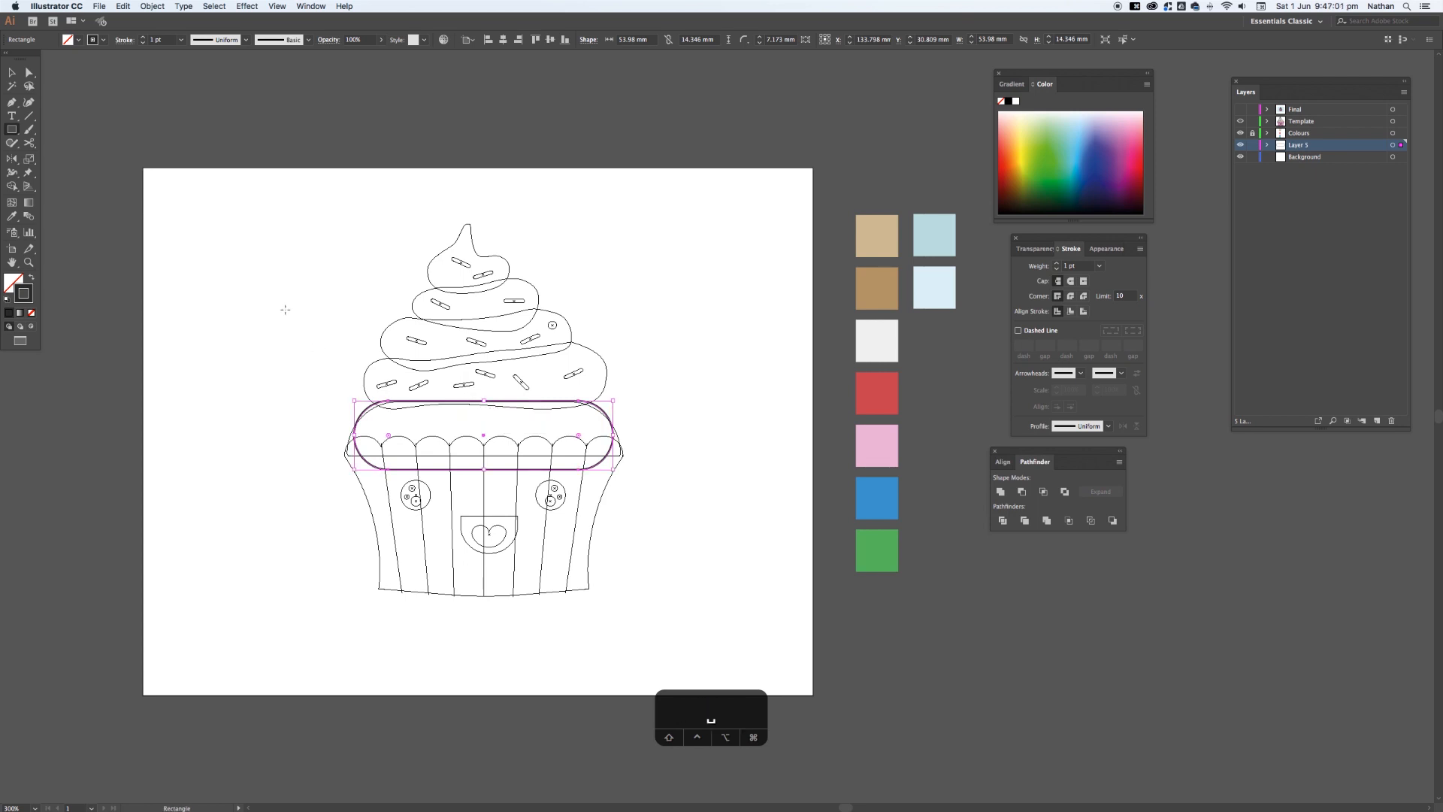
key(super+space)
drag(285, 309, 676, 584)
drag(586, 506, 419, 540)
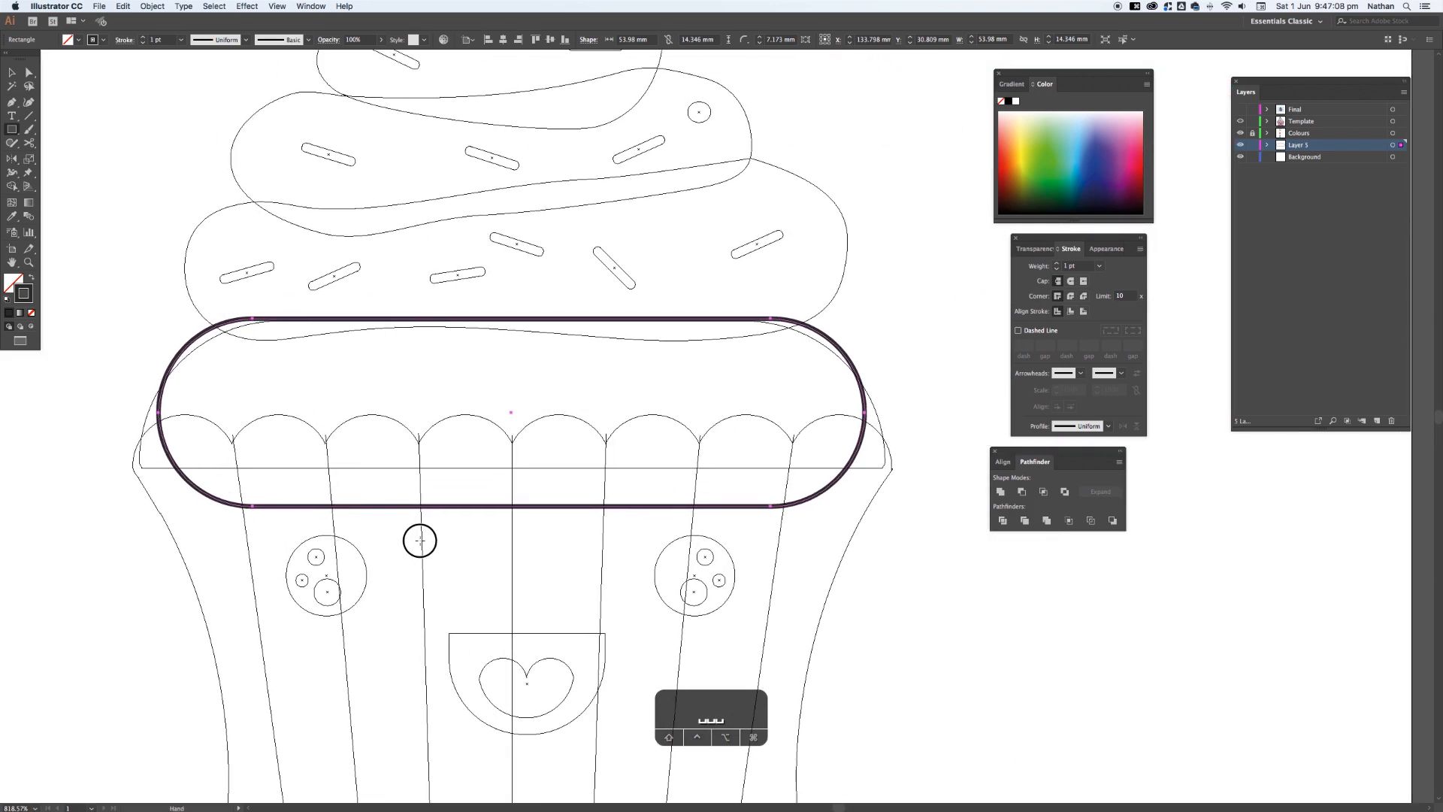
key(v)
drag(511, 507, 511, 517)
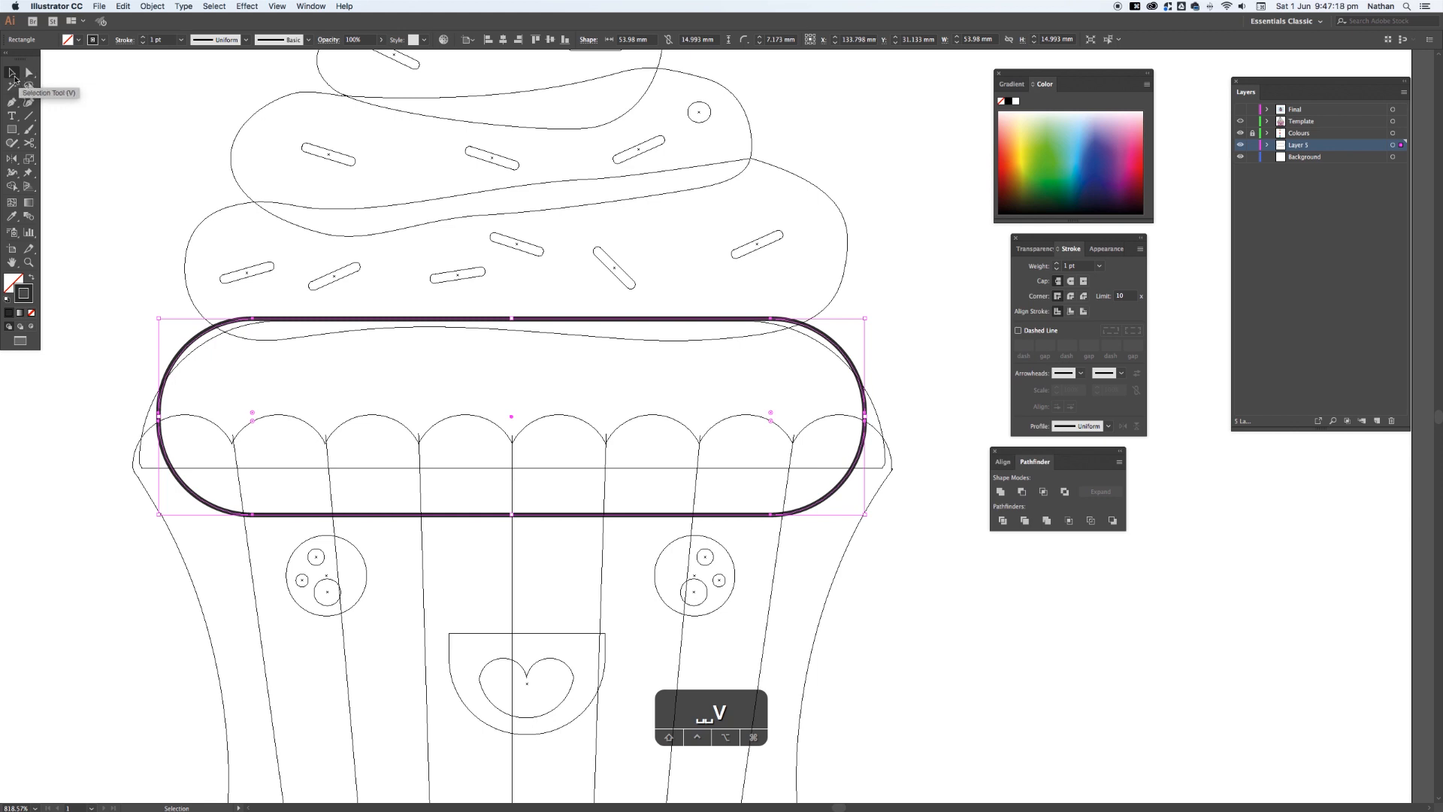
- Move the rounded rectangle slightly down to line up with the top edge of the template's cake
click(552, 374)
key(v)
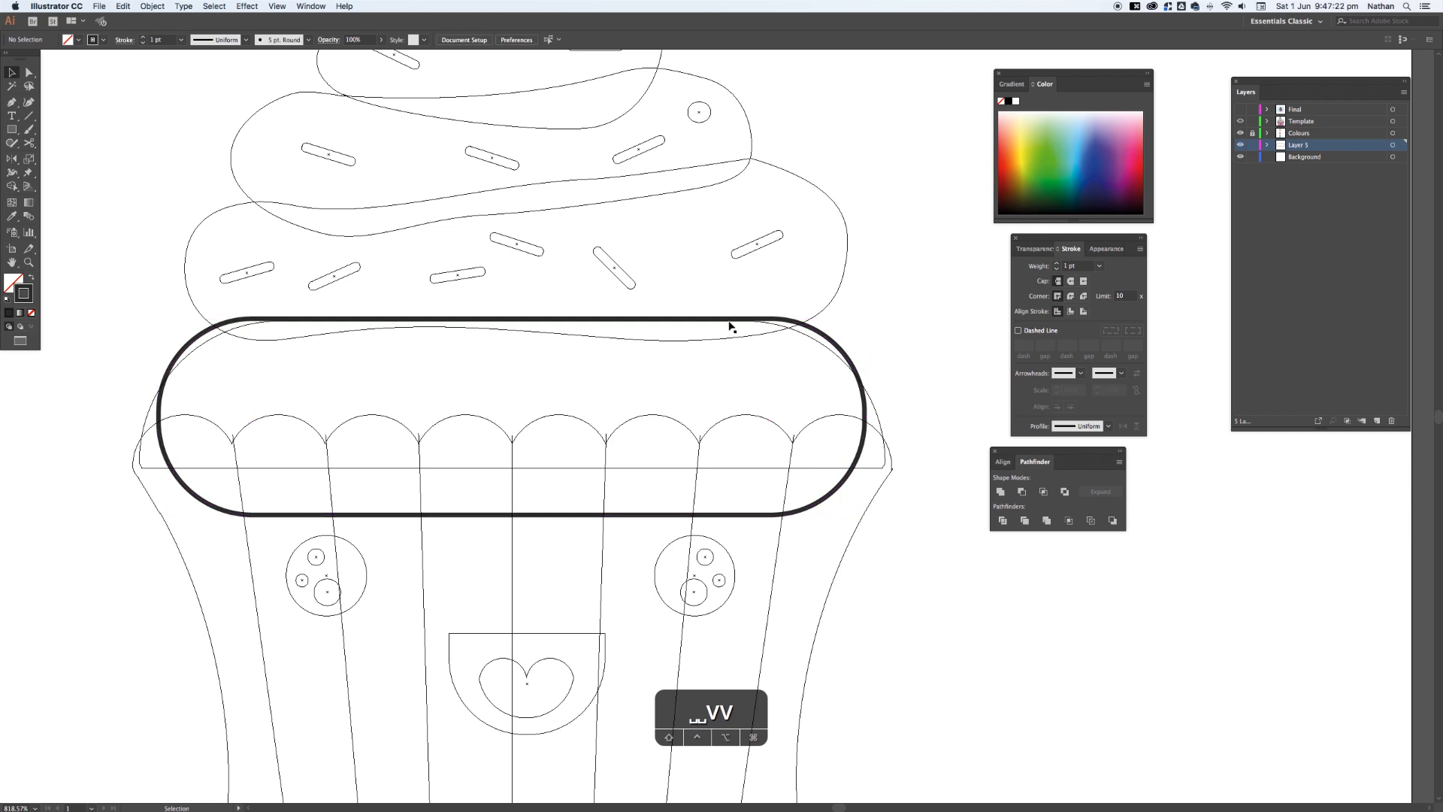
drag(716, 324, 715, 331)
click(899, 351)
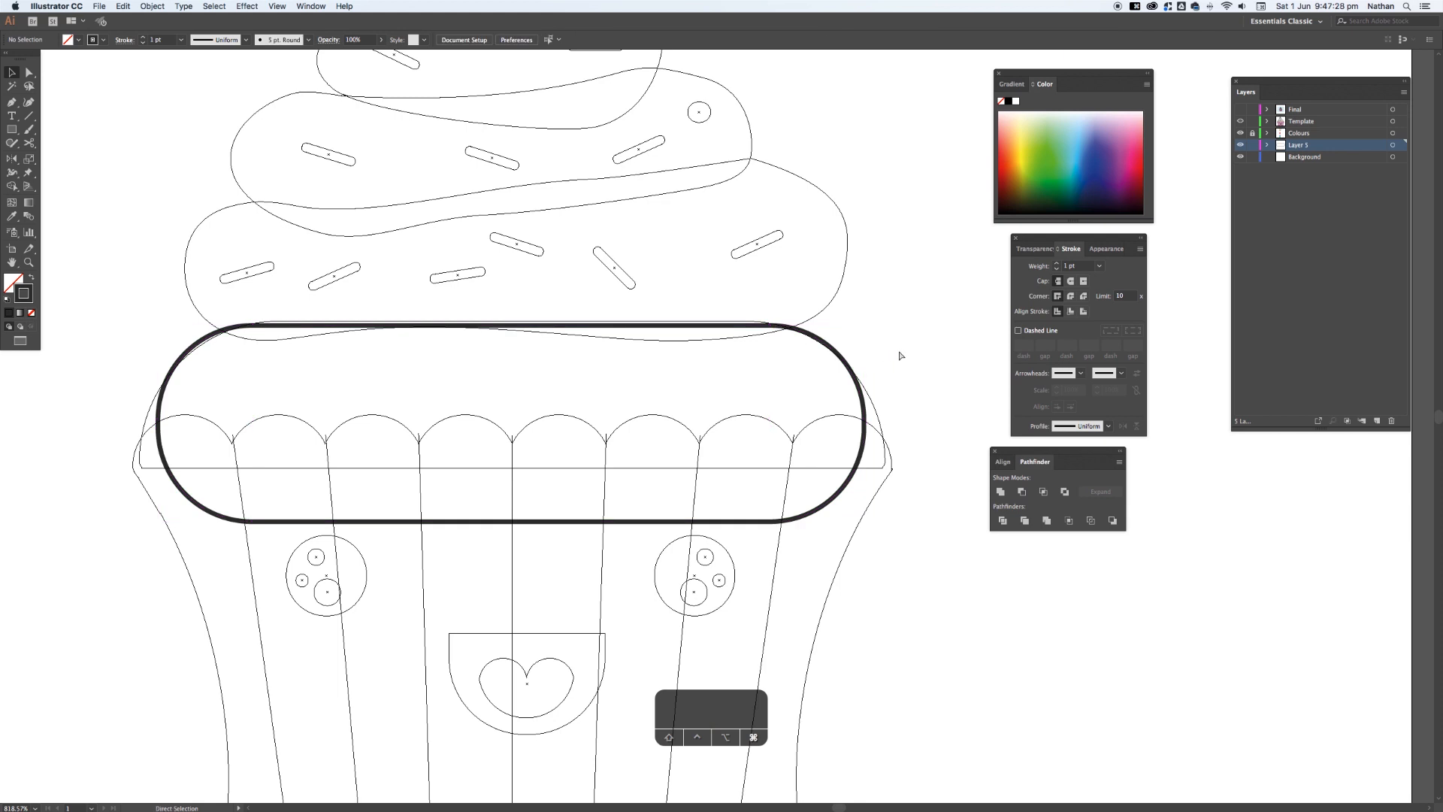
- Draw a rectangle about 58 by 33 mm covering the template's cupcake wrapper
key(super+minus)
key(super+minus)
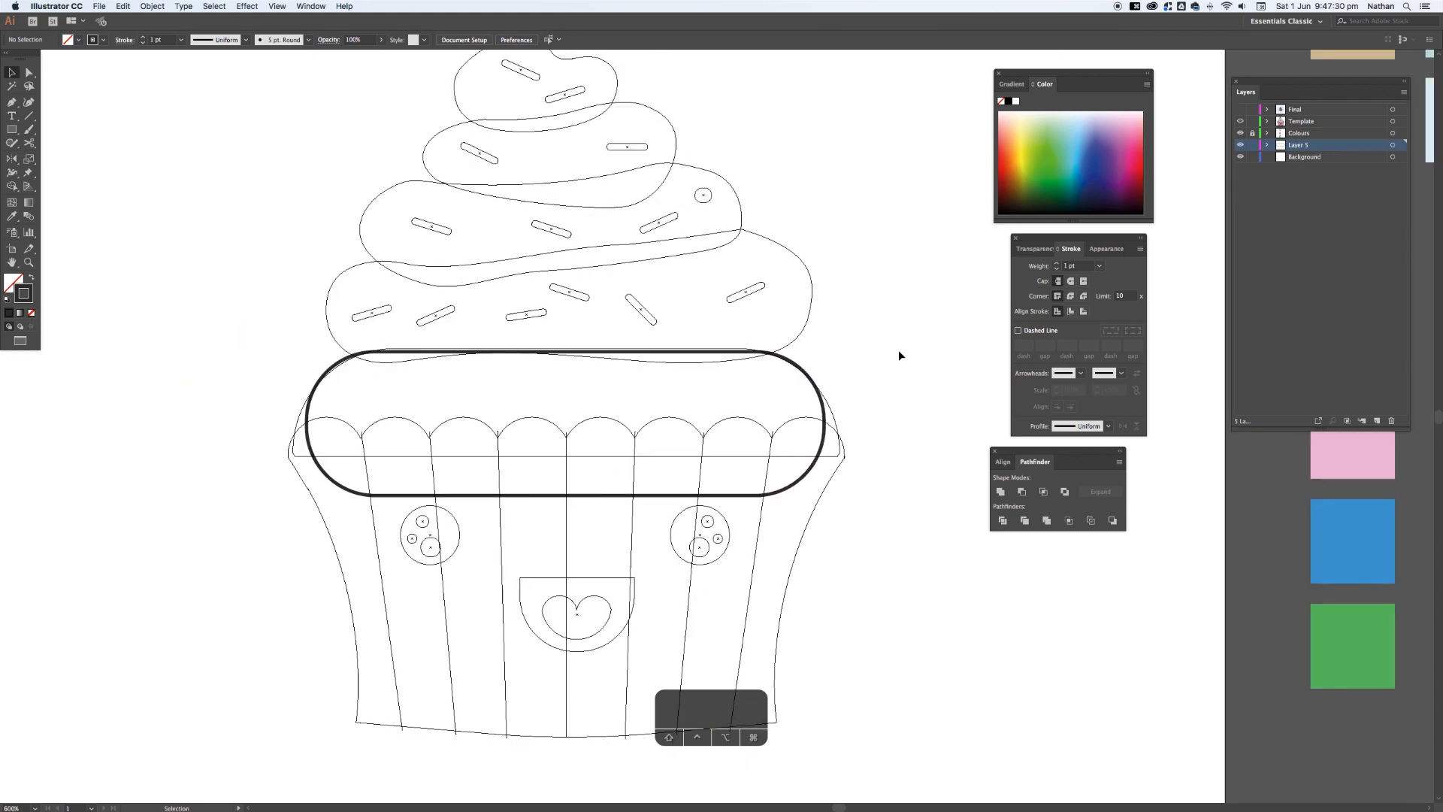
drag(898, 434, 871, 419)
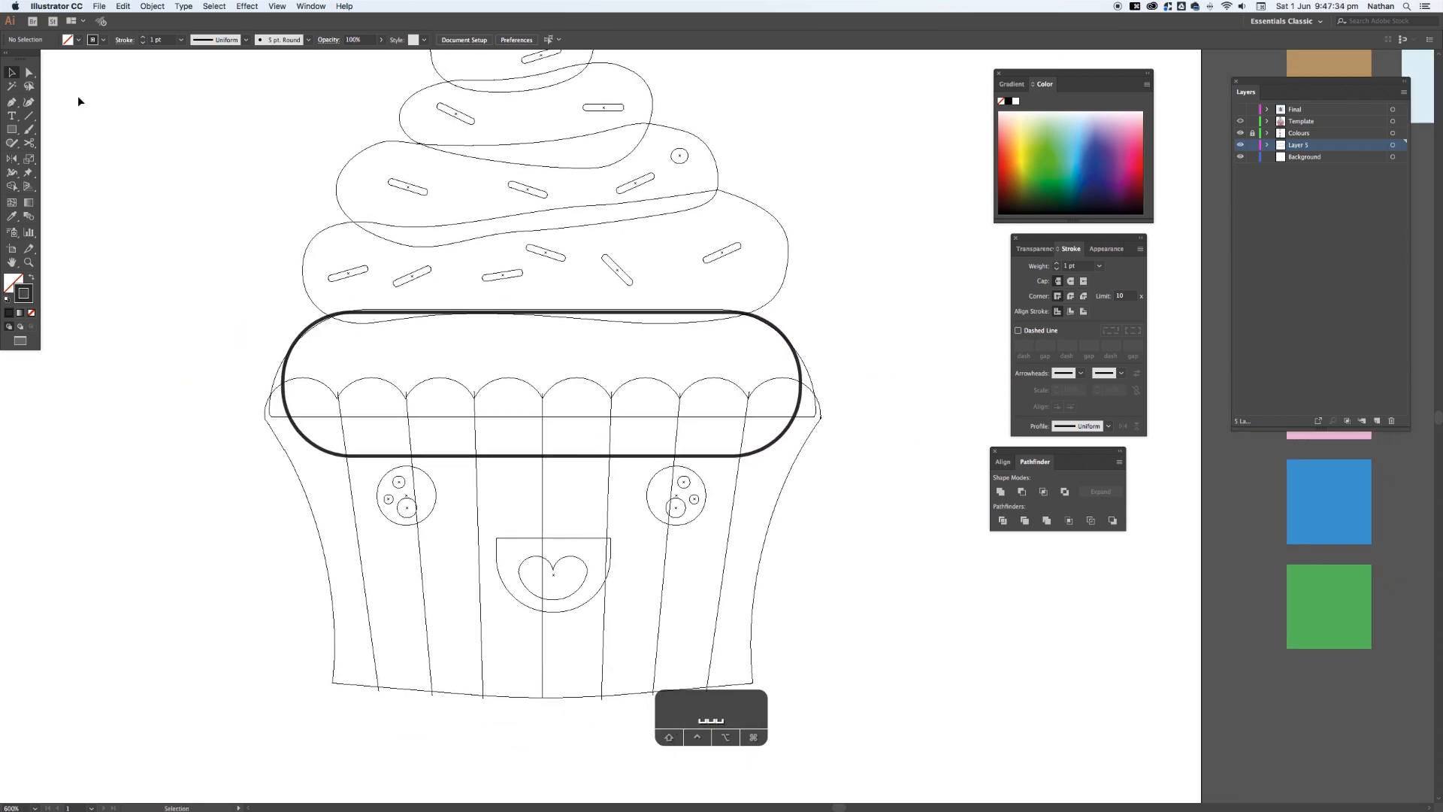
drag(11, 128, 84, 133)
click(275, 393)
drag(275, 394, 823, 699)
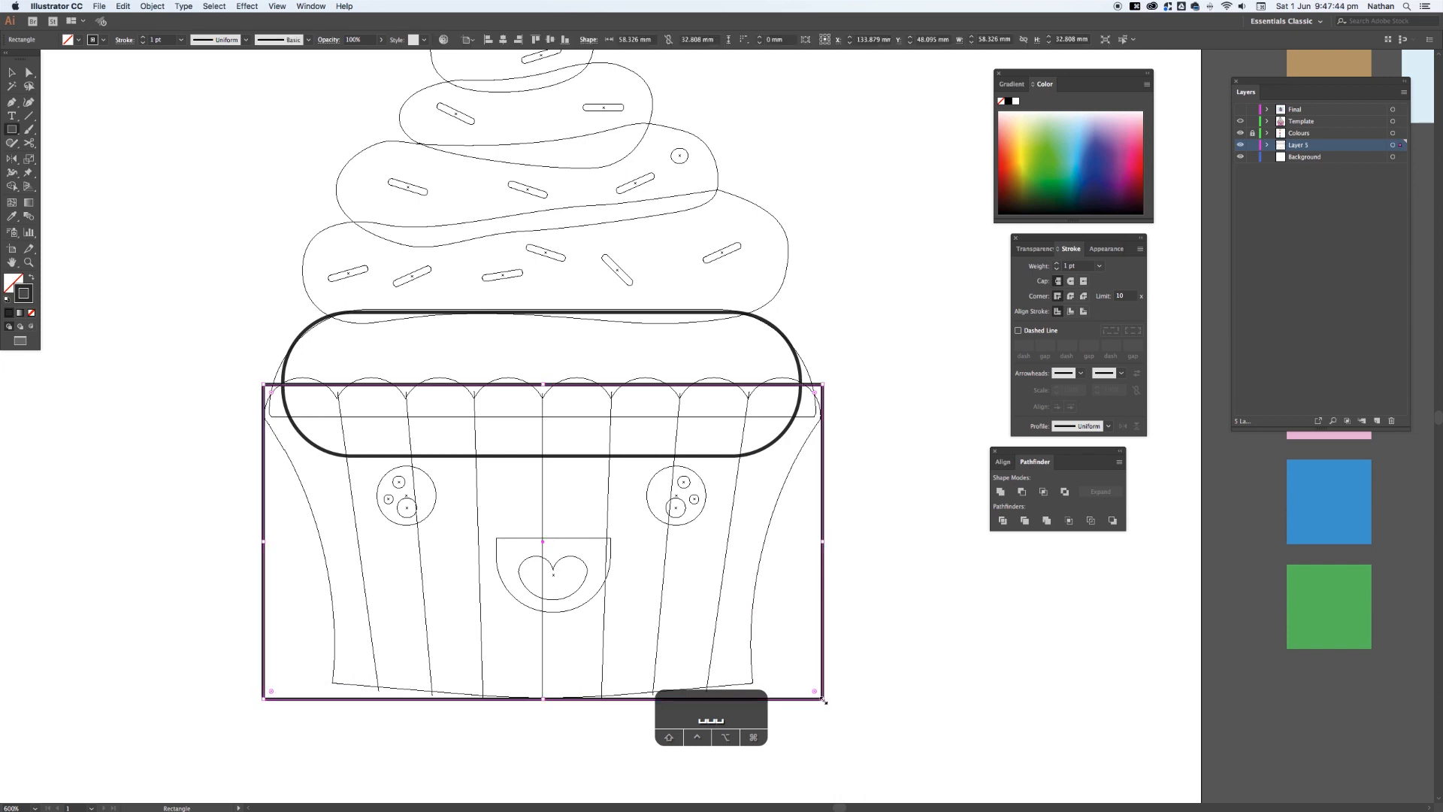
- Taper the wrapper rectangle by moving its lower-left and lower-right anchor points inward about 7 mm each
key(a)
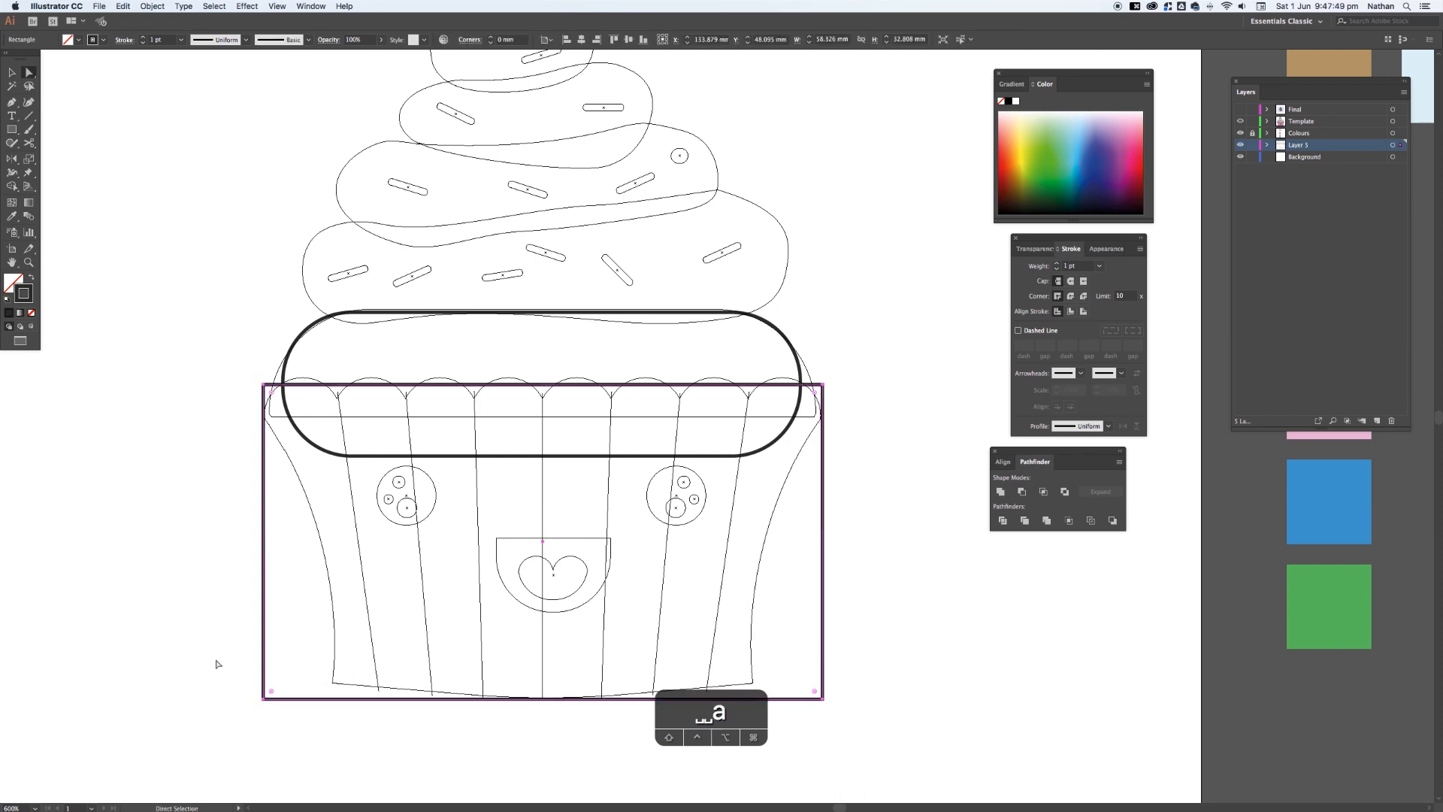
click(216, 663)
key(a)
key(a)
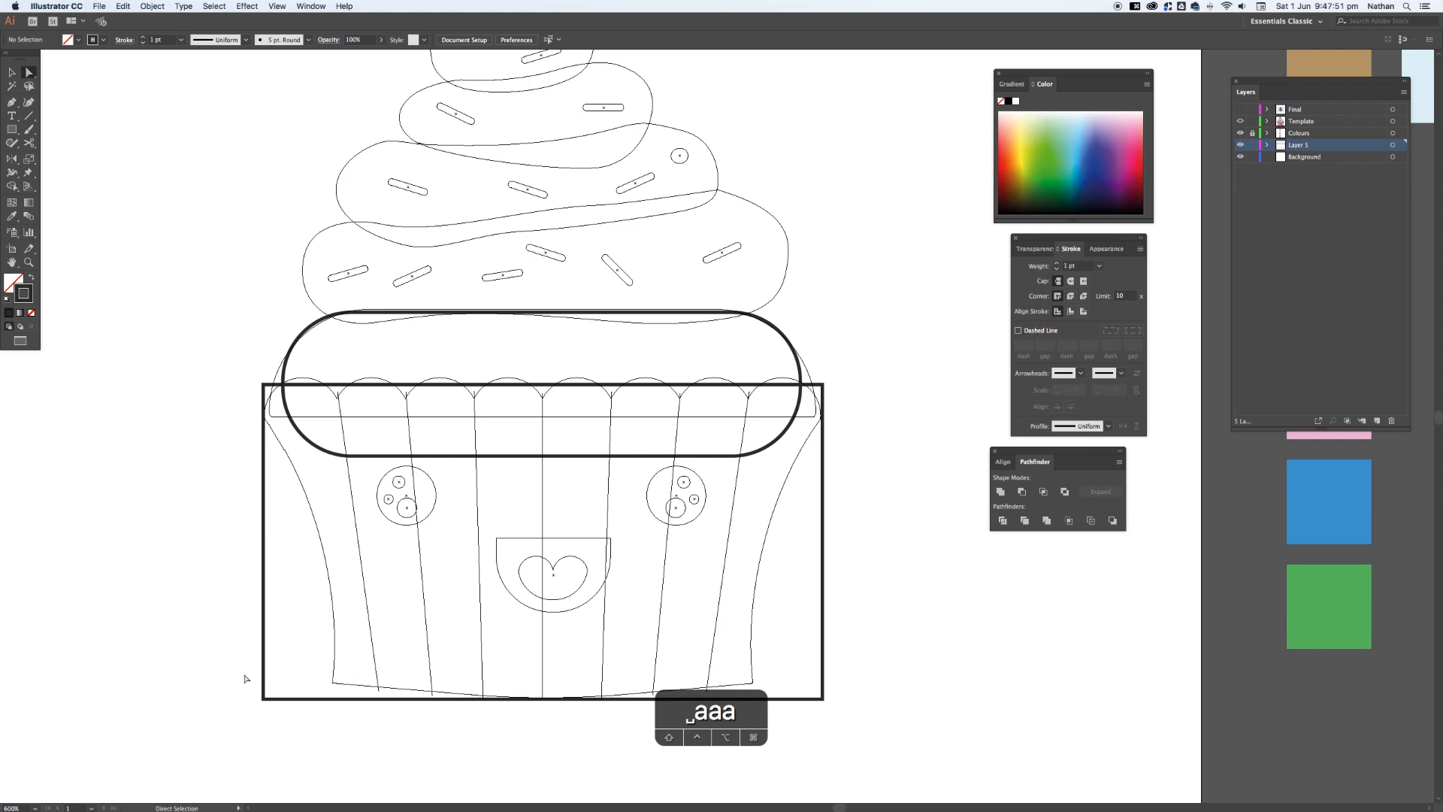
click(263, 699)
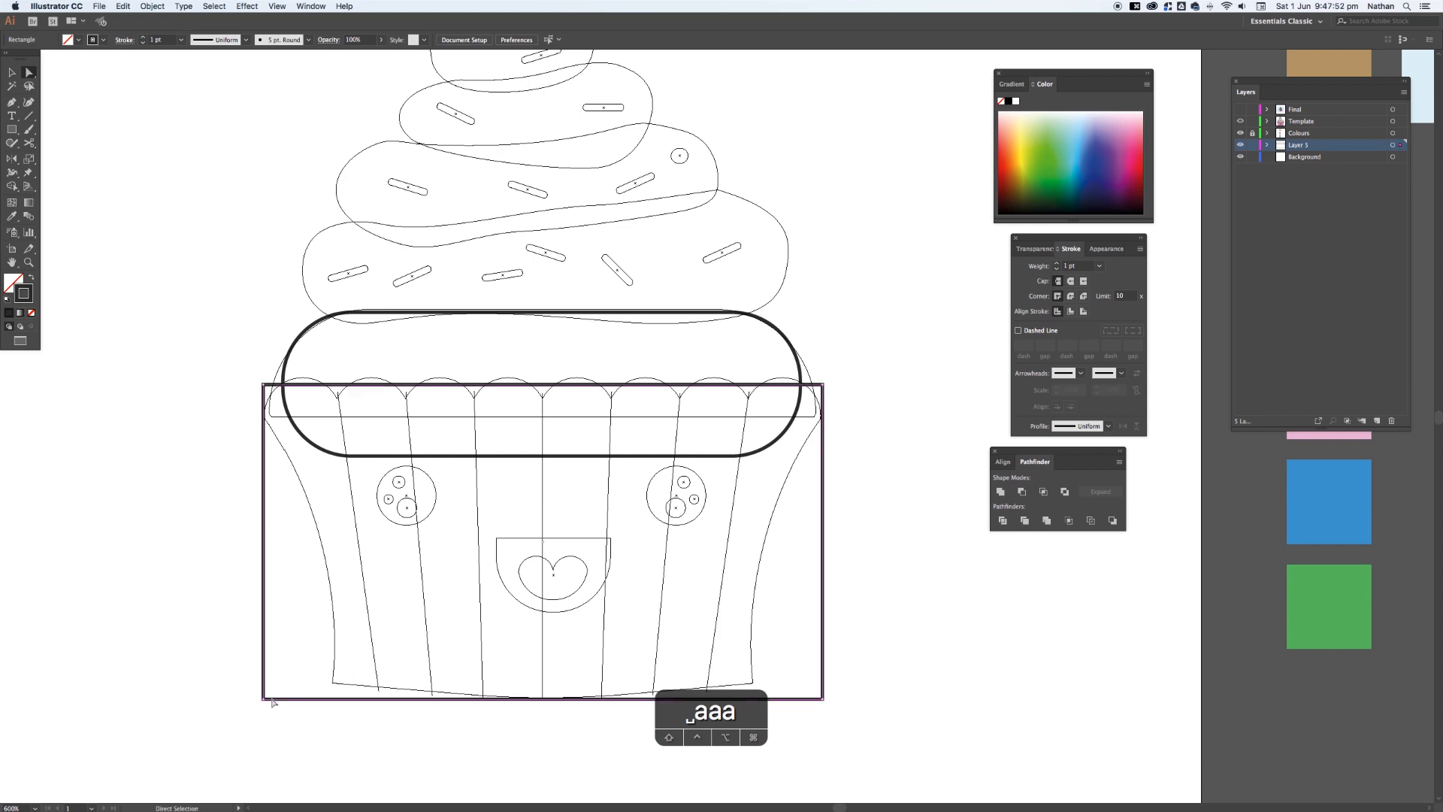
click(263, 699)
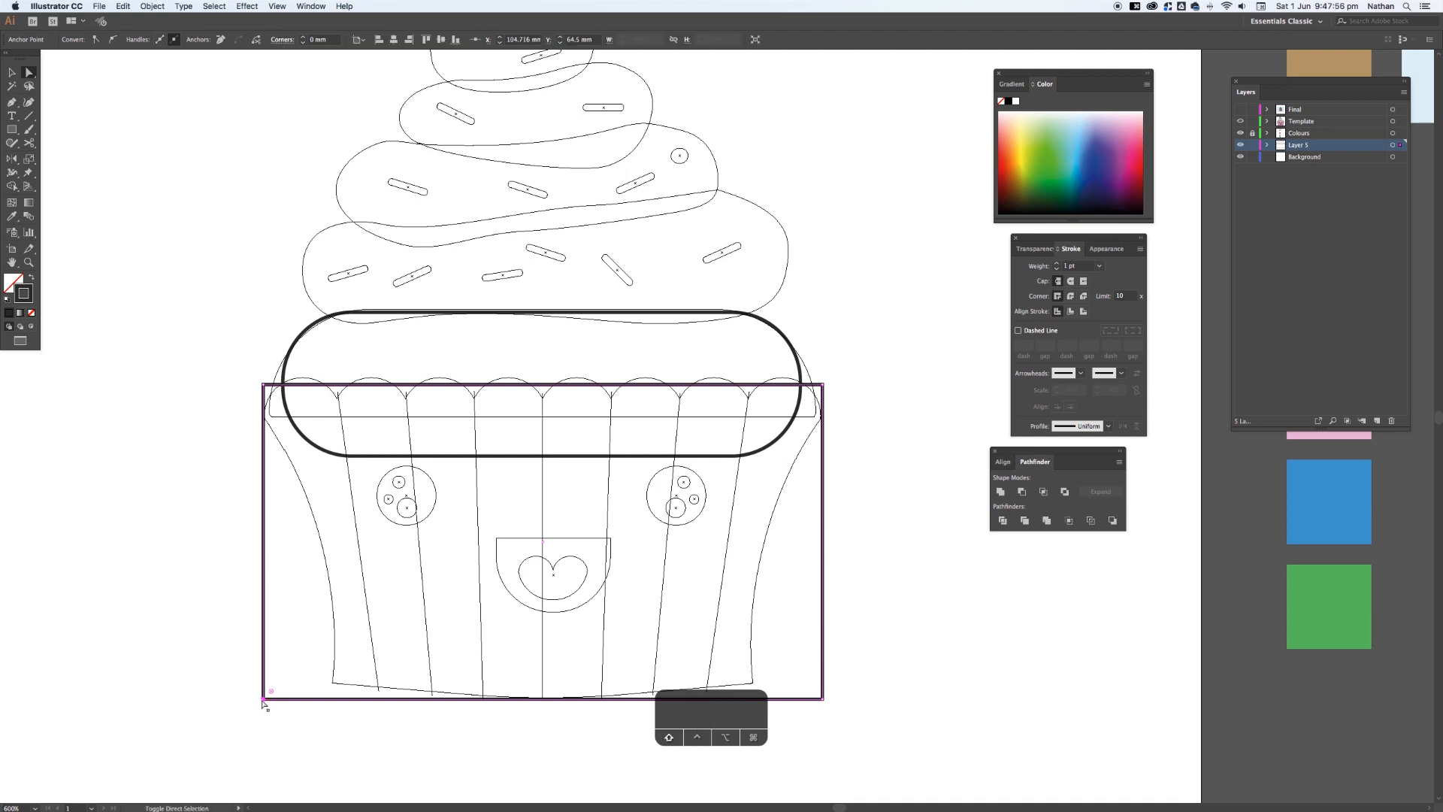
key(shift+Right)
key(shift+Right)
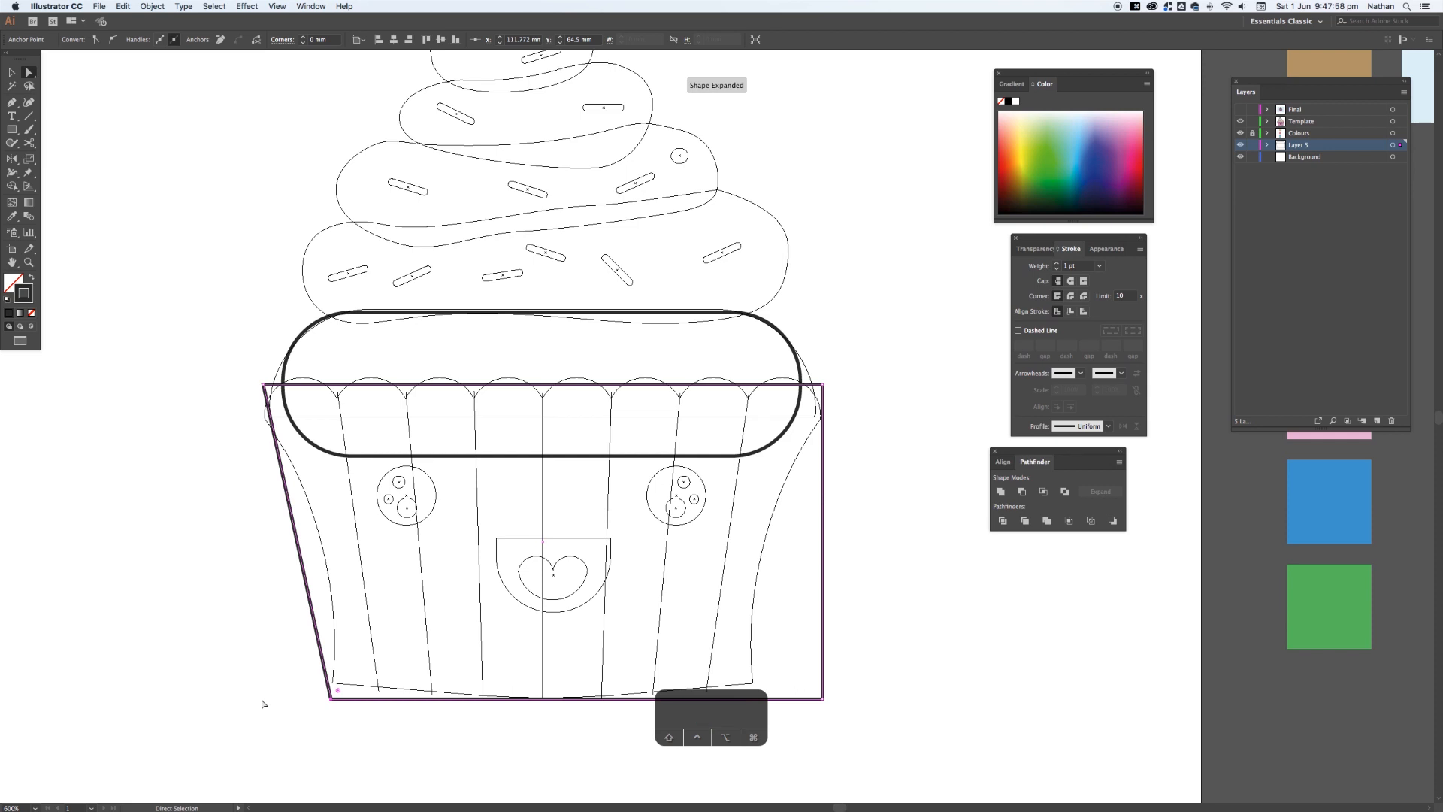
shift+click(823, 699)
key(shift+Left)
key(shift+Left)
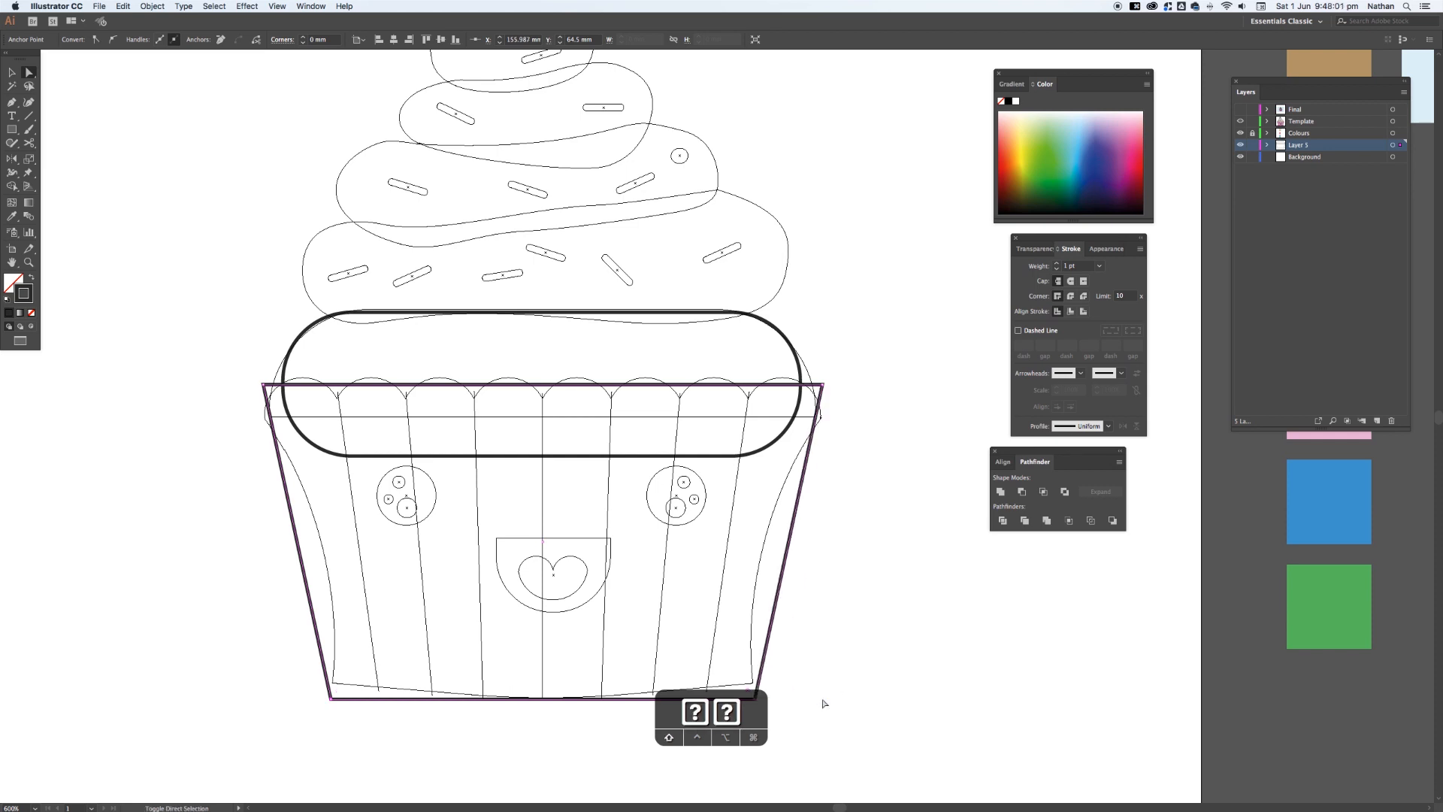
- Round both lower corners of the tapered wrapper shape
drag(748, 690, 729, 668)
drag(808, 697, 776, 653)
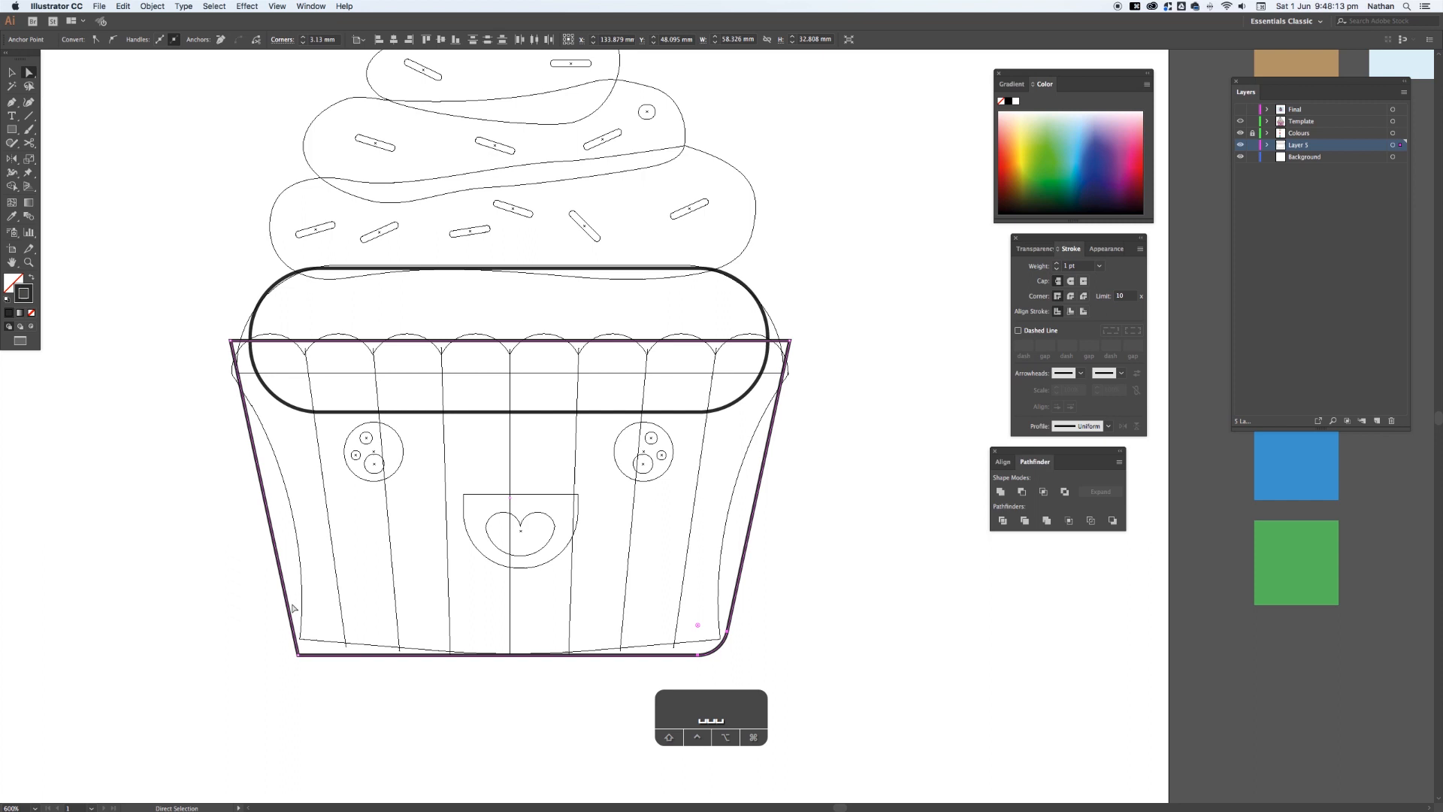
click(299, 654)
drag(306, 647, 328, 622)
- Add an anchor point at the middle of the wrapper's bottom edge and pull it down about 1 mm
key(p)
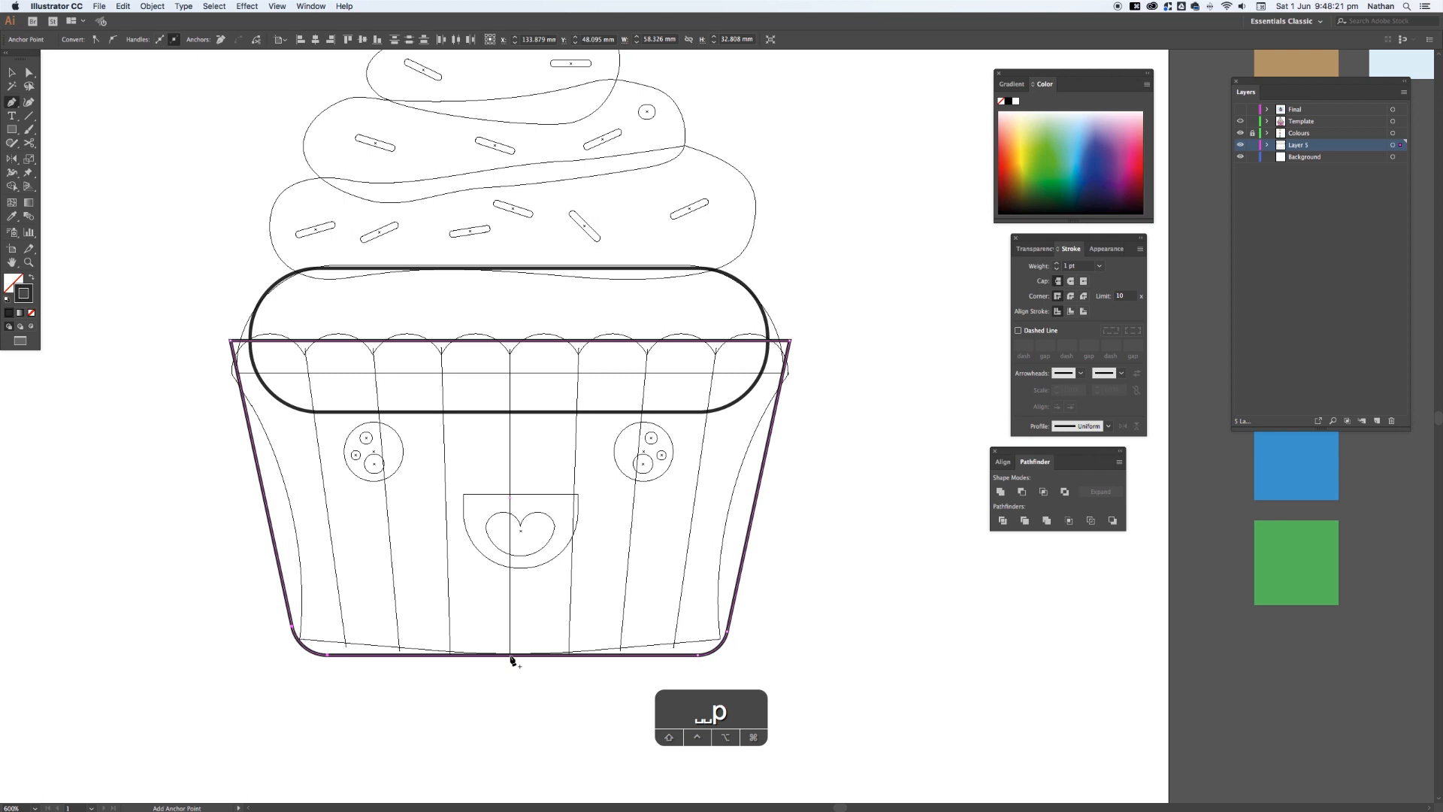
click(511, 658)
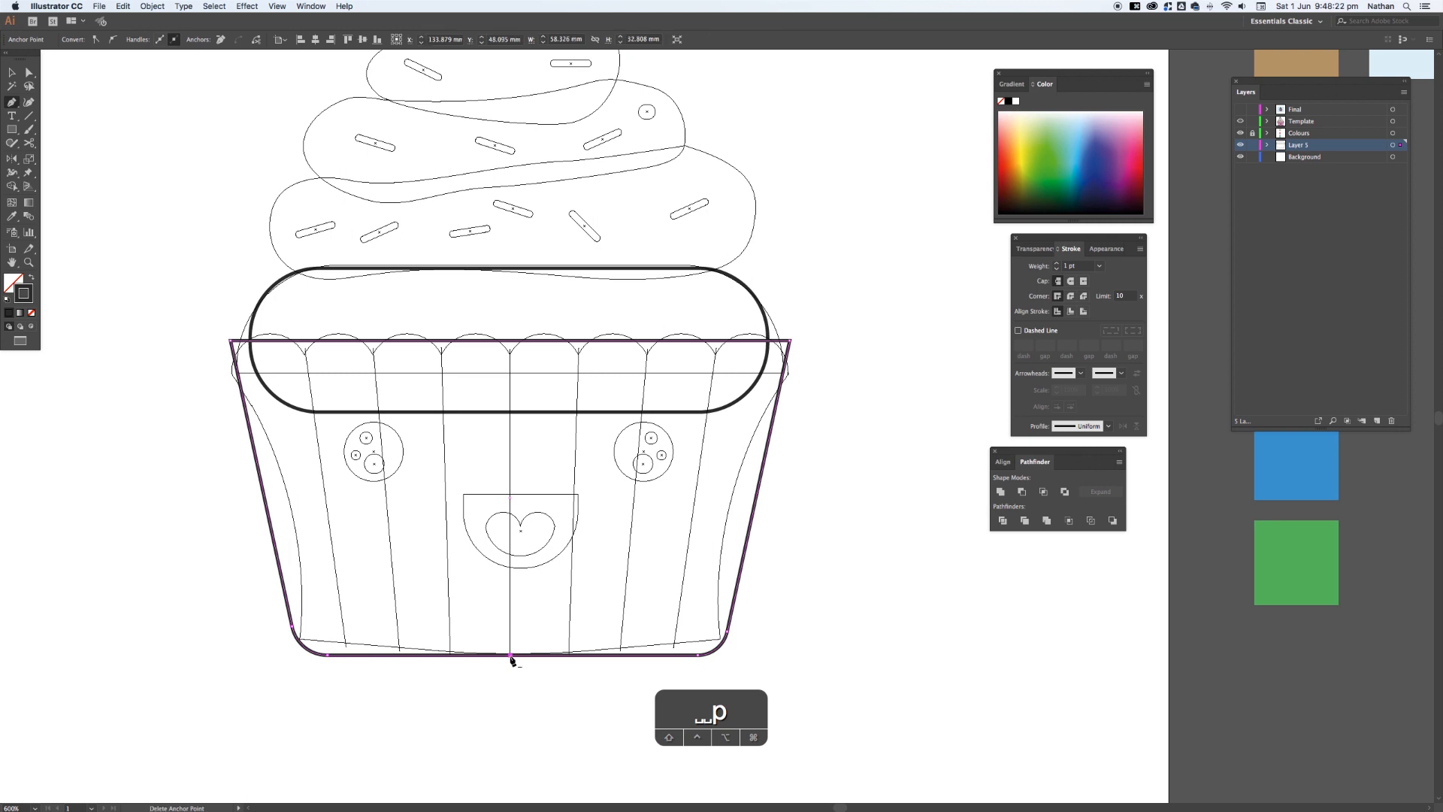
key(a)
drag(511, 658, 511, 666)
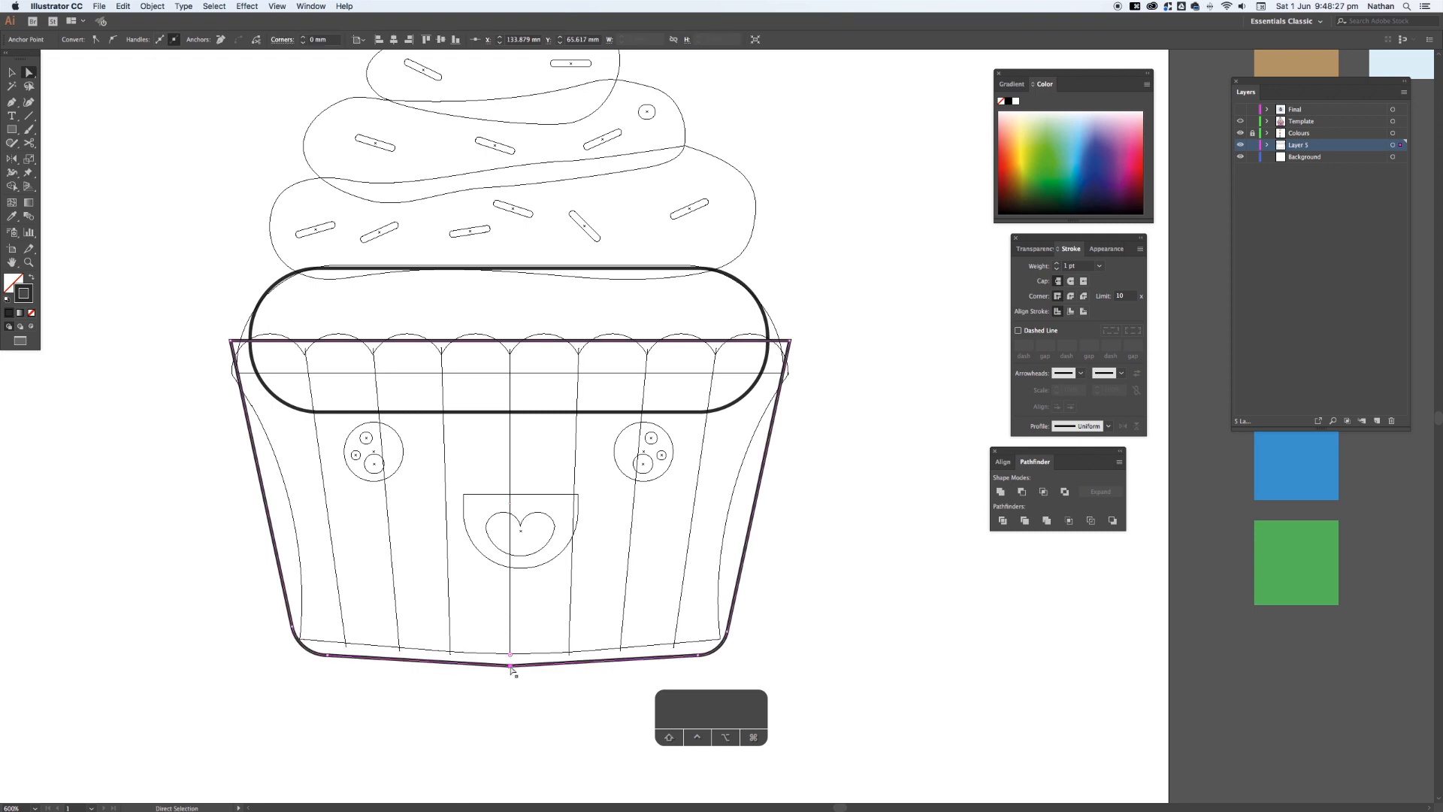
- Convert the wrapper's bottom middle anchor to a smooth point with horizontal handles so the bottom edge curves, and deselect the shape
key(p)
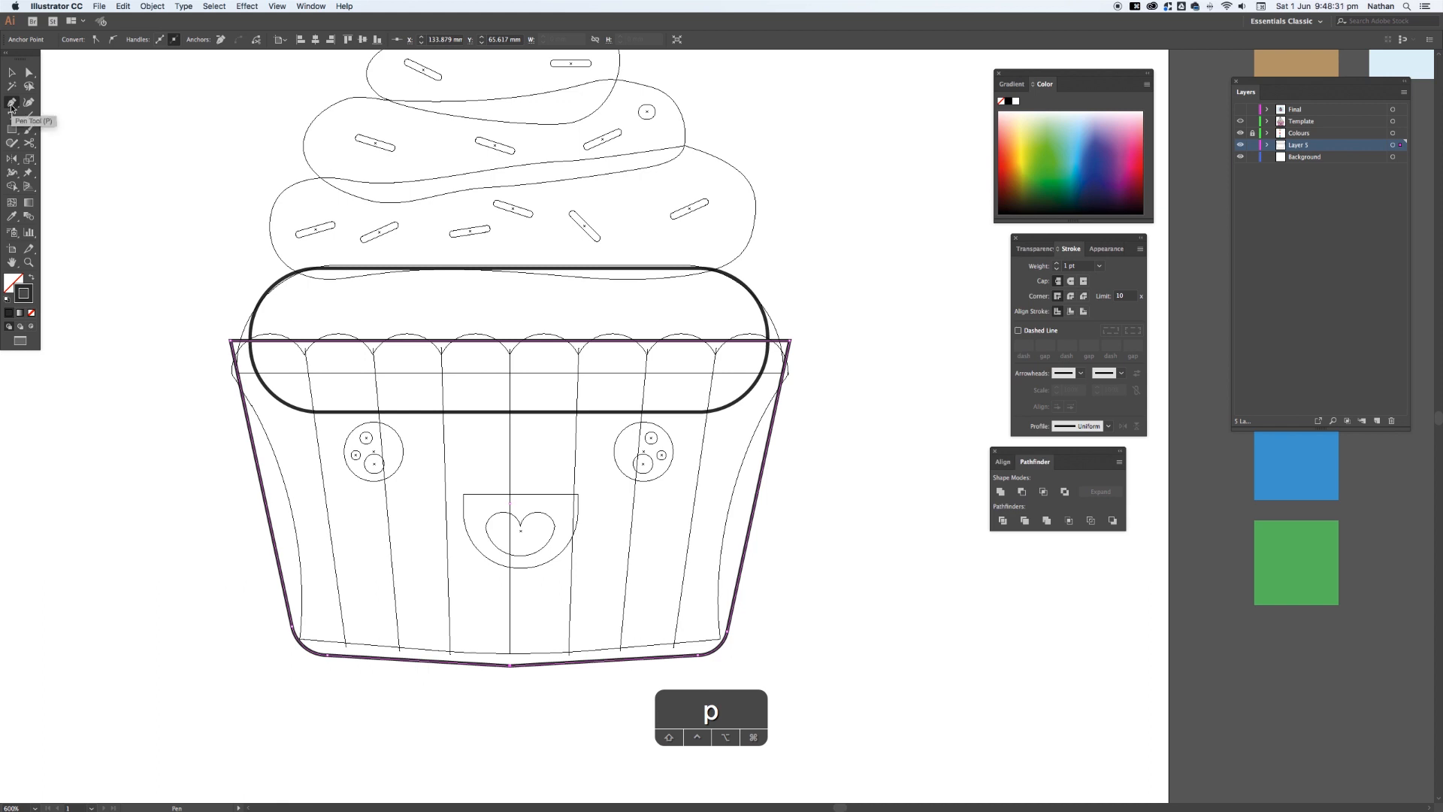
super+click(511, 666)
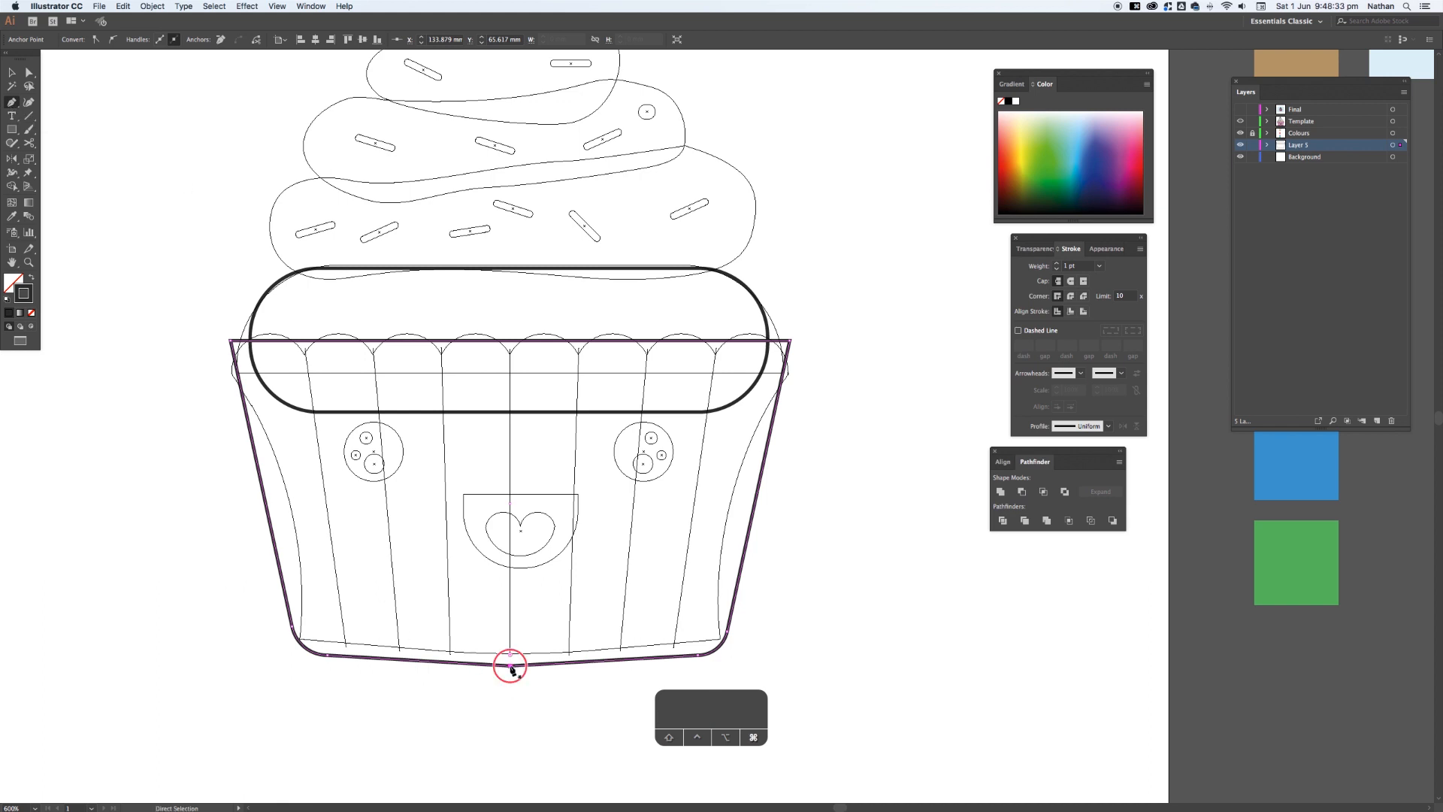
super+click(527, 668)
drag(527, 668, 402, 673)
key(v)
click(457, 700)
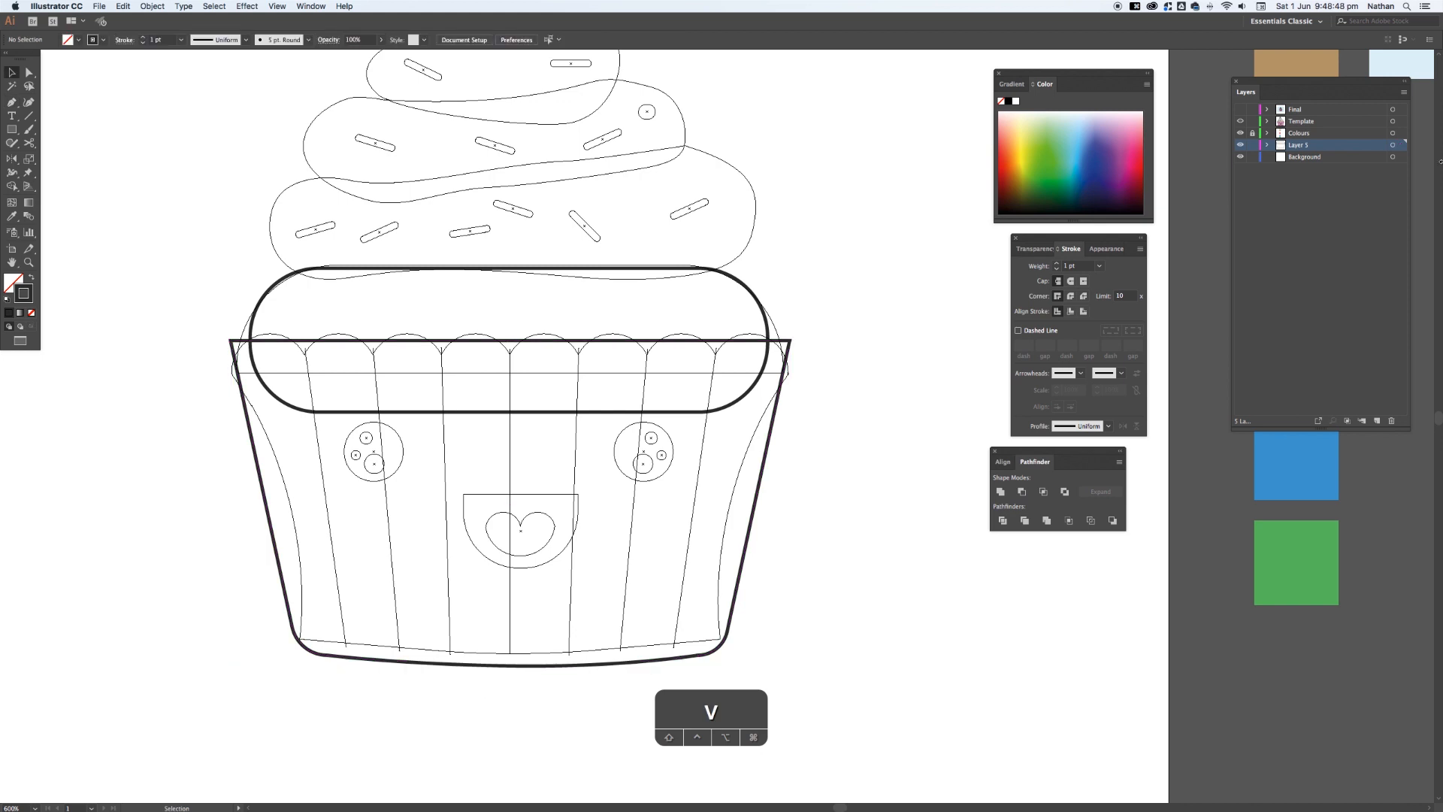
- Switch the Template layer off and on to compare the traced wrapper outline with it
click(1241, 122)
click(1241, 122)
click(1240, 122)
click(1241, 122)
- Draw a circle about 9 mm wide at the left end of the wrapper's top edge and copy it to the right end
key(super+minus)
key(space)
drag(332, 242, 320, 287)
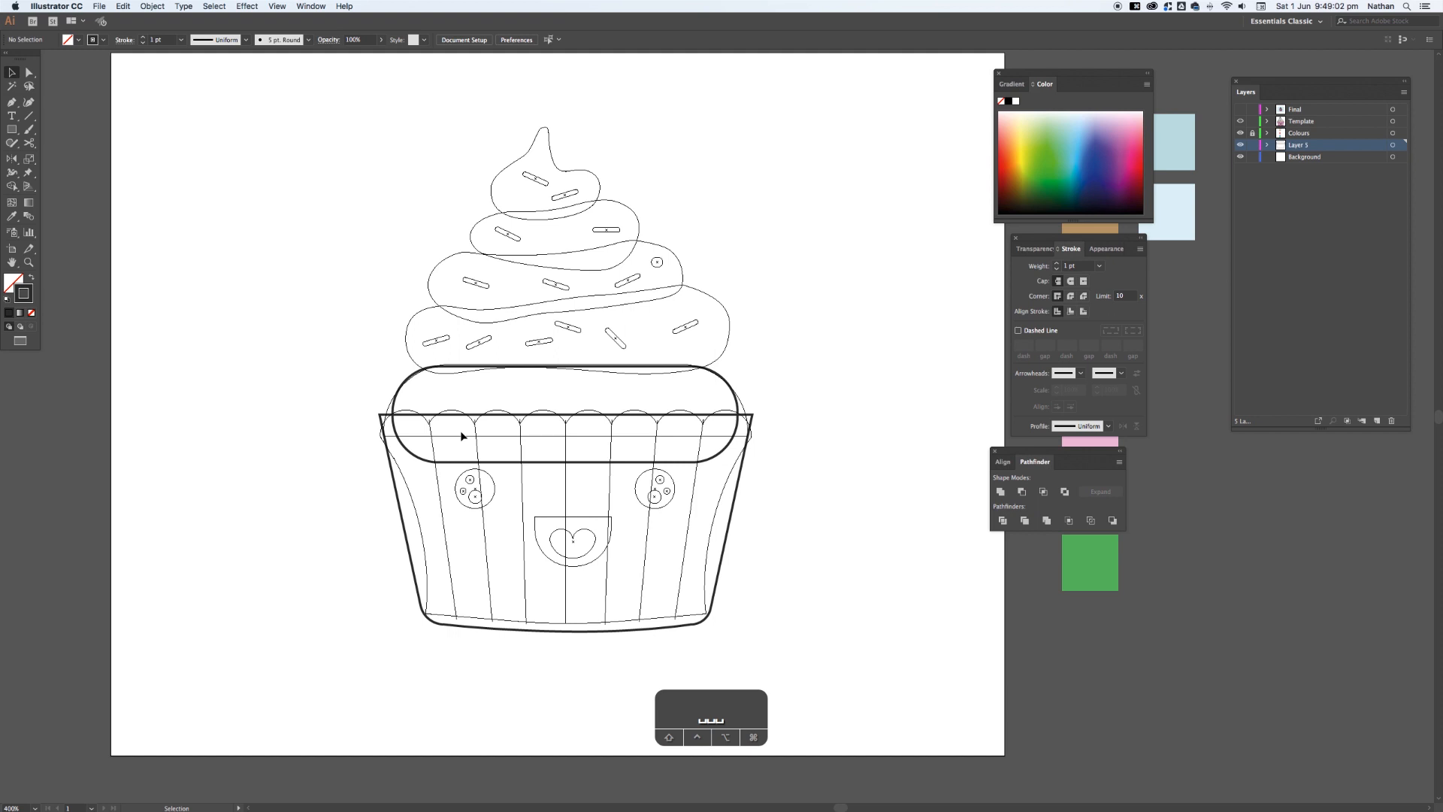
drag(12, 130, 75, 159)
drag(375, 407, 431, 464)
key(v)
drag(425, 424, 745, 451)
click(752, 398)
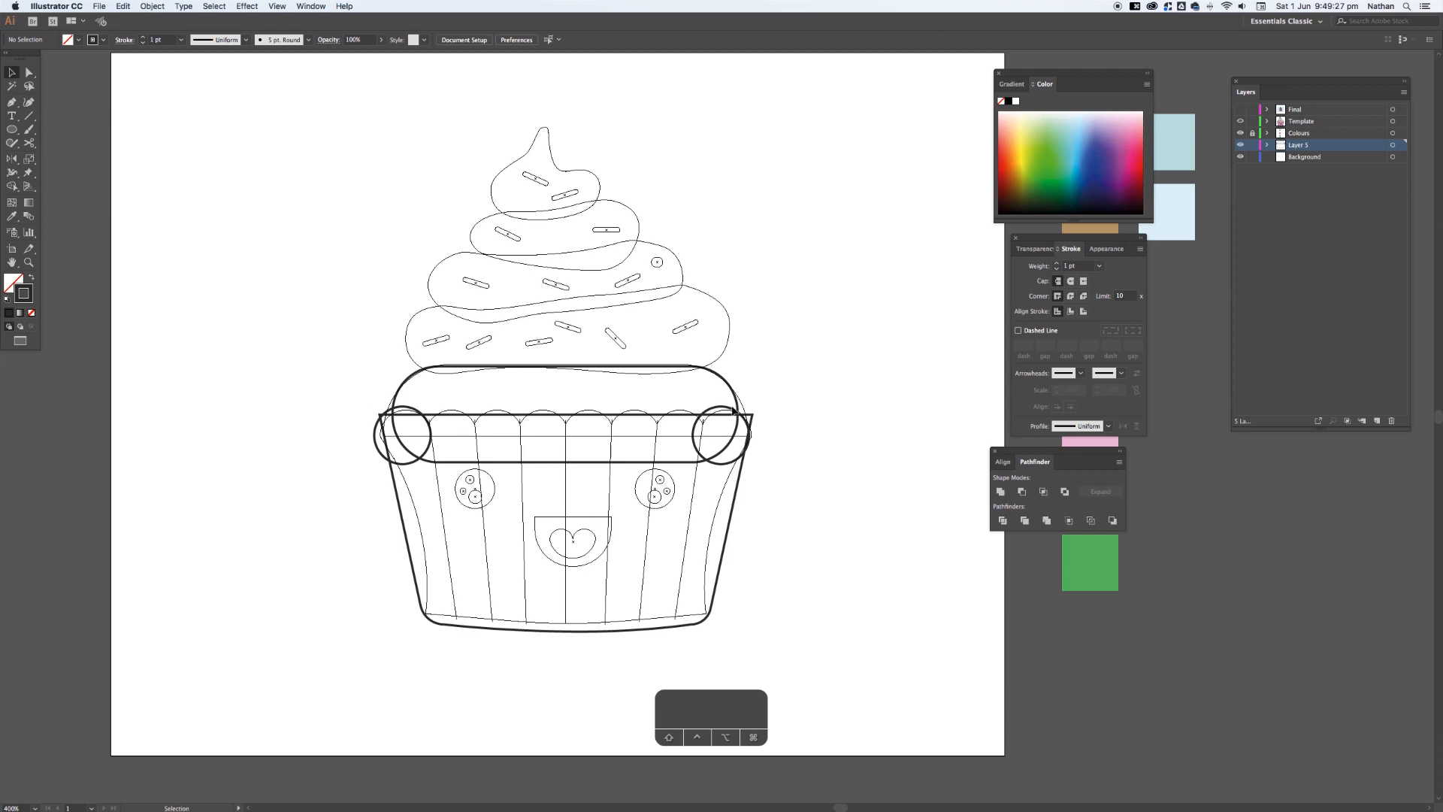
- Select the two circles and blend them across the top of the wrapper
click(719, 408)
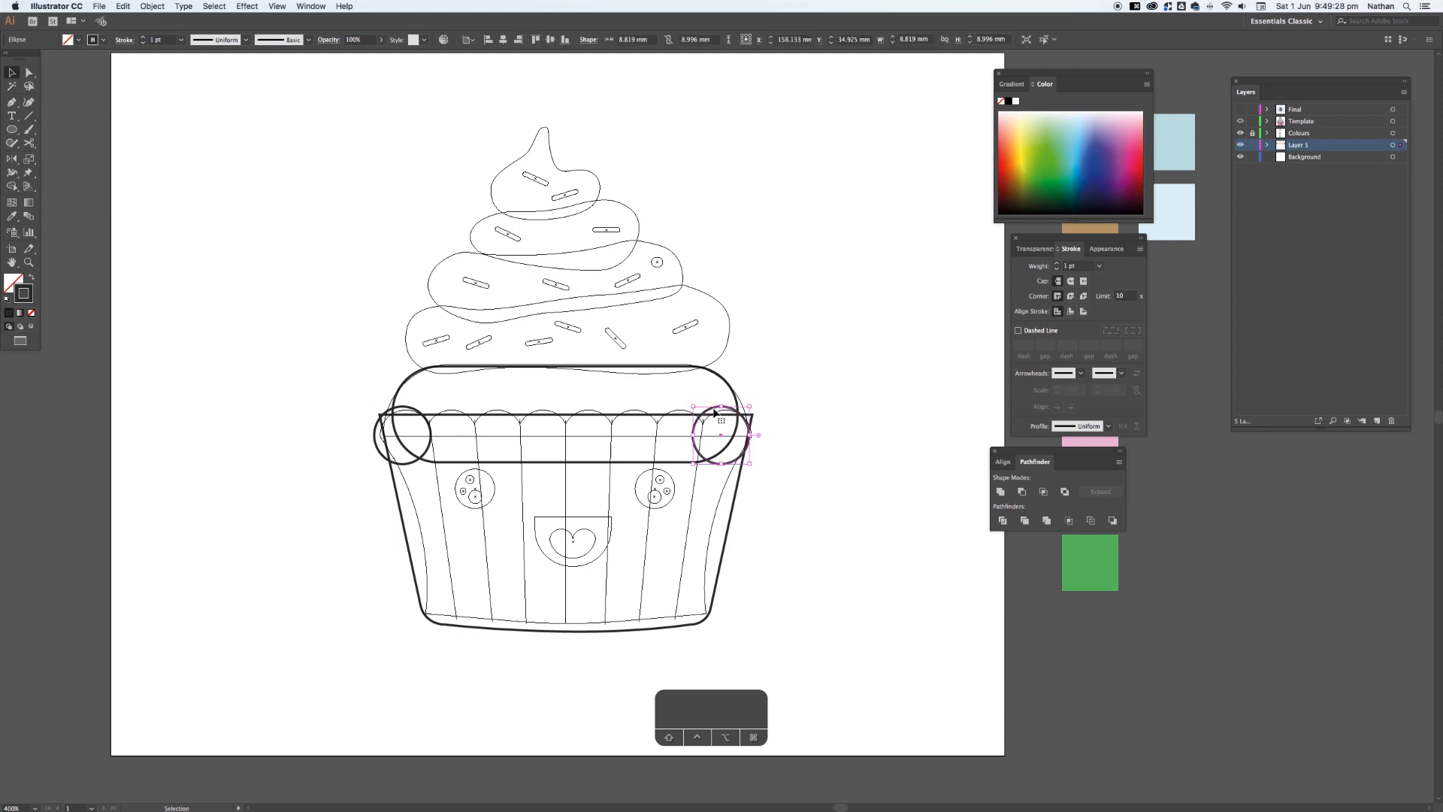
shift+click(414, 417)
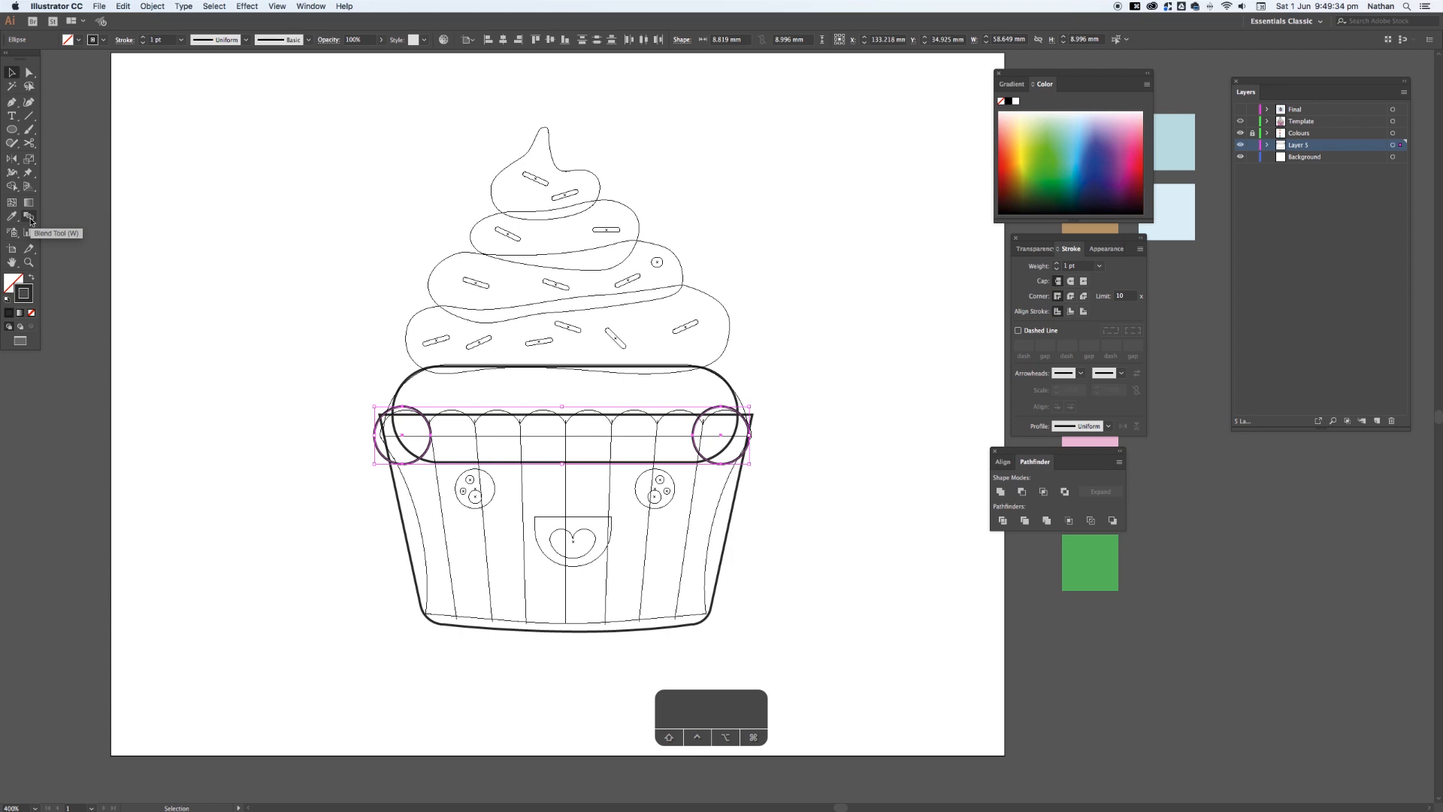
double_click(30, 218)
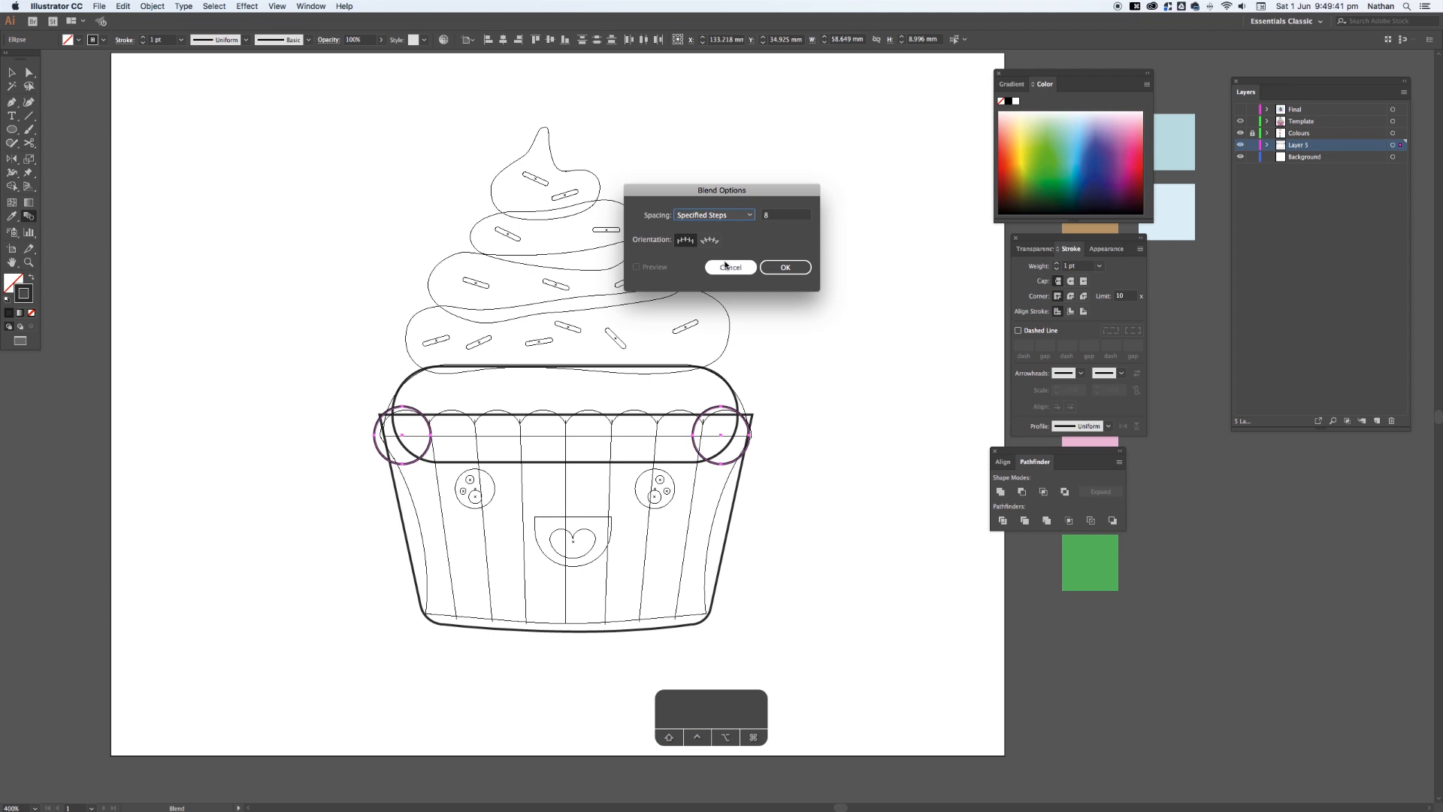
click(726, 265)
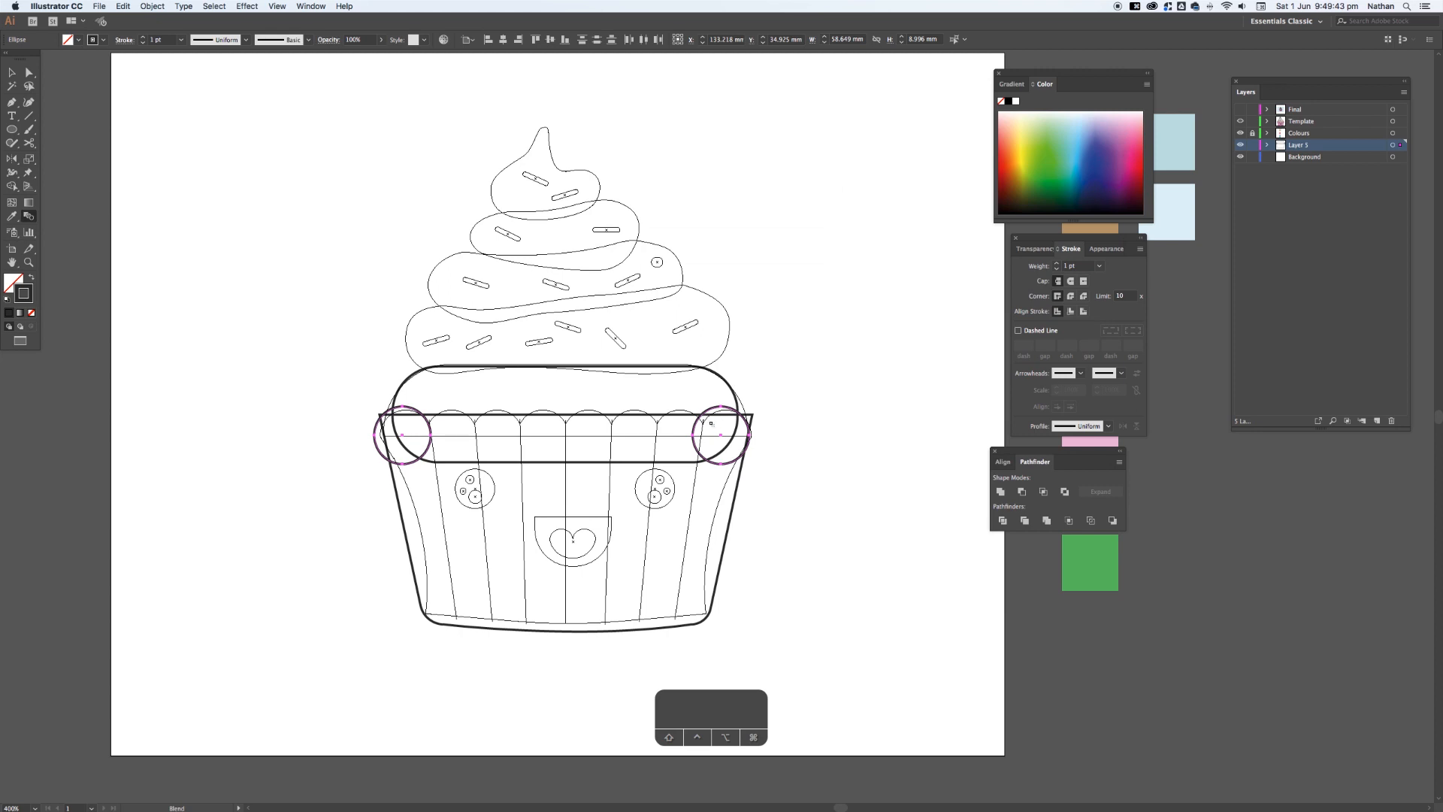
click(401, 435)
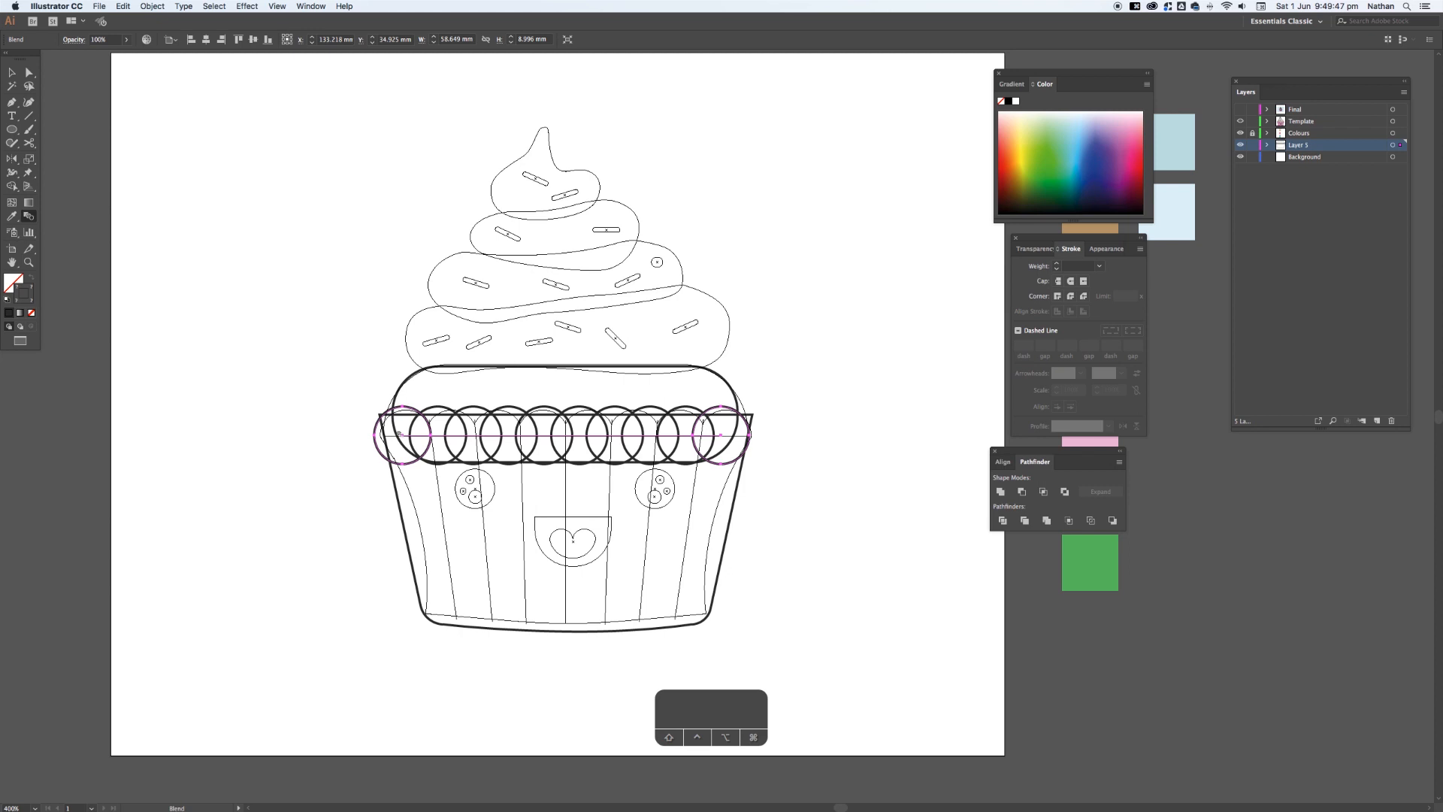
- Set the circle blend to 6 specified steps, previewing the spacing of the row
scroll(399, 433, up, 1)
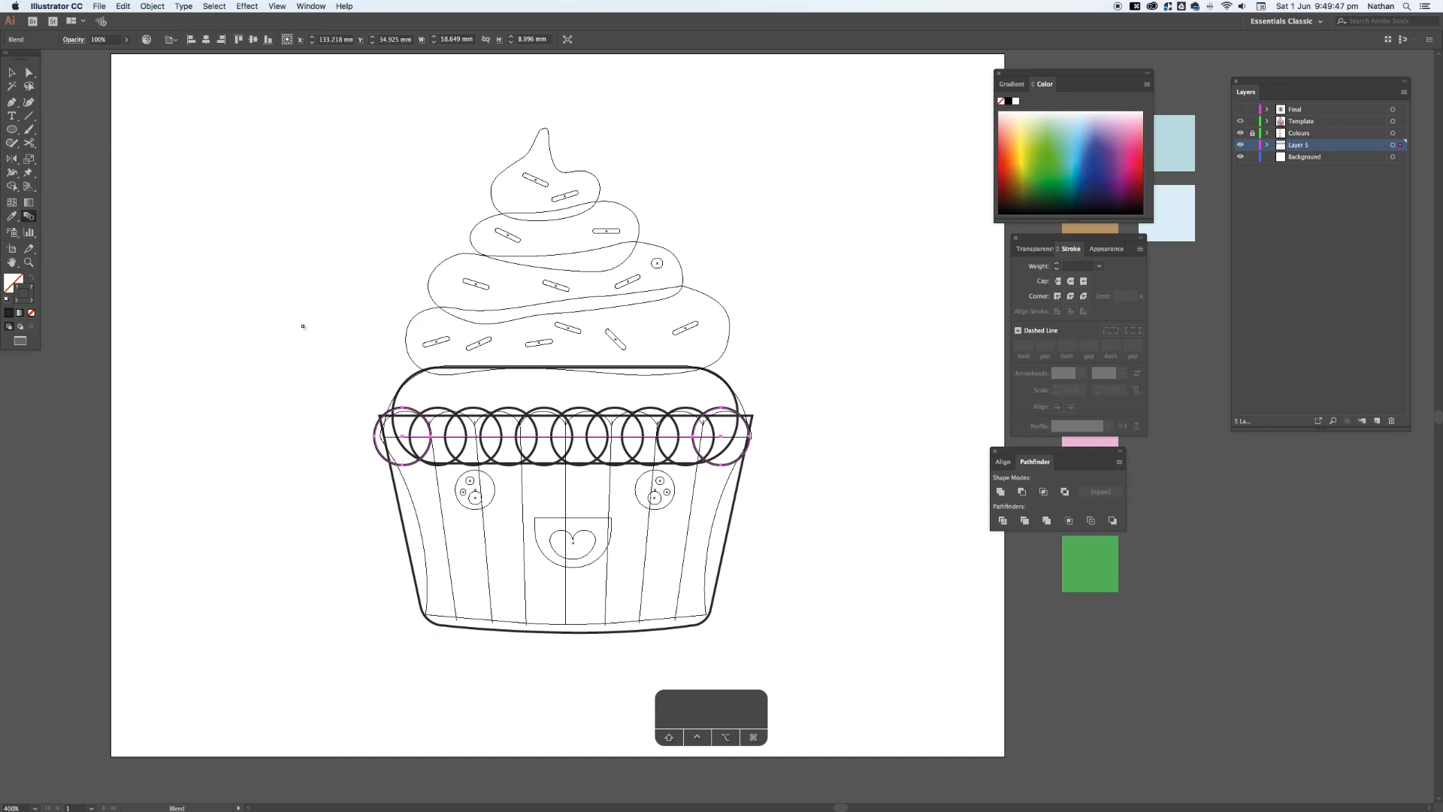
double_click(29, 216)
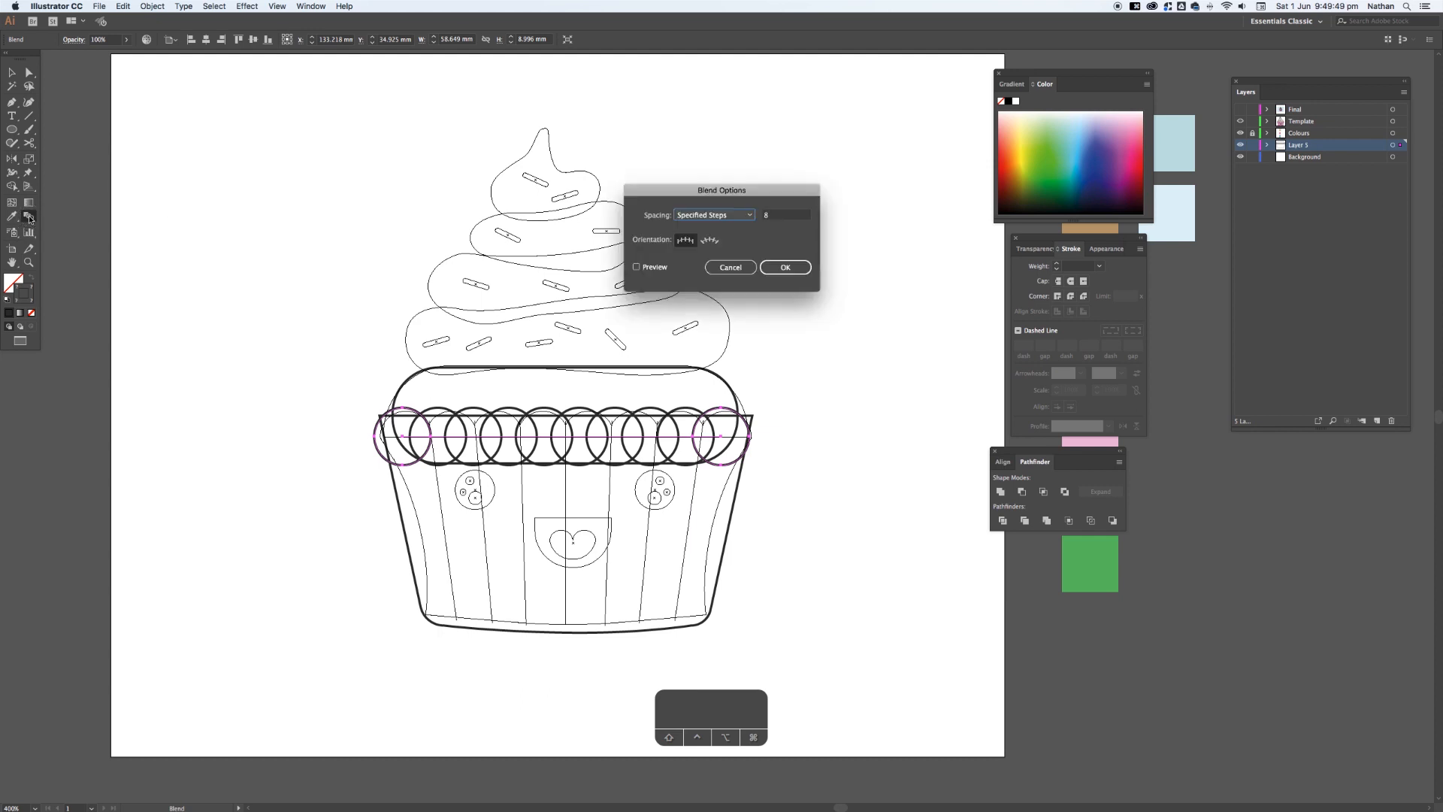
click(645, 268)
click(785, 217)
key(Down)
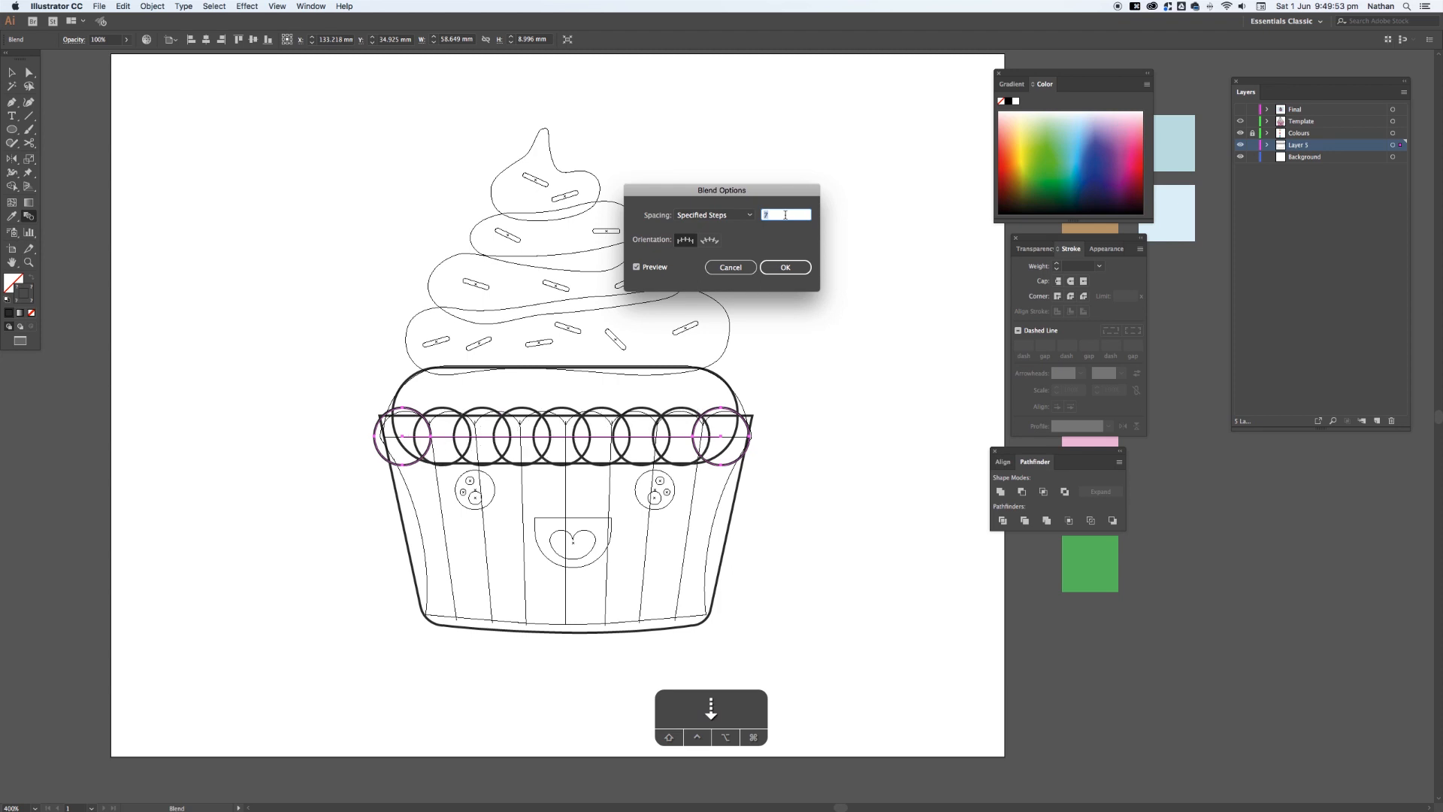
key(Down)
key(Down)
key(Down)
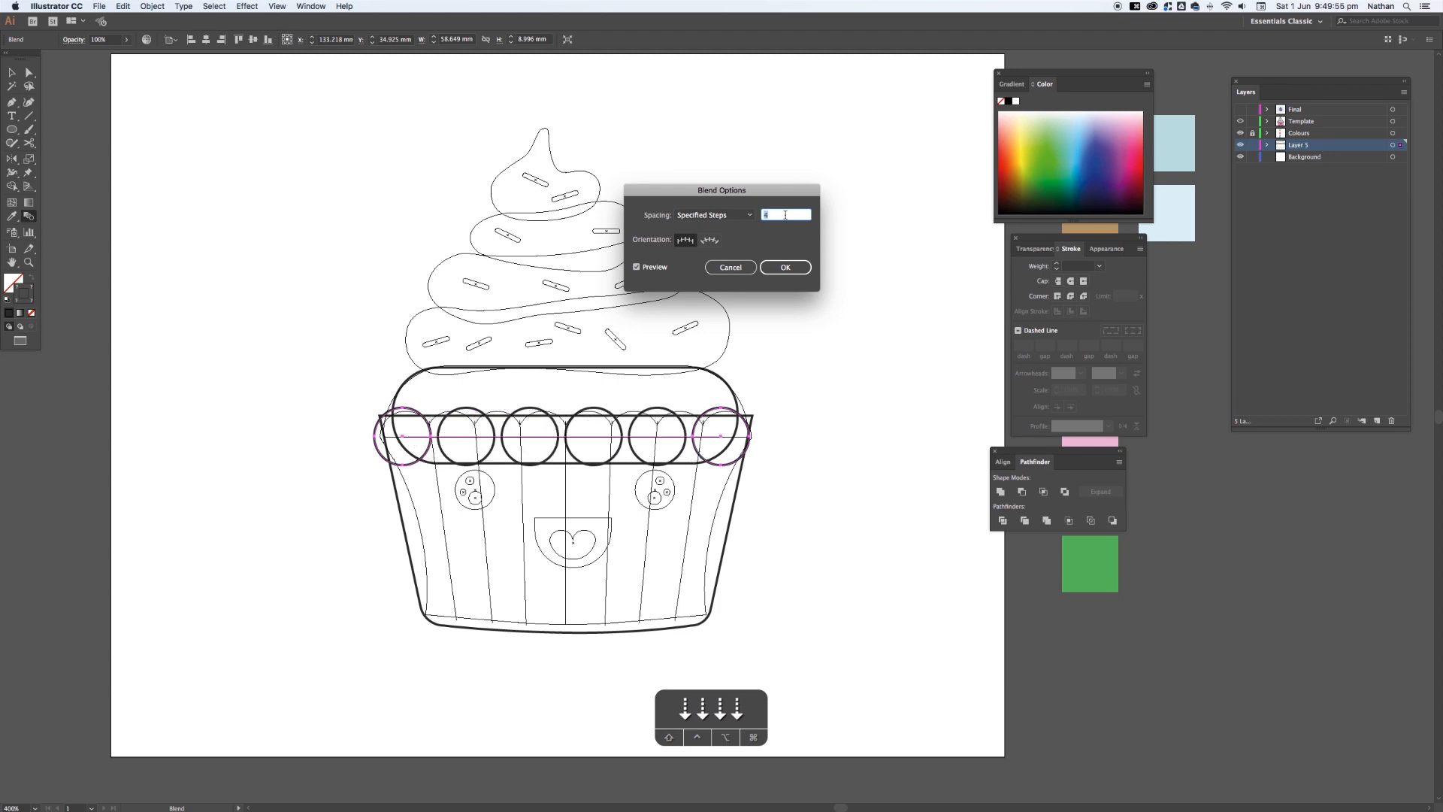
key(Up)
key(Up)
key(Up)
key(Up)
key(Up)
key(Up)
key(Up)
key(Up)
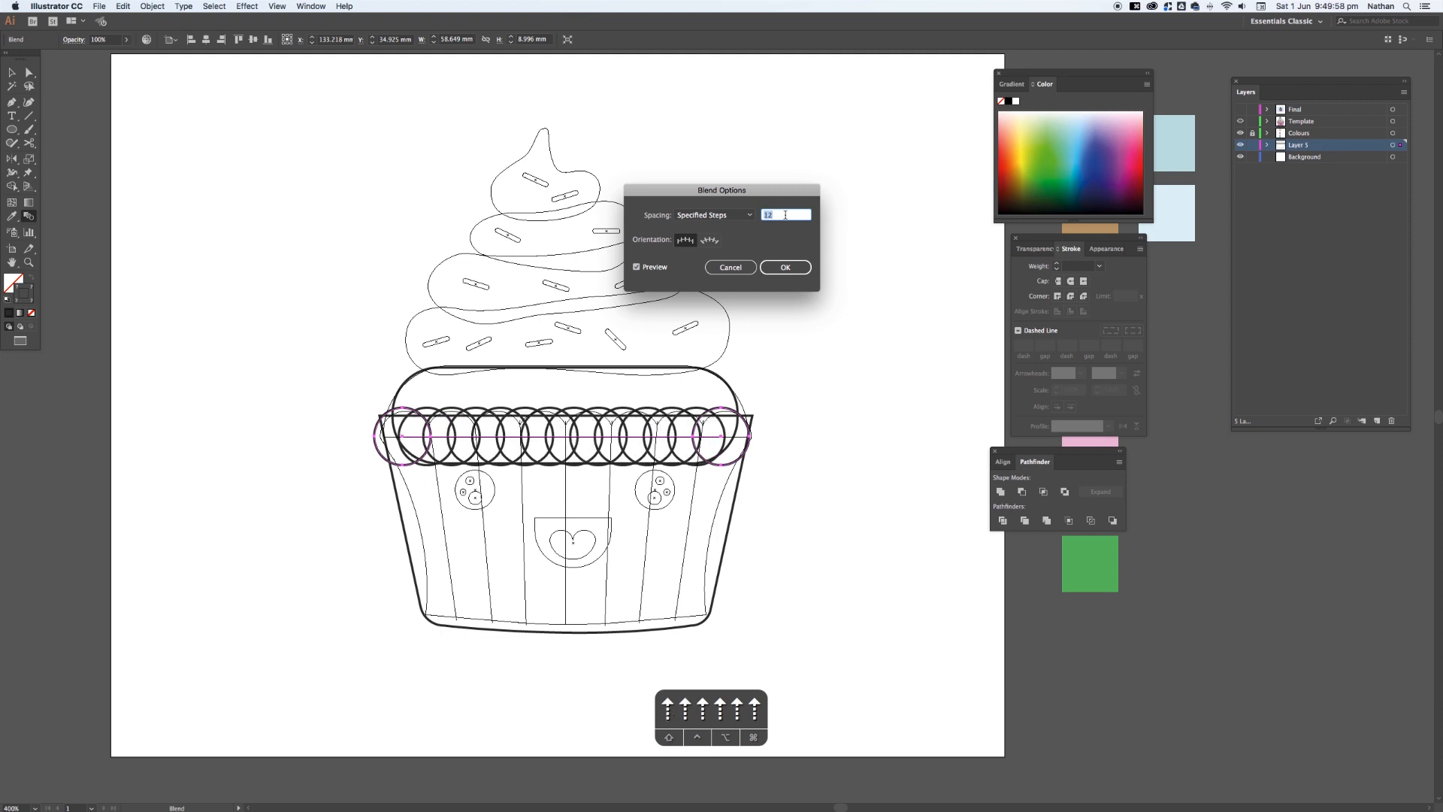
key(Down)
key(Down)
key(Down)
key(Down)
key(Down)
key(Down)
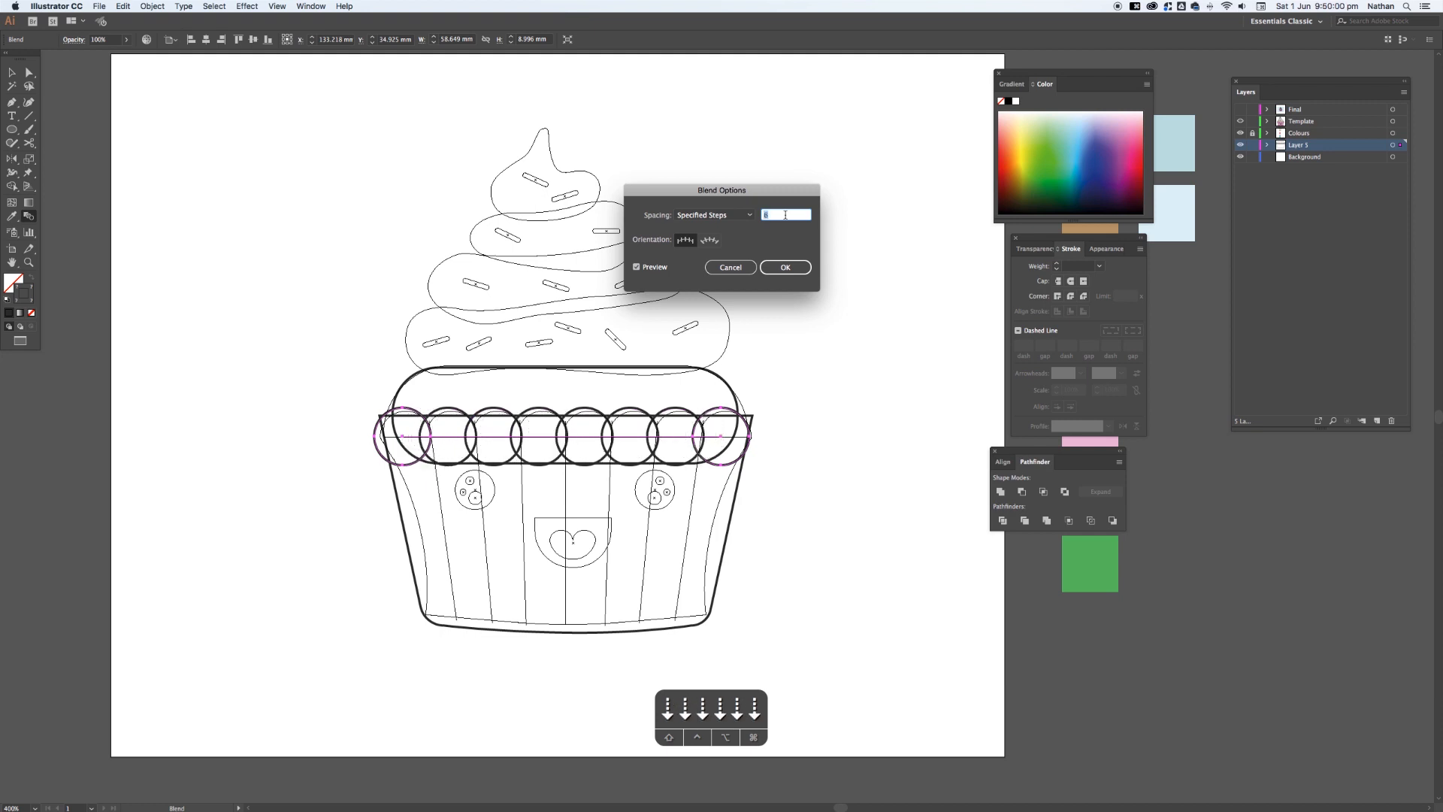
key(Up)
click(786, 268)
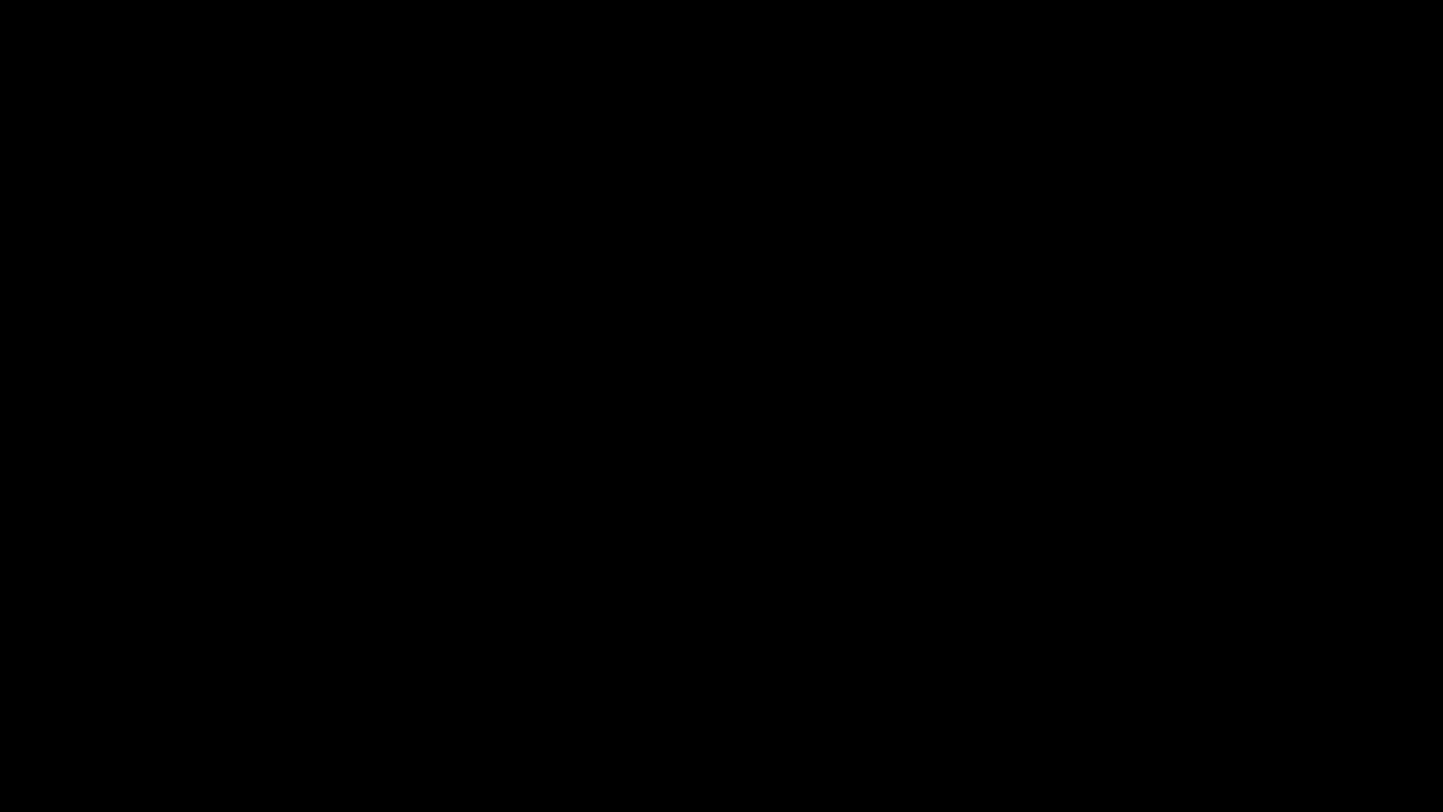
- Expand the circle blend into separate shapes with Object, Fill and Stroke included
key(v)
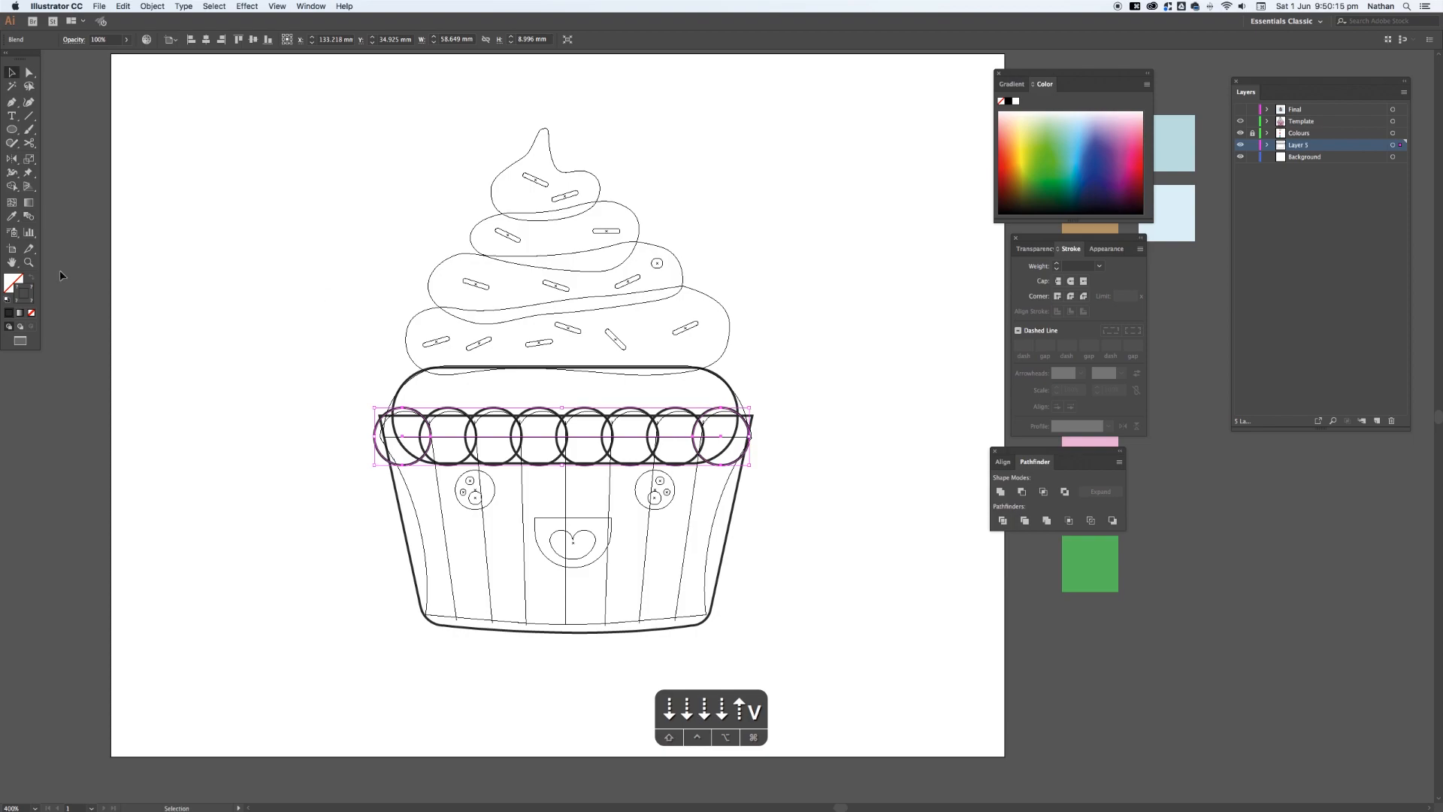
click(29, 292)
click(153, 7)
click(177, 120)
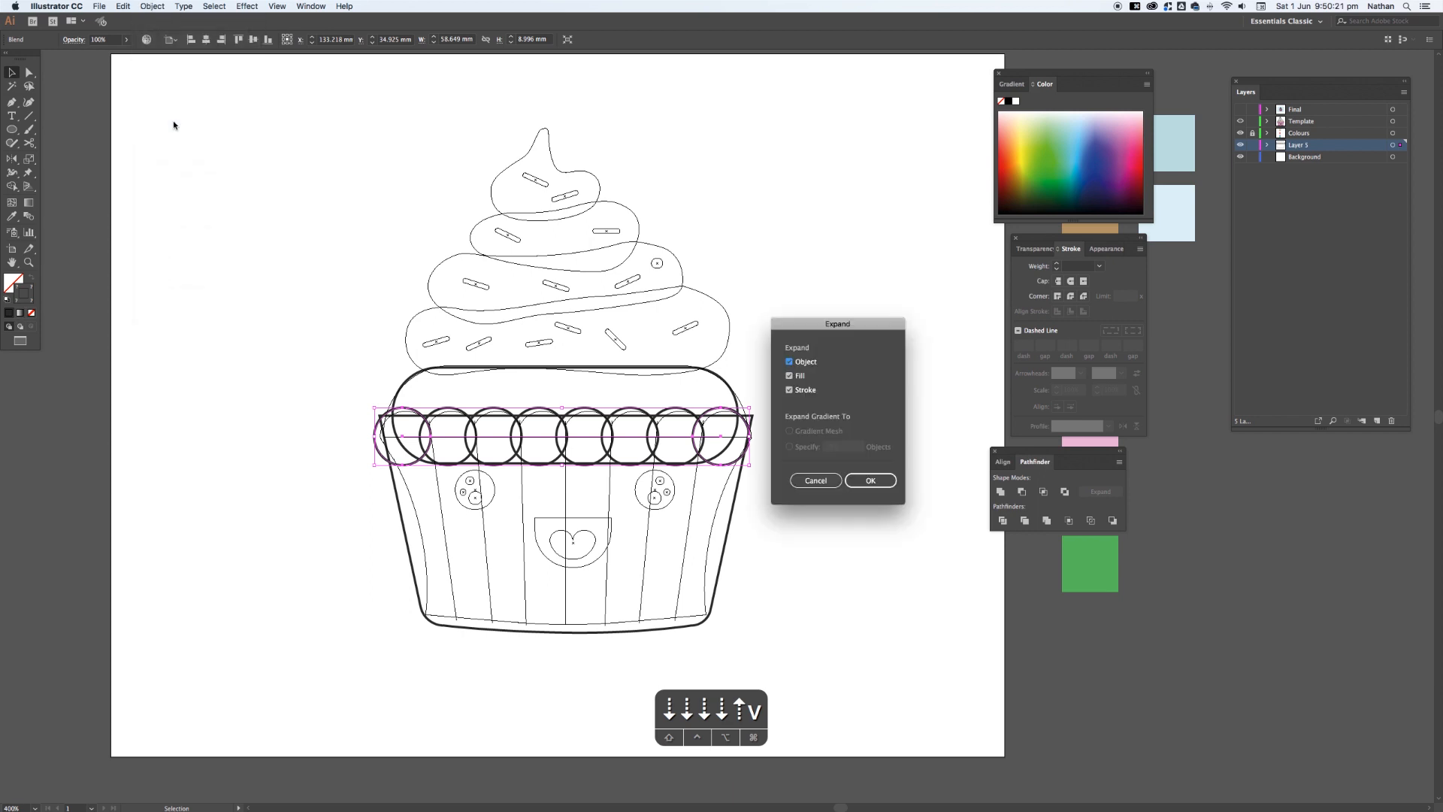
click(870, 481)
click(869, 478)
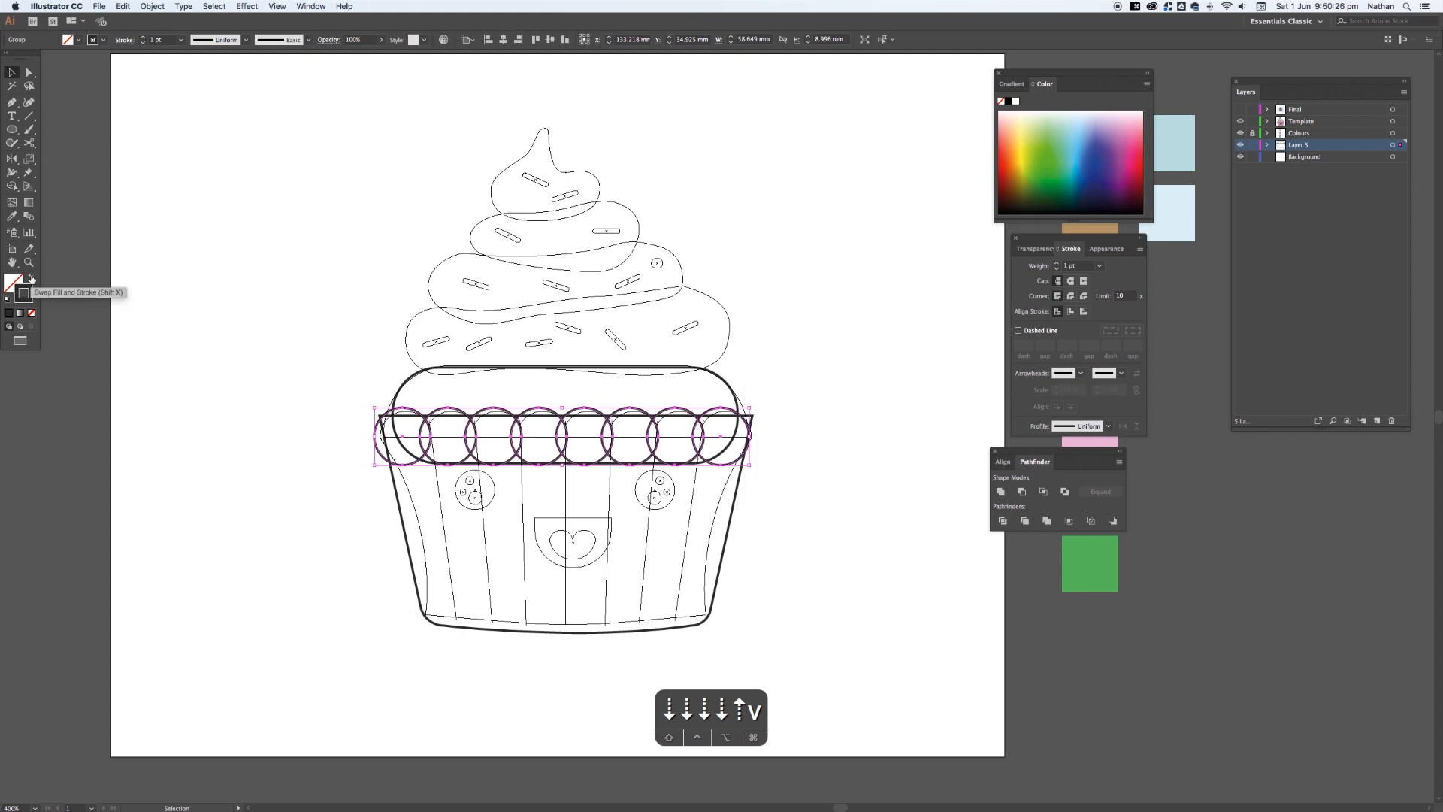
- Swap the circles' stroke colour to their fill and recolour them with the pink swatch using the Eyedropper
click(32, 278)
drag(736, 279, 594, 277)
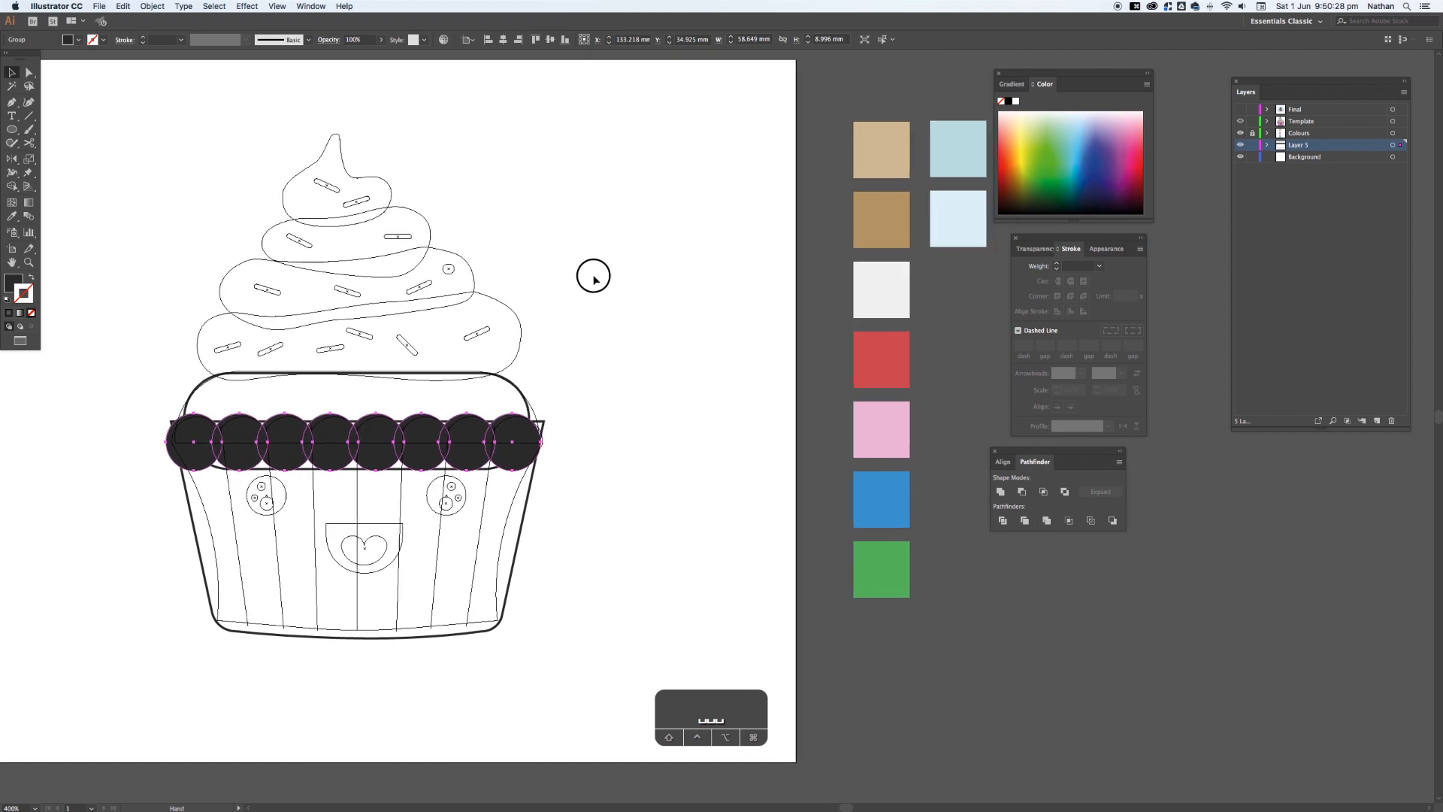
key(i)
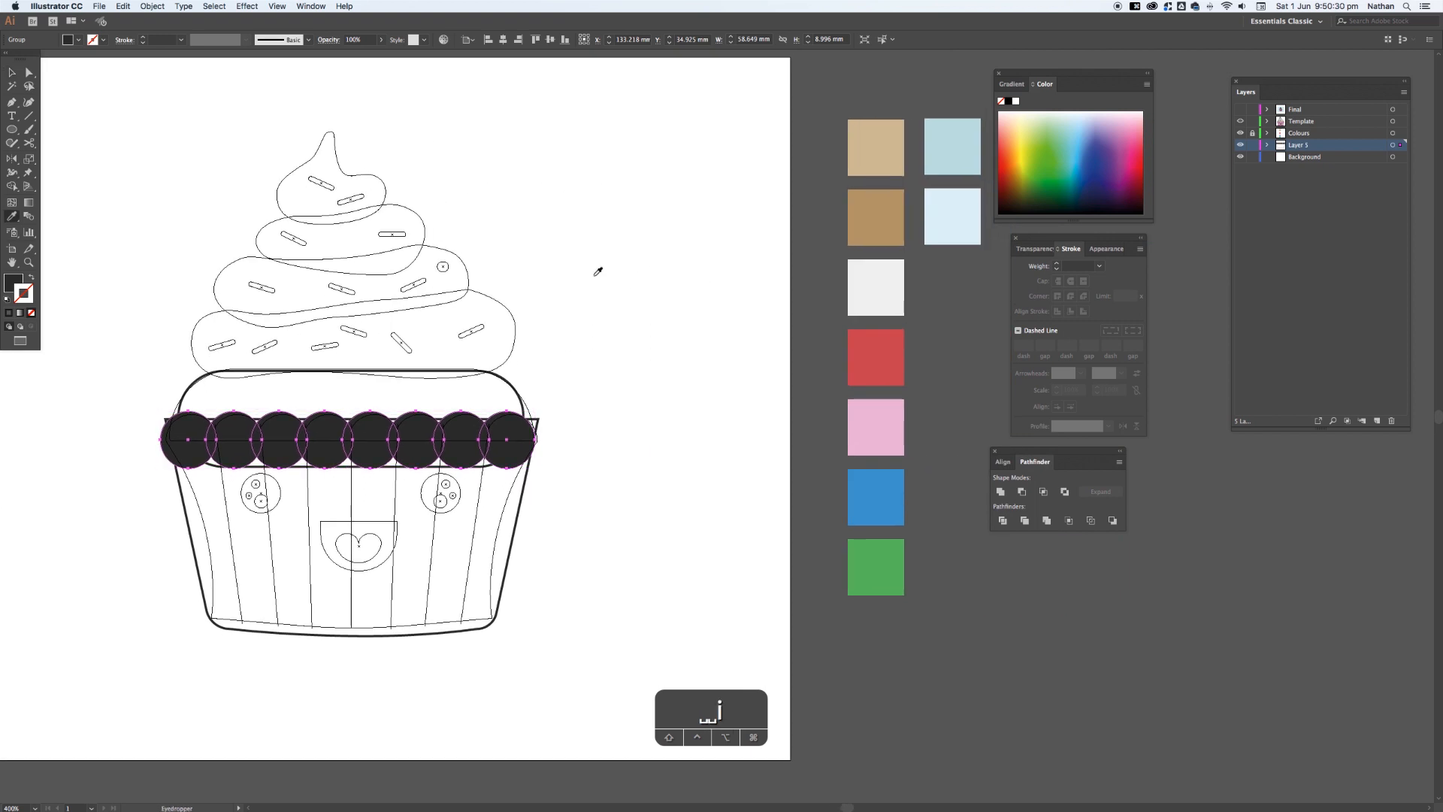
key(i)
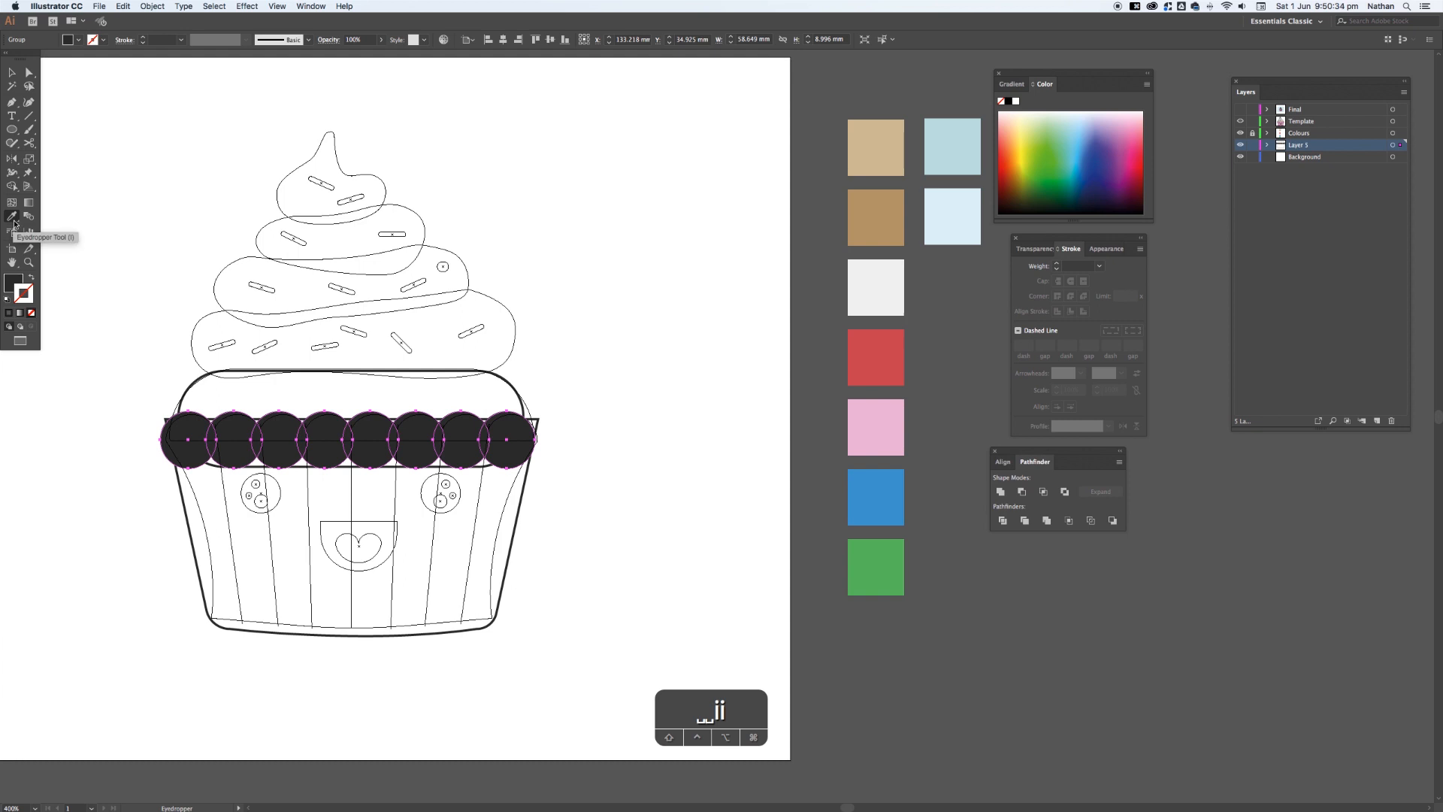
click(870, 424)
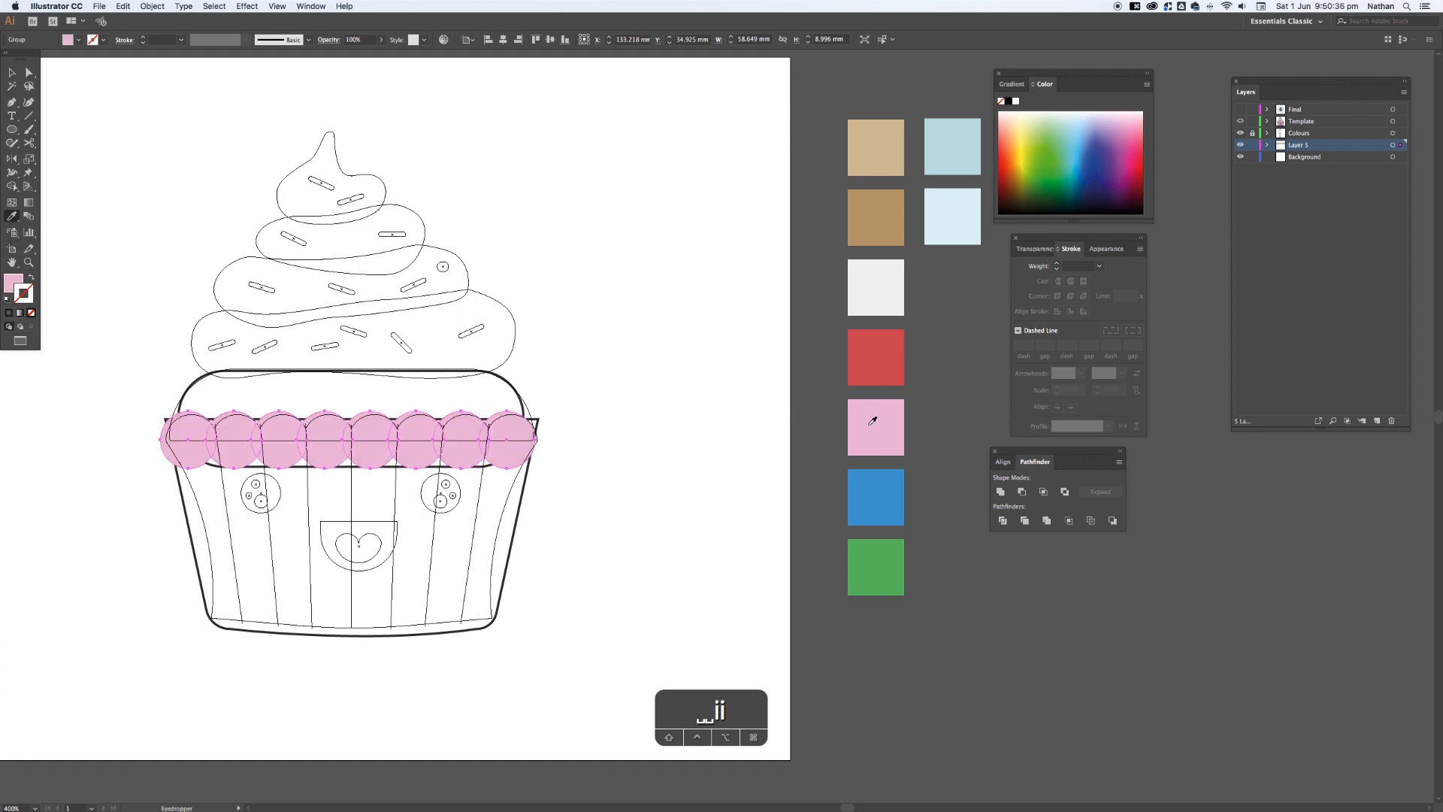
key(space)
drag(606, 355, 774, 348)
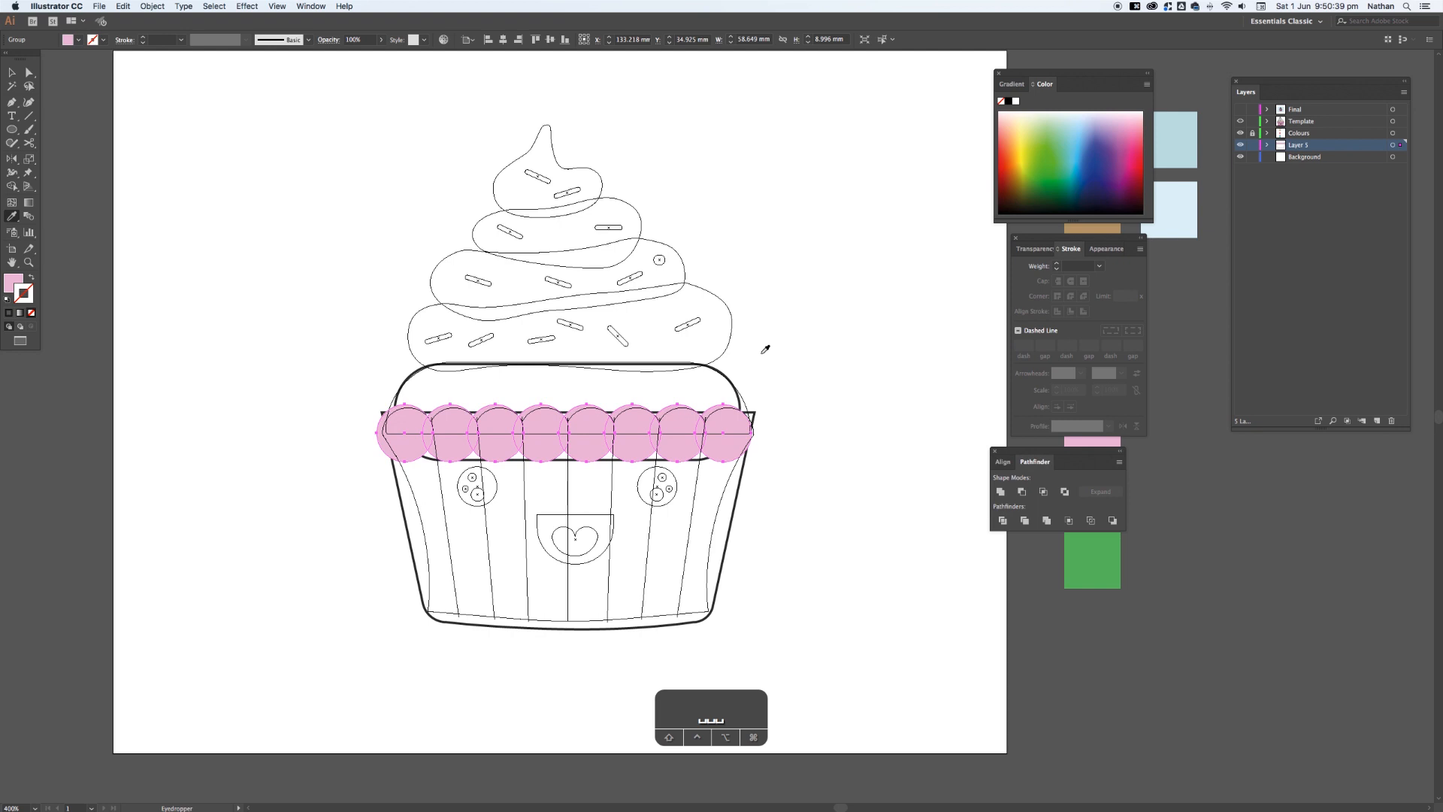
- Fill the wrapper outline with the pink sampled from the circles using the Eyedropper
key(v)
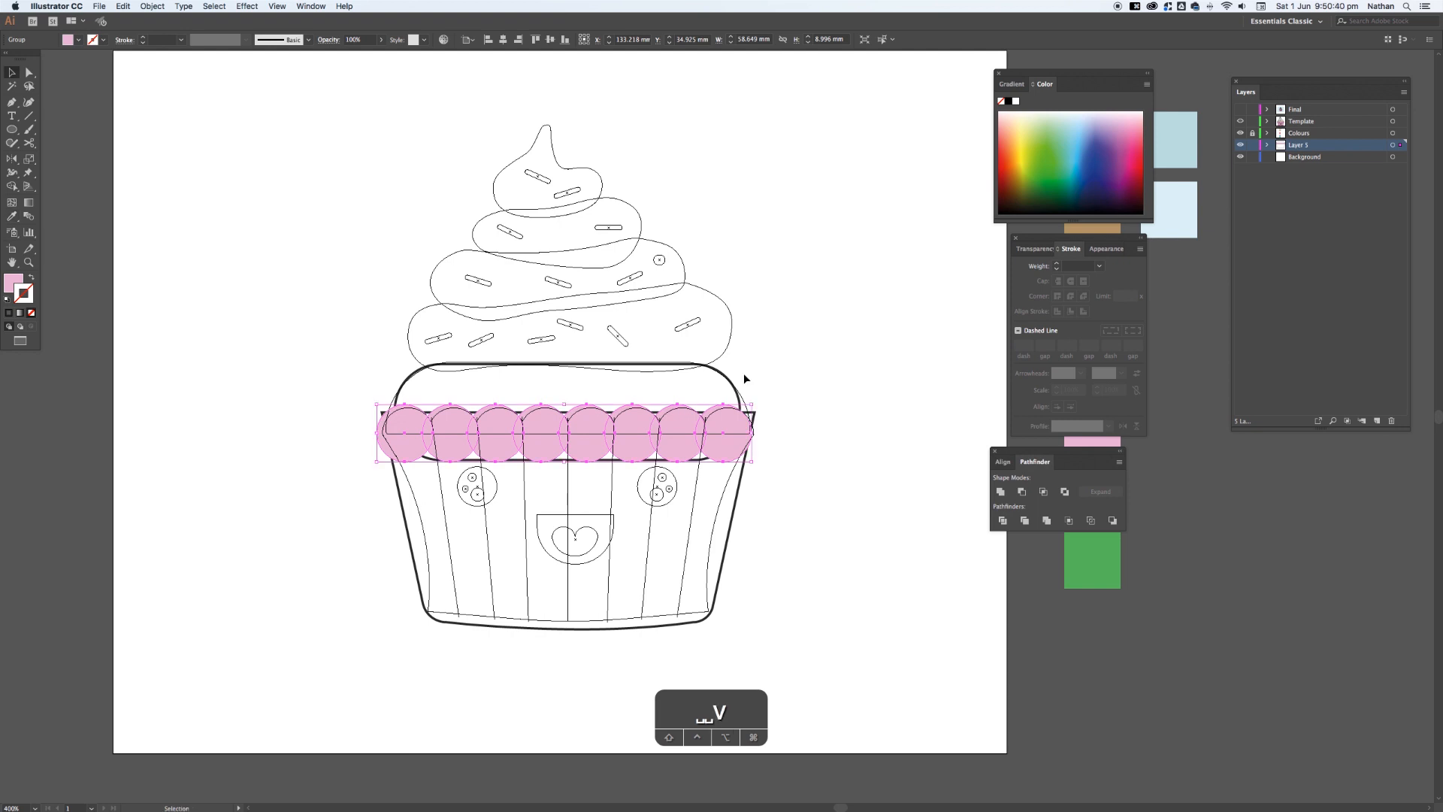
click(743, 478)
key(i)
click(724, 424)
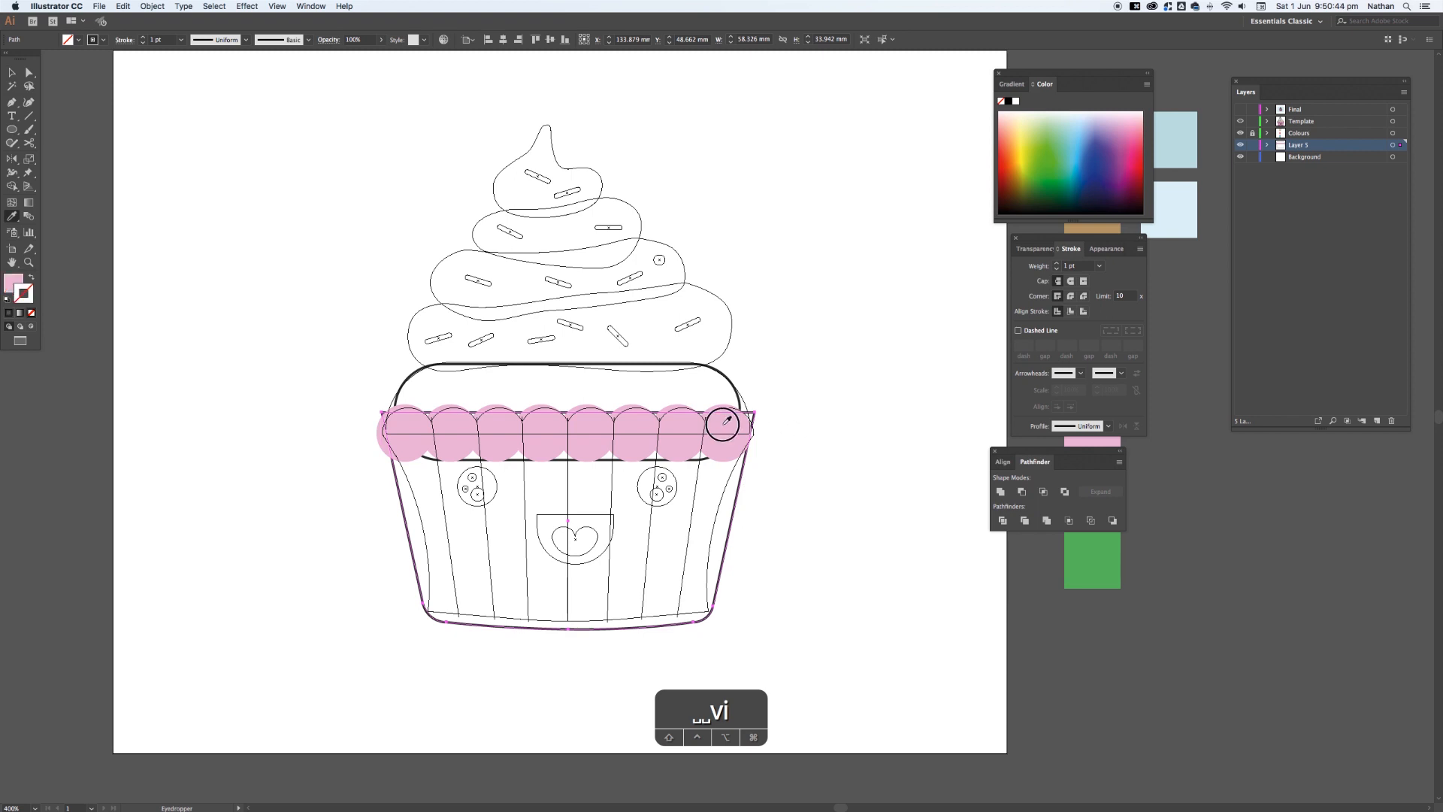
key(v)
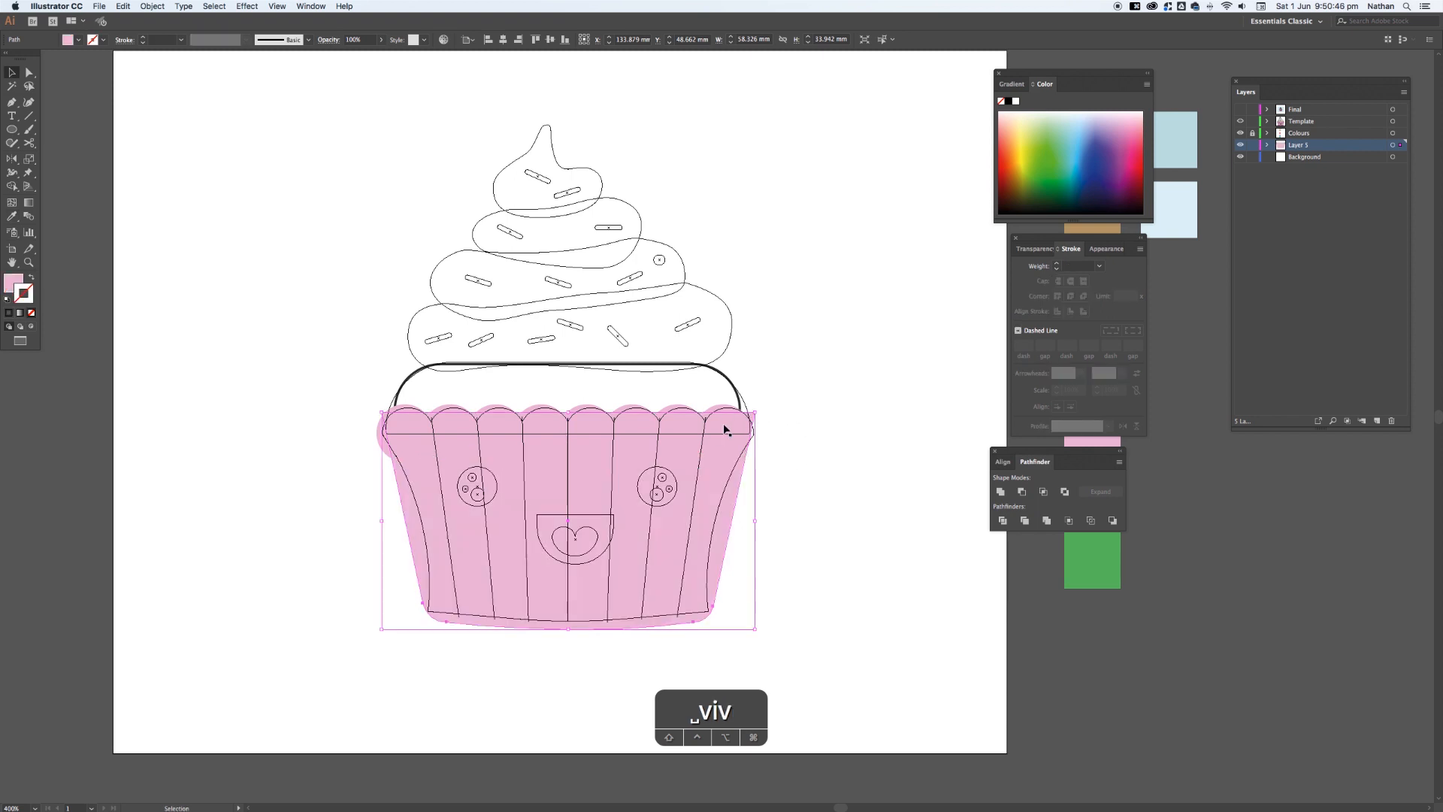
- Unite the row of pink circles into one scalloped shape and nudge it one increment to the right
click(383, 436)
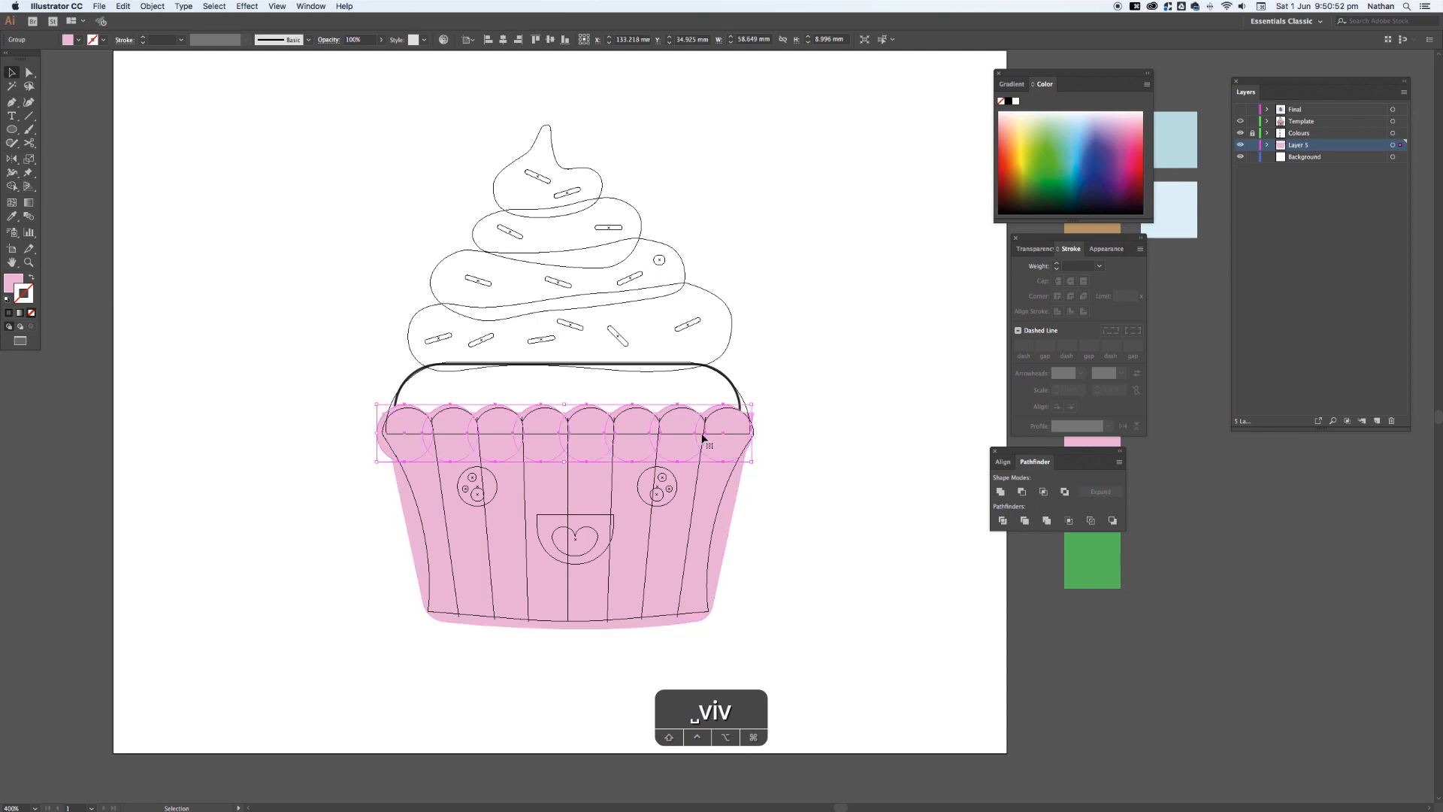
key(super+space)
drag(632, 387, 805, 509)
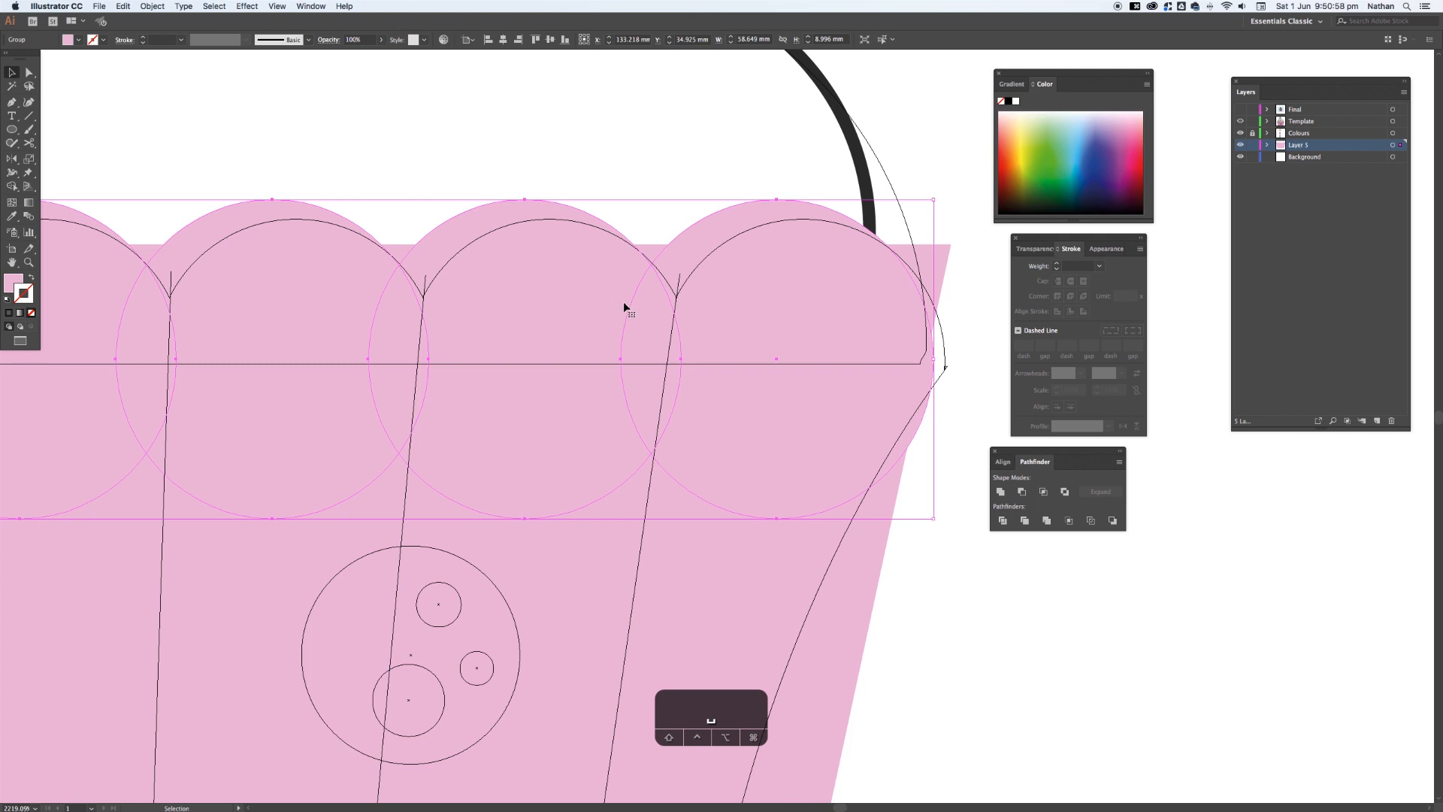
click(995, 492)
key(super+minus)
key(super+minus)
key(super+minus)
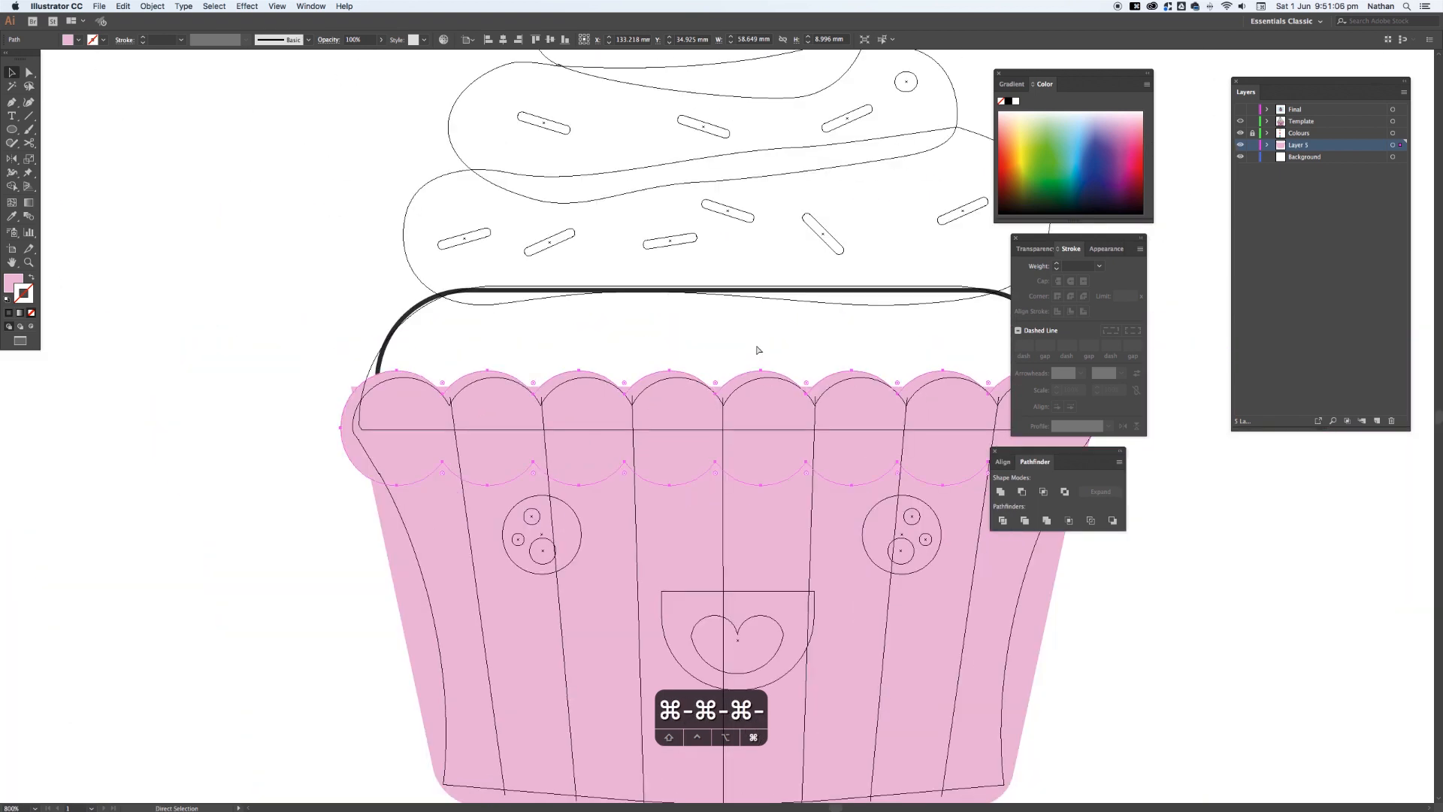
key(super+minus)
key(space)
drag(761, 456, 710, 447)
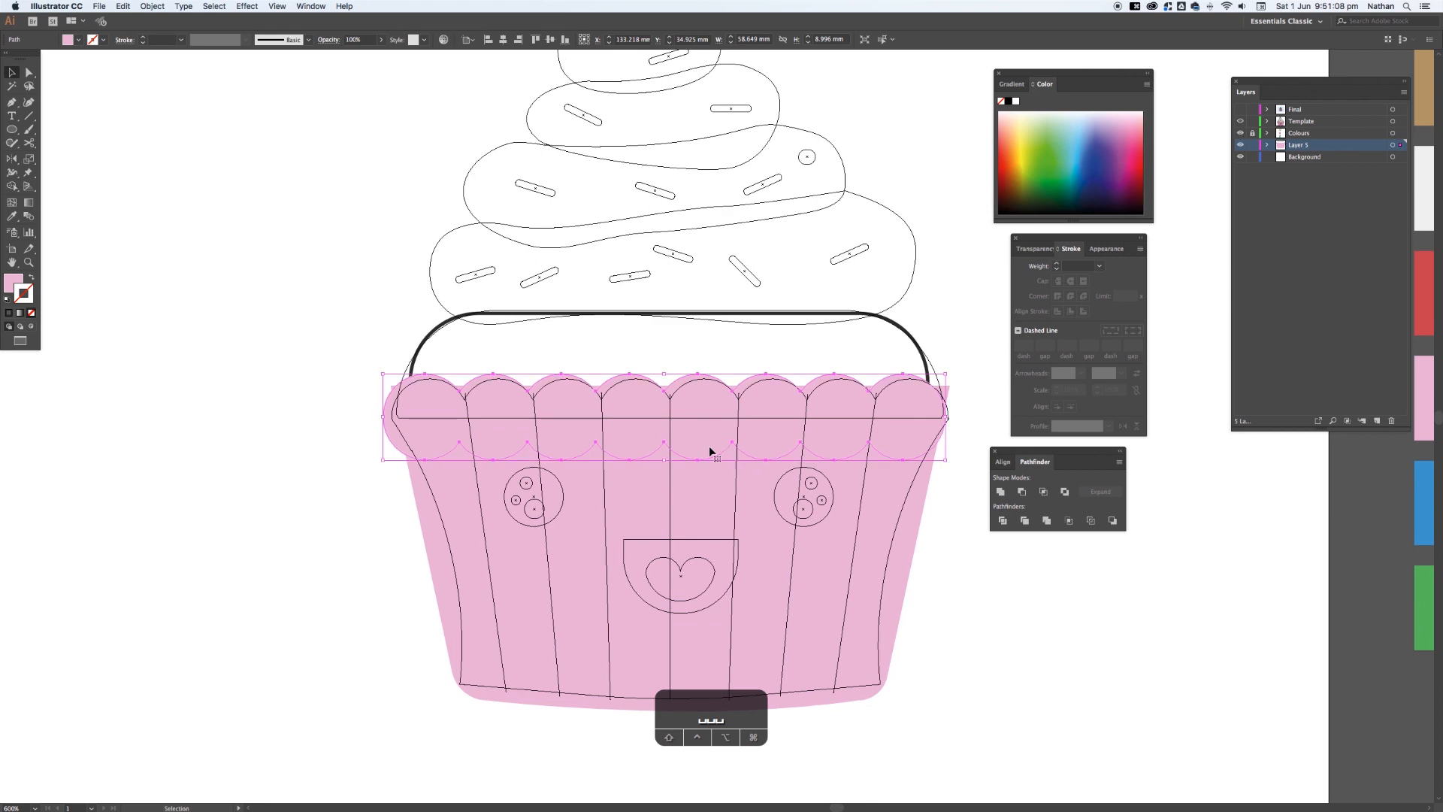
key(Right)
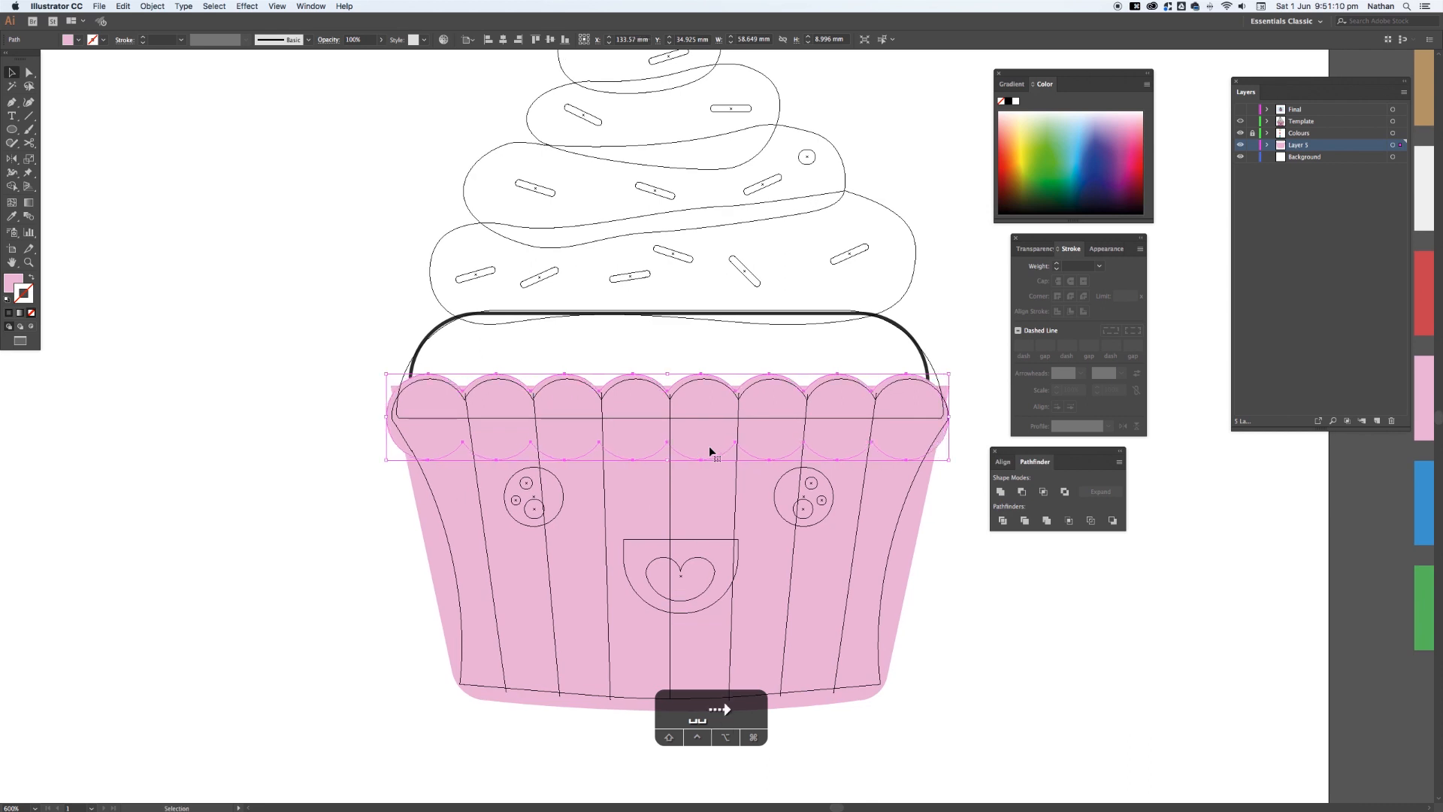
- Trim the parts protruding at both upper corners of the wrapper and scalloped edge with the Shape Builder tool
shift+click(442, 480)
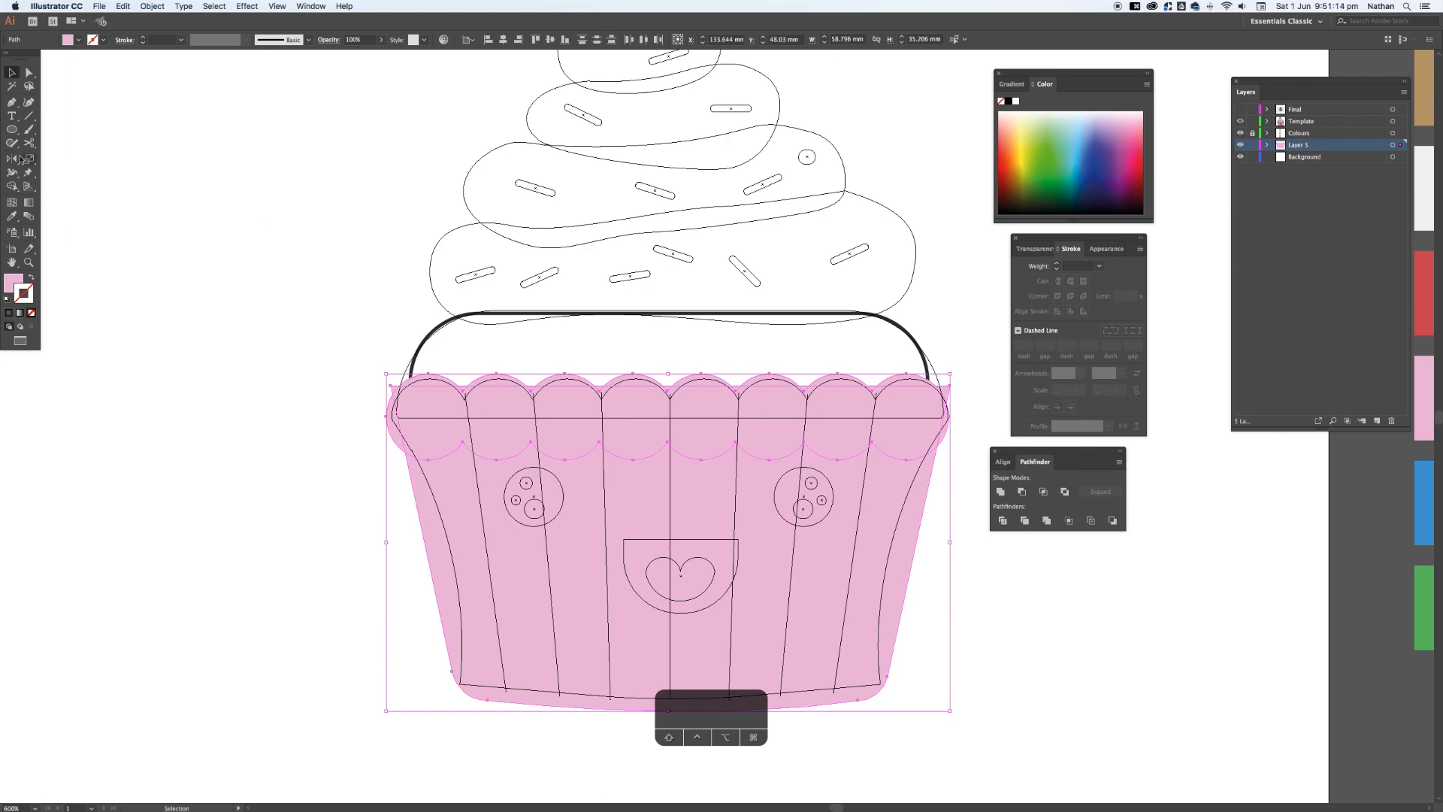
click(14, 187)
drag(42, 213, 44, 188)
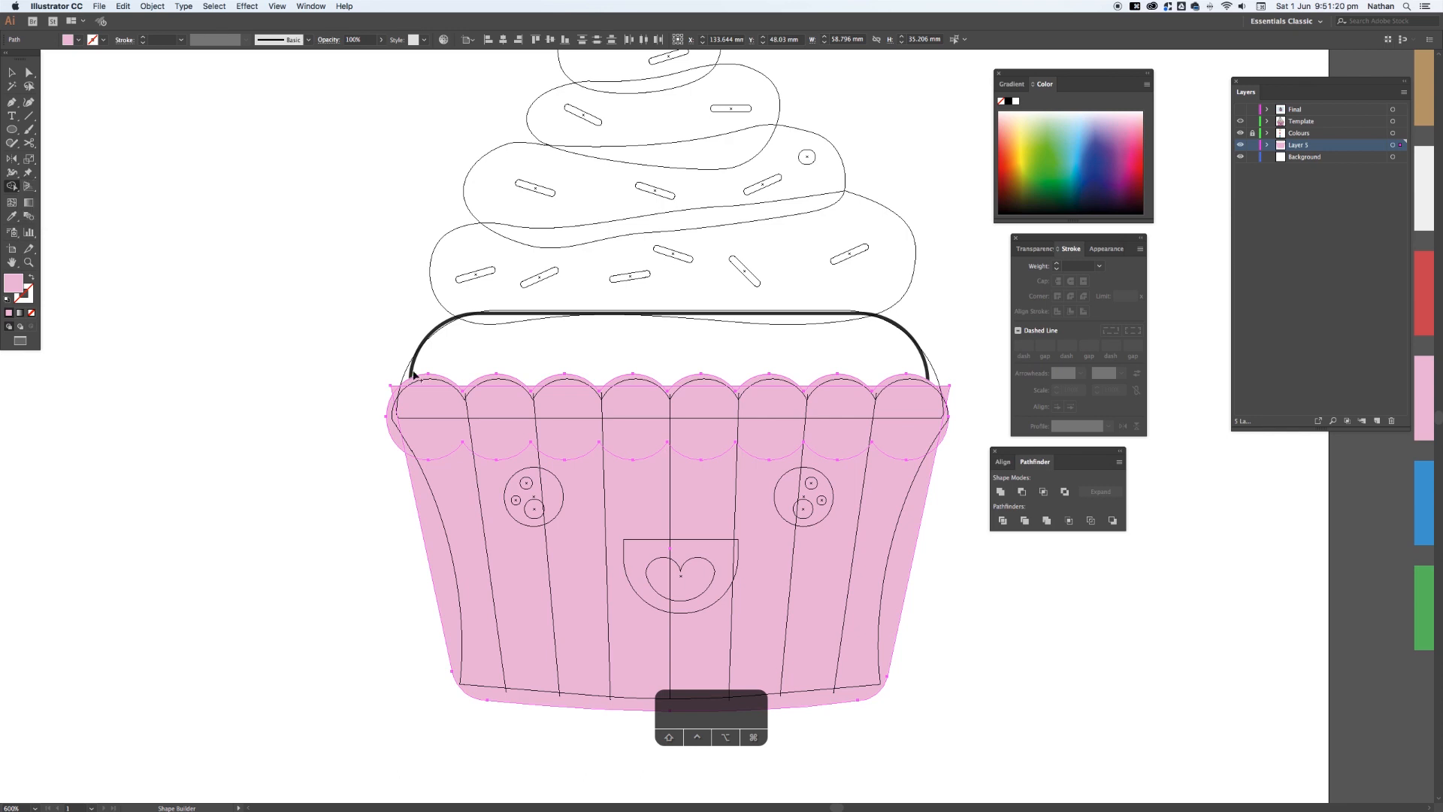
click(392, 418)
alt+click(394, 388)
alt+click(947, 427)
alt+click(948, 430)
key(v)
click(323, 376)
- Unite the scalloped edge and the wrapper into a single pink shape with Pathfinder
click(495, 449)
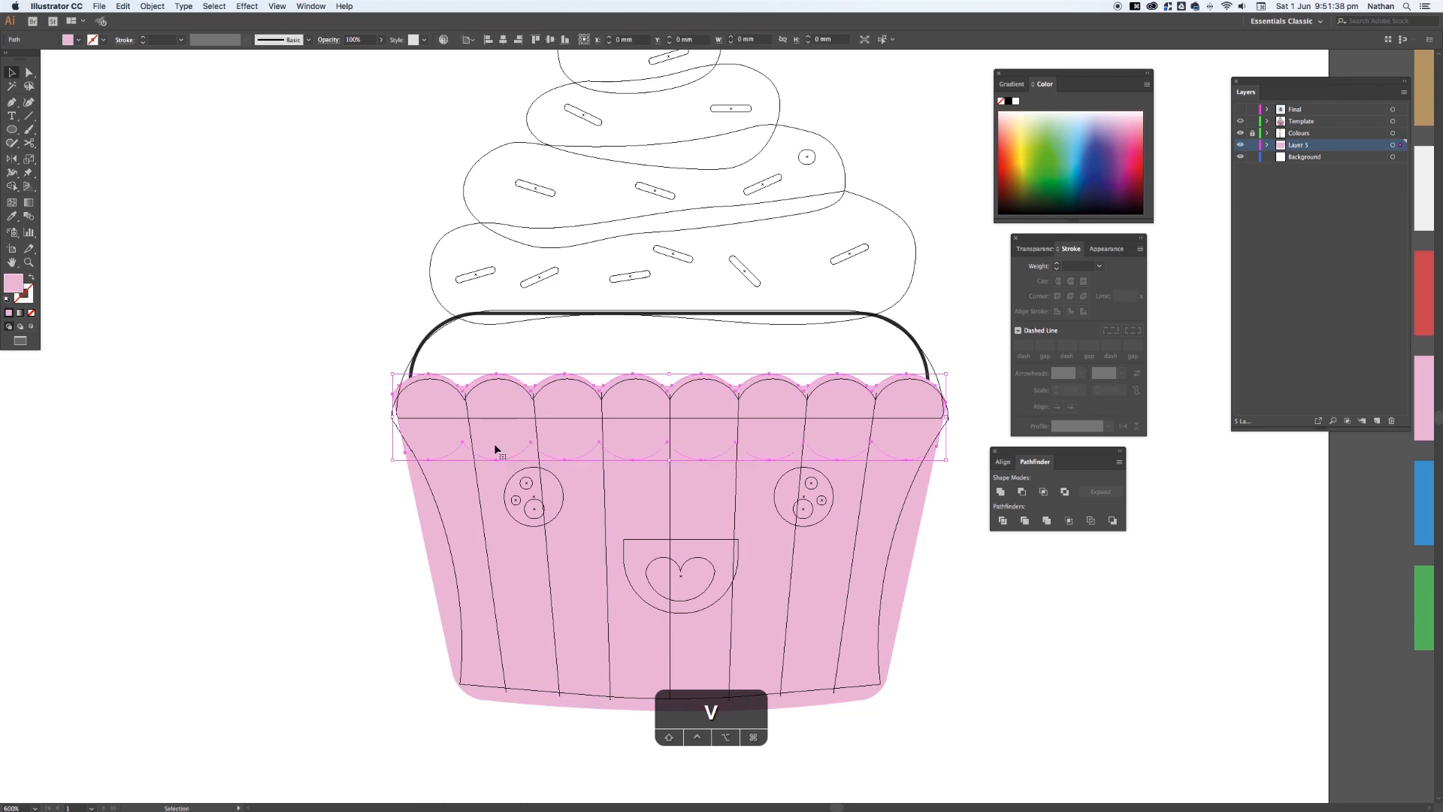
scroll(493, 431, right, 3)
scroll(493, 432, down, 1)
shift+click(571, 465)
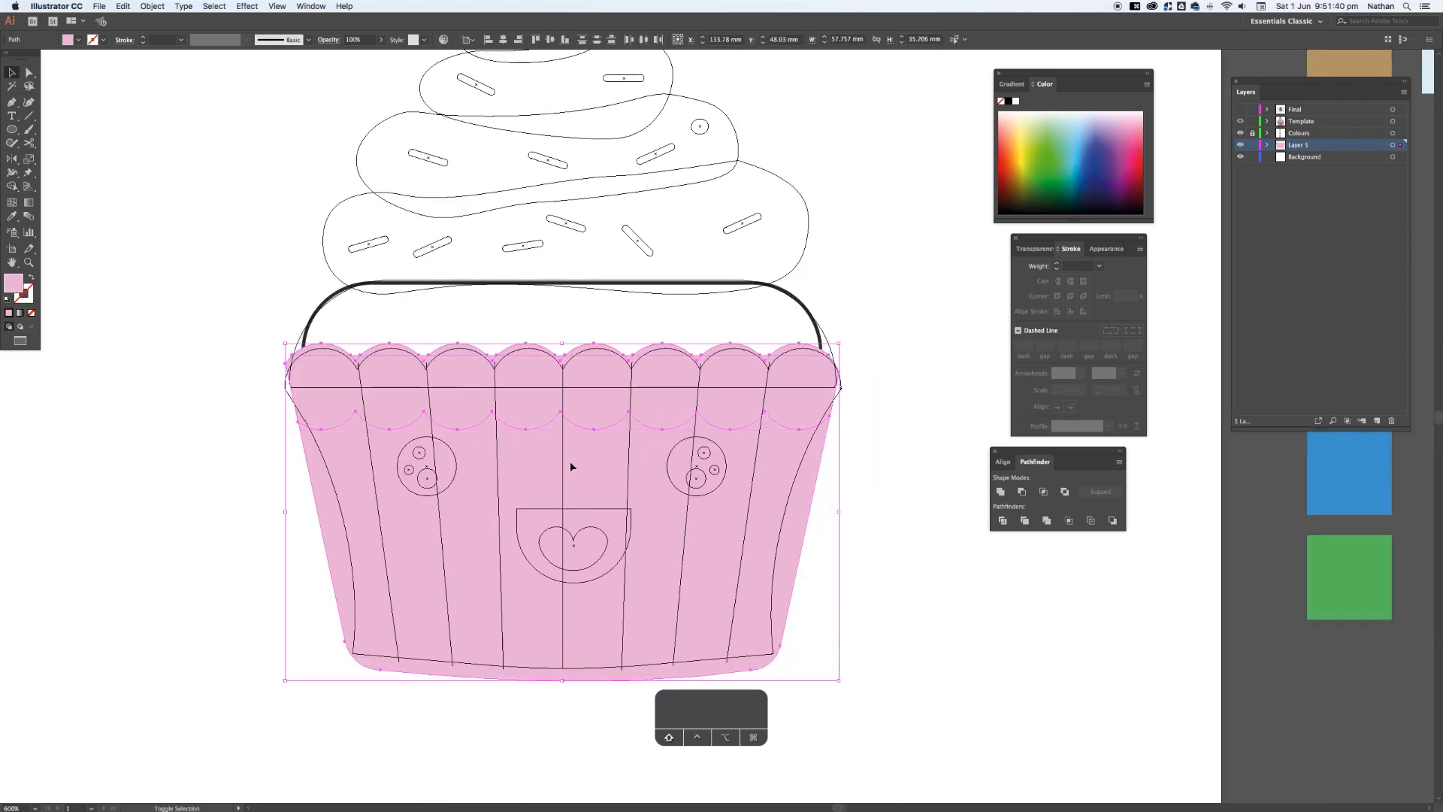
click(1002, 491)
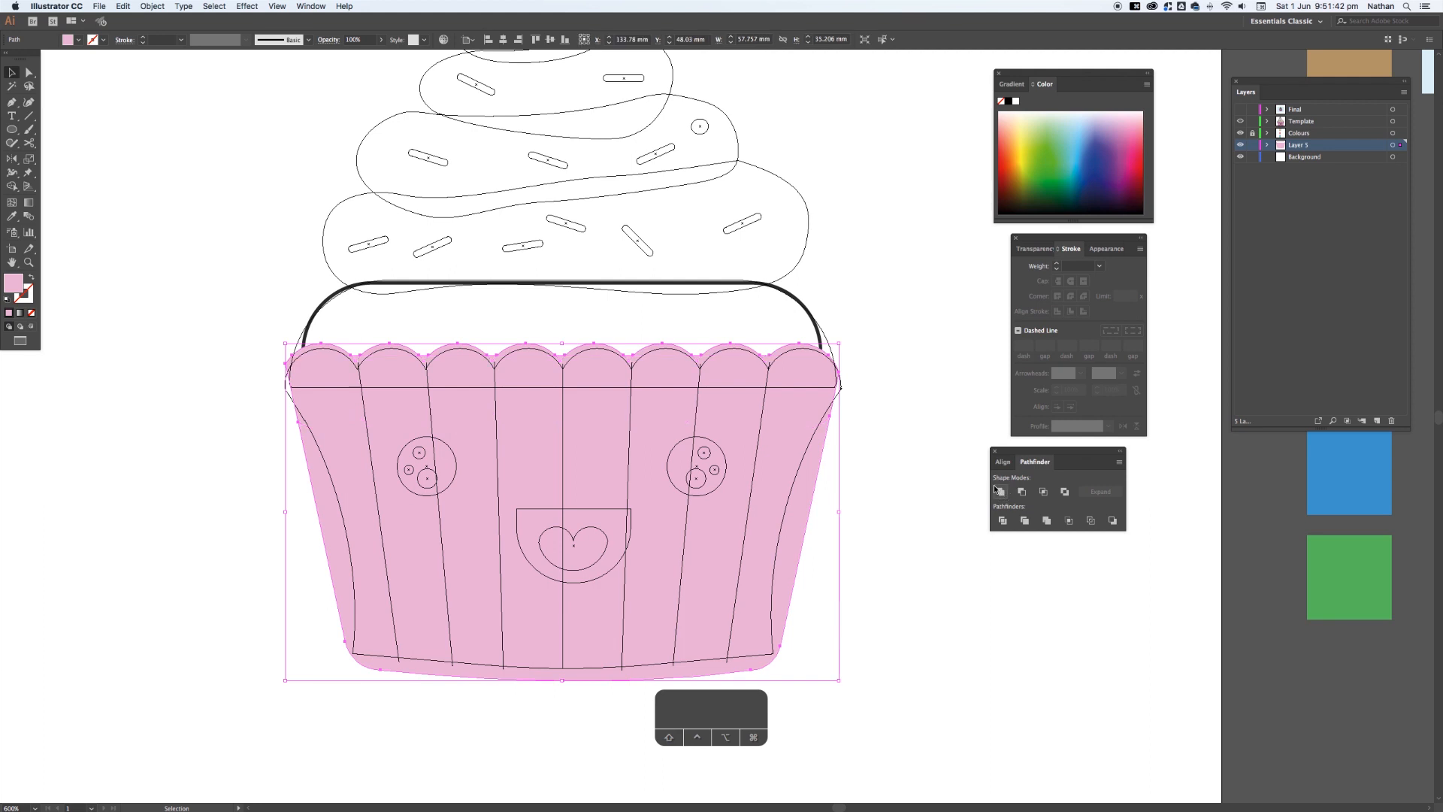
click(905, 437)
- Recolour the outlined cake top with the light tan swatch using the Eyedropper
key(space)
drag(901, 394, 885, 451)
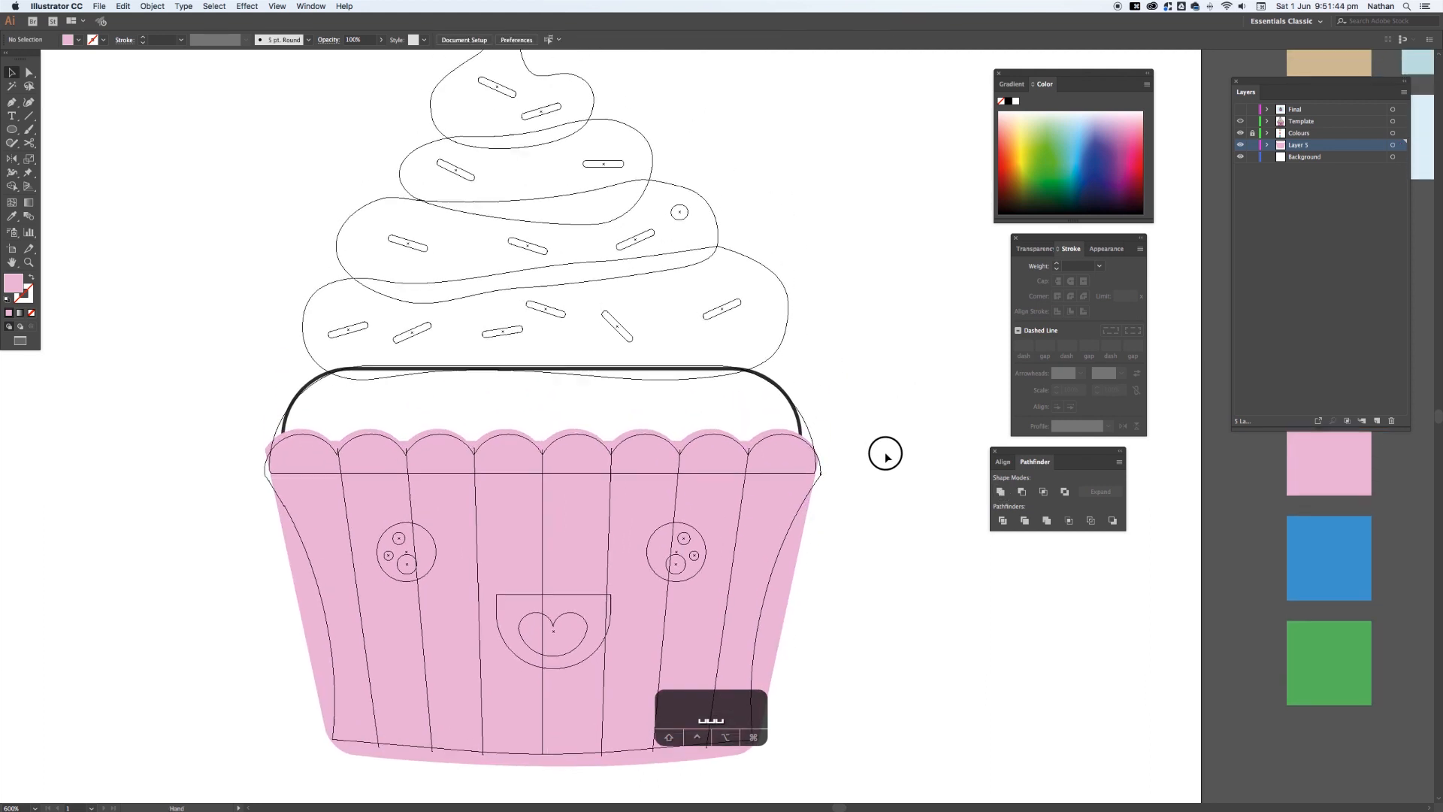
click(705, 373)
key(space)
drag(866, 348, 425, 441)
key(i)
click(865, 152)
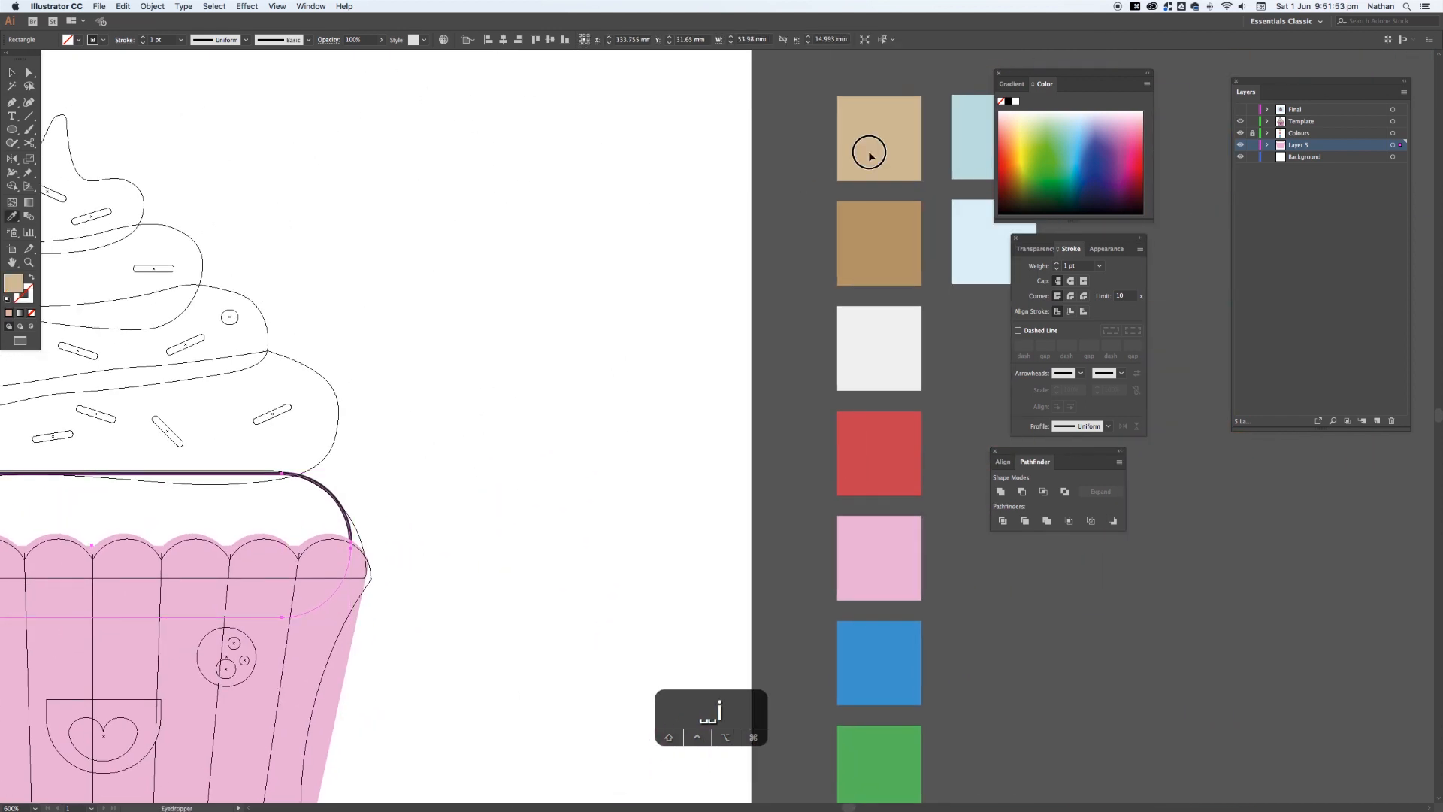
key(v)
click(403, 357)
- Toggle the Template layer's visibility to check the coloured cake top and wrapper without the line drawing
key(space)
drag(403, 358, 784, 372)
key(super+minus)
key(super+minus)
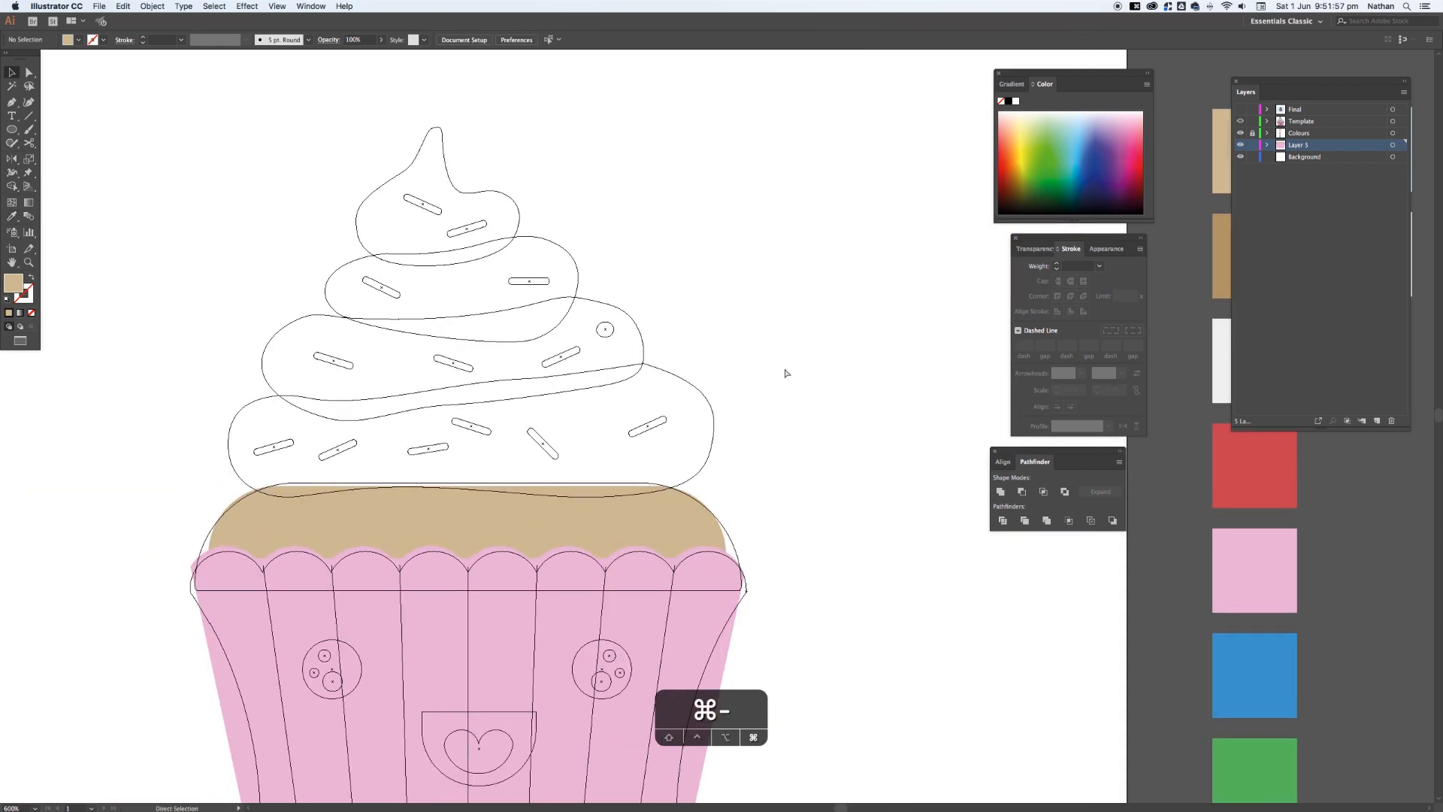
key(space)
drag(887, 265, 833, 229)
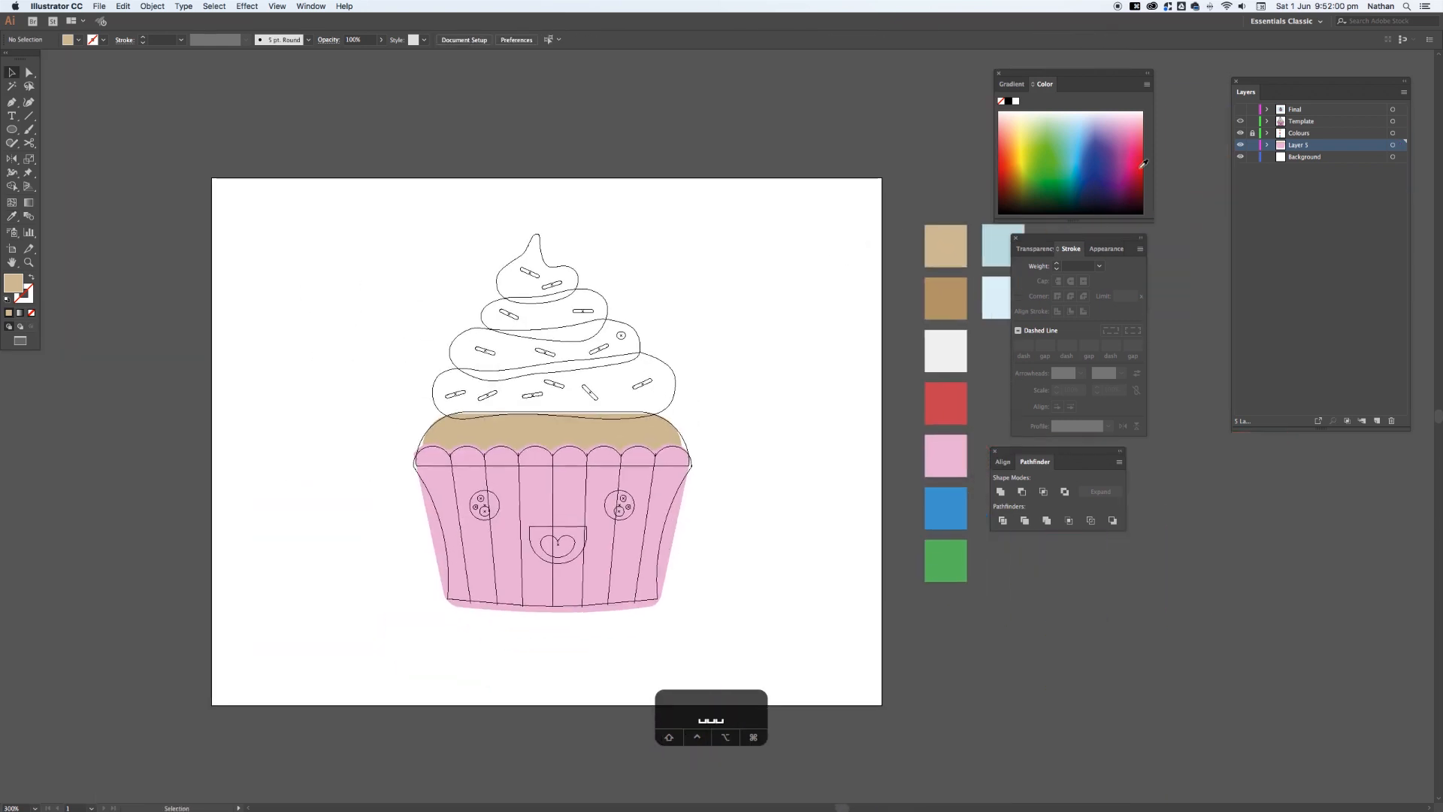
click(1241, 123)
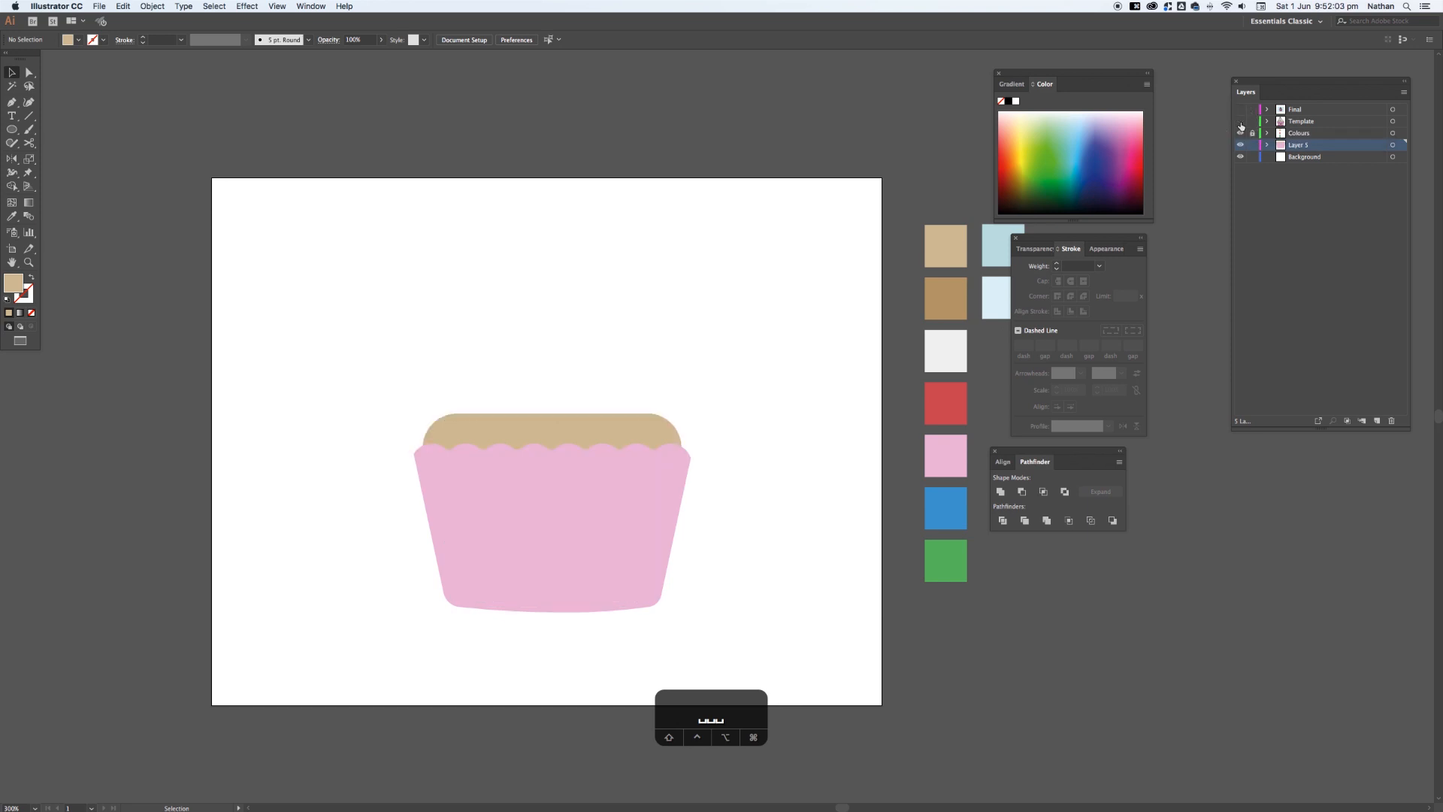
click(1241, 123)
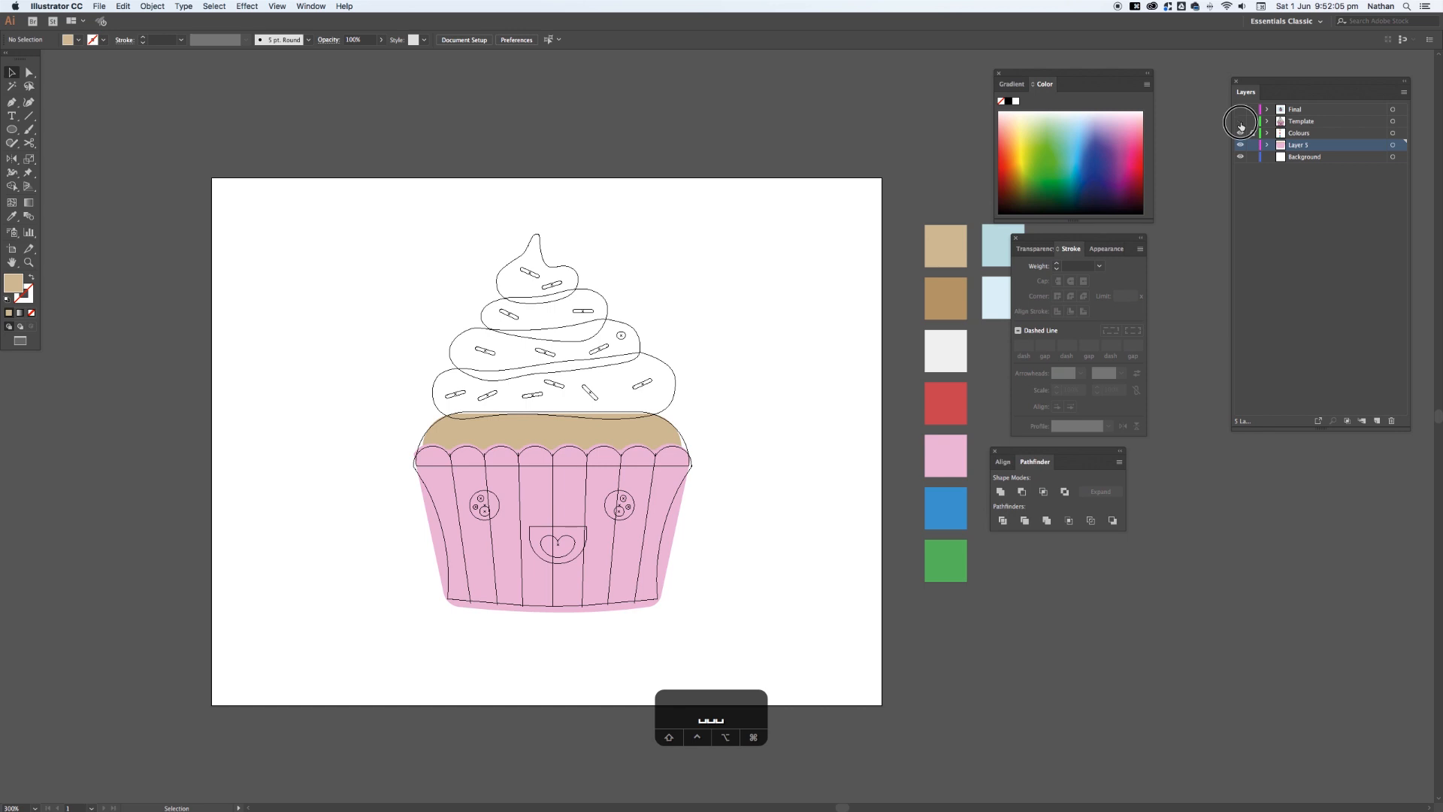
click(1241, 122)
click(1241, 123)
- Draw a tall ellipse about 16.7 by 43 mm over the wrapper's left side
key(super+space)
drag(336, 351, 742, 654)
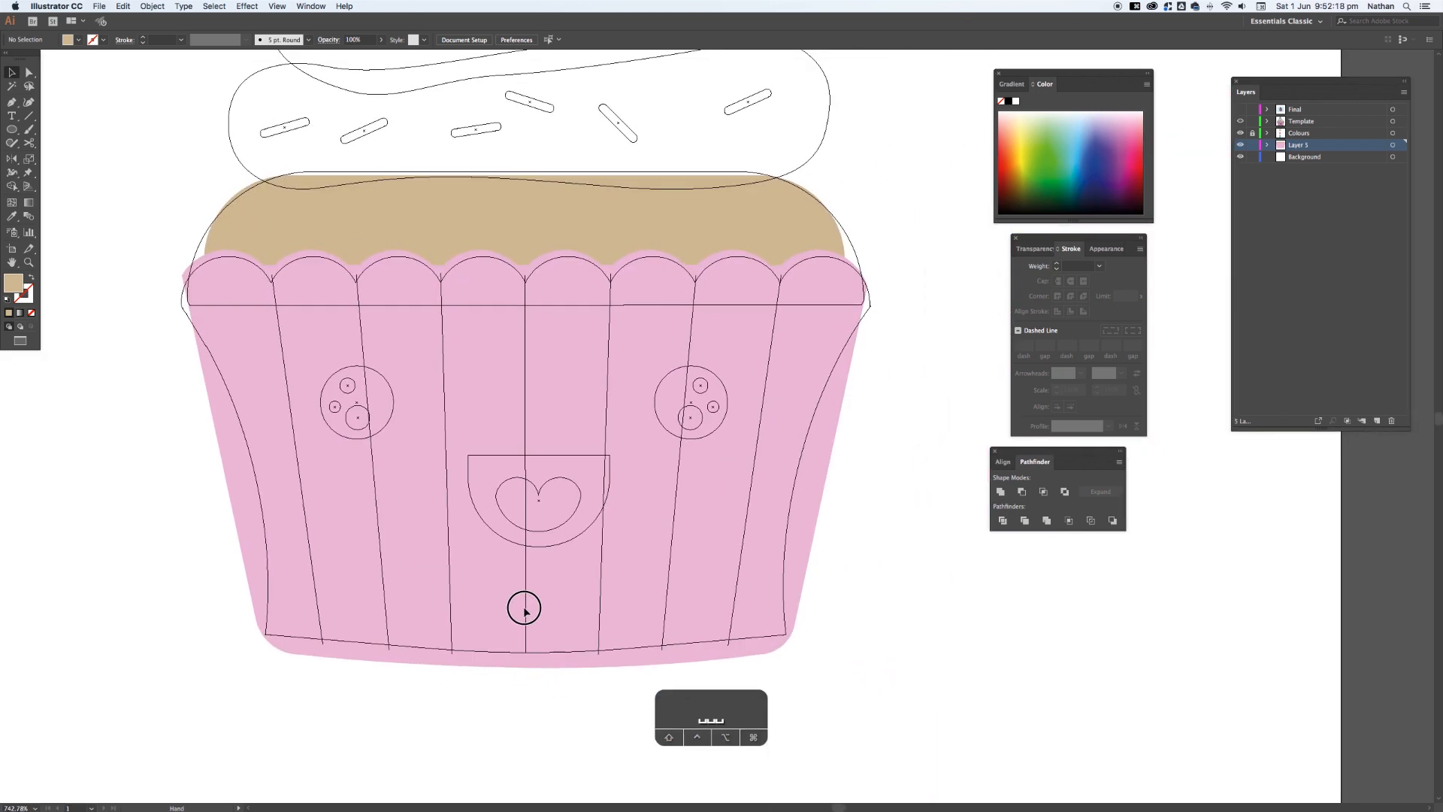
click(12, 129)
drag(103, 225, 301, 736)
key(v)
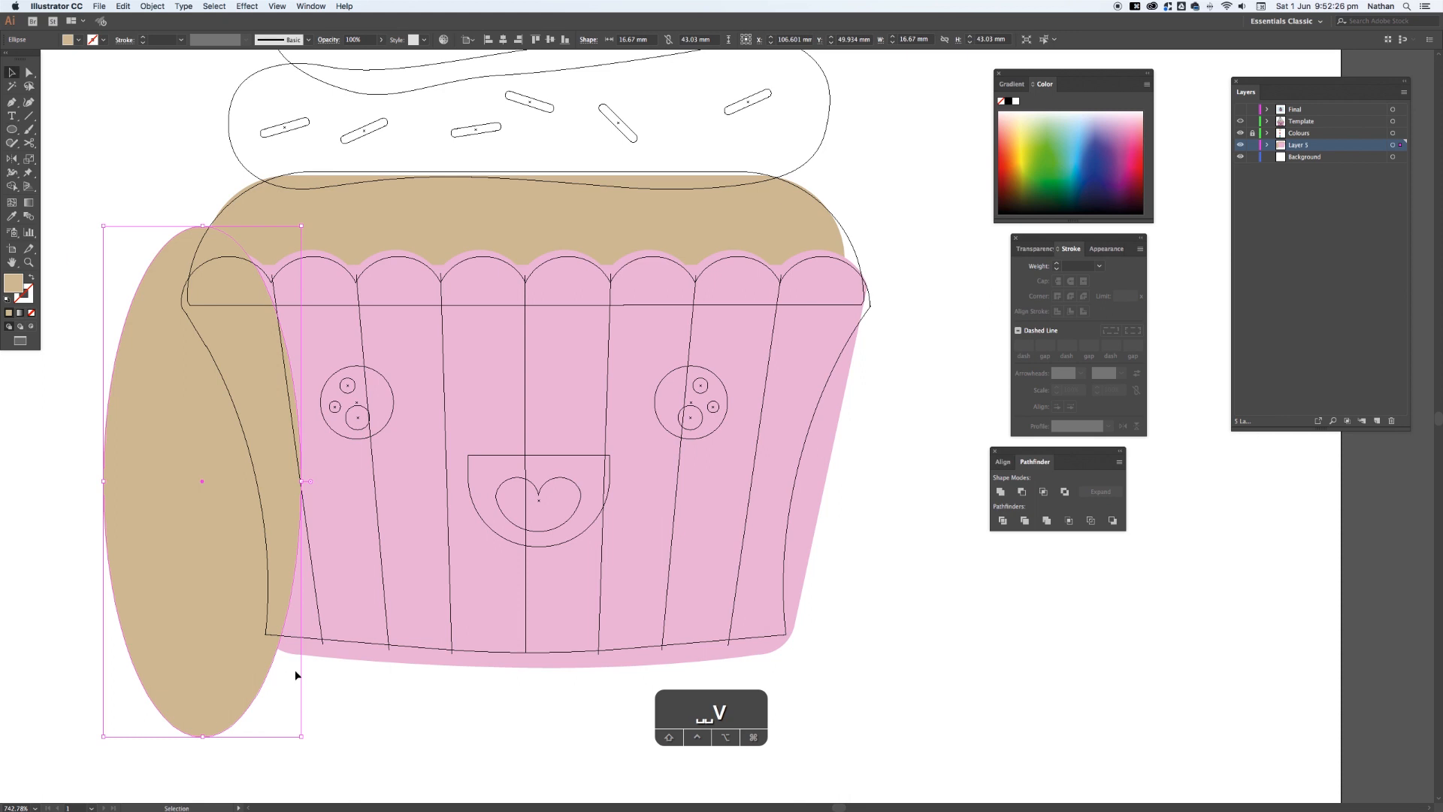
- Tilt, move and enlarge the ellipse to about 17.2 by 43.7 mm so its edge follows the template's curved left side
drag(303, 742, 335, 687)
mouse_move(174, 454)
mouse_down()
mouse_move(187, 467)
mouse_move(151, 474)
mouse_move(173, 480)
mouse_up()
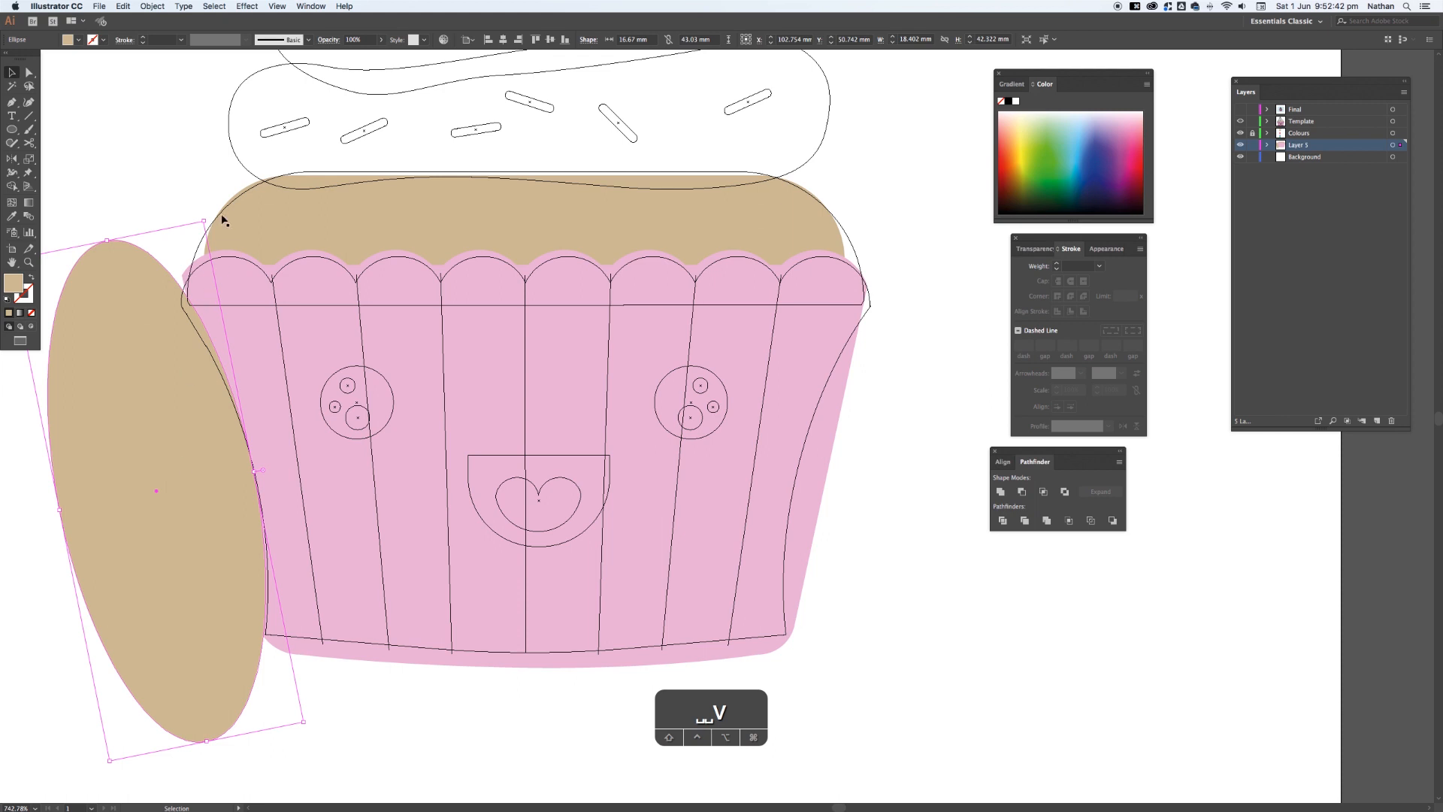
drag(208, 218, 218, 219)
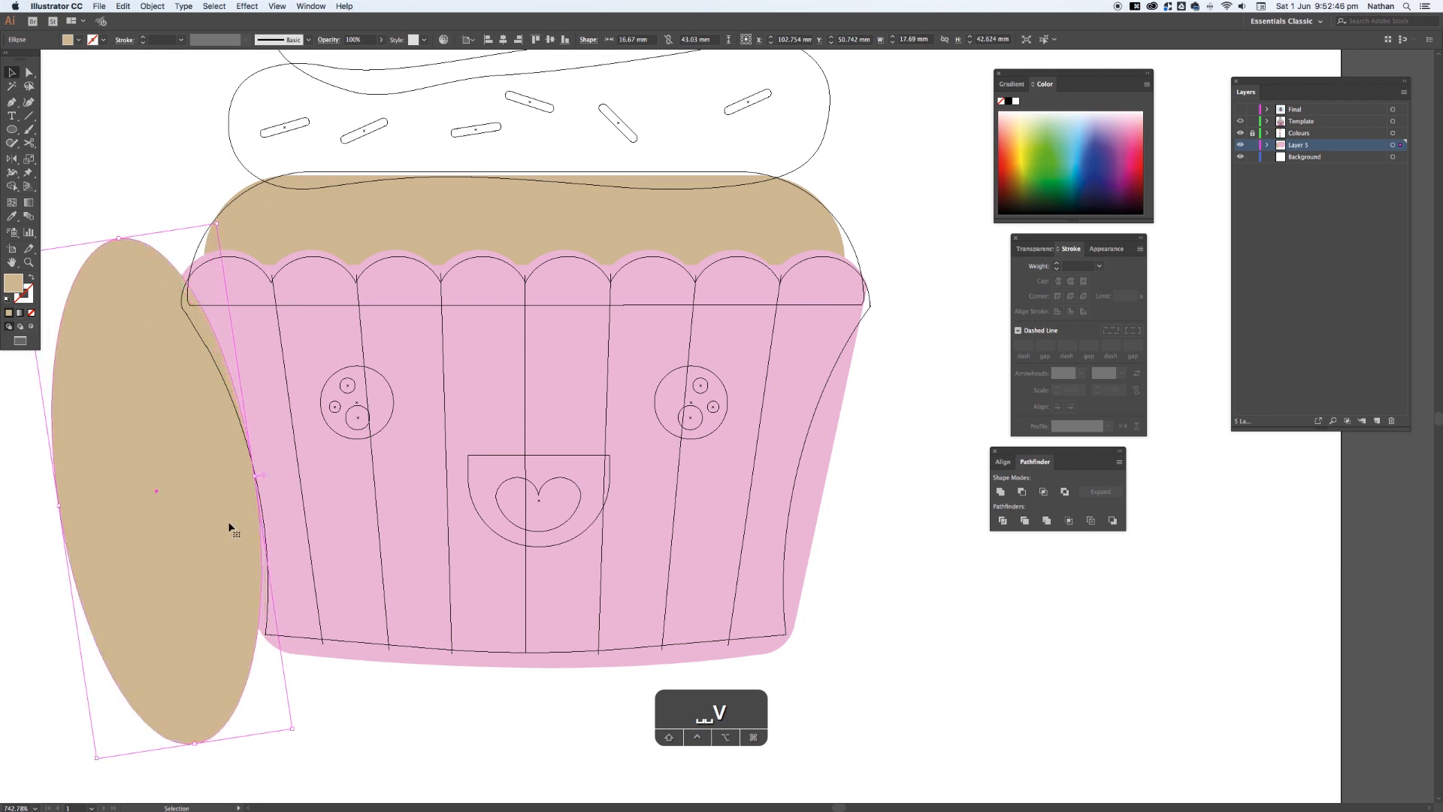
drag(293, 728, 299, 735)
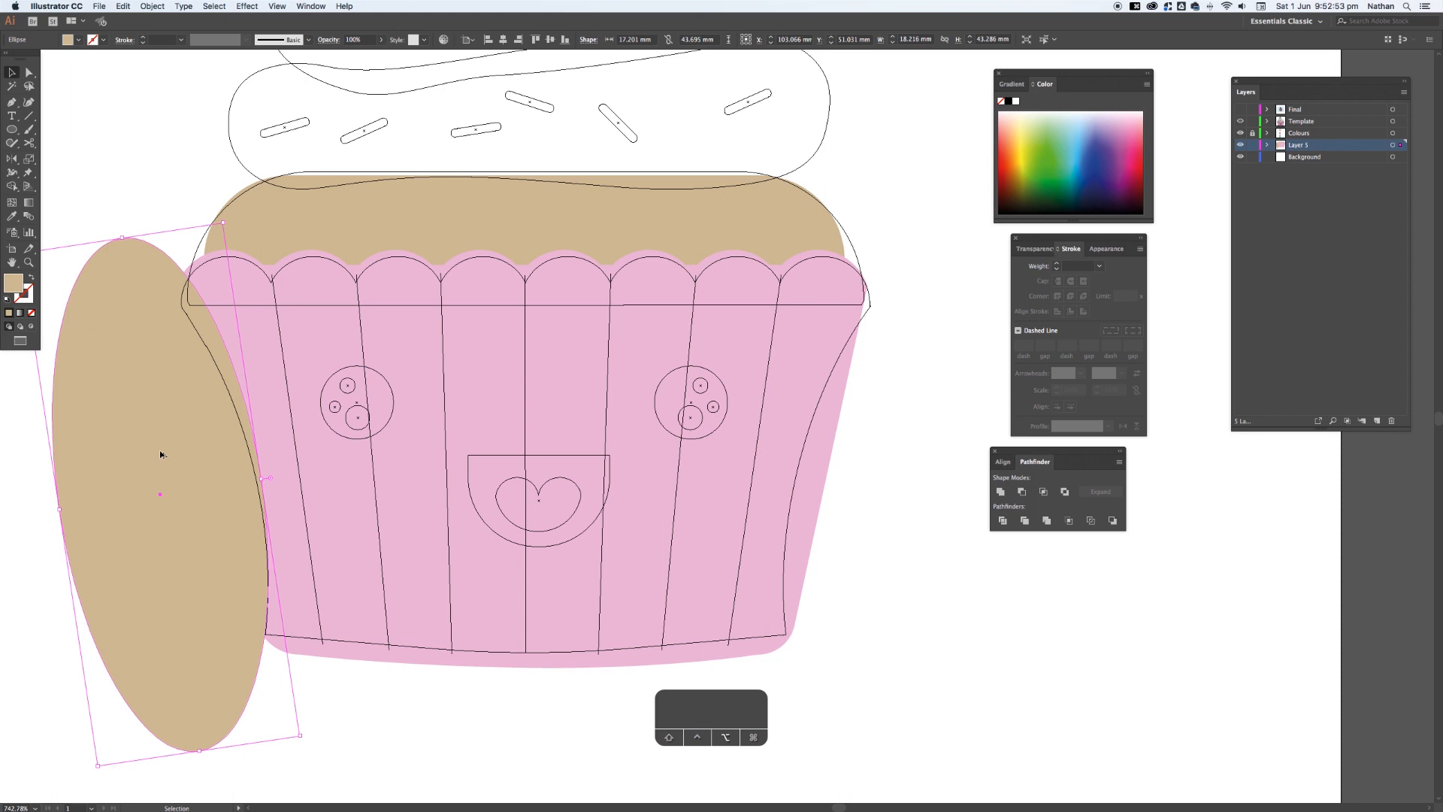
- Duplicate the tilted ellipse, reflect the copy across the vertical axis and align it with the template's curved right side
drag(160, 454, 745, 502)
right_click(745, 503)
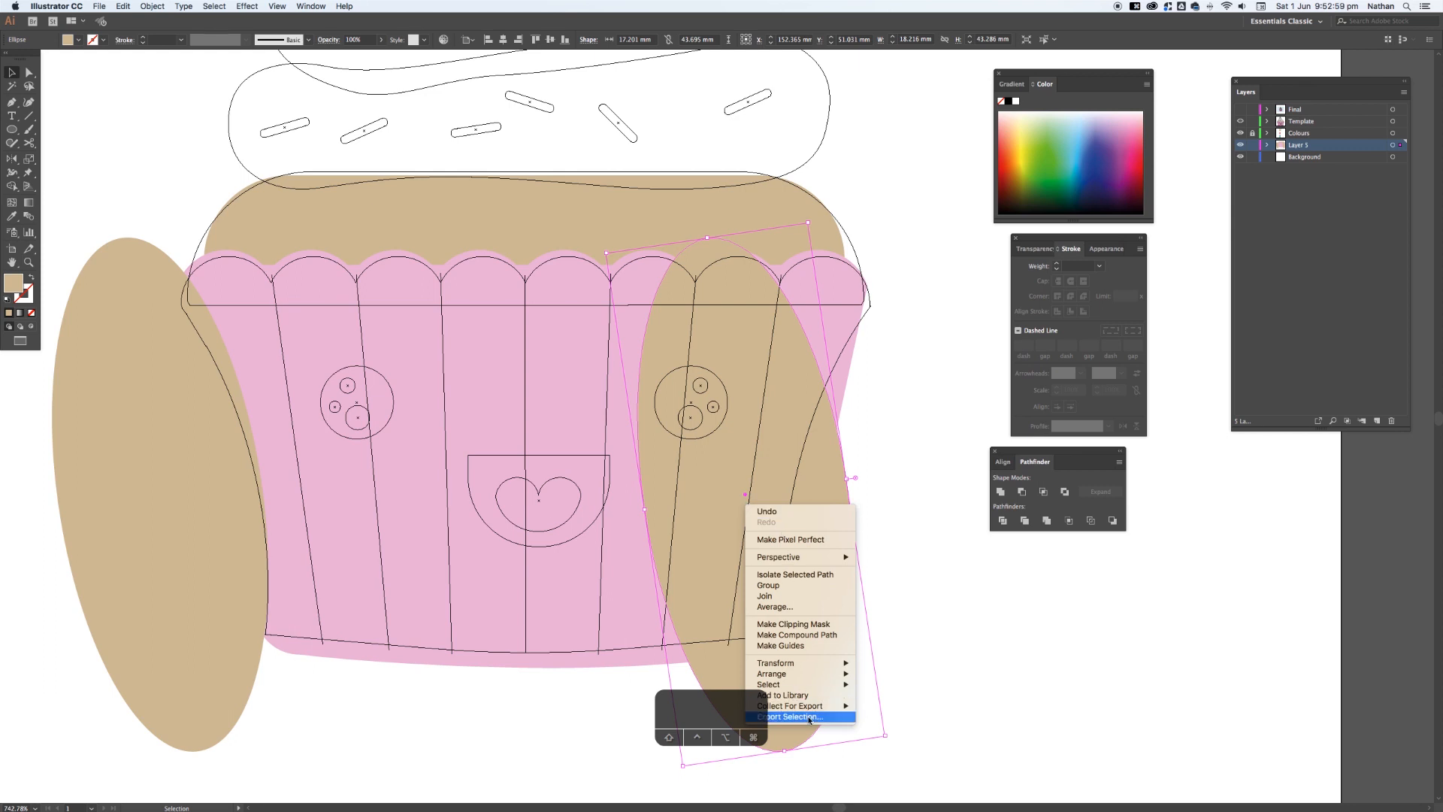
mouse_move(816, 666)
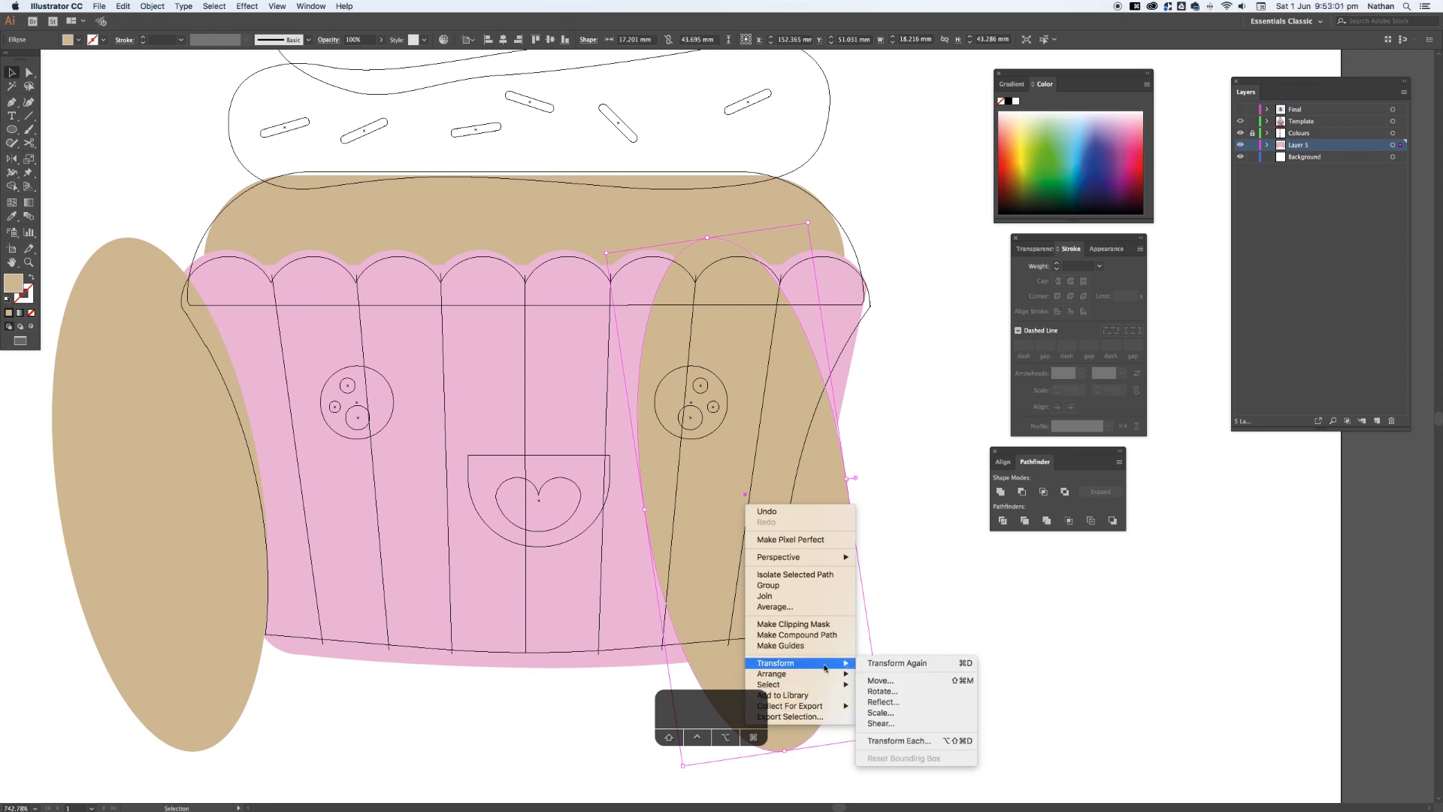
click(883, 702)
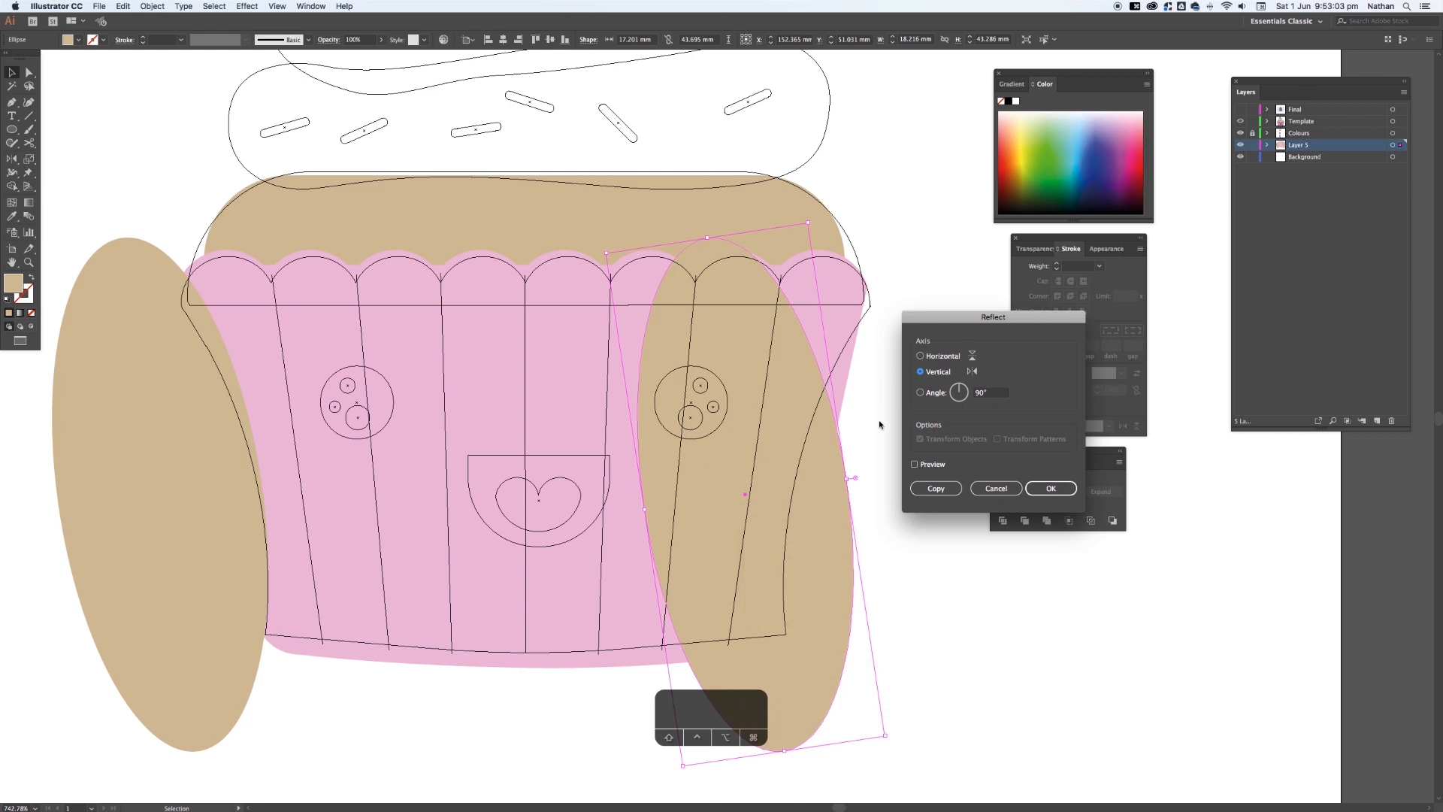
click(943, 358)
click(1051, 487)
drag(779, 417, 906, 422)
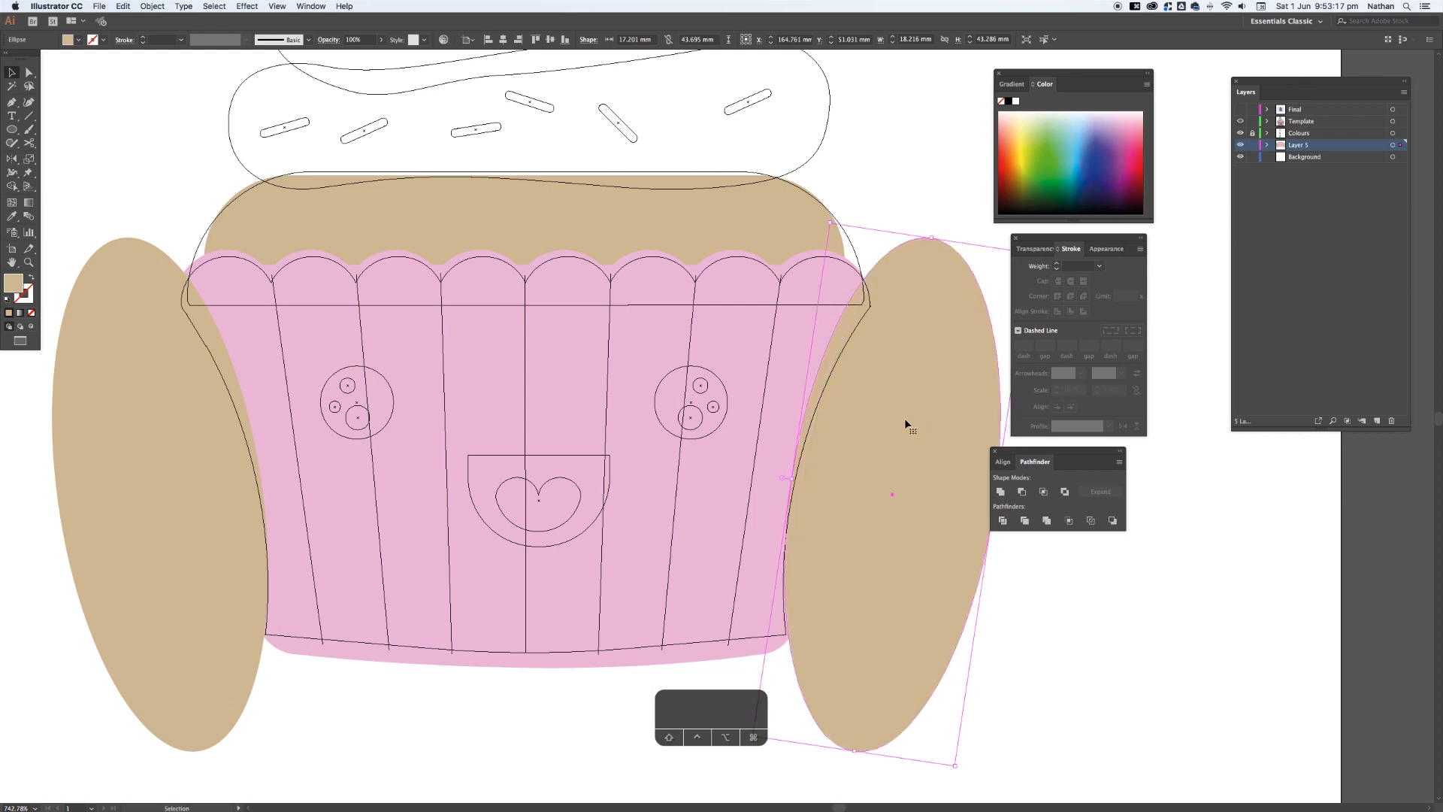
- Cut both ellipses out of the pink wrapper with the Shape Builder tool to give it curved sides
key(shift)
shift+click(151, 392)
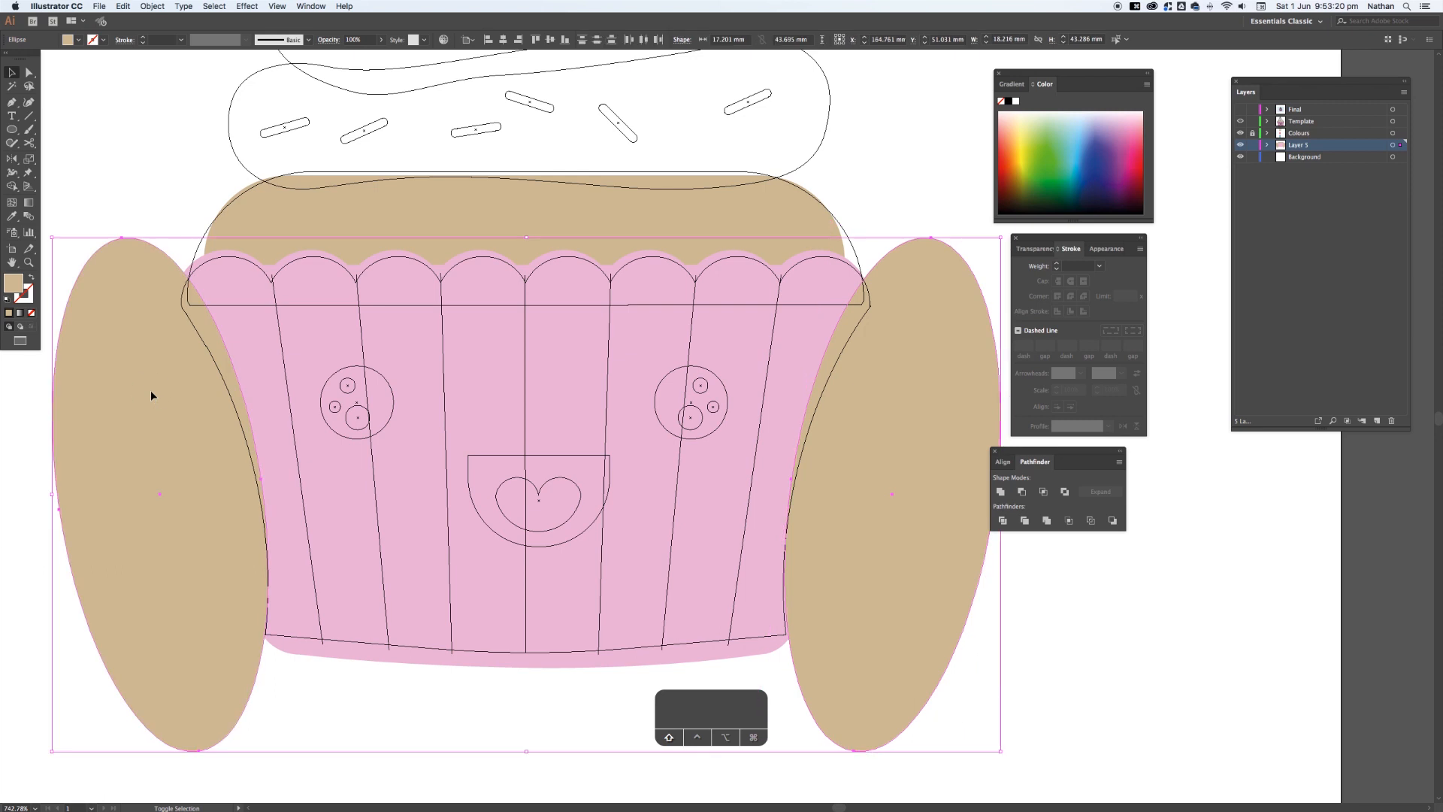
shift+click(270, 387)
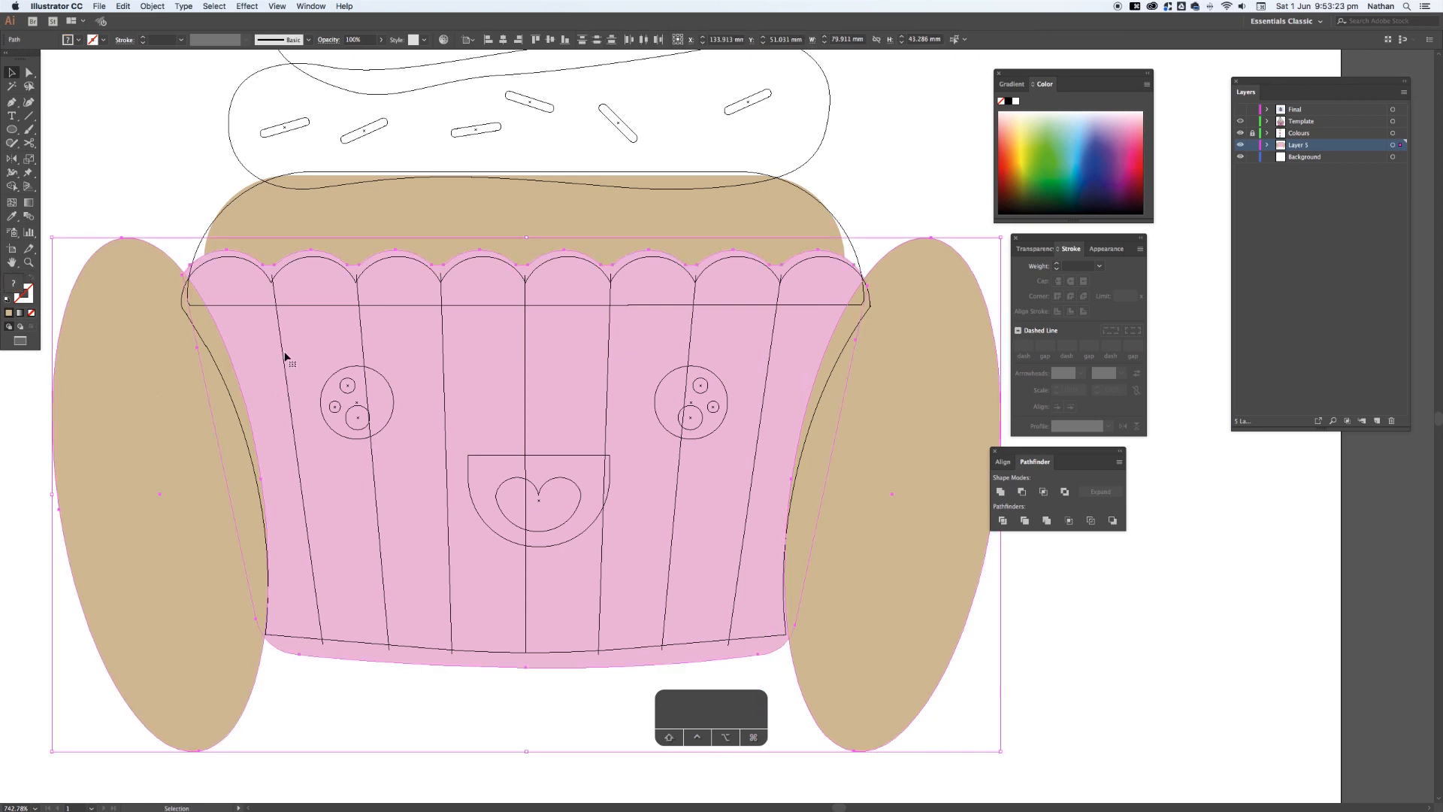
key(shift+m)
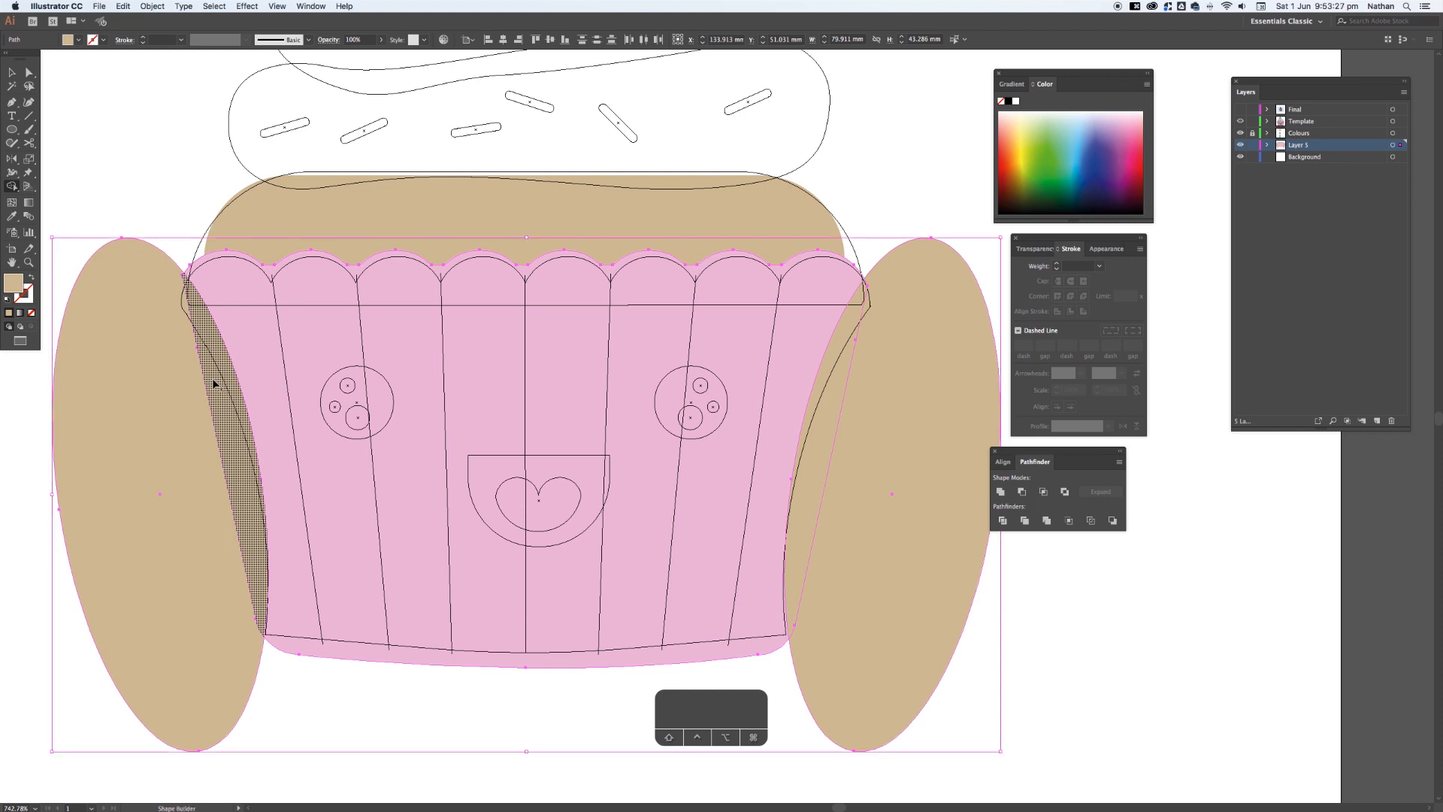
alt+click(173, 376)
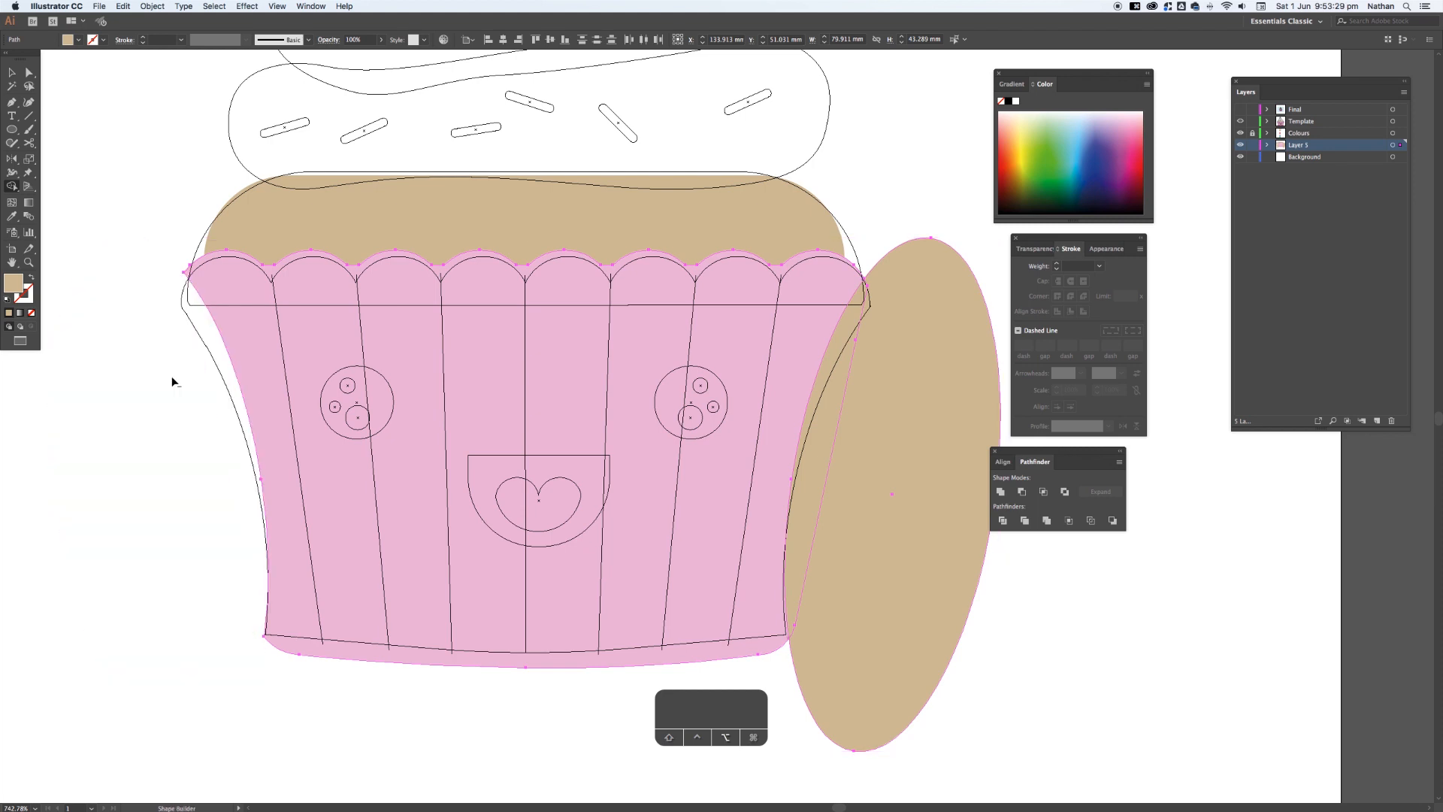
alt+click(821, 448)
alt+click(888, 450)
key(v)
click(887, 451)
- Hide the Template layer to examine the curved wrapper and cake top on the whole artboard
click(1240, 121)
key(super+minus)
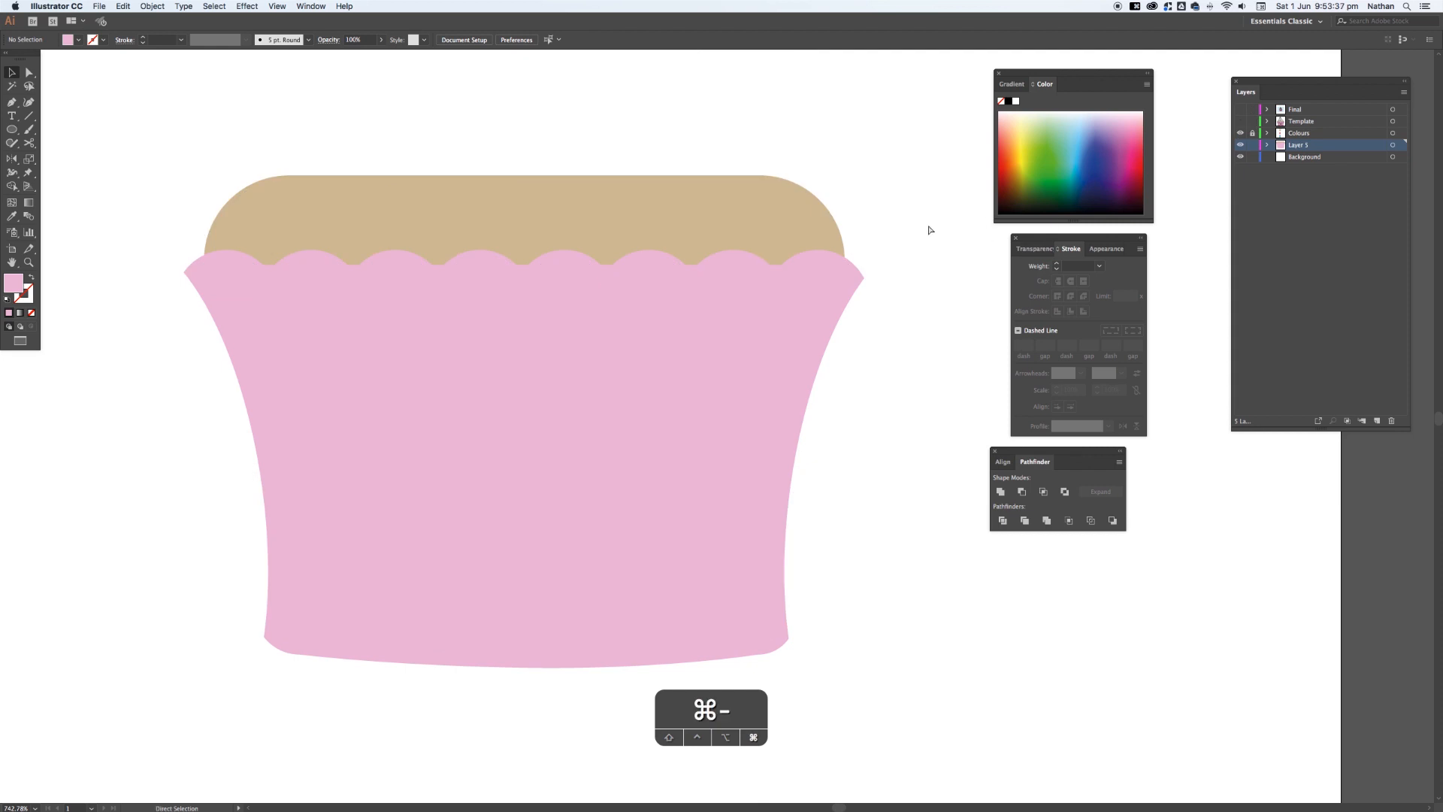
key(super+minus)
key(super+minus)
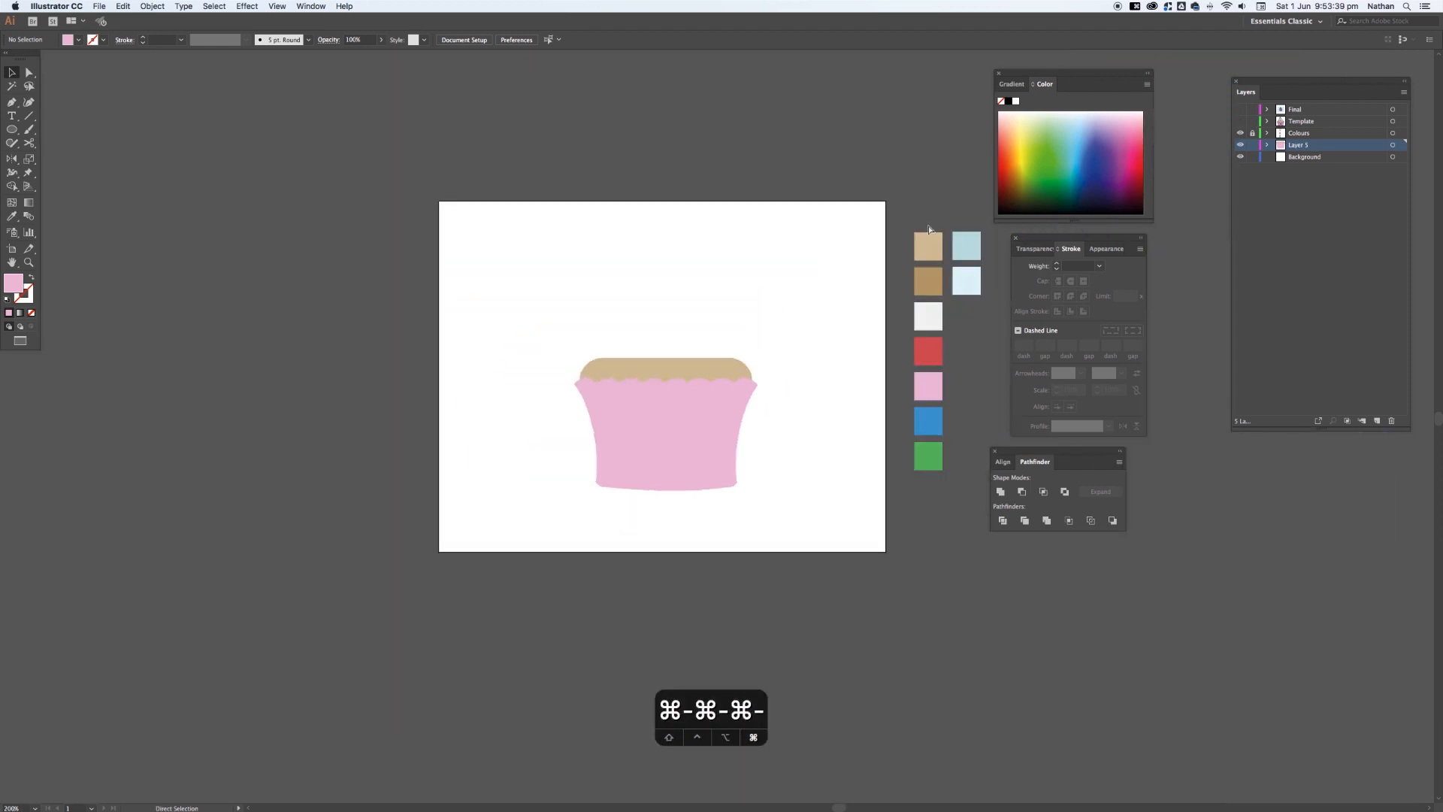
key(super+plus)
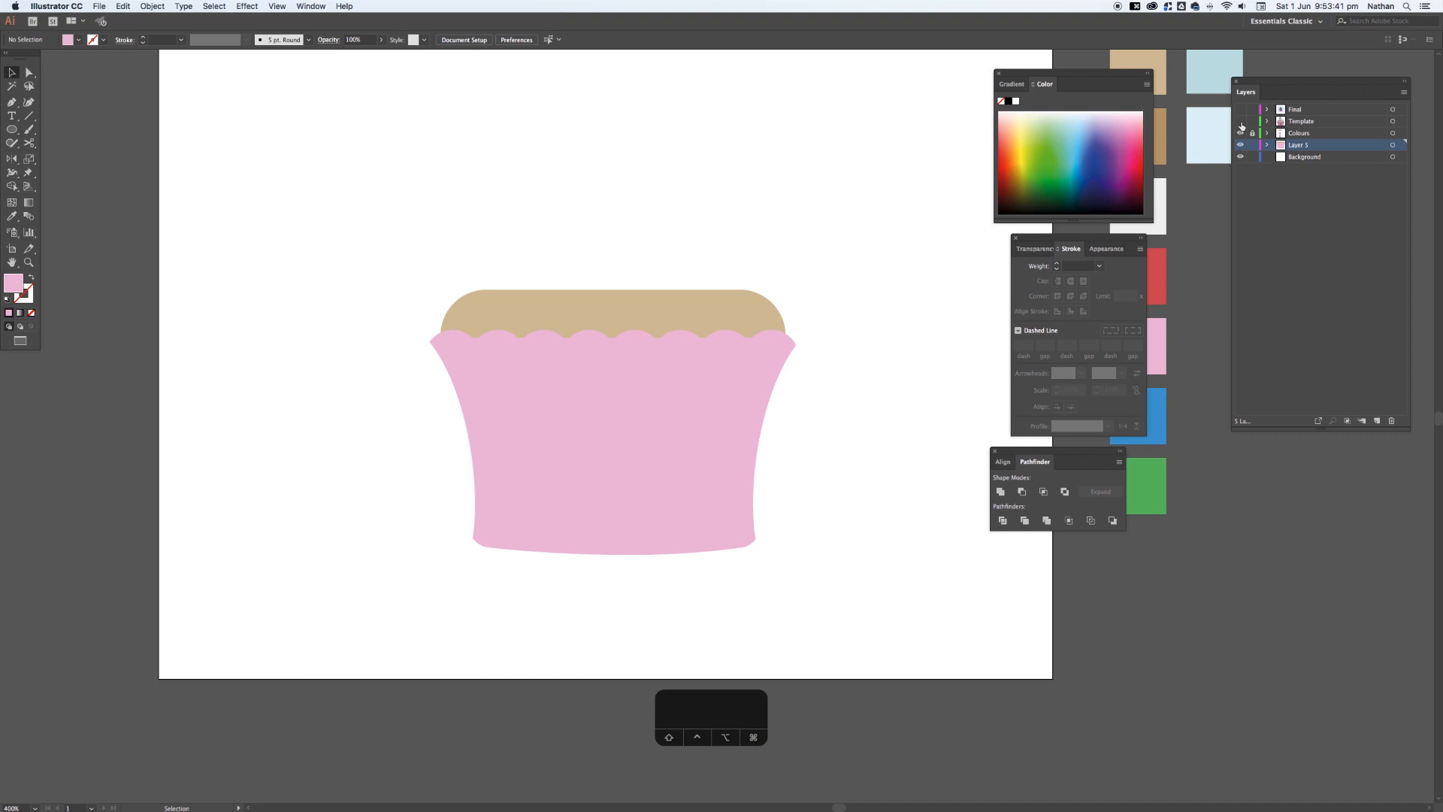
- Show the Template layer again so the frosting outlines are available for tracing
click(1240, 121)
key(space)
drag(845, 296, 827, 361)
drag(323, 99, 812, 413)
drag(796, 354, 557, 299)
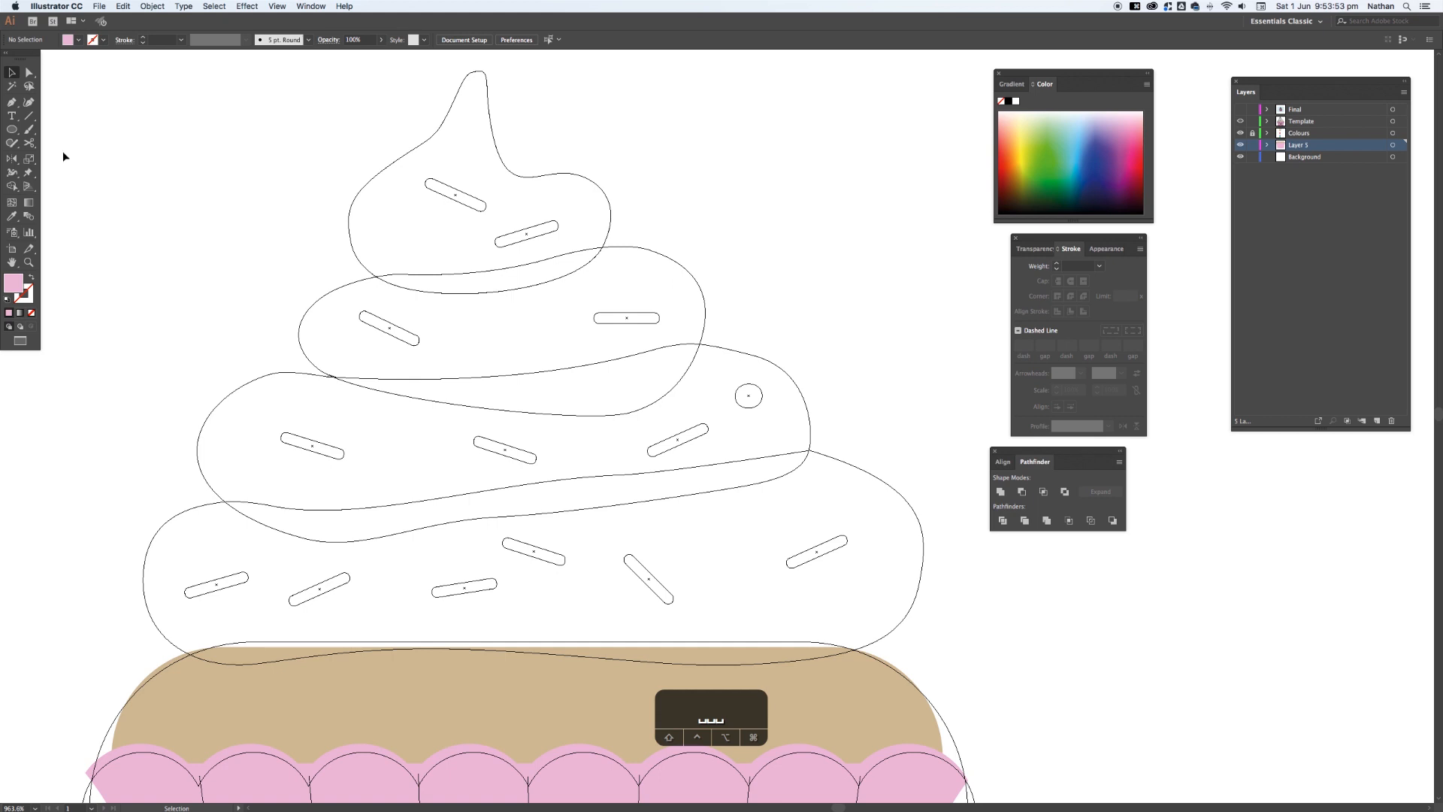
- Trace the bottom frosting tier with the Pen tool as a closed curved path following the template outline
click(11, 102)
drag(215, 368, 212, 313)
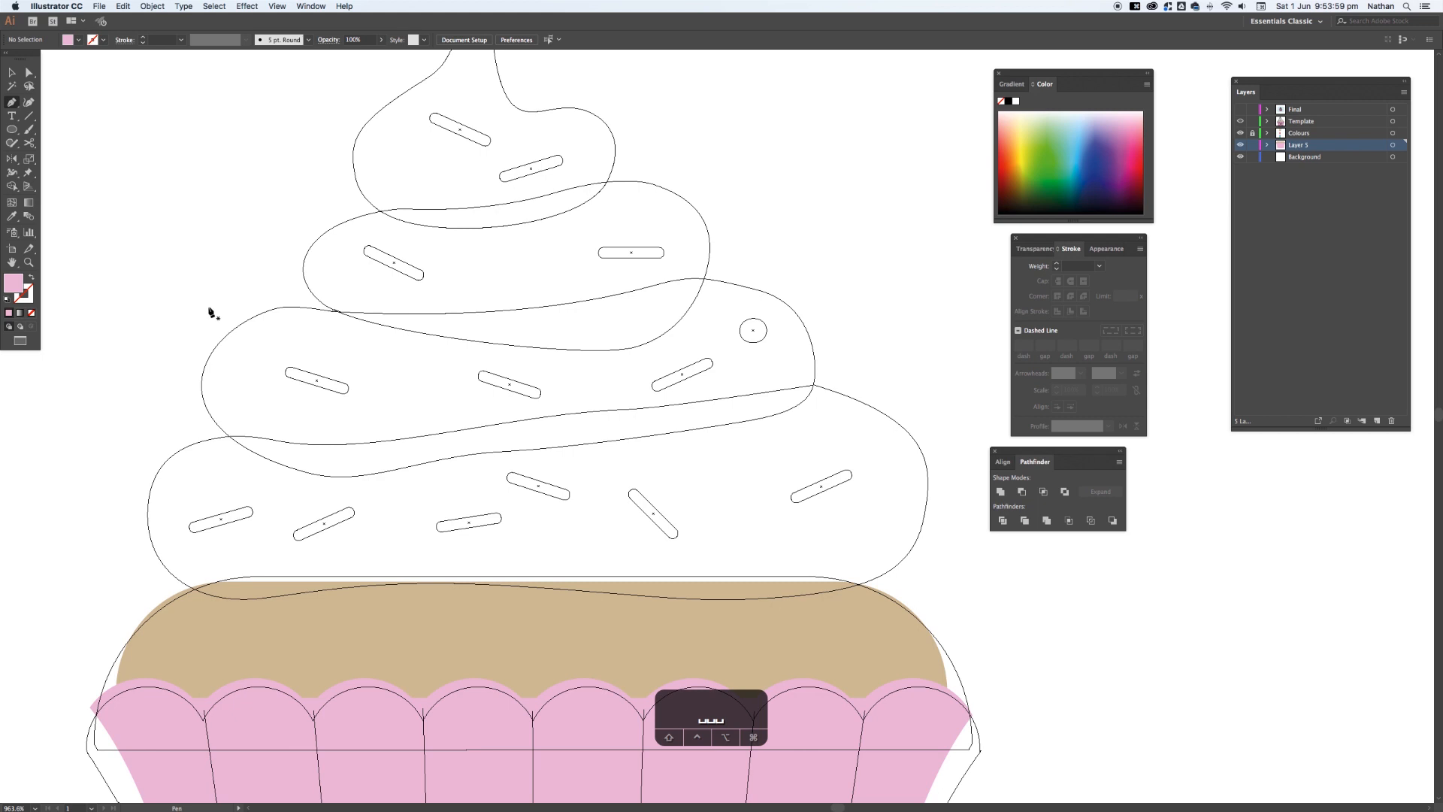
click(419, 584)
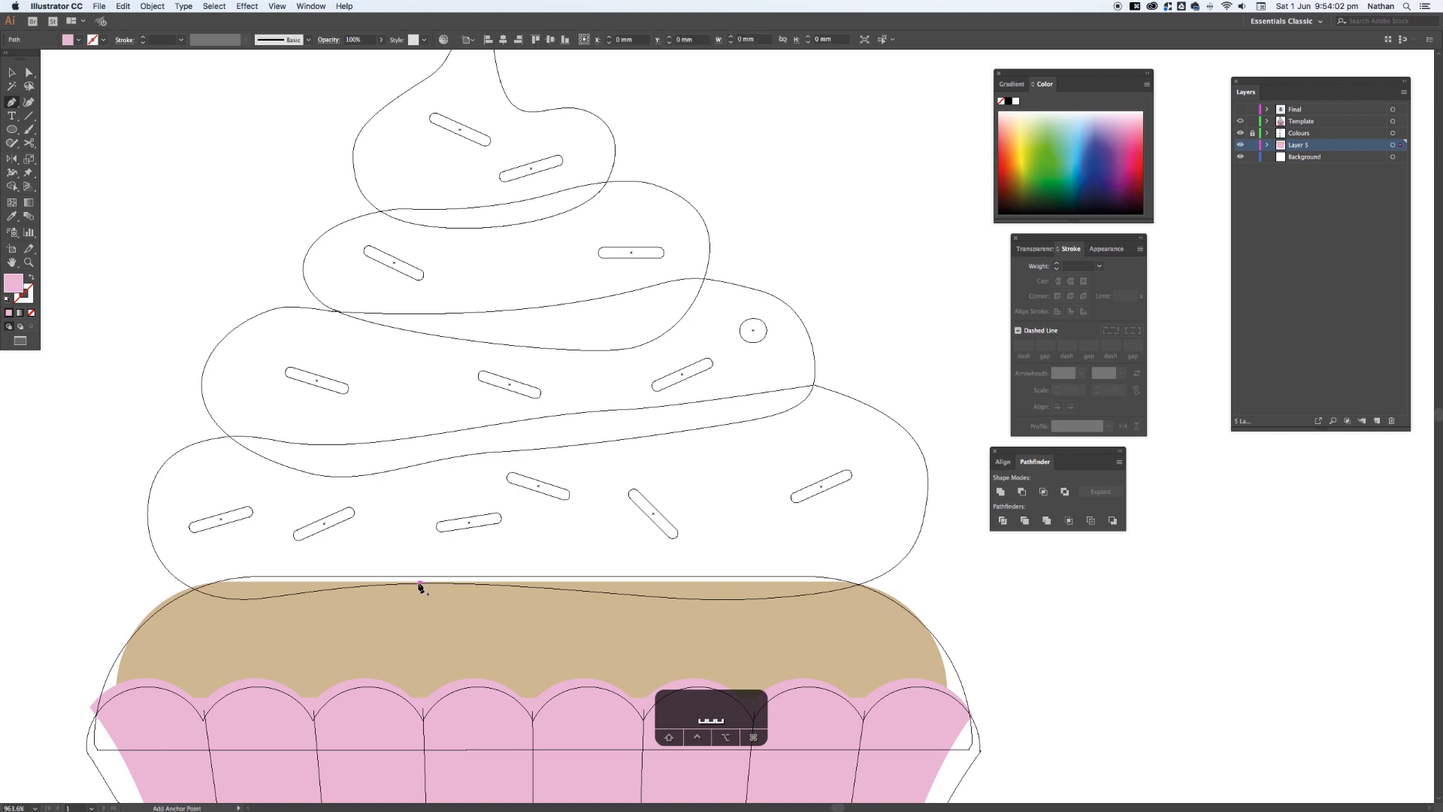
click(317, 592)
drag(317, 592, 264, 596)
drag(152, 541, 111, 461)
drag(239, 437, 261, 443)
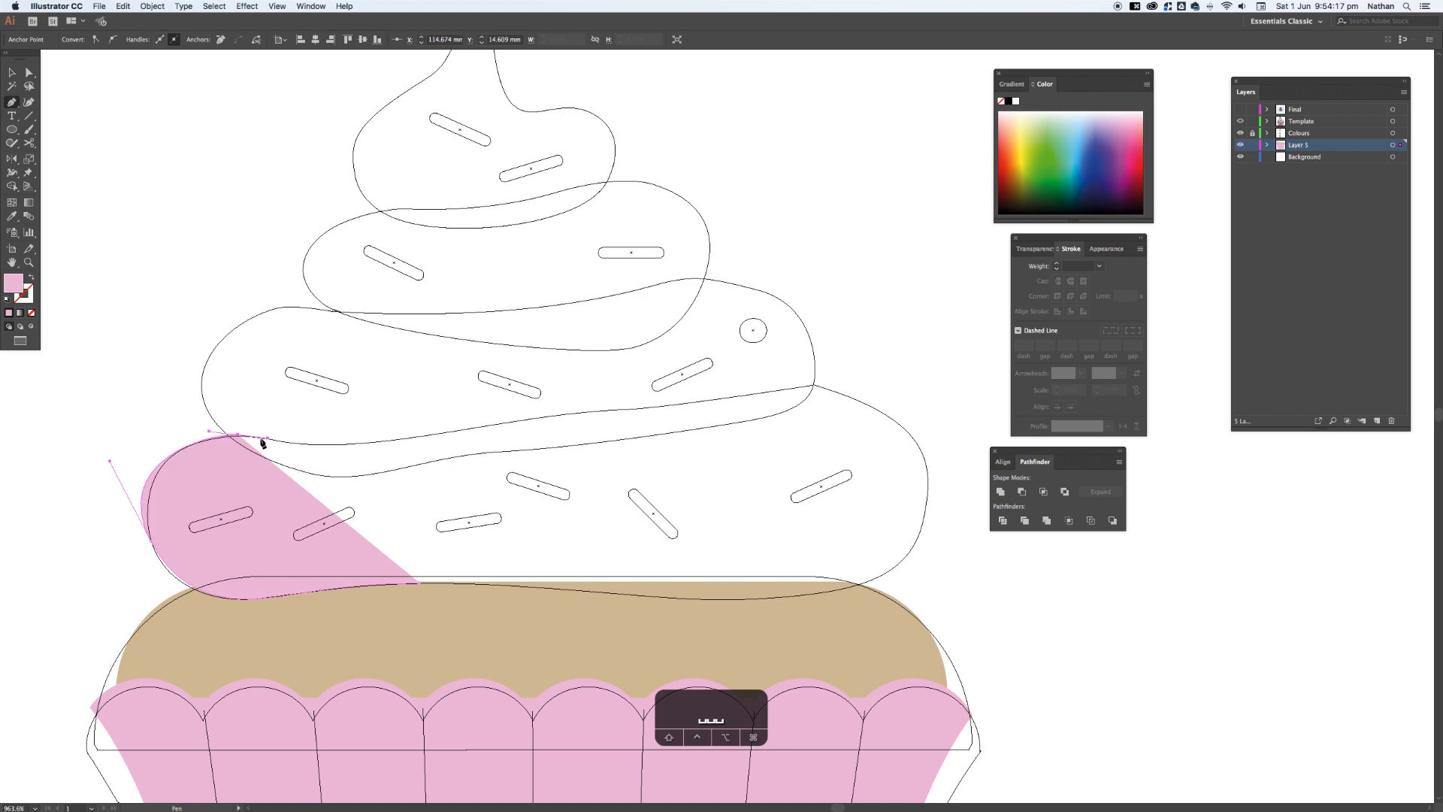
drag(455, 435, 585, 418)
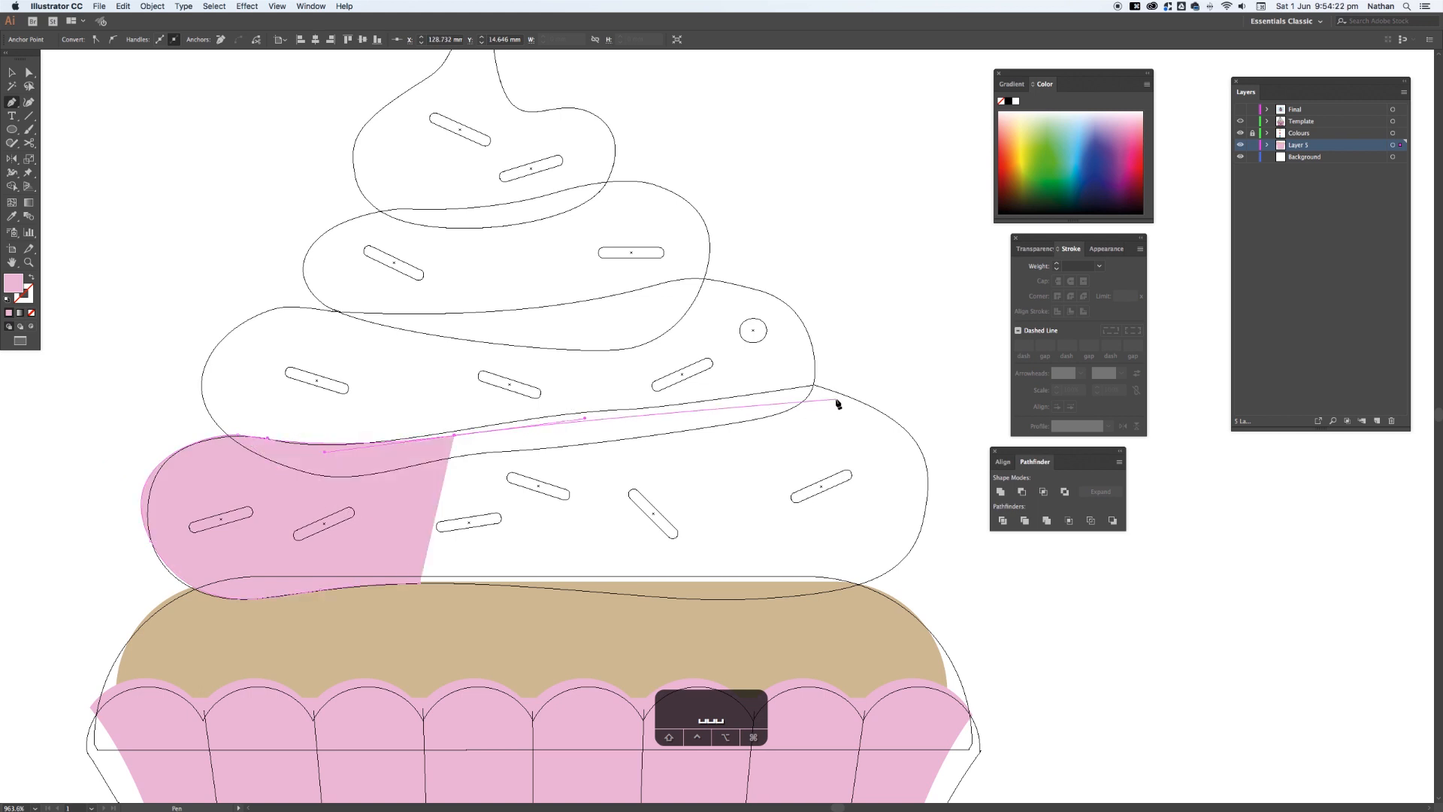
drag(807, 386, 936, 497)
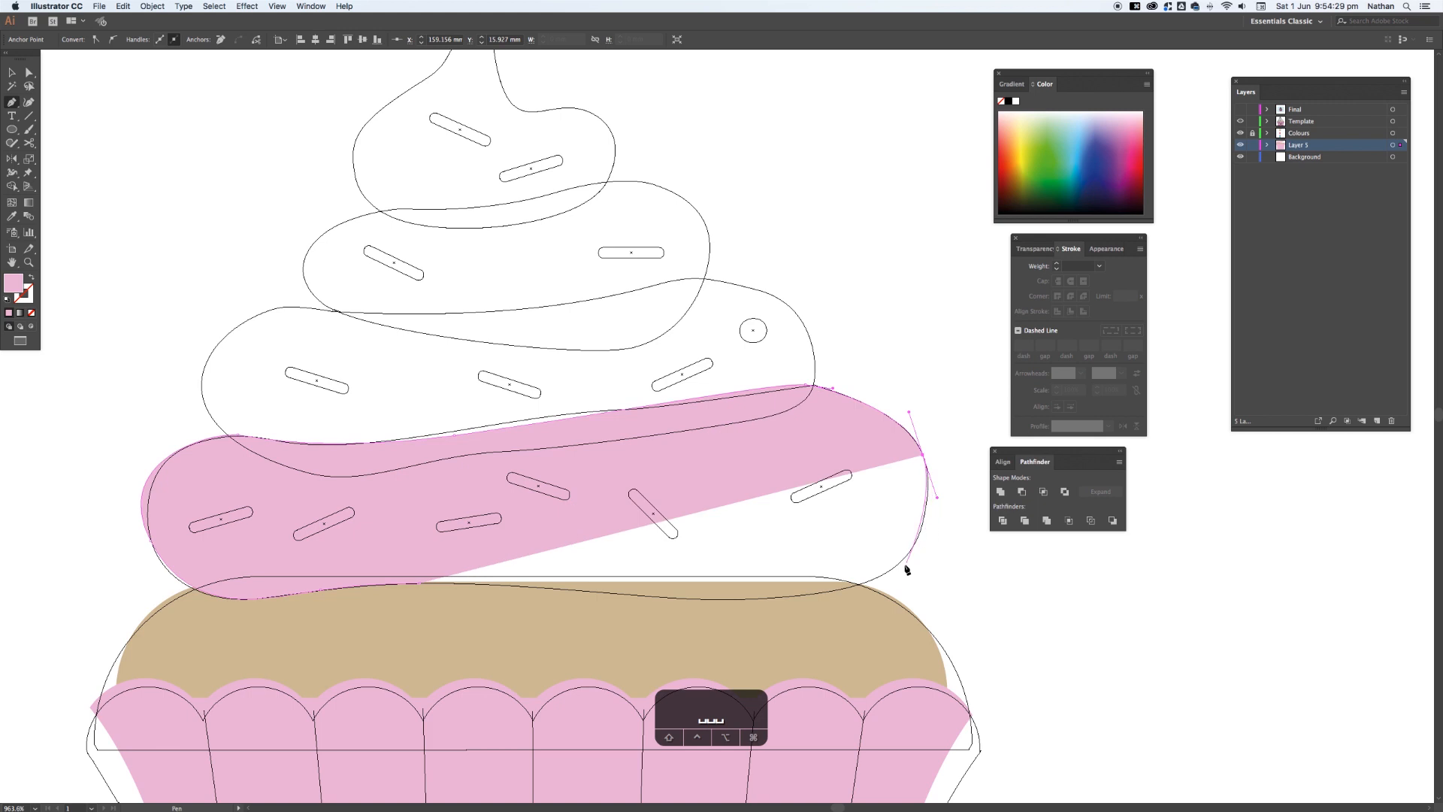
drag(863, 587, 800, 605)
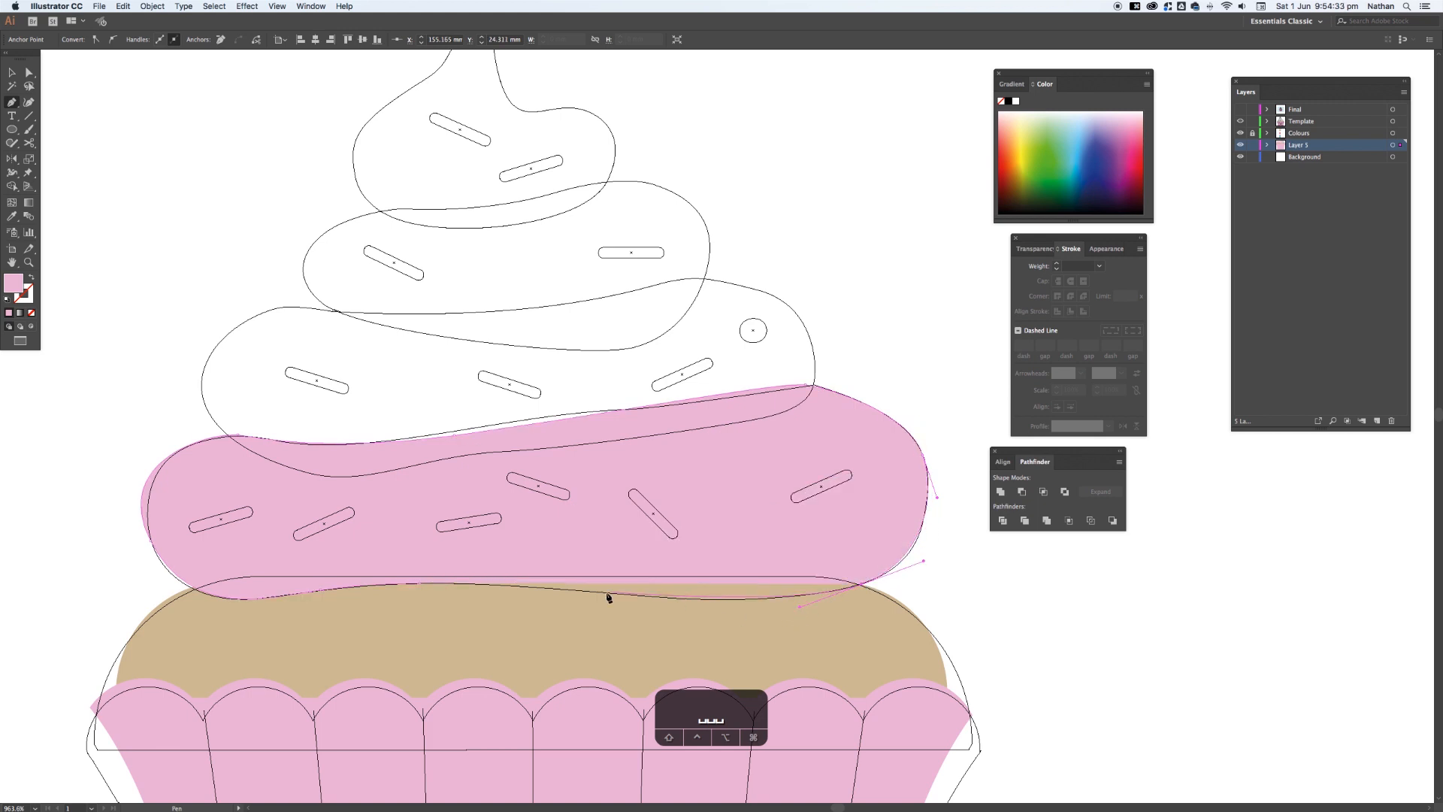
drag(609, 595, 520, 581)
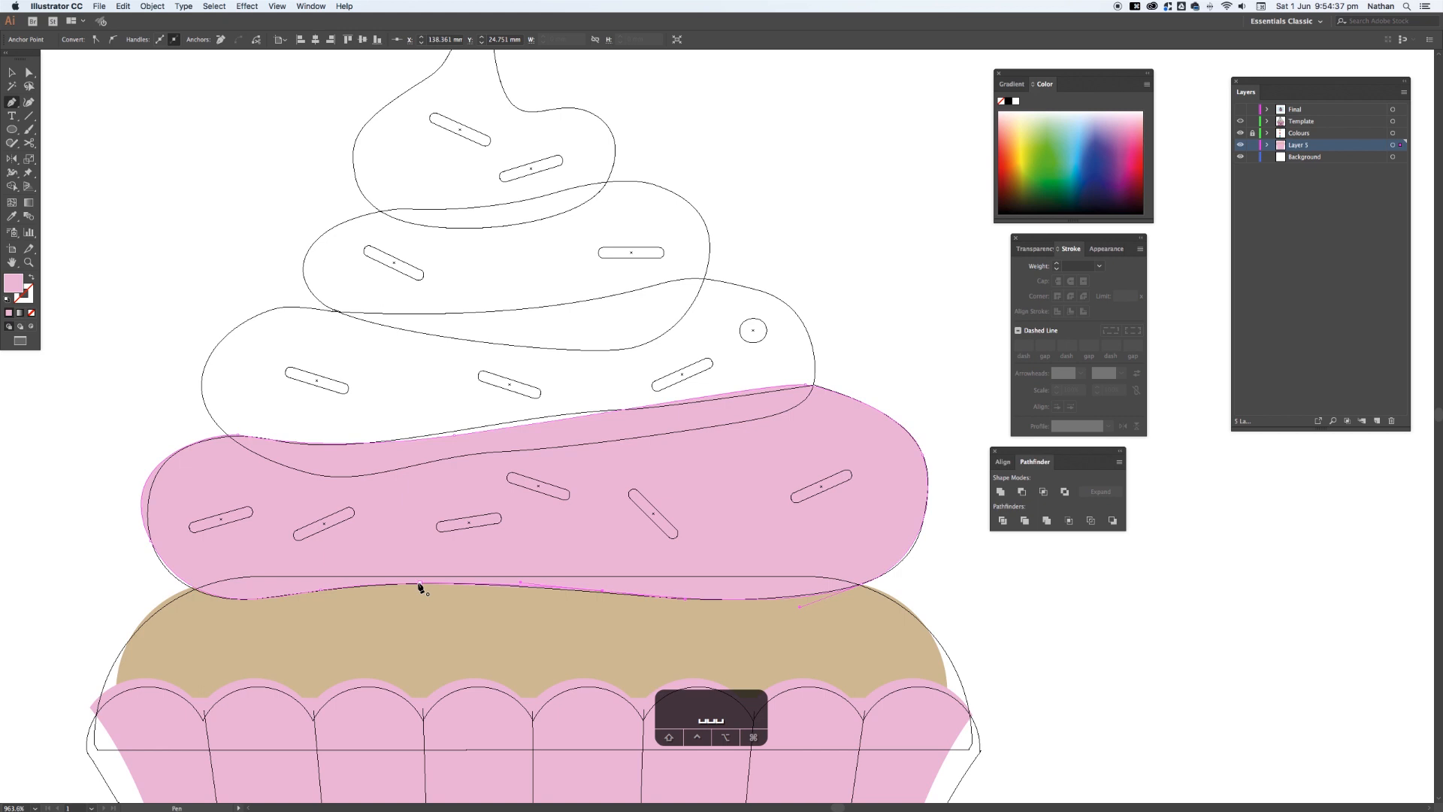
click(419, 584)
- Set the bottom frosting tier's fill colour to light grey EAEAEA and deselect it
double_click(14, 283)
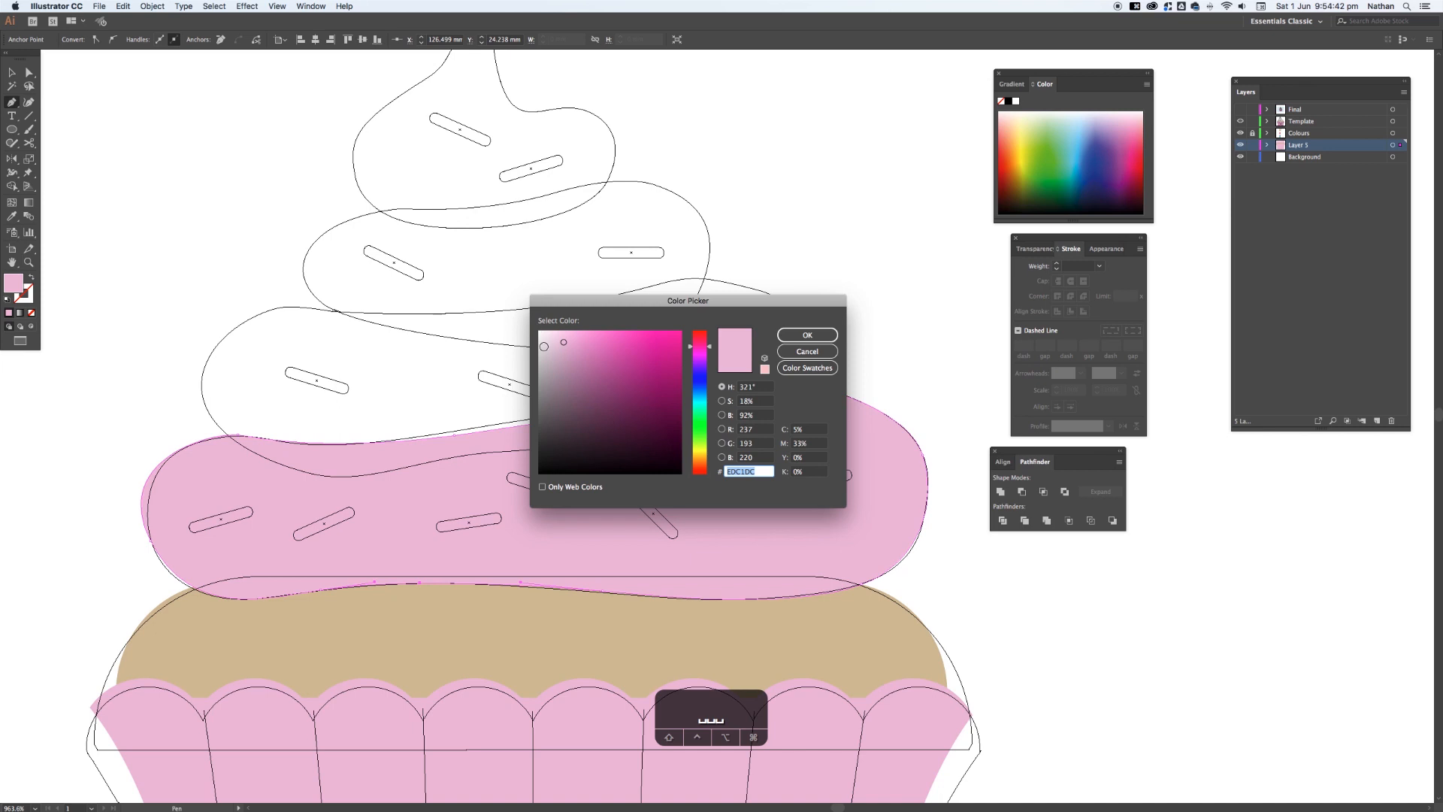
drag(563, 344, 538, 344)
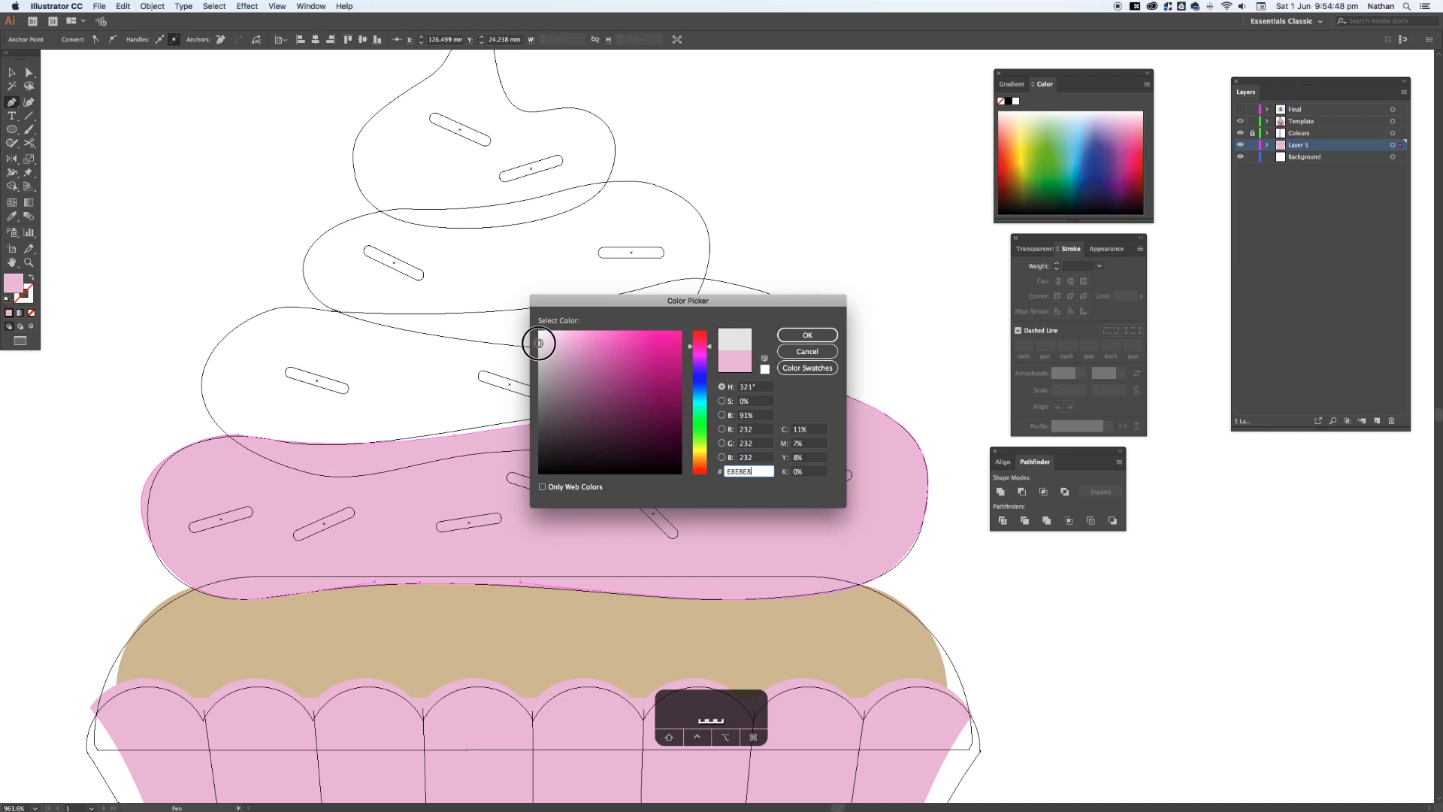
drag(538, 344, 538, 341)
click(717, 466)
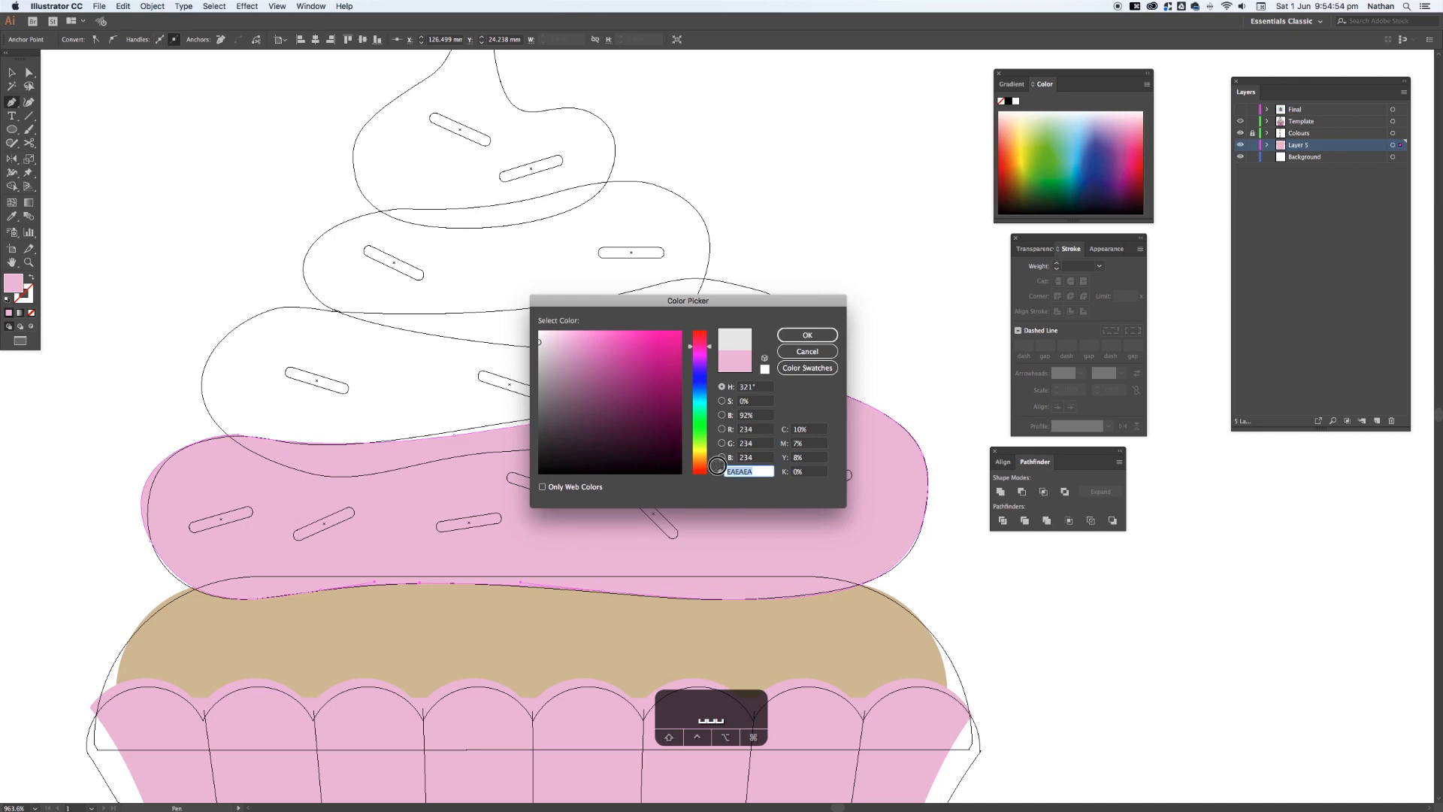
click(808, 337)
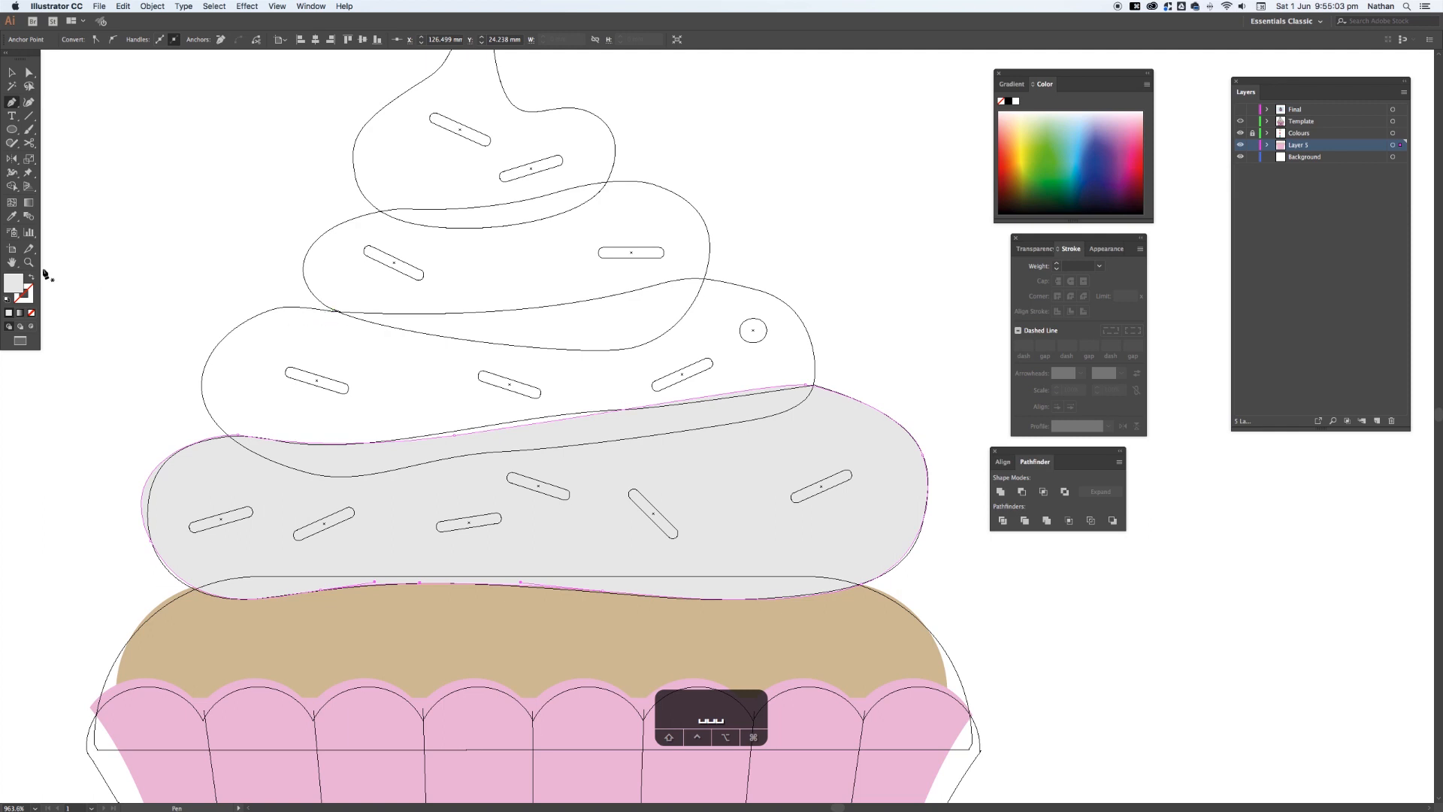
key(super)
super+click(192, 317)
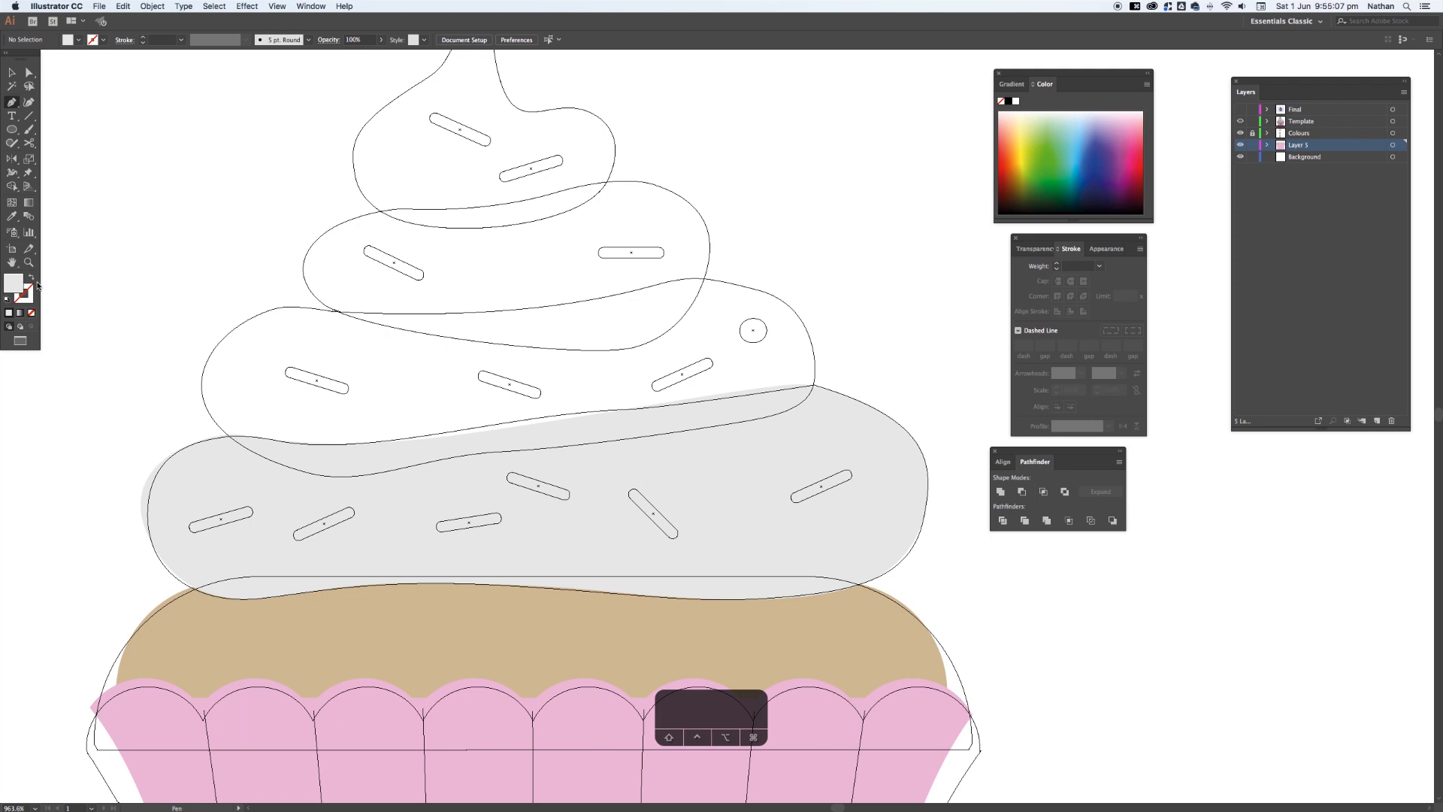
- Swap fill and stroke, and trace the second frosting tier from the bottom as a closed, unfilled path with the Pen tool
click(33, 277)
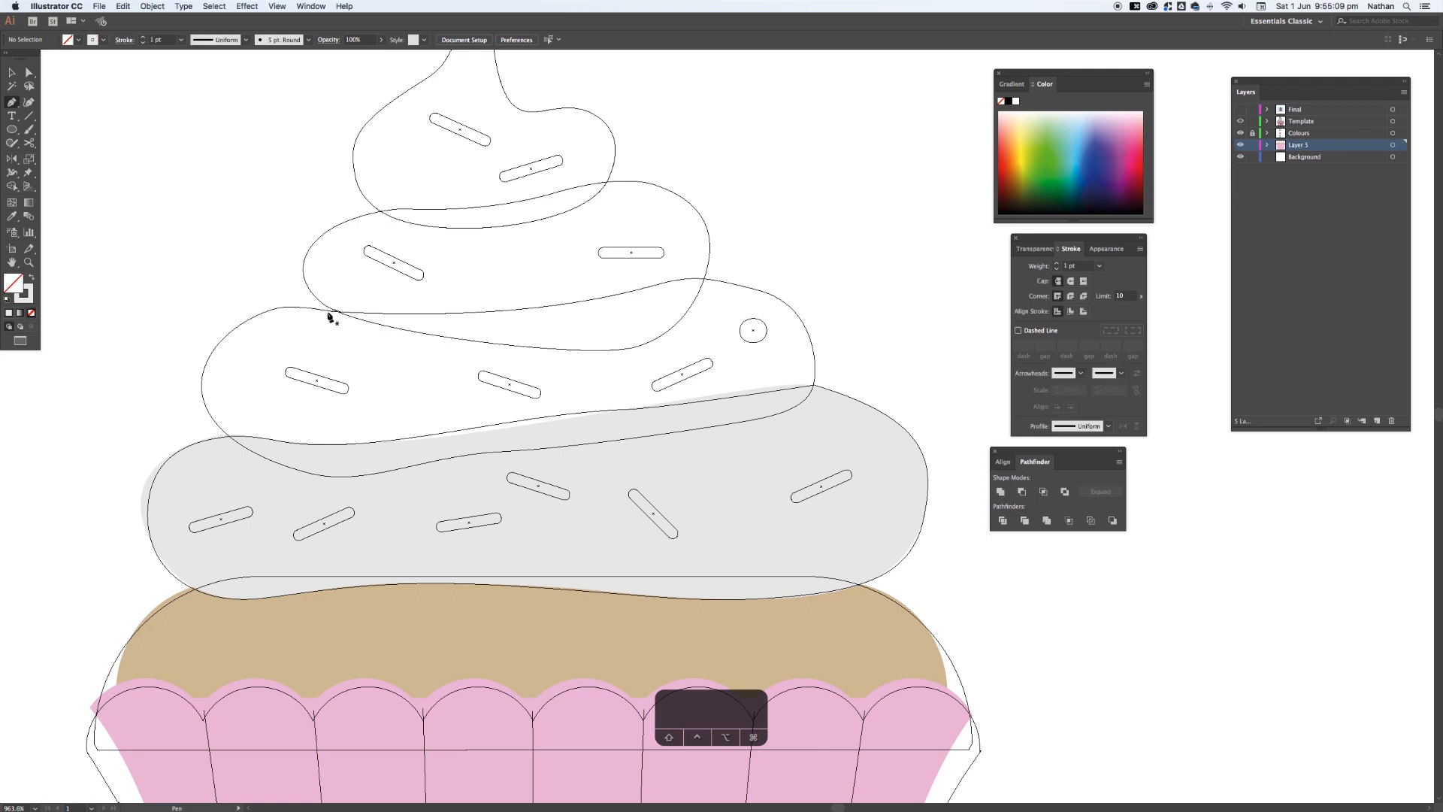
click(319, 310)
drag(268, 309, 239, 316)
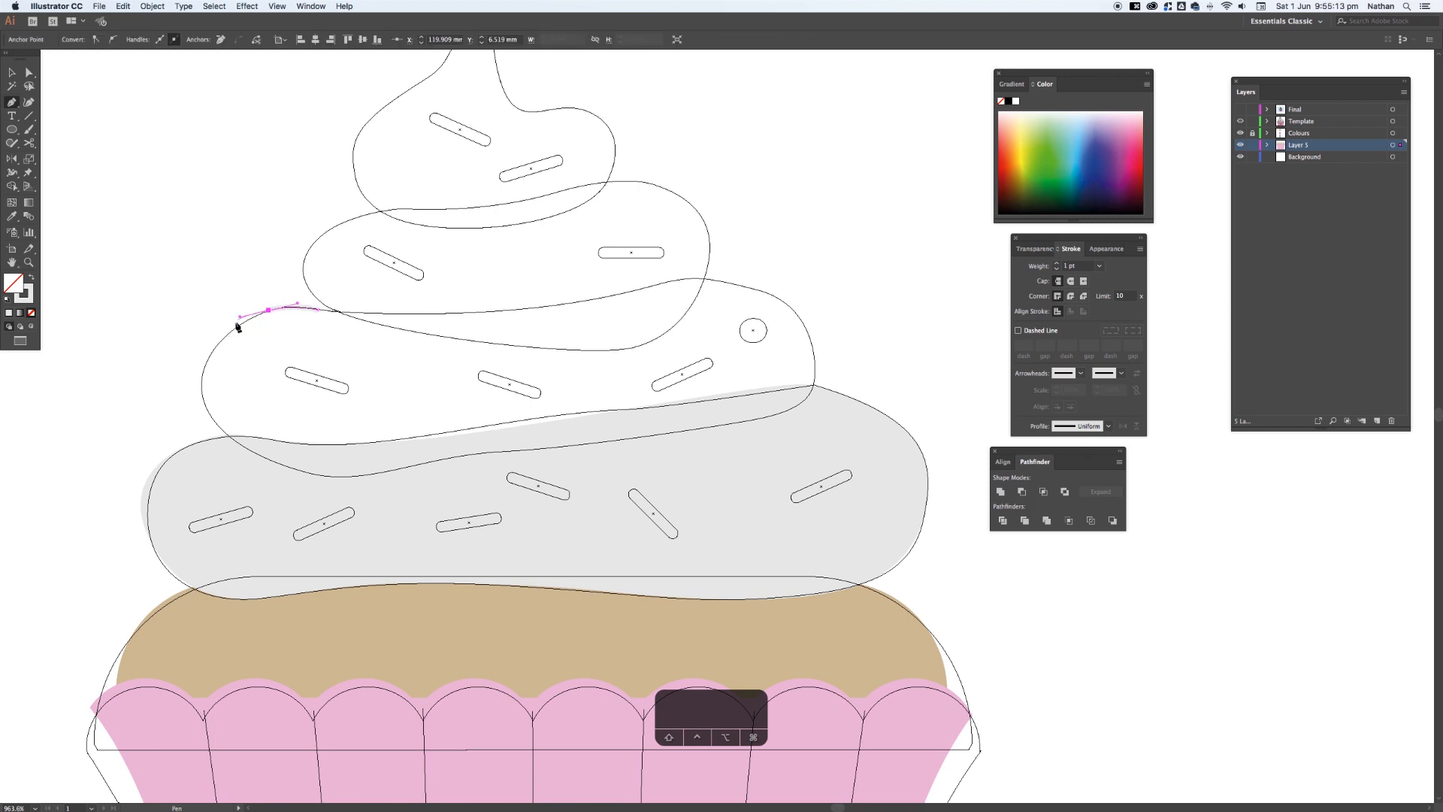
drag(202, 396, 200, 414)
drag(276, 464, 326, 483)
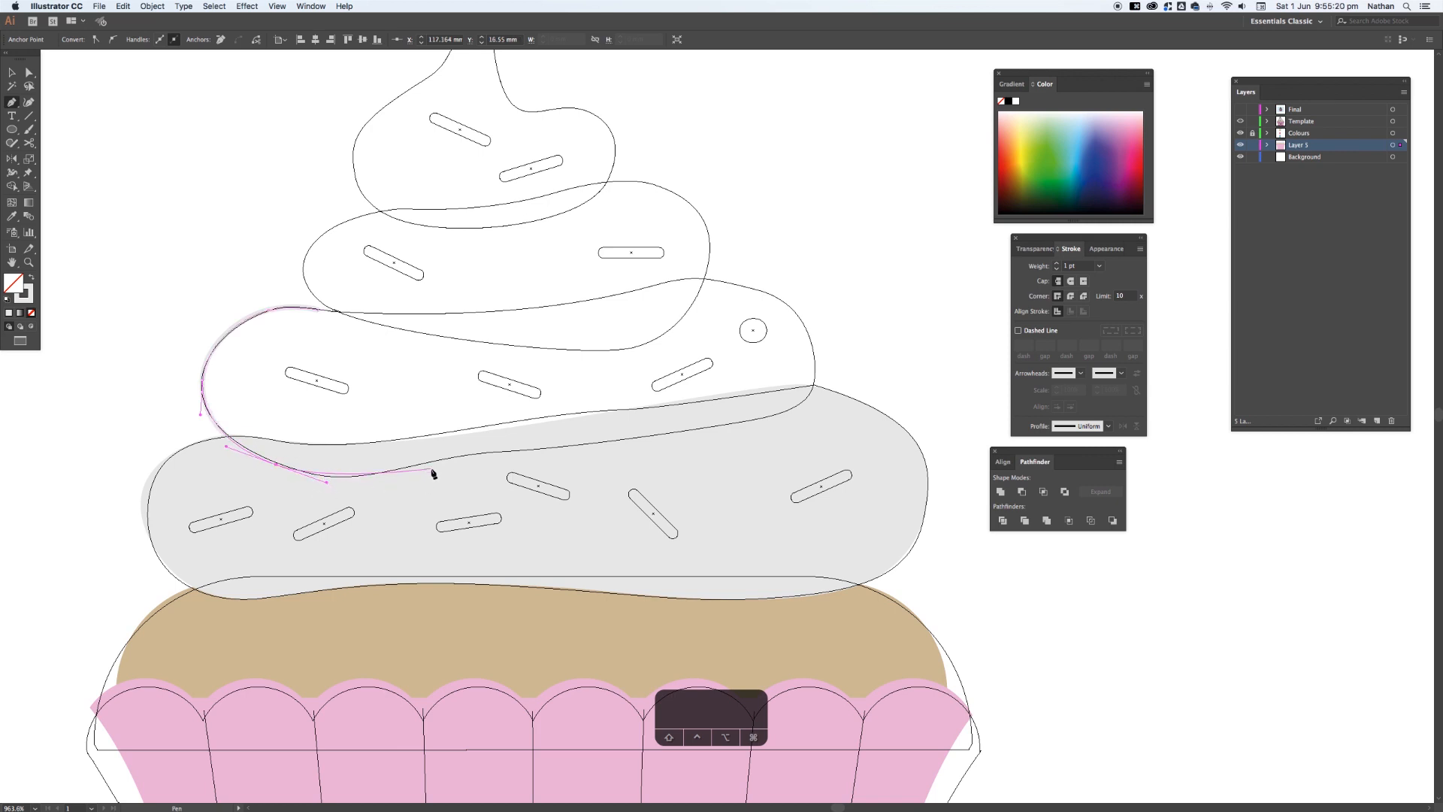
drag(429, 462, 518, 442)
drag(673, 440, 696, 439)
drag(811, 388, 823, 377)
drag(785, 303, 660, 279)
drag(454, 312, 335, 312)
click(318, 309)
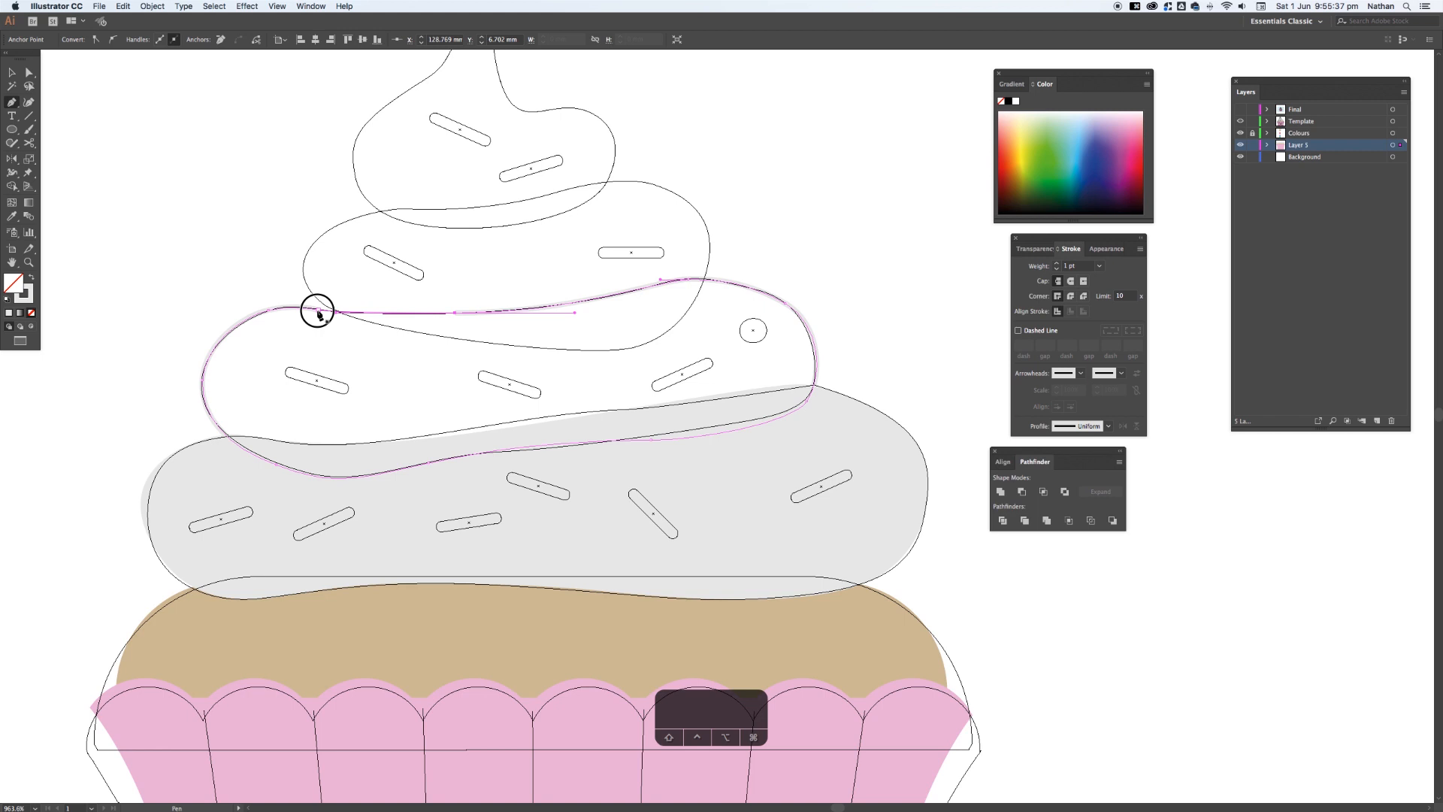
super+click(258, 281)
- Trace the third frosting tier from the bottom as a closed grey-stroked path along the template outline
drag(284, 219, 295, 376)
click(420, 318)
drag(351, 421, 427, 444)
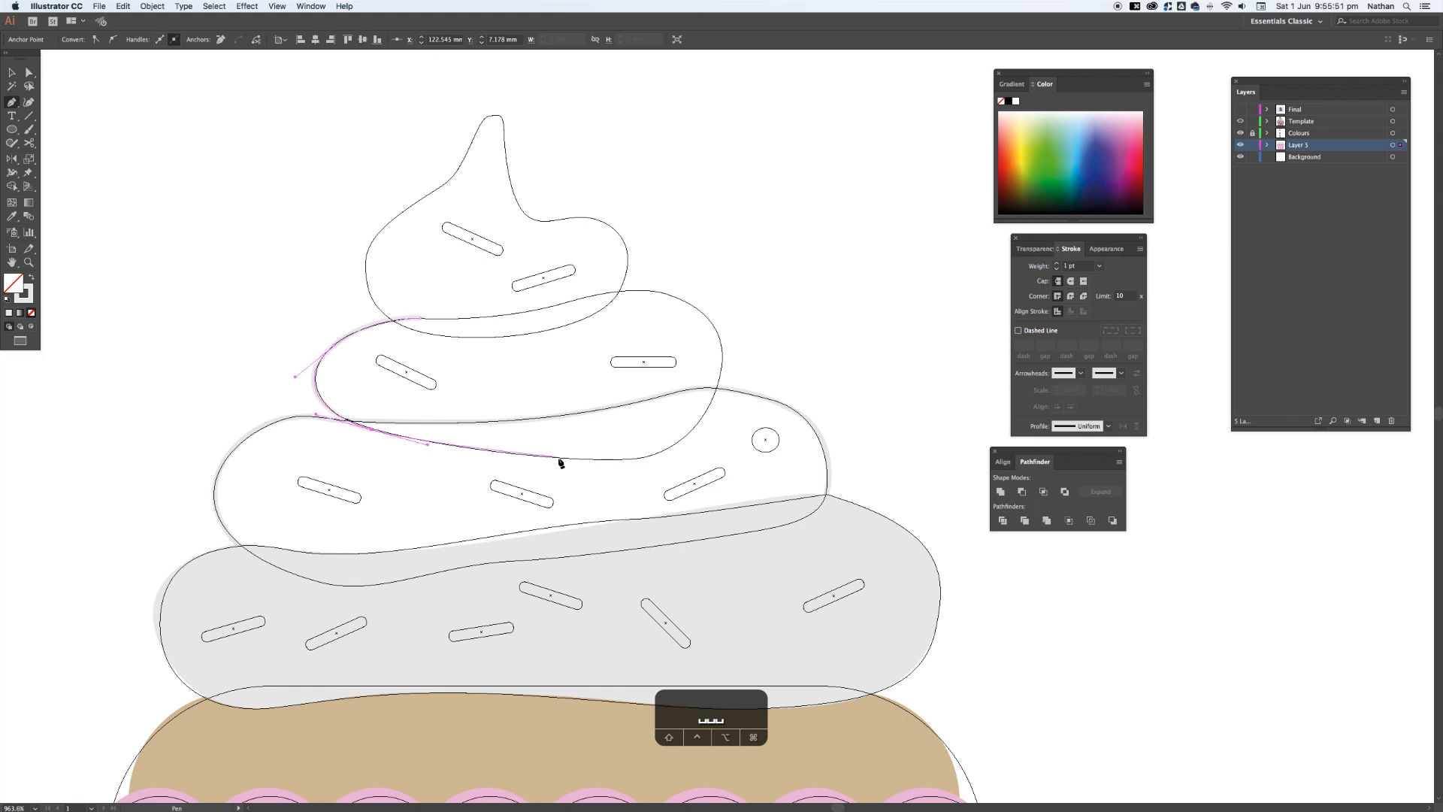
drag(705, 416, 738, 370)
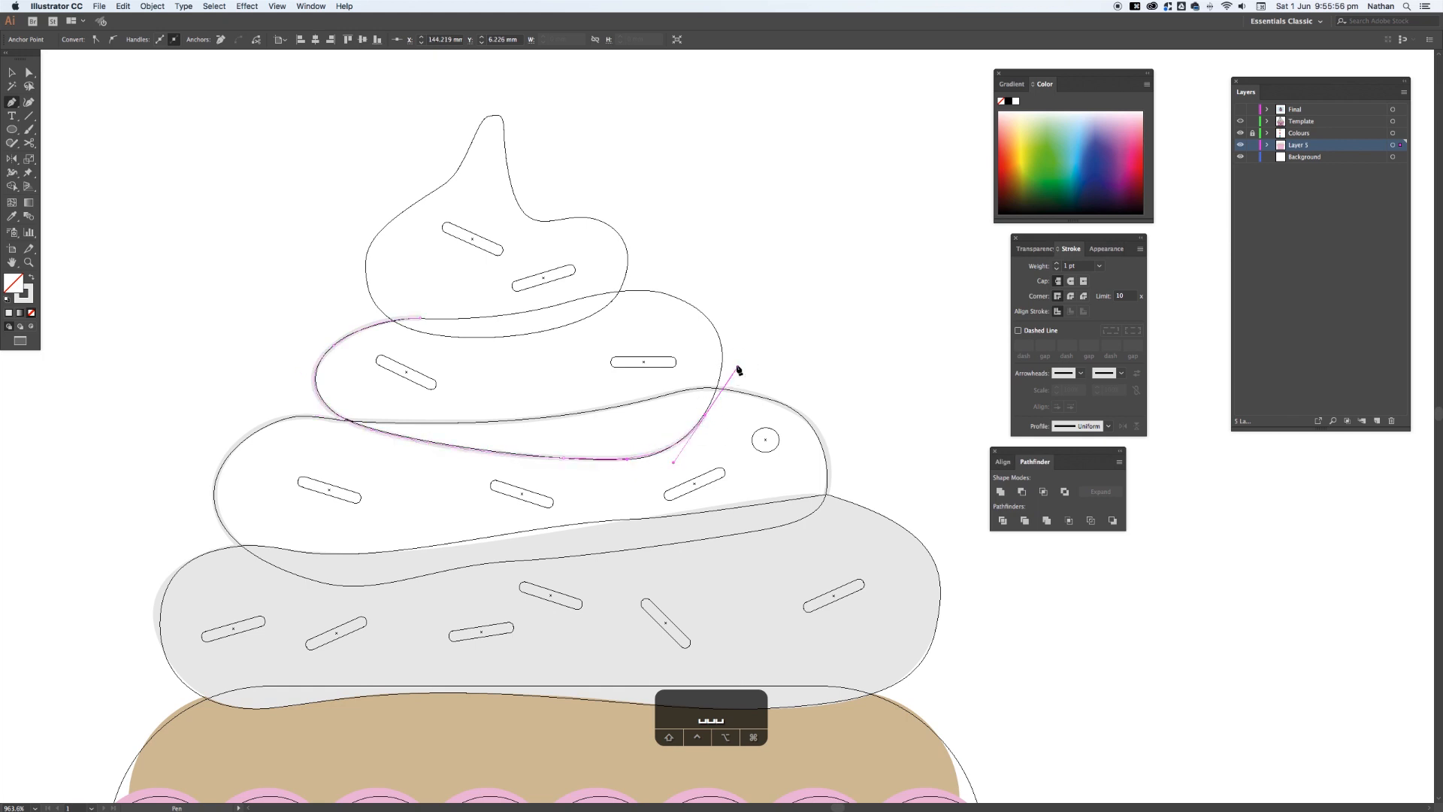
drag(686, 306, 643, 278)
drag(556, 303, 521, 315)
drag(419, 322, 344, 319)
scroll(308, 313, up, 3)
super+click(309, 294)
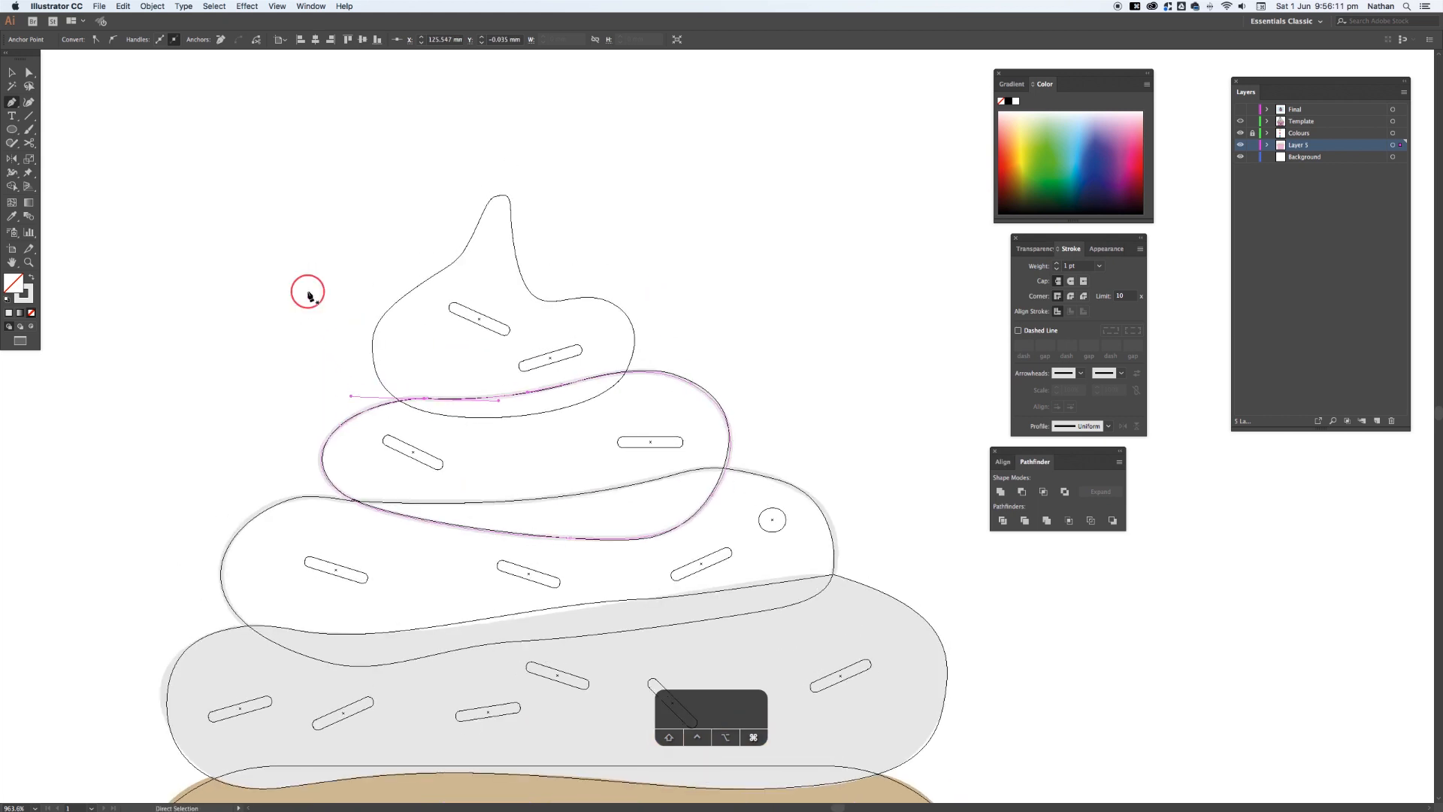
- Begin tracing the top frosting swirl, from near its tip down the left side to the tier below
click(483, 212)
drag(457, 259, 446, 266)
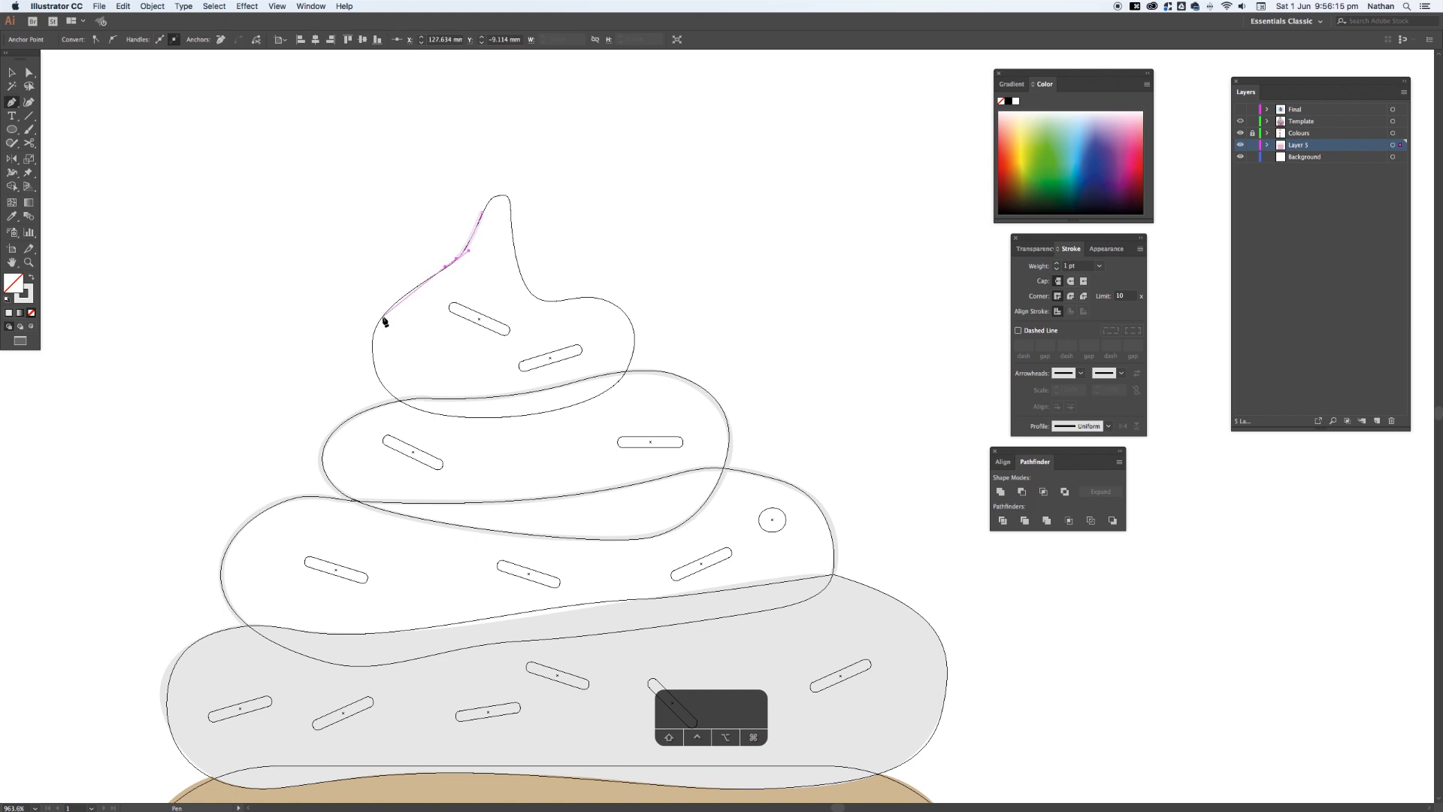
click(373, 331)
drag(396, 399, 433, 423)
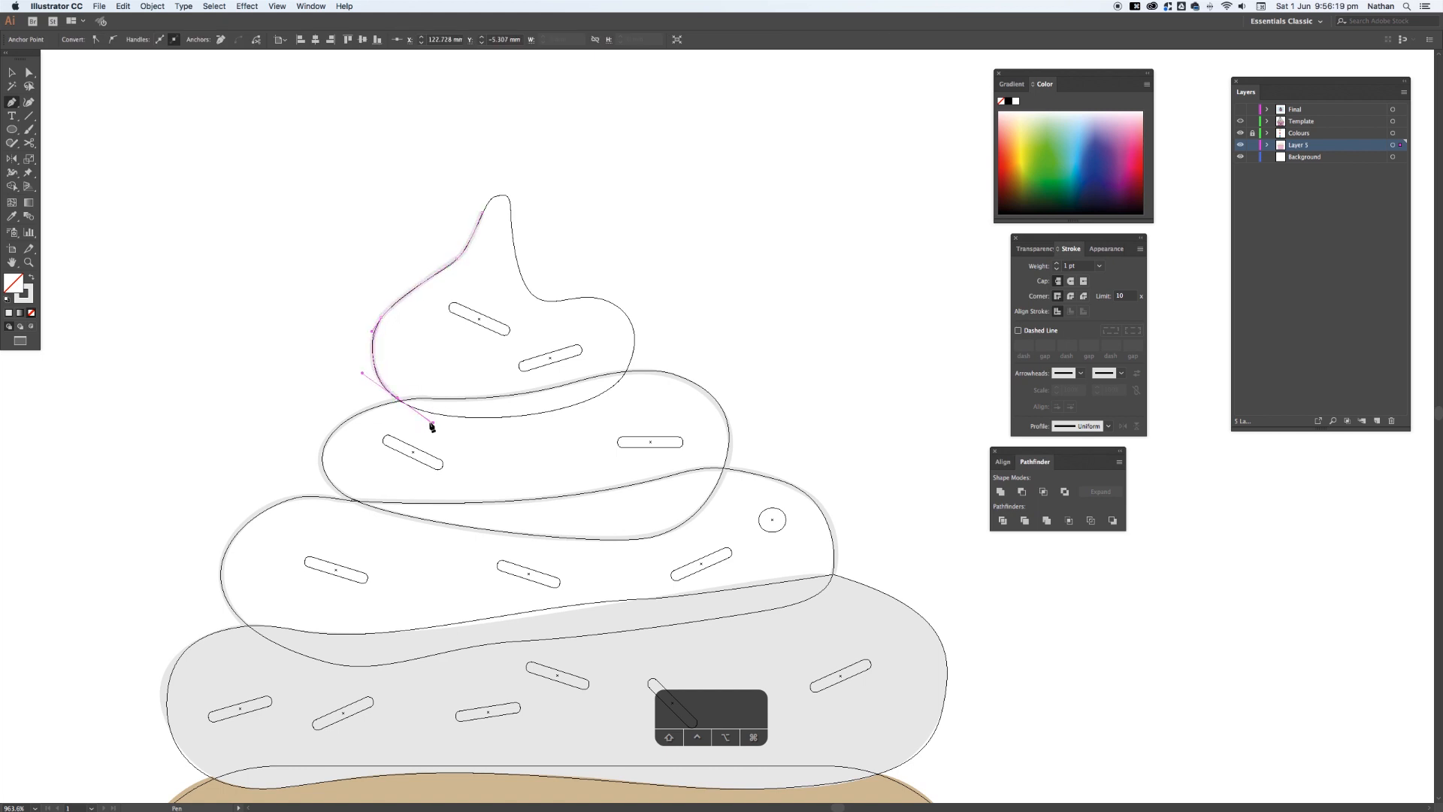
- Add an anchor point beneath the top swirl and move it onto the template's lower curve with the Direct Selection tool
click(522, 429)
key(a)
key(a)
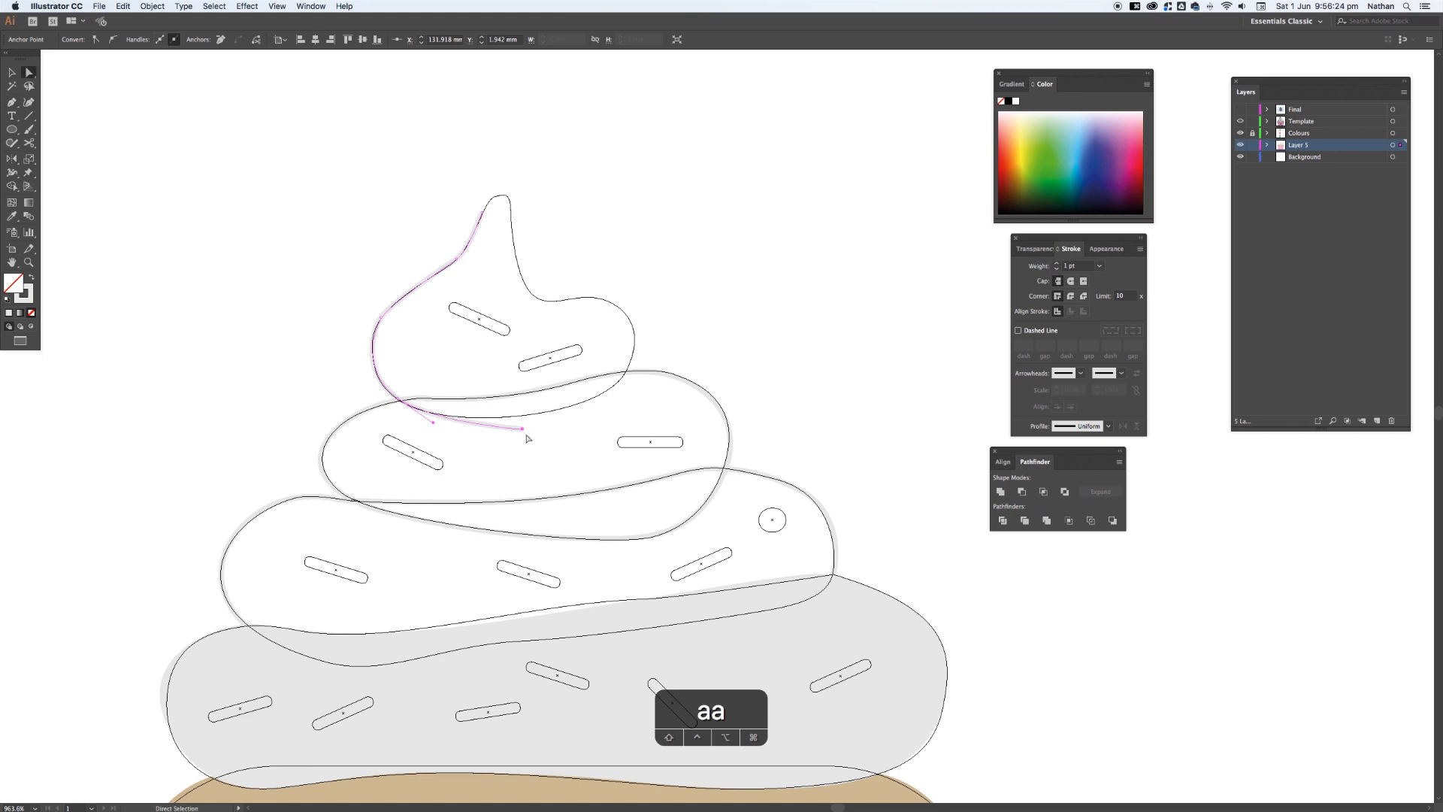
key(a)
key(a)
key(a)
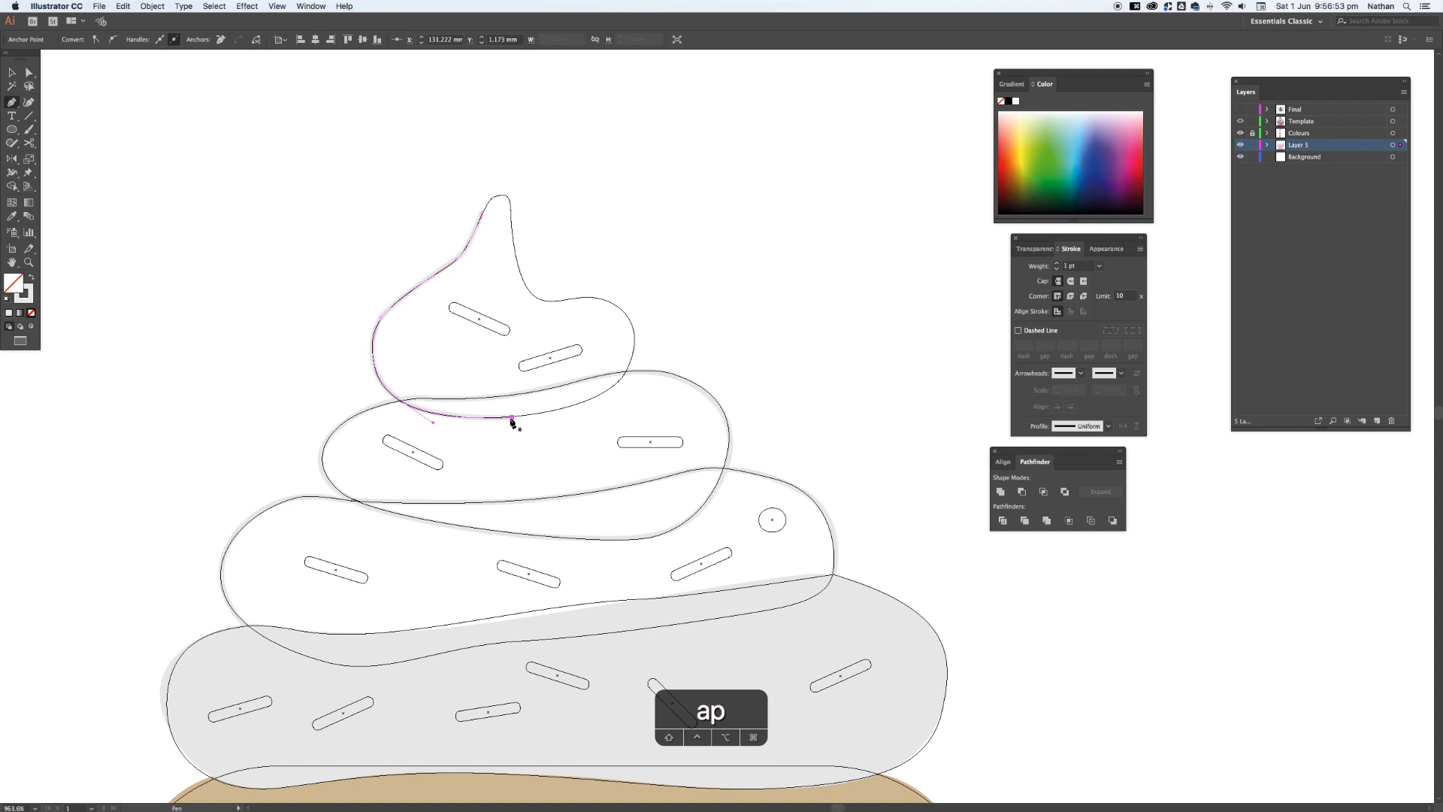
- Continue the top swirl's path up around its right lobe and adjust the anchors and handles to match the template
key(super+space)
drag(359, 257, 864, 430)
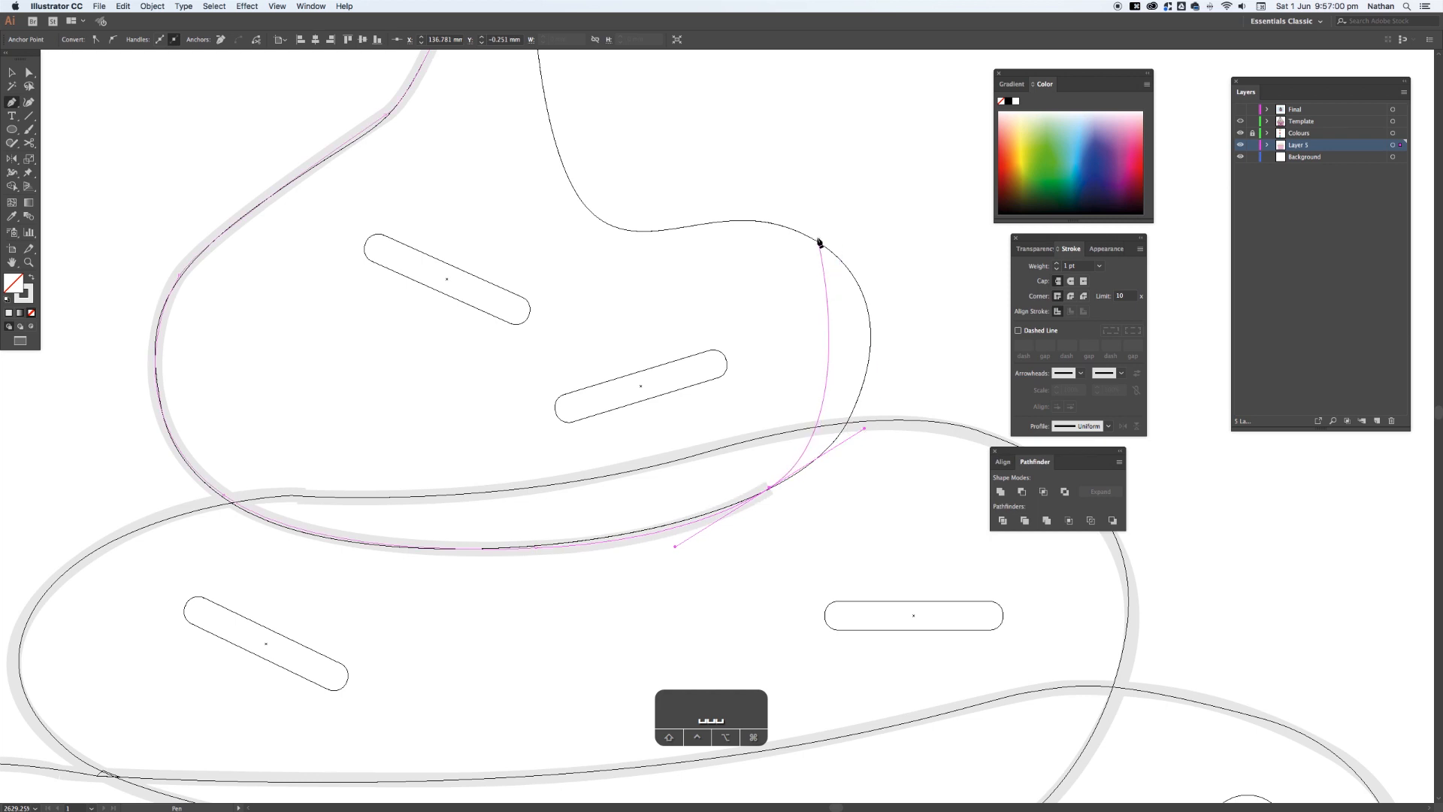
drag(814, 239, 710, 160)
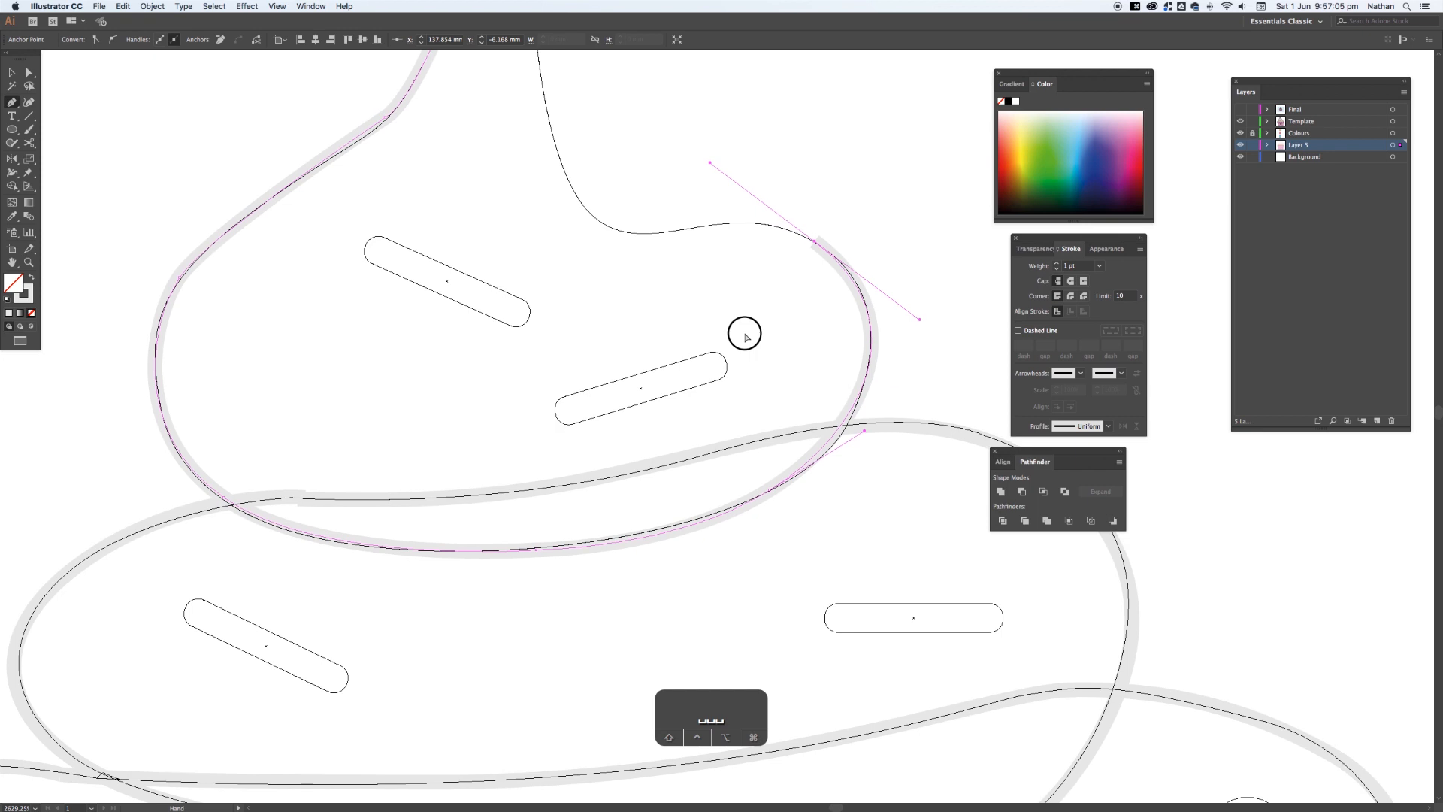
scroll(677, 346, up, 3)
drag(606, 361, 530, 338)
key(a)
drag(706, 301, 747, 336)
key(super+shift+a)
key(super+minus)
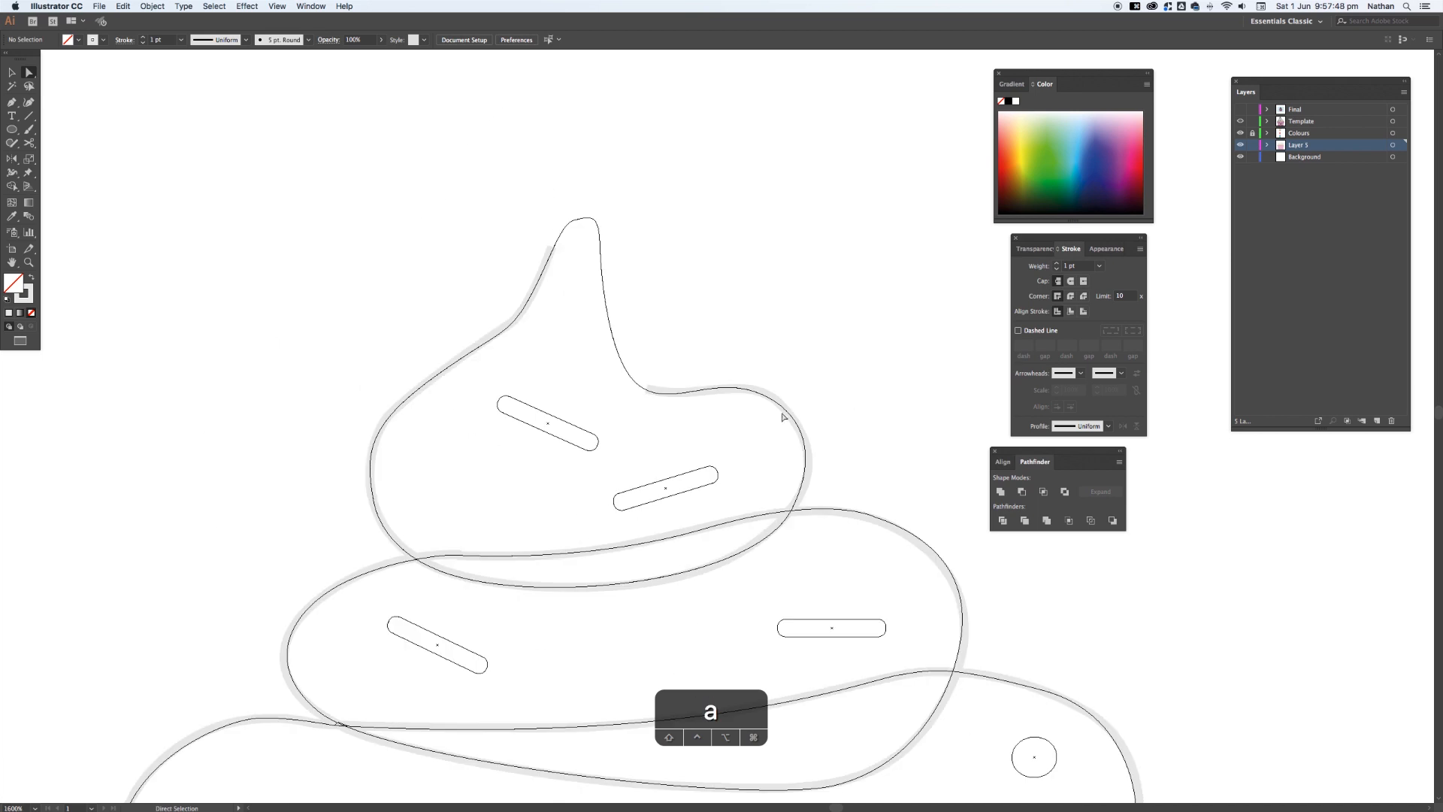
click(786, 412)
click(746, 374)
key(p)
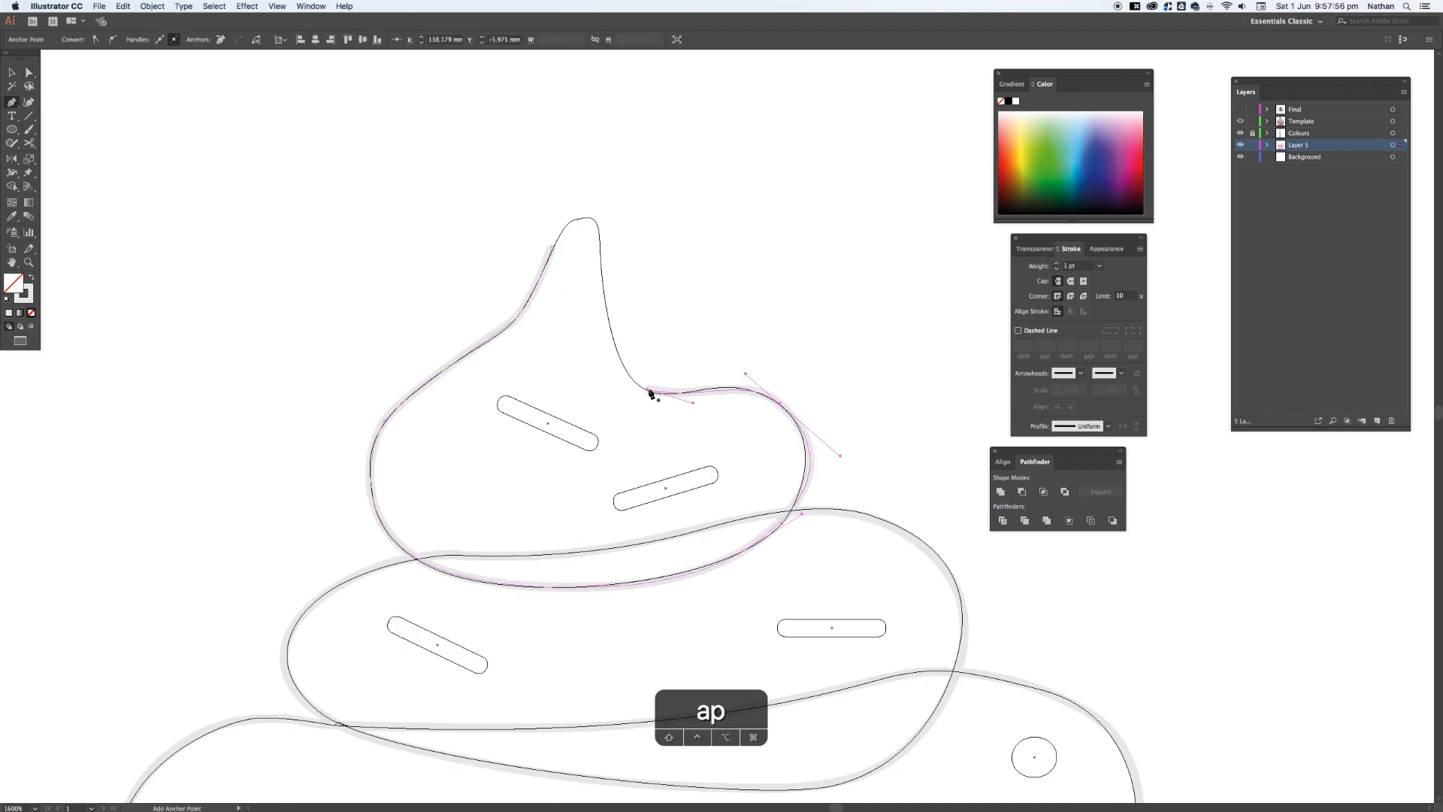
- Trace the right side of the top swirl's tip, close the path around the peak and deselect it
click(606, 293)
drag(605, 293, 604, 298)
drag(600, 248, 541, 280)
super+click(693, 262)
drag(725, 277, 692, 225)
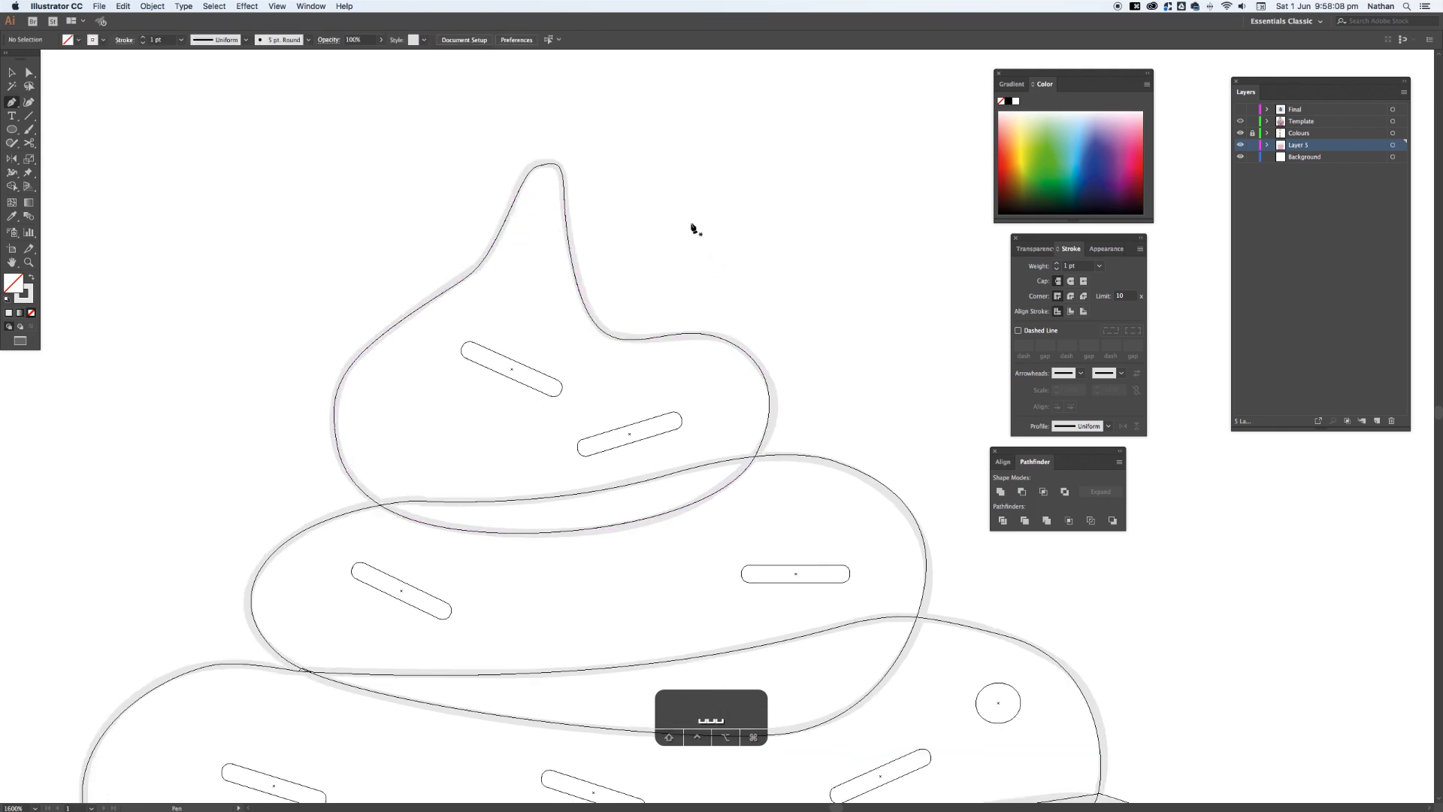
- Lock the Template layer and give all four frosting tiers the bottom tier's light grey fill with the Eyedropper tool
key(super+minus)
key(super+minus)
key(super+minus)
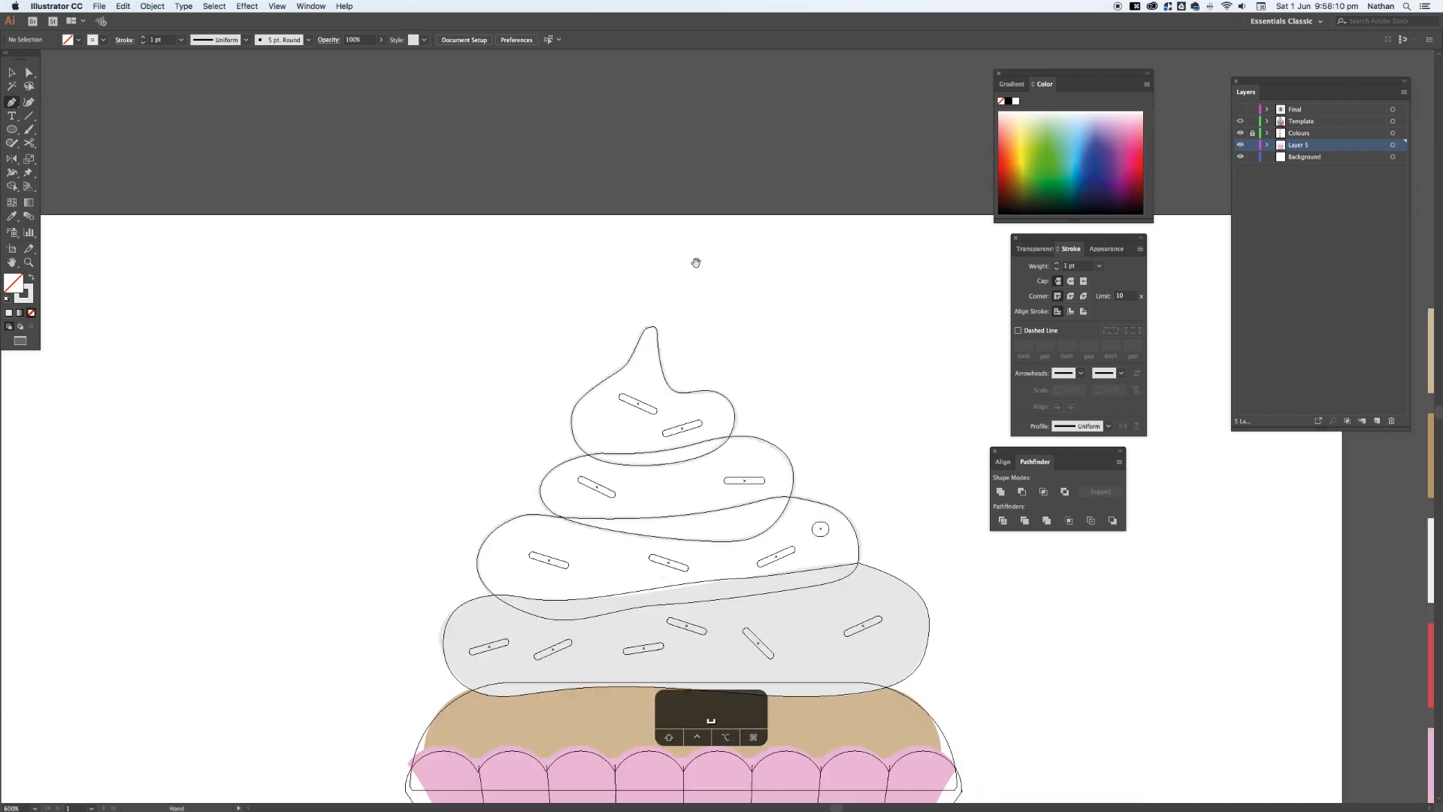
drag(711, 355, 592, 232)
key(v)
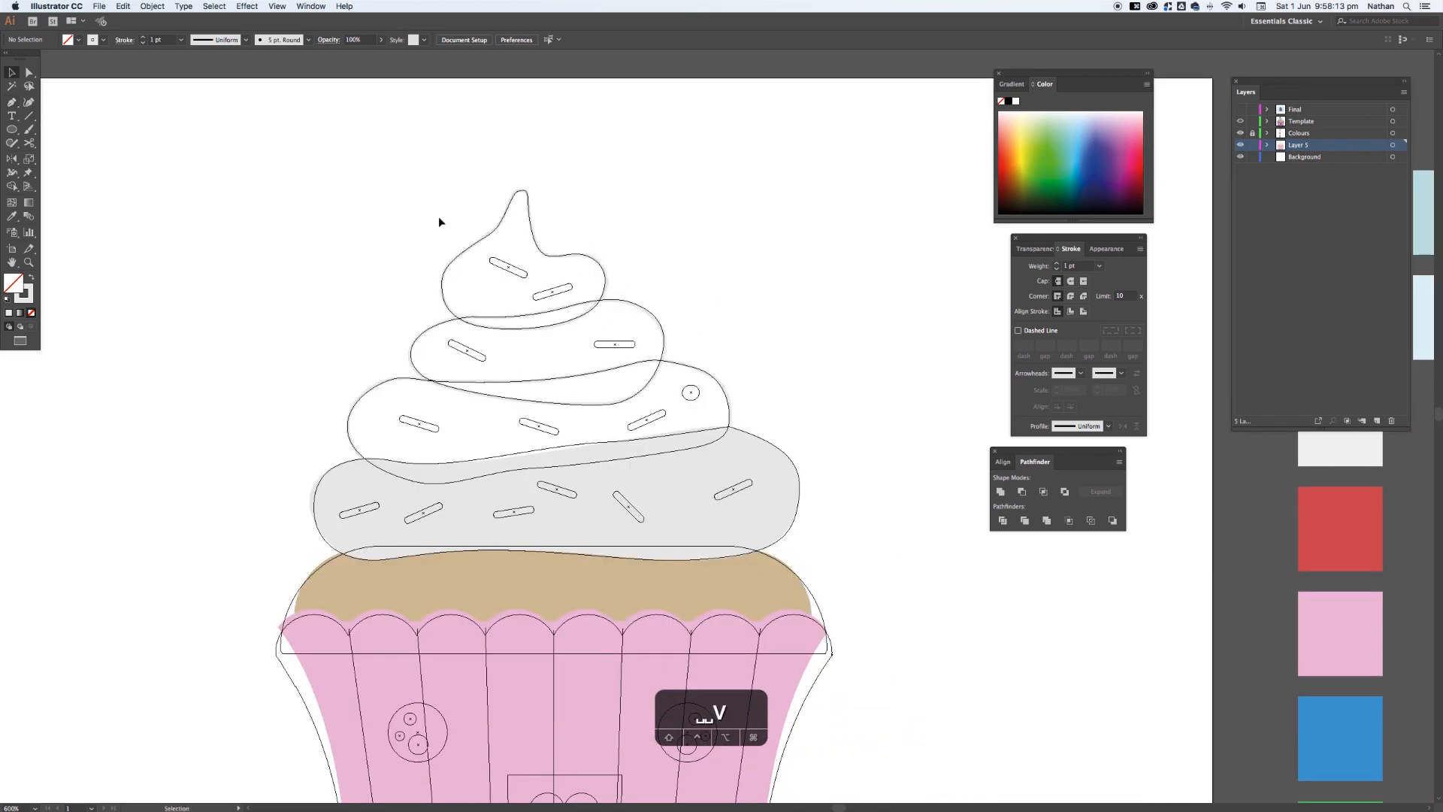
drag(444, 213, 474, 516)
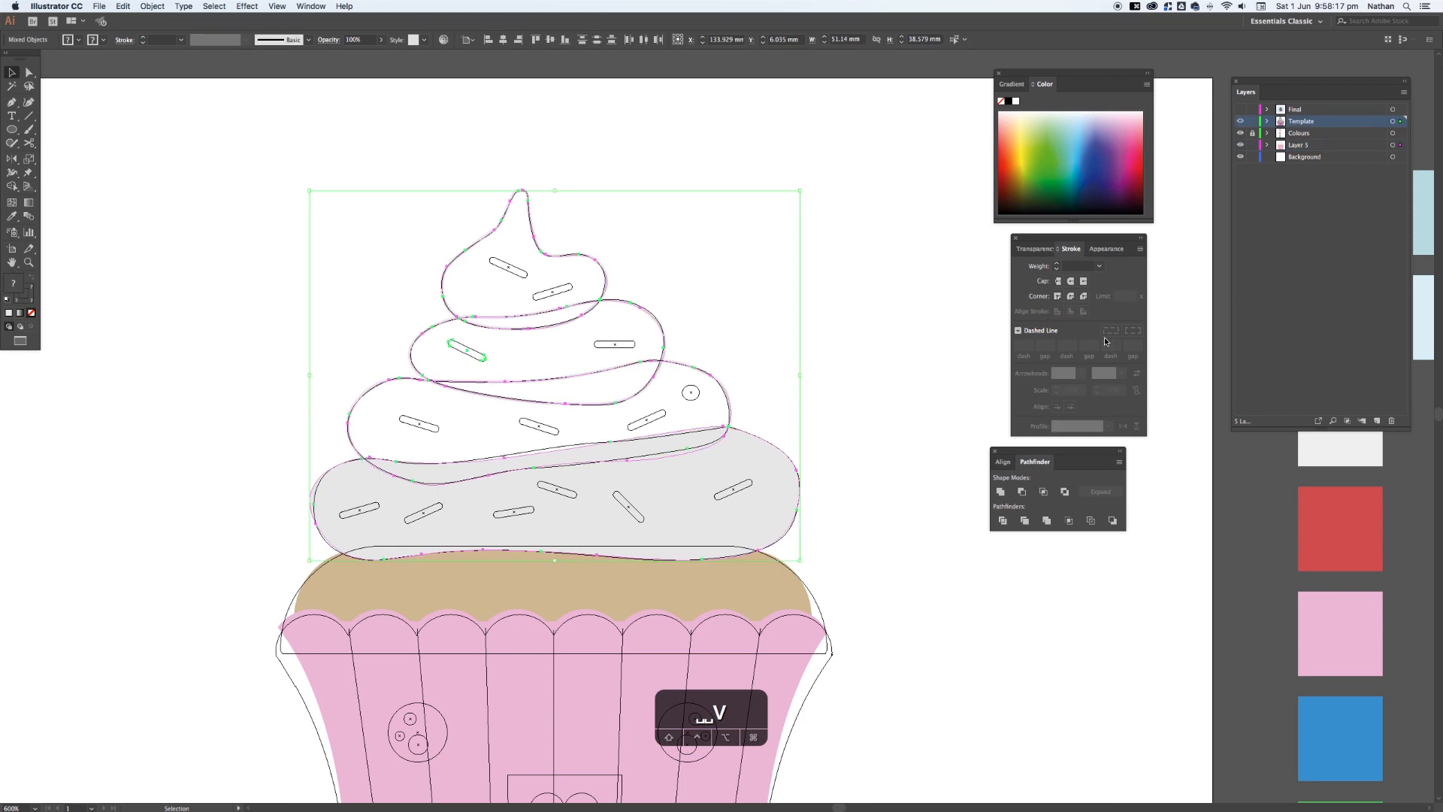
click(1252, 121)
drag(504, 415, 498, 356)
key(i)
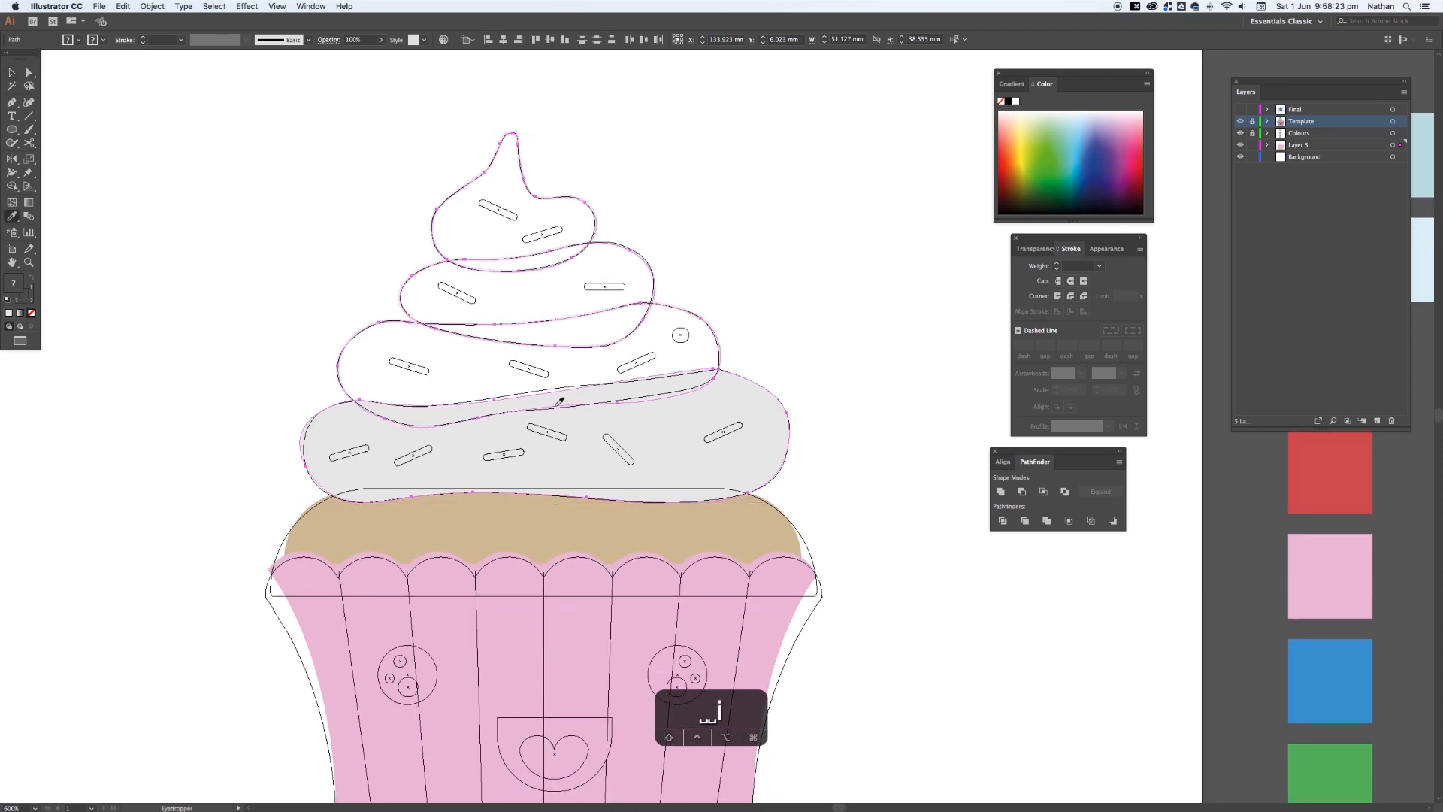
click(635, 425)
key(v)
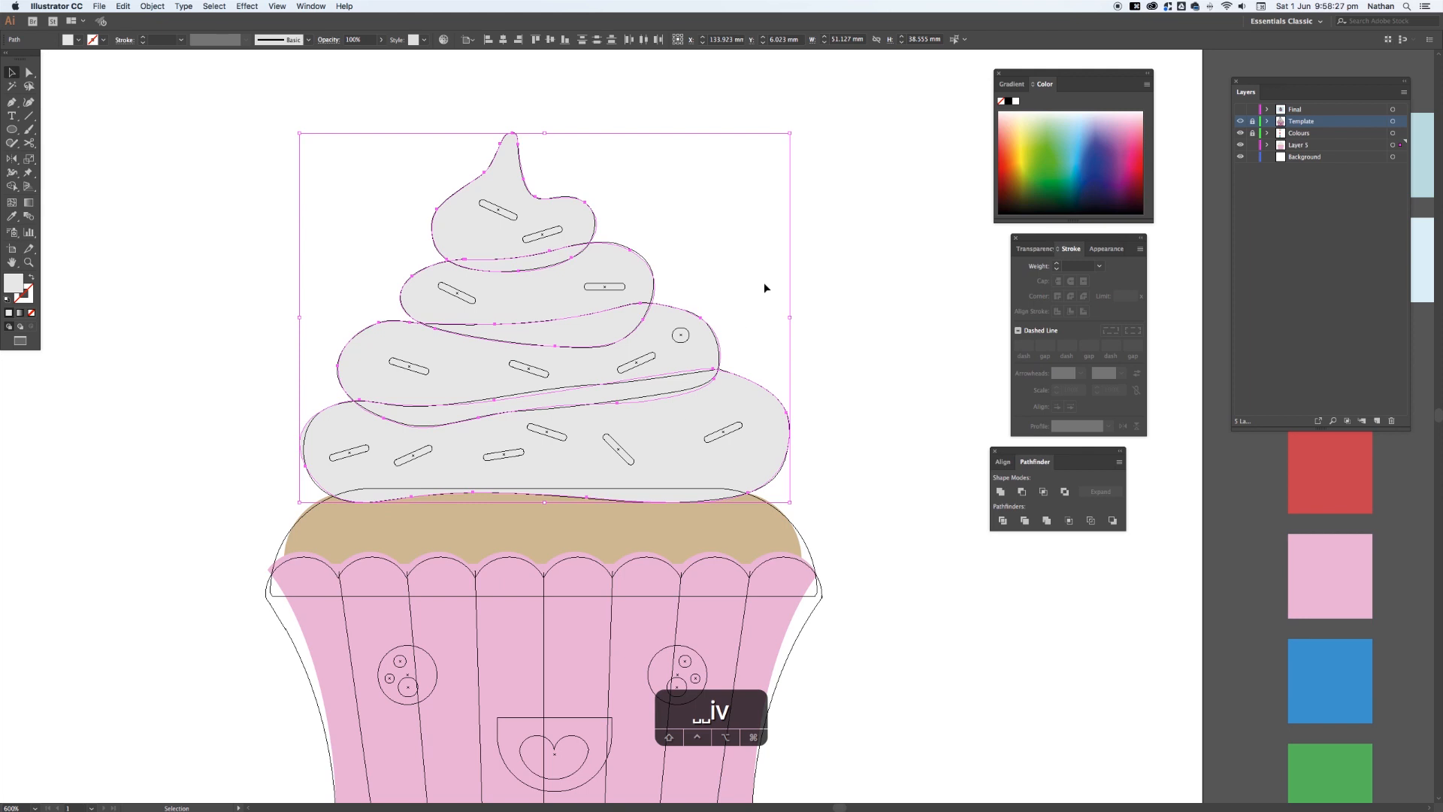
click(844, 306)
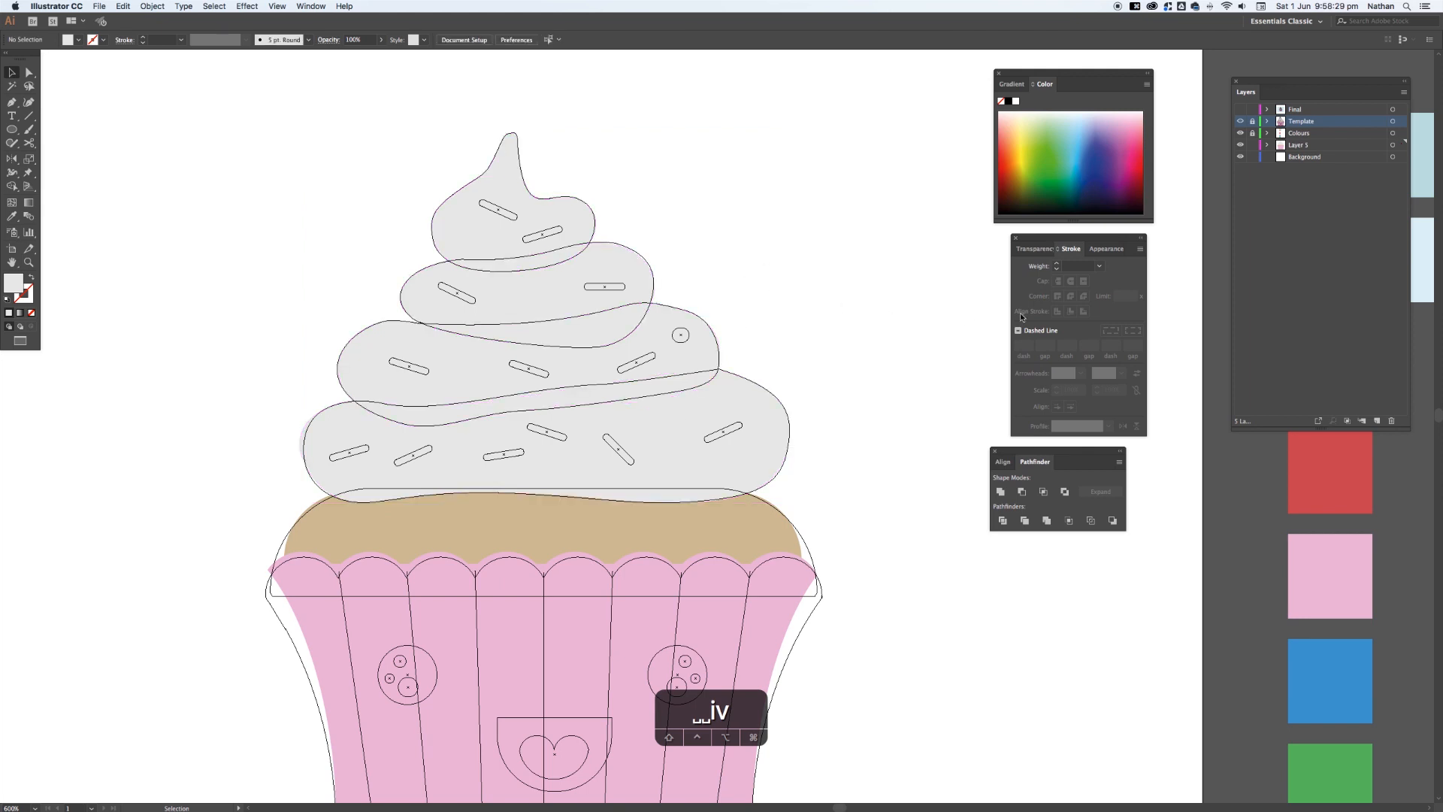
- Hide the Template layer, copy all four light grey frosting tiers and paste the copies in front
click(1240, 121)
key(space)
drag(852, 262, 883, 264)
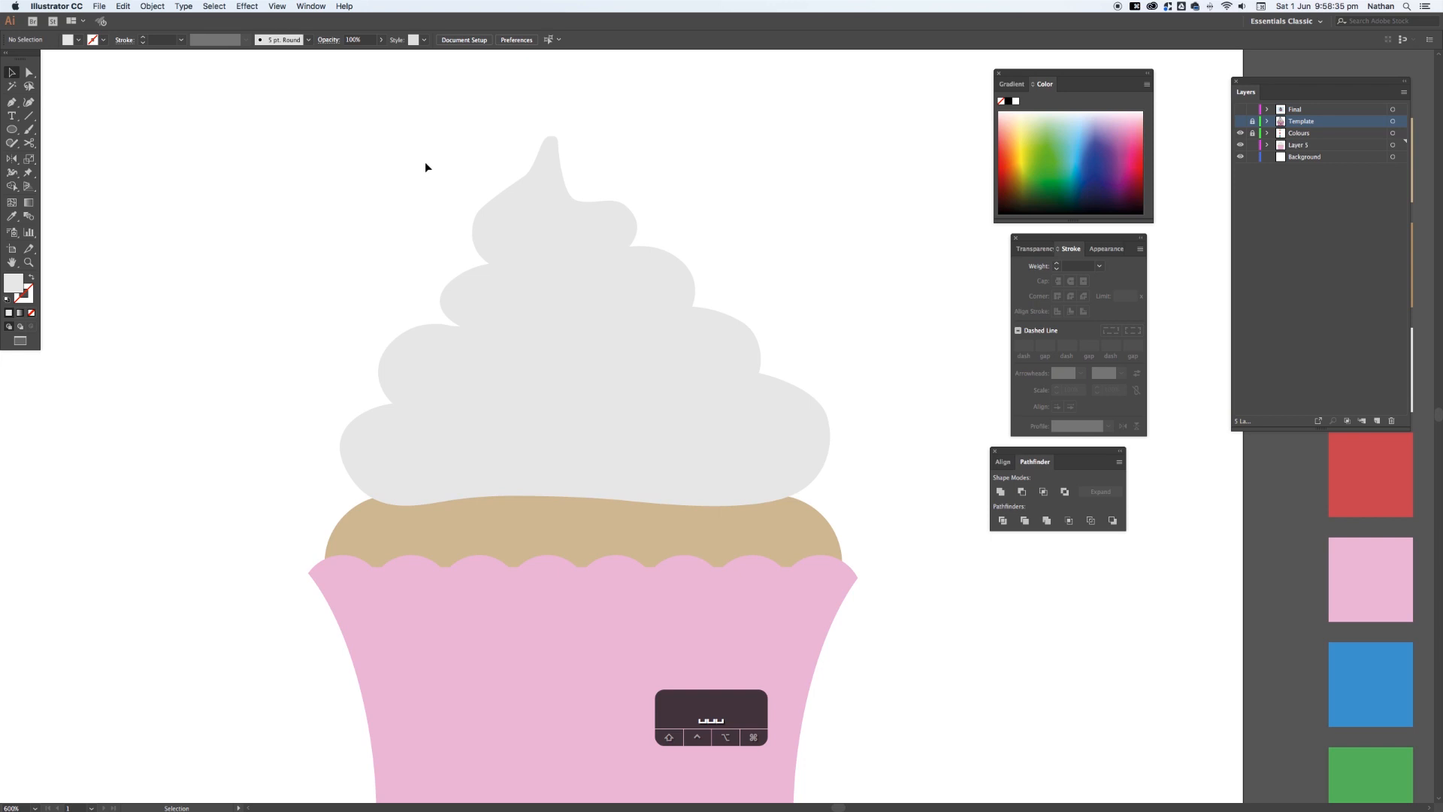
click(506, 217)
shift+click(512, 297)
shift+click(482, 384)
shift+click(516, 449)
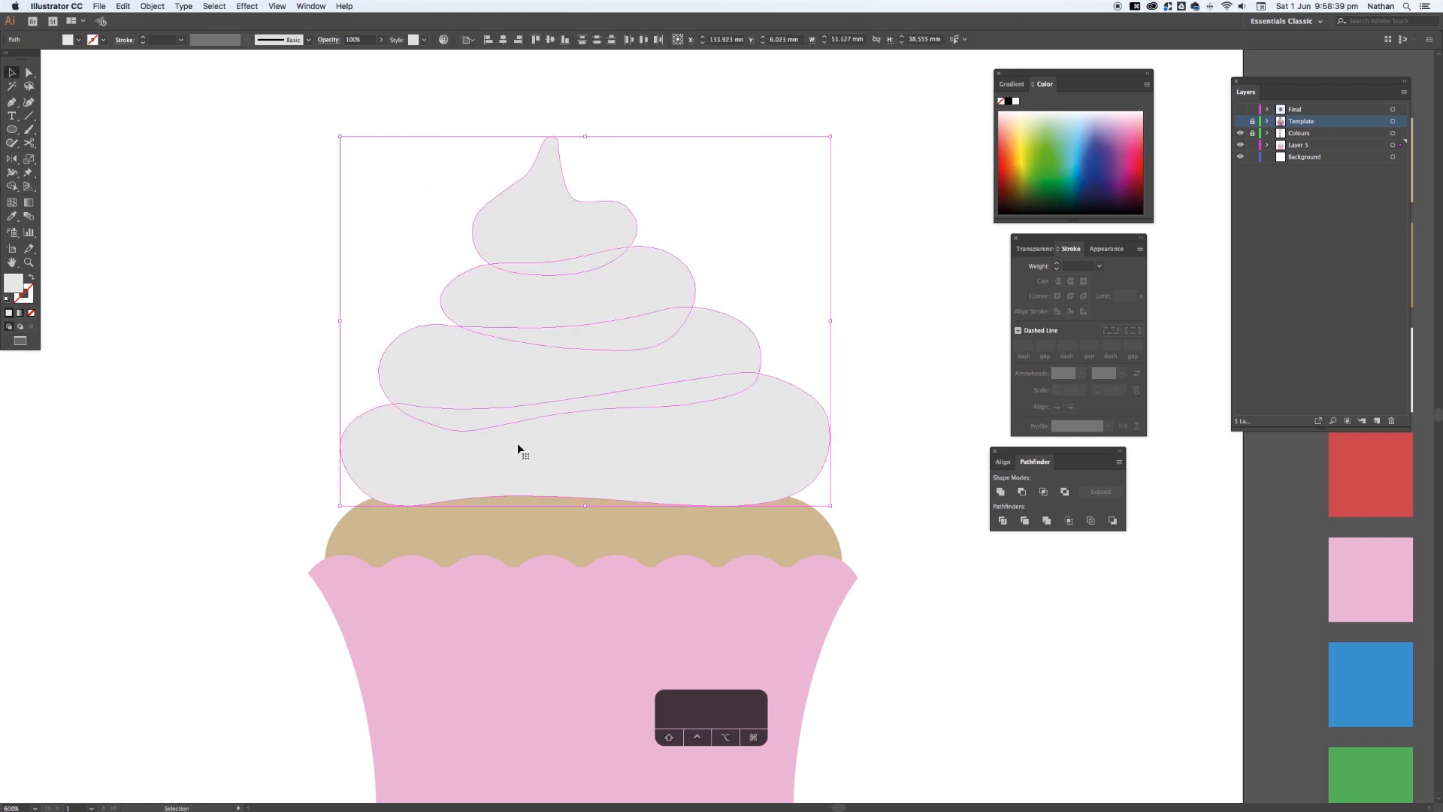
key(a)
key(cmd+c)
key(v)
key(super)
key(super+f)
key(shift+Right)
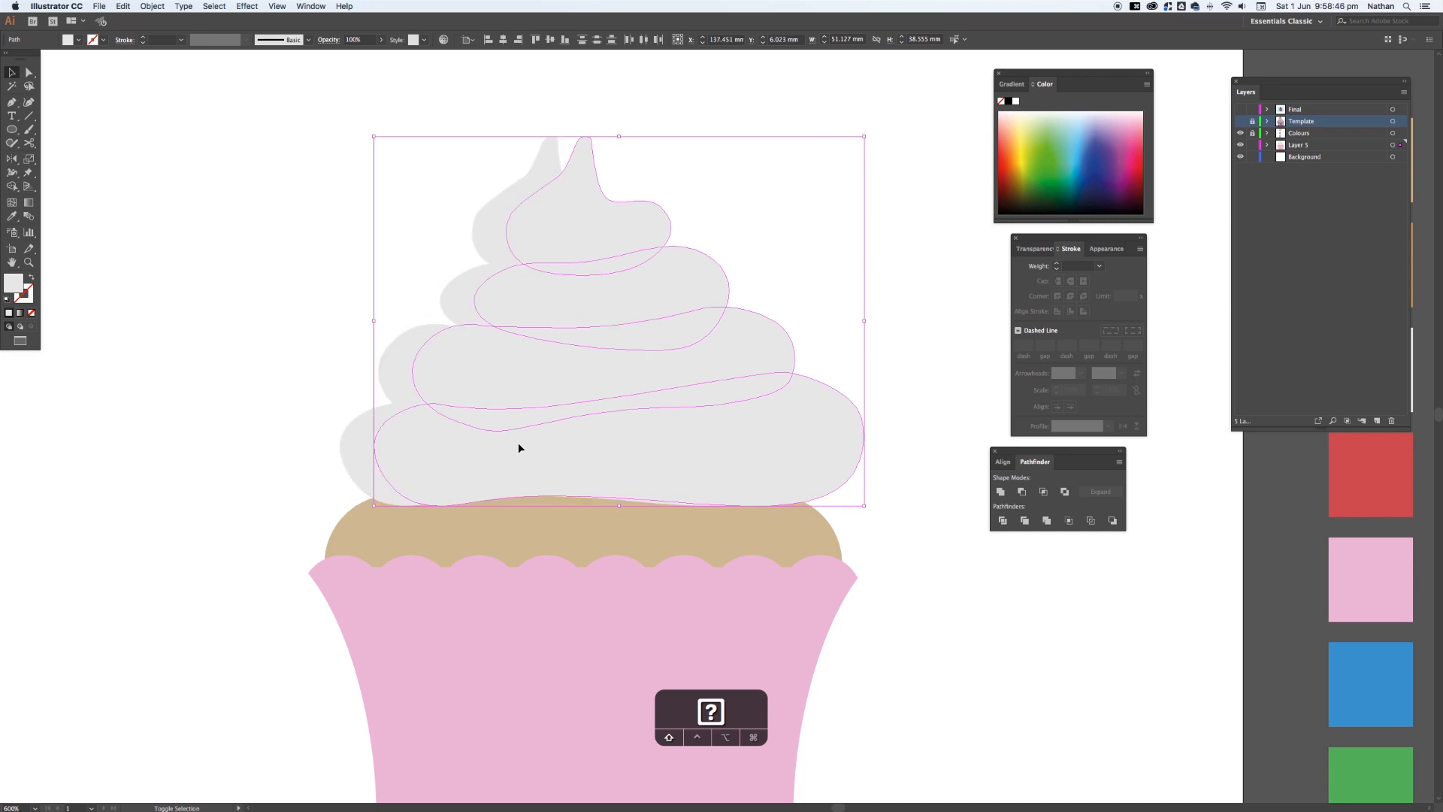
key(shift+Left)
key(shift+Right)
key(shift+Left)
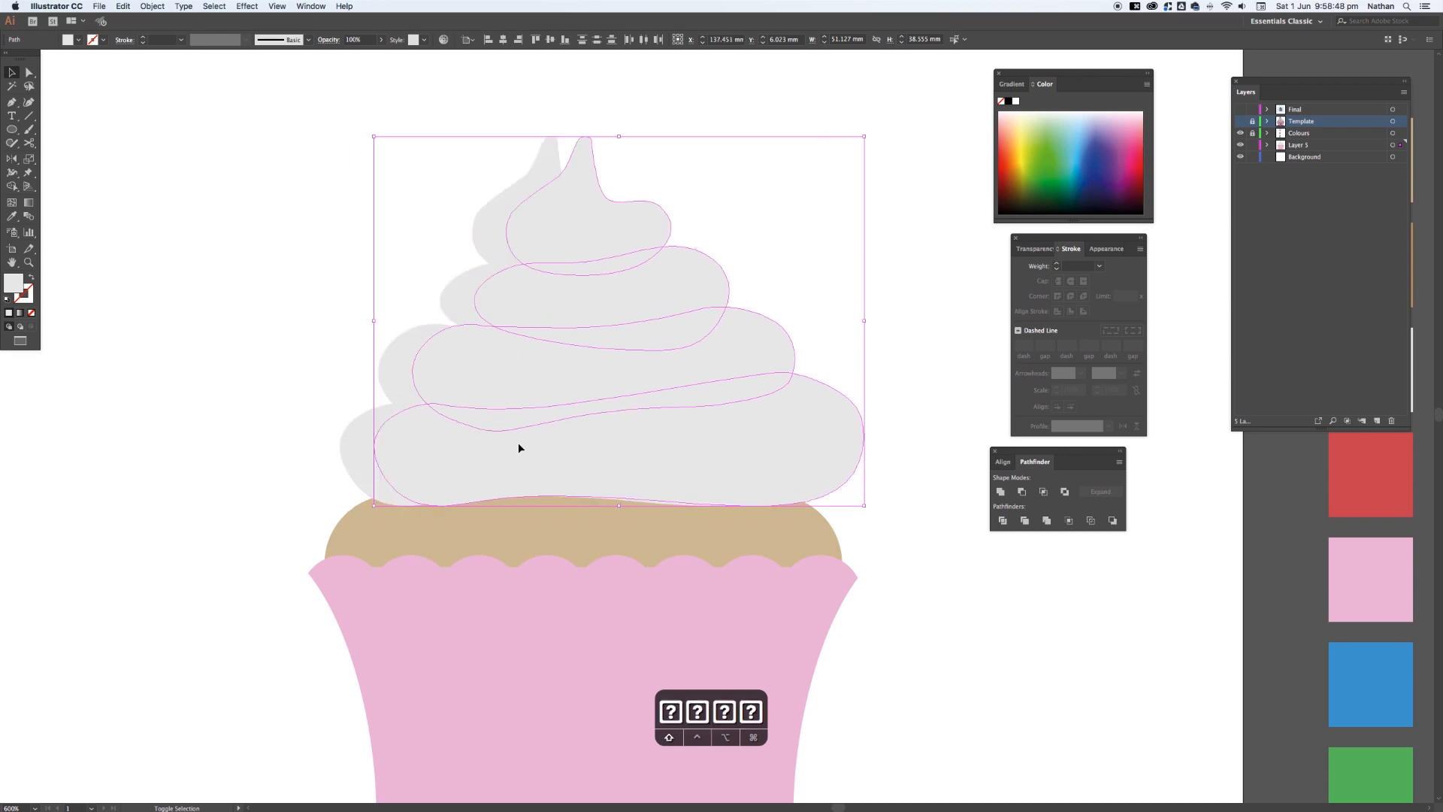
key(shift+Left)
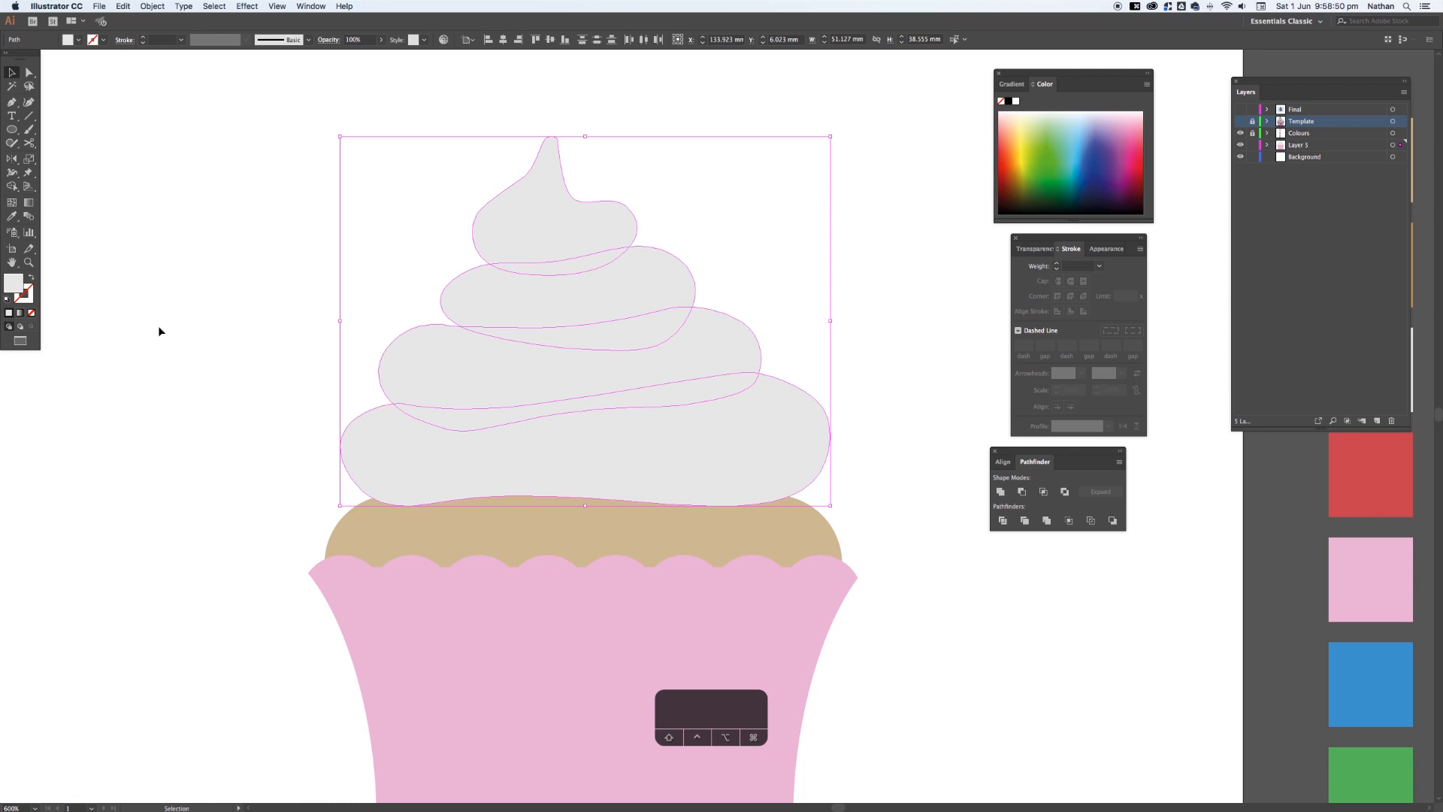
- Fill the copied frosting tiers with a dark purple and unite them into a single shape
double_click(14, 283)
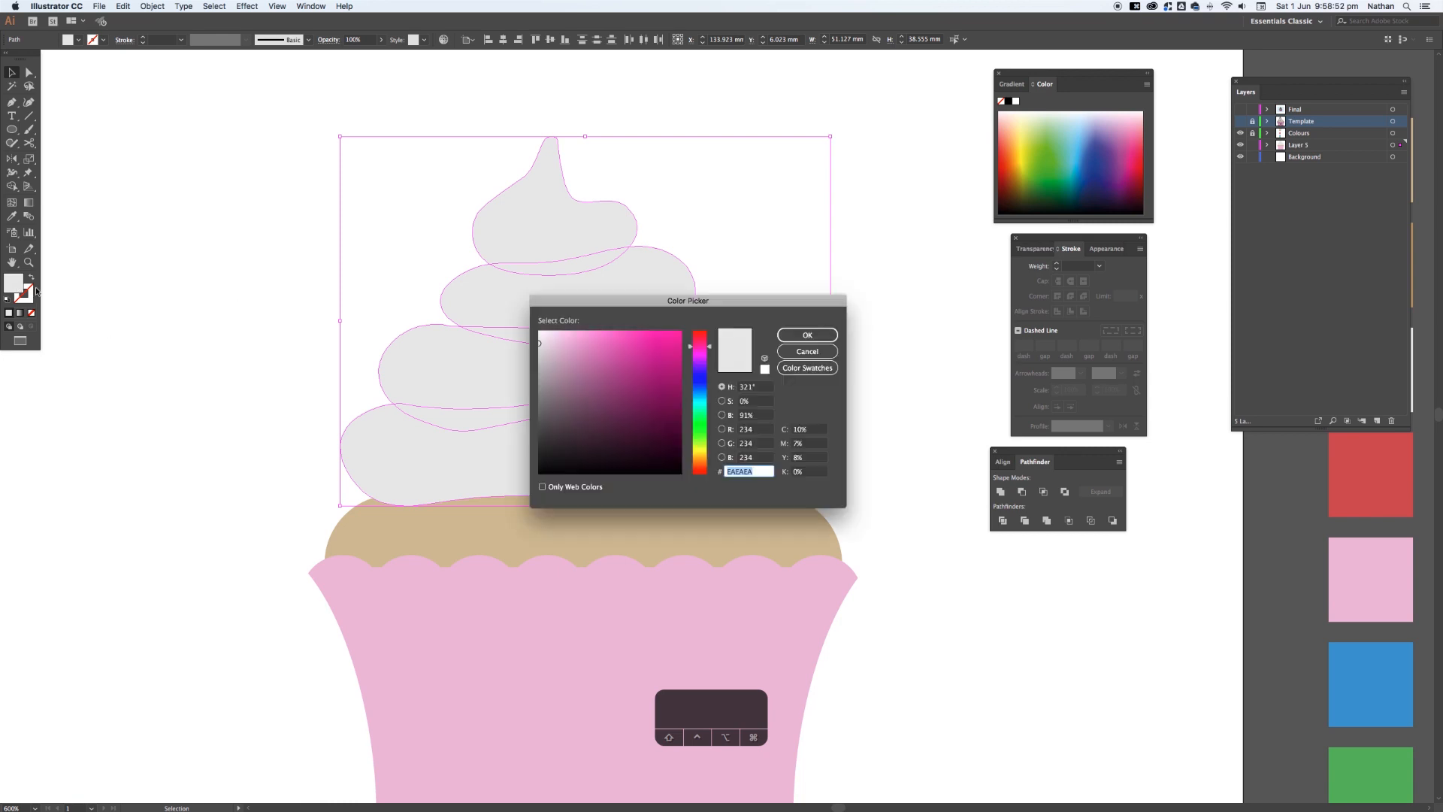
mouse_move(609, 358)
mouse_down()
mouse_move(634, 386)
mouse_move(599, 394)
mouse_up()
click(817, 331)
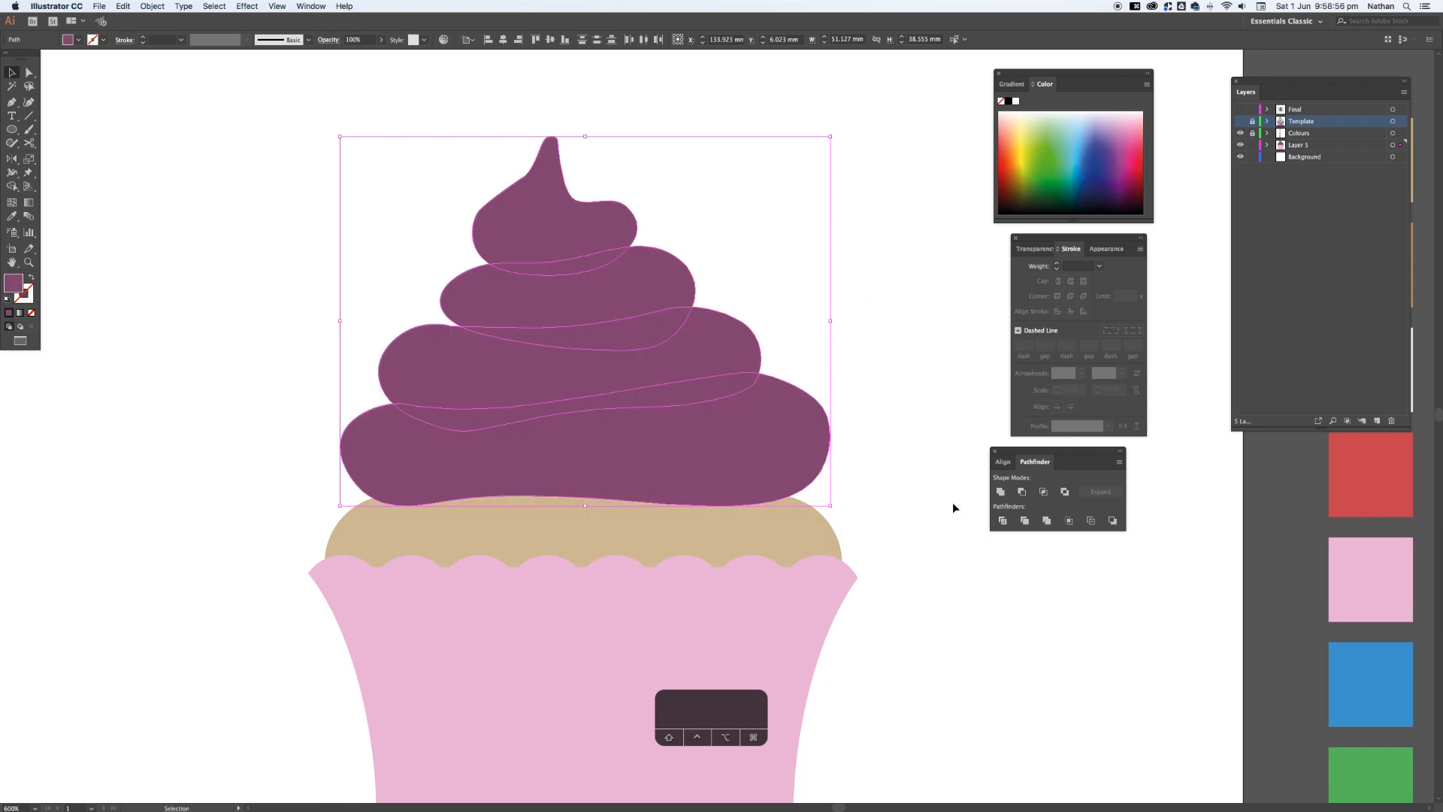
click(1001, 493)
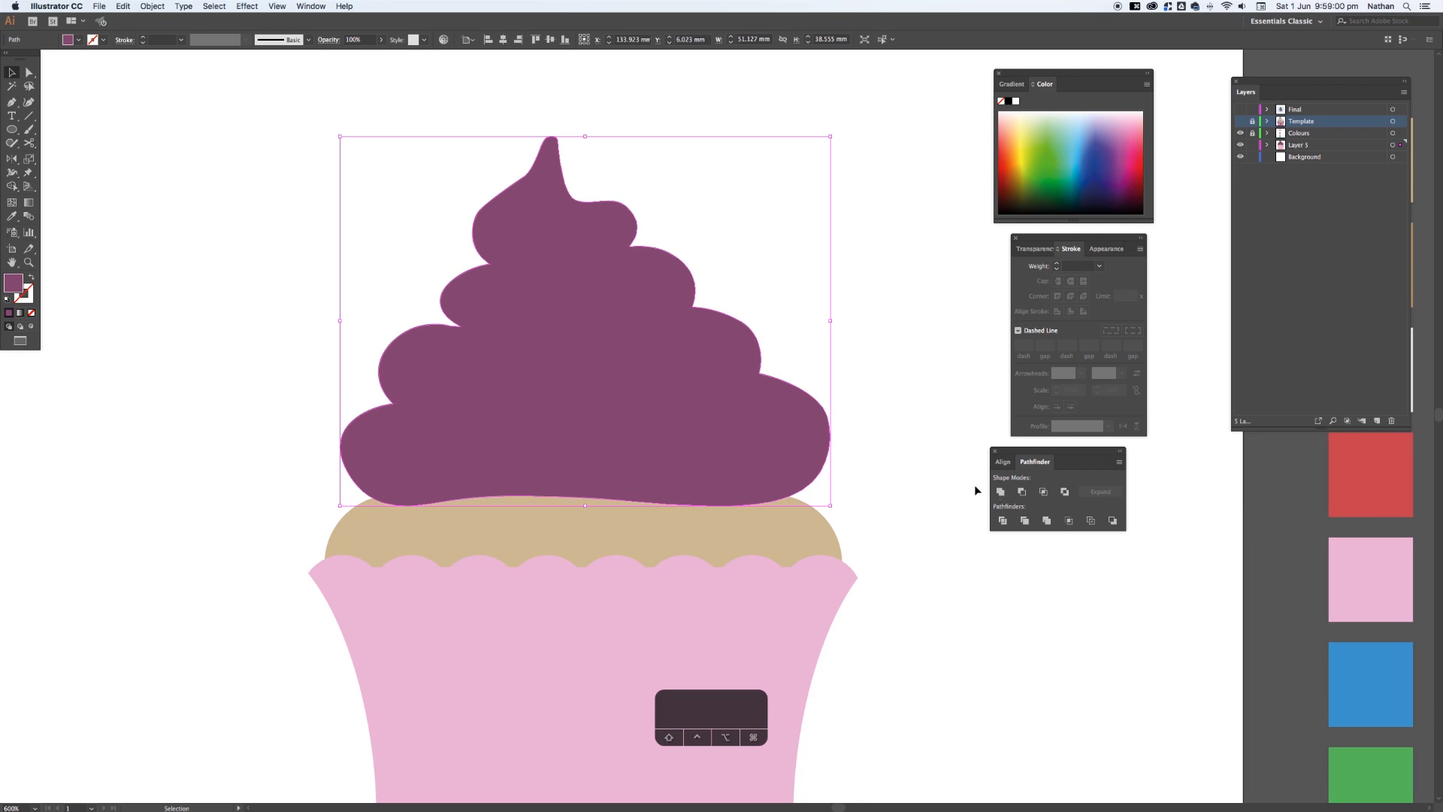
- Create an inset copy of the purple frosting shape with Offset Path at -2 mm and round joins, using the preview
click(153, 7)
mouse_move(208, 248)
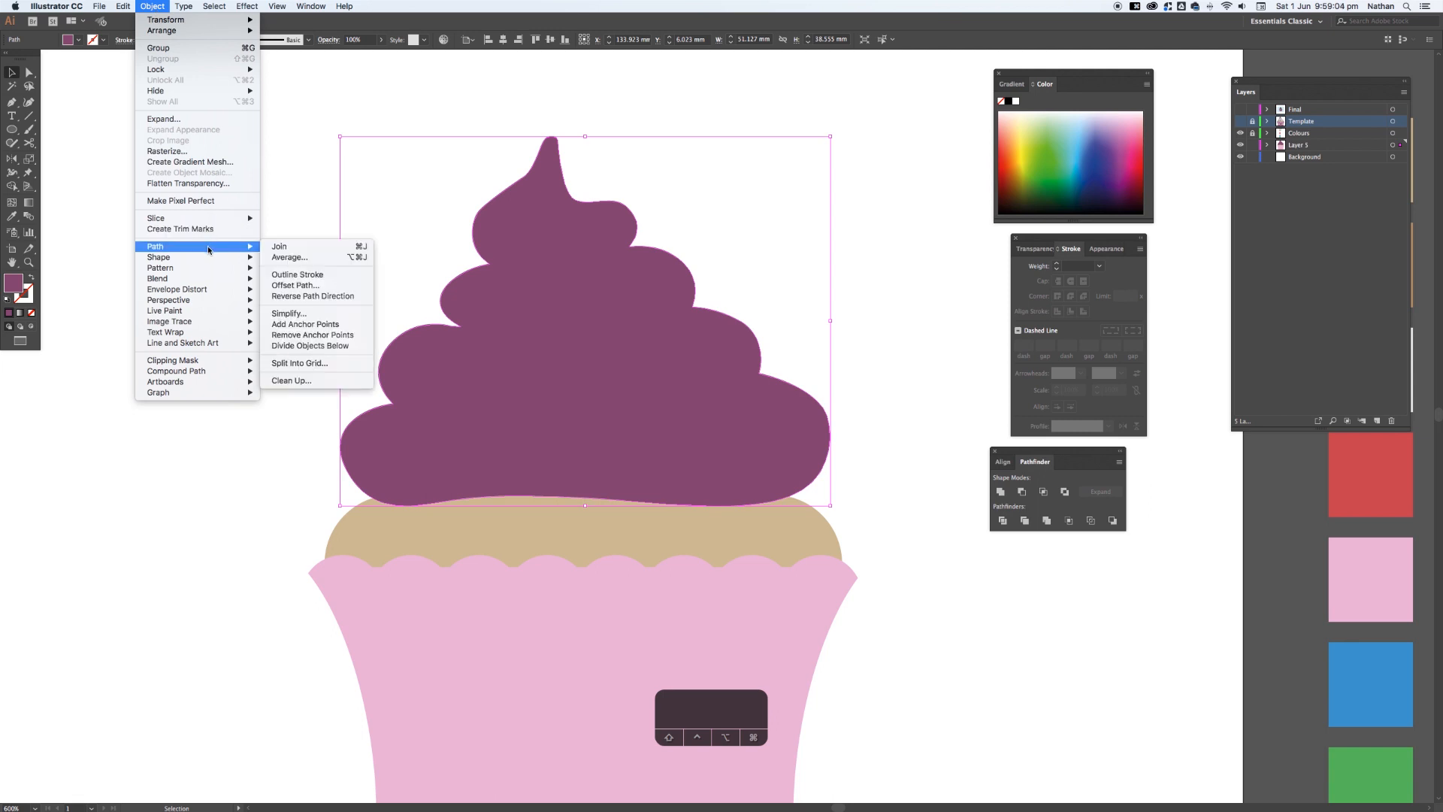
click(294, 287)
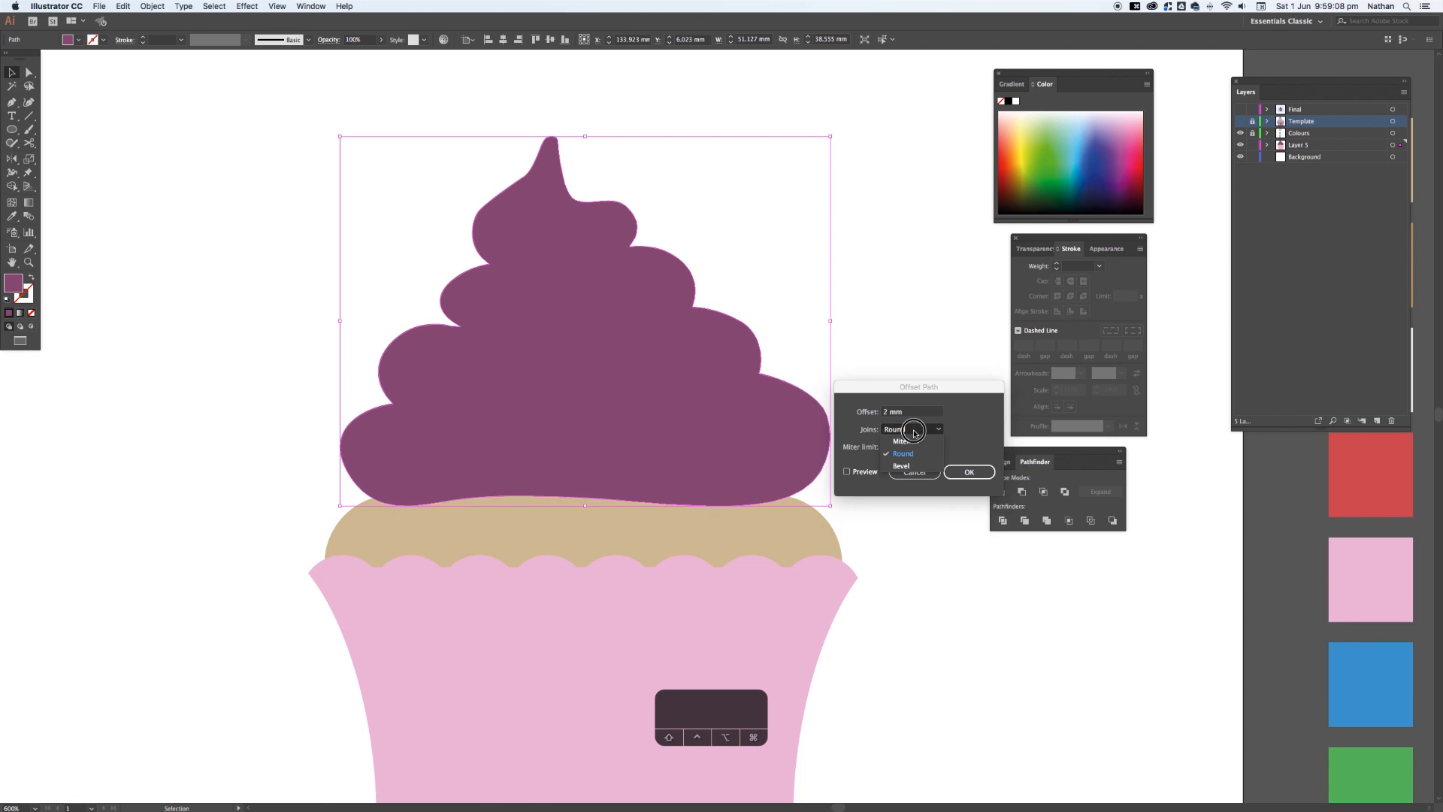
click(911, 430)
click(904, 454)
click(847, 471)
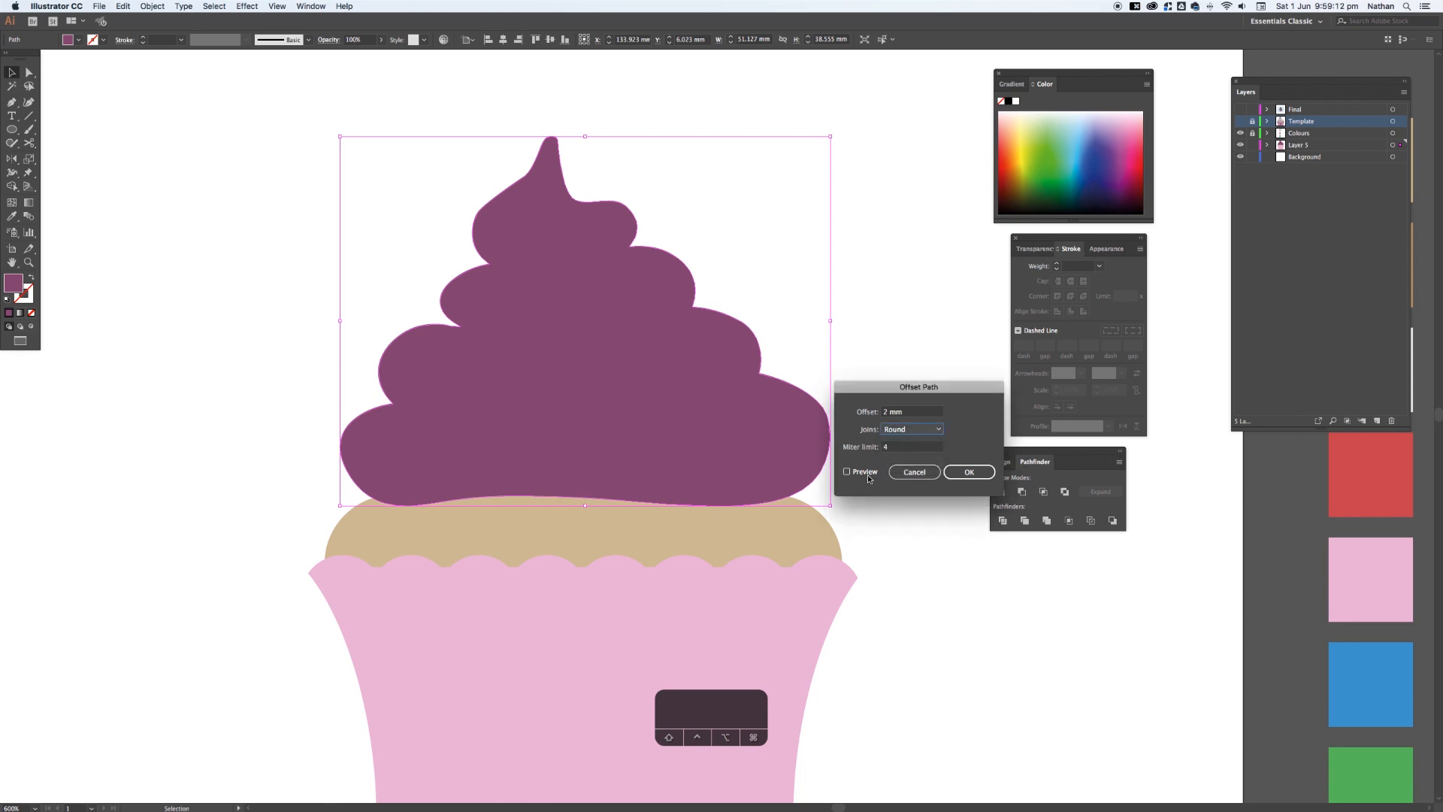
click(917, 413)
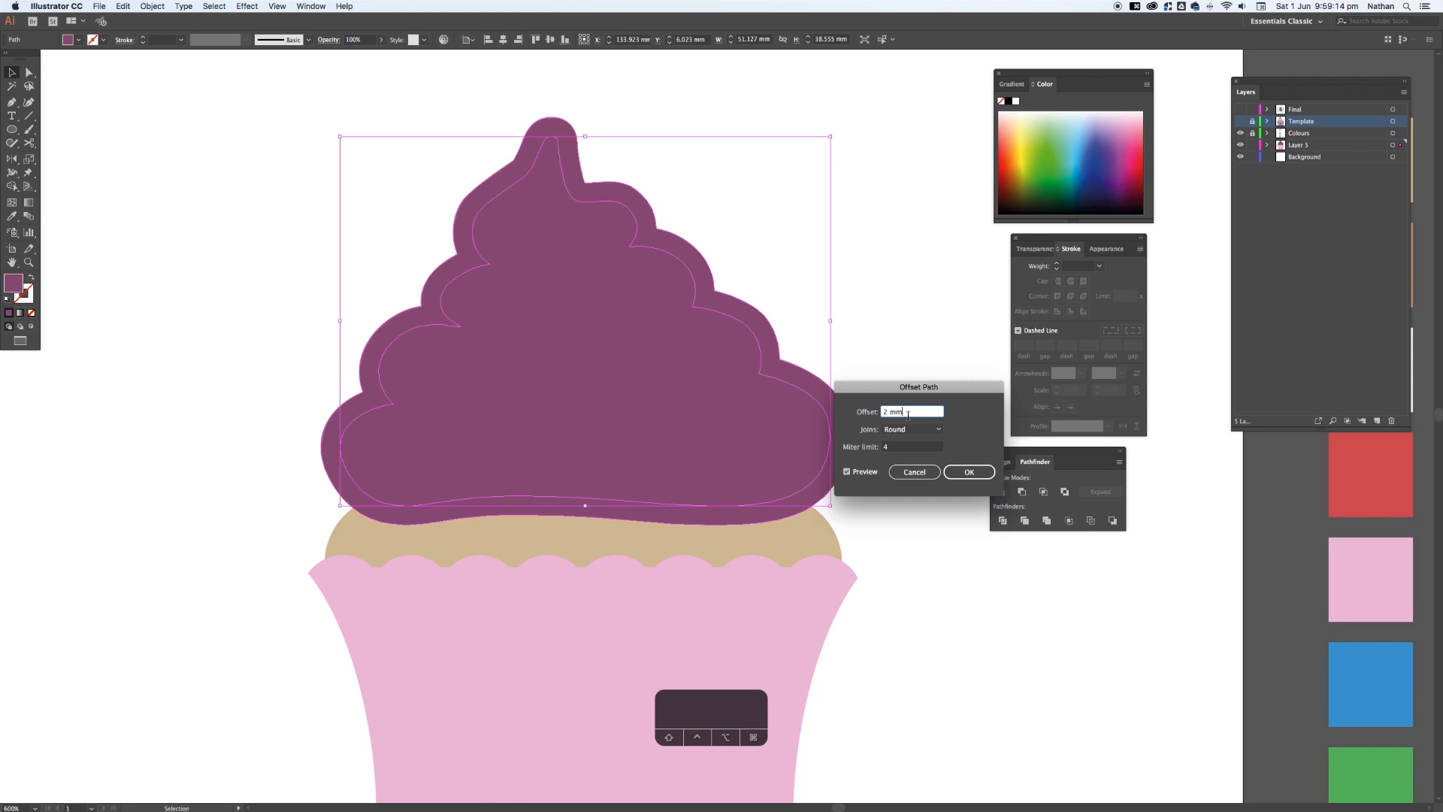
key(Down)
key(Down)
key(Down)
key(Down)
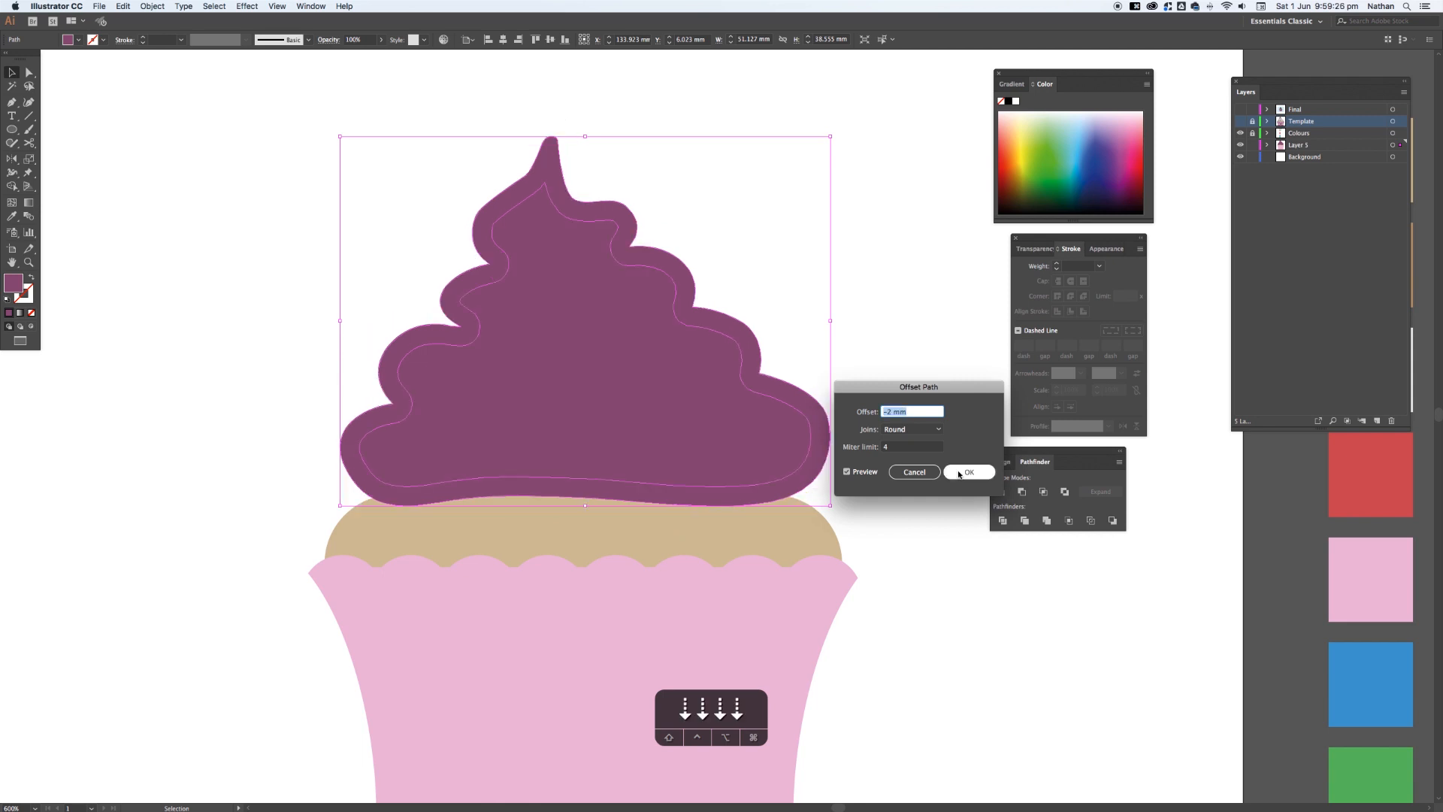
click(968, 472)
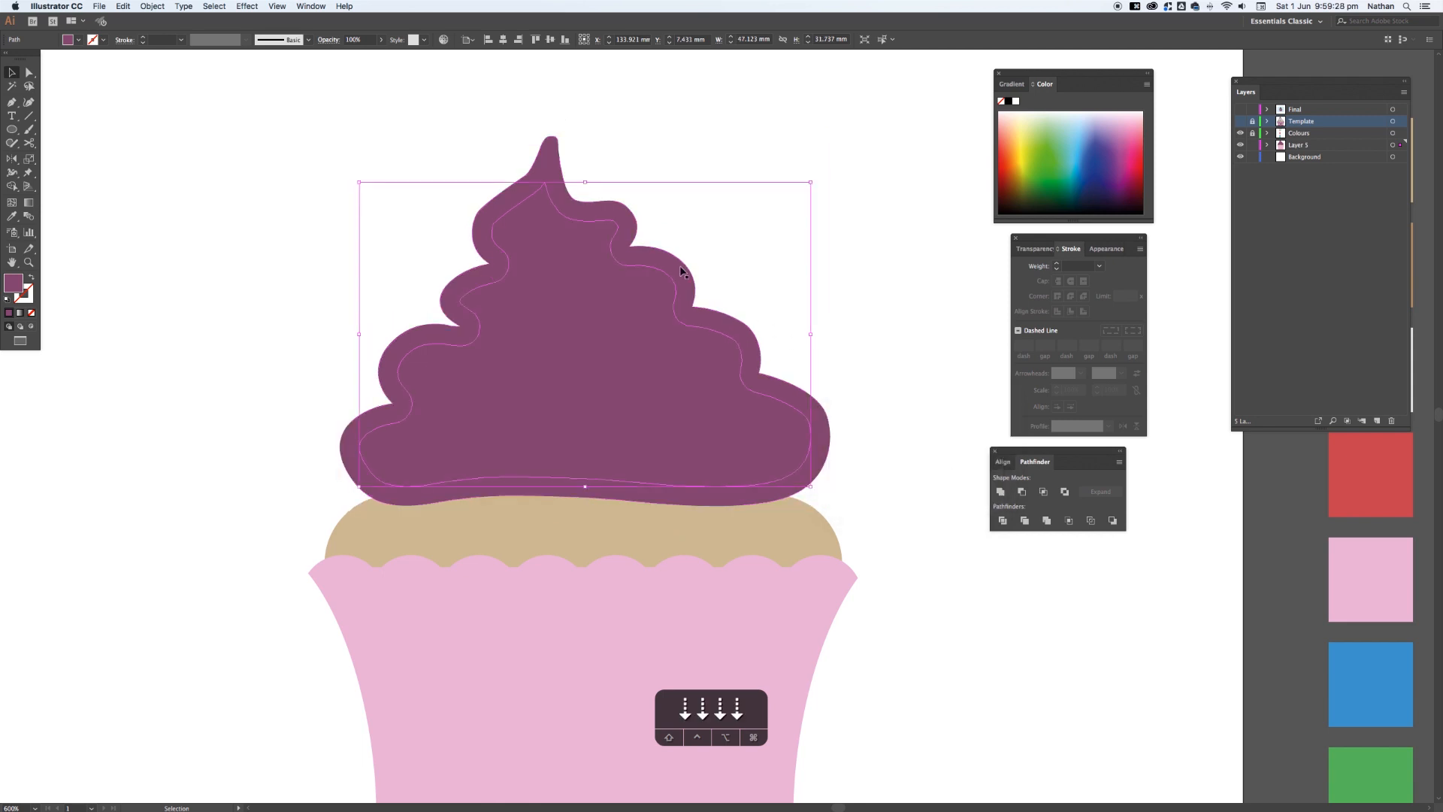
- Nudge the inset copy left and slightly up over the purple frosting shape and fill it with dark blue
key(shift+Left)
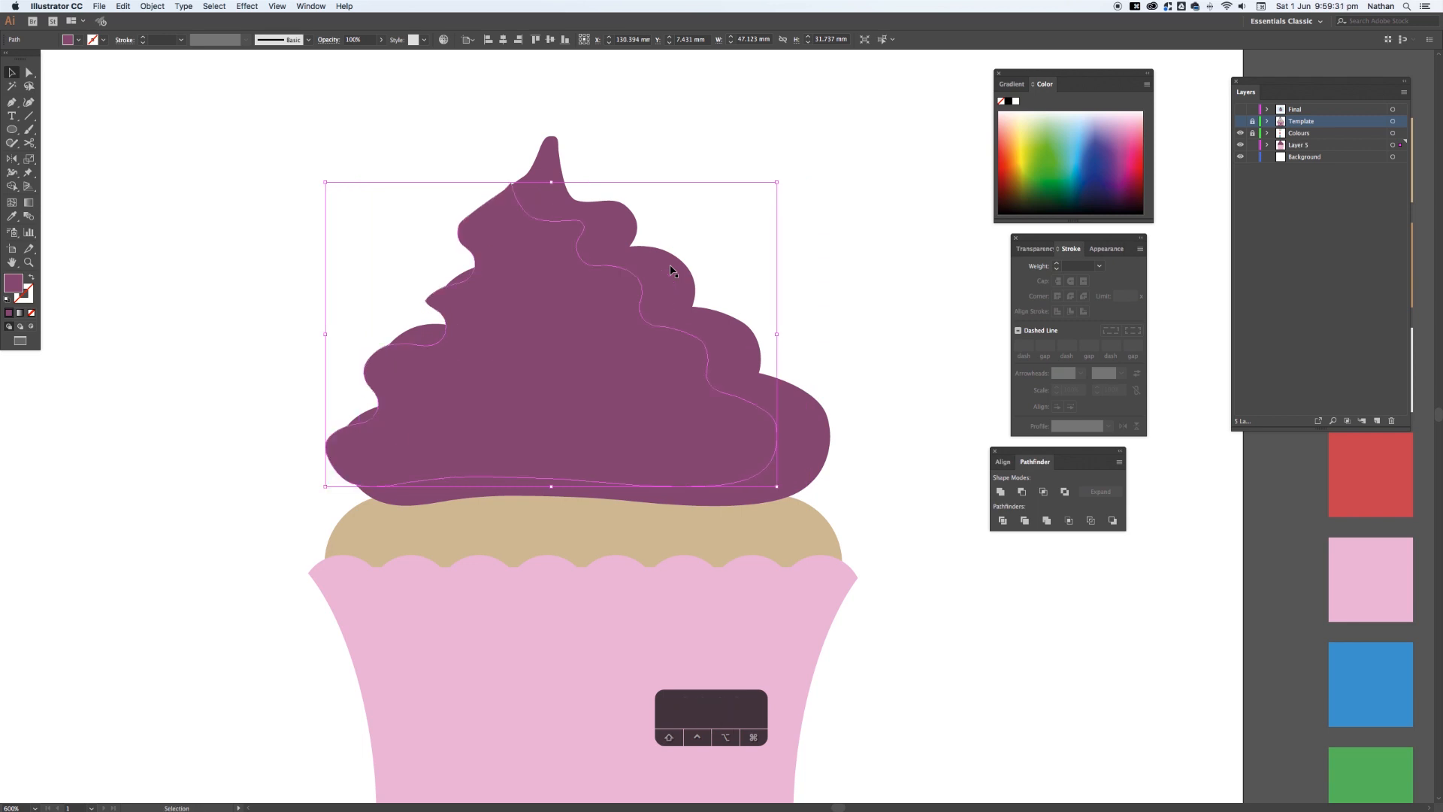
key(Up)
key(Left)
key(Up)
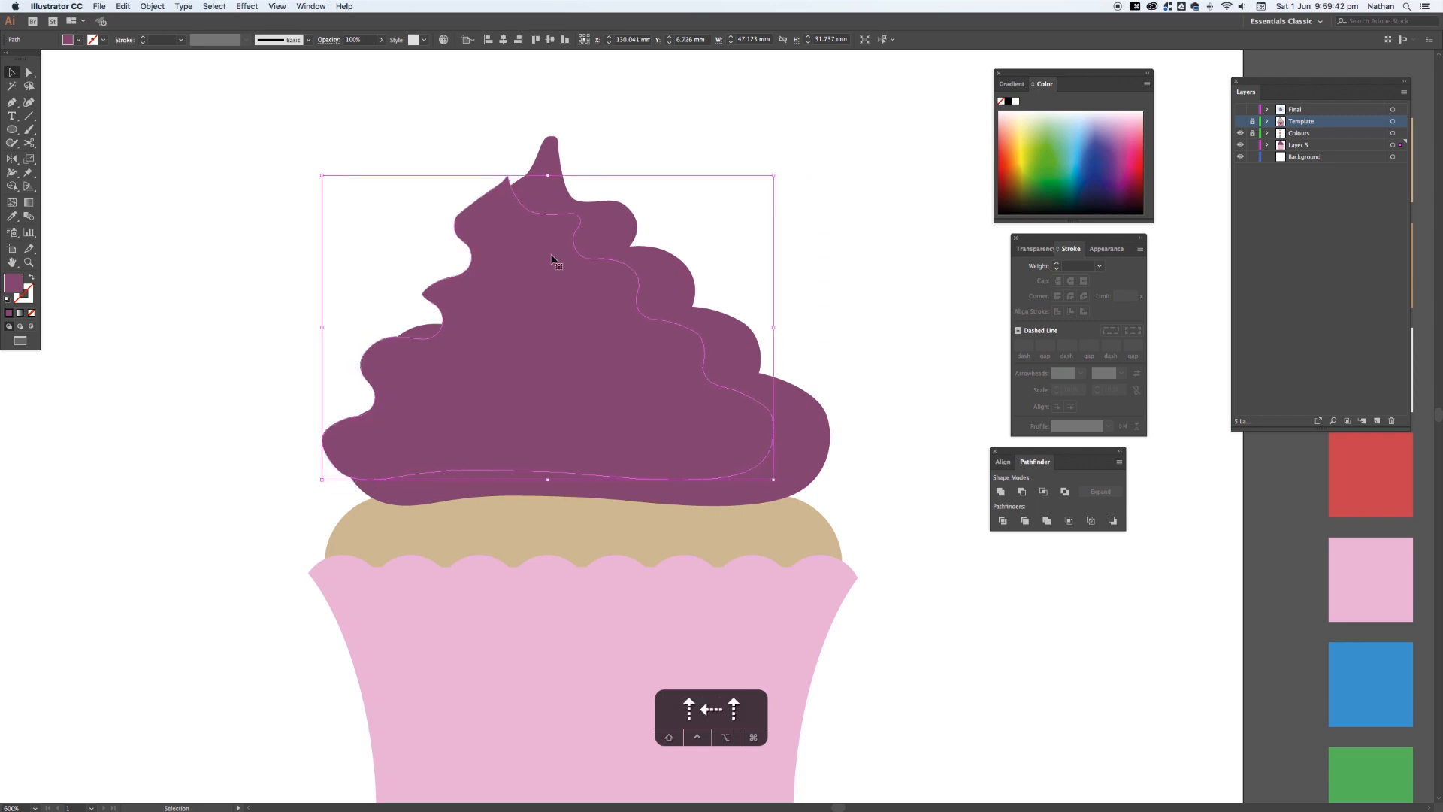
double_click(12, 283)
click(699, 379)
click(644, 371)
click(819, 335)
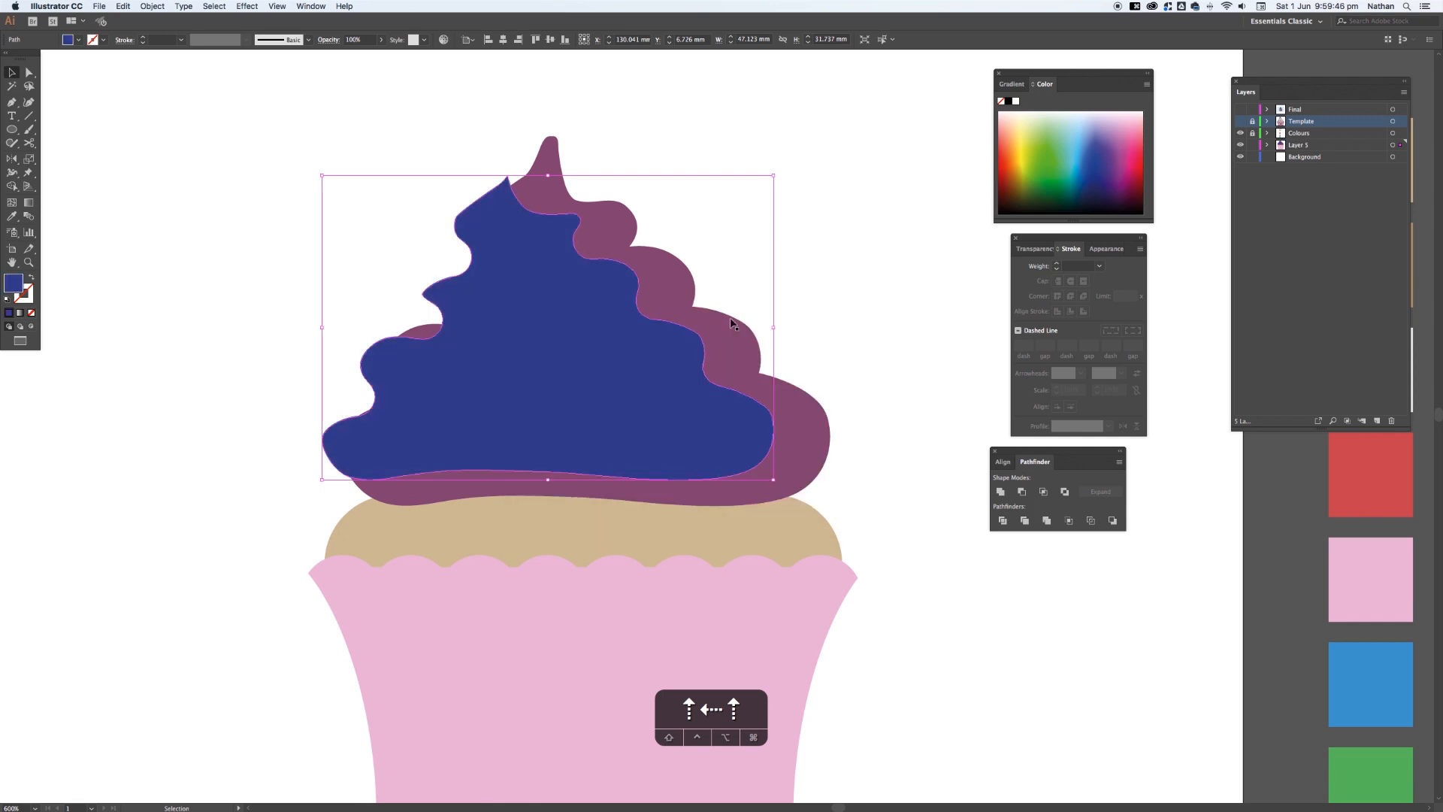
- Subtract the blue shape from the purple frosting shape with Minus Front and delete the leftover slivers along the left edge
shift+click(685, 299)
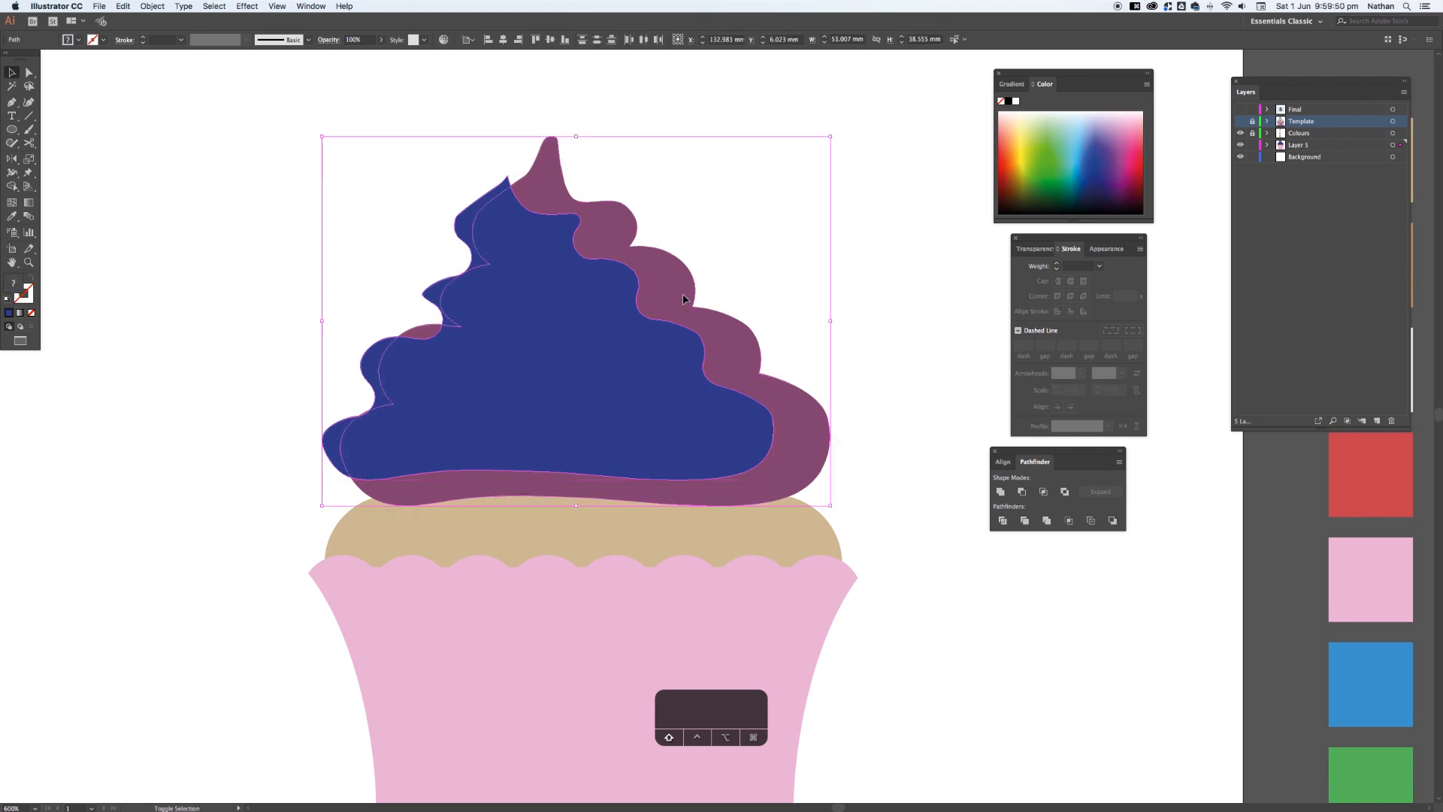
click(1021, 492)
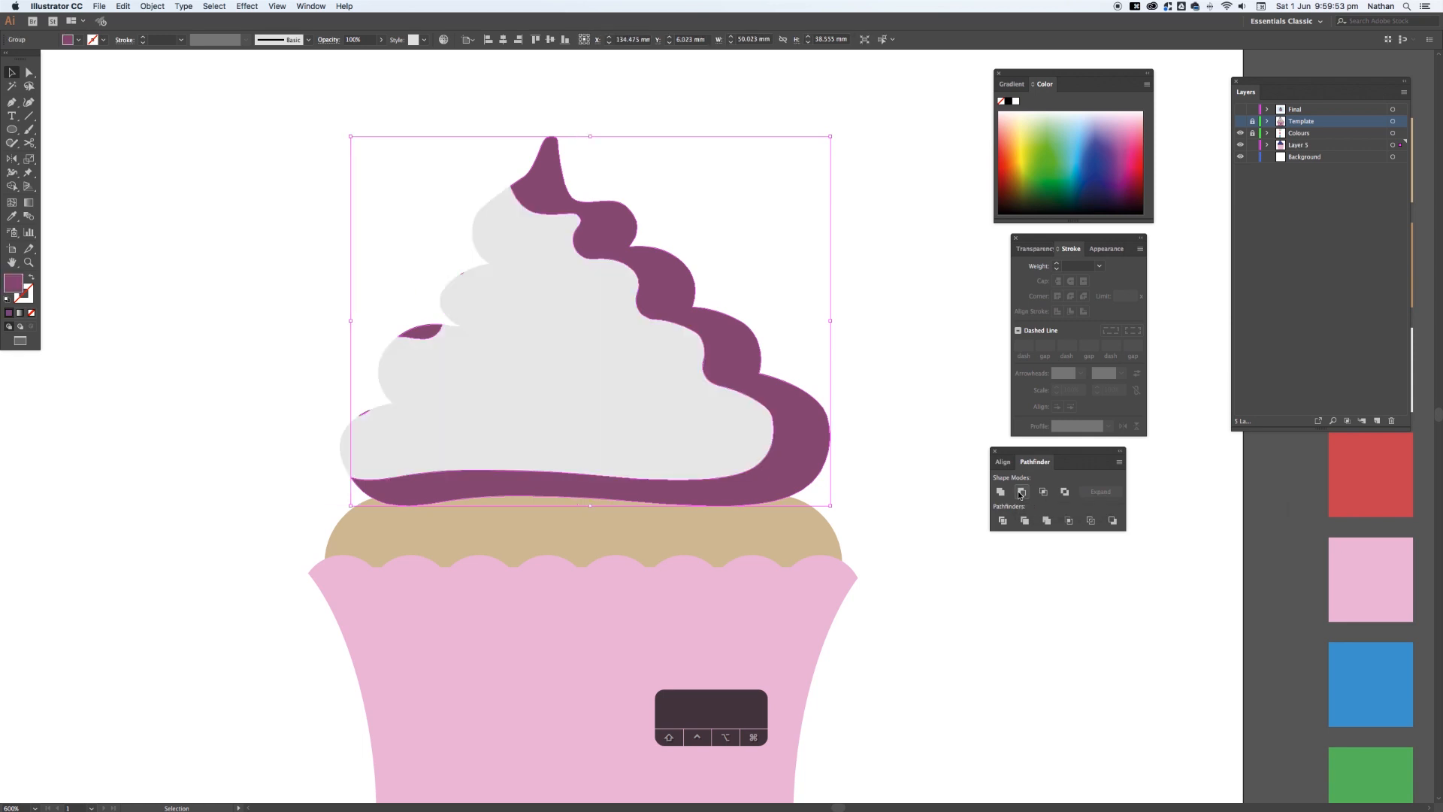
key(a)
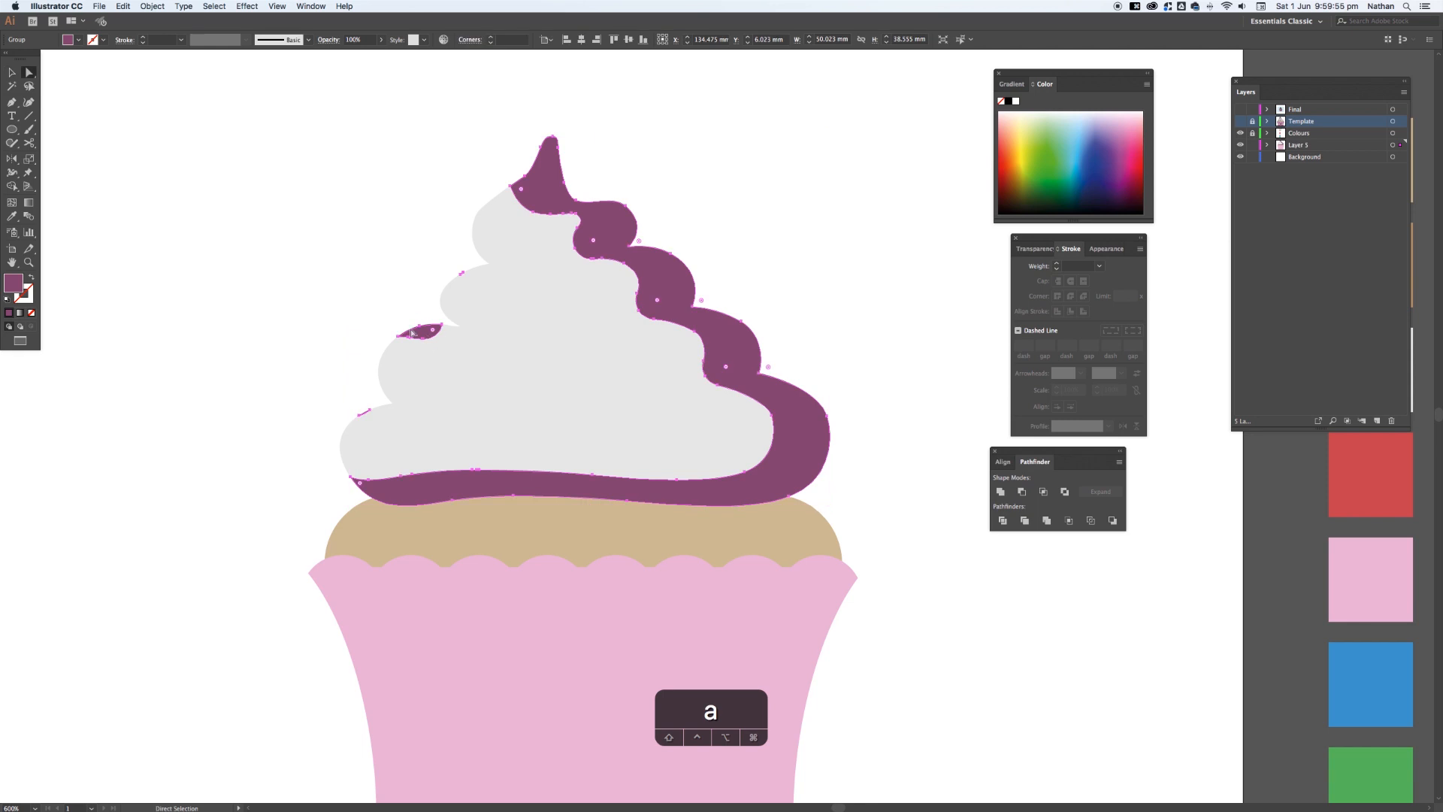
click(414, 330)
key(BackSpace)
key(BackSpace)
click(369, 419)
key(BackSpace)
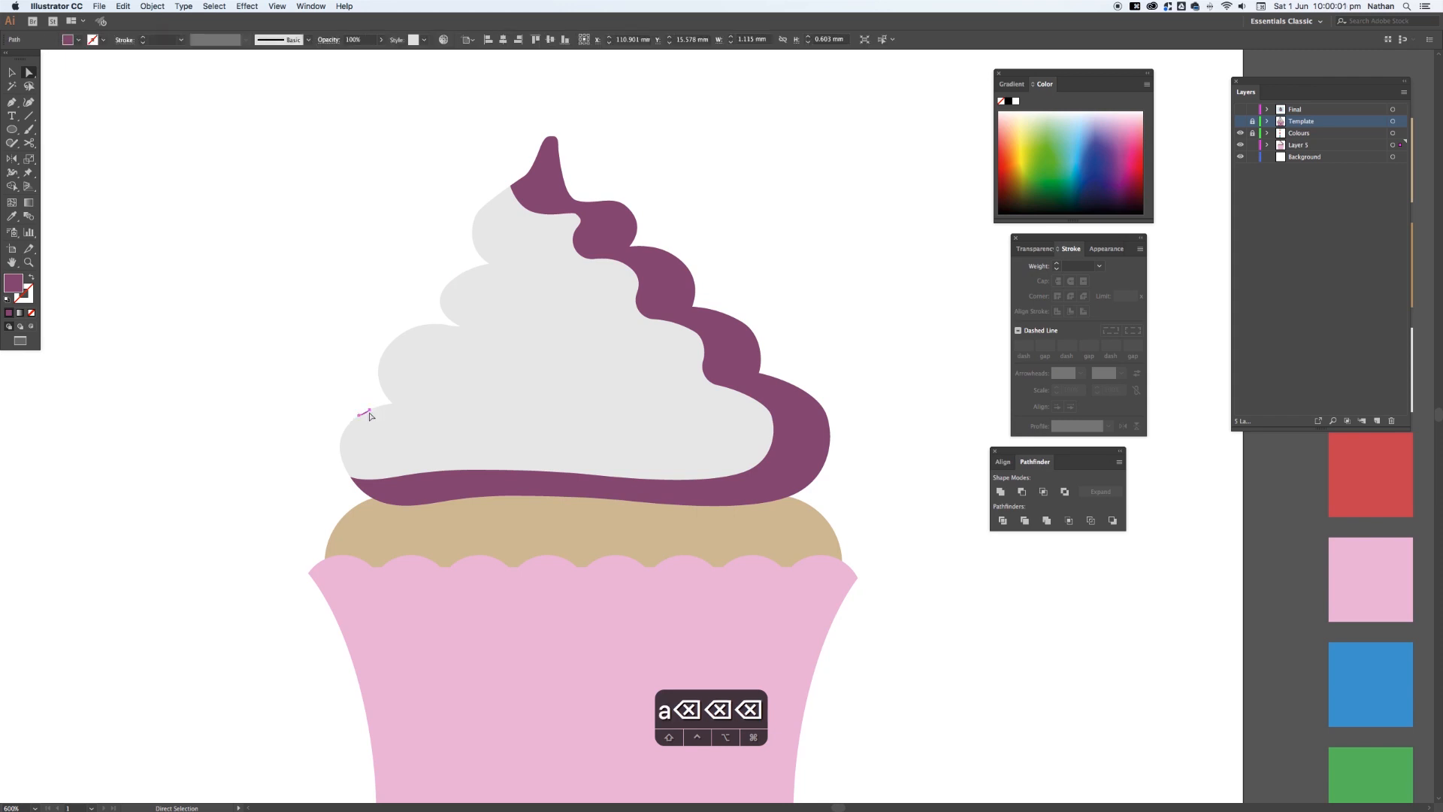
key(BackSpace)
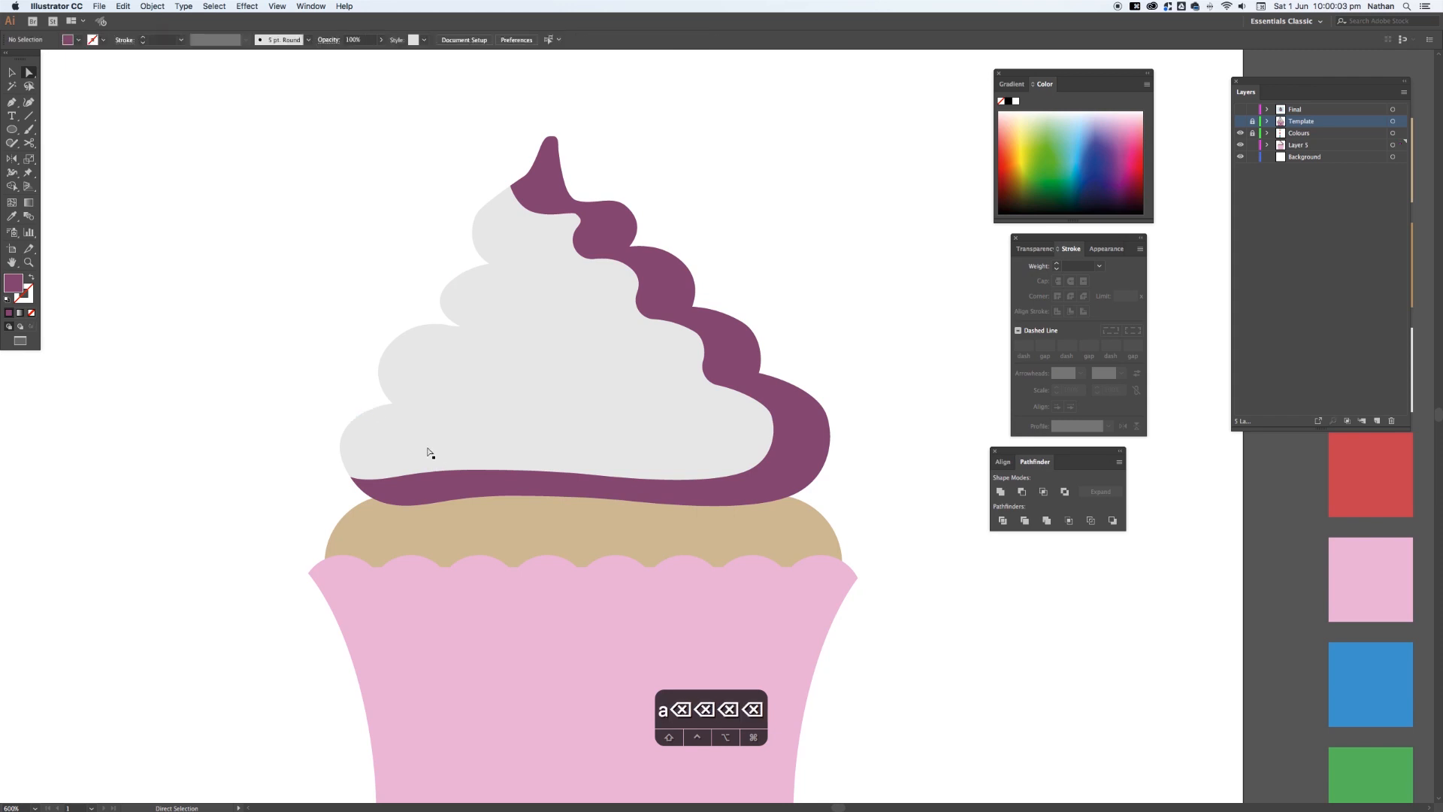
- Sample the frosting's light grey onto the purple shadow shape, darken that fill slightly and deselect it
key(v)
click(684, 324)
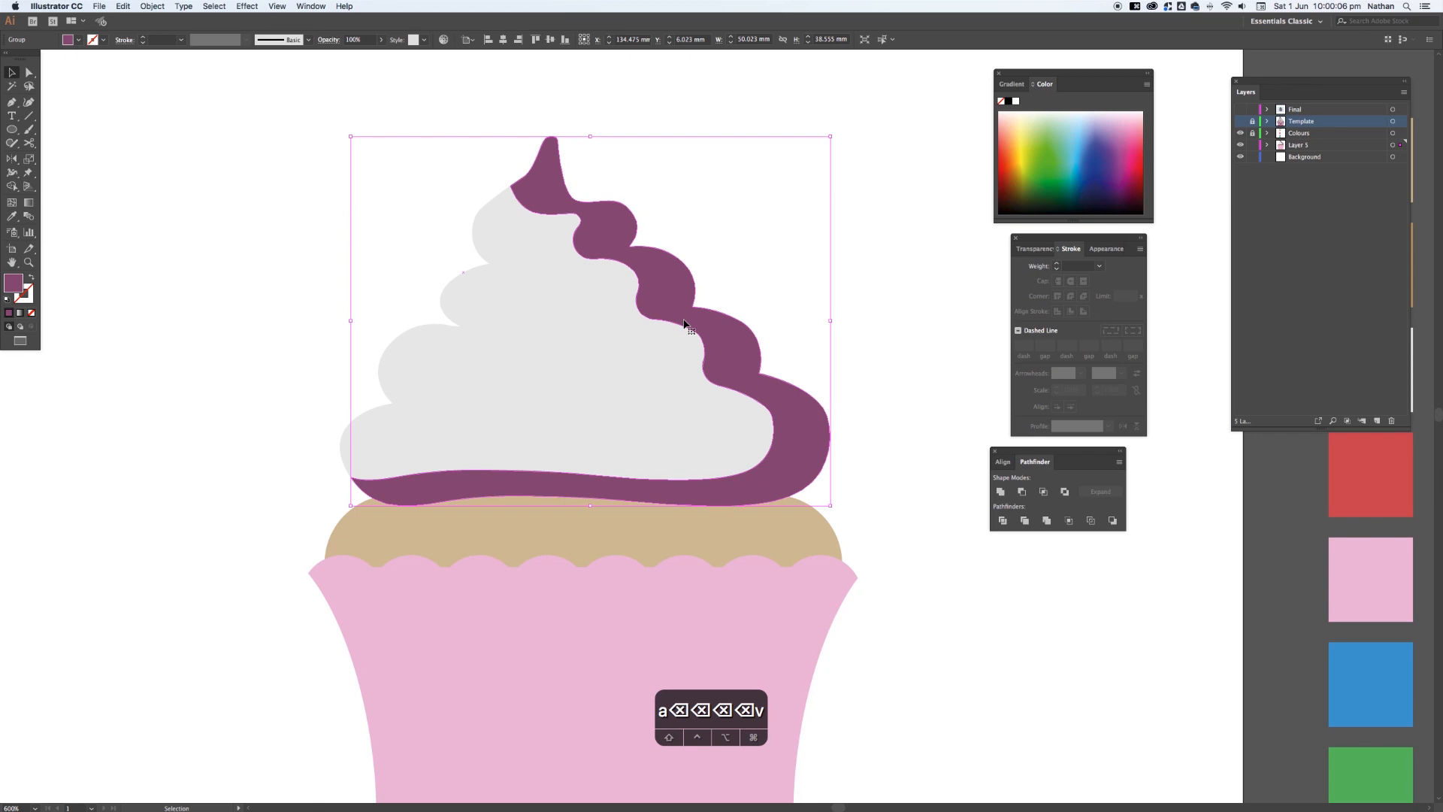
key(i)
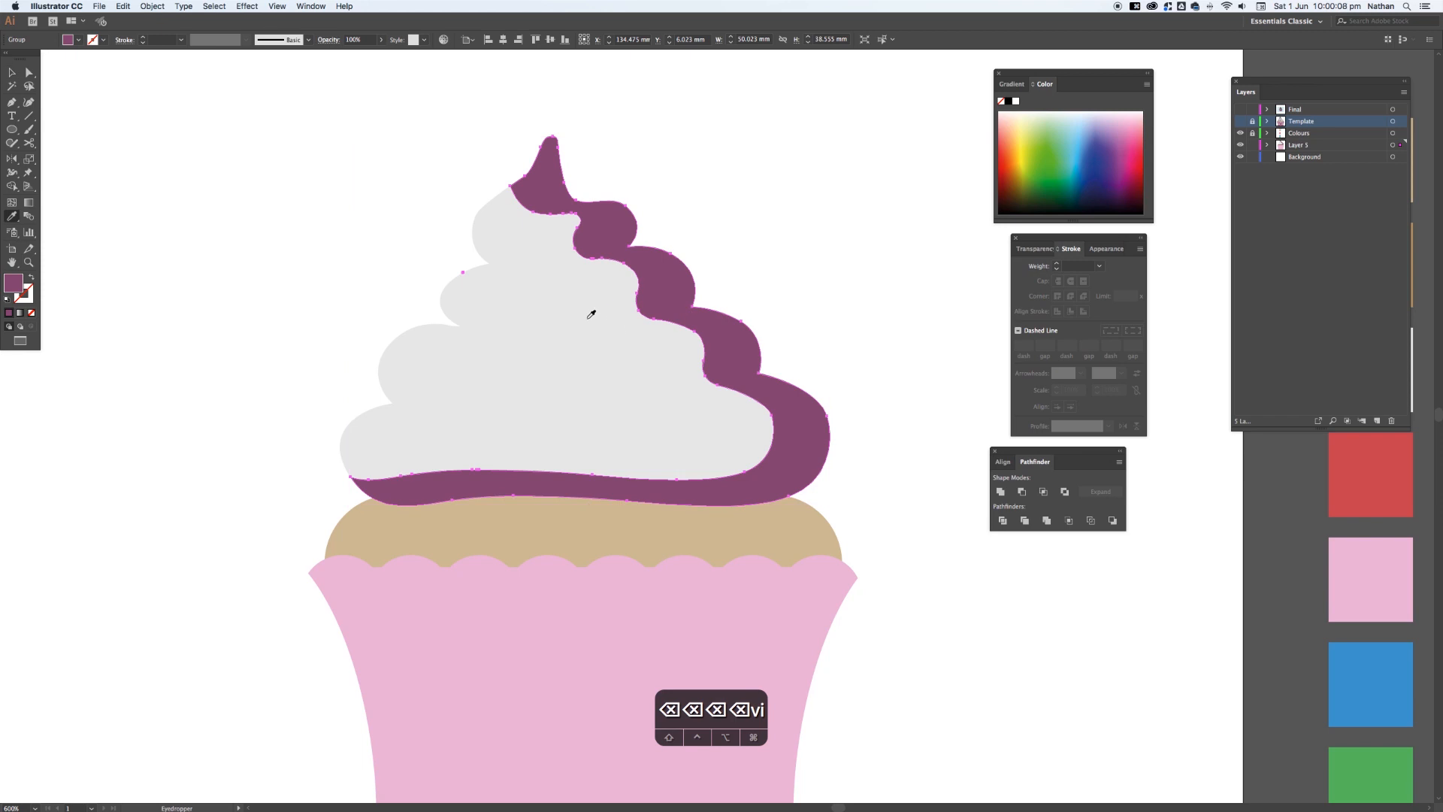
click(588, 314)
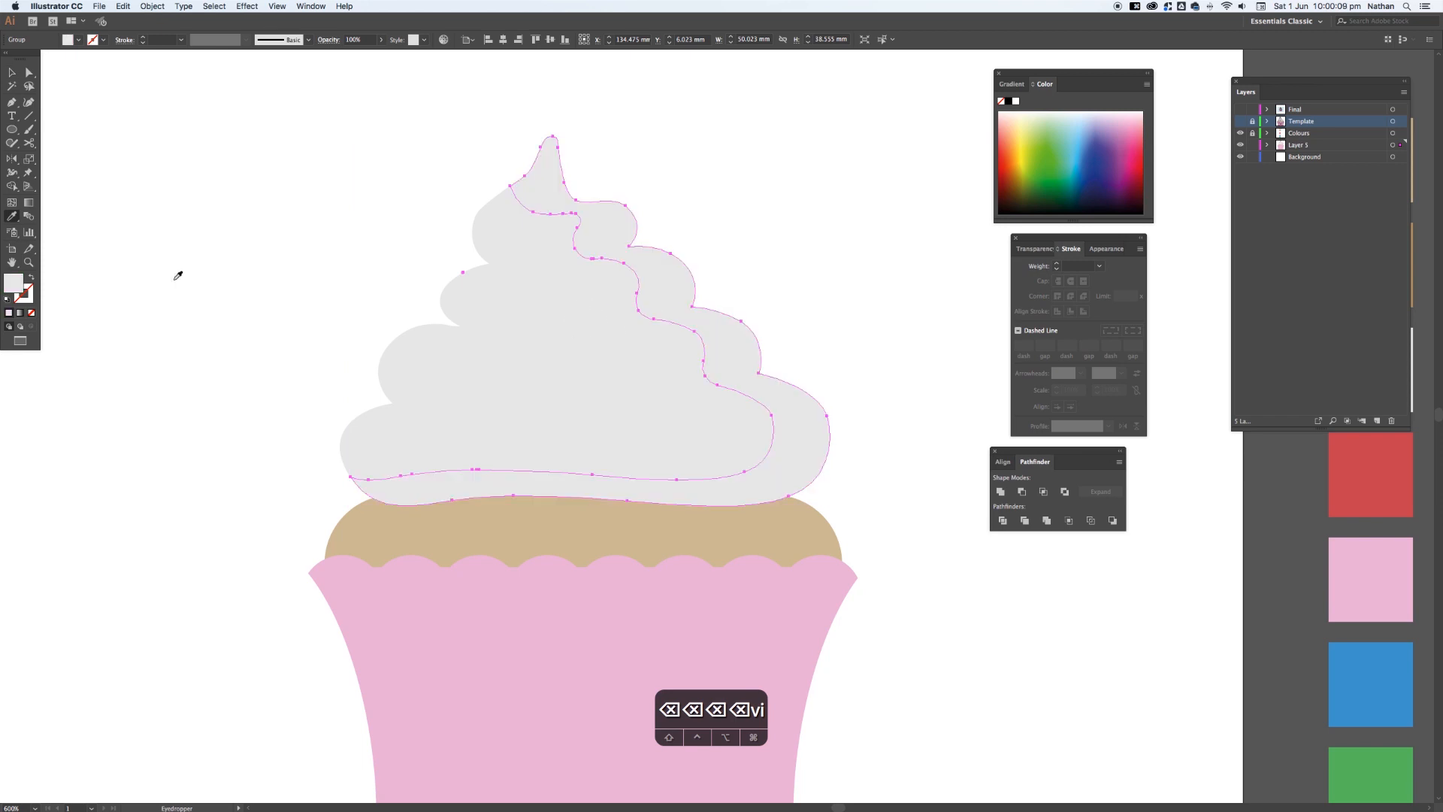
double_click(17, 290)
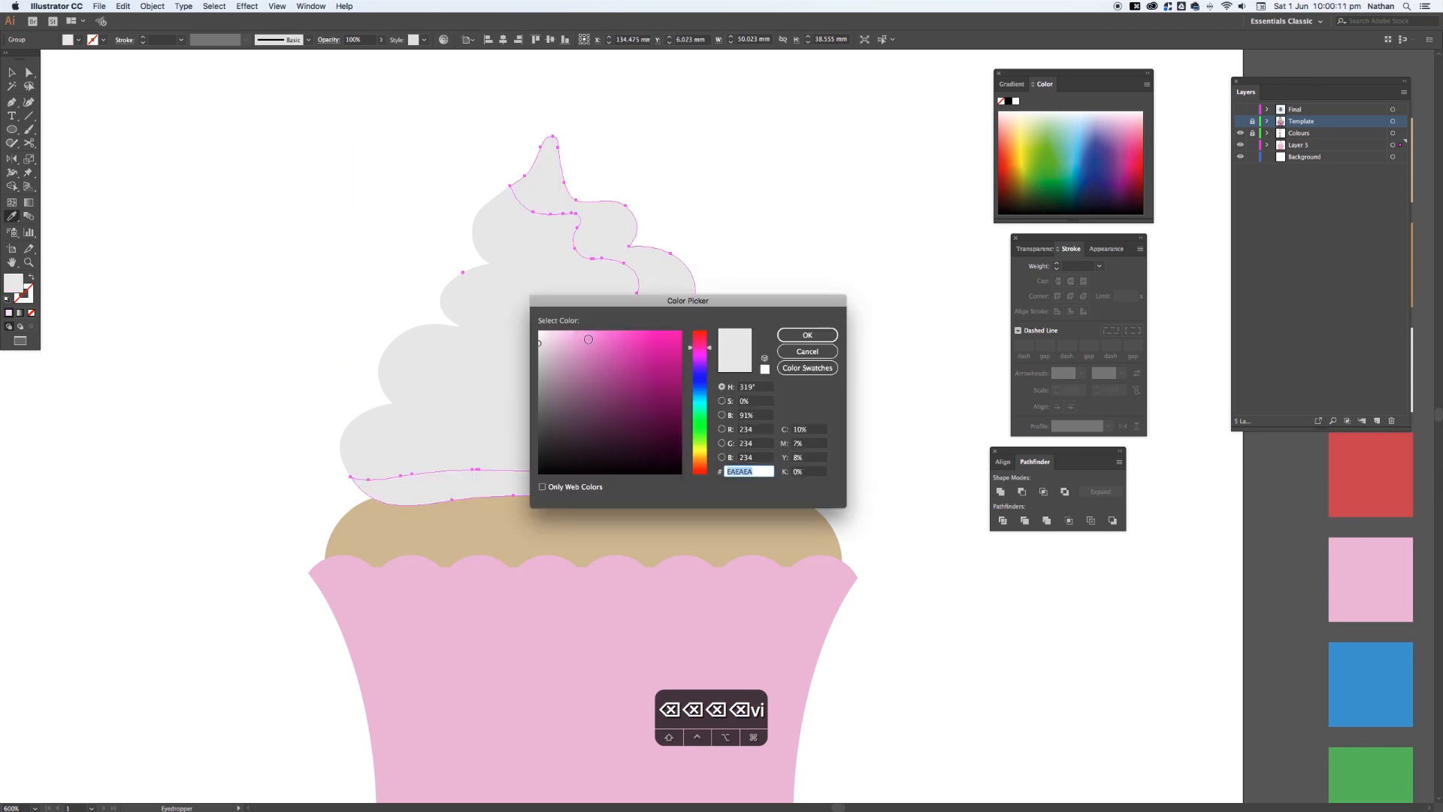
click(539, 349)
click(805, 335)
key(v)
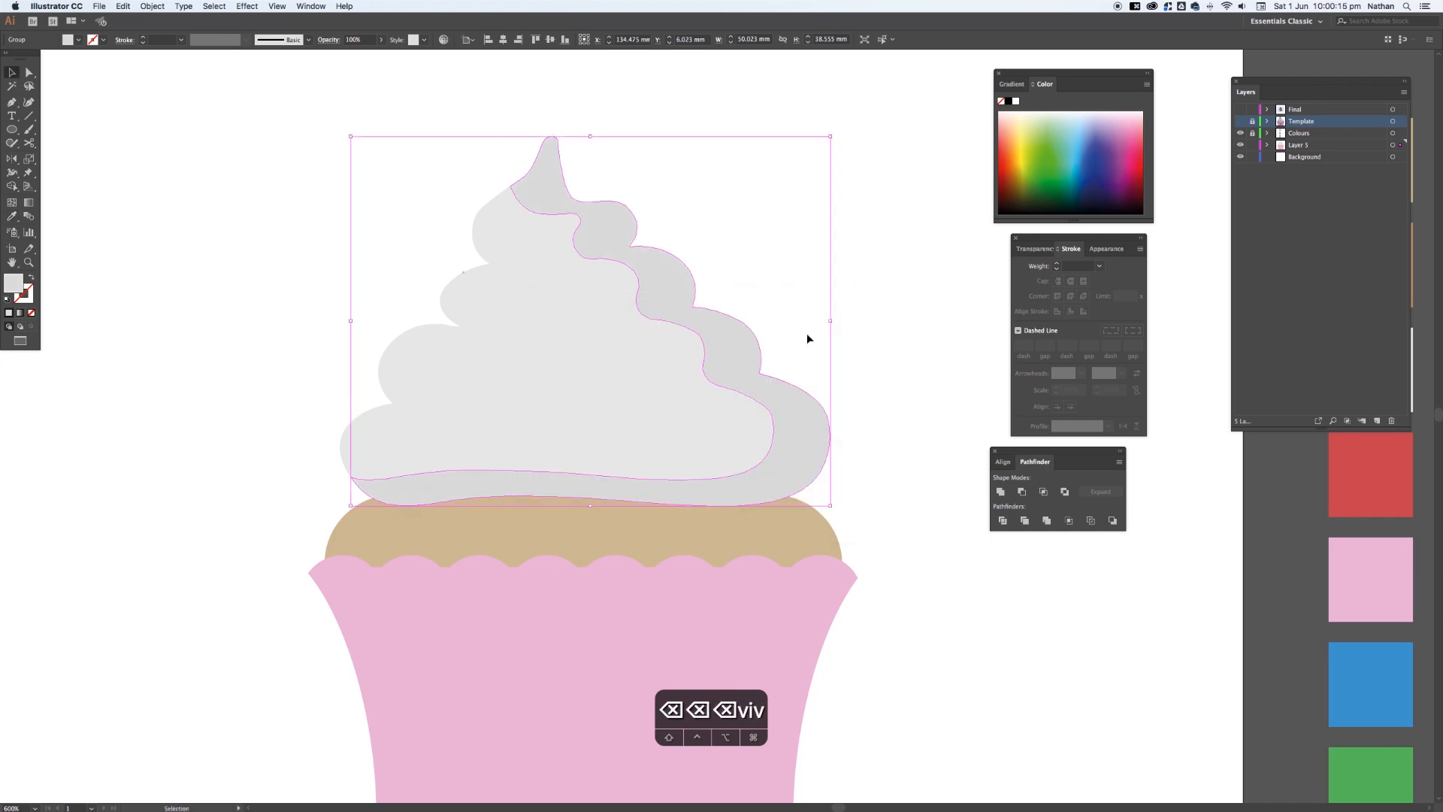
click(841, 333)
- Select the four light grey tiers beneath the new shadow and duplicate them in place for another shading shape
key(space)
drag(785, 288, 783, 329)
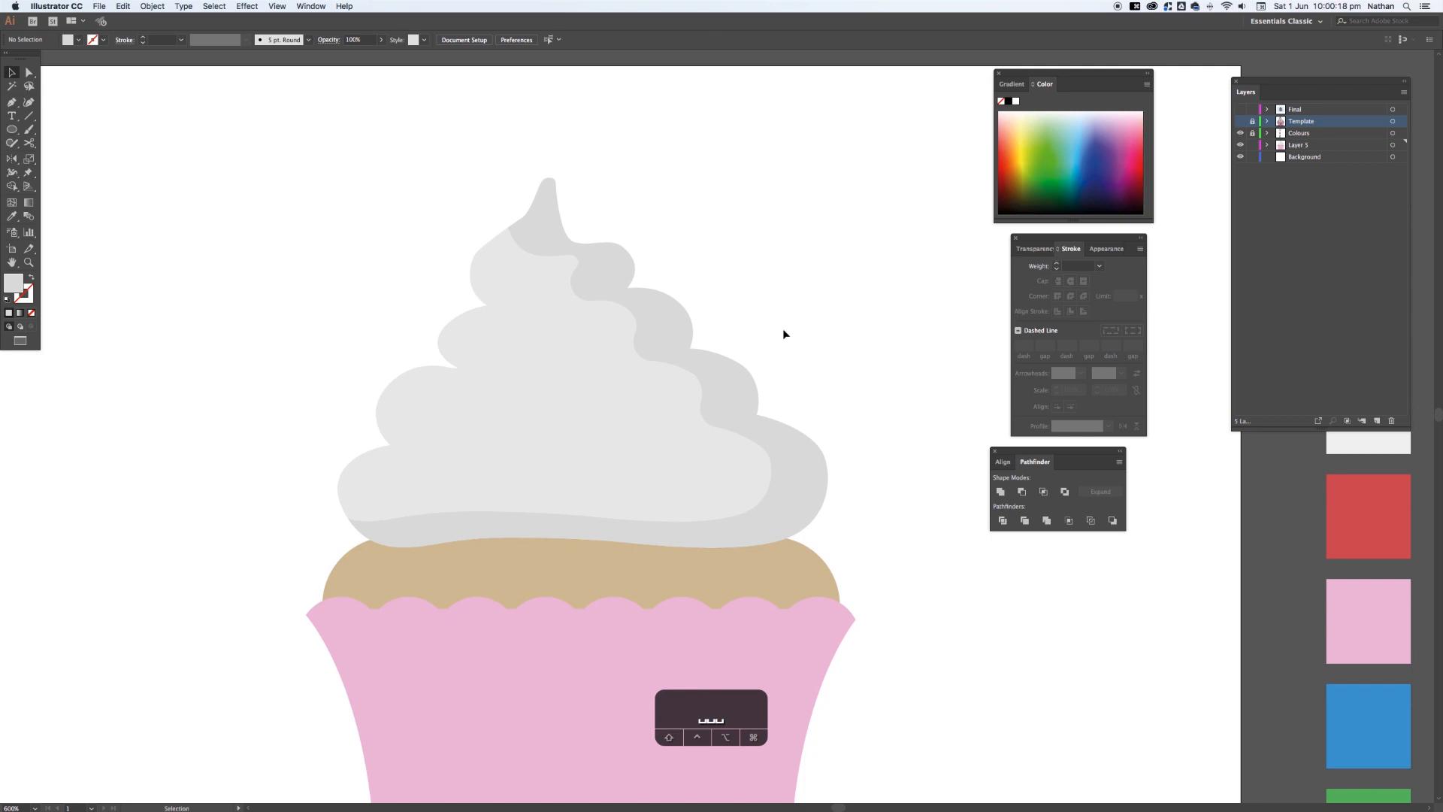
click(488, 342)
shift+click(498, 275)
shift+click(480, 417)
key(i)
click(490, 487)
shift+super+click(491, 488)
key(super+c)
key(super+f)
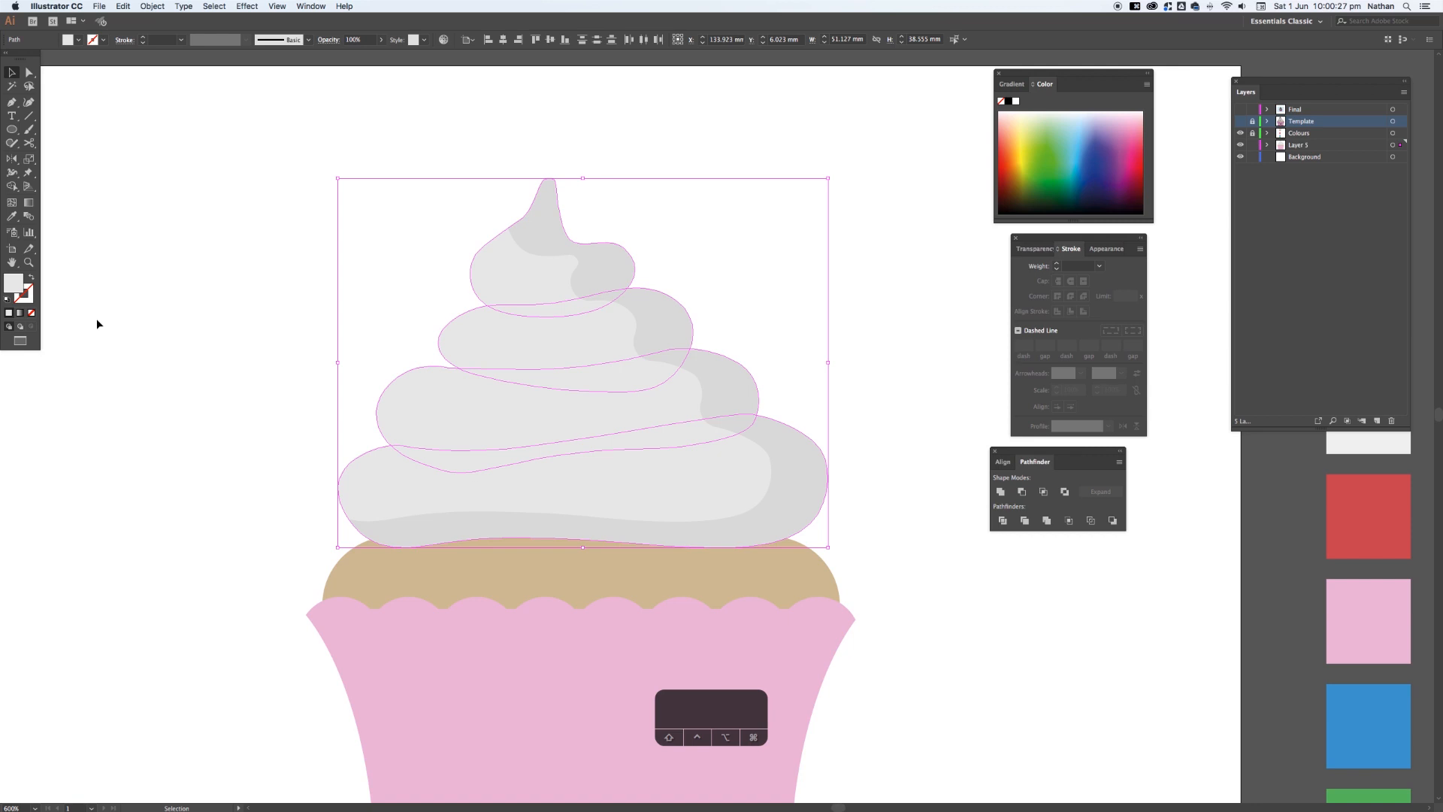
- Fill the duplicated tiers with dark blue #3A439B and unite them into one shape
double_click(14, 284)
click(700, 380)
click(628, 387)
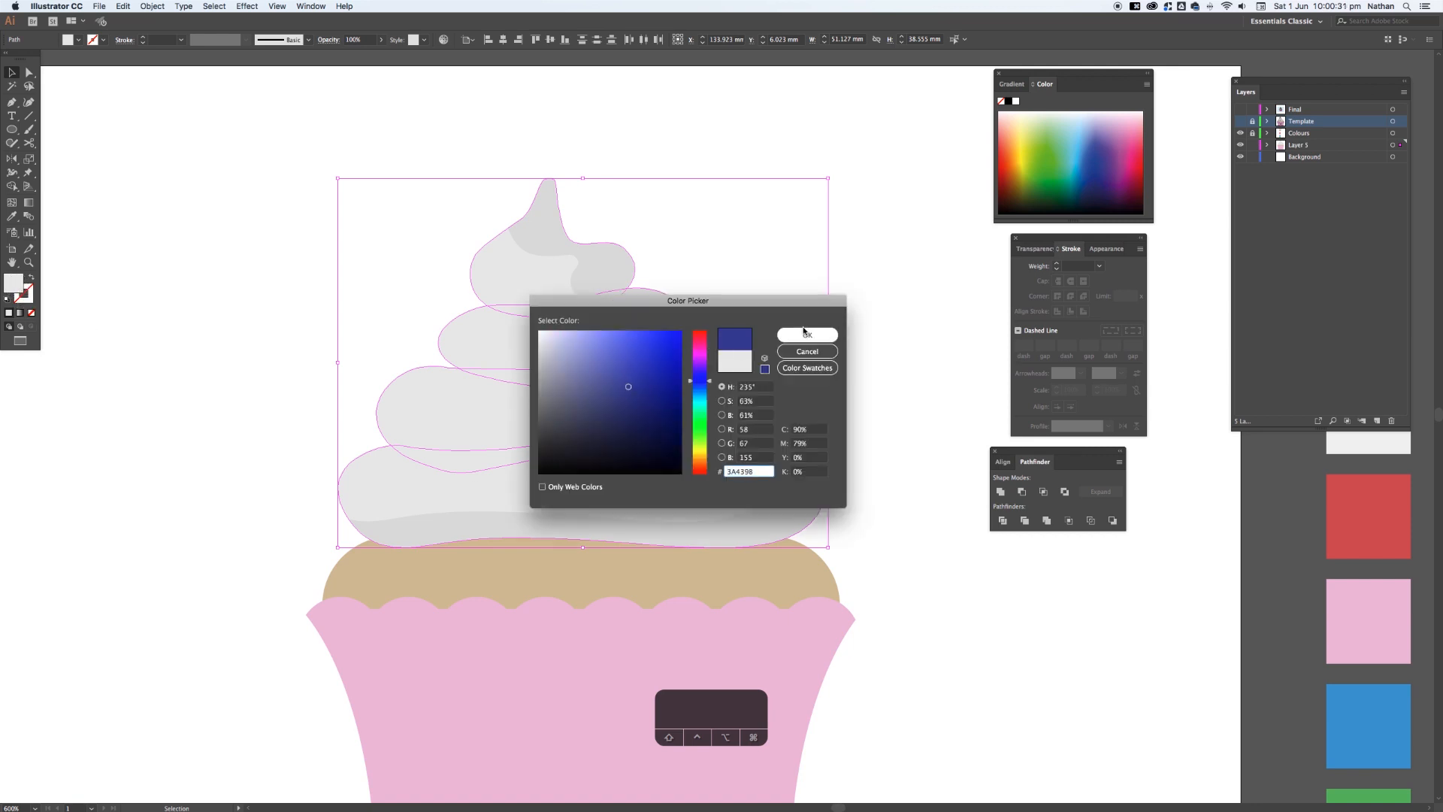
click(789, 337)
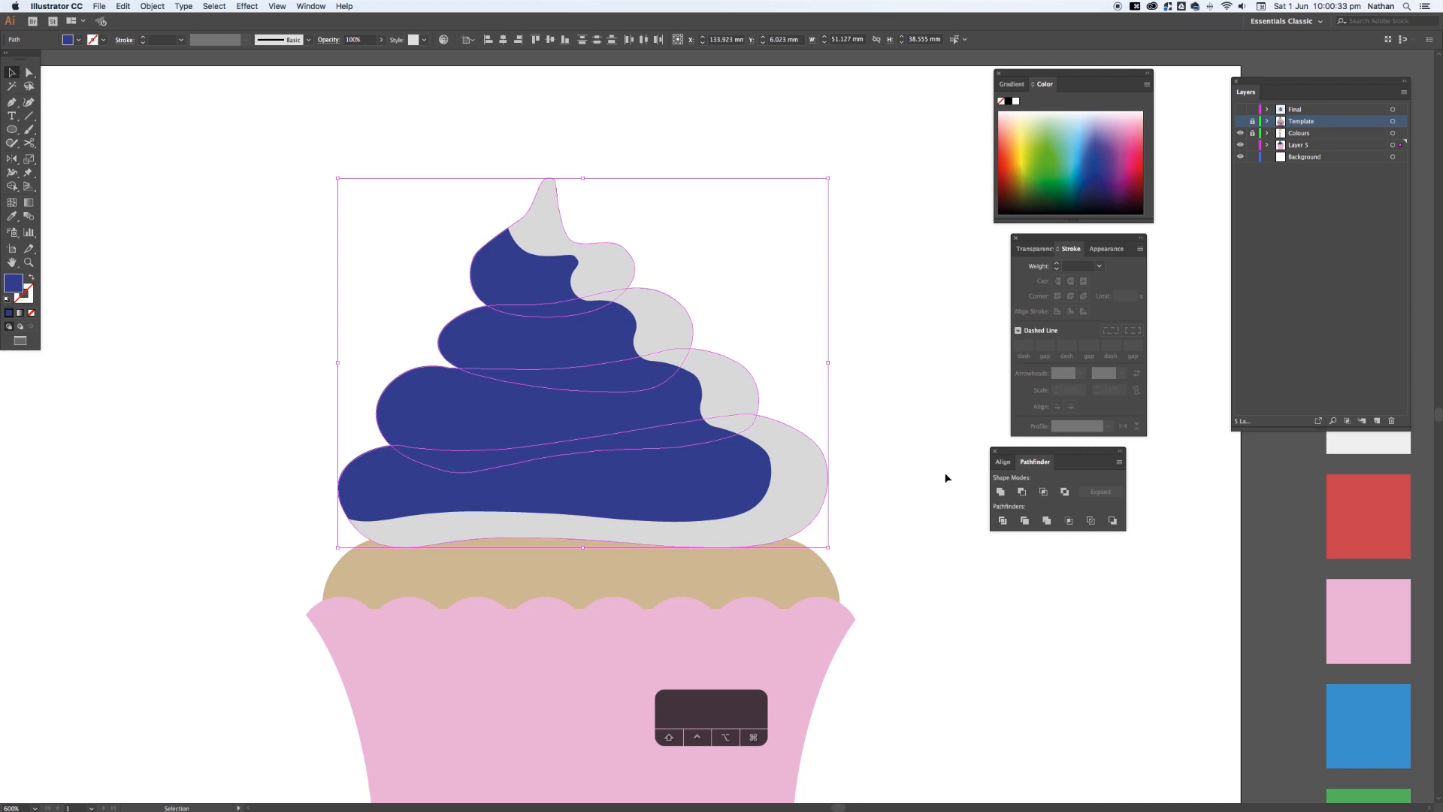
click(1001, 493)
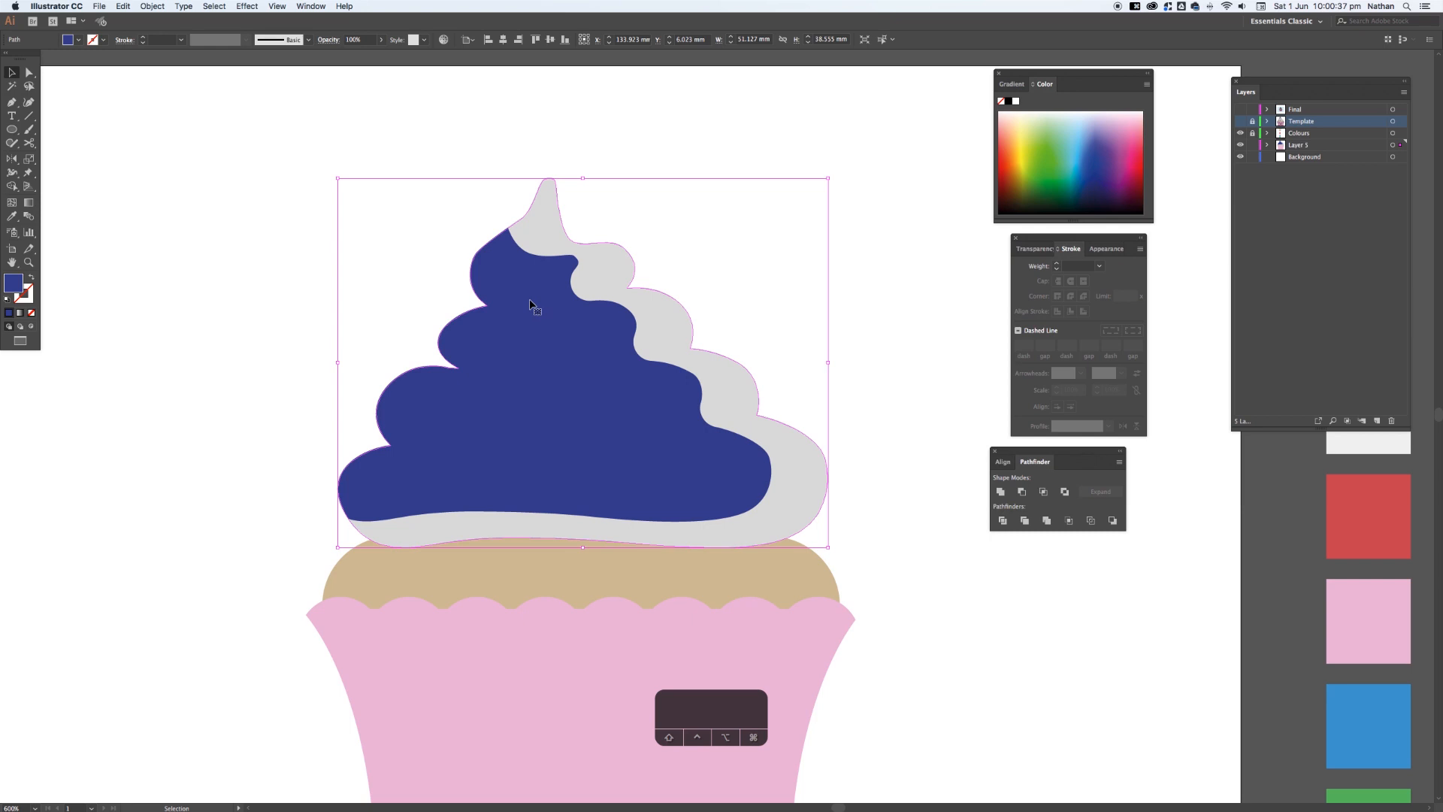
- Offset the united blue frosting shape's path by 1 mm with round joins
click(123, 6)
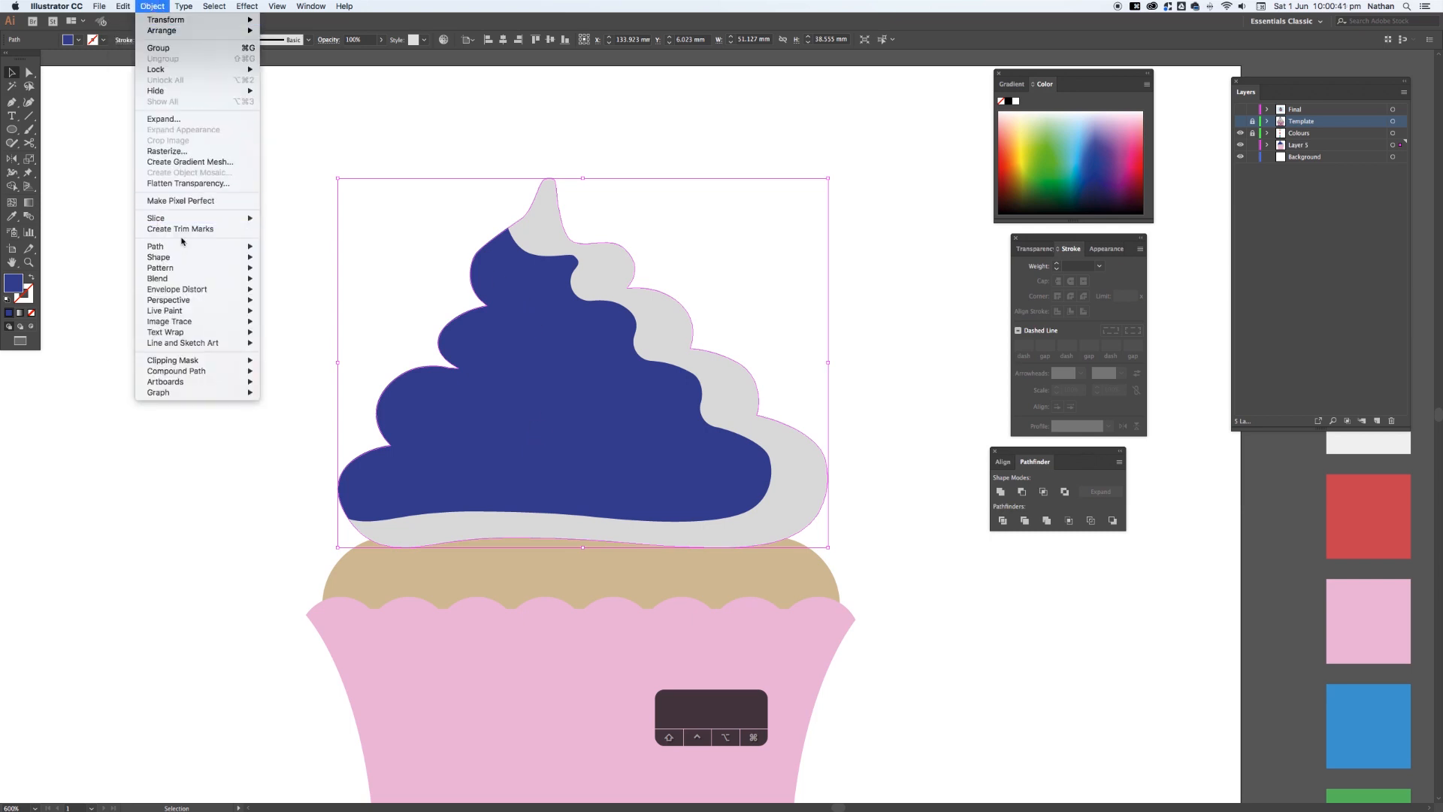
mouse_move(181, 245)
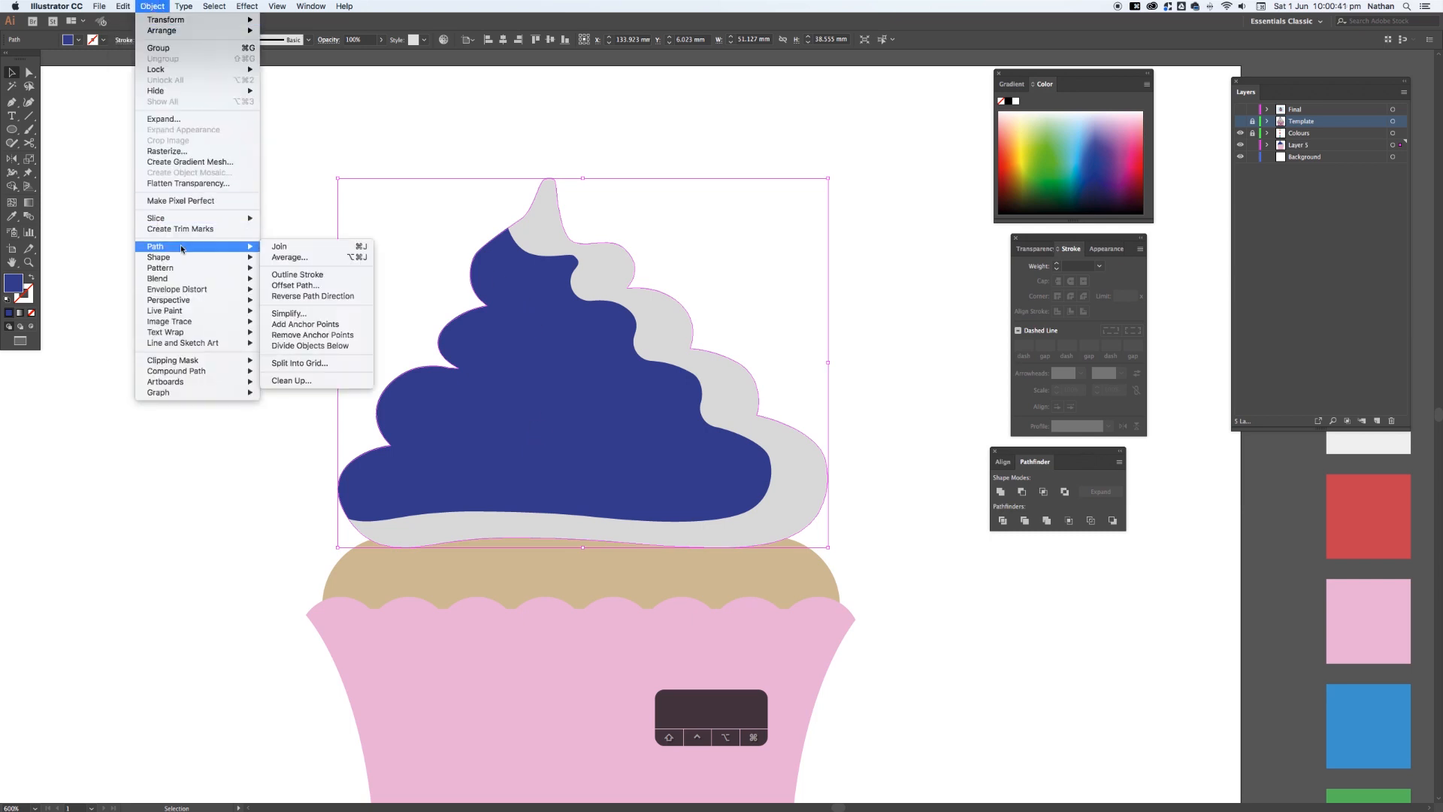
click(292, 289)
text(3)
click(847, 471)
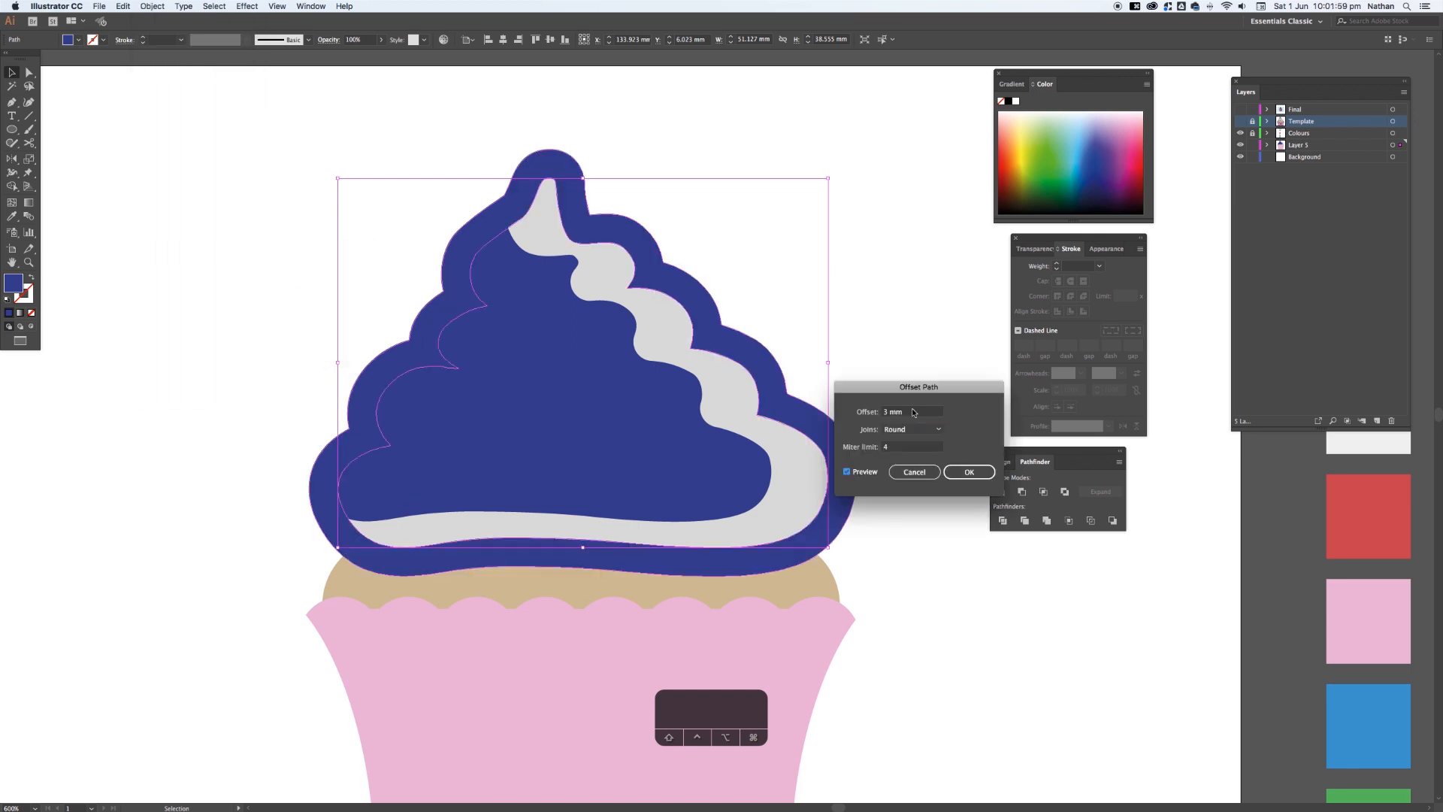
key(Down)
key(Down)
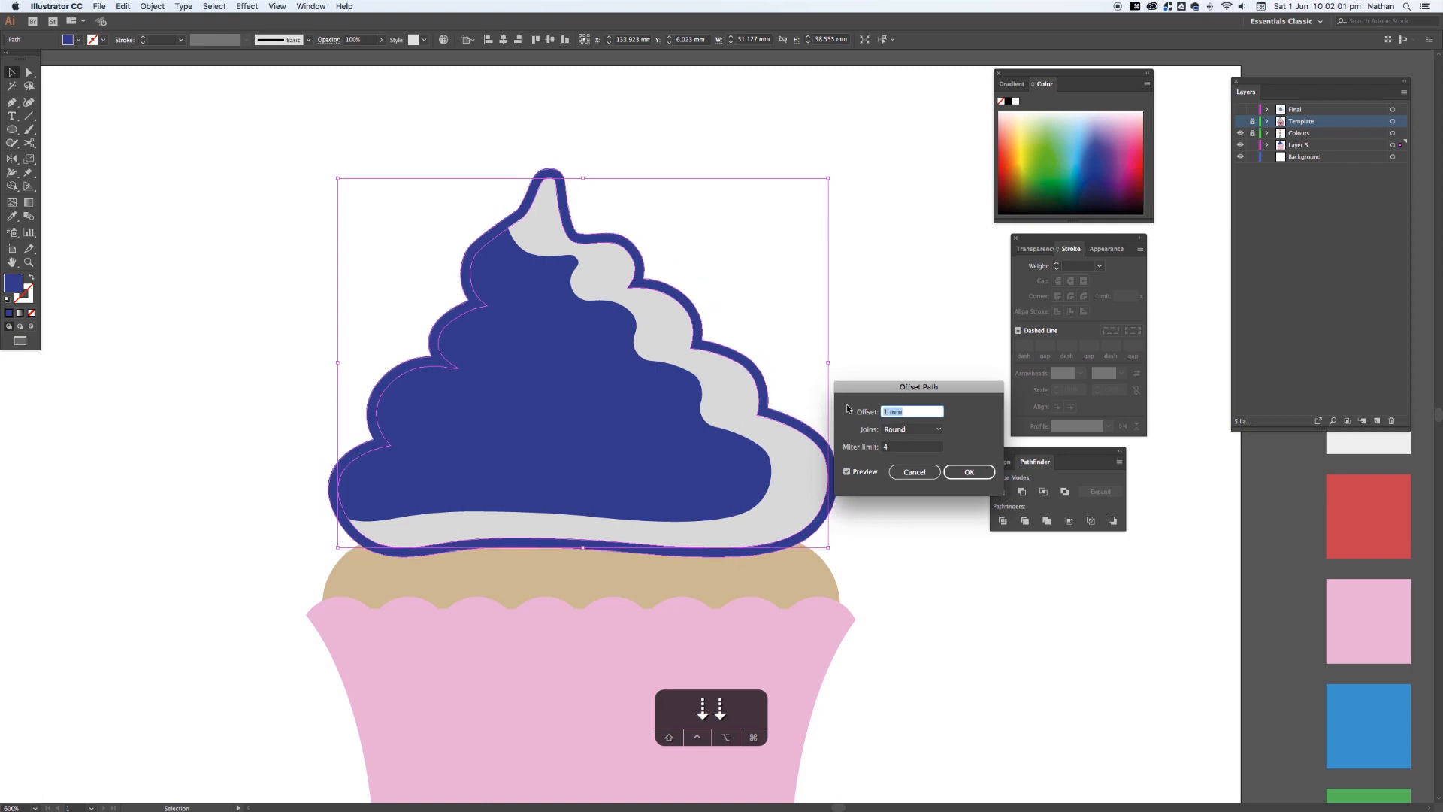
click(970, 472)
- Shift the offset shape to the right and slightly down so the frosting's left edge stays uncovered
key(shift+Right)
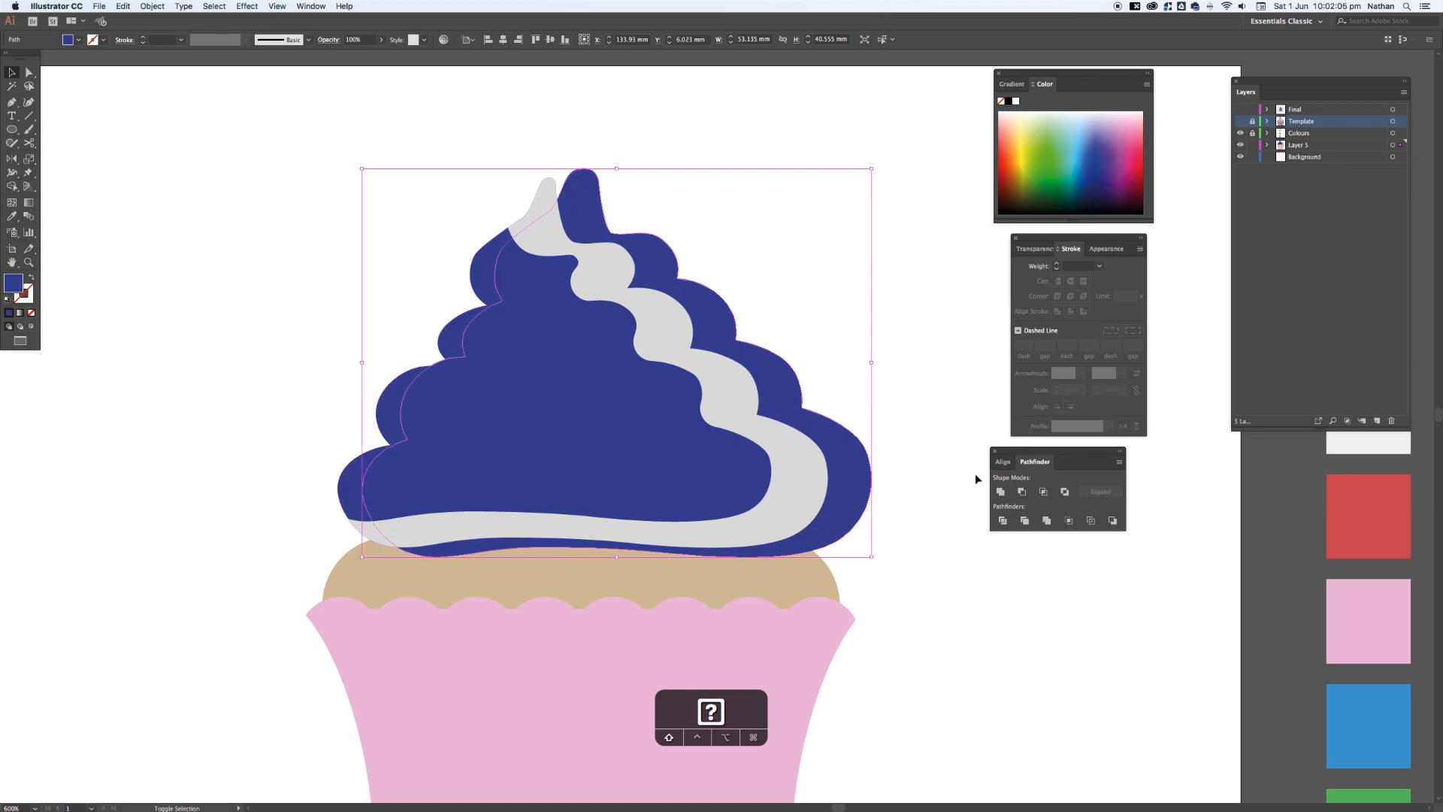
key(Right)
key(Right)
key(Right)
key(Right)
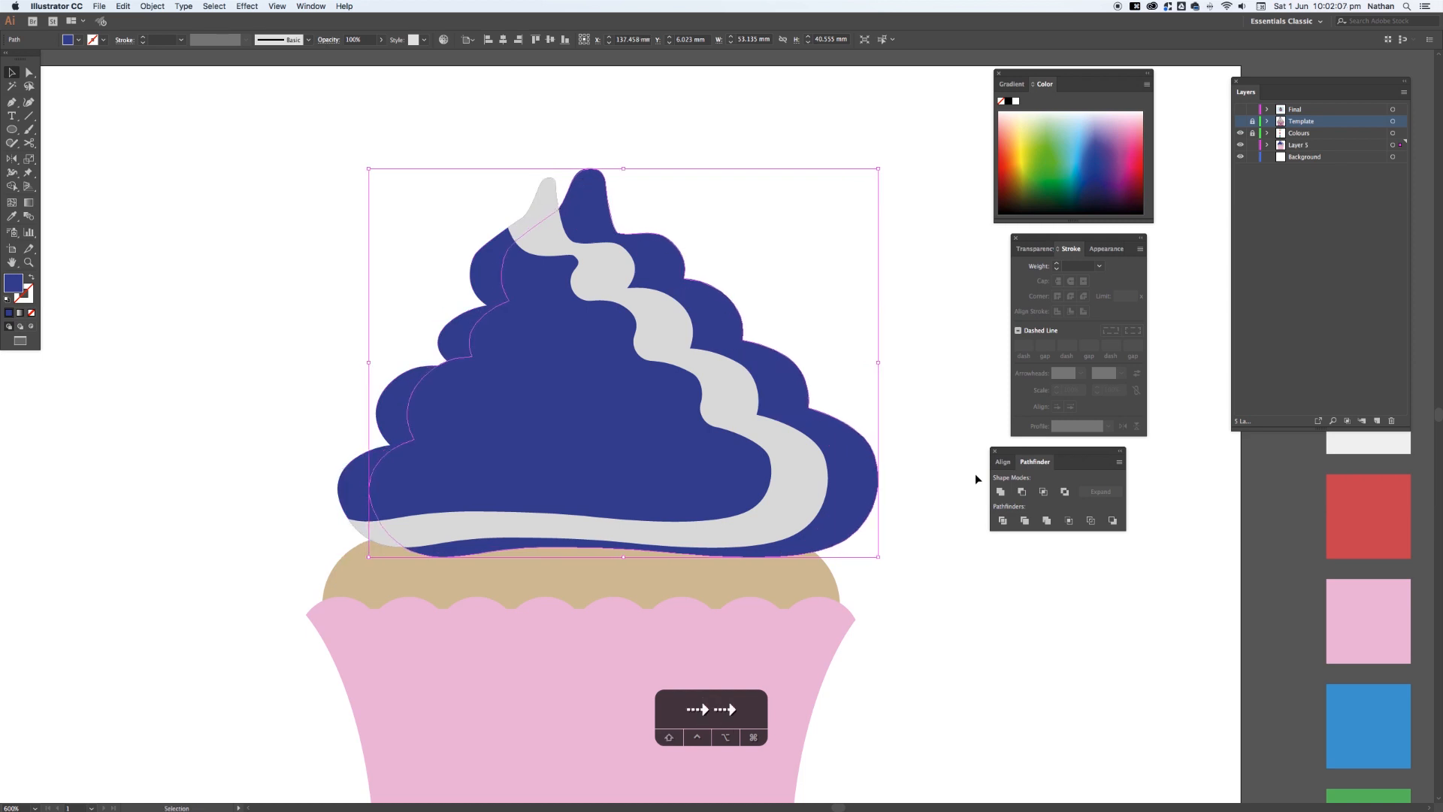
key(Down)
key(Down)
key(Down)
key(Down)
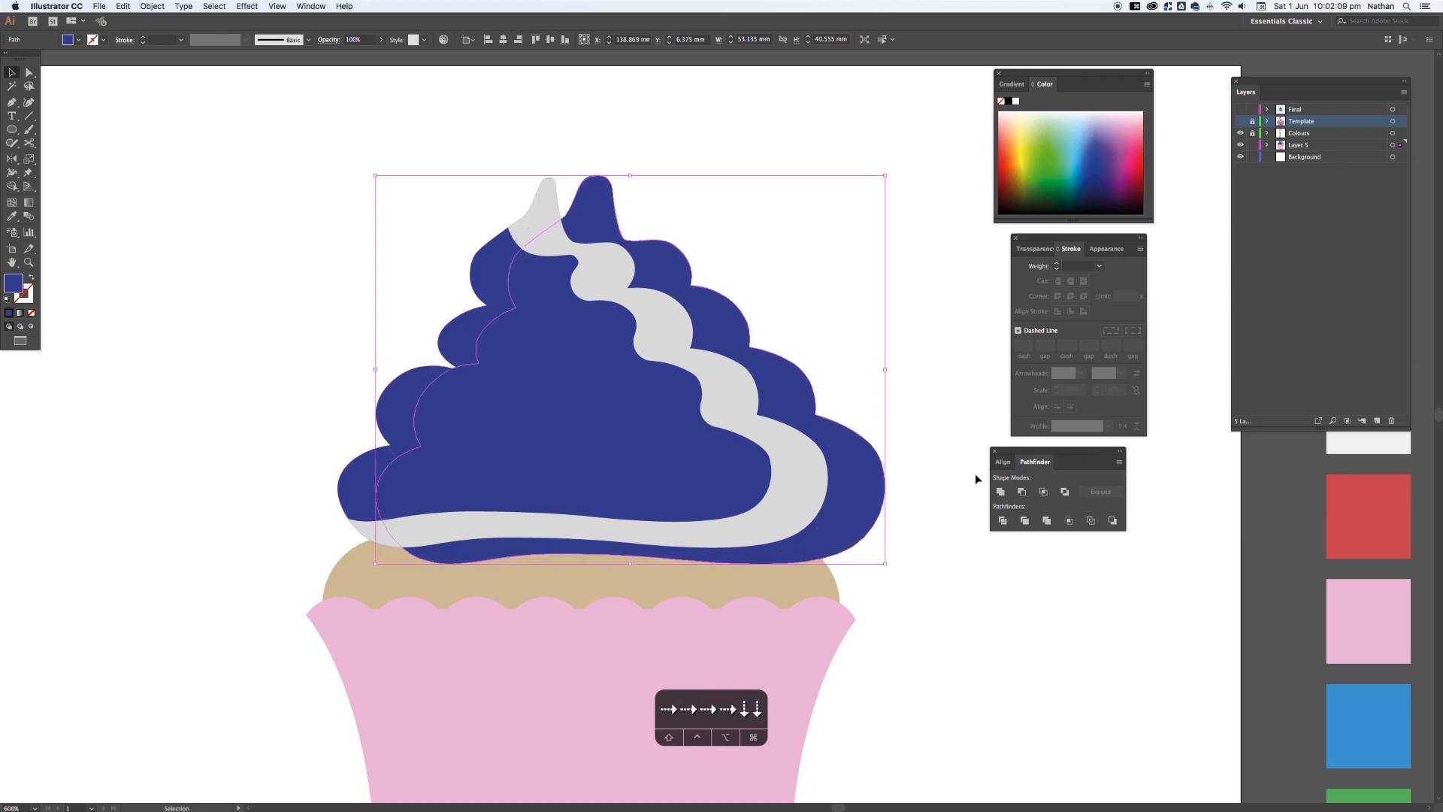
key(Down)
key(Left)
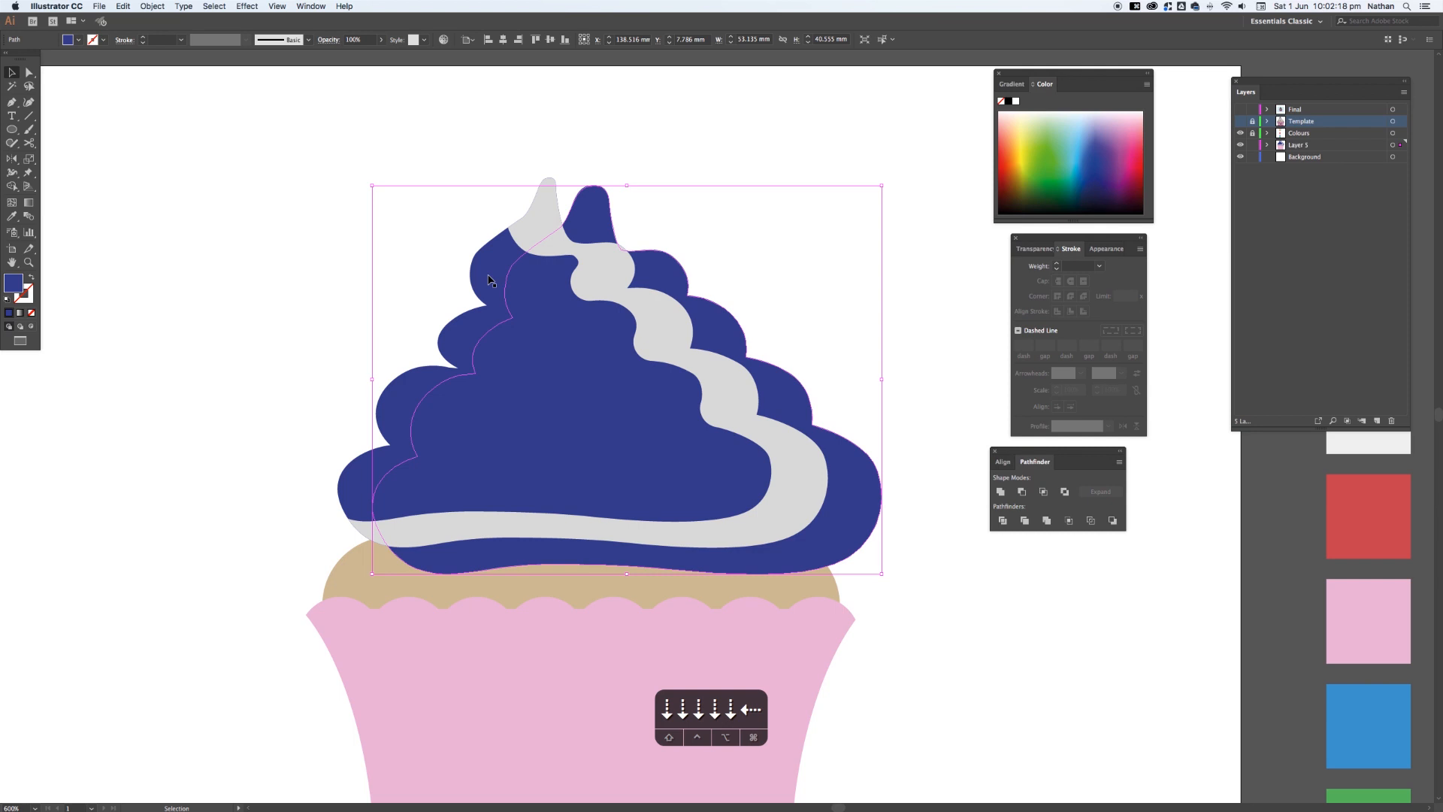
- Fill the offset shape with lighter blue #8393E5
double_click(9, 284)
click(599, 345)
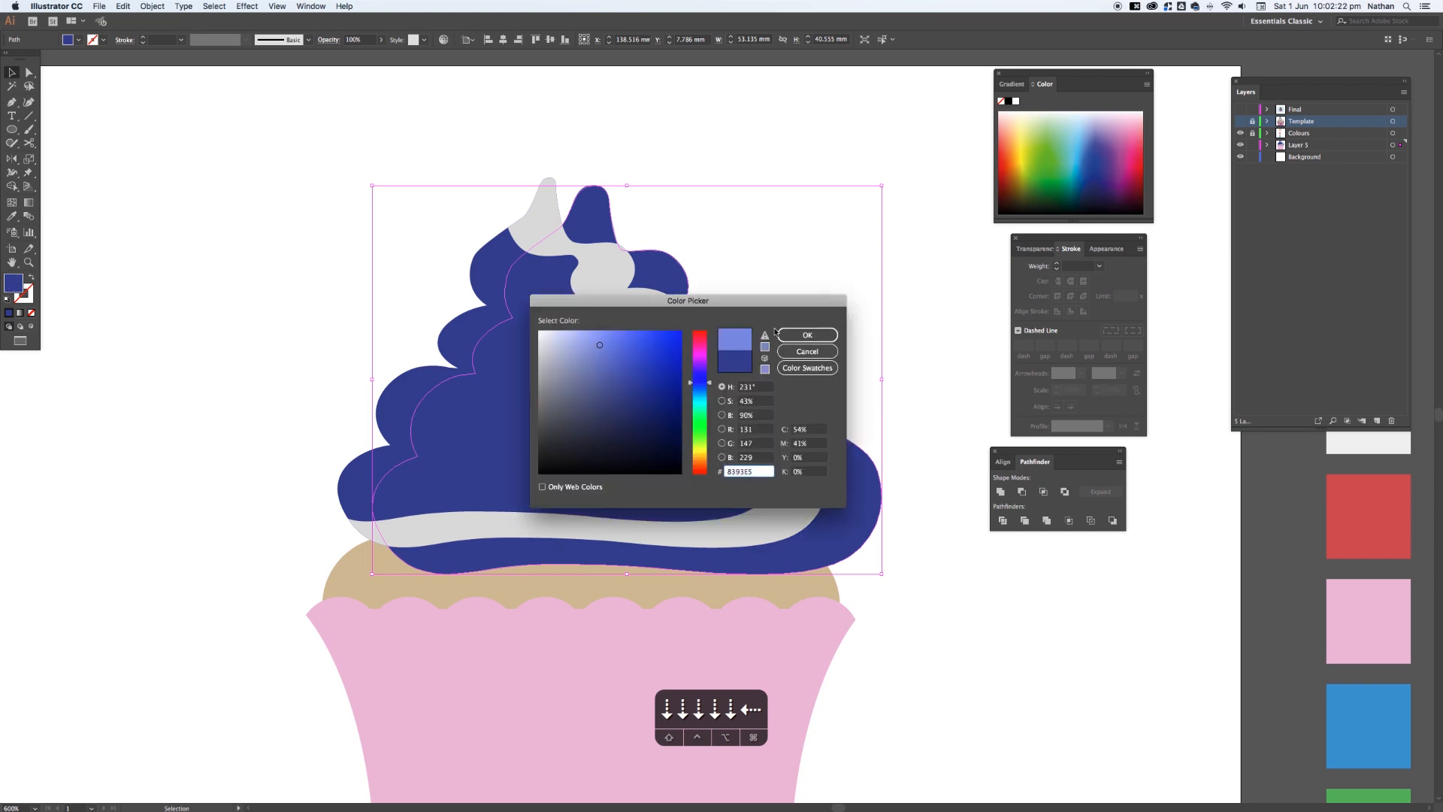
click(796, 336)
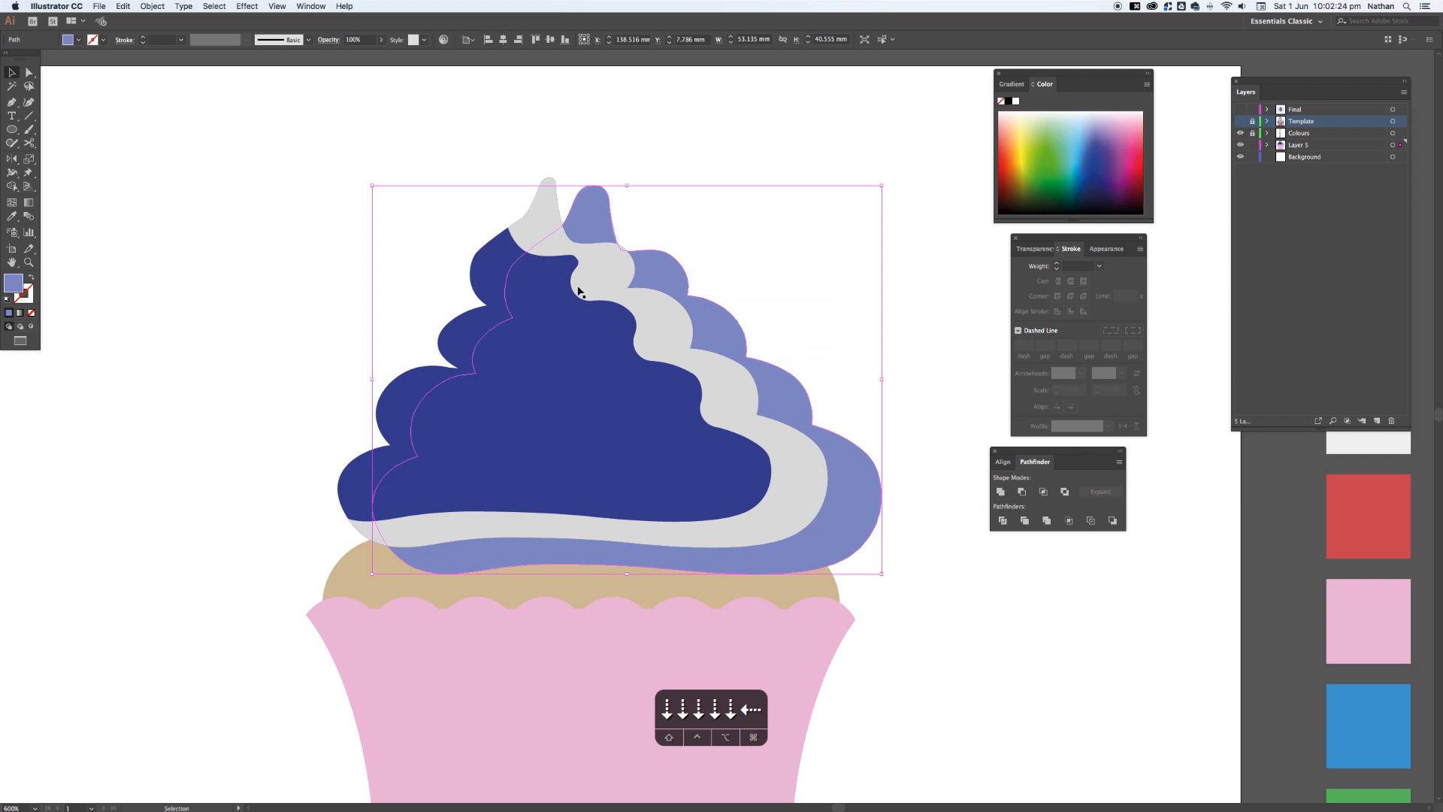
- With Shape Builder, remove the overlap of the two blue shapes and the offset shape's outer pieces, keeping the strip along the frosting's left edge
shift+click(493, 269)
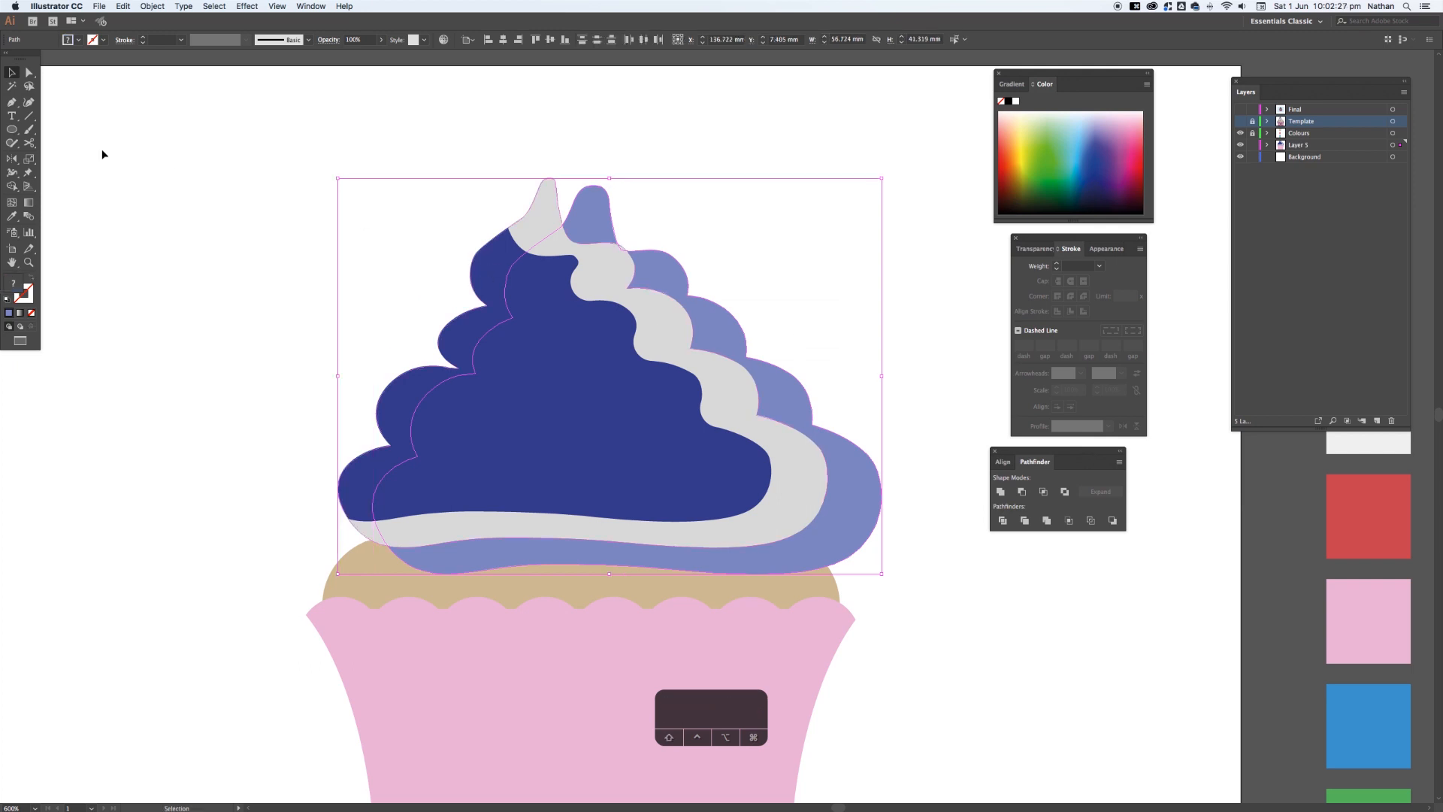
click(12, 185)
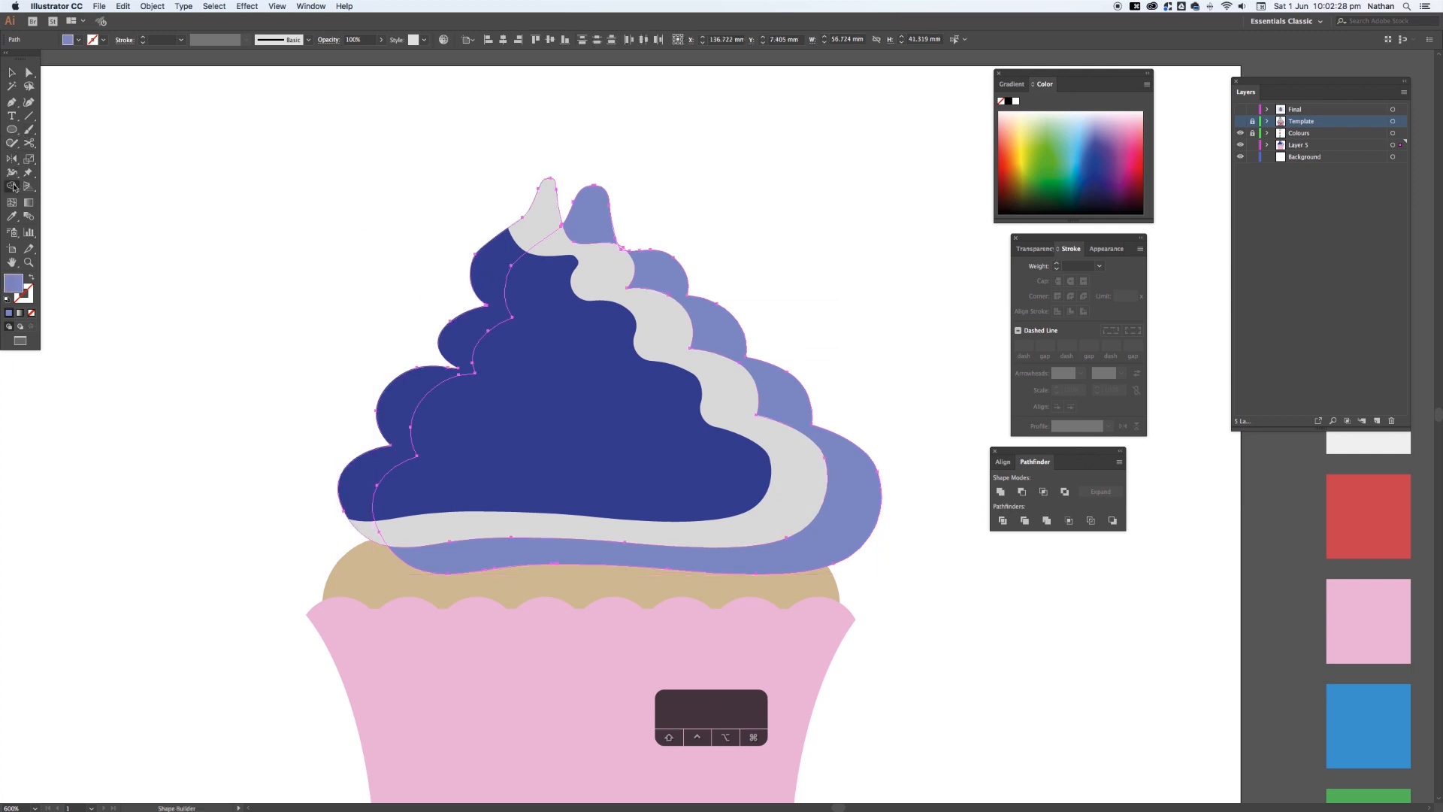
alt+click(542, 300)
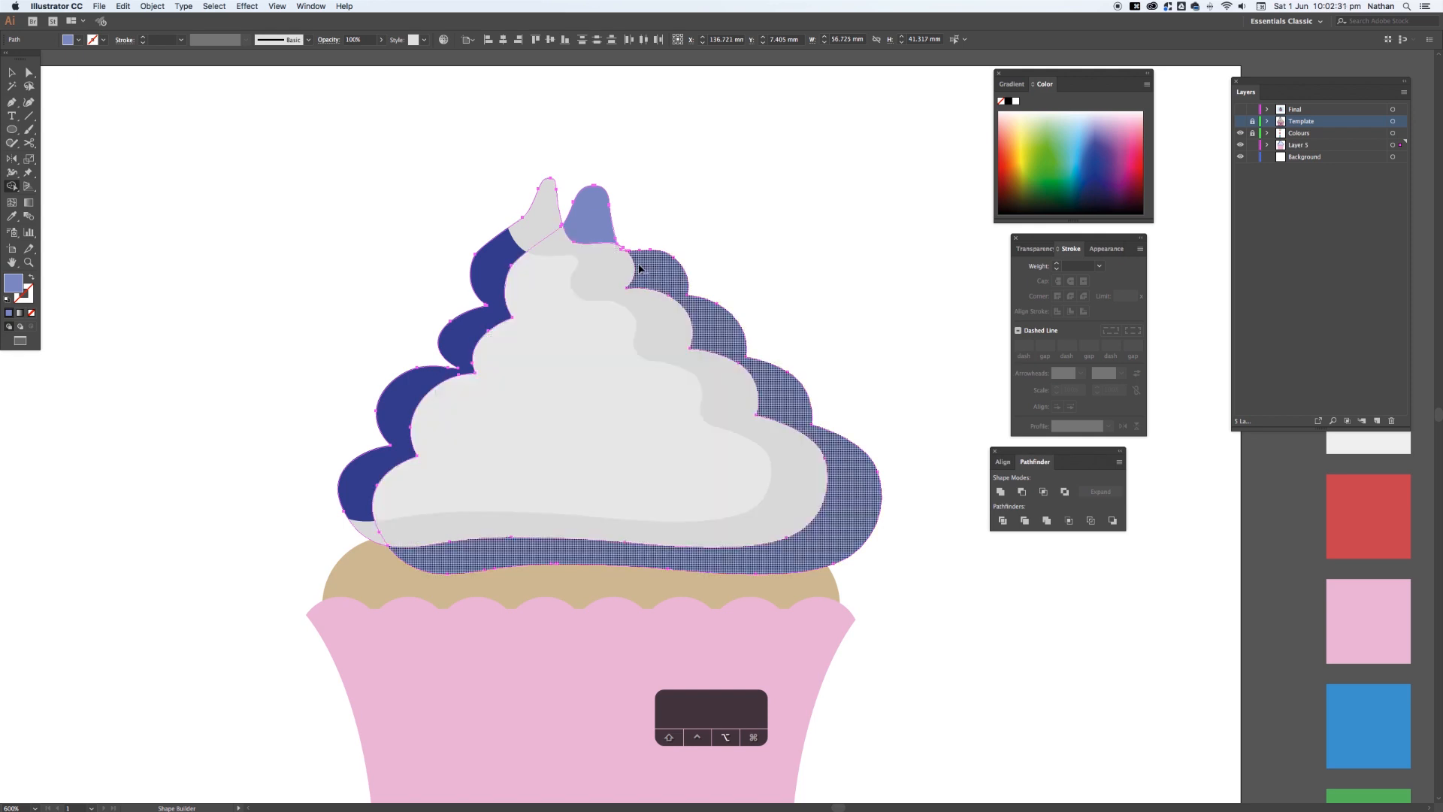
alt+click(654, 277)
alt+click(592, 223)
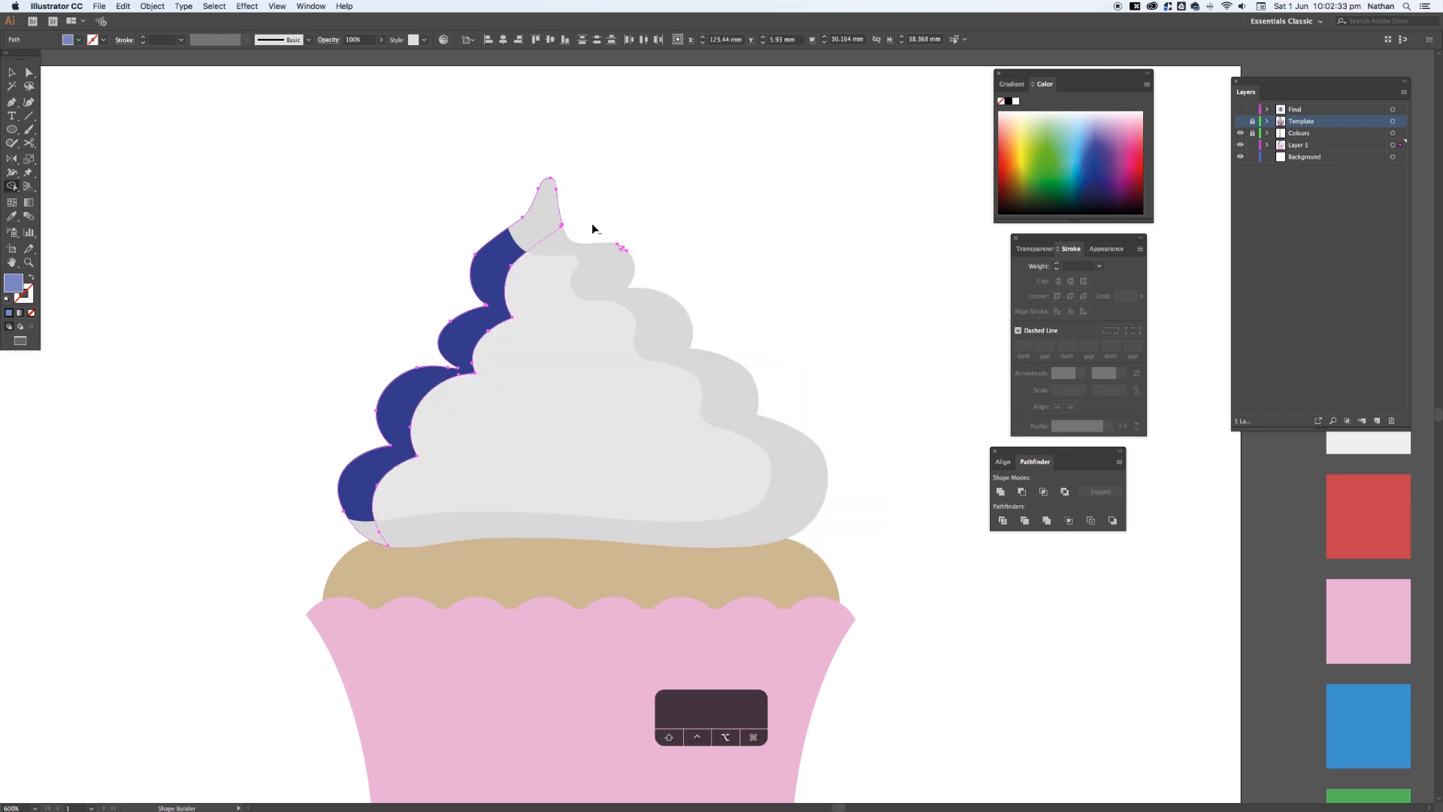
alt+click(633, 254)
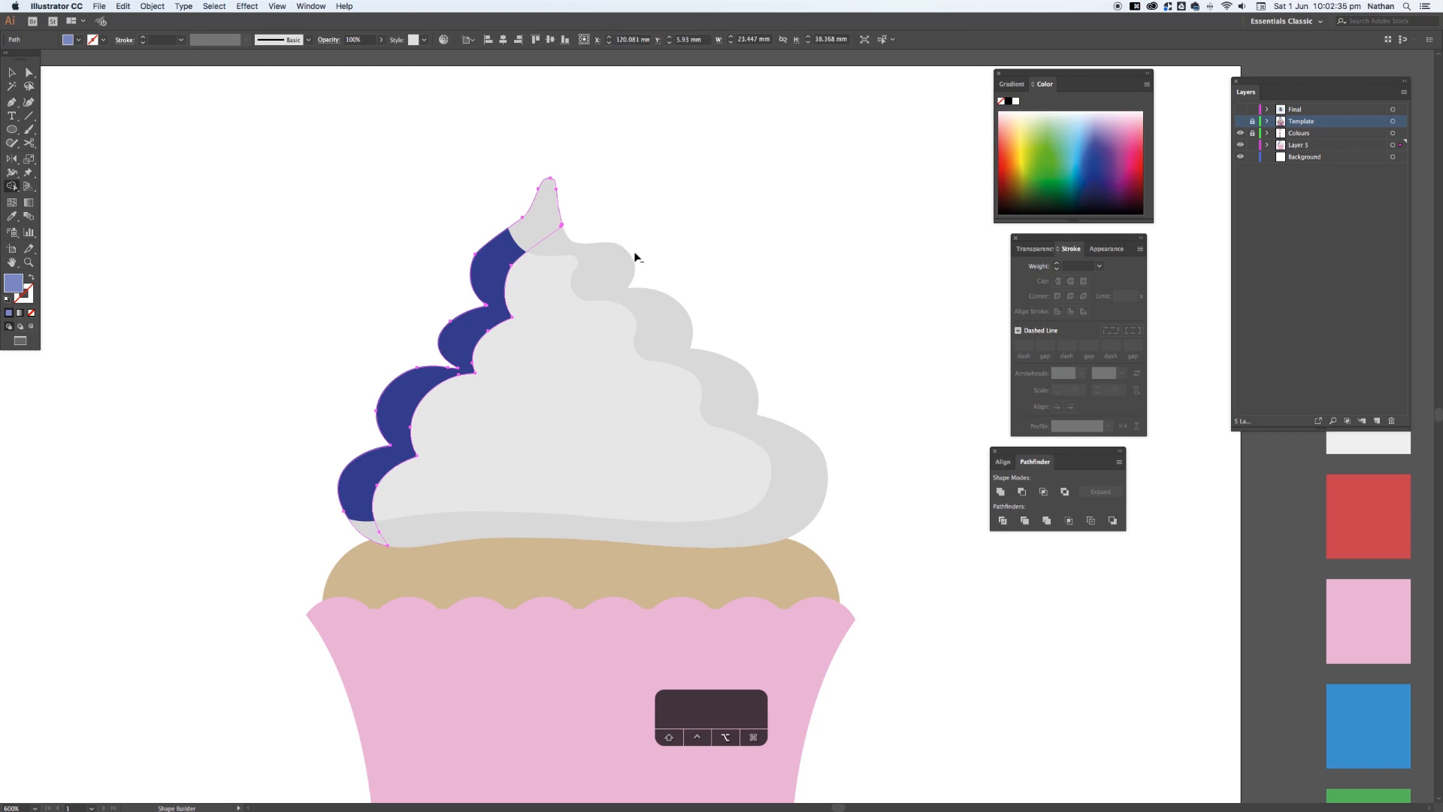
key(v)
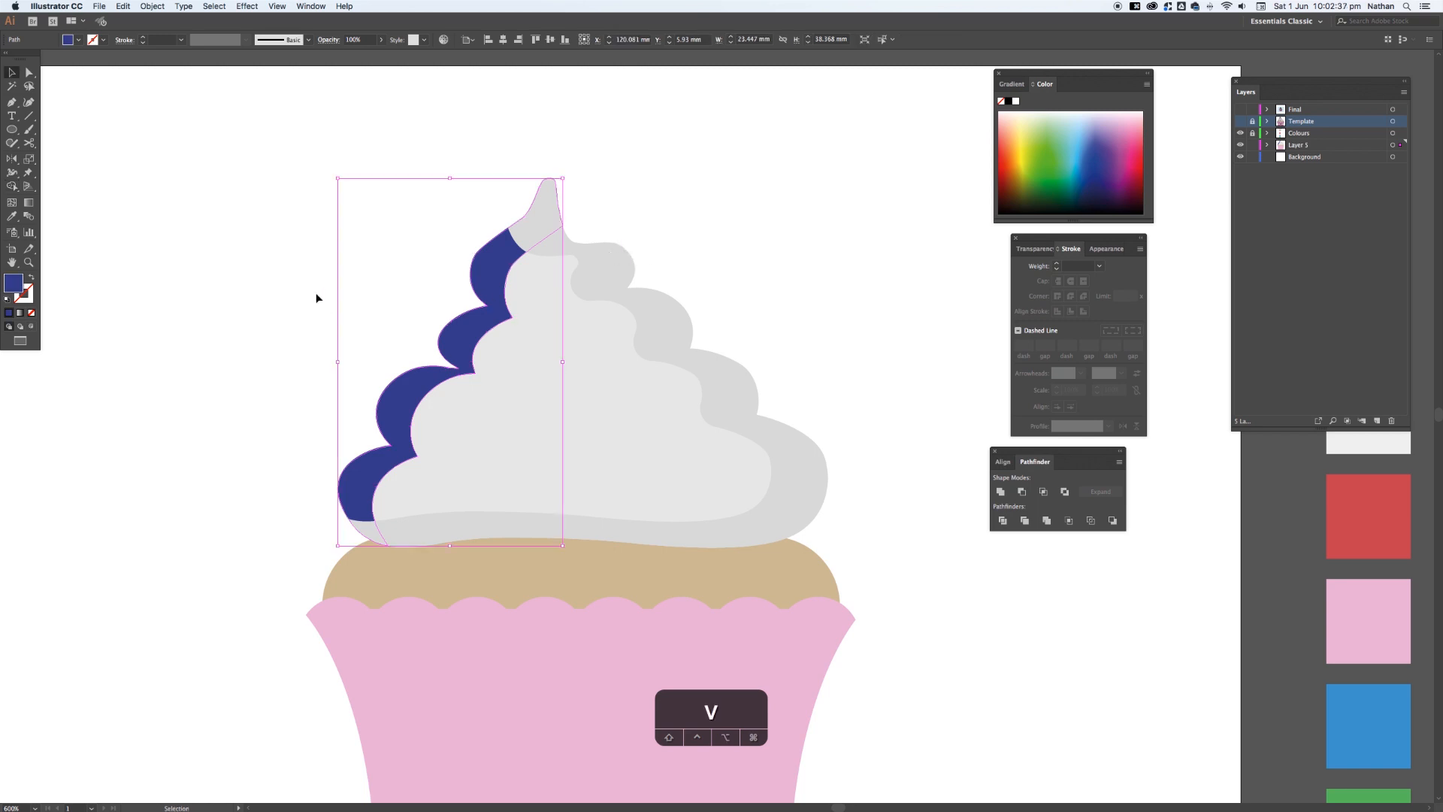
- Fill the remaining left-edge strip with white #FFFFFF as a highlight and deselect it
double_click(13, 283)
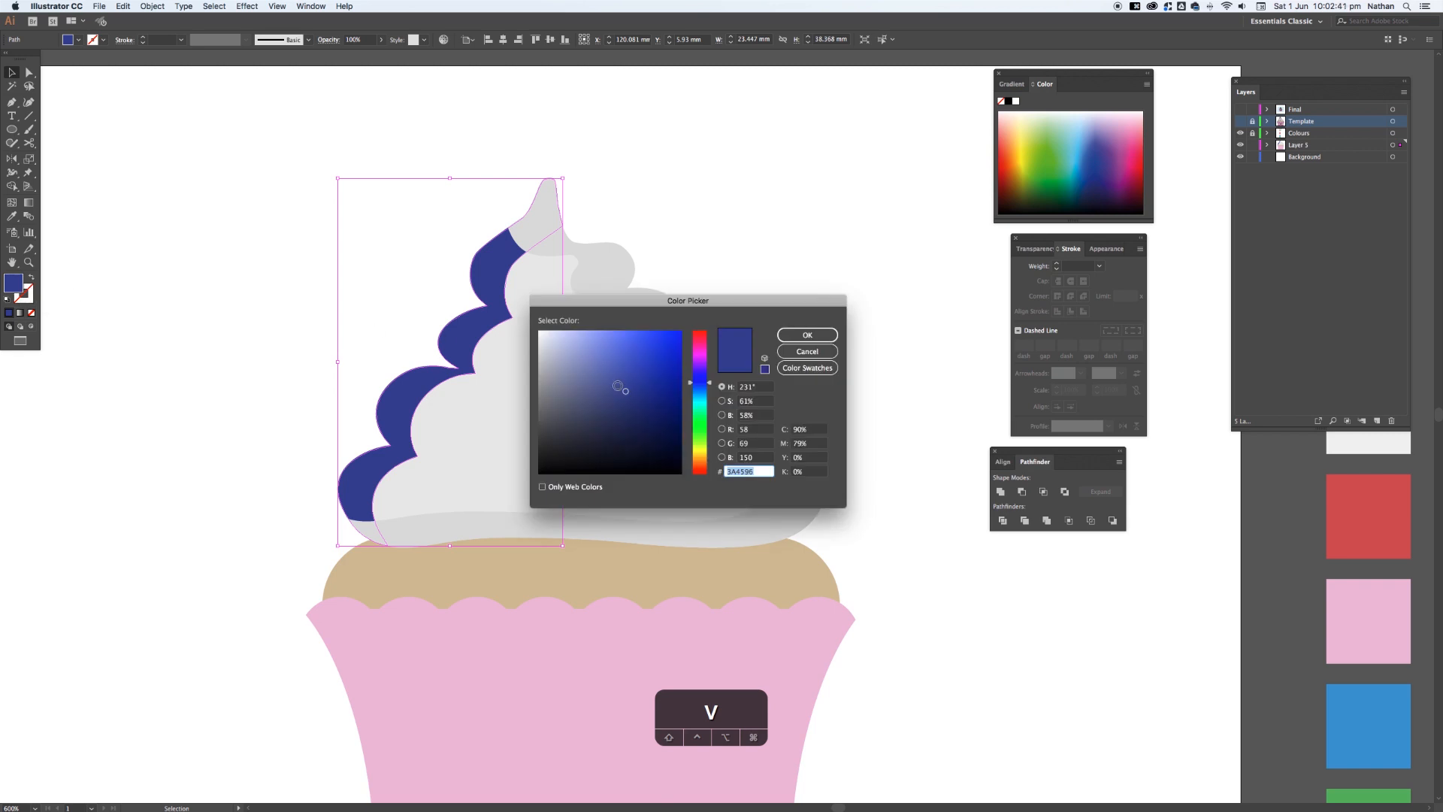
drag(512, 306, 533, 326)
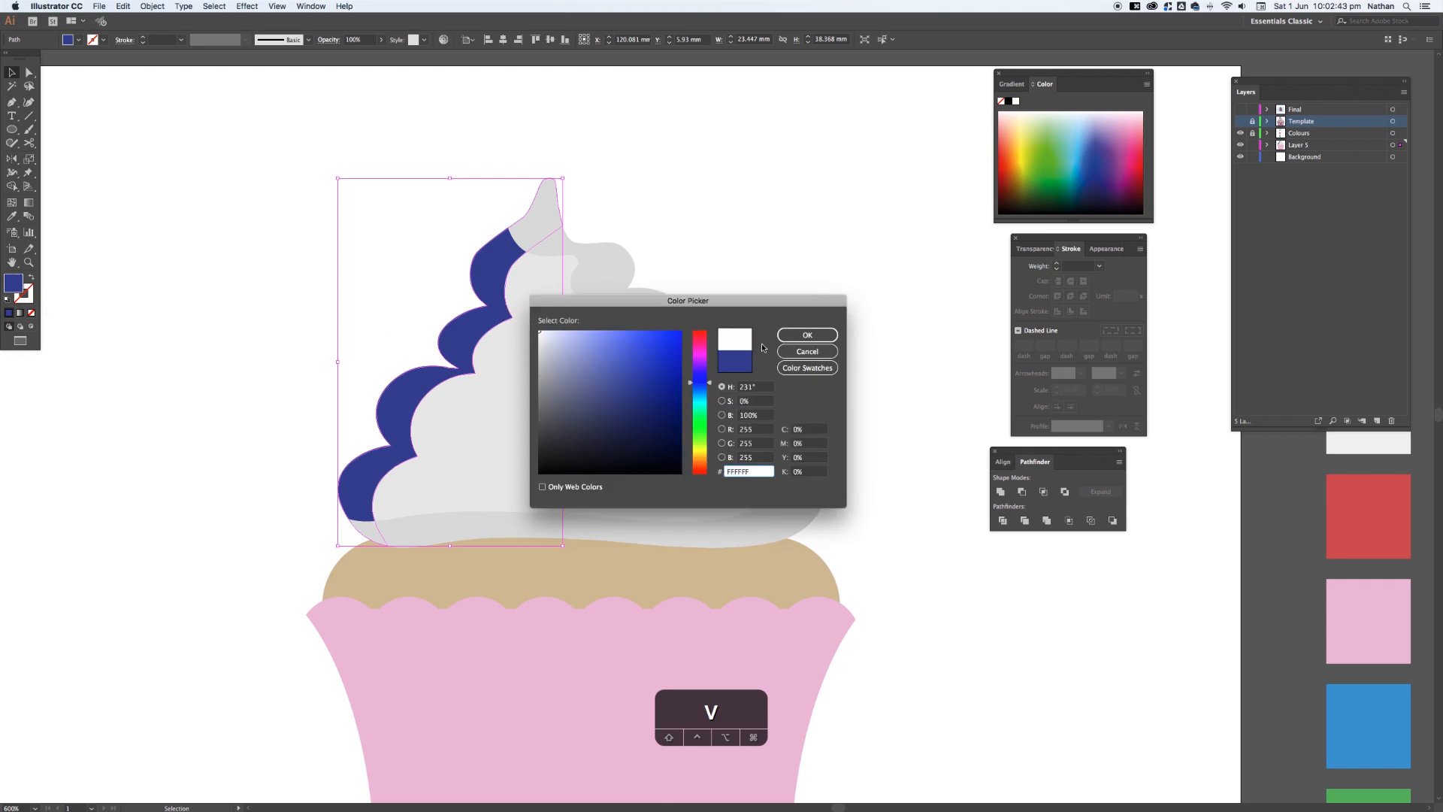
click(802, 336)
click(777, 338)
- Select the four light grey frosting tiers and duplicate them in place for an outline
click(545, 296)
shift+click(559, 356)
shift+click(538, 405)
shift+click(576, 490)
key(super+c)
key(super+f)
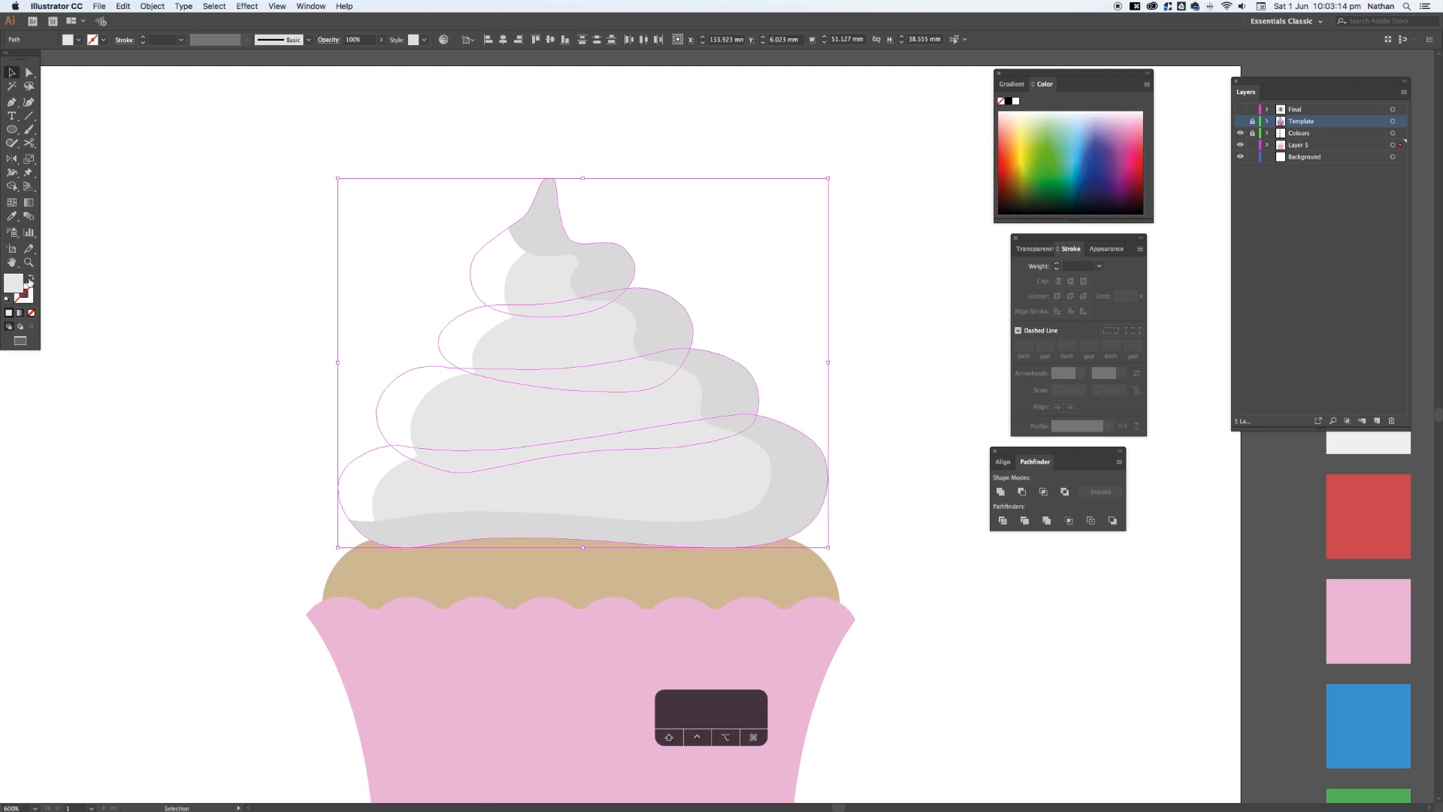
- Swap the duplicated tiers' fill to the stroke and make the 1 pt stroke black
click(30, 278)
double_click(24, 294)
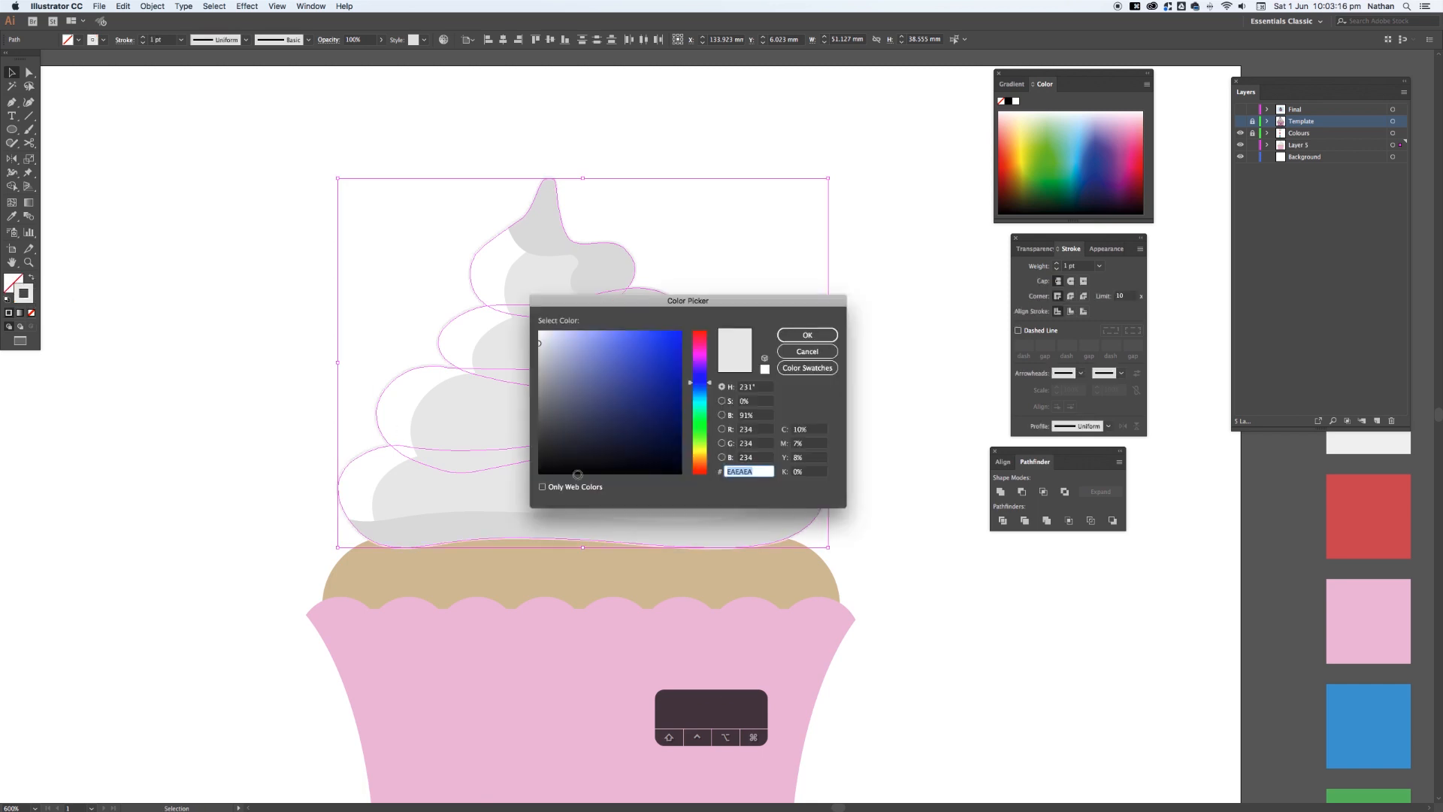
click(539, 473)
click(792, 338)
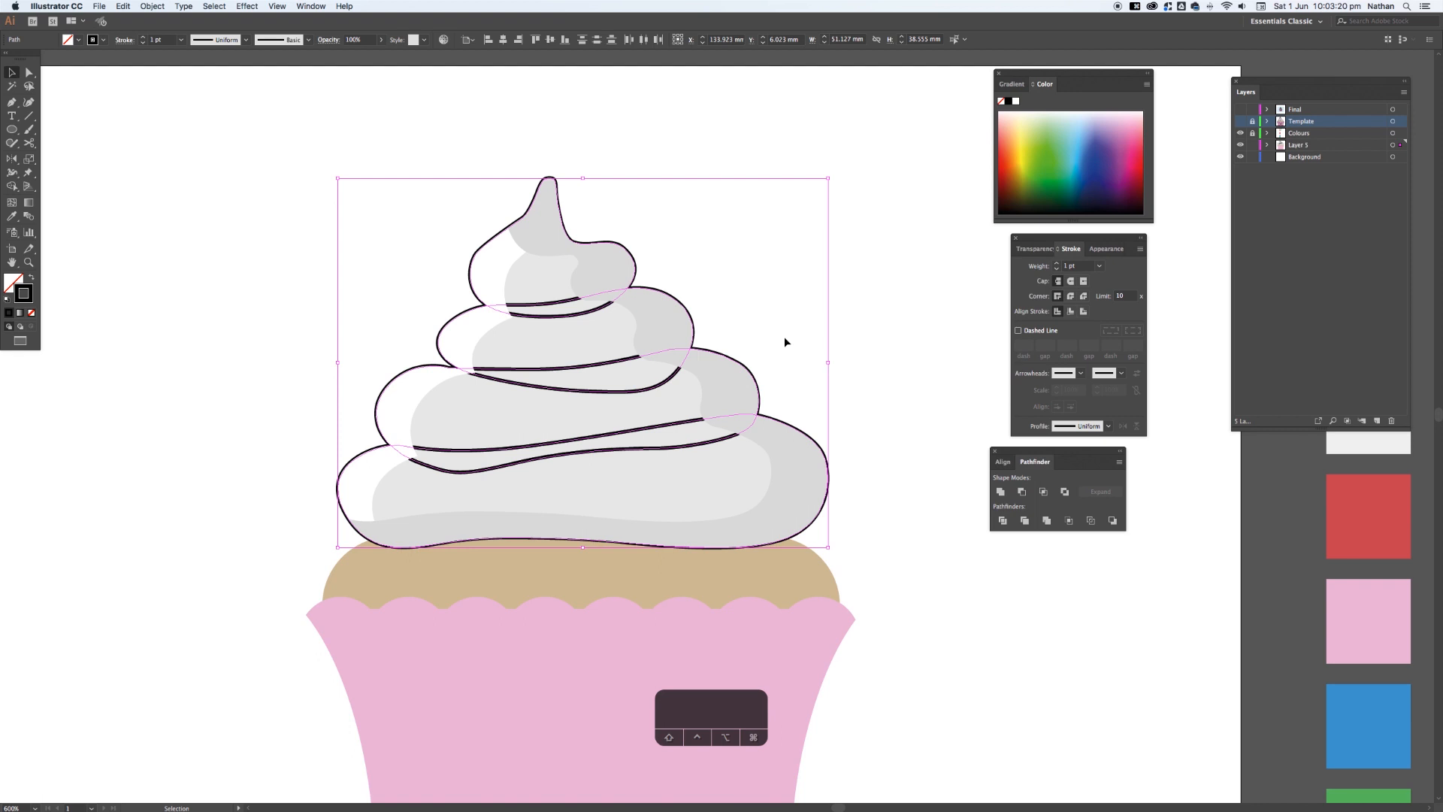
- Bring the four outlined tiers to the front, group them and clear the selection
key(super+shift+bracketright)
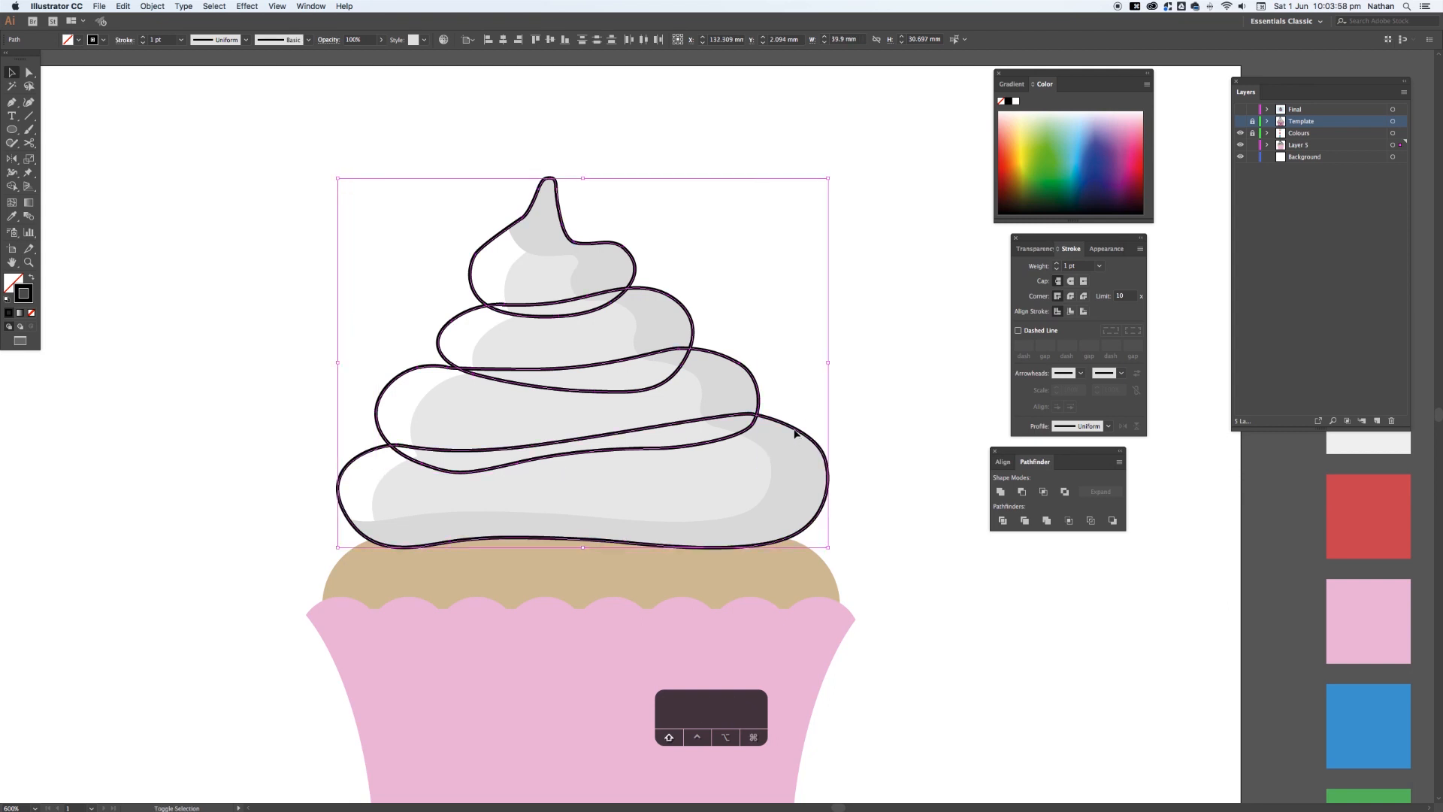
key(super)
key(super+g)
click(478, 249)
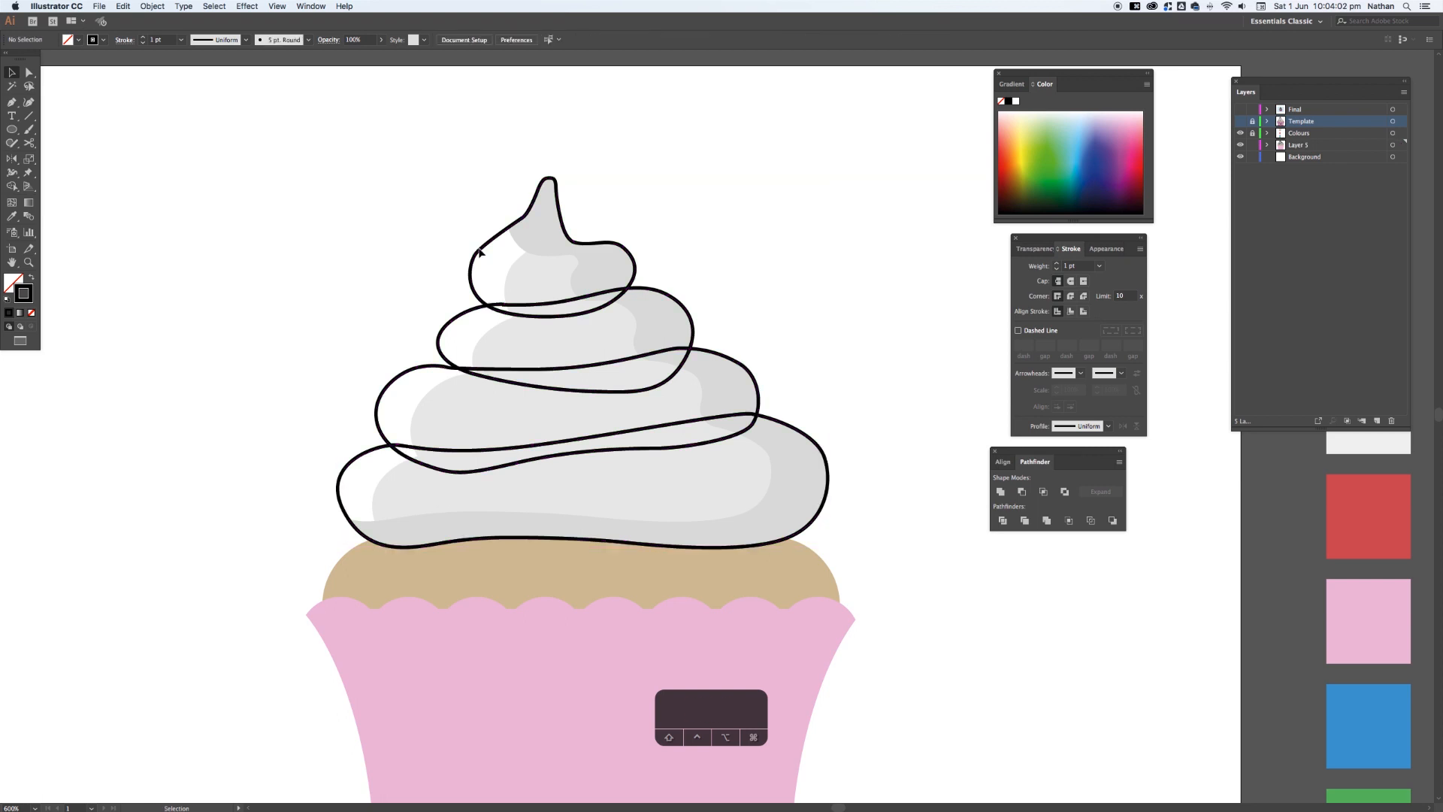
double_click(478, 251)
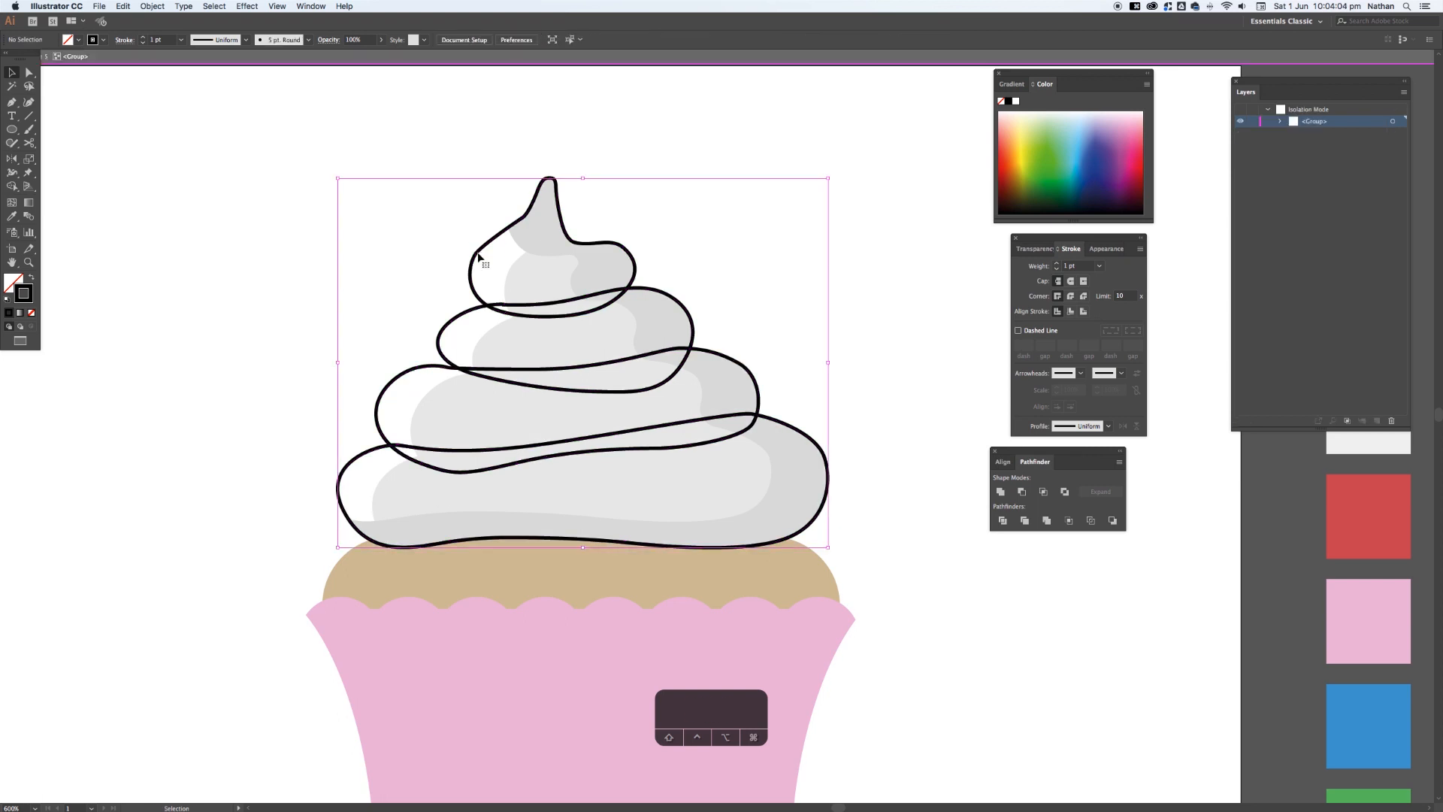
mouse_move(27, 53)
mouse_down()
mouse_move(36, 83)
mouse_move(29, 69)
mouse_up()
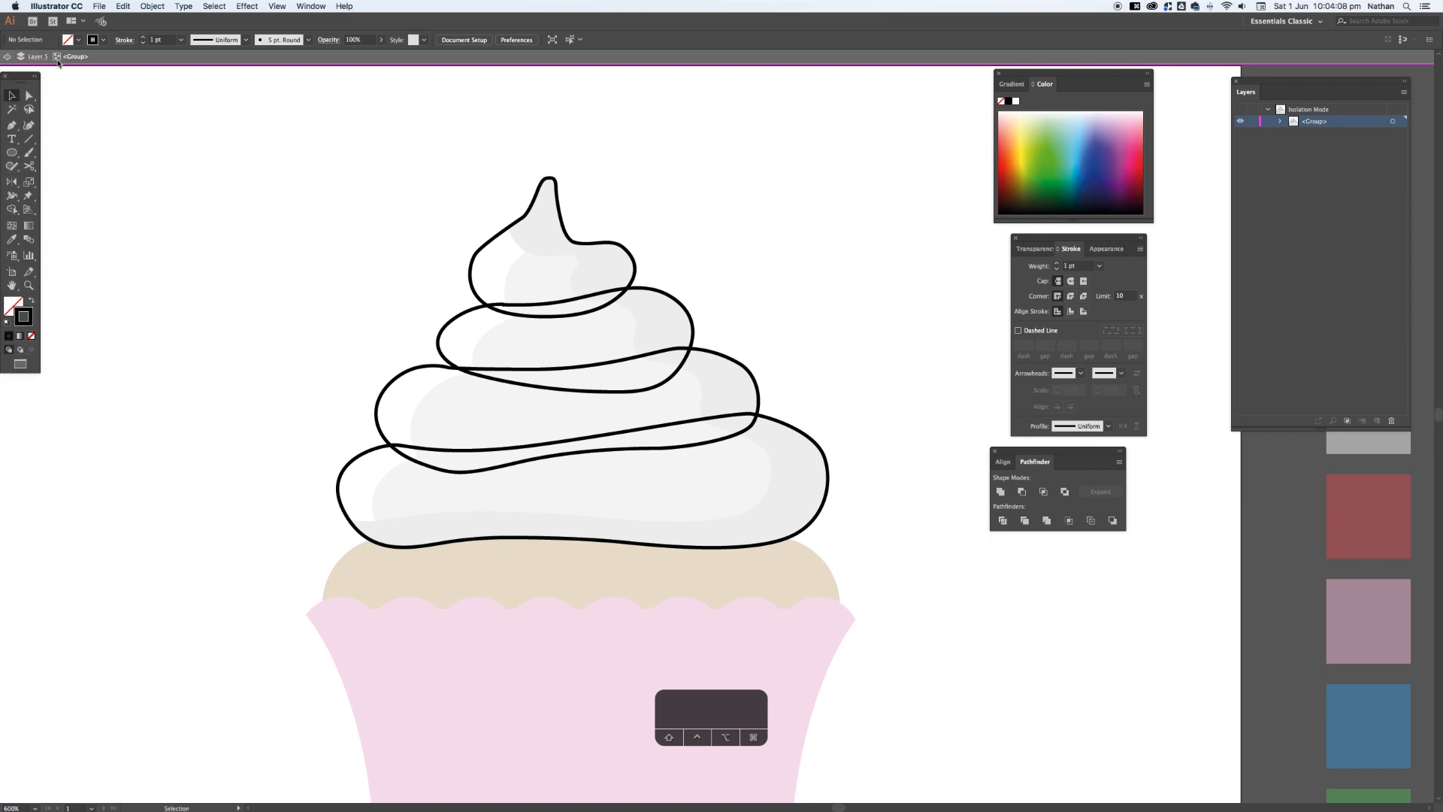
drag(251, 532, 418, 661)
drag(248, 451, 367, 632)
drag(366, 289, 483, 530)
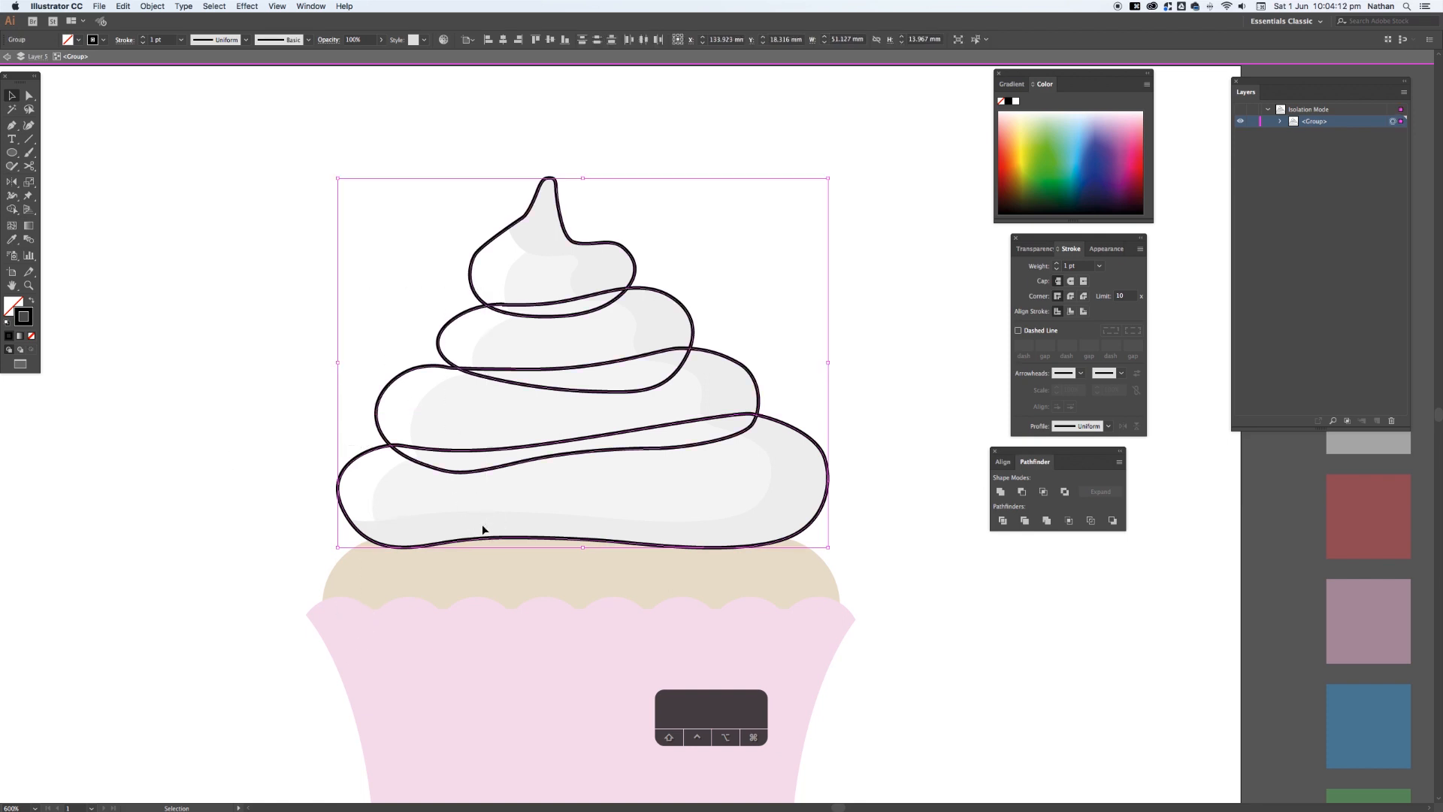
click(780, 321)
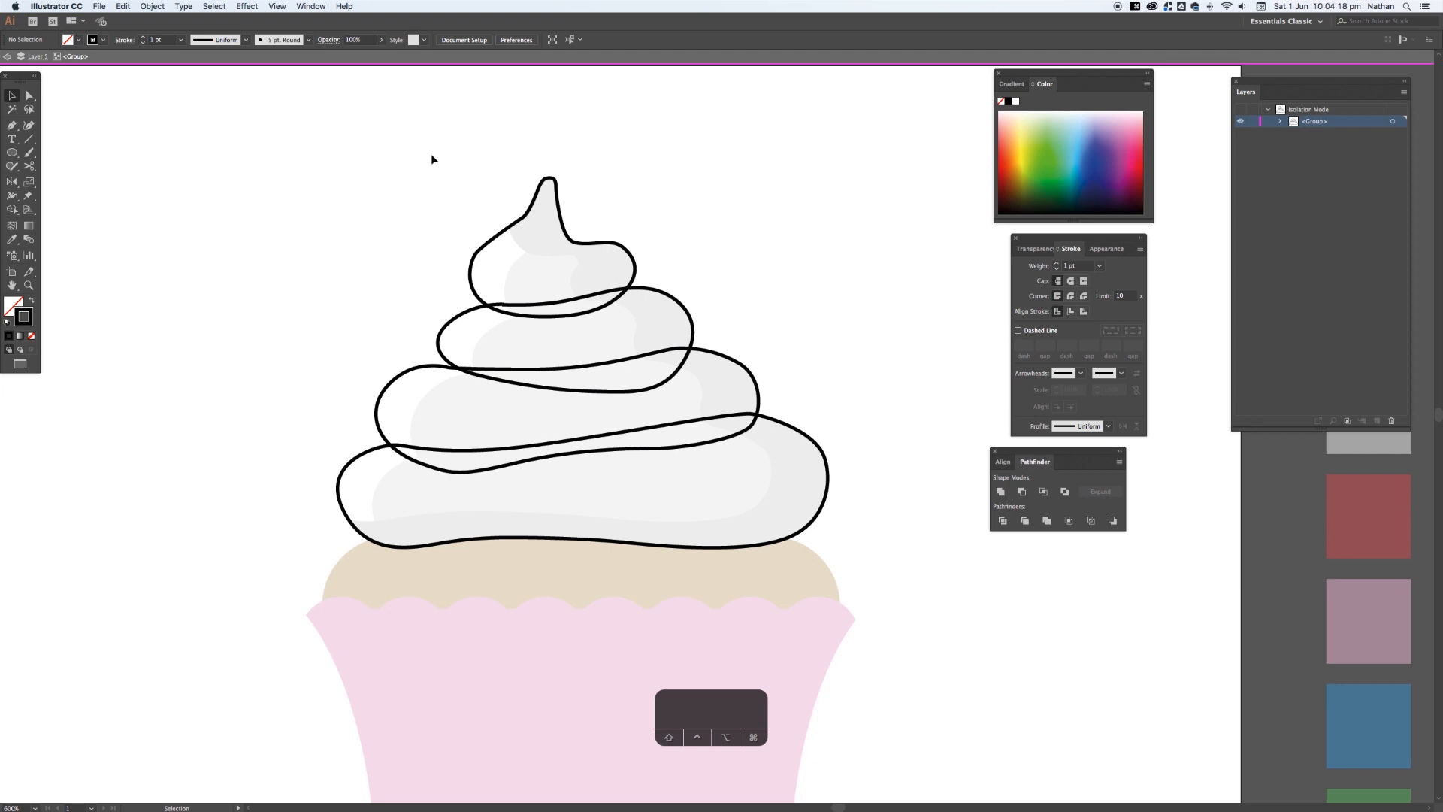
key(Escape)
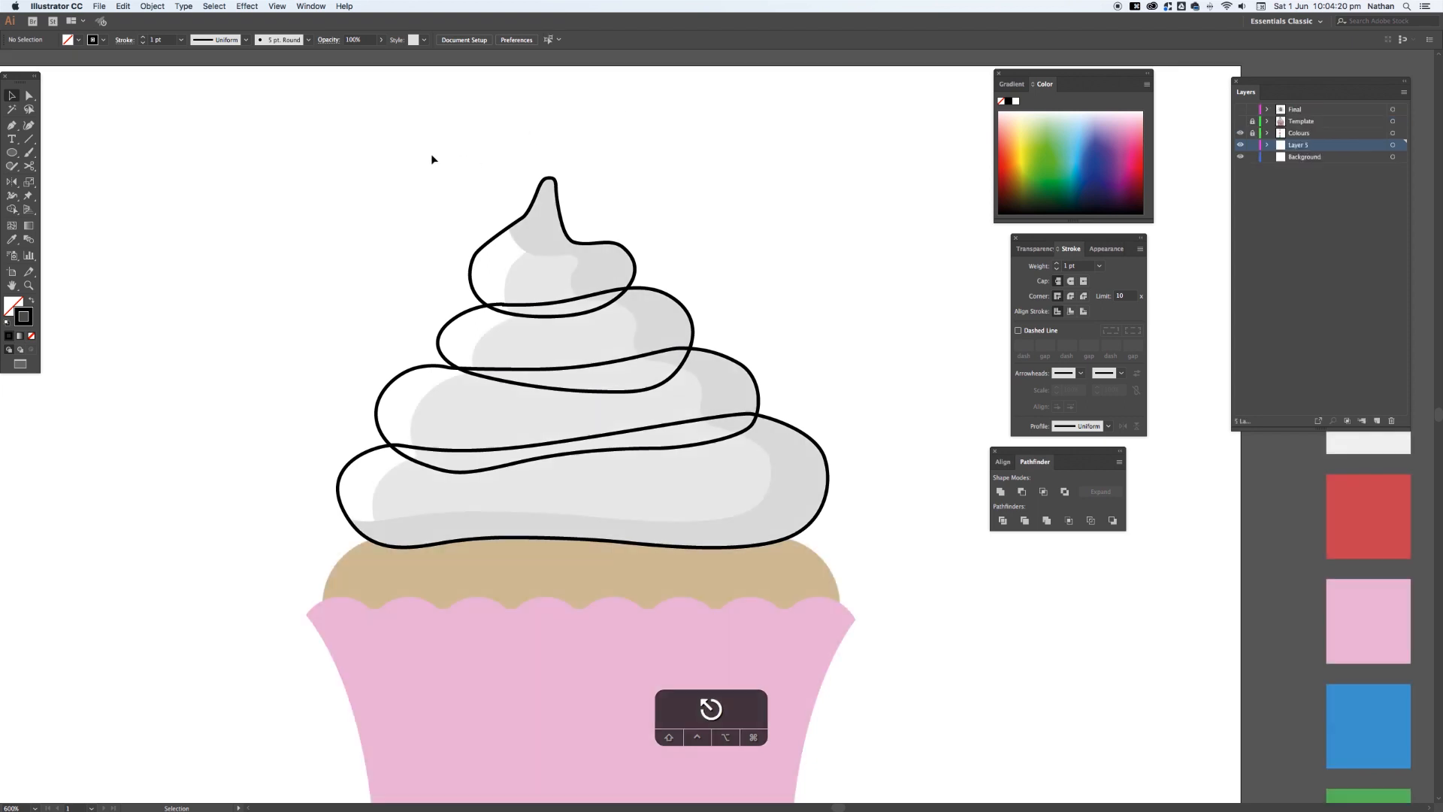
- Isolate the outline group and erase the inner overlapping lines between the four tiers with Shape Builder, exiting isolation when done
double_click(486, 242)
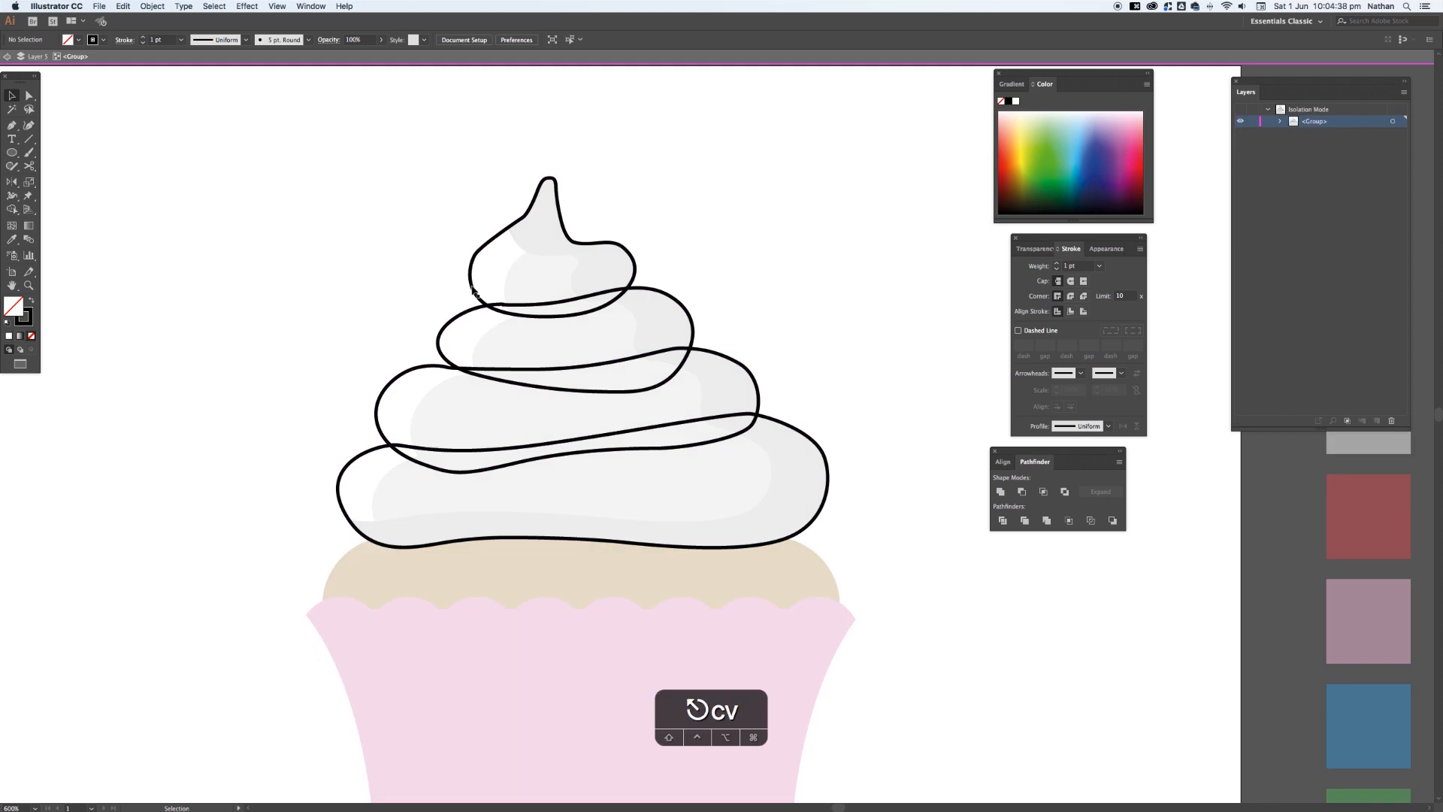
drag(370, 175, 570, 549)
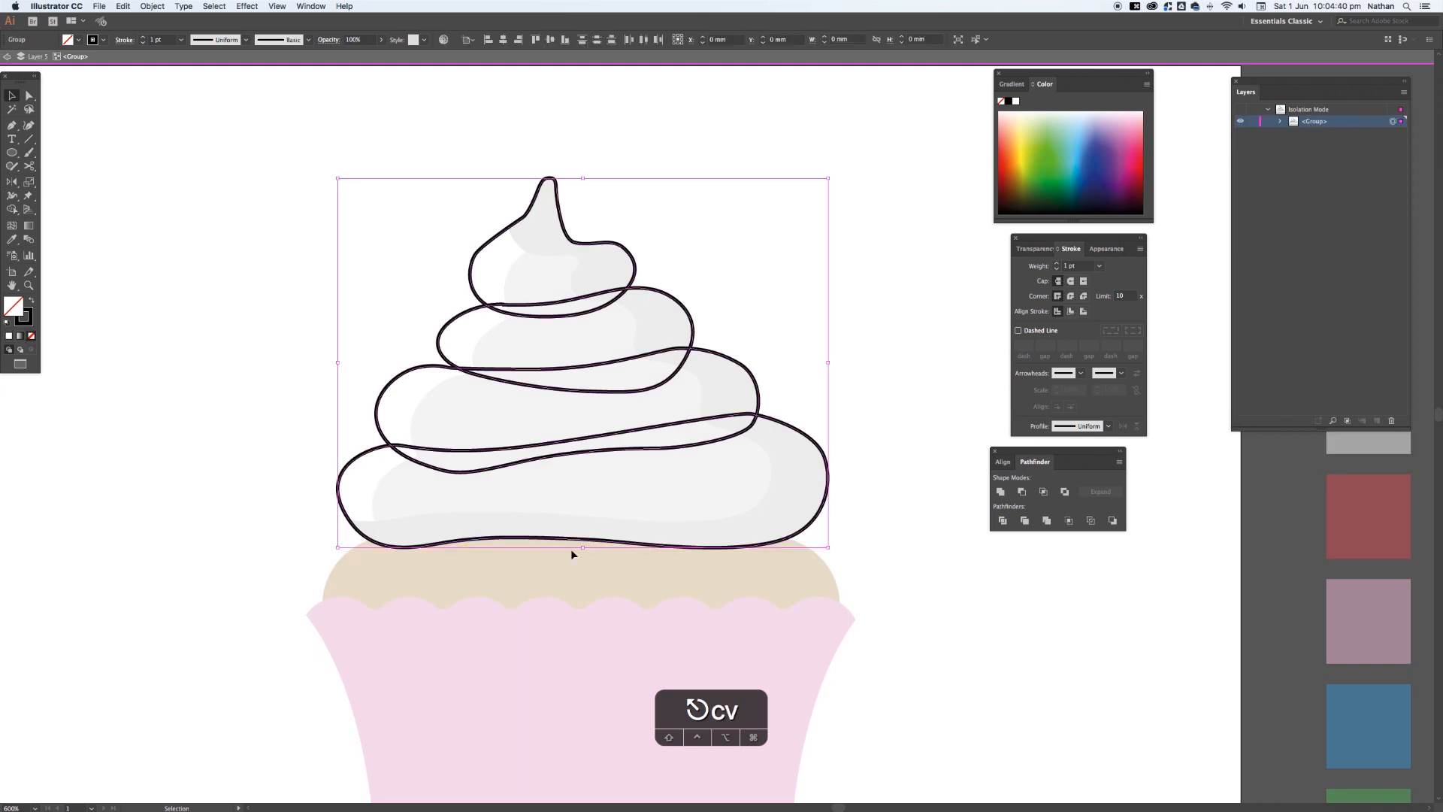
click(11, 210)
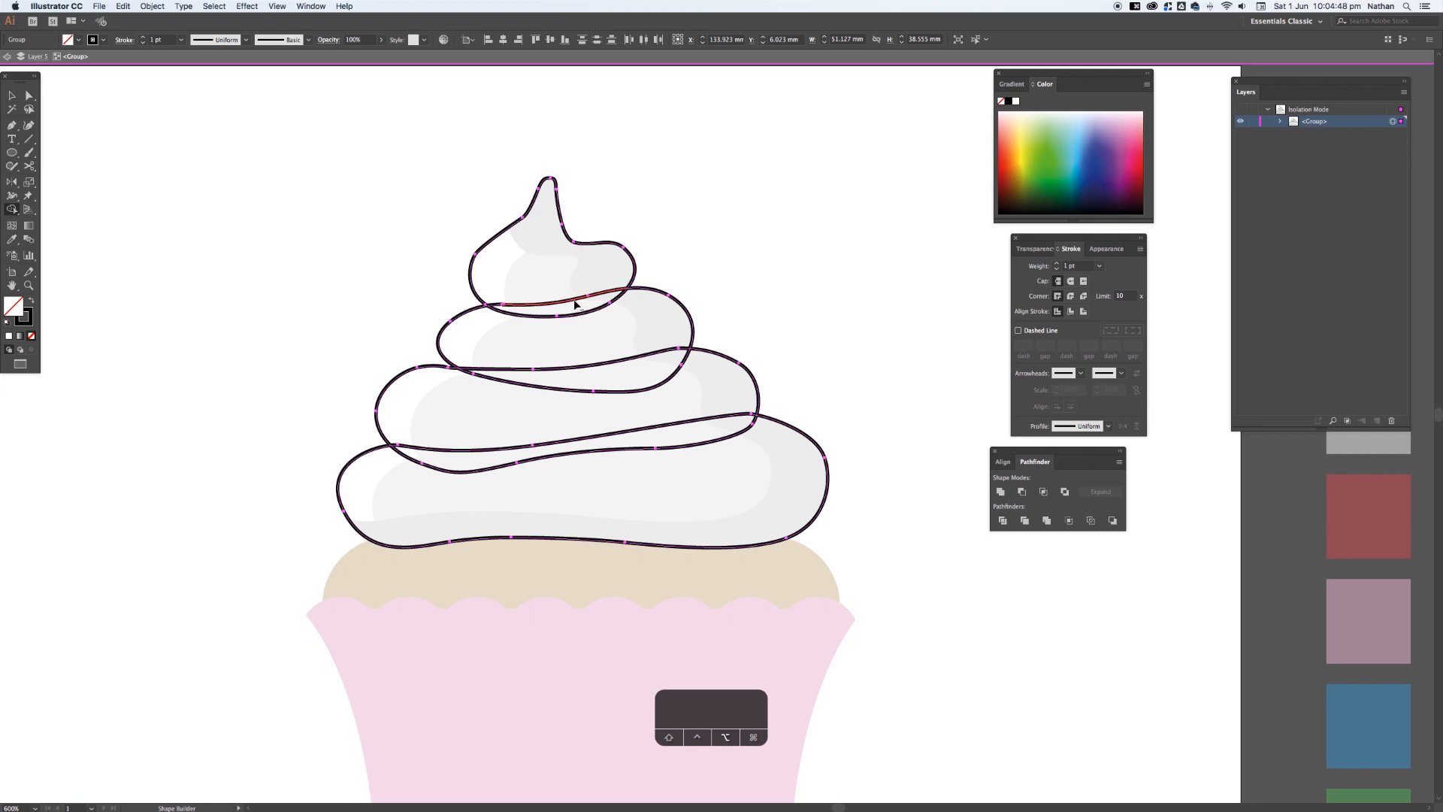
alt+click(502, 303)
alt+click(625, 357)
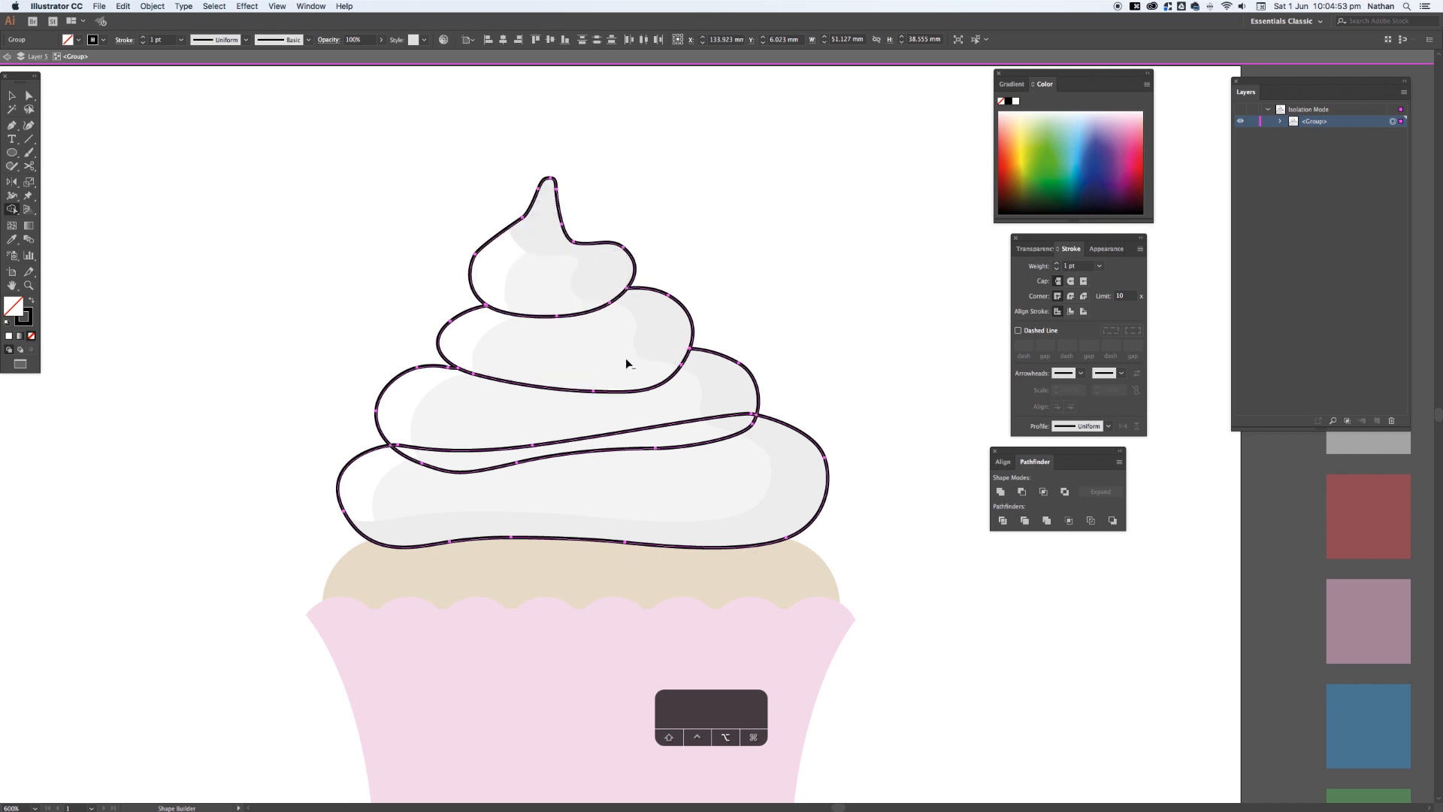
alt+click(634, 434)
key(v)
double_click(249, 309)
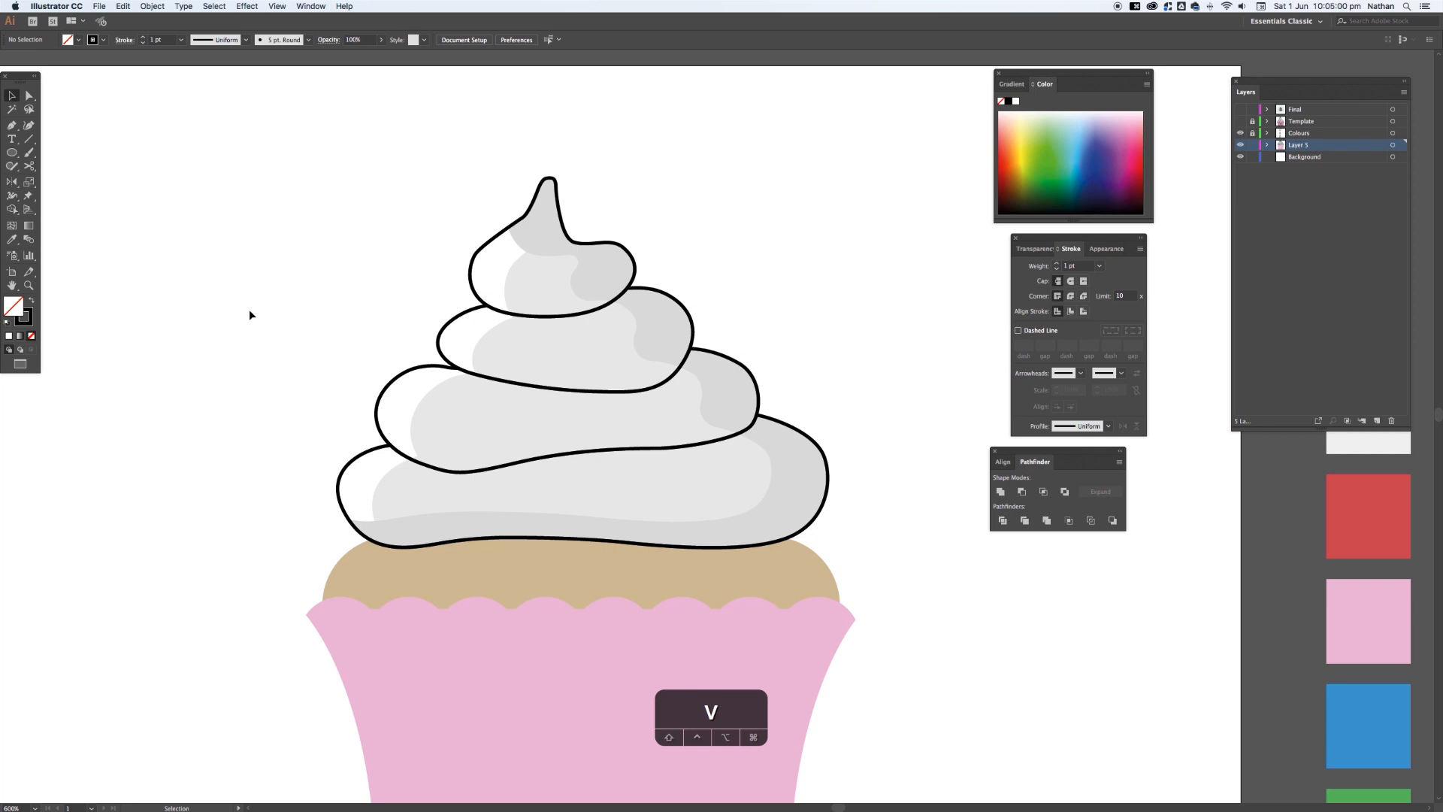
key(super+minus)
key(super+minus)
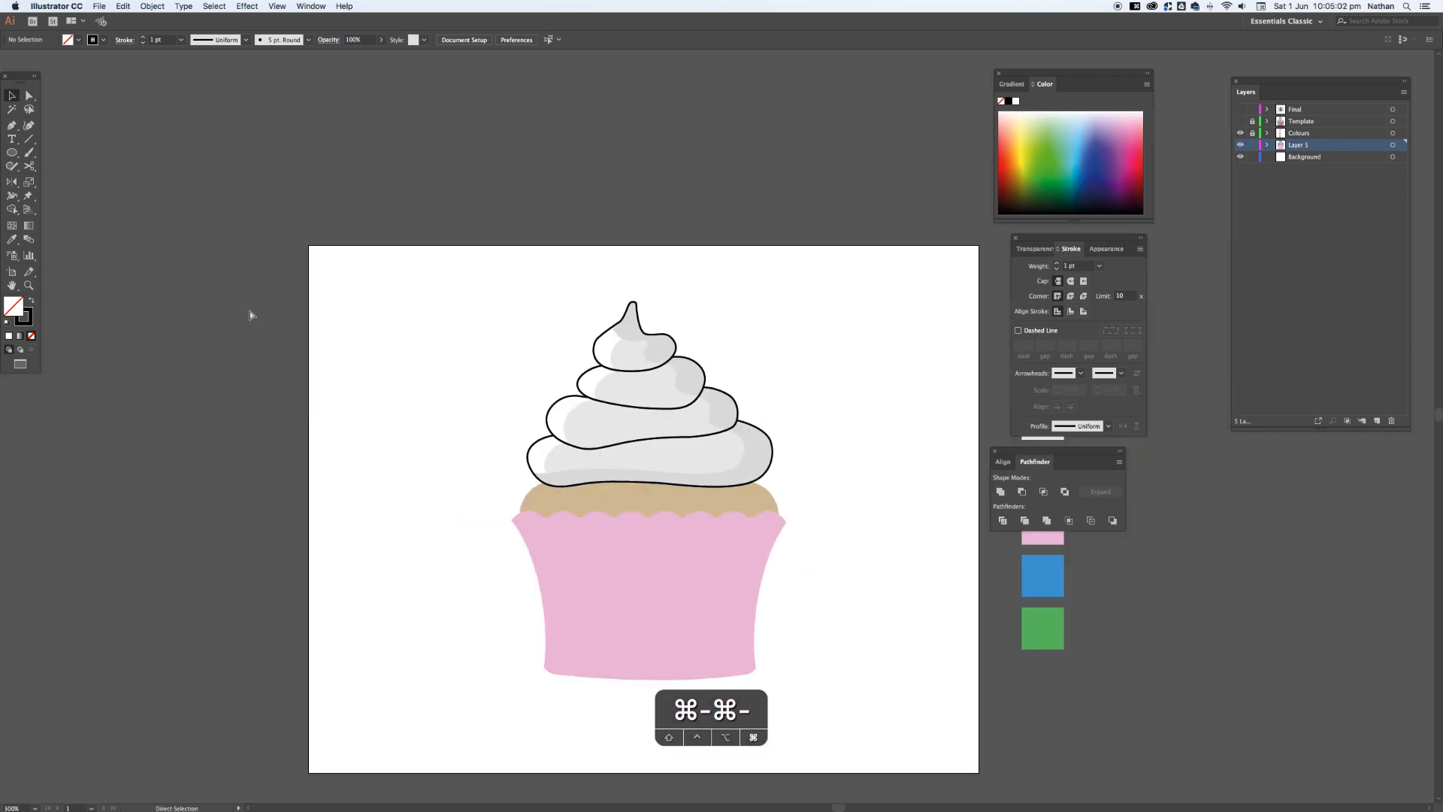
drag(463, 410, 380, 358)
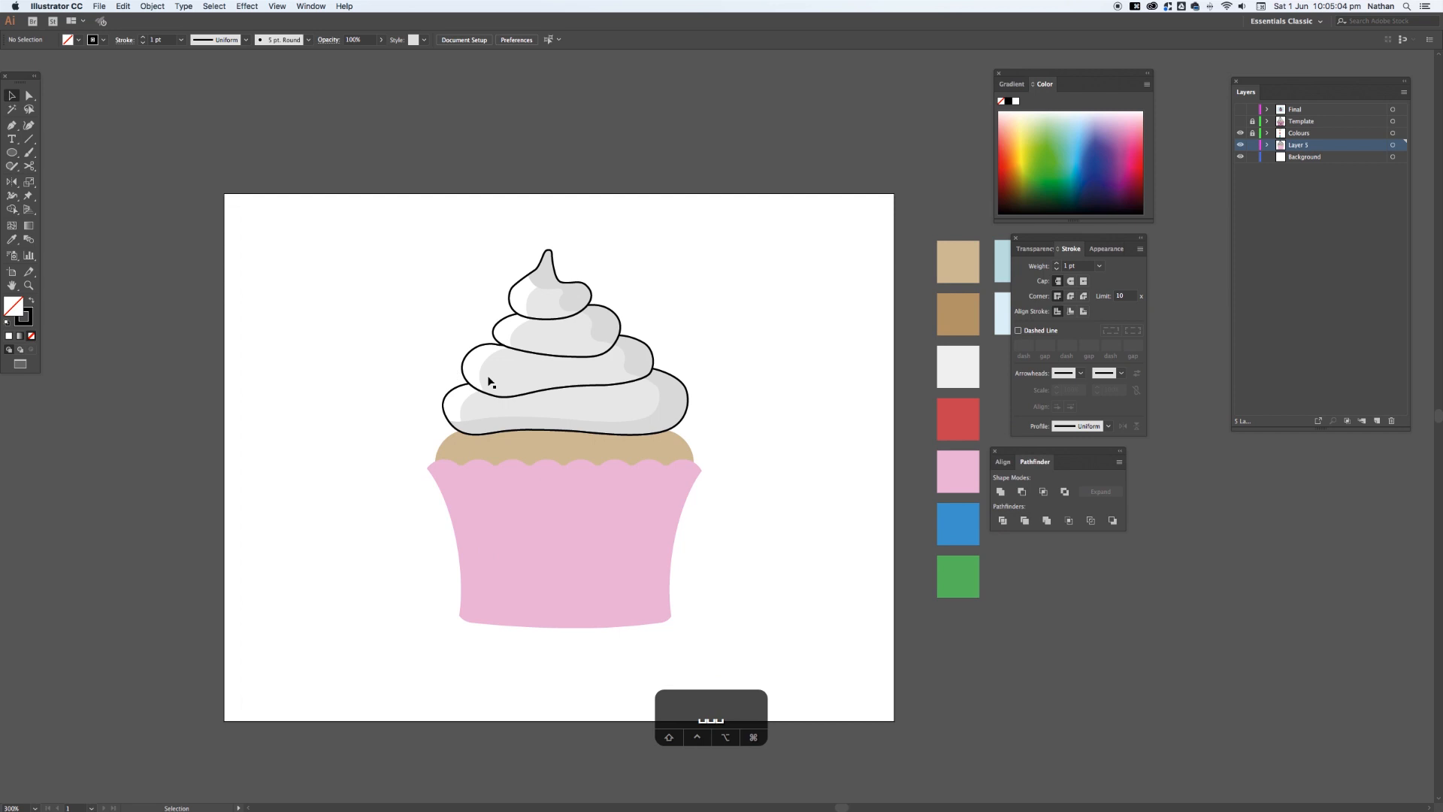
- Select the white highlight shape along the frosting, bring it forward one level and lower its opacity
key(a)
click(518, 298)
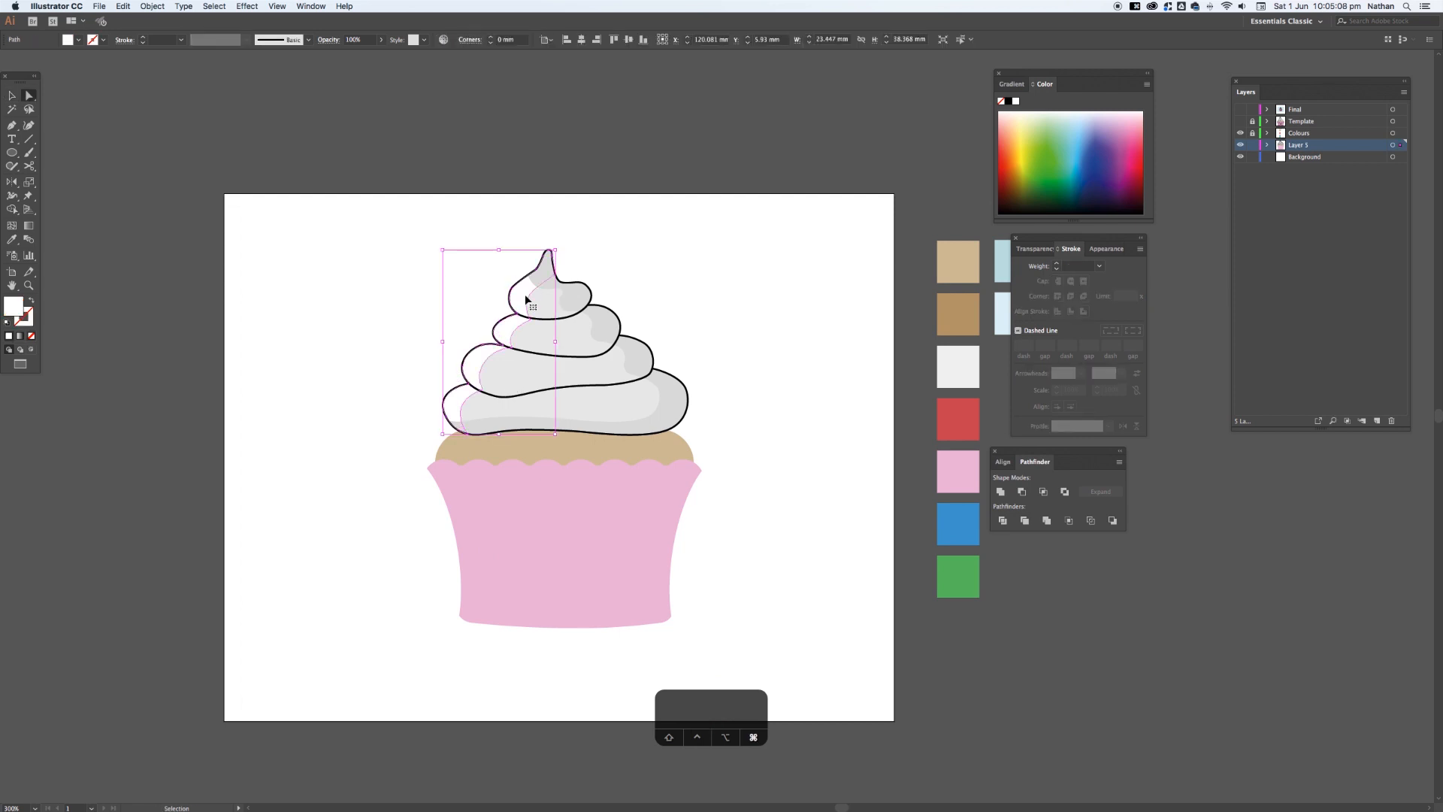
key(super+bracketright)
click(382, 39)
drag(380, 55, 368, 55)
click(426, 113)
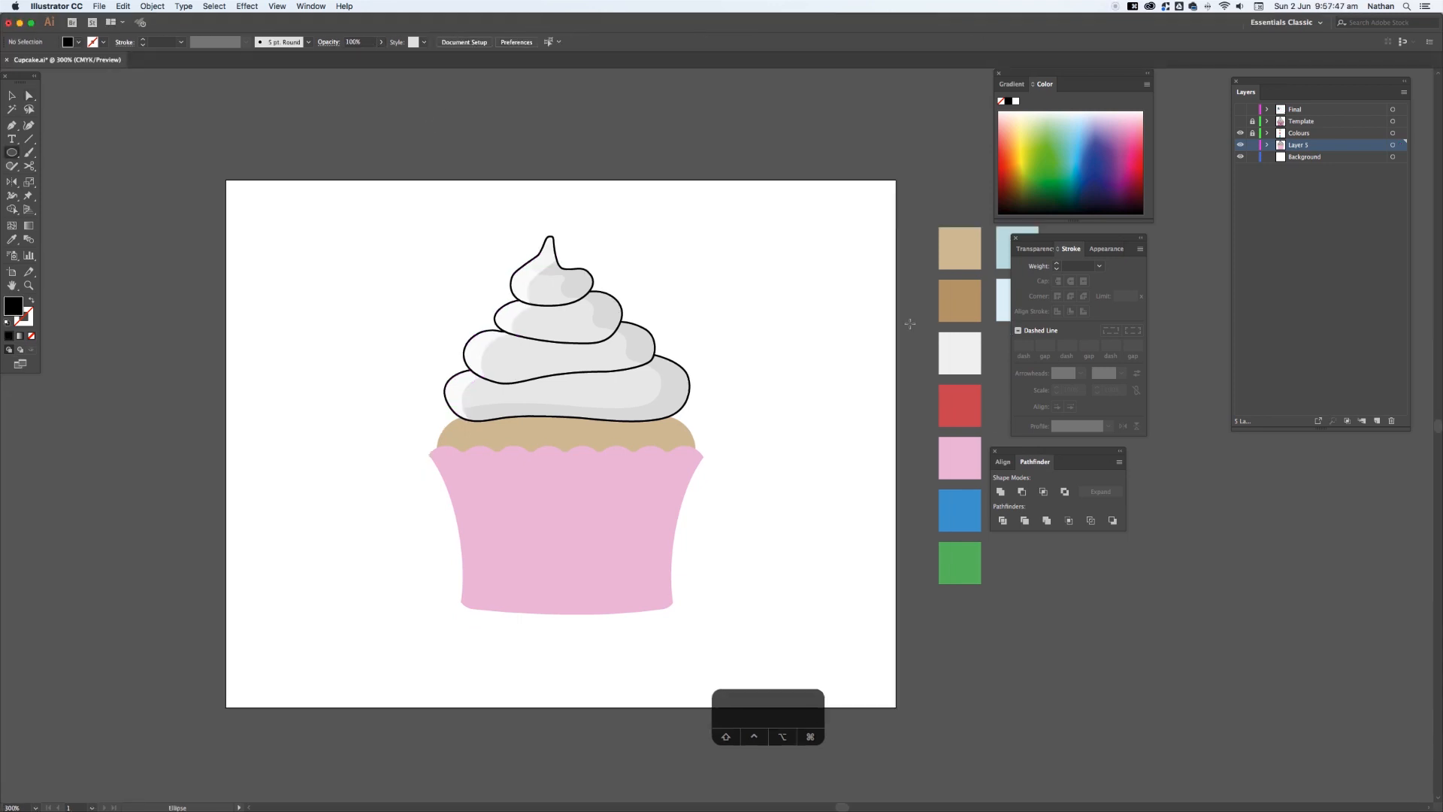
- Preview the Final layer, hide it again and show the Template layer's outlines over the cupcake
click(1241, 110)
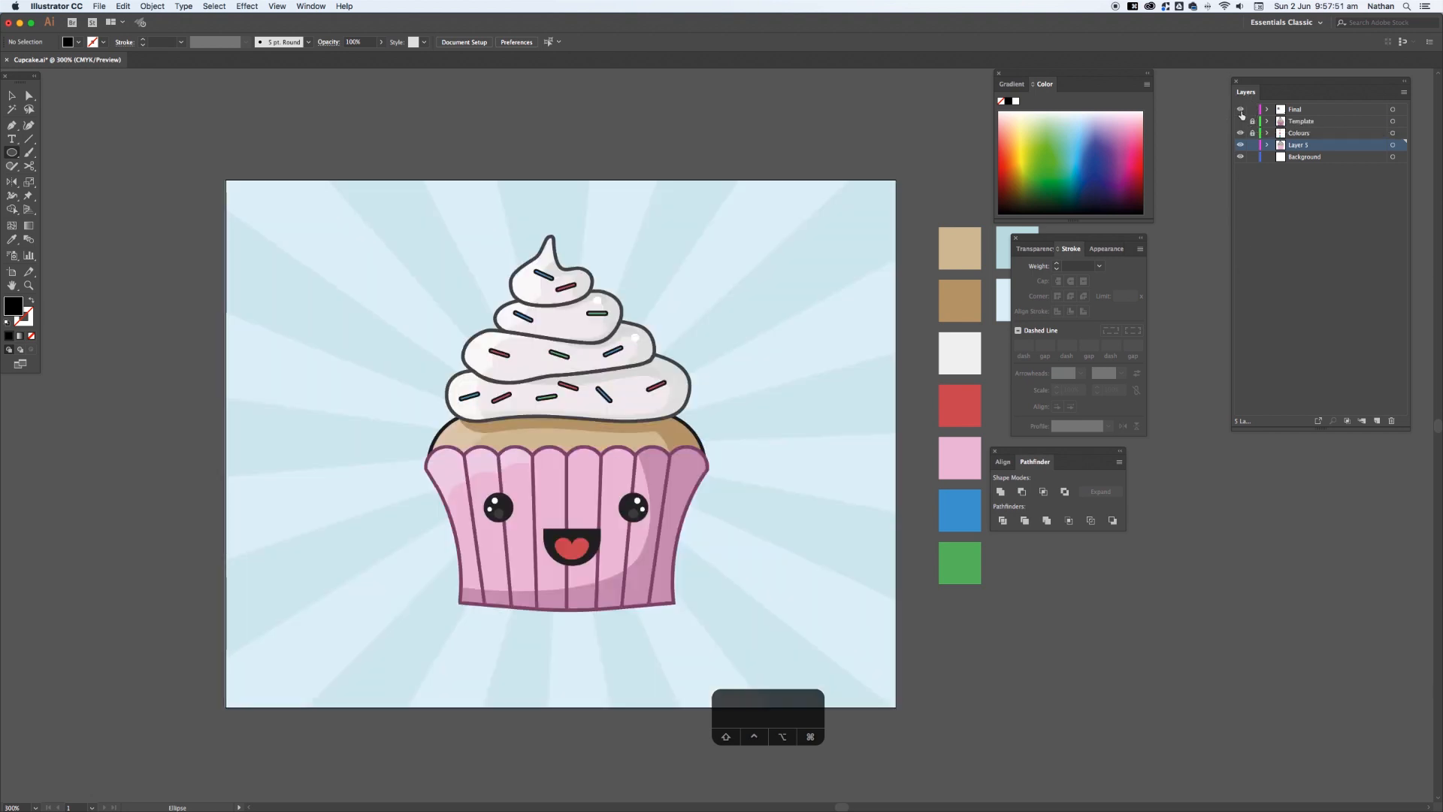
click(1241, 110)
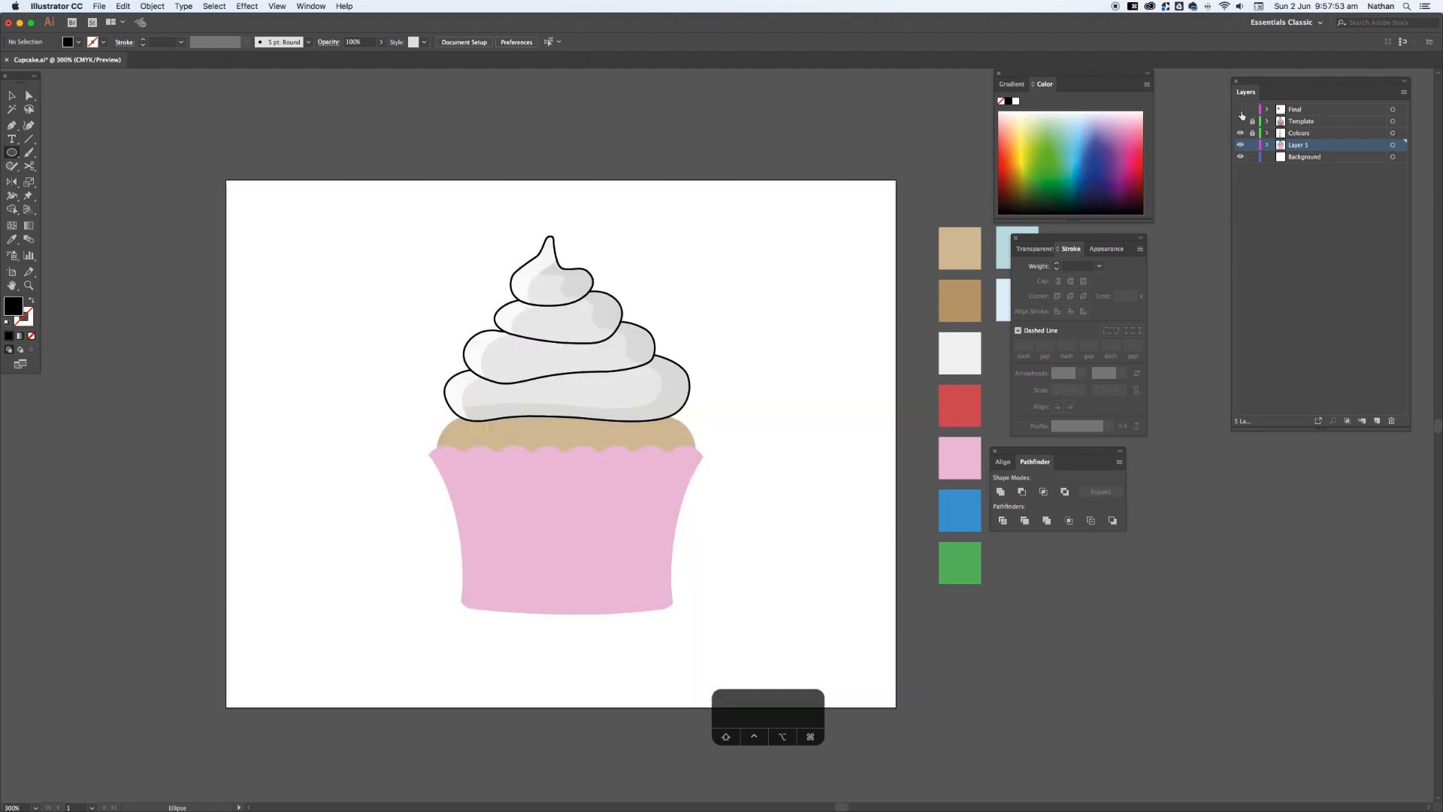
click(1241, 123)
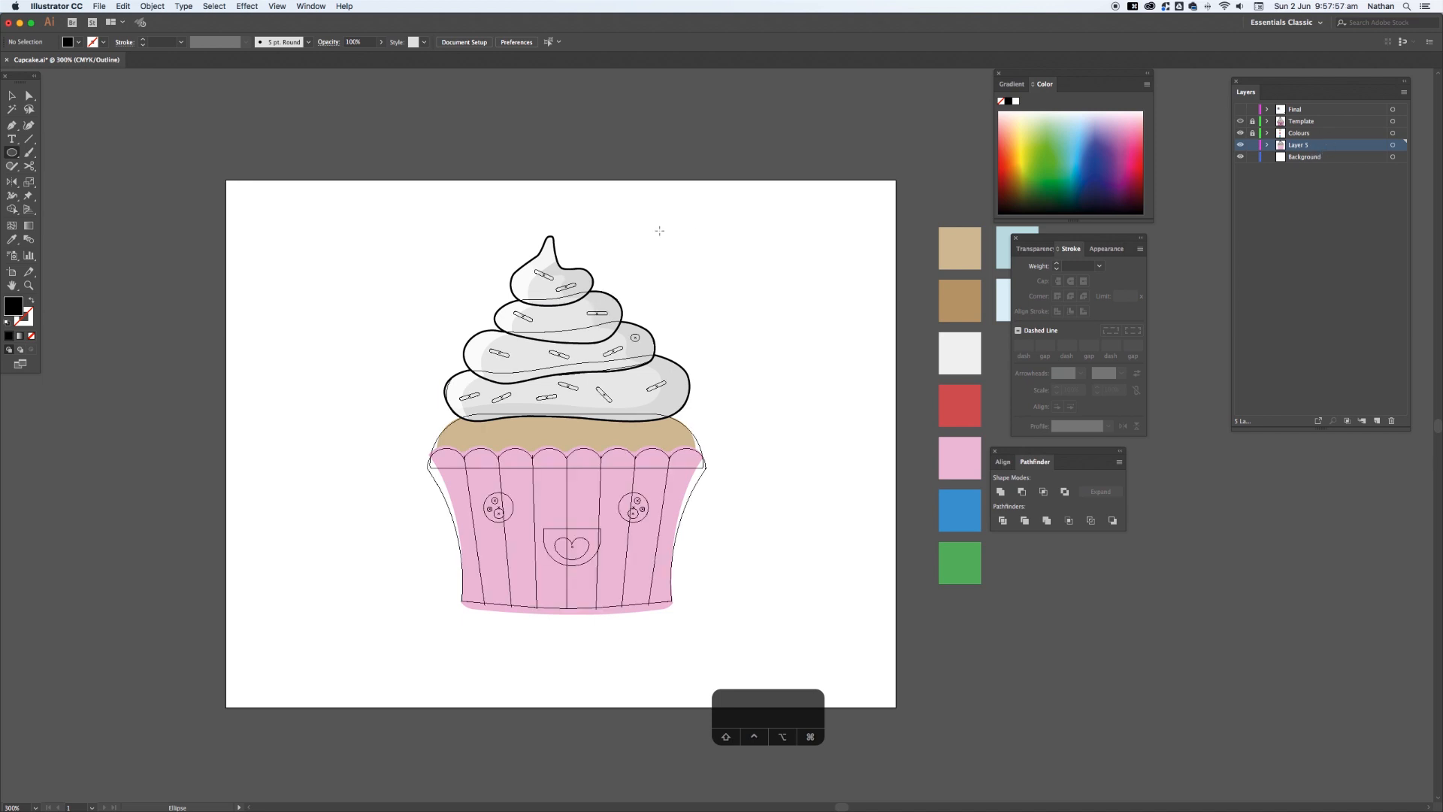
- Draw a black-filled circle about 6.24 mm in diameter with the Ellipse tool over the template's left eye
drag(392, 266, 737, 650)
drag(607, 457, 482, 355)
drag(348, 338, 853, 644)
drag(621, 347, 662, 525)
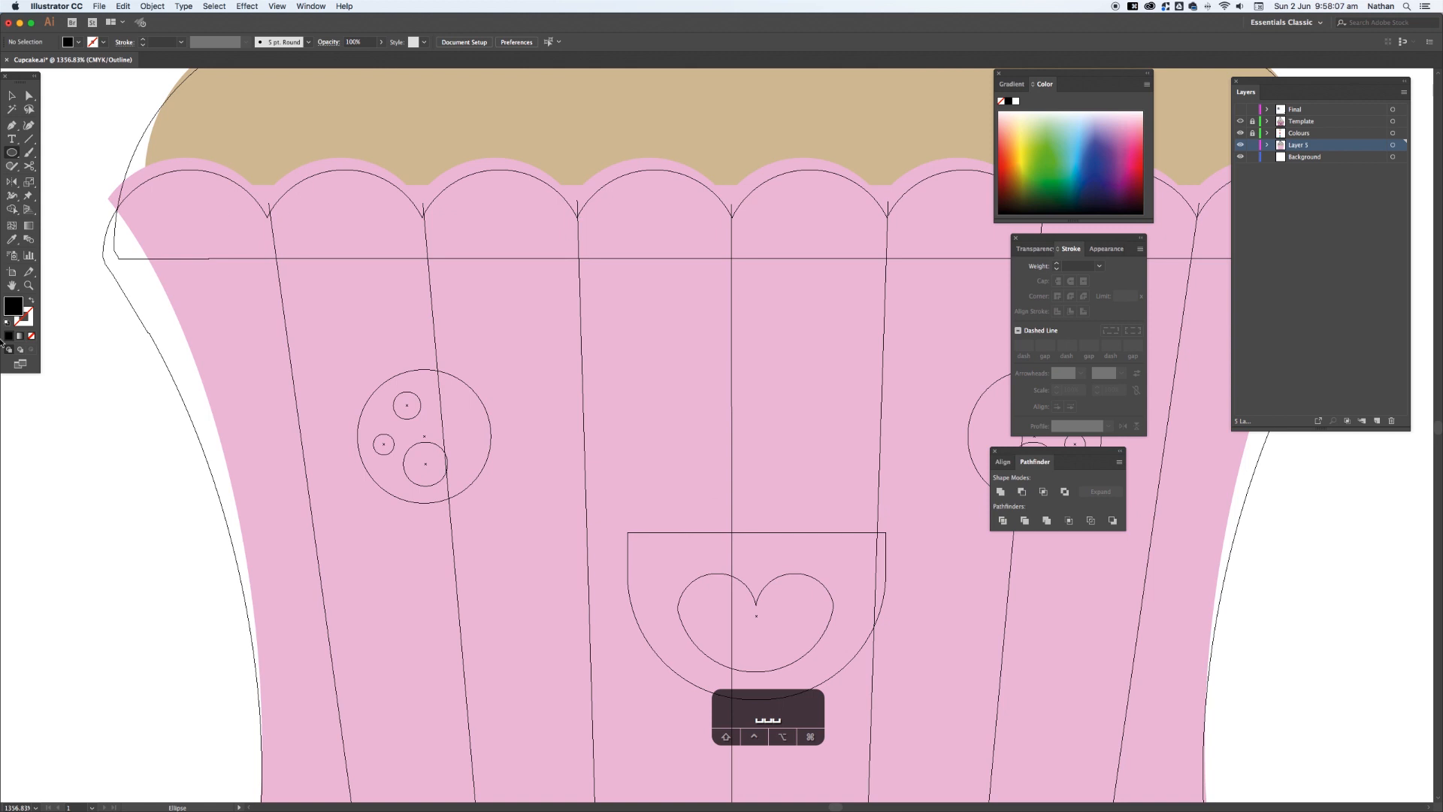
key(l)
drag(424, 436, 361, 369)
drag(362, 369, 359, 369)
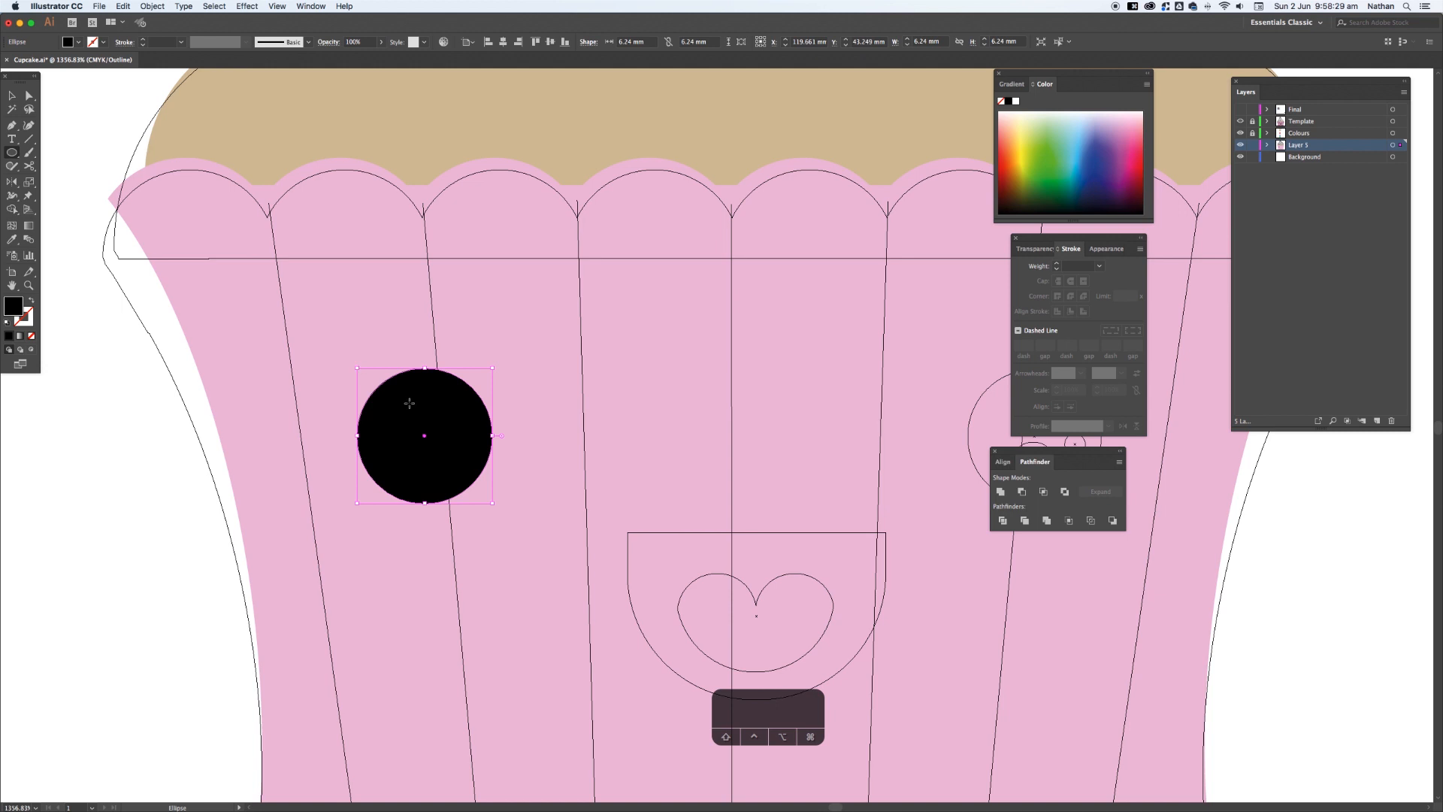
- Move the black eye circle off the left eye template and draw a circle about 1.25 mm wide over the template's upper highlight
key(v)
drag(424, 410, 579, 408)
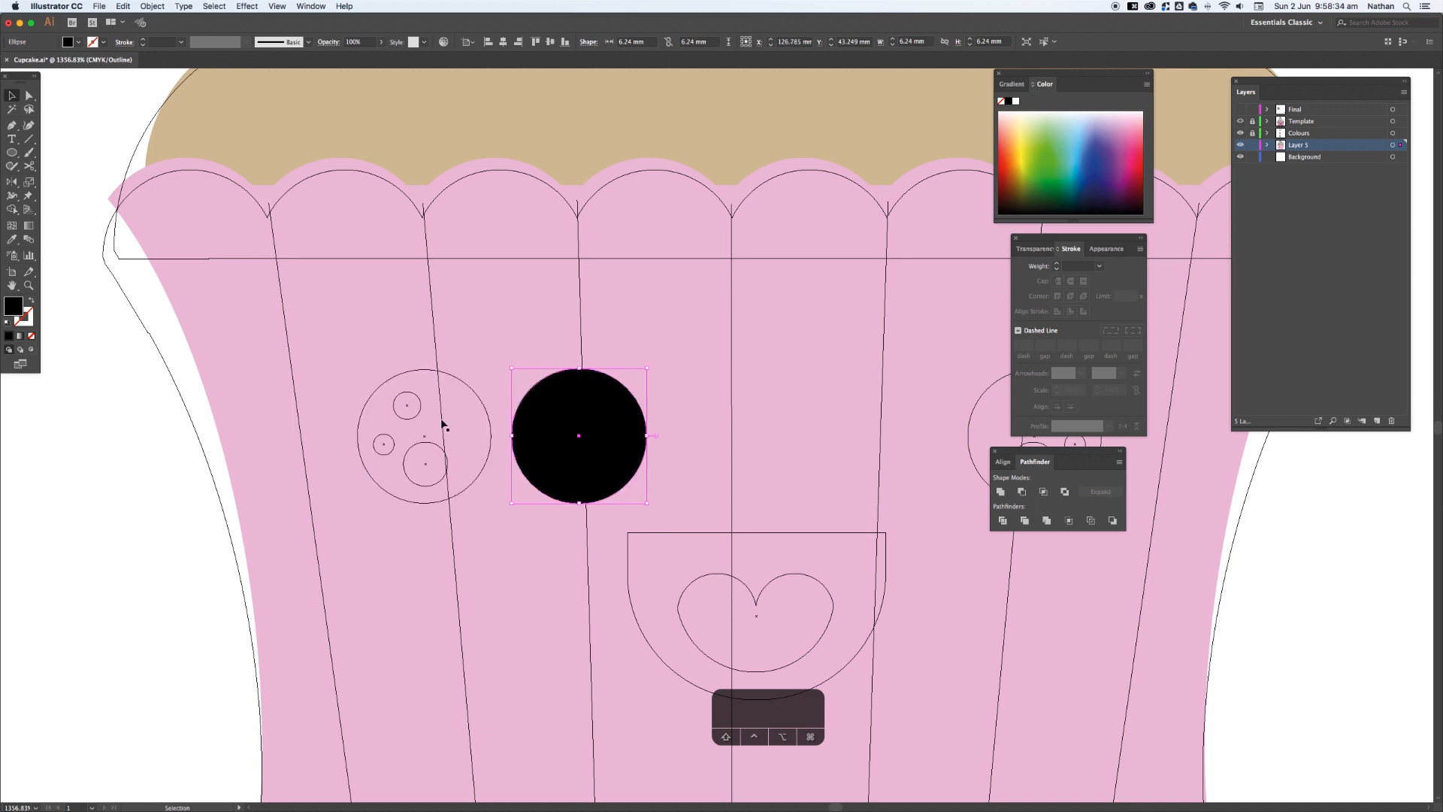
key(l)
drag(407, 405, 394, 395)
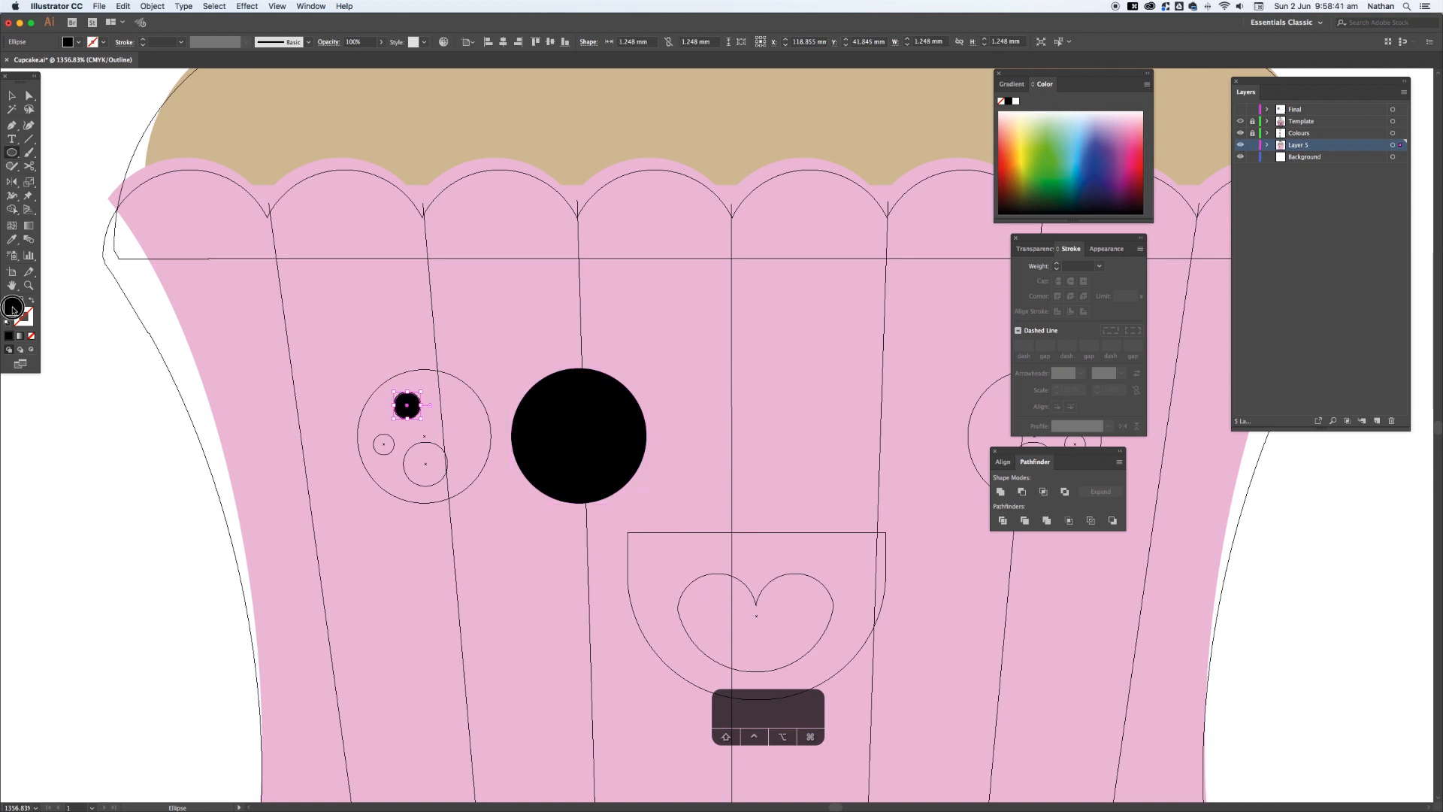
- Fill the small highlight circle with white, FFFFFF
double_click(13, 305)
click(531, 344)
drag(532, 345, 539, 332)
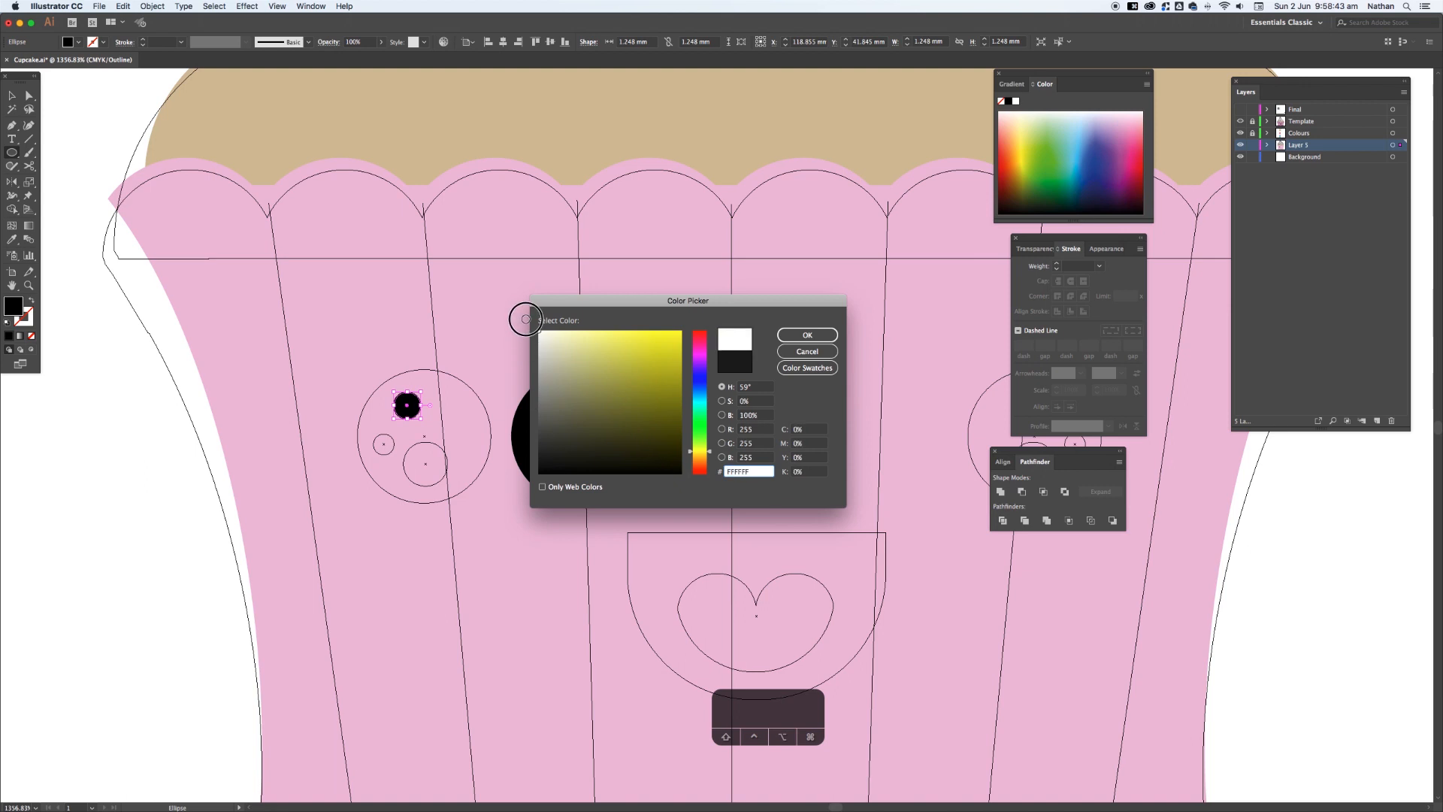
click(807, 335)
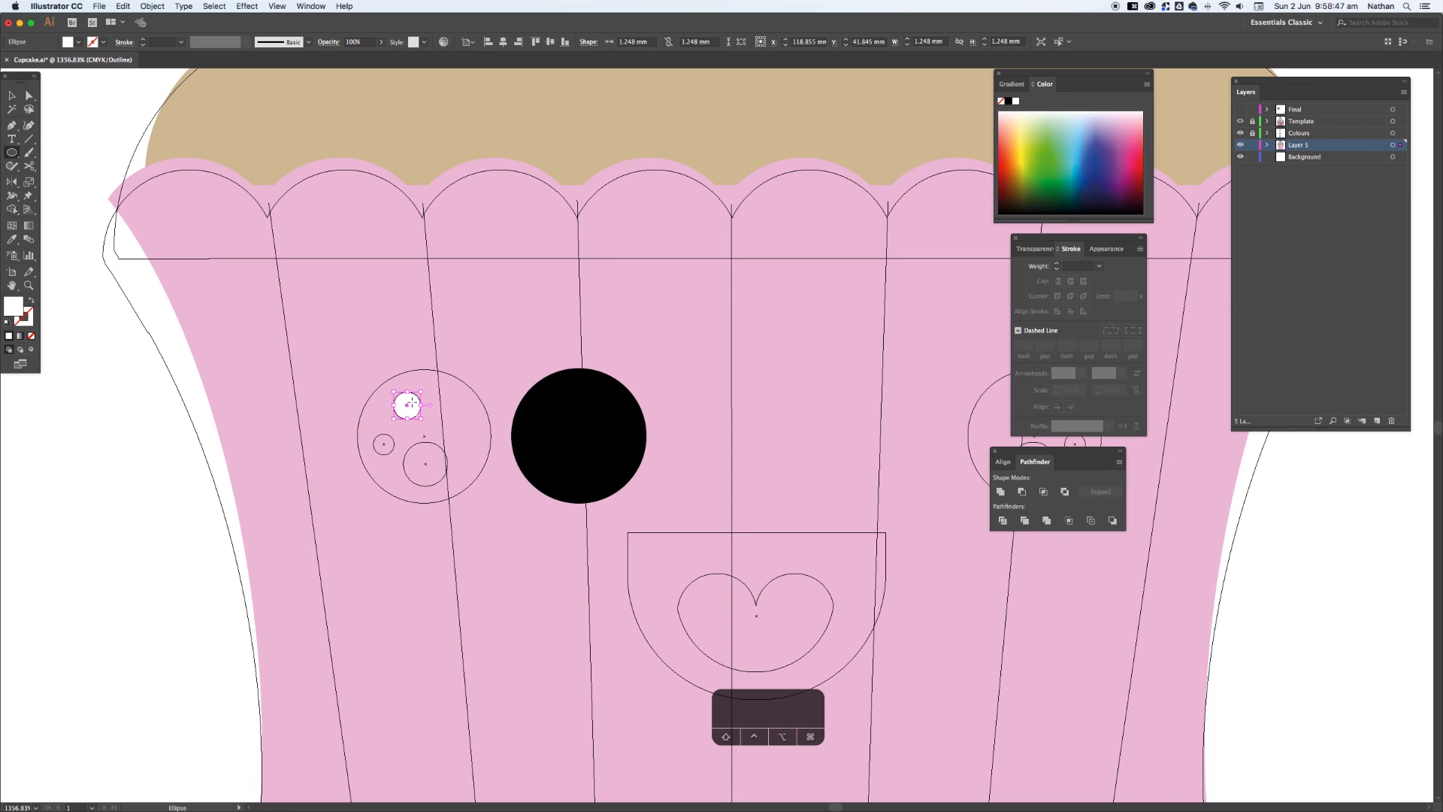
- Copy the white highlight onto the two other highlight outlines, resizing to match, and reduce the largest one's opacity to about 56%
key(v)
drag(411, 404, 391, 437)
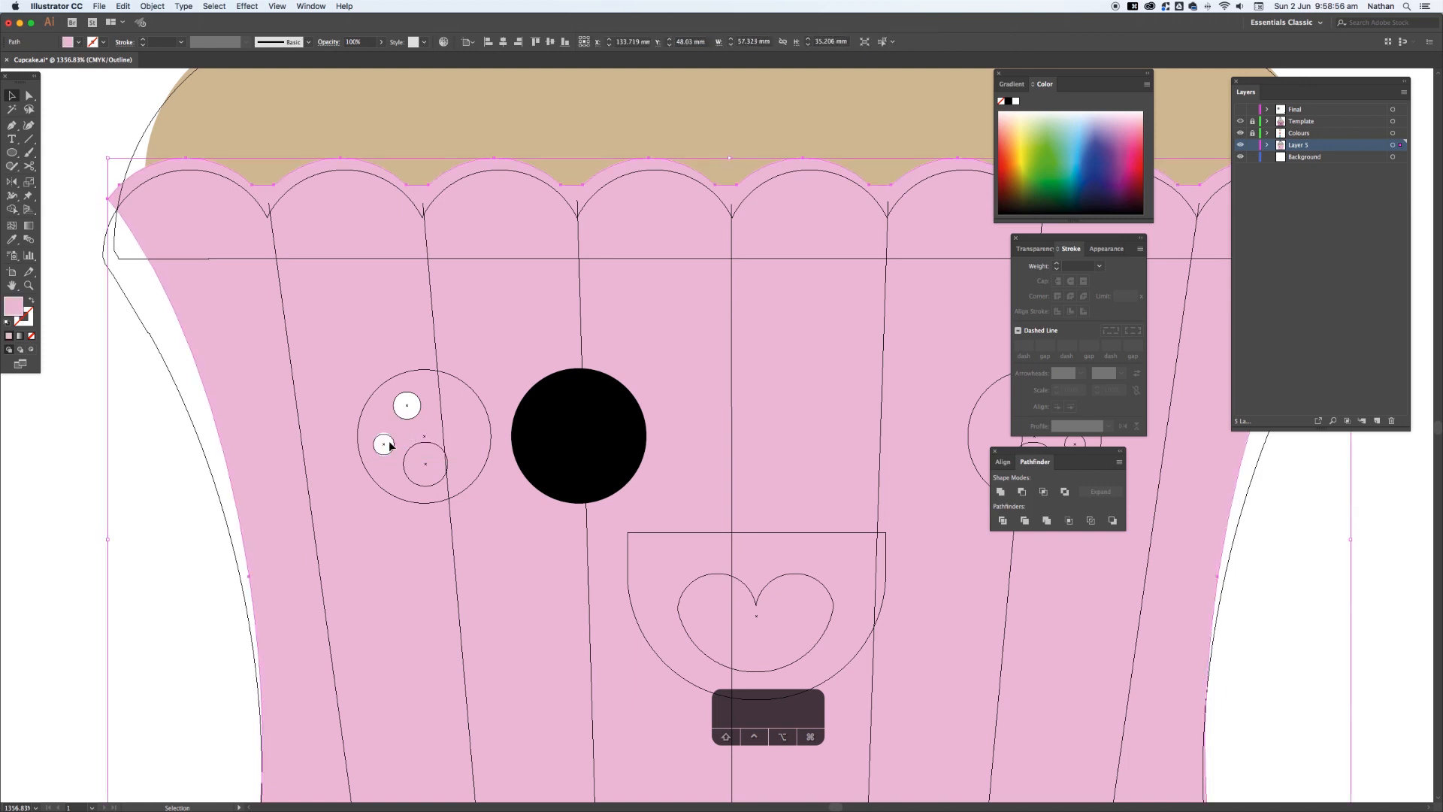
drag(388, 438, 448, 443)
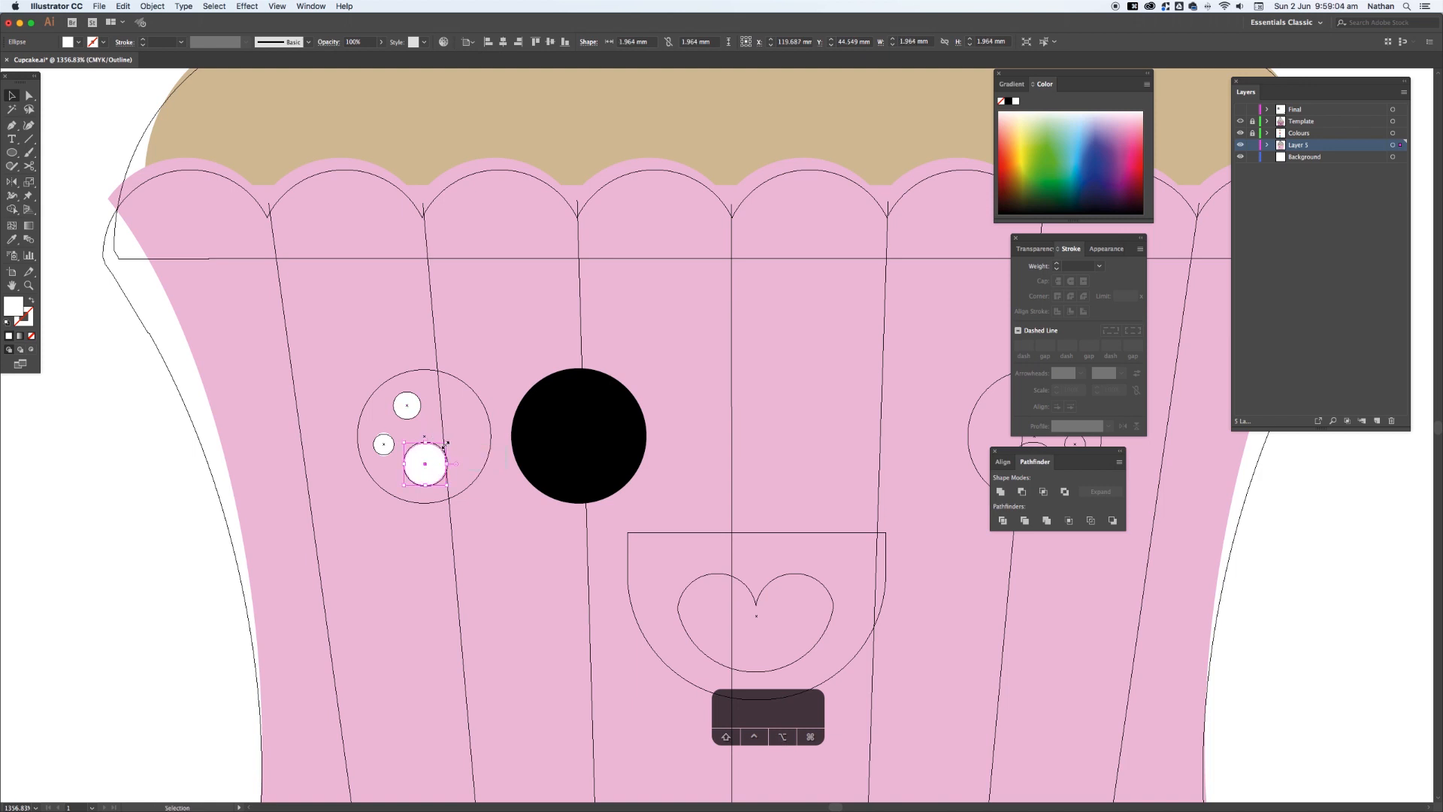
click(381, 43)
drag(379, 57, 352, 59)
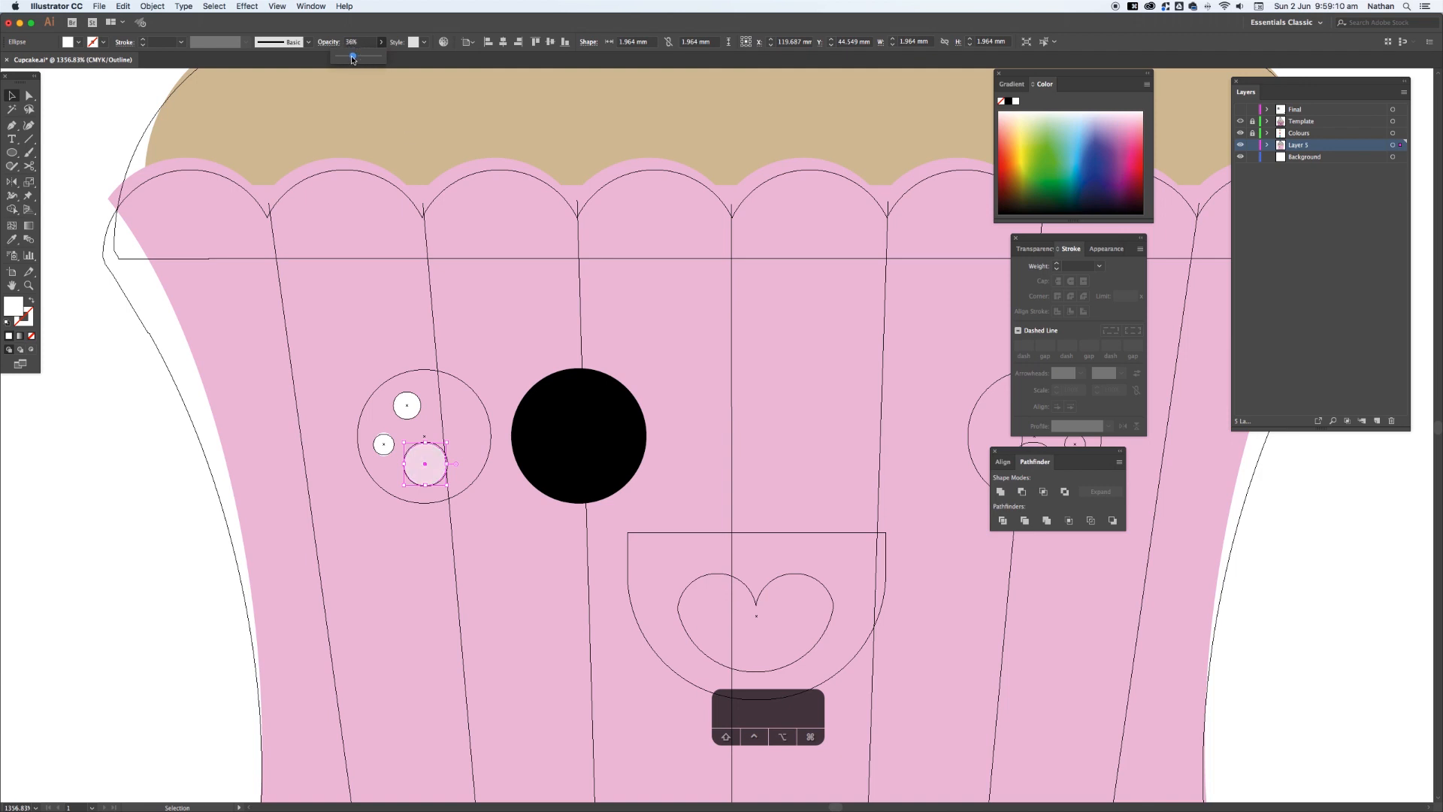
- Move the black circle back onto the left eye template and group it with its three highlights
drag(569, 384, 436, 384)
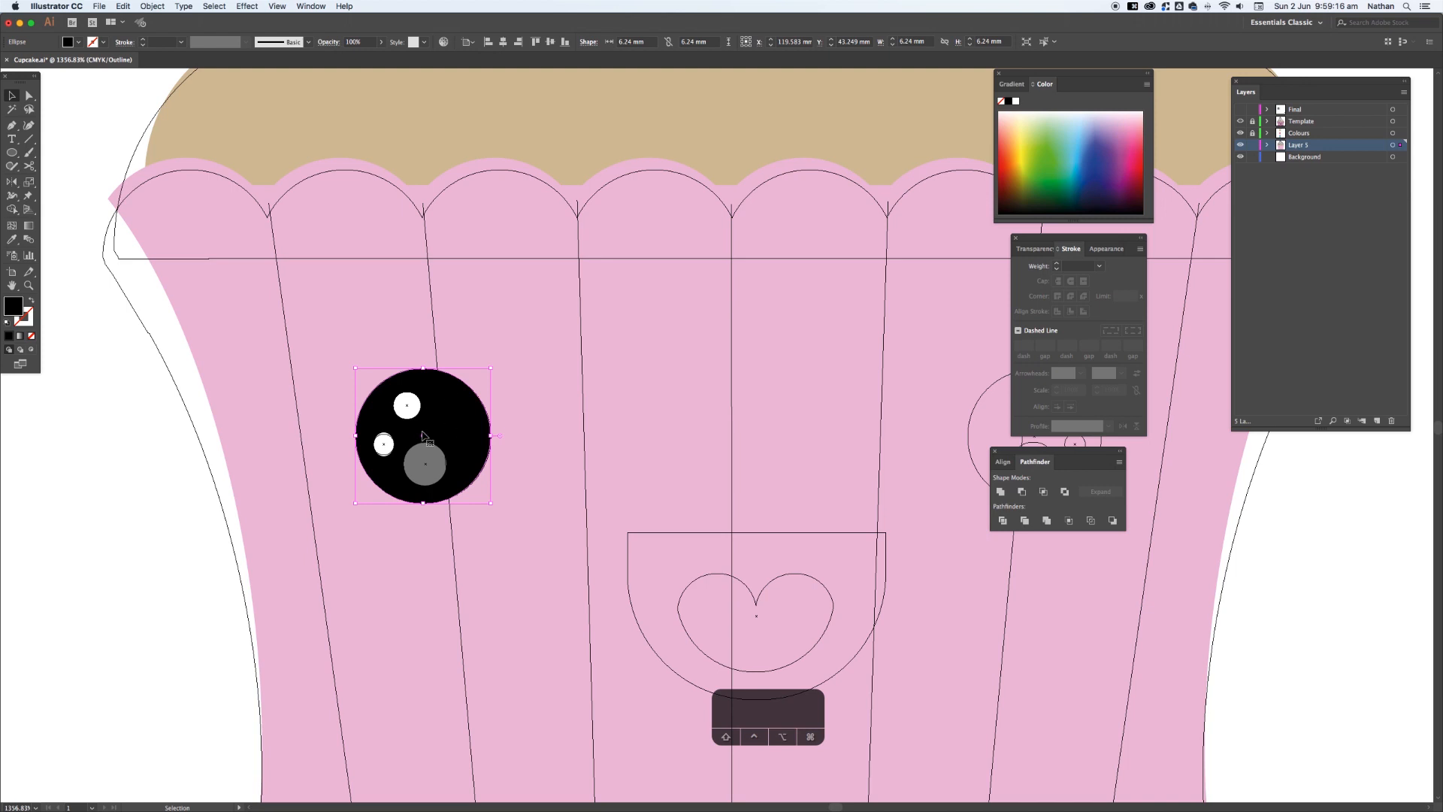
shift+click(413, 411)
shift+click(390, 445)
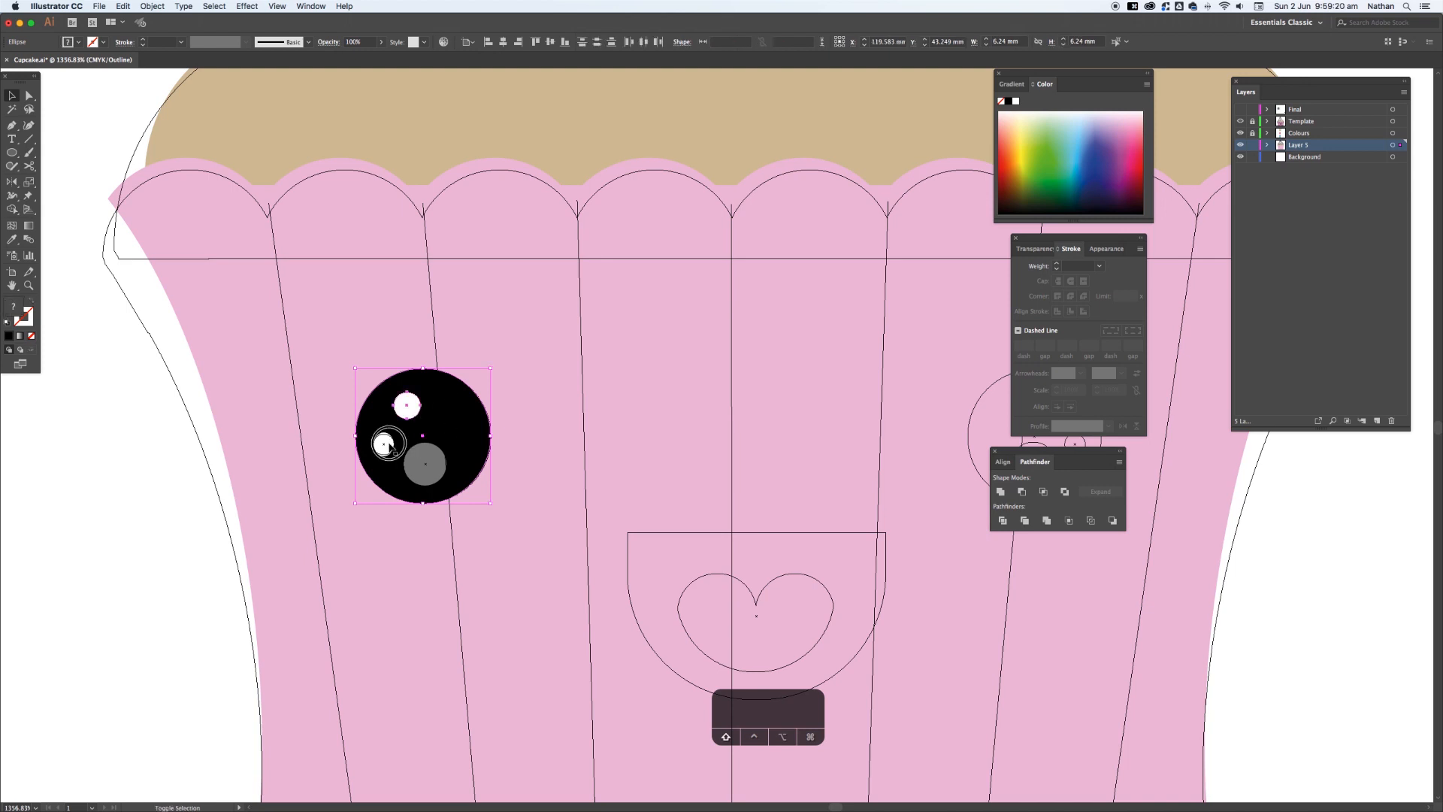
shift+click(432, 458)
key(super+g)
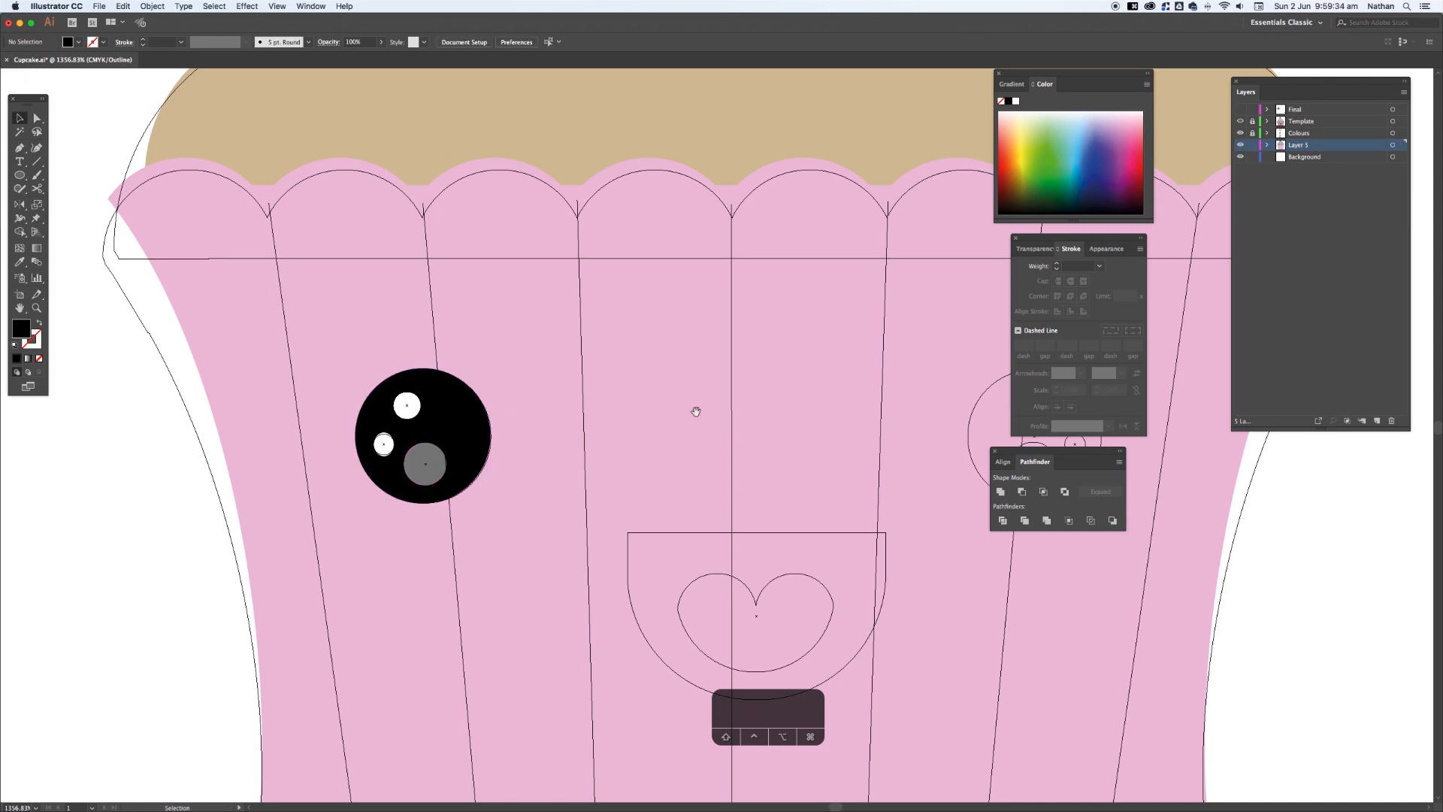
- Duplicate the grouped eye horizontally onto the right eye template
key(space)
drag(696, 412, 560, 407)
drag(304, 415, 908, 434)
key(space)
drag(790, 437, 618, 442)
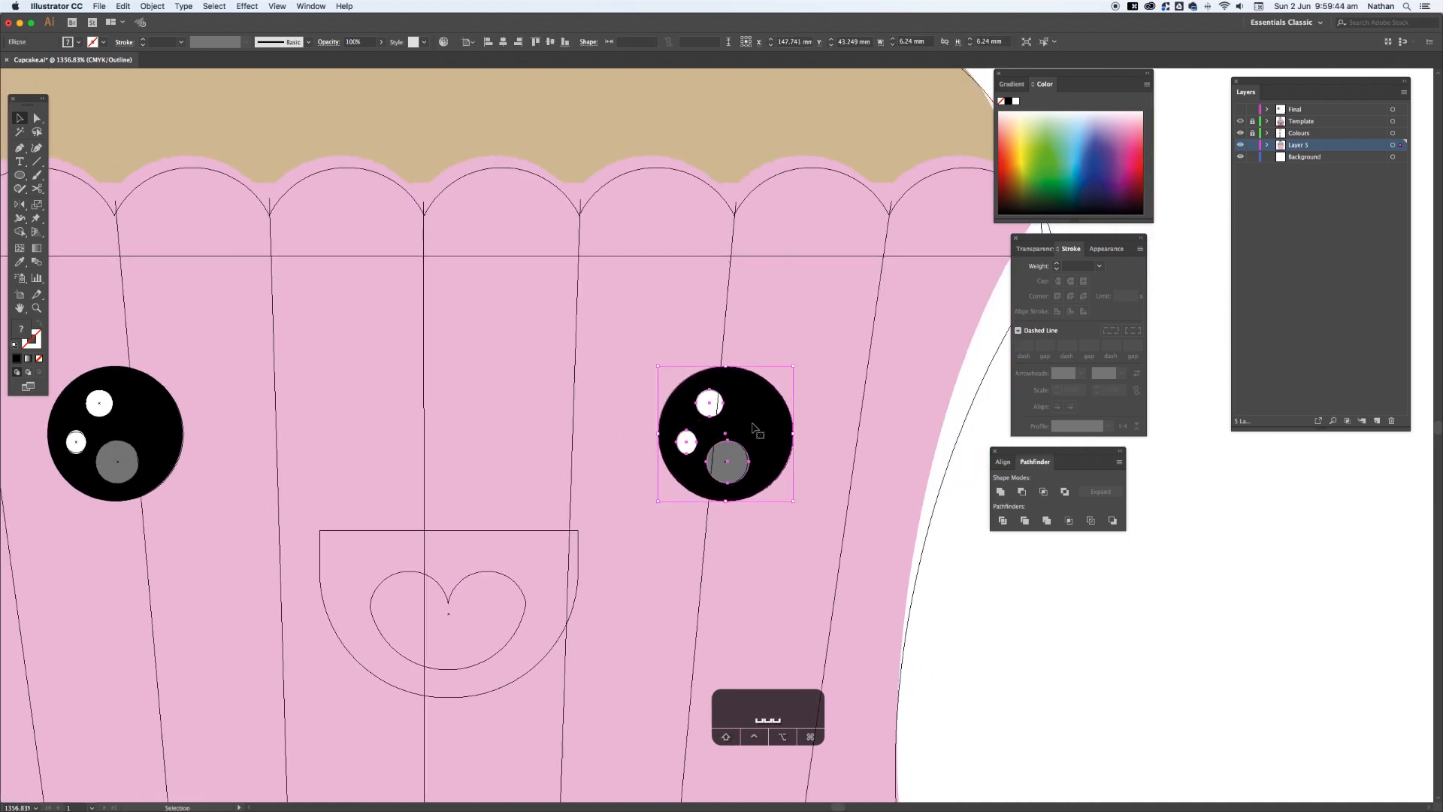
- Reflect the right eye across the vertical axis, then deselect it
right_click(759, 422)
mouse_move(800, 535)
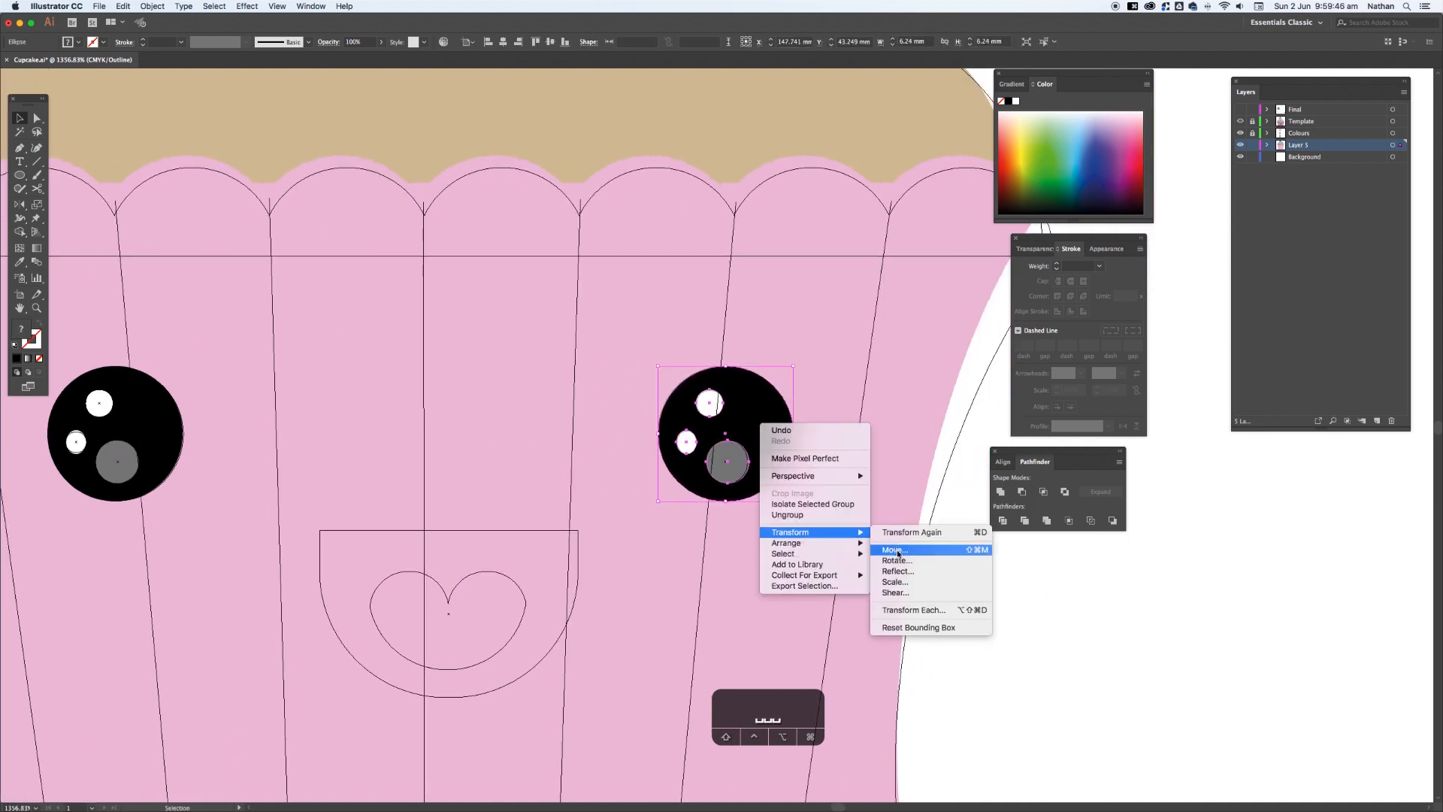
click(895, 572)
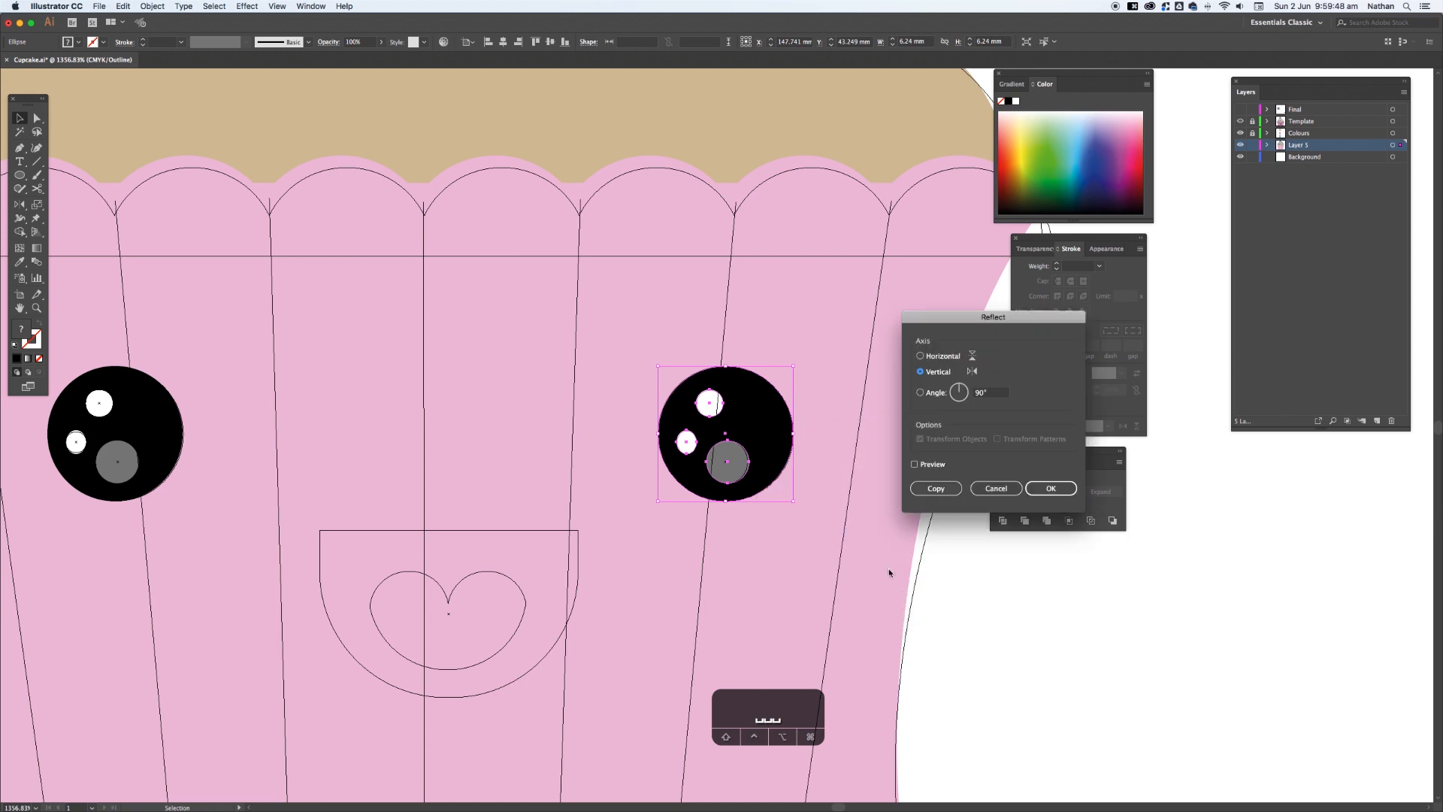
click(1051, 488)
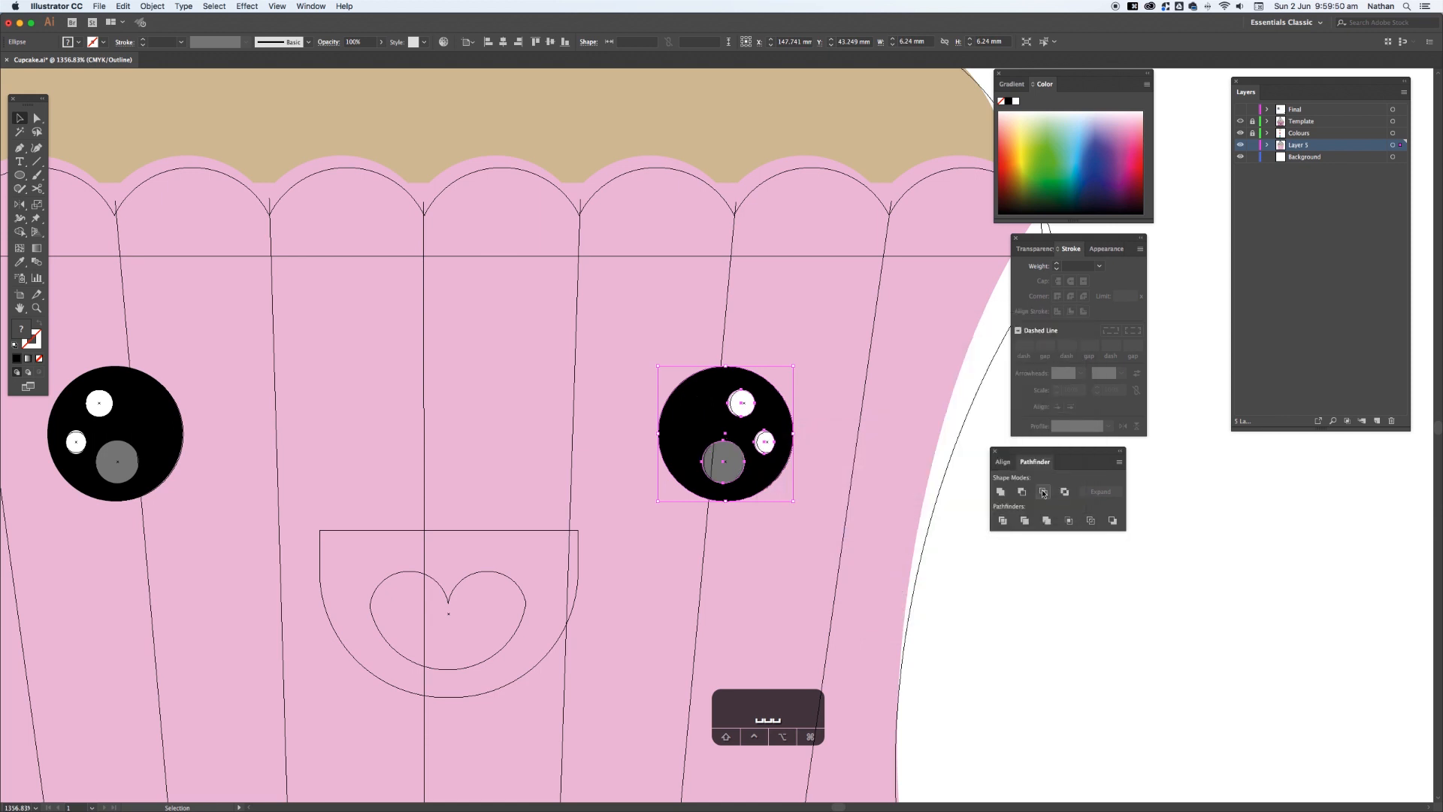
click(855, 569)
- Draw a rectangle about 12 × 7.75 mm over the mouth template and fill it with 383838
drag(506, 486, 658, 406)
key(m)
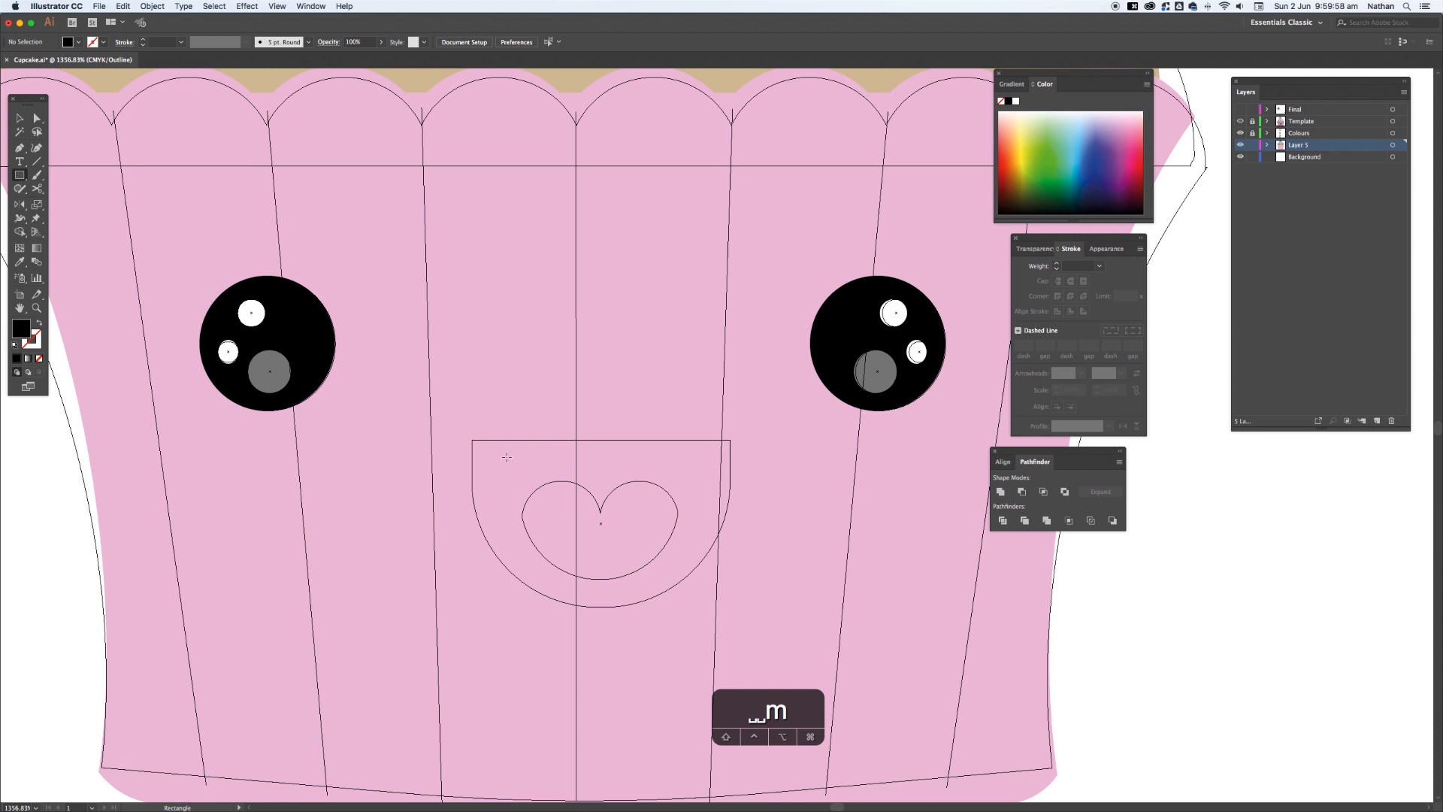
drag(472, 441, 730, 607)
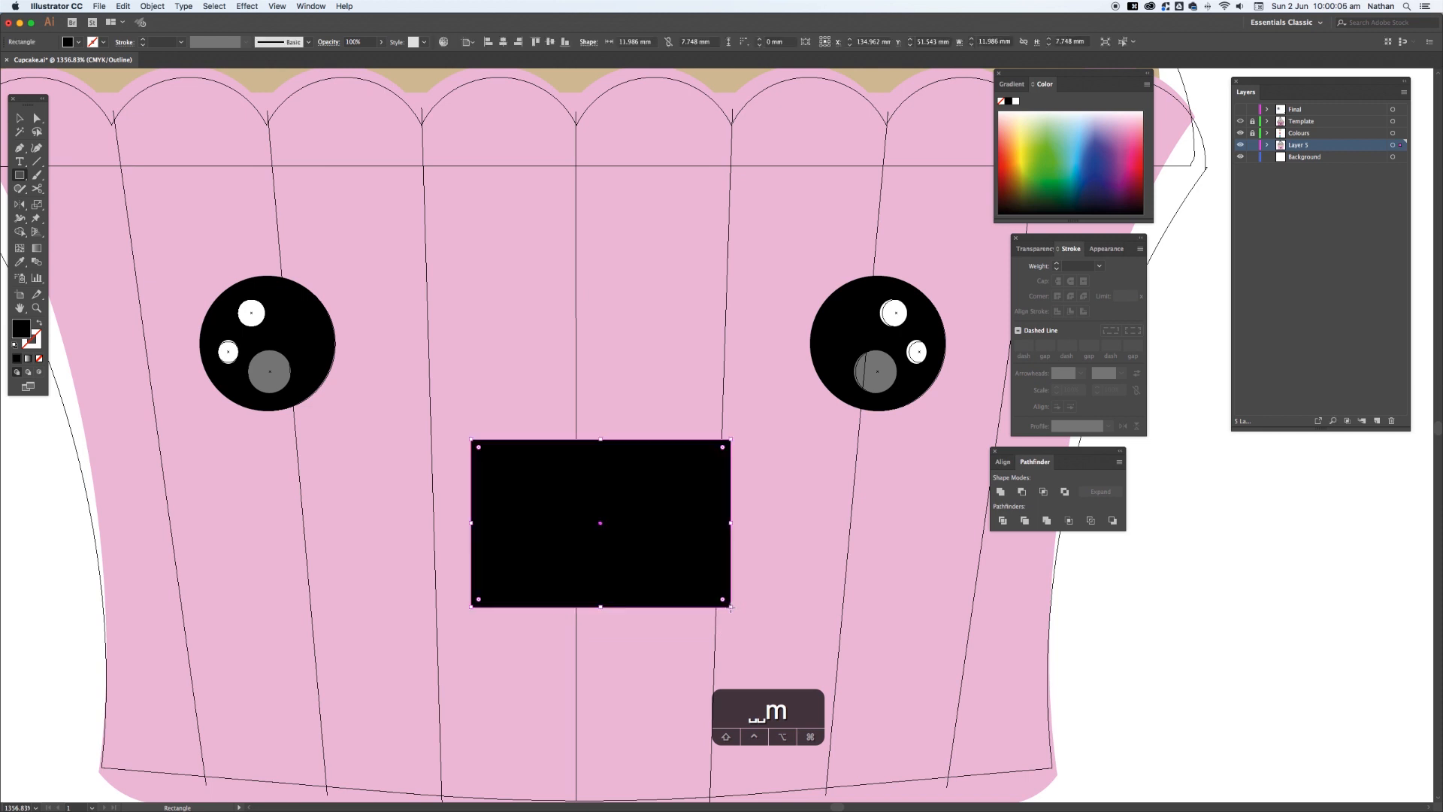
double_click(21, 329)
click(551, 429)
text(383838)
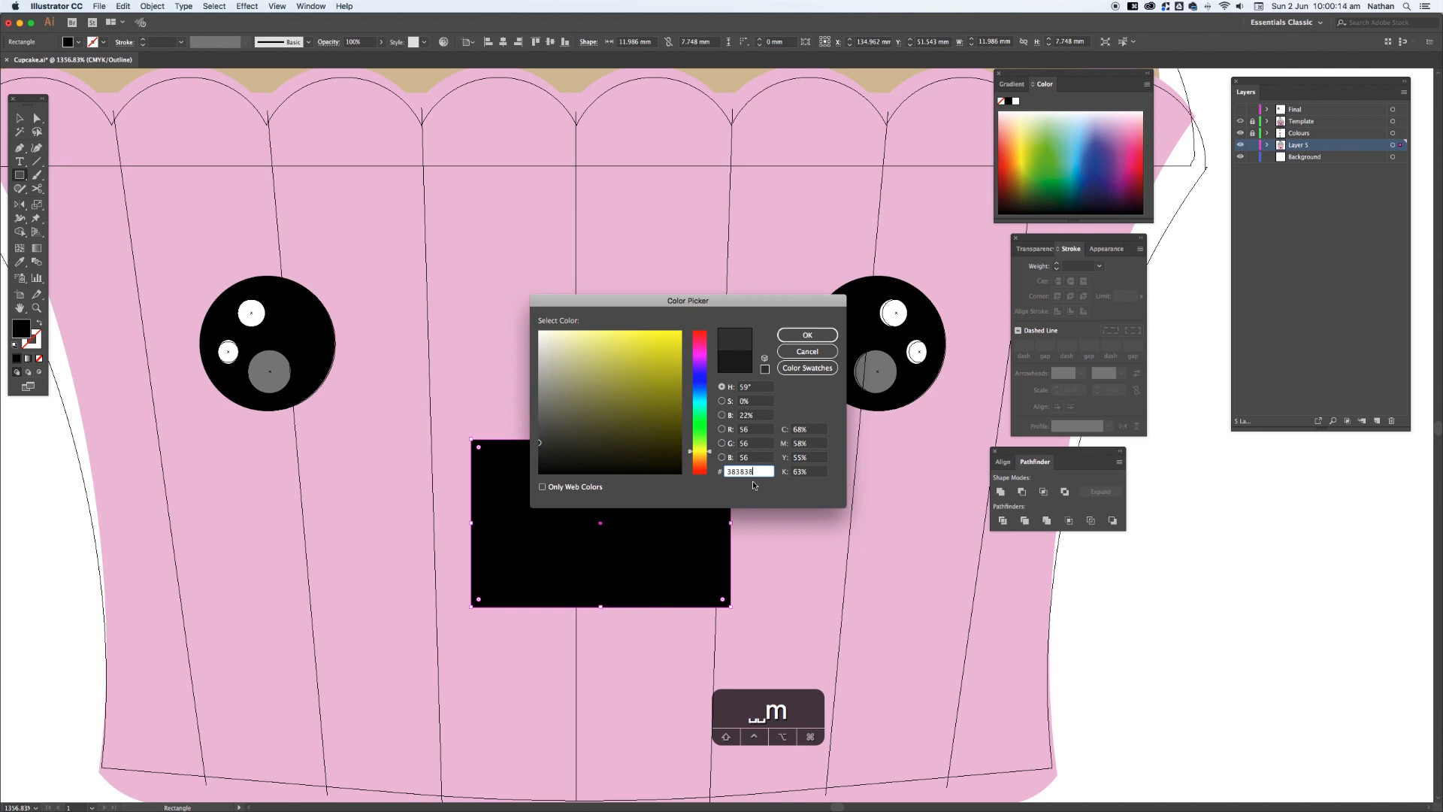
click(798, 332)
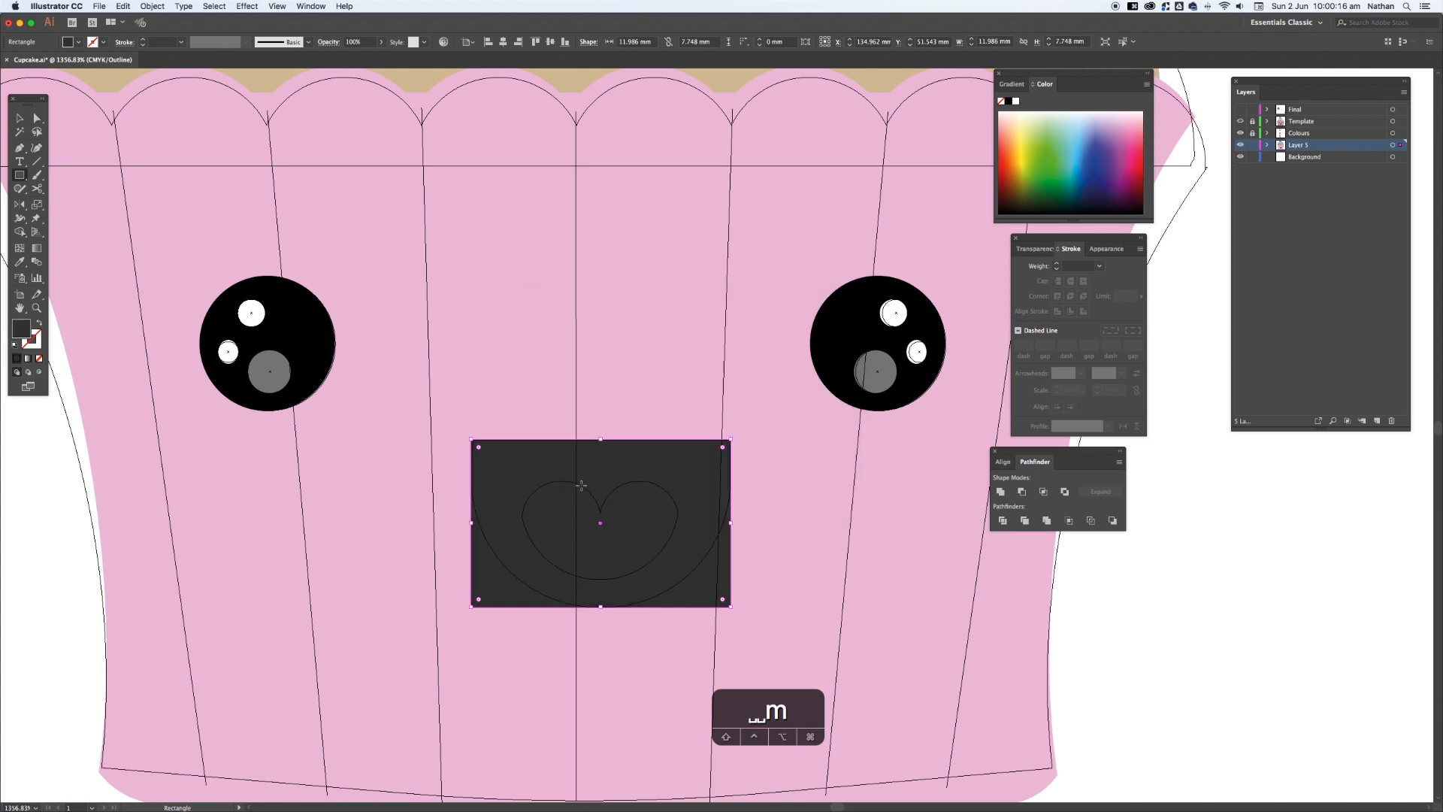
- Round the mouth rectangle's two lower corners to a radius of about 5.99 mm to match the curved template
key(a)
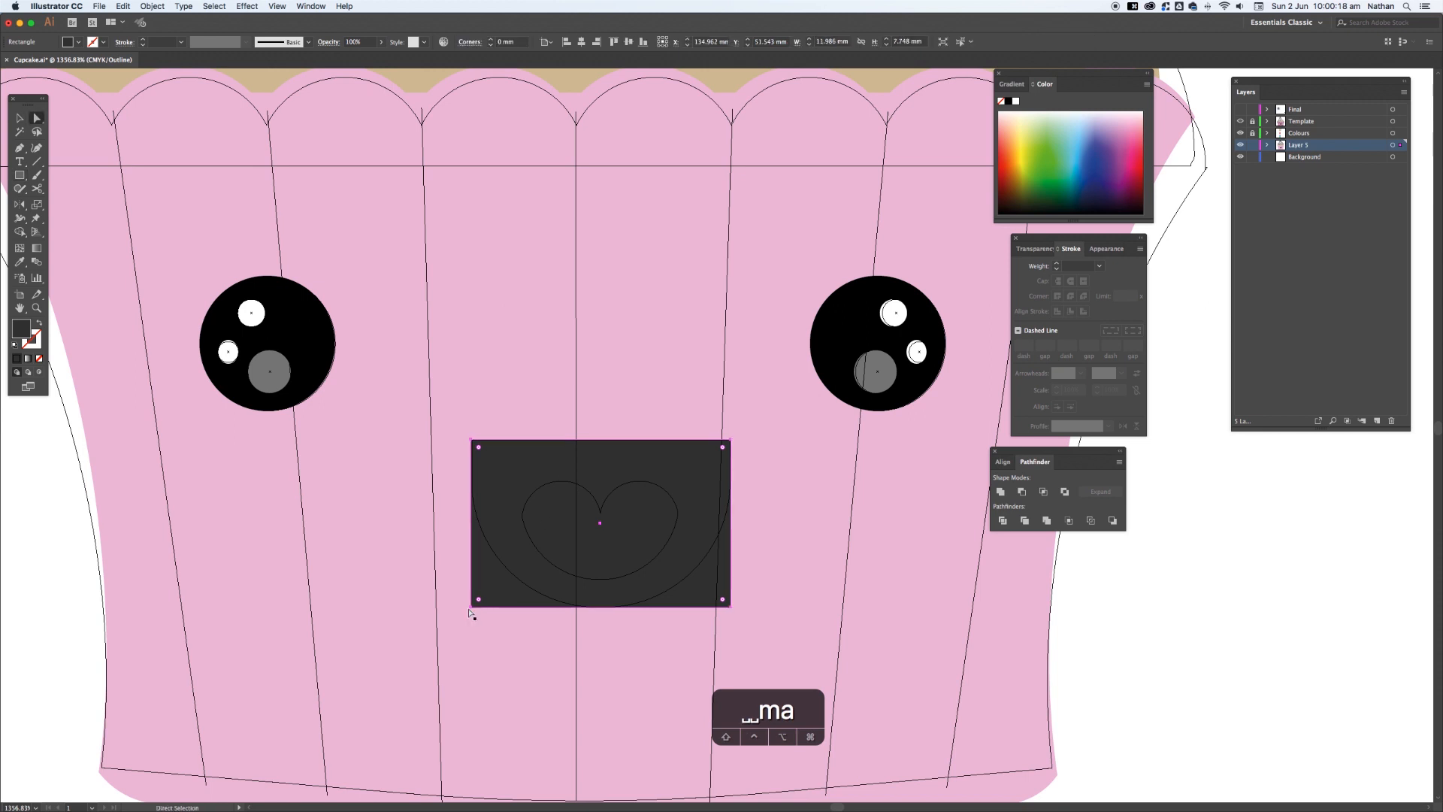
drag(472, 614, 486, 591)
shift+click(729, 605)
drag(722, 599, 617, 426)
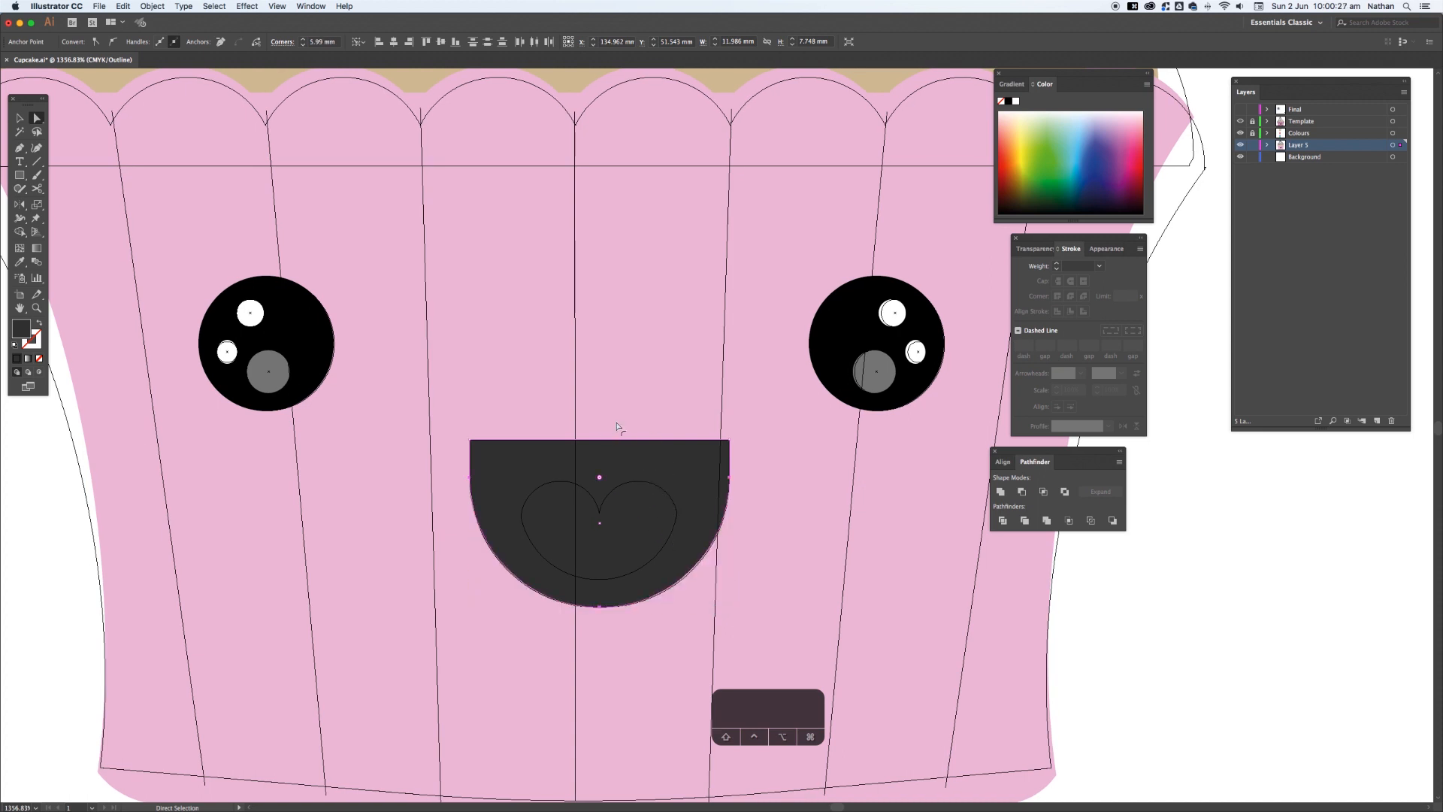
key(v)
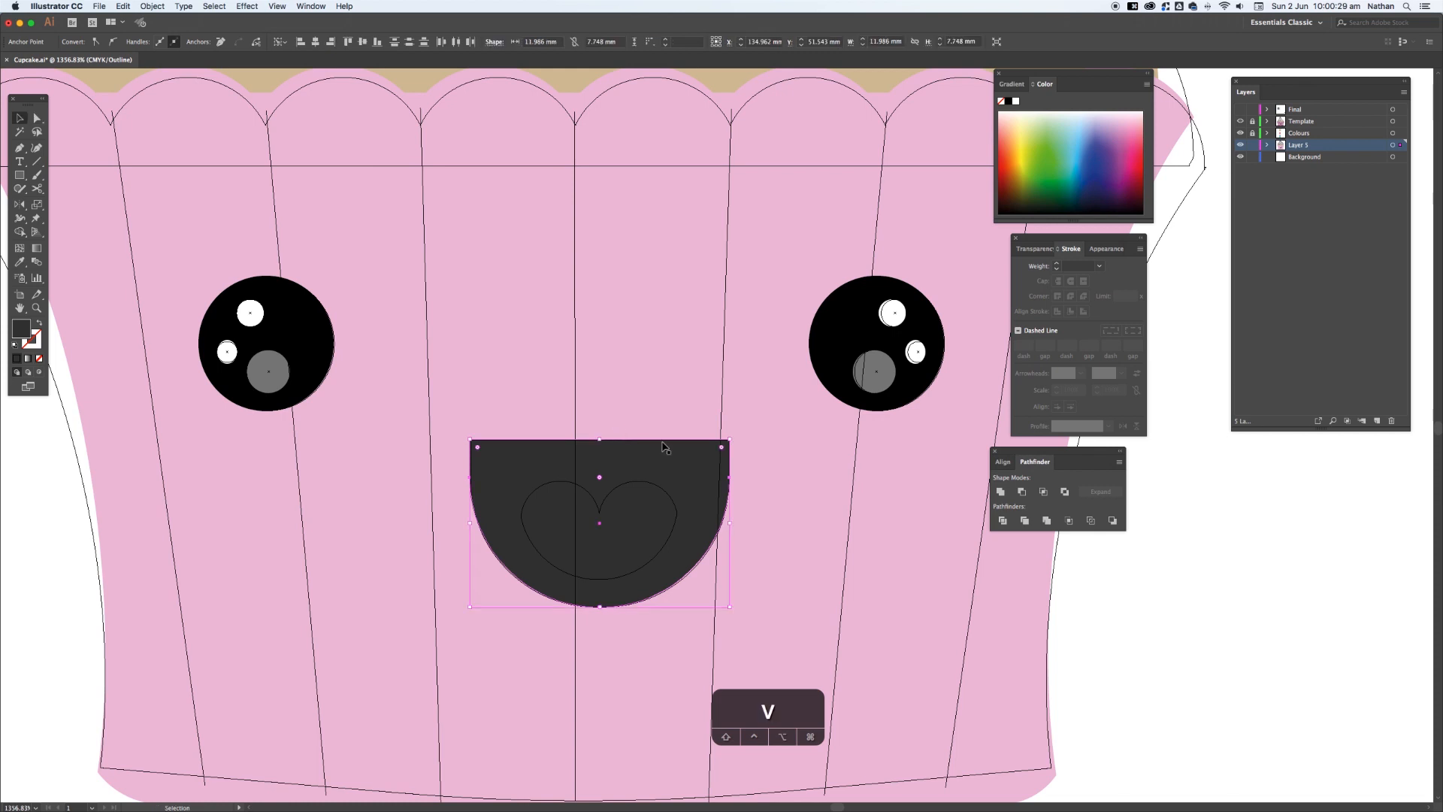
click(1112, 608)
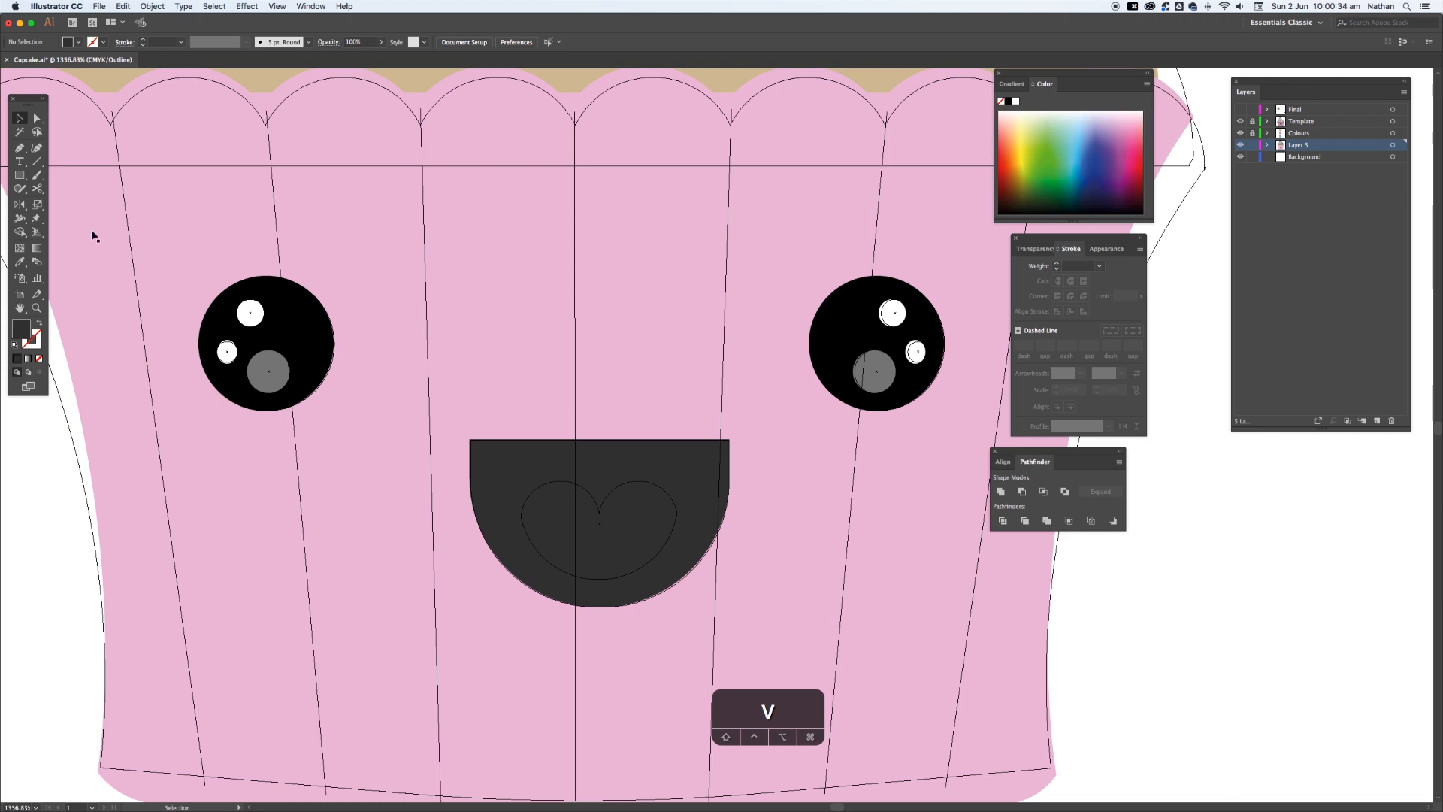
- Draw a rectangle about 7.25 × 5.07 mm over the tongue template and fill it with pinkish red E5396B
click(20, 174)
drag(519, 470, 676, 579)
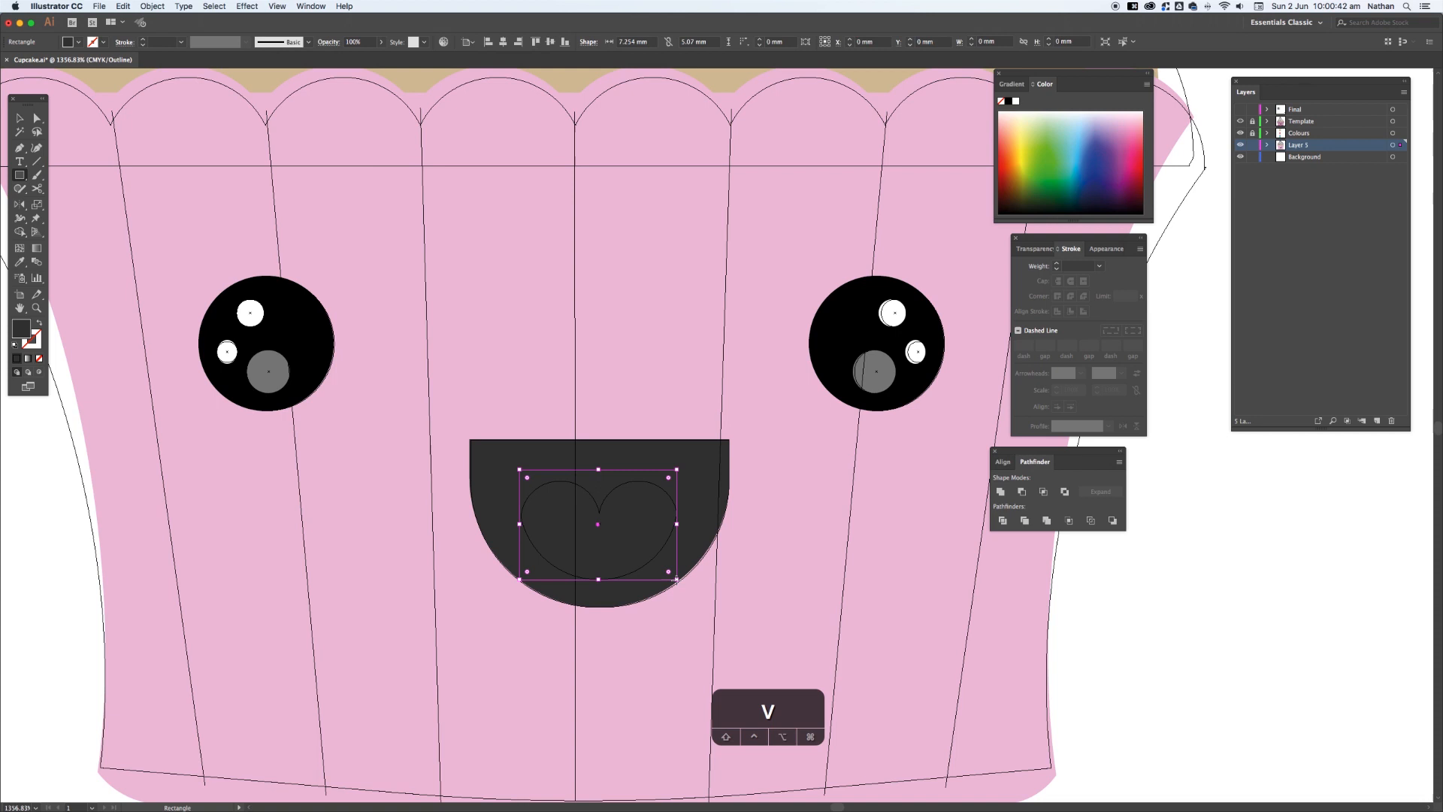
double_click(20, 327)
drag(700, 365, 647, 345)
click(807, 334)
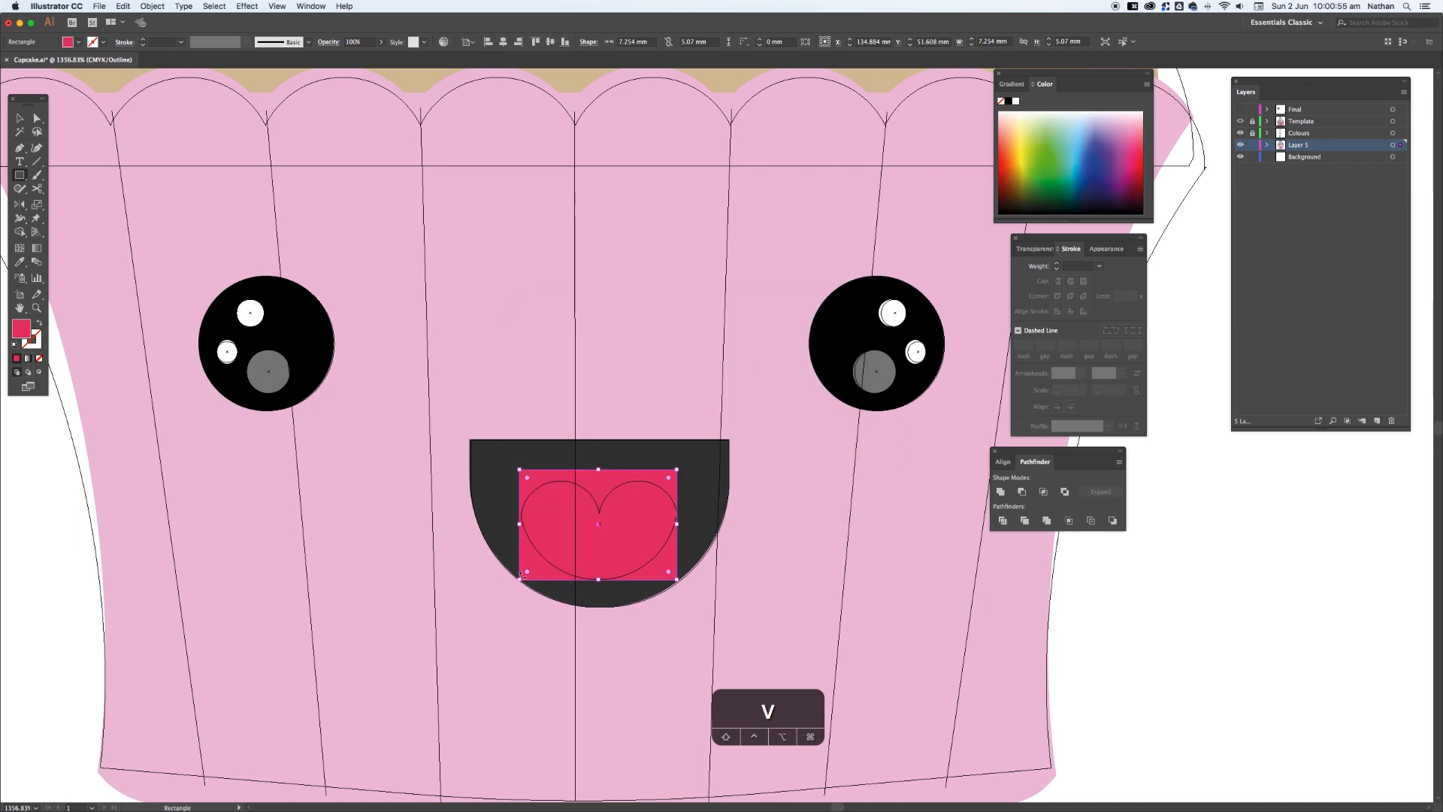
- Round the tongue rectangle's two lower corners to a radius of about 3.63 mm
key(a)
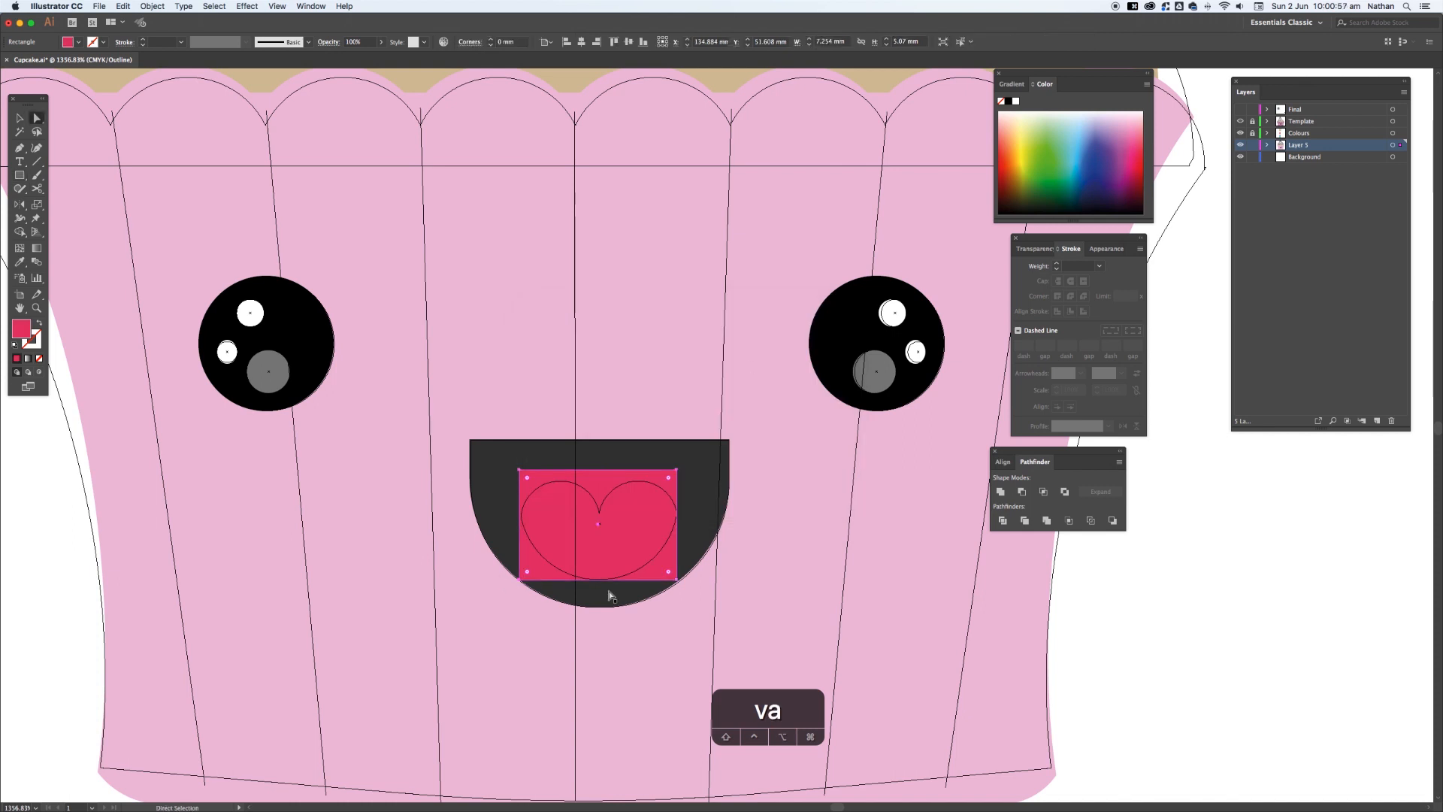
click(677, 580)
shift+click(522, 580)
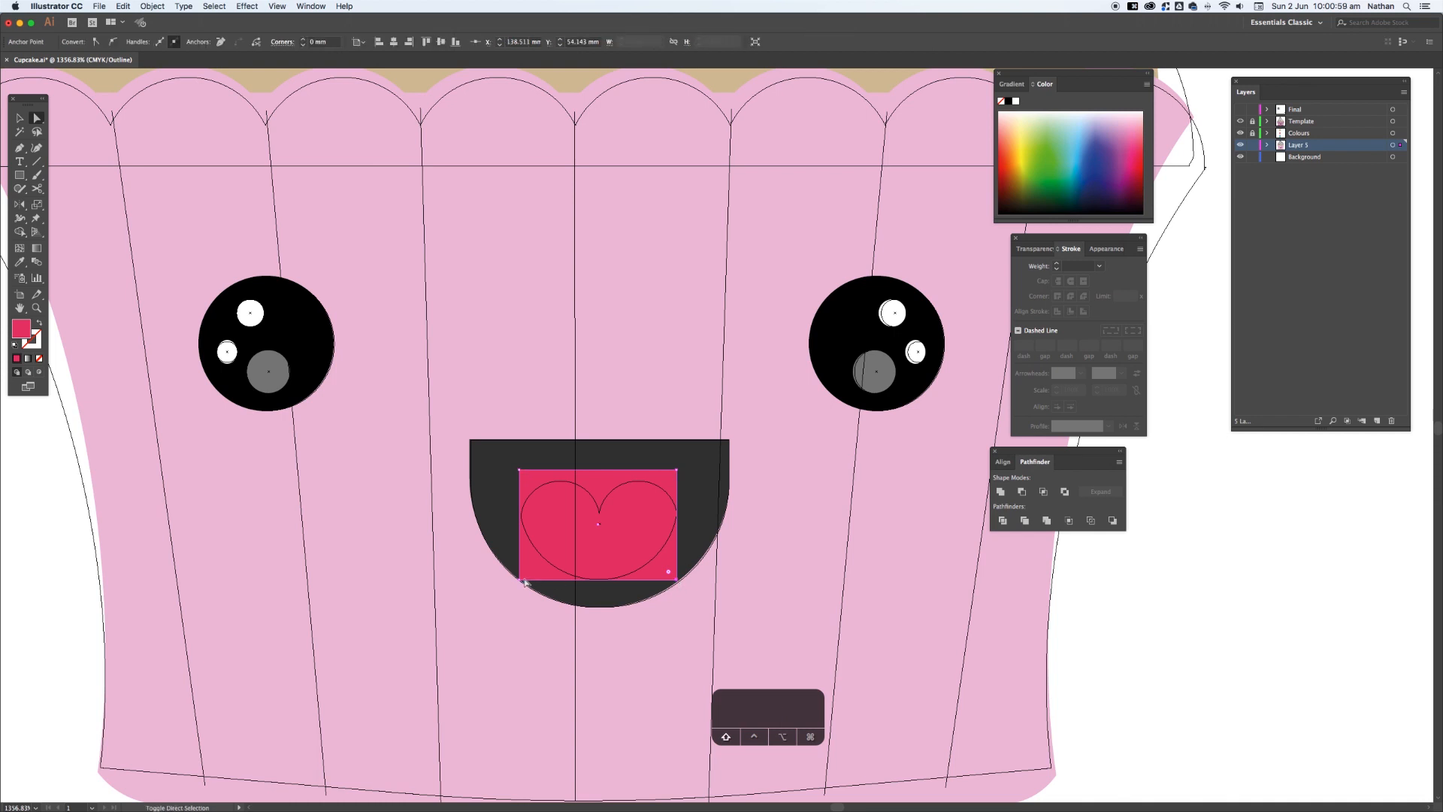
drag(528, 572, 363, 329)
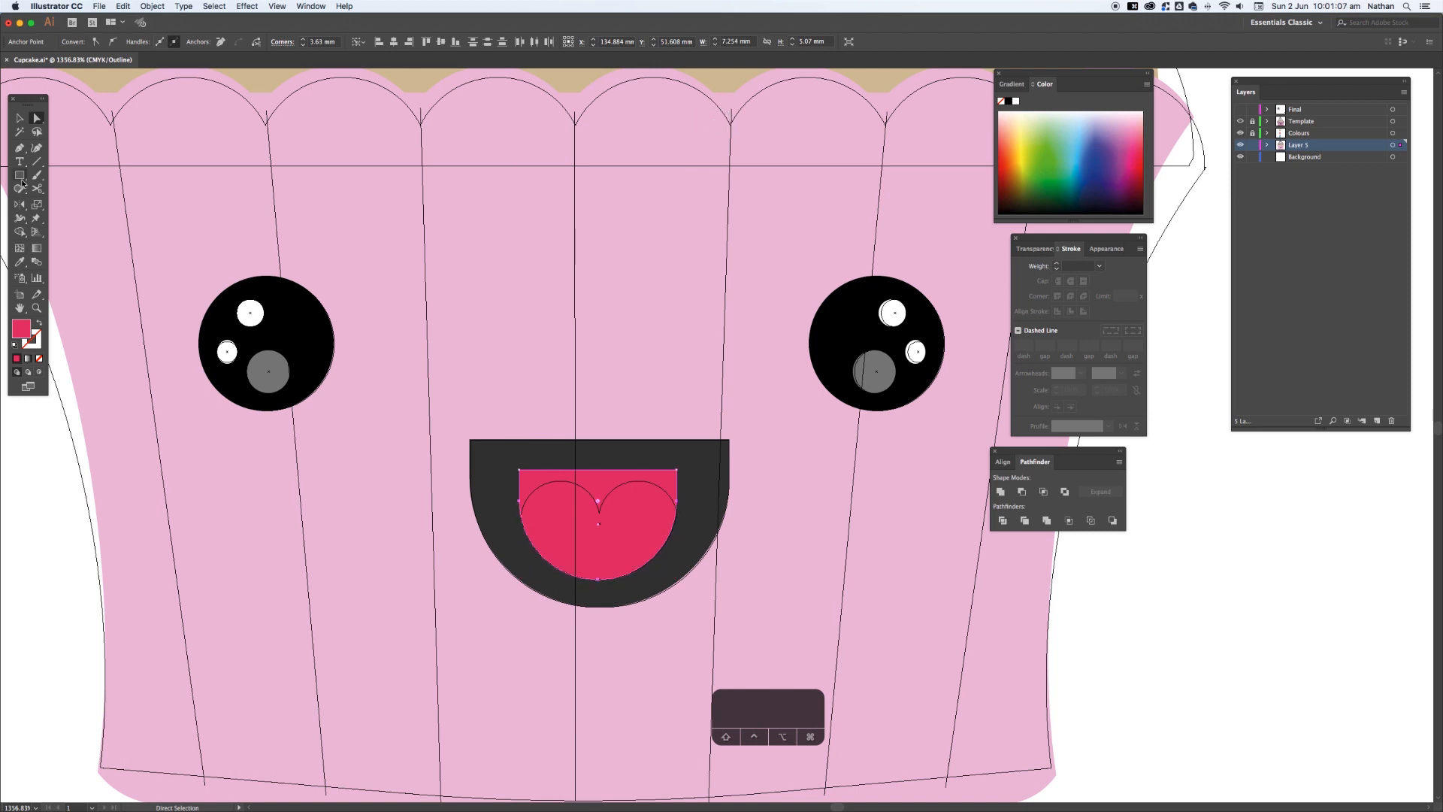
- Draw a circle about 3.67 mm wide over the tongue's left half and fill it with a lighter pink
drag(19, 174, 87, 202)
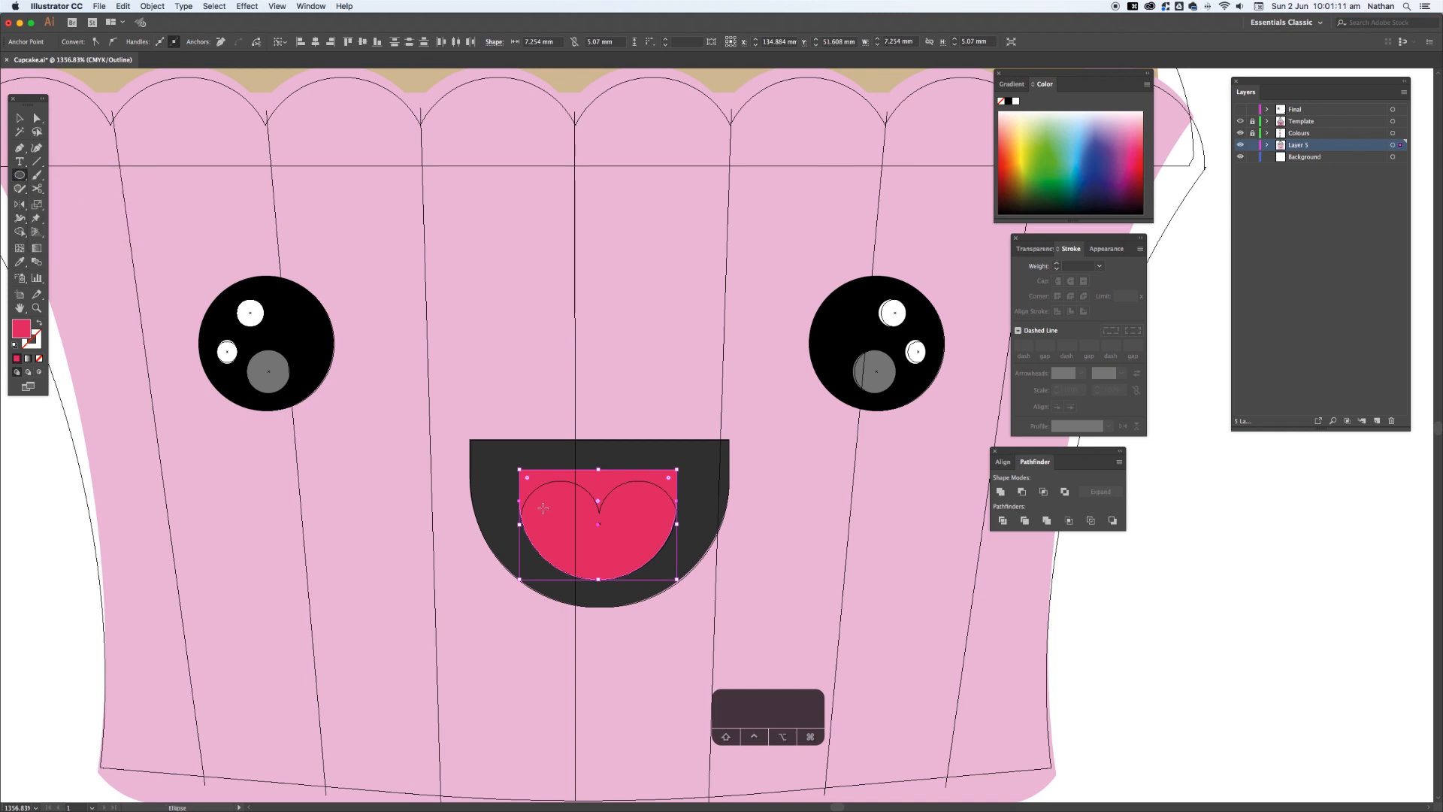
drag(522, 513, 599, 436)
key(v)
double_click(21, 329)
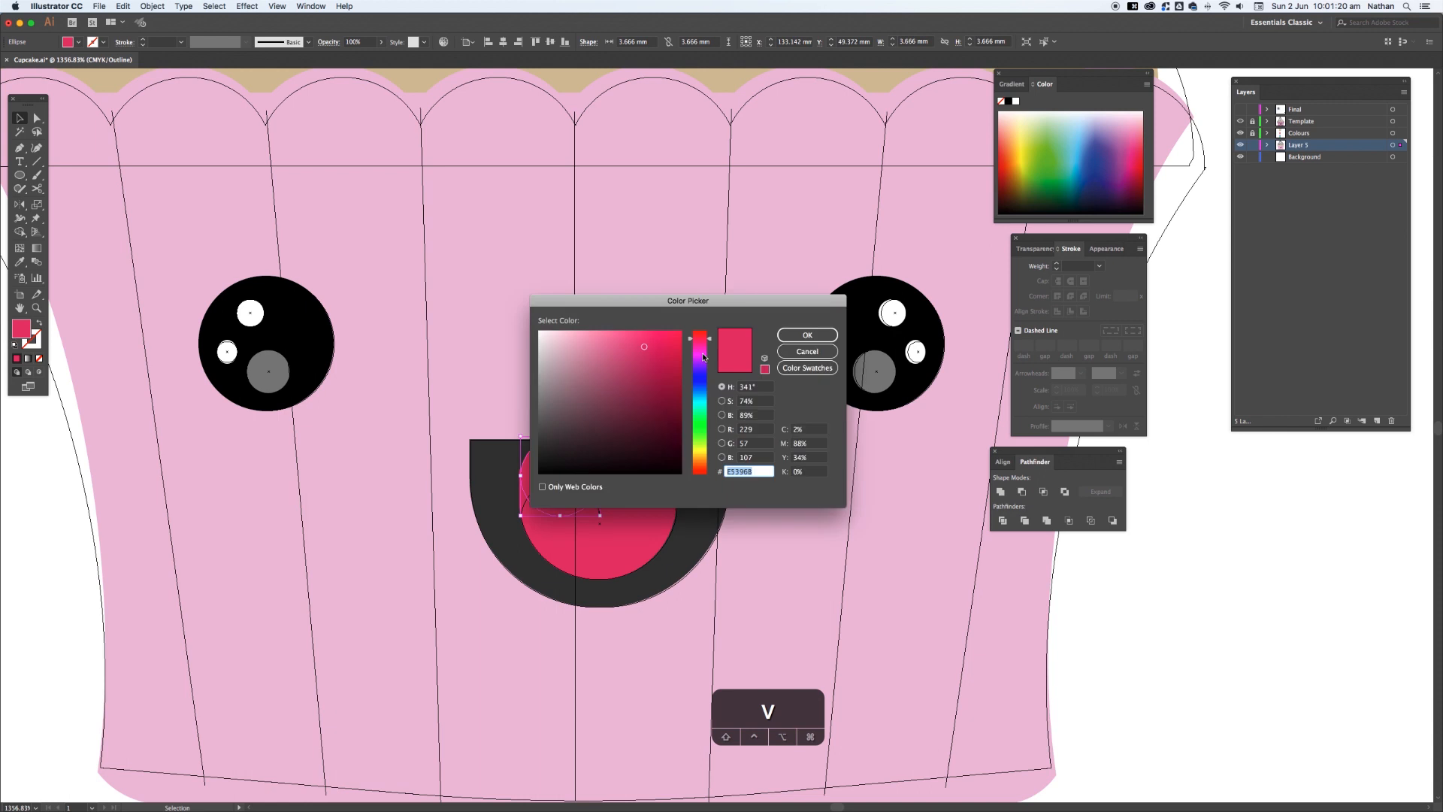
drag(643, 344, 625, 340)
click(807, 335)
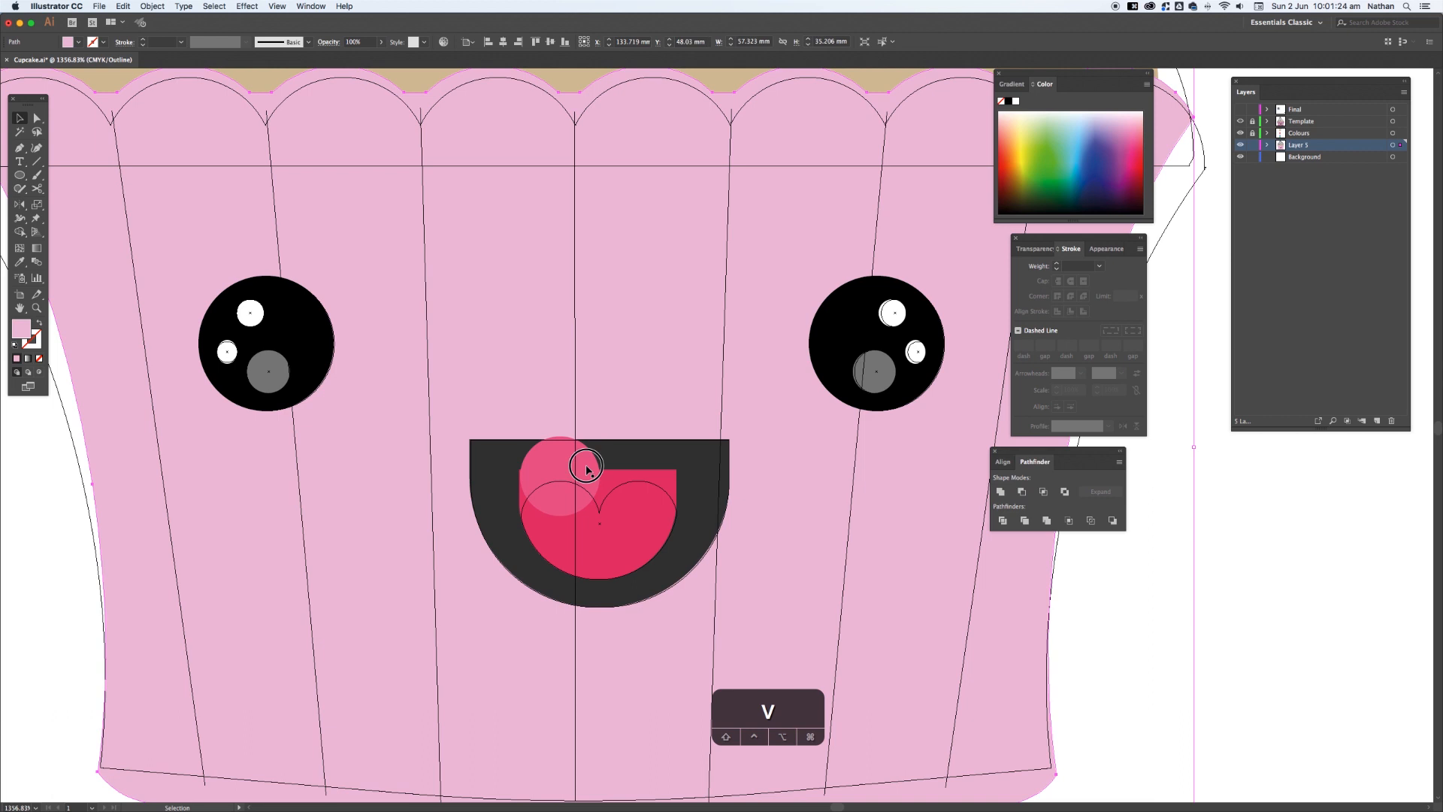
- Move the light pink circle down onto the tongue's left lobe and duplicate it onto the right lobe
drag(585, 466, 603, 507)
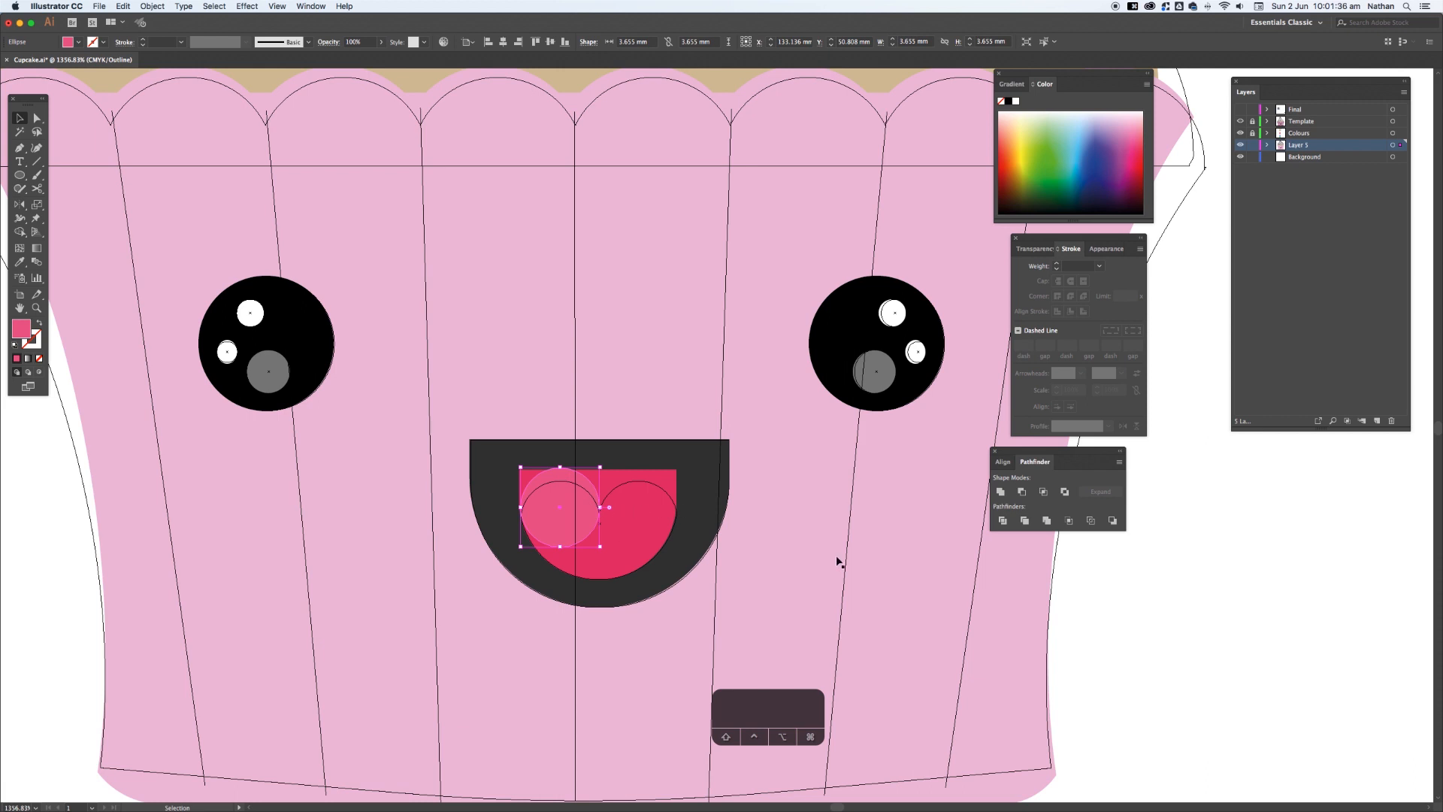
drag(559, 520, 635, 521)
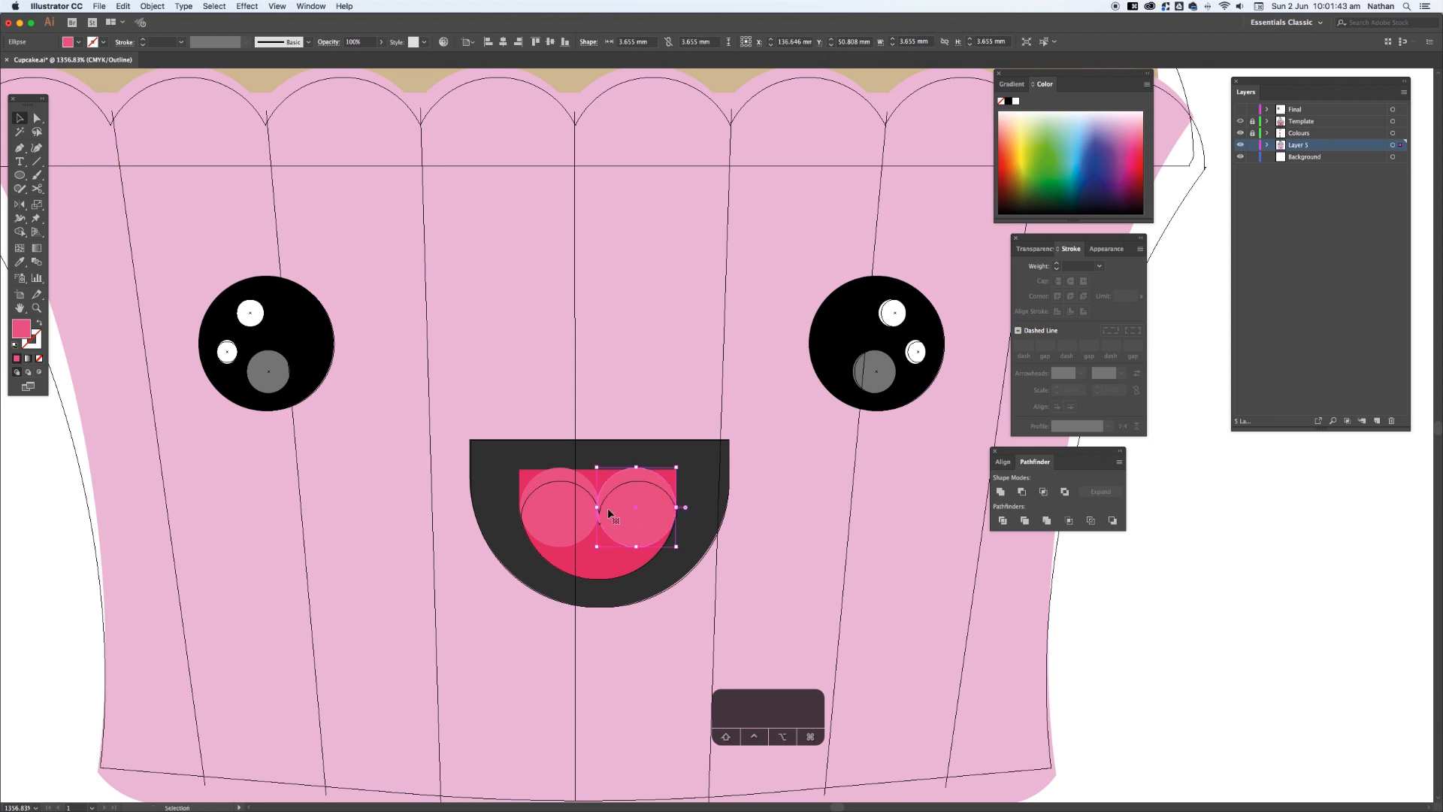
- Select the two light pink circles with the tongue and cut away the tongue's two upper corners using Shape Builder
shift+click(567, 501)
shift+click(597, 475)
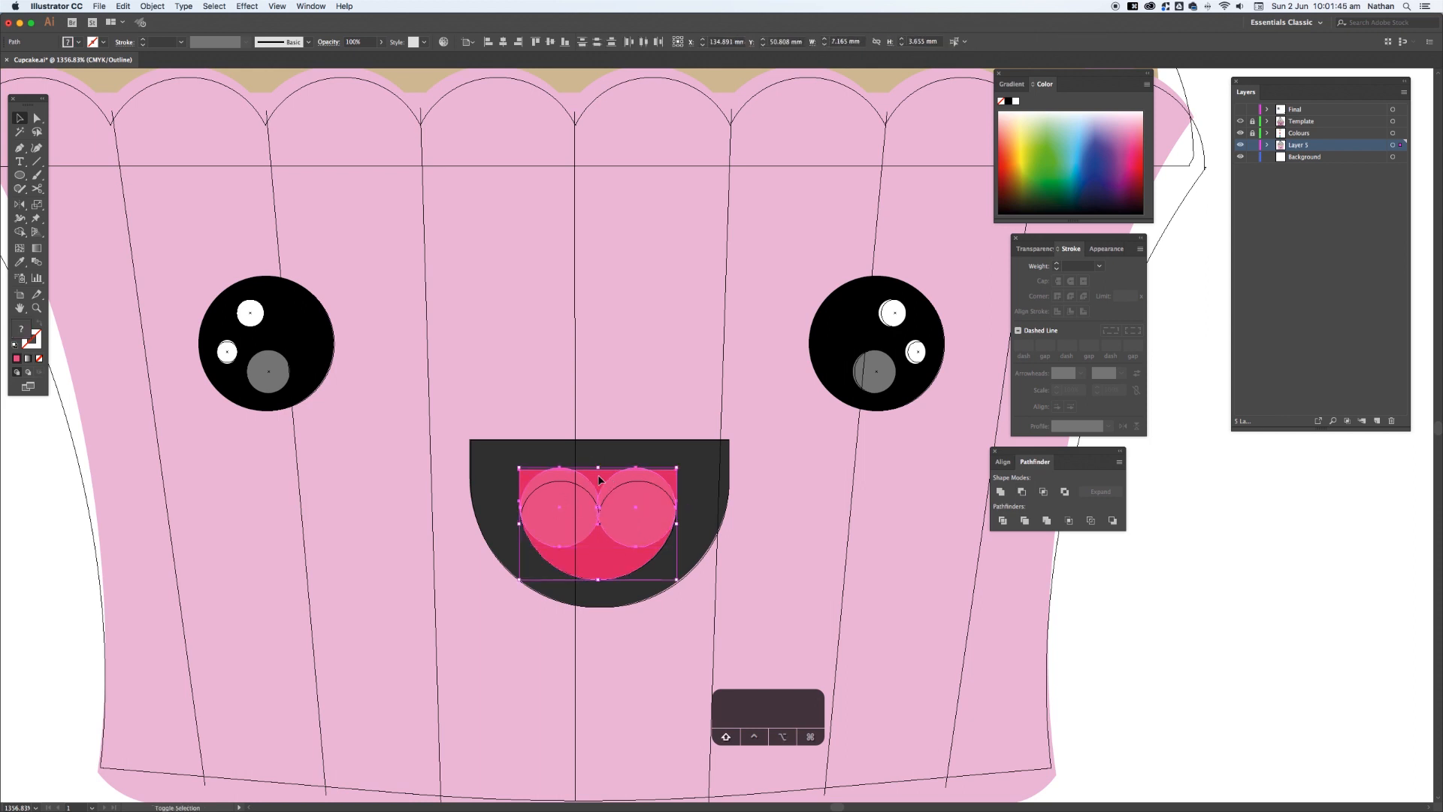
click(20, 231)
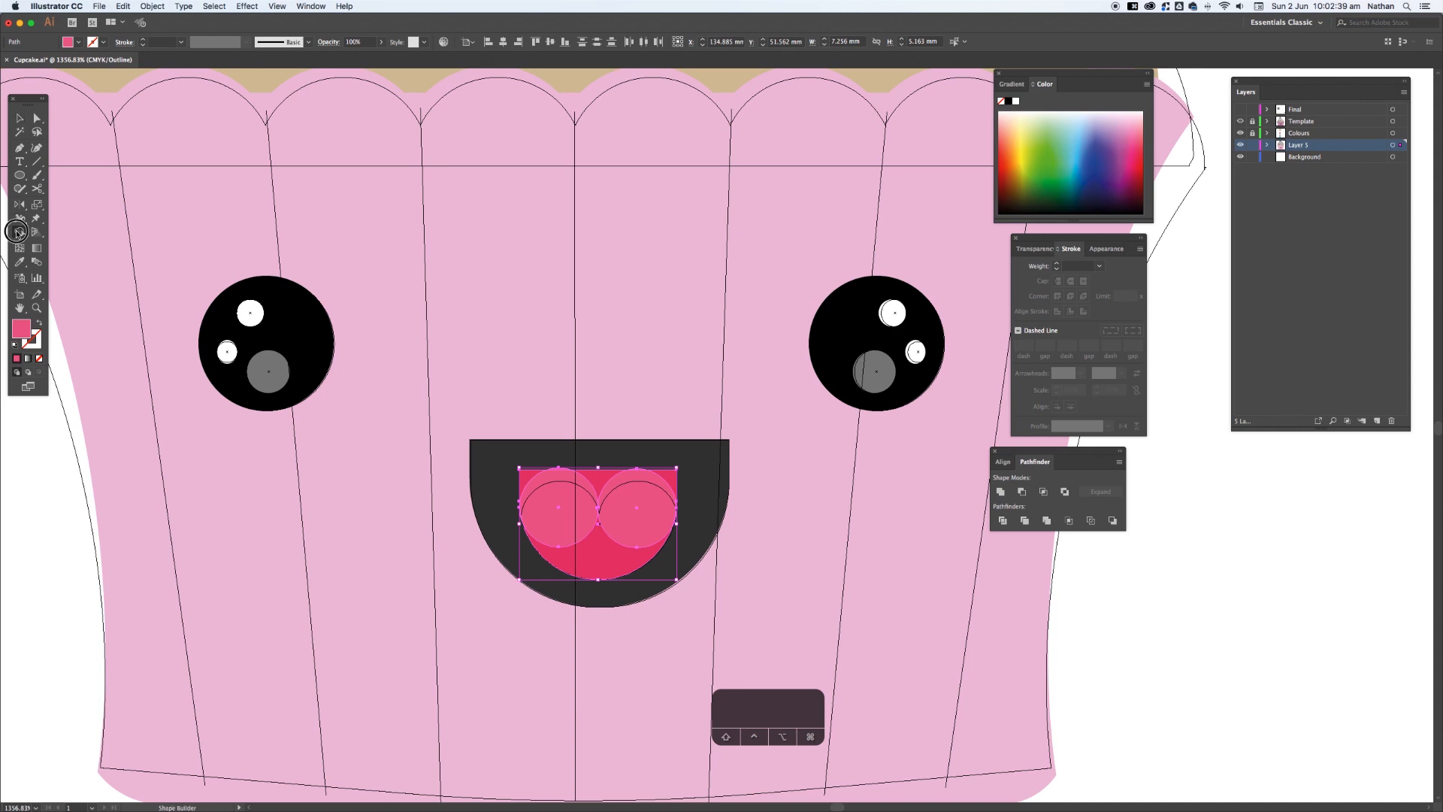
alt+click(529, 476)
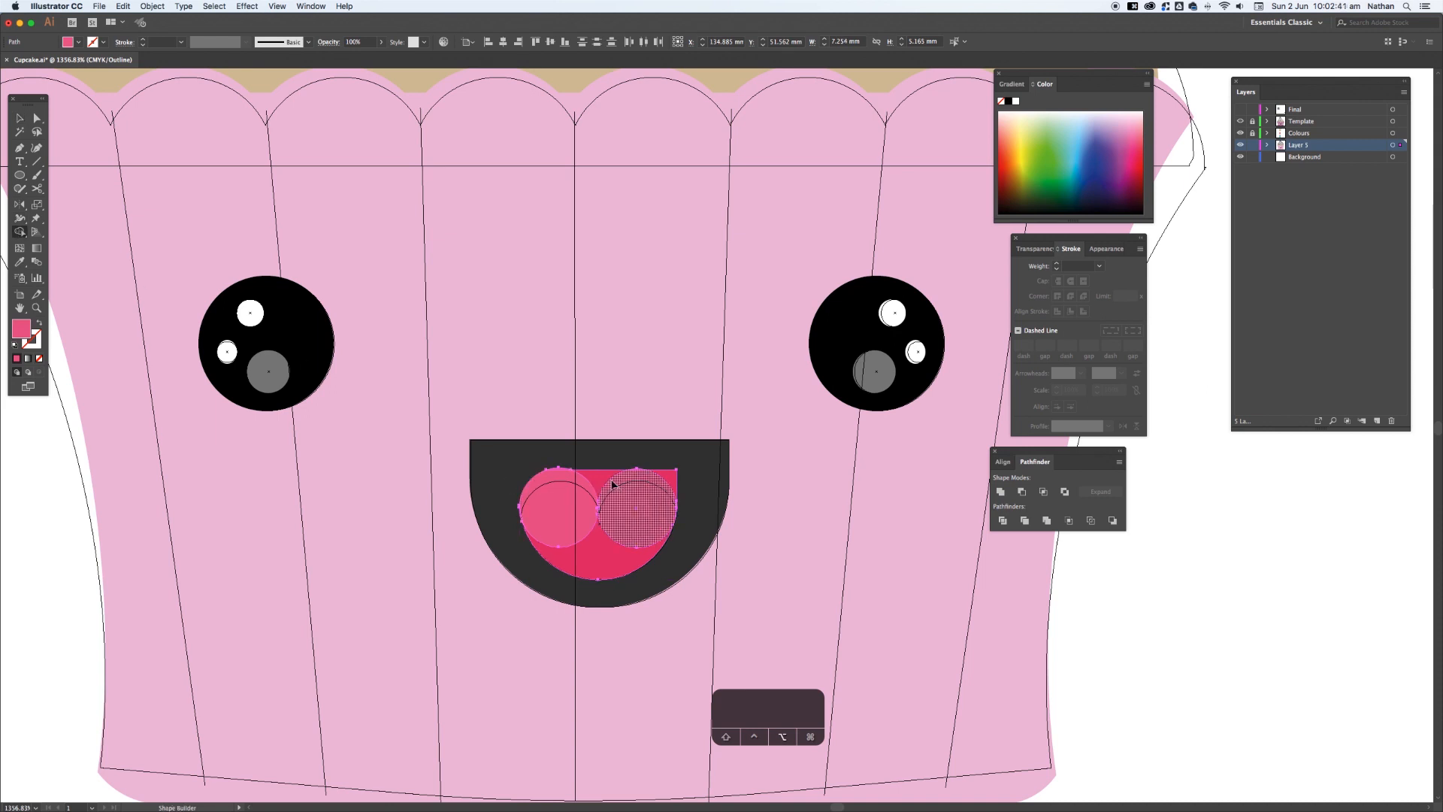
alt+click(673, 475)
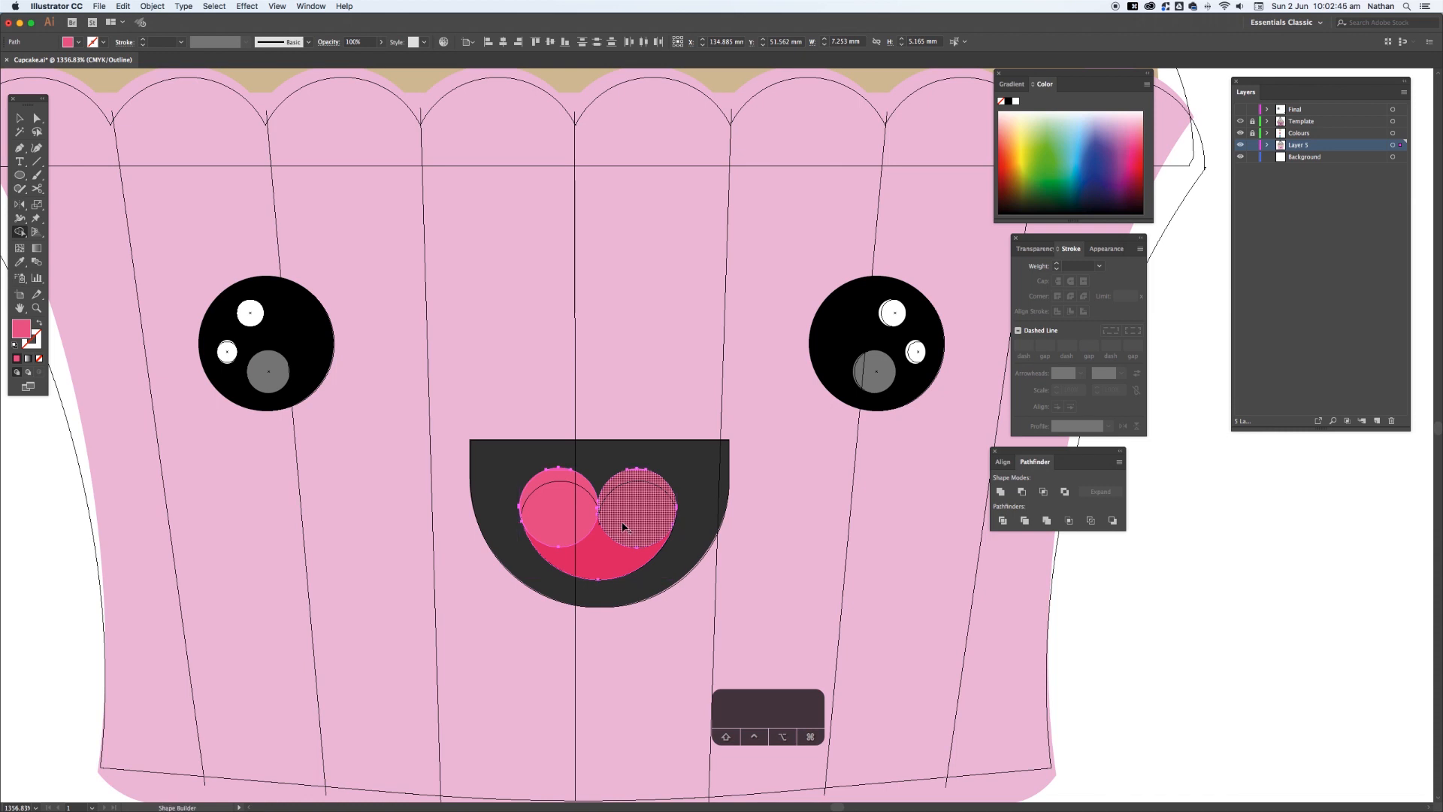
- Merge the two circles and the rest of the tongue into one heart-topped shape with Shape Builder
mouse_move(625, 526)
mouse_down()
mouse_move(601, 560)
mouse_move(562, 515)
mouse_move(600, 555)
mouse_up()
key(v)
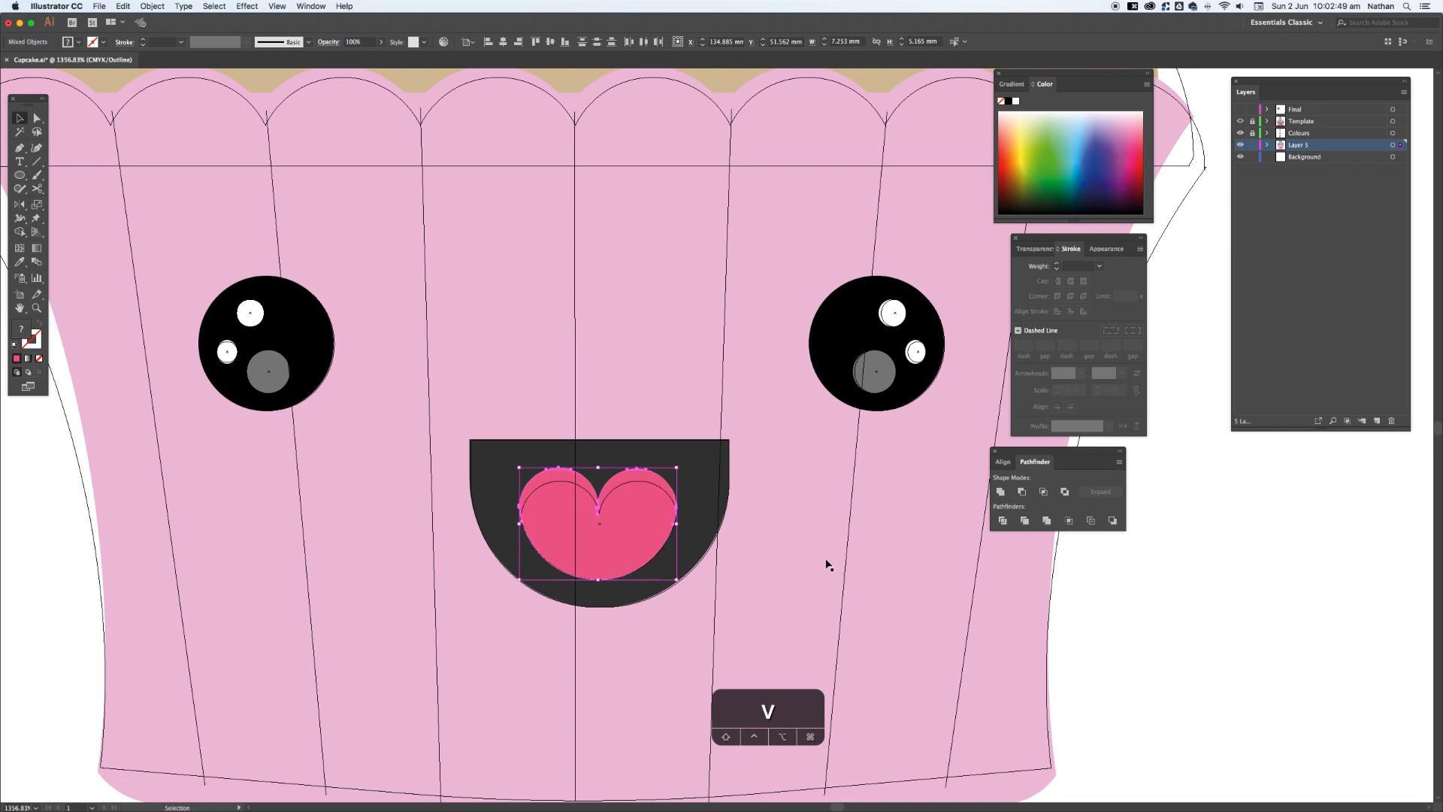
click(1060, 581)
- Add a dark pink stroke to the pink cupcake case
key(a)
key(super+minus)
key(super+minus)
key(super+minus)
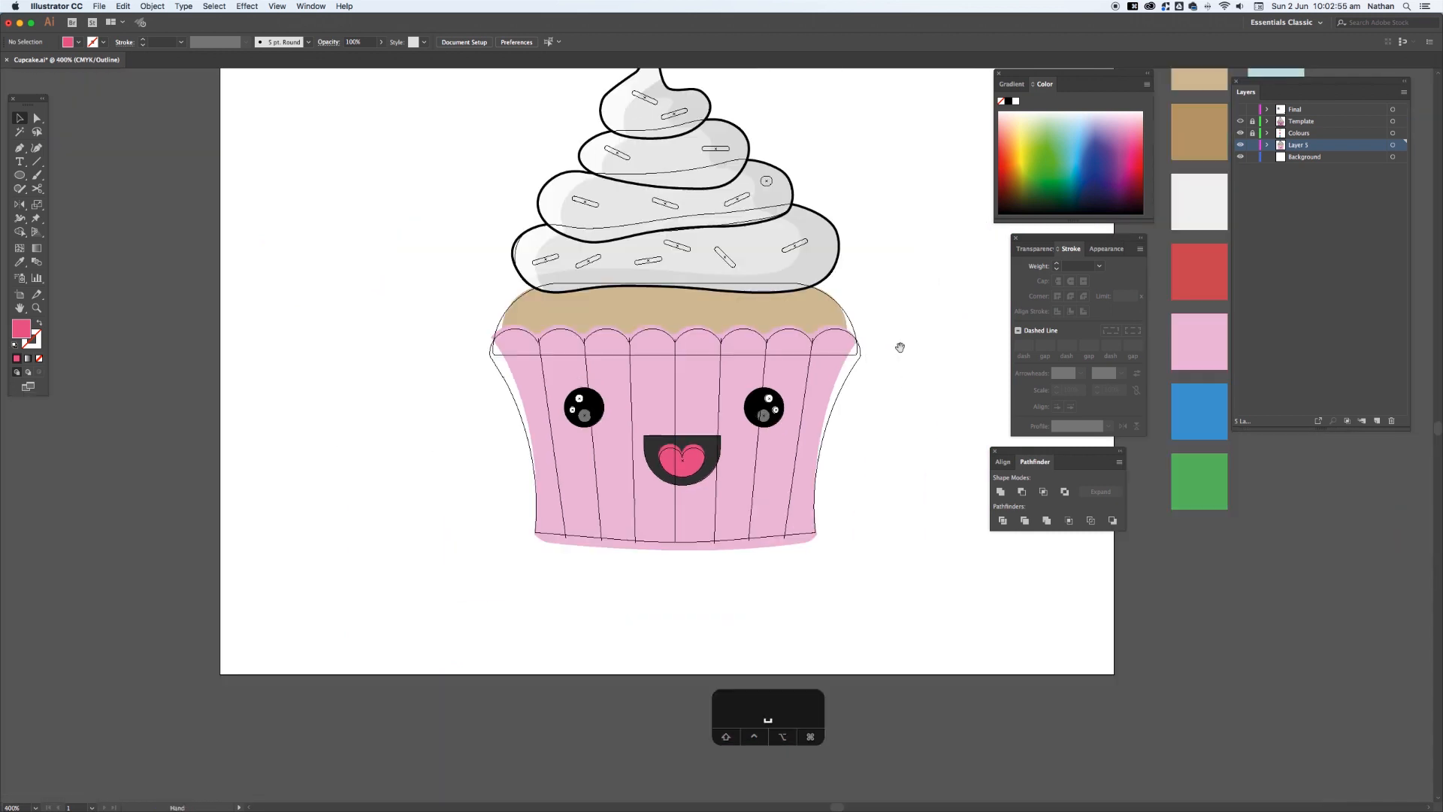
drag(899, 345, 883, 438)
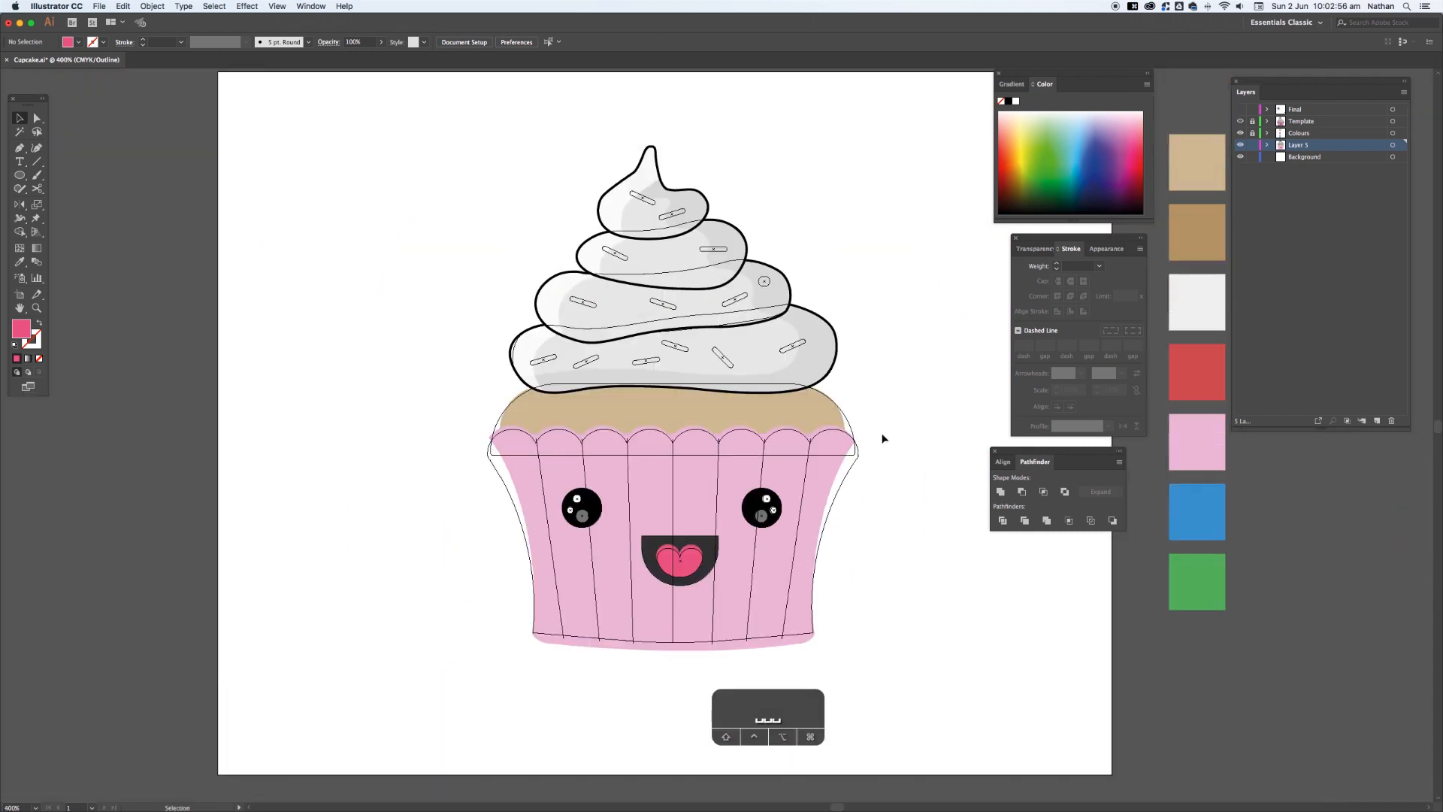
key(v)
click(839, 448)
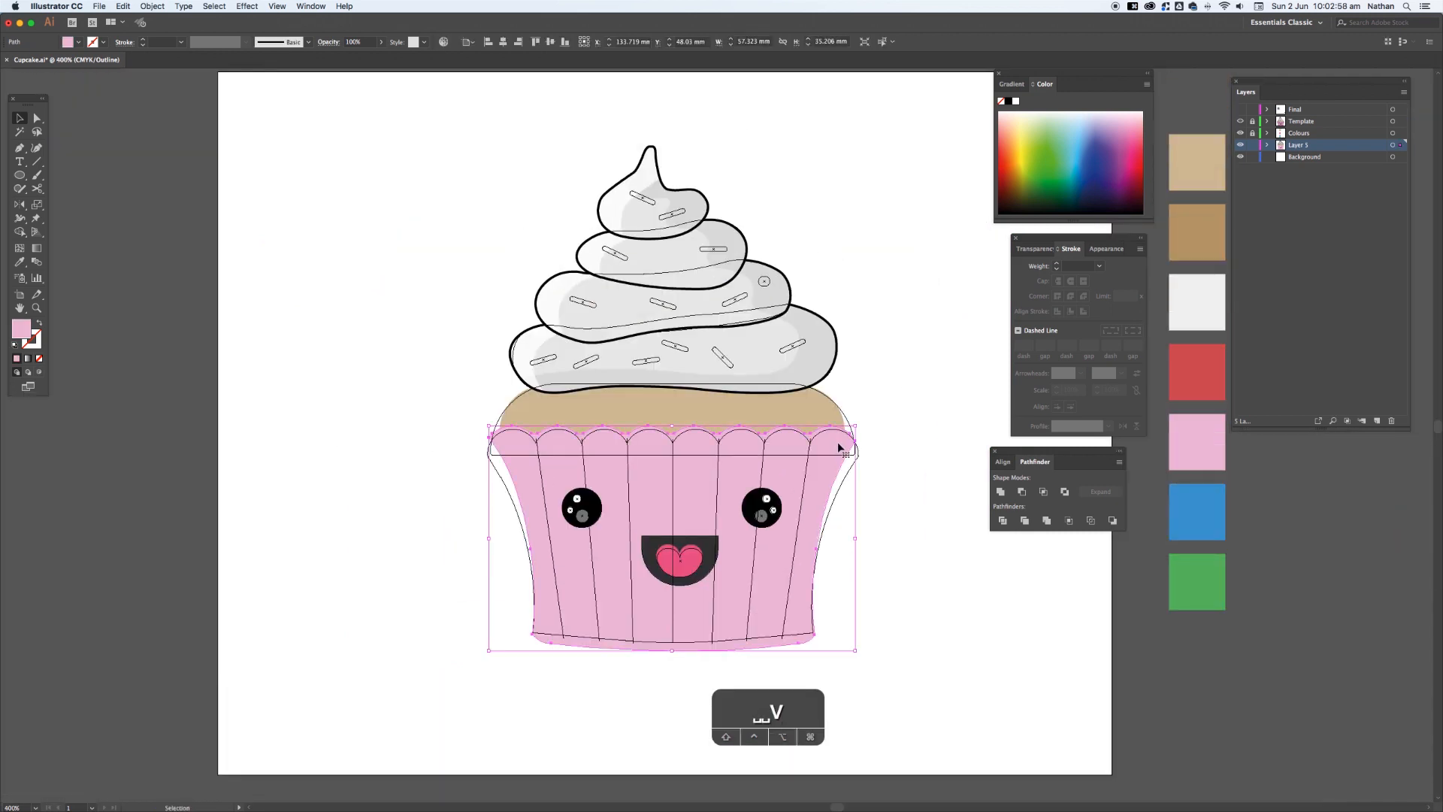
double_click(31, 344)
drag(634, 409, 621, 381)
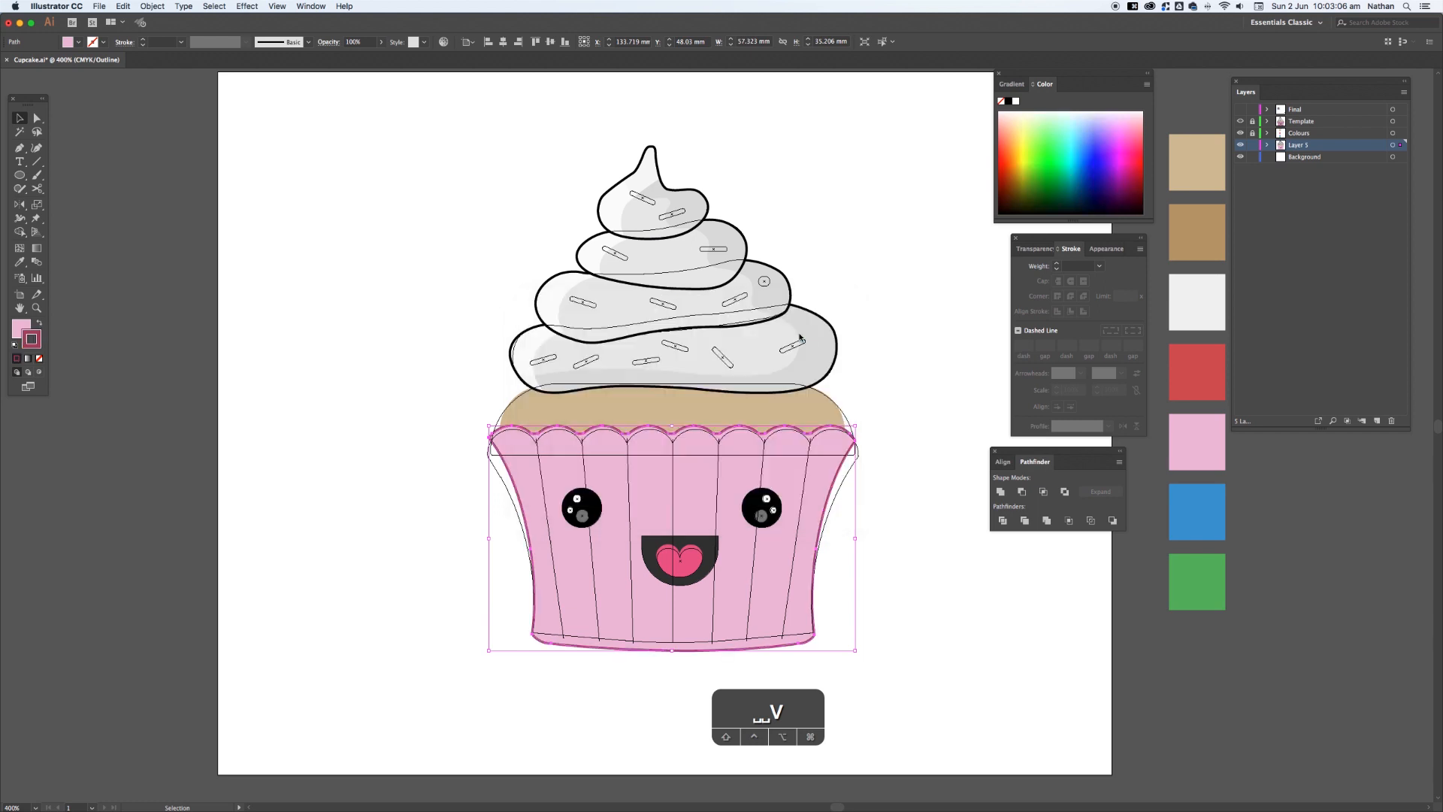
click(801, 336)
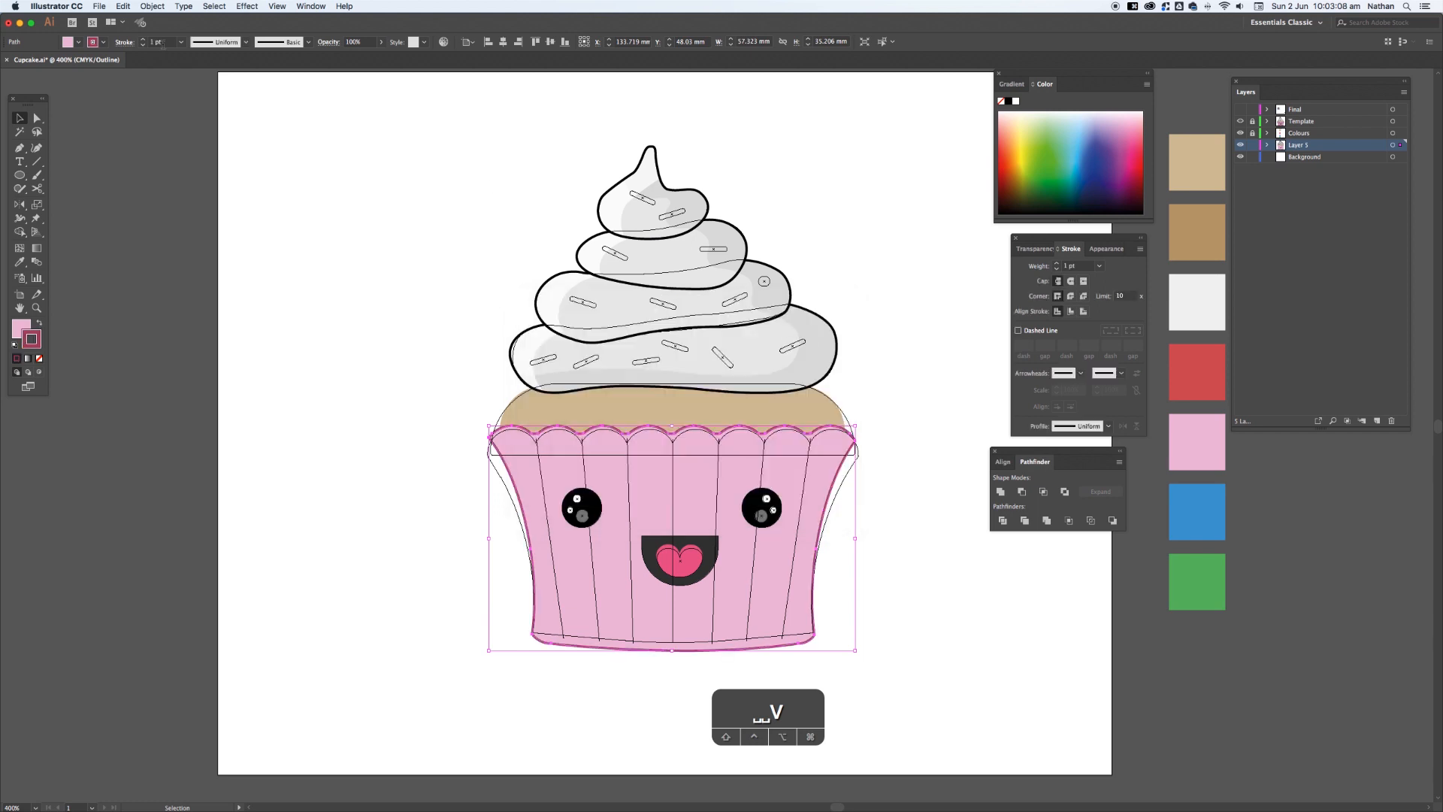
- Set the case's stroke weight to 2 pt and align the stroke to the outside
click(144, 39)
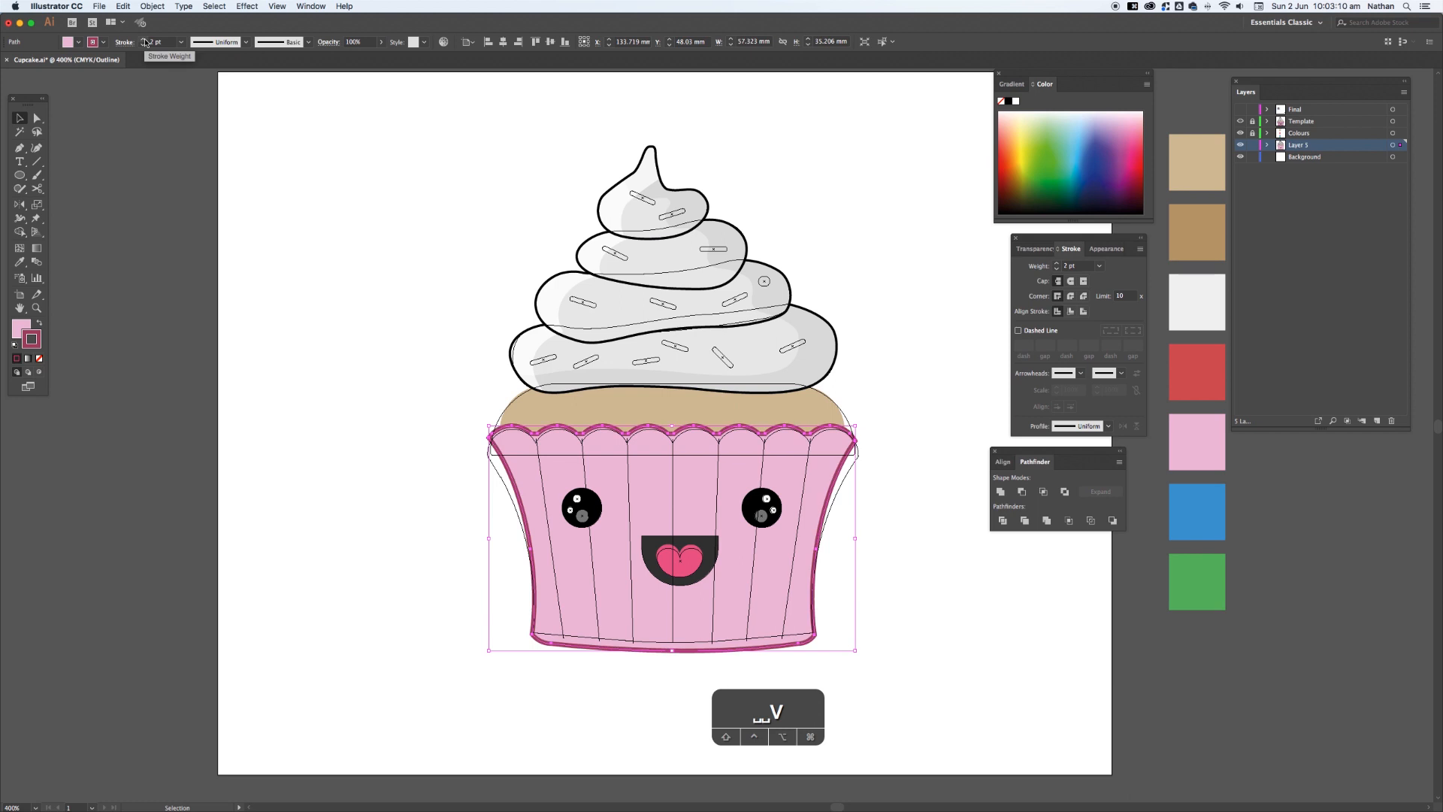
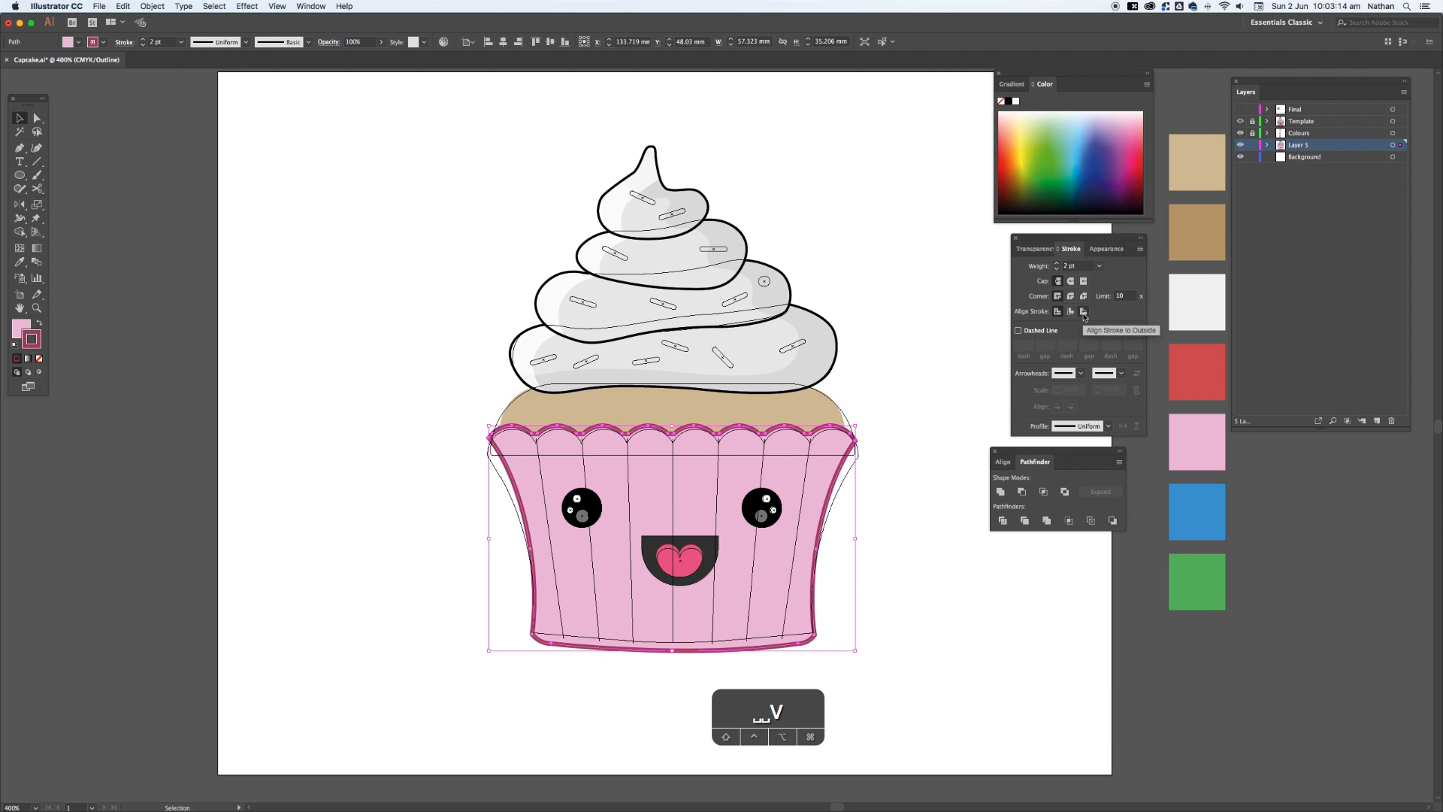
click(1083, 312)
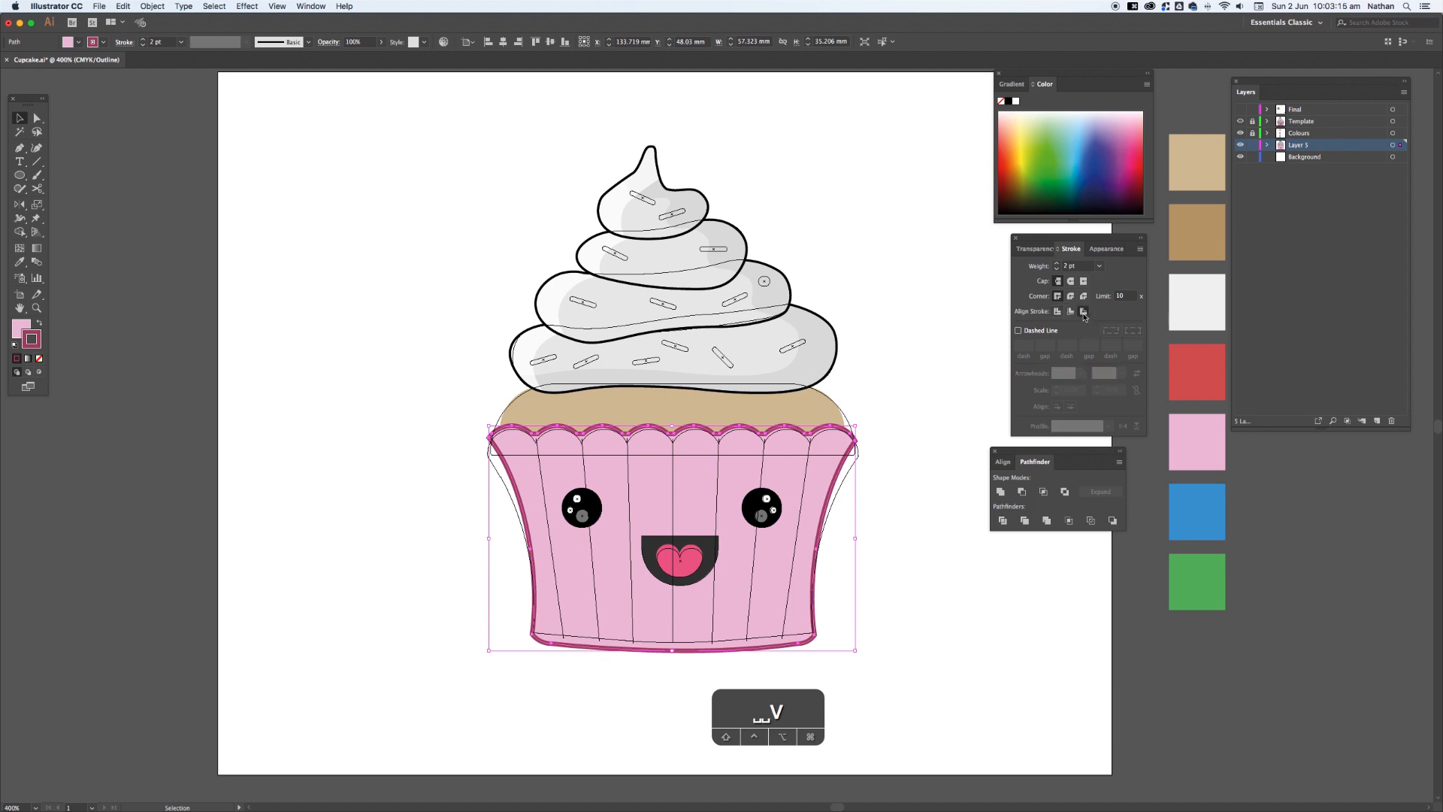
click(869, 413)
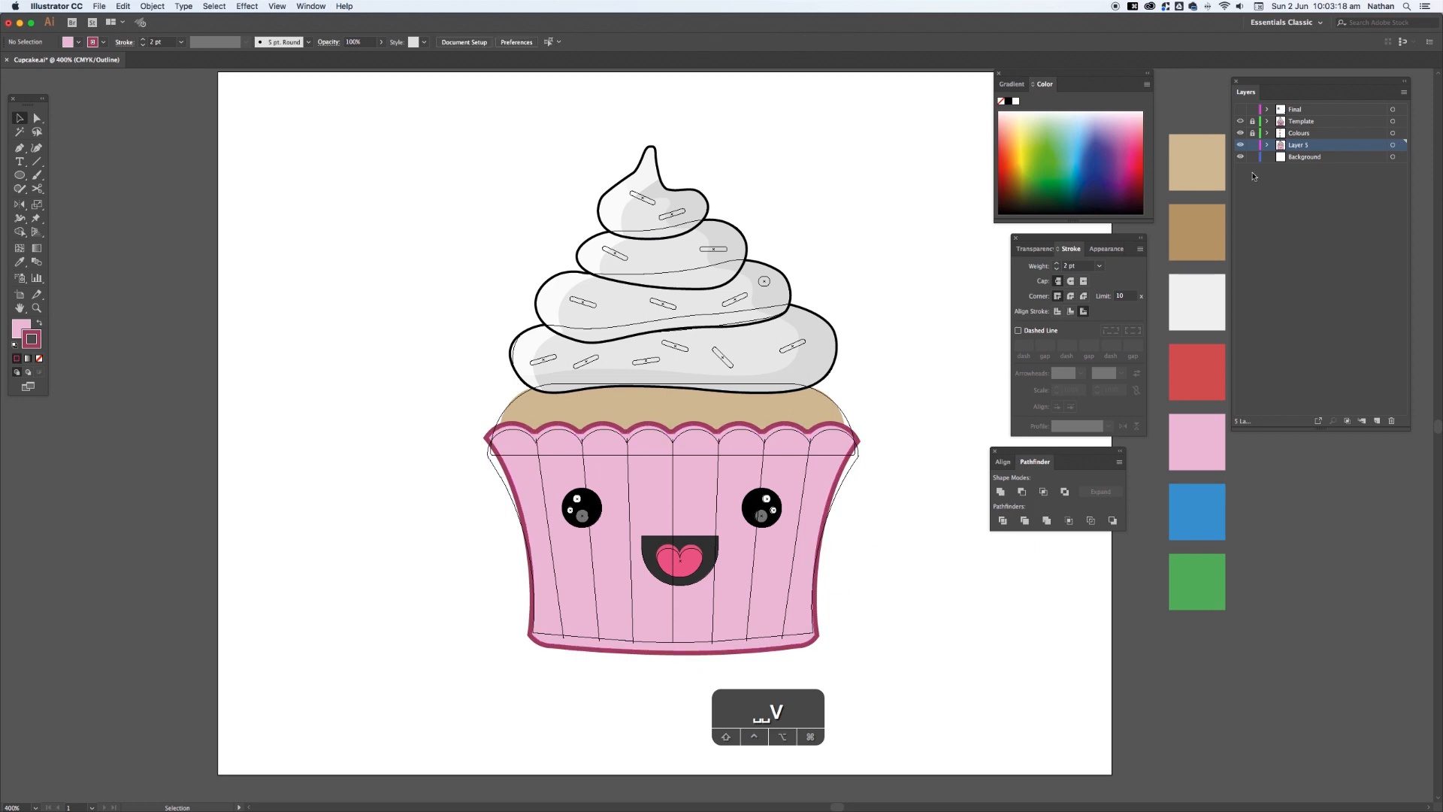
- Hide the Template layer and give the case's outline round caps and round corner joins
click(1241, 122)
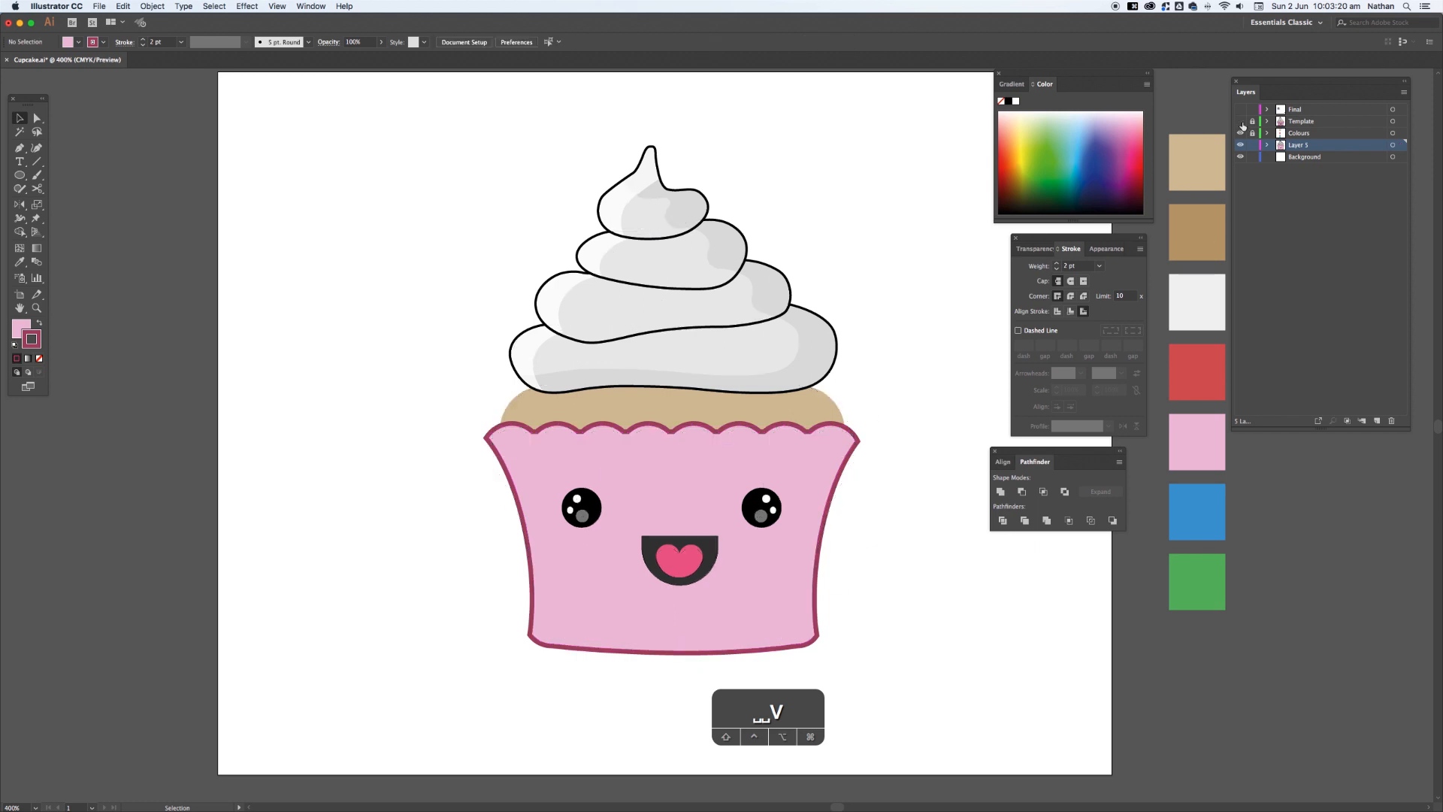
drag(914, 454, 921, 393)
click(864, 379)
click(1071, 281)
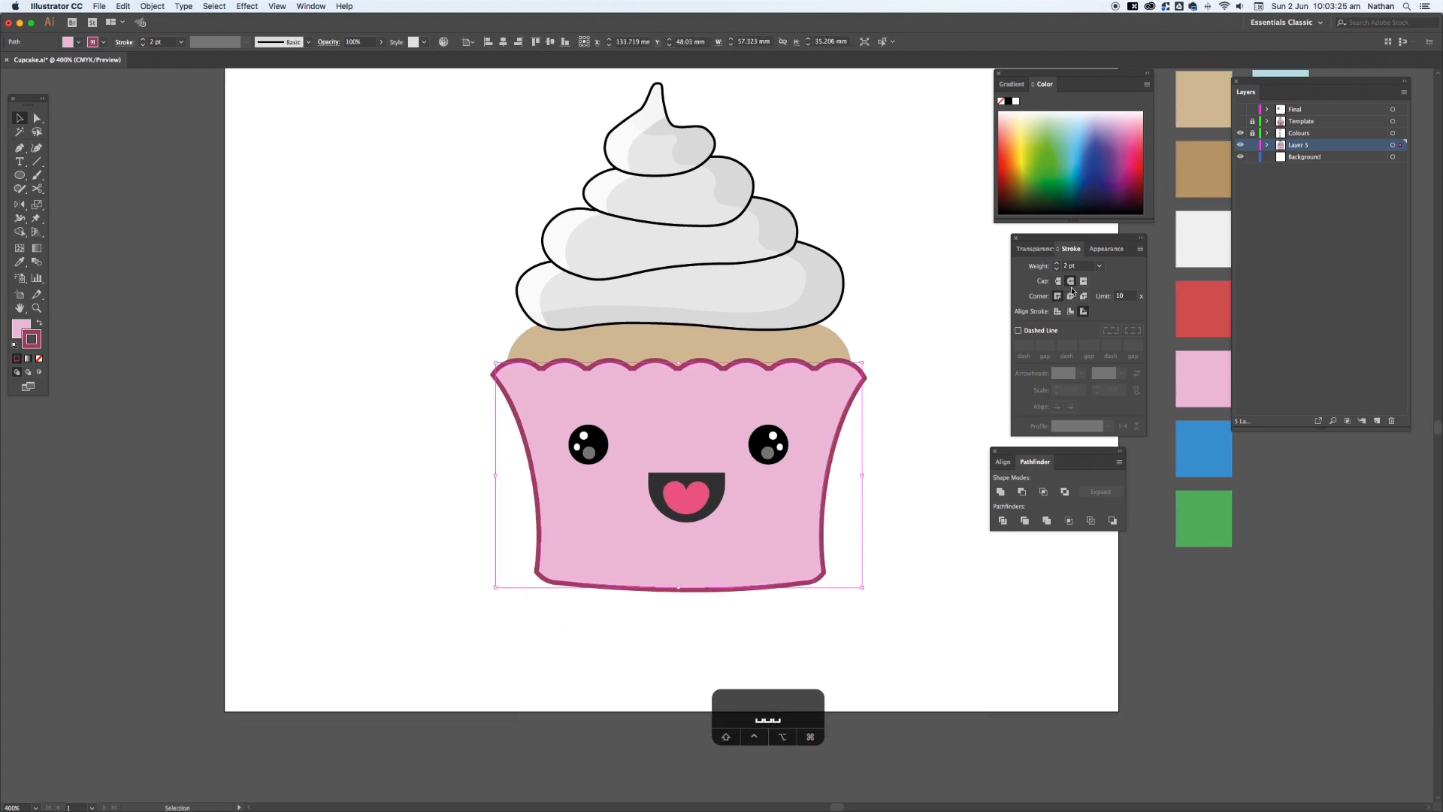
click(1071, 296)
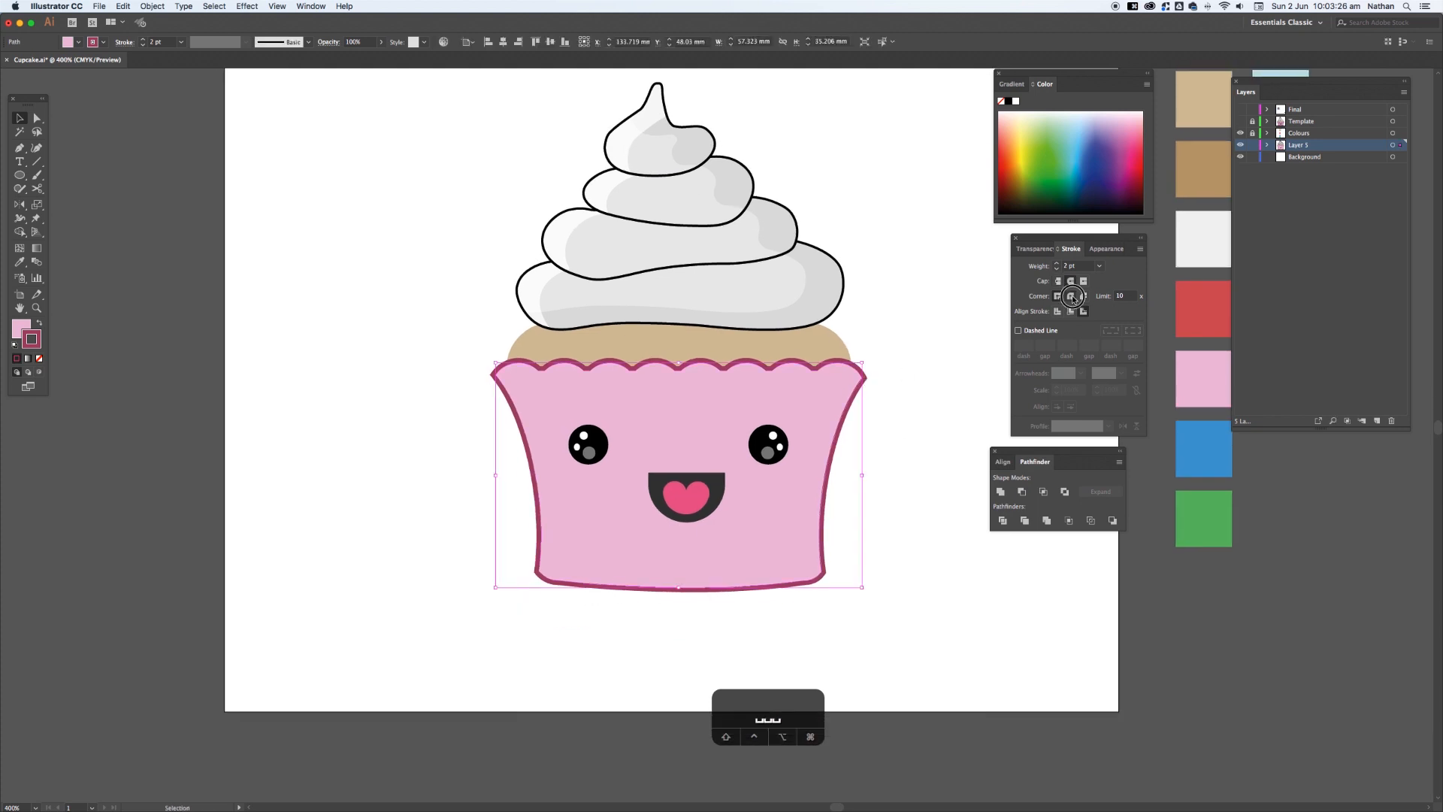
click(948, 337)
- Draw a straight pleat line without fill from the case's leftmost scallop notch to its bottom edge with the Pen tool
key(super+space)
drag(425, 328, 891, 624)
key(space)
drag(827, 451, 616, 435)
click(905, 280)
key(space)
drag(876, 313, 992, 304)
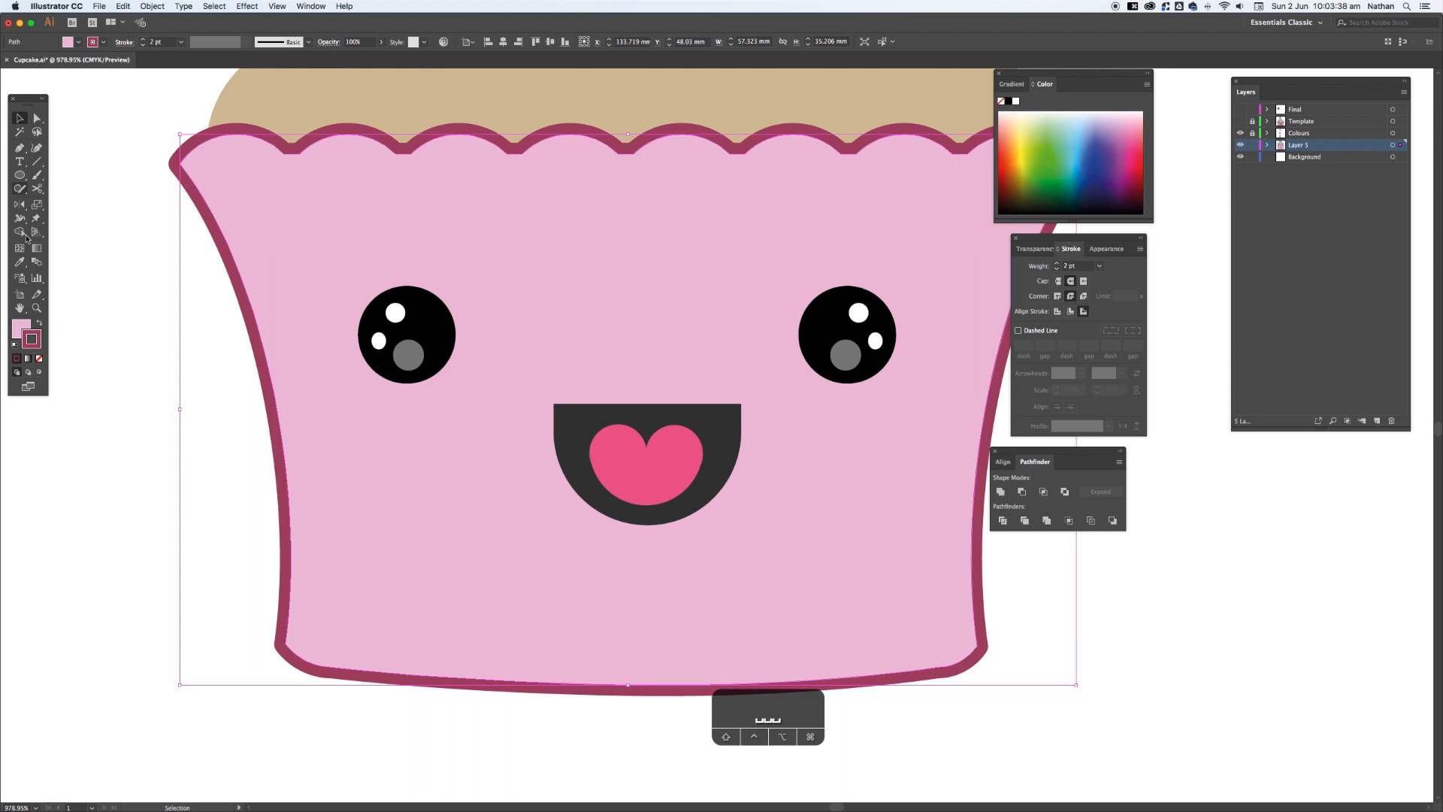
click(88, 305)
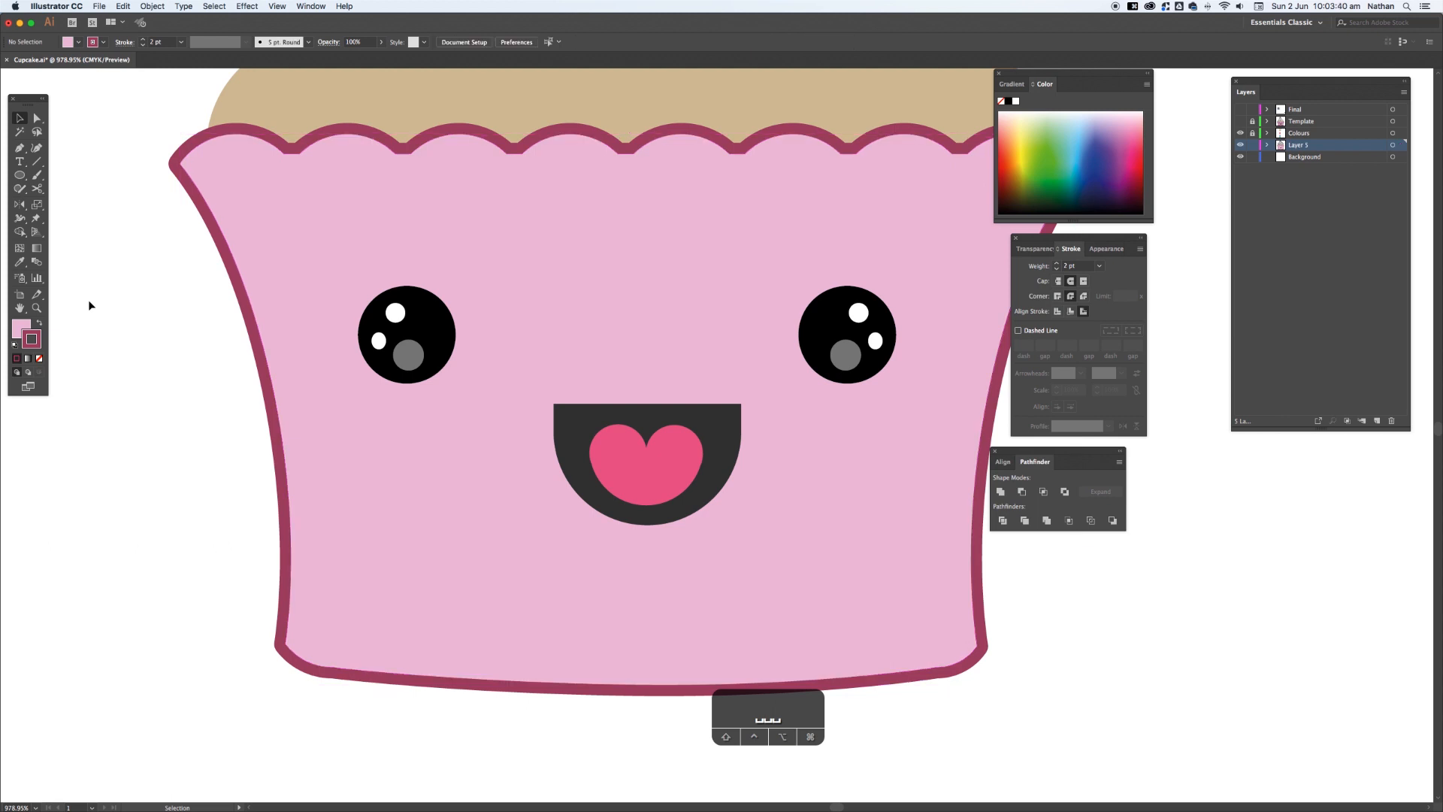
click(15, 328)
click(41, 358)
click(21, 148)
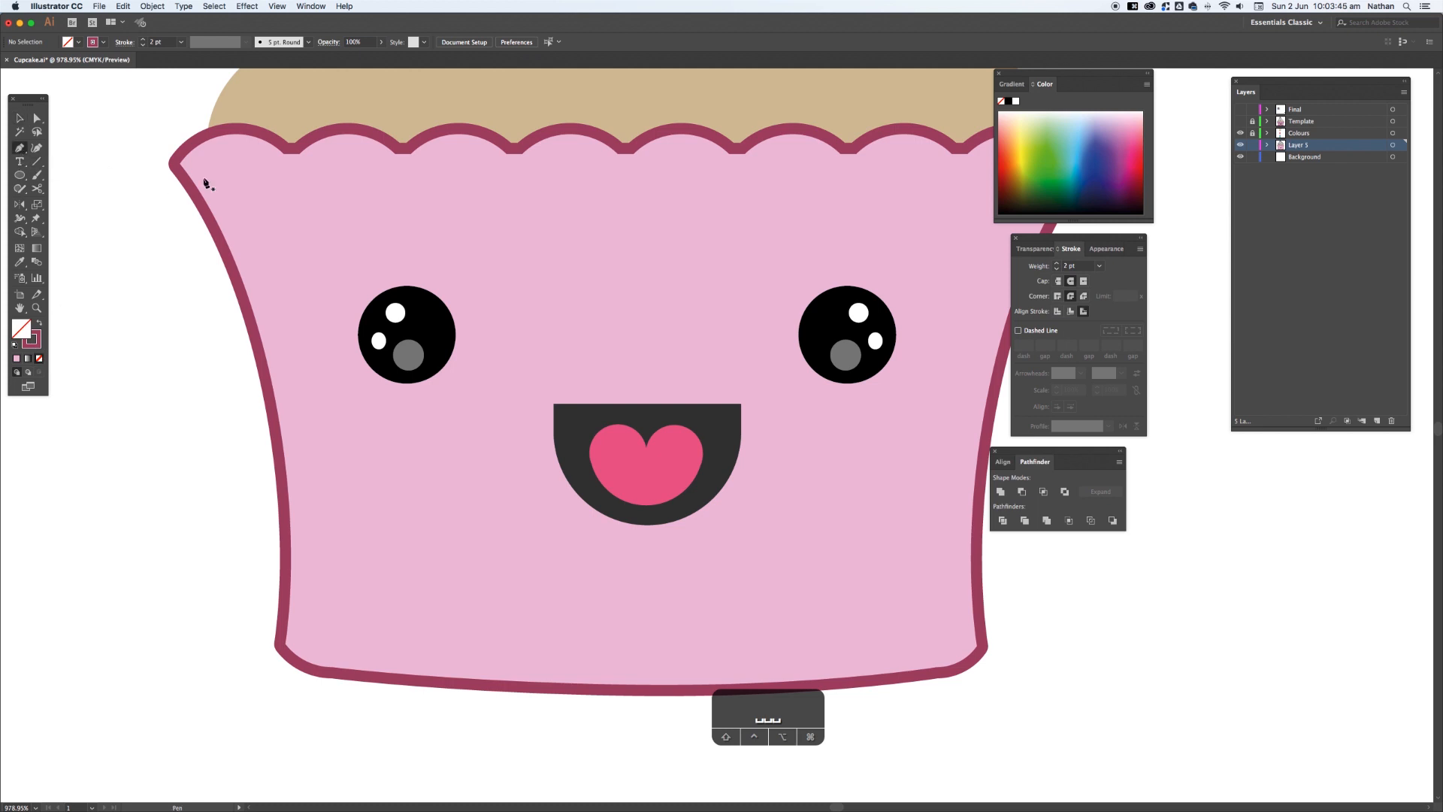
click(291, 149)
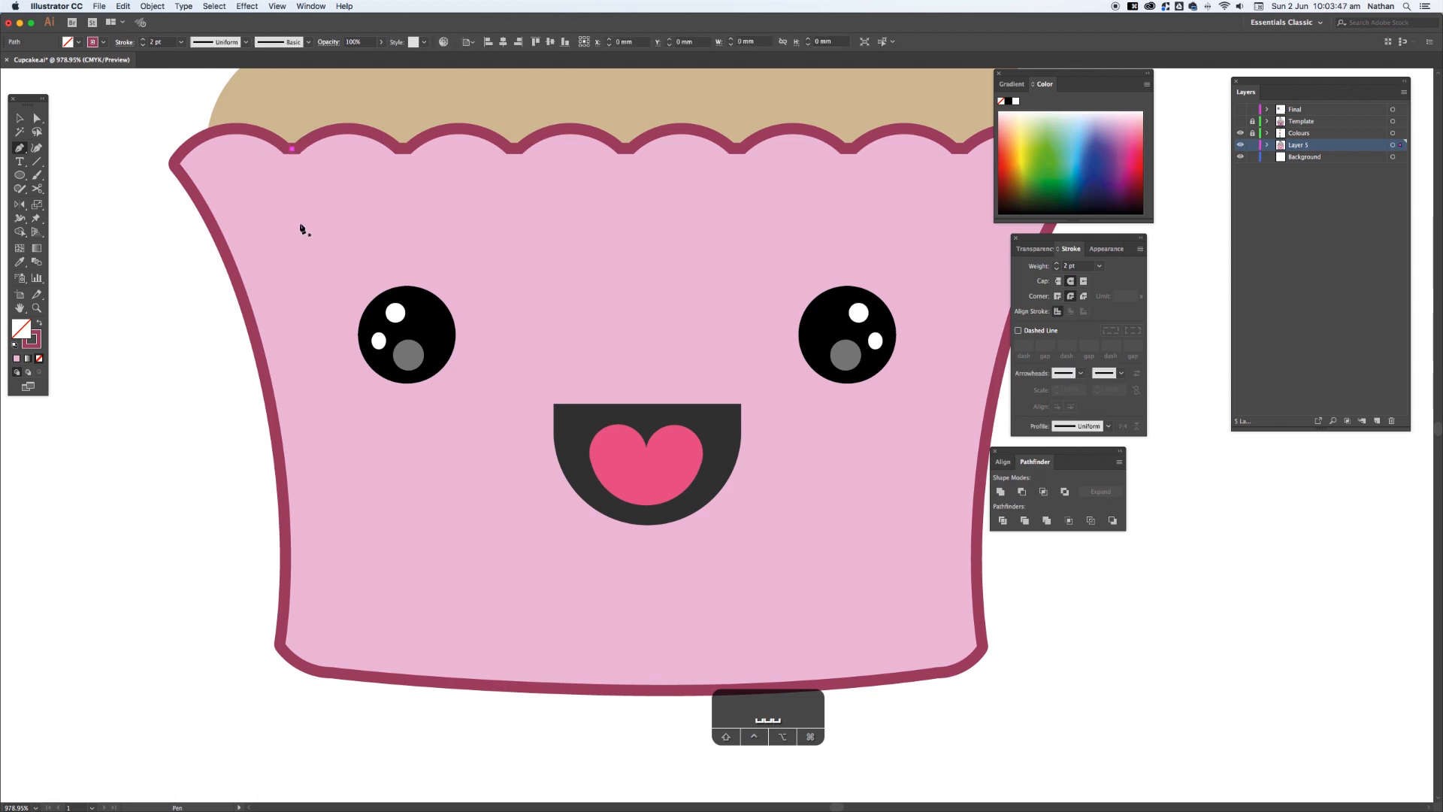
click(354, 675)
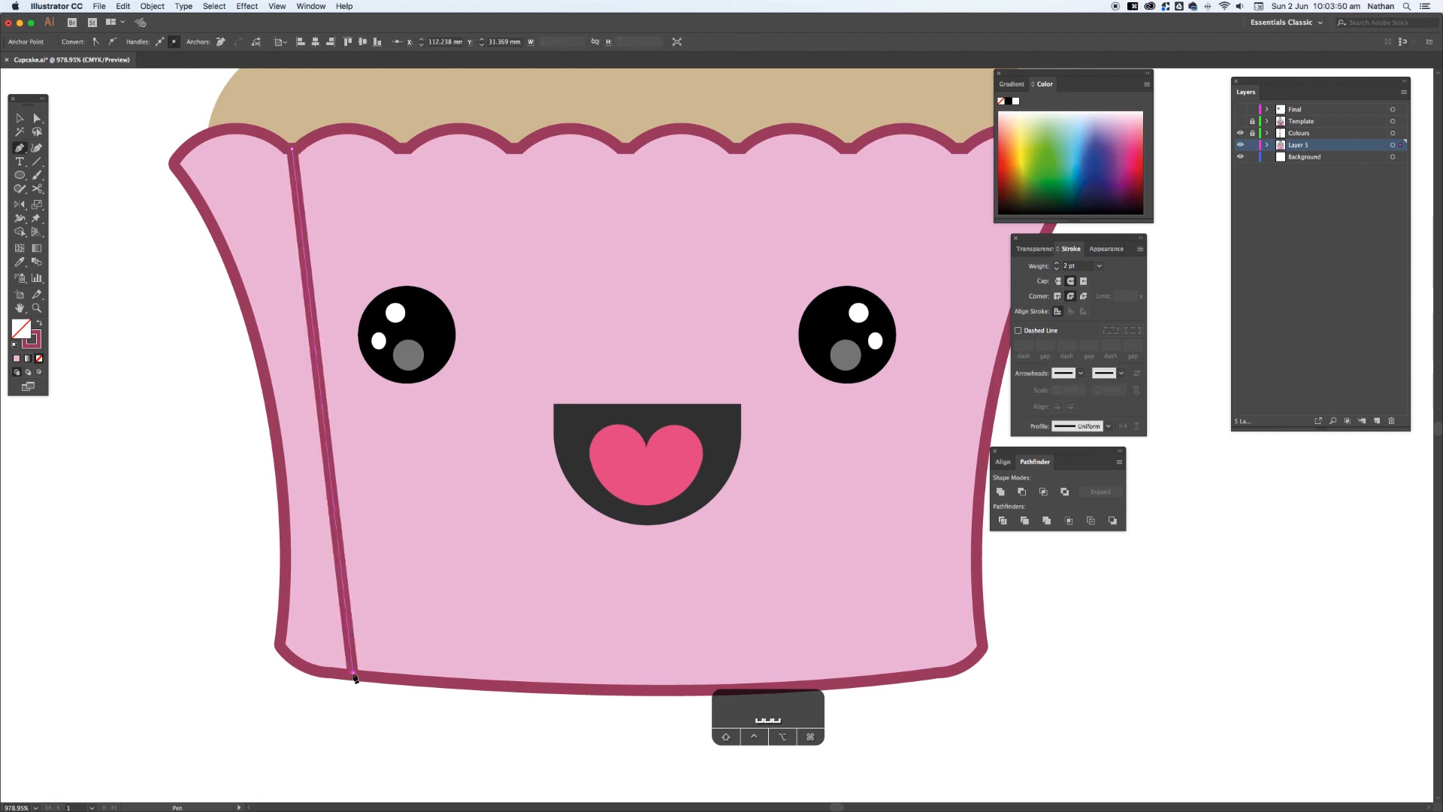
super+click(217, 682)
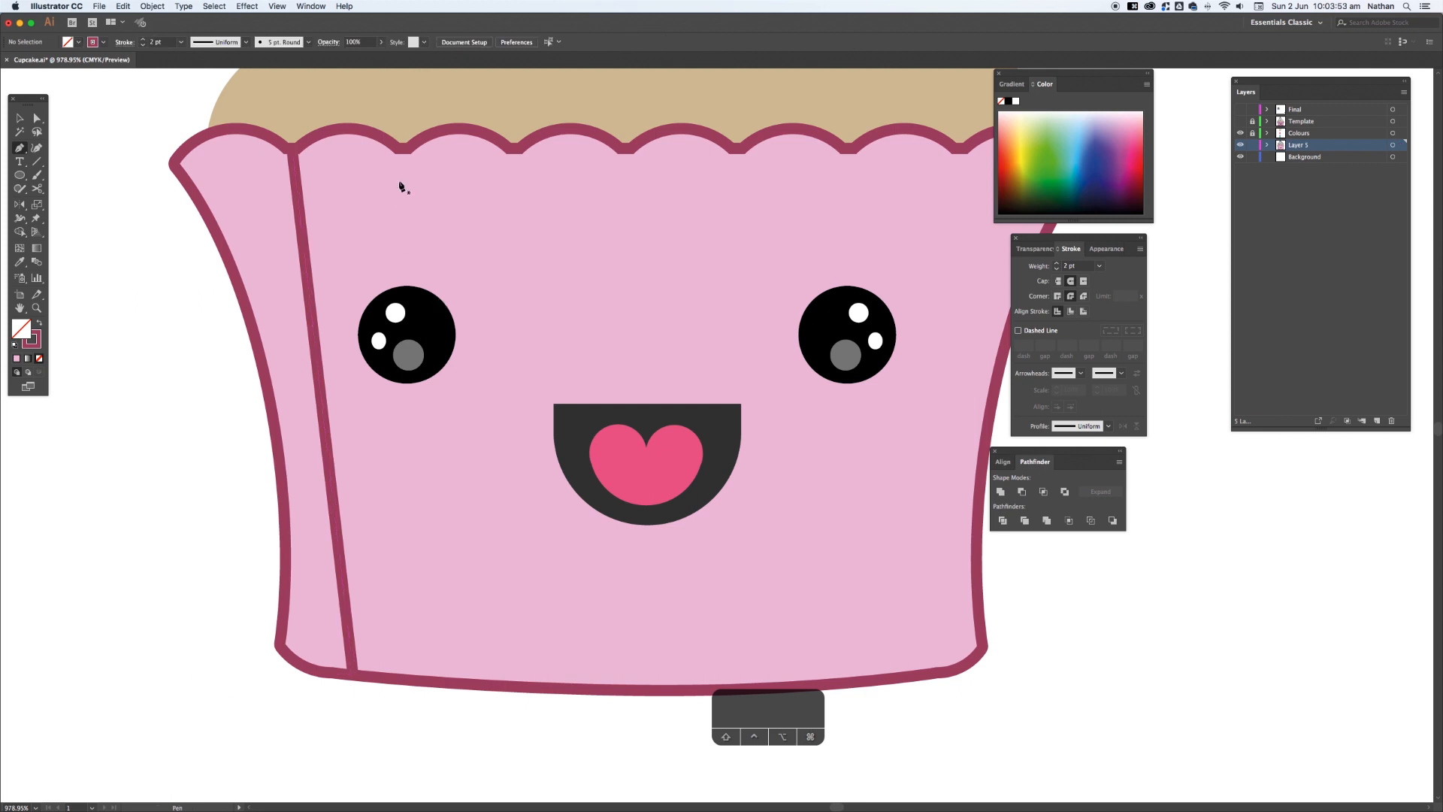
- Draw three more pleat lines from the next scallop notches down to the case's bottom edge, ending at the centre notch
click(403, 152)
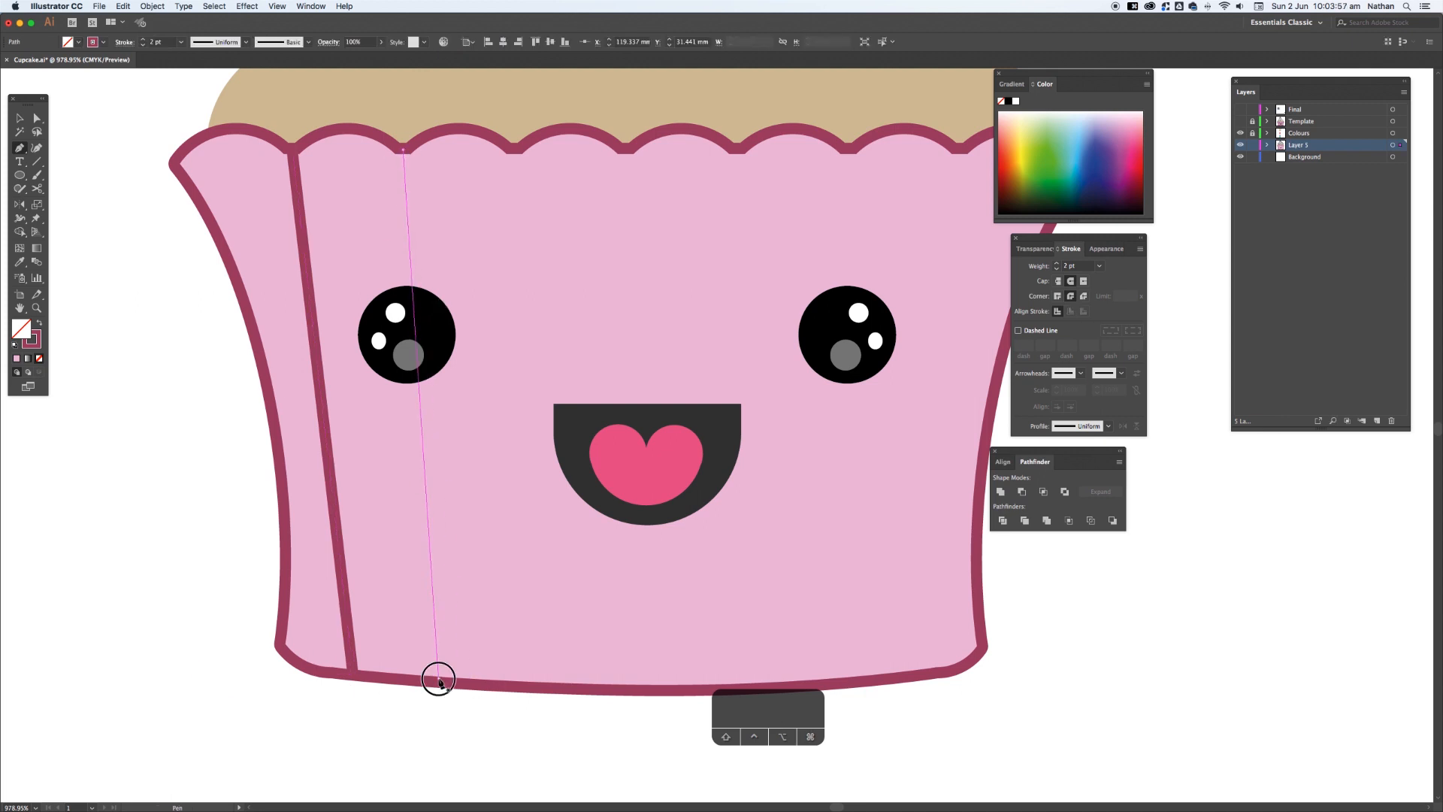
click(438, 679)
super+click(371, 723)
click(514, 149)
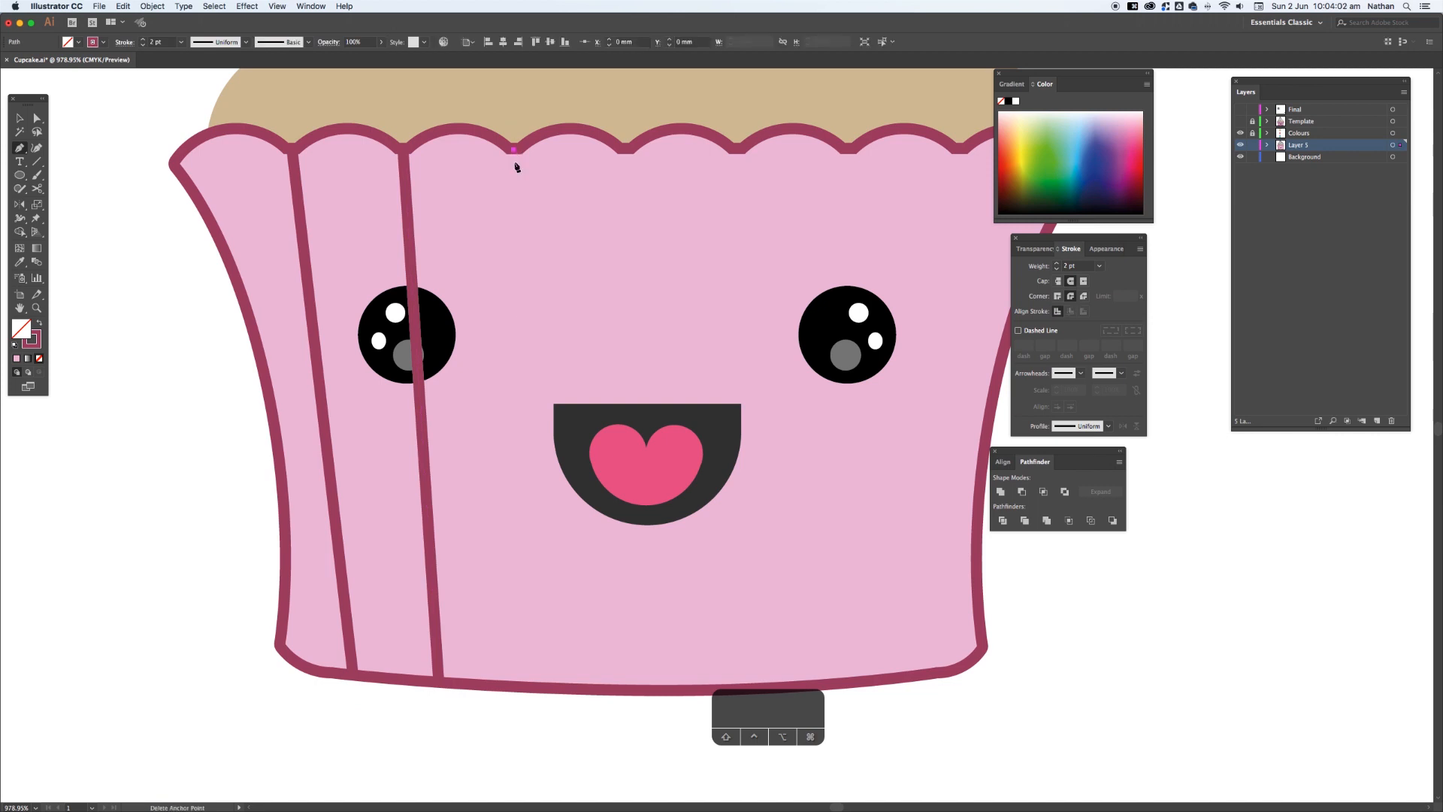
click(534, 687)
super+click(549, 714)
click(626, 149)
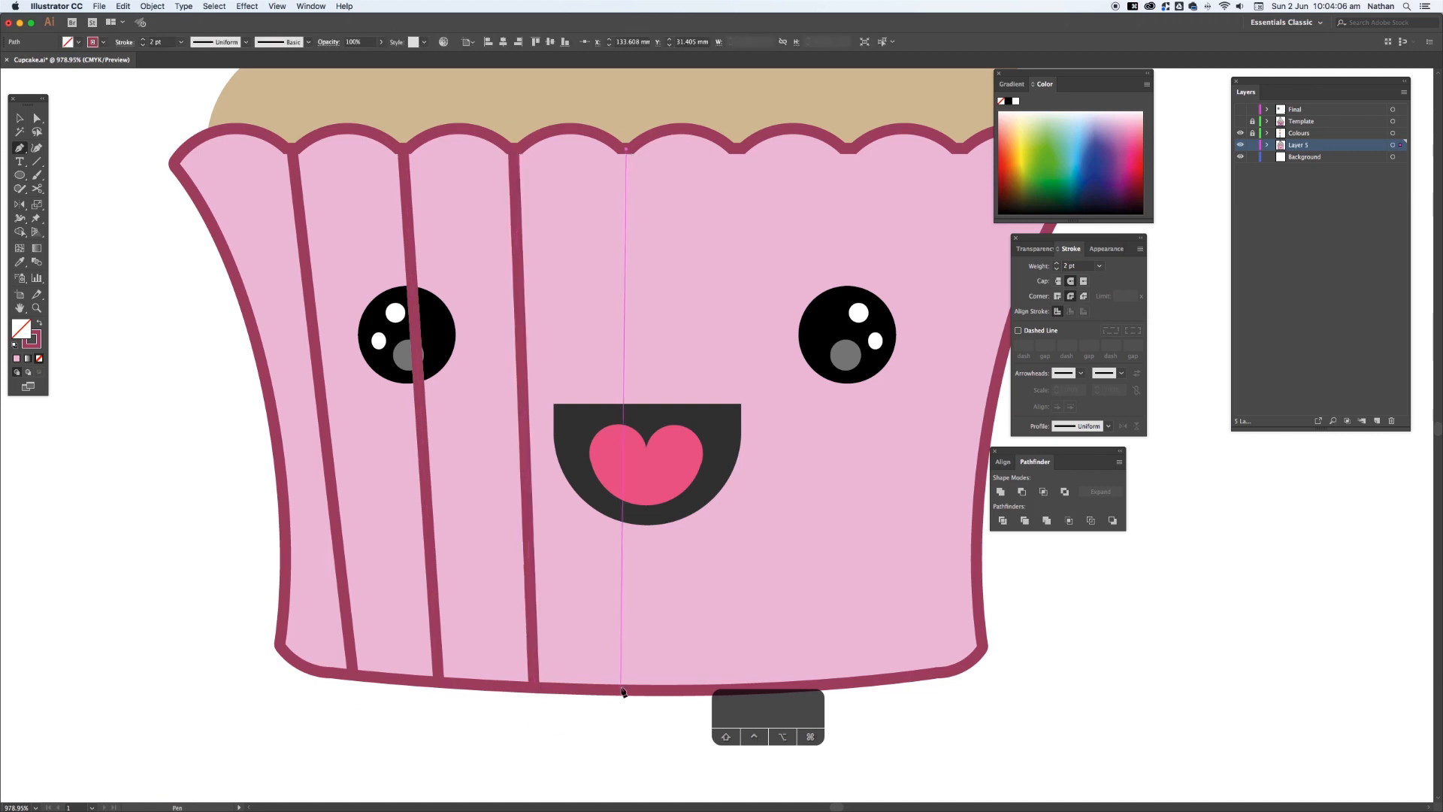
click(622, 690)
super+click(621, 710)
- Select the three leftmost pleat lines and duplicate them onto the right half of the case
key(v)
click(303, 207)
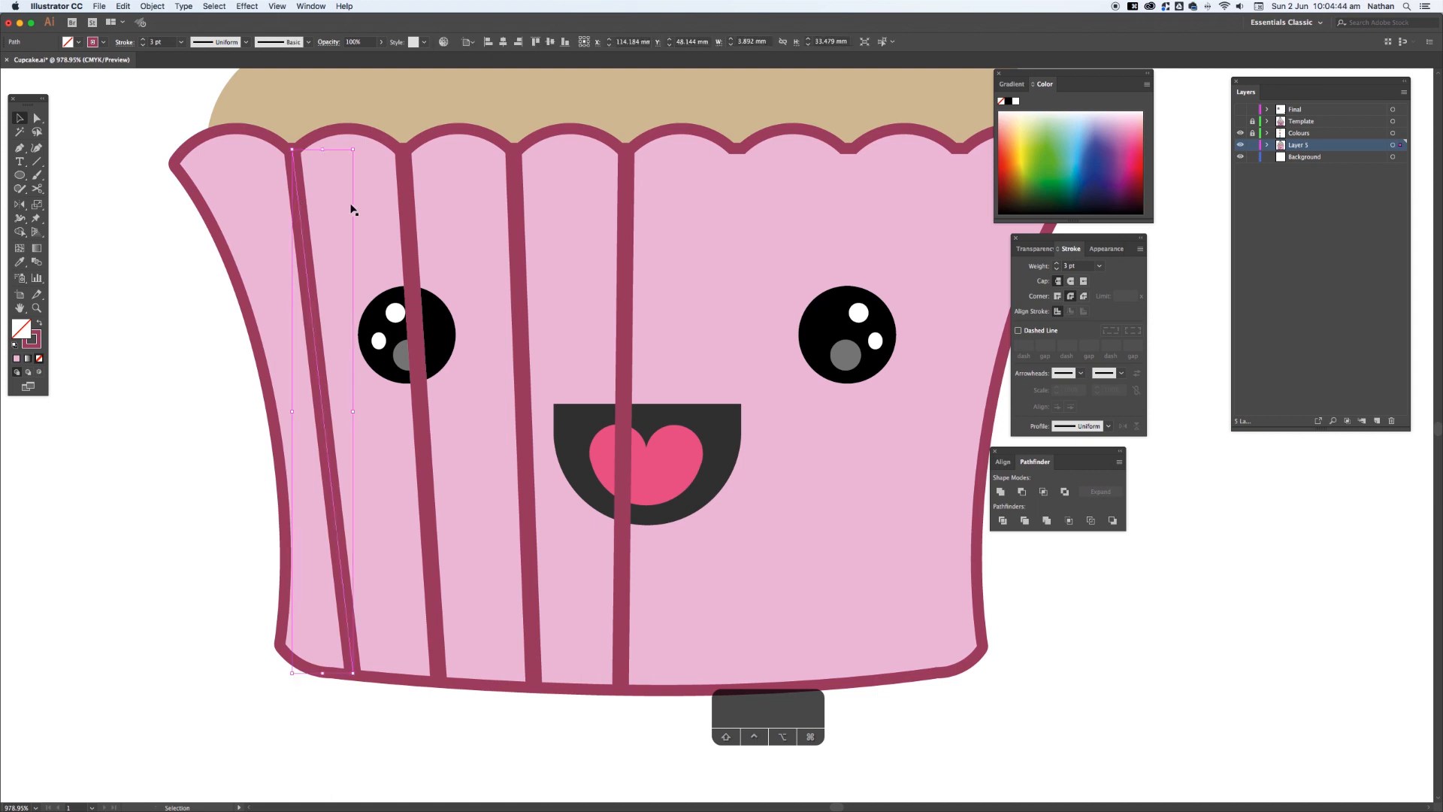
shift+click(408, 206)
shift+click(407, 206)
shift+click(405, 206)
shift+click(406, 210)
shift+click(408, 210)
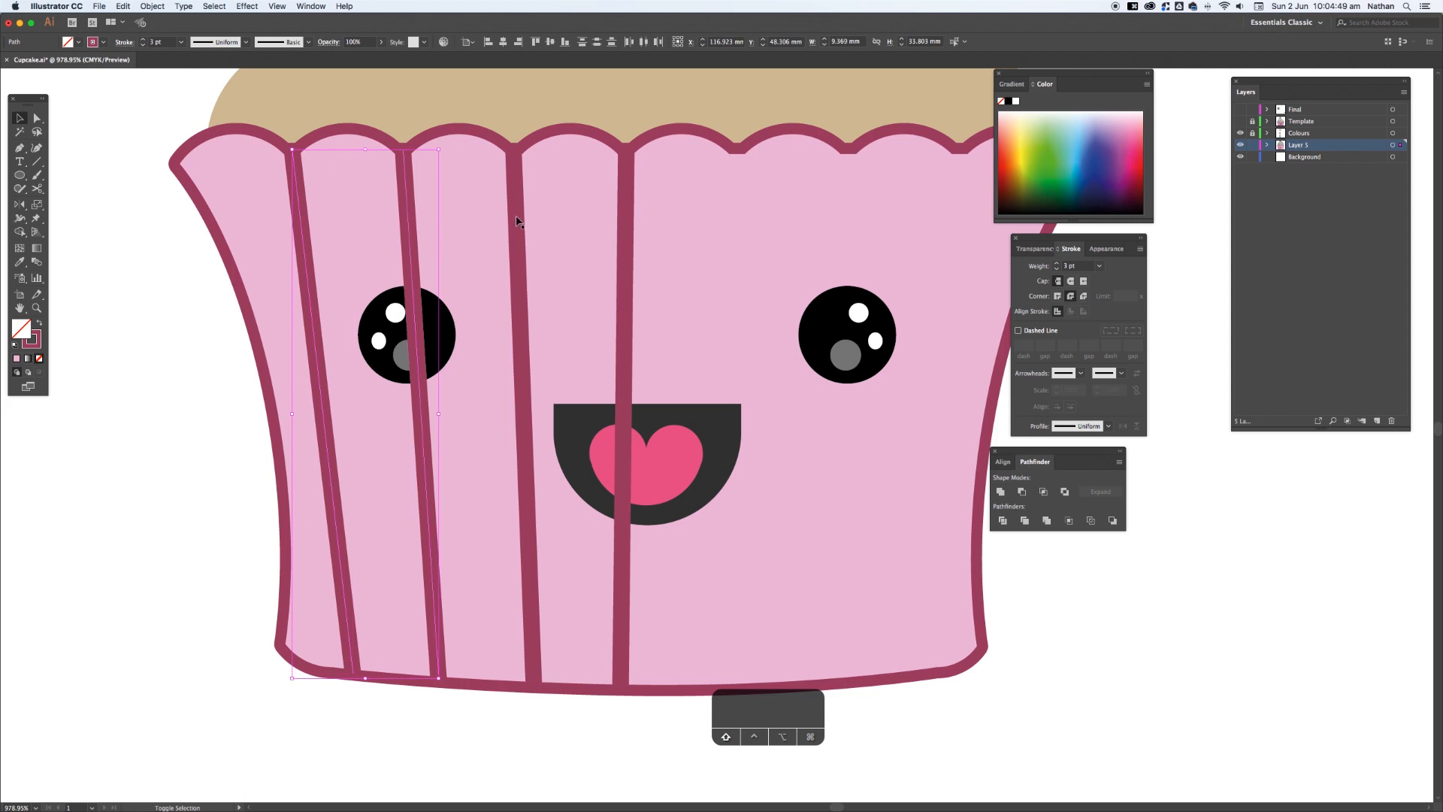
mouse_move(517, 218)
mouse_down()
mouse_move(722, 265)
mouse_move(936, 240)
mouse_up()
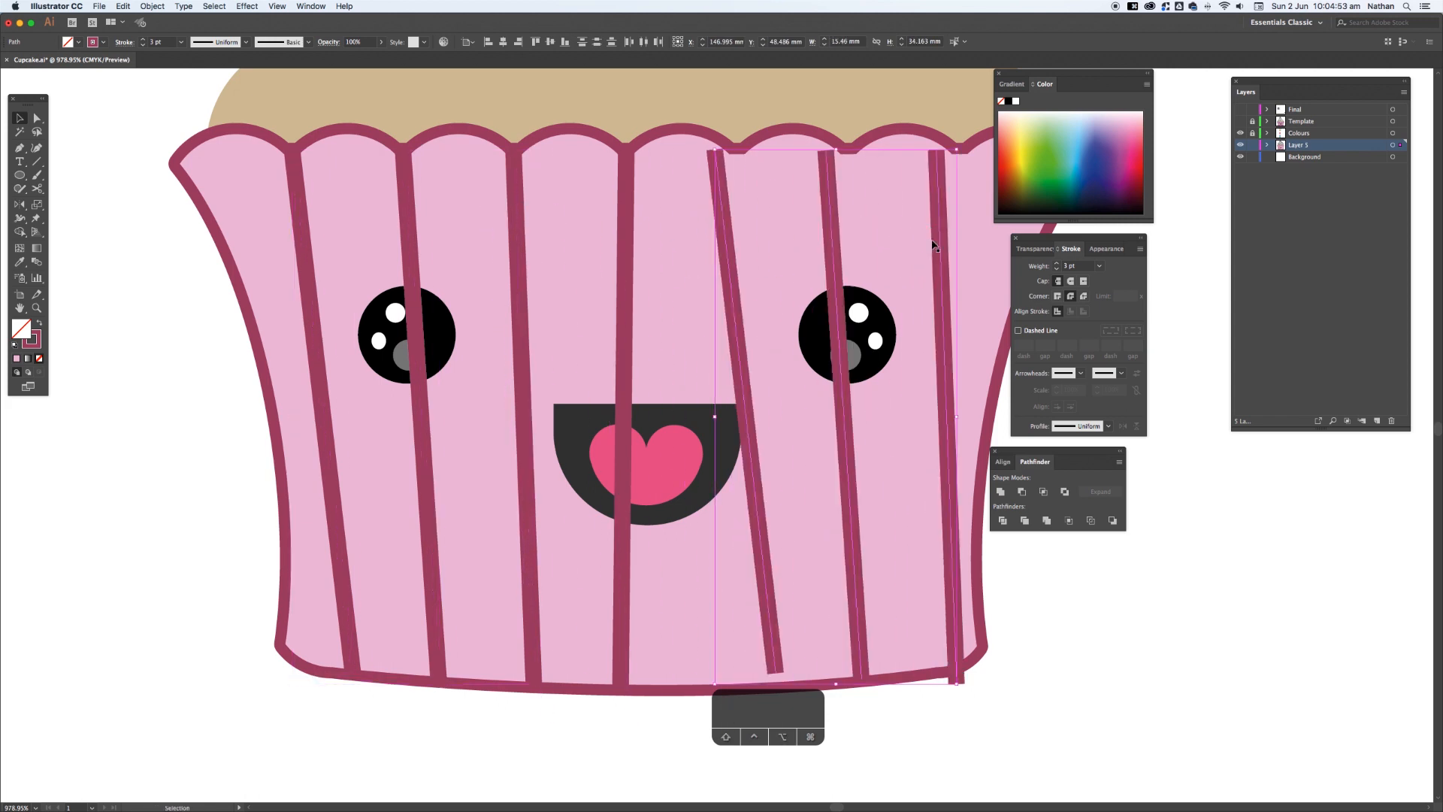
- Reflect the duplicated pleat lines across the vertical axis
right_click(932, 242)
mouse_move(973, 398)
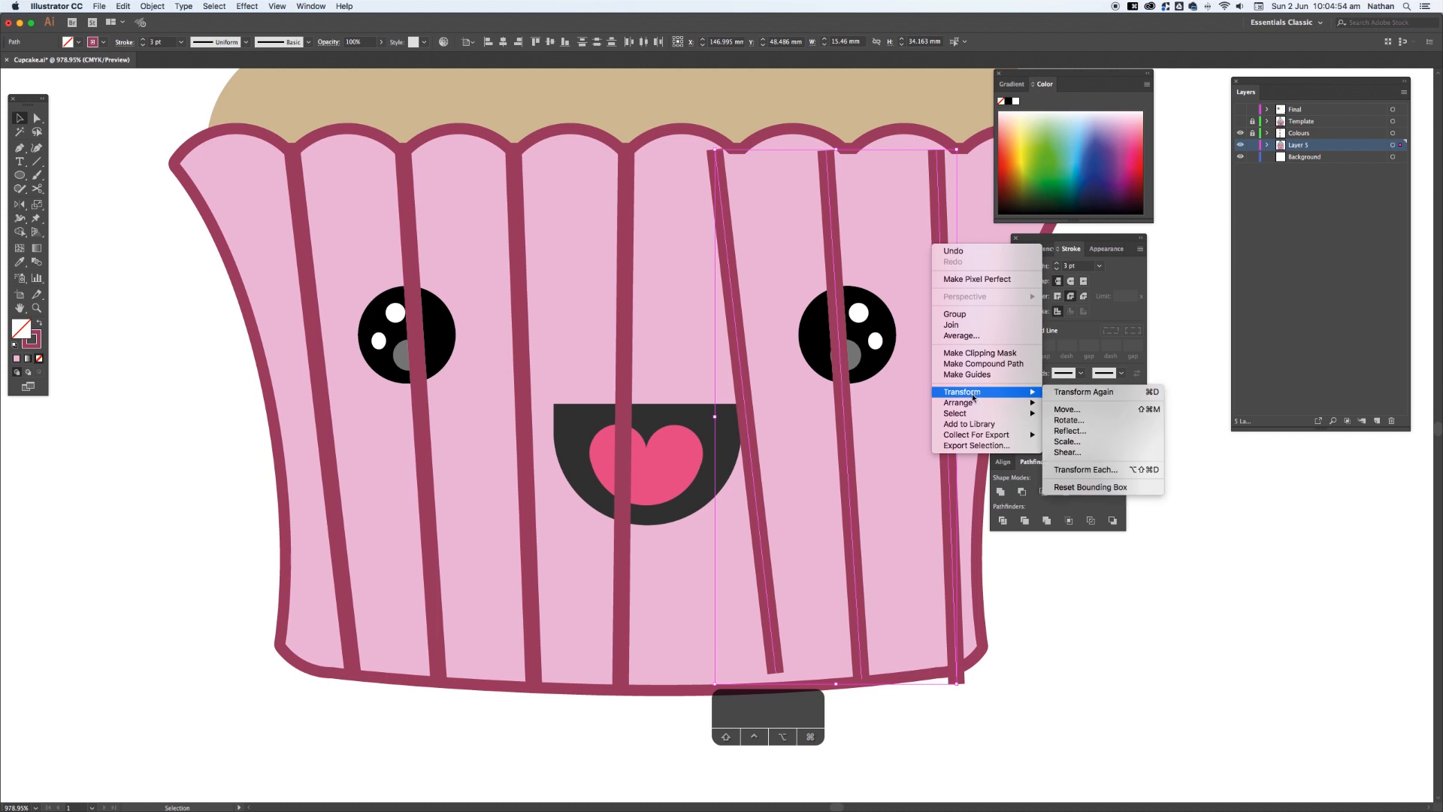
click(1082, 435)
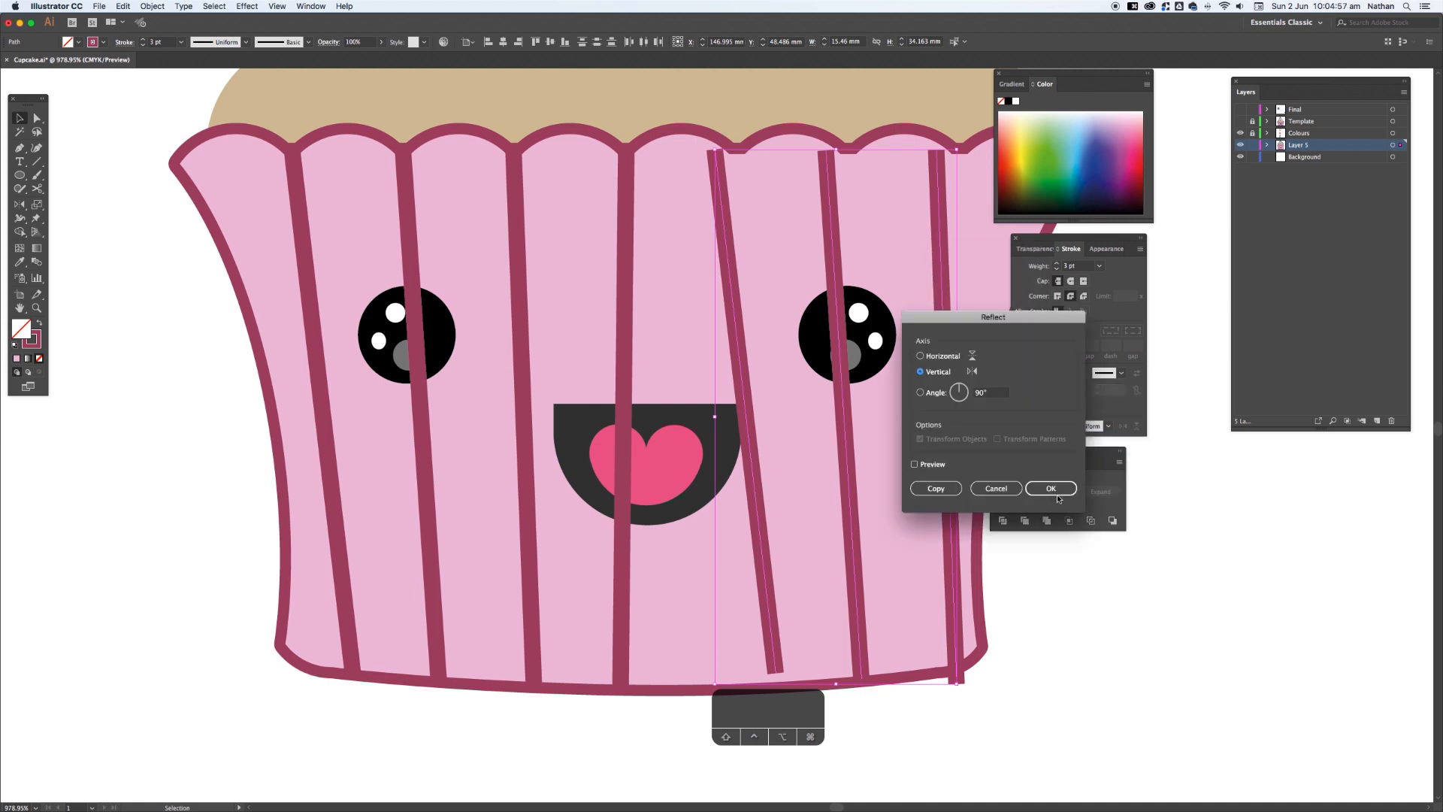
click(1052, 489)
- Move the mirrored pleat lines so their tops meet the scallop notches on the right half of the case
scroll(737, 322, right, 5)
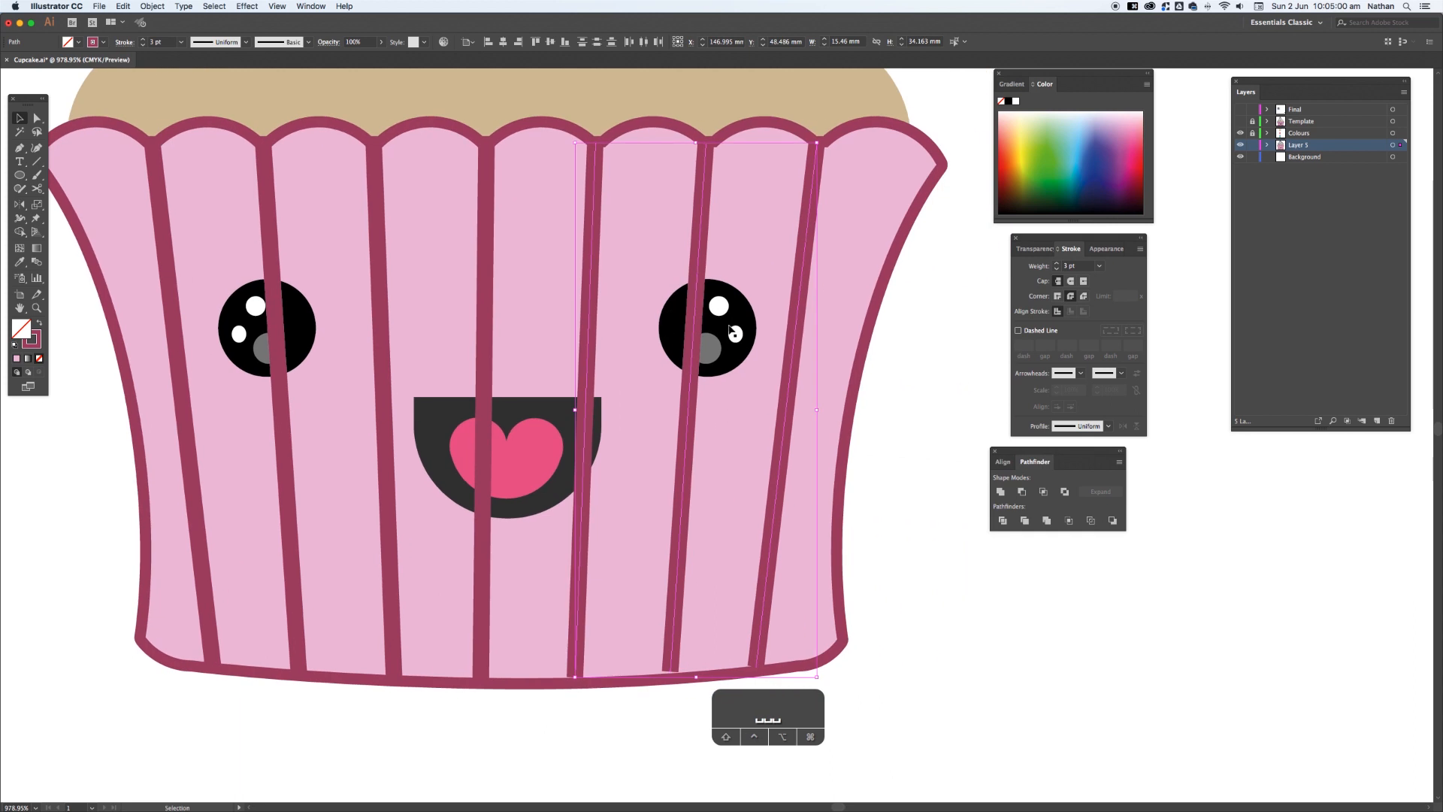
click(825, 175)
click(817, 177)
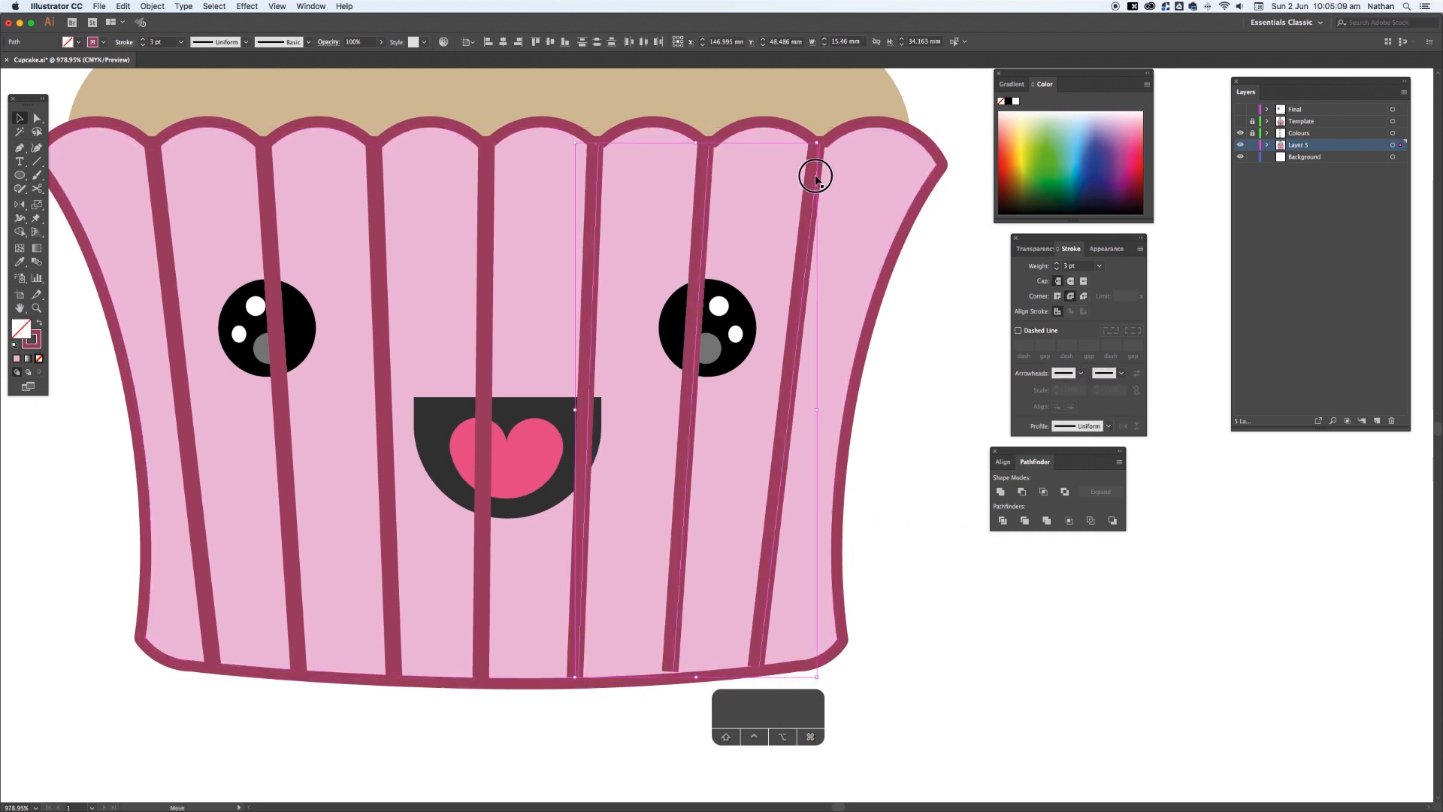
click(936, 304)
key(super+minus)
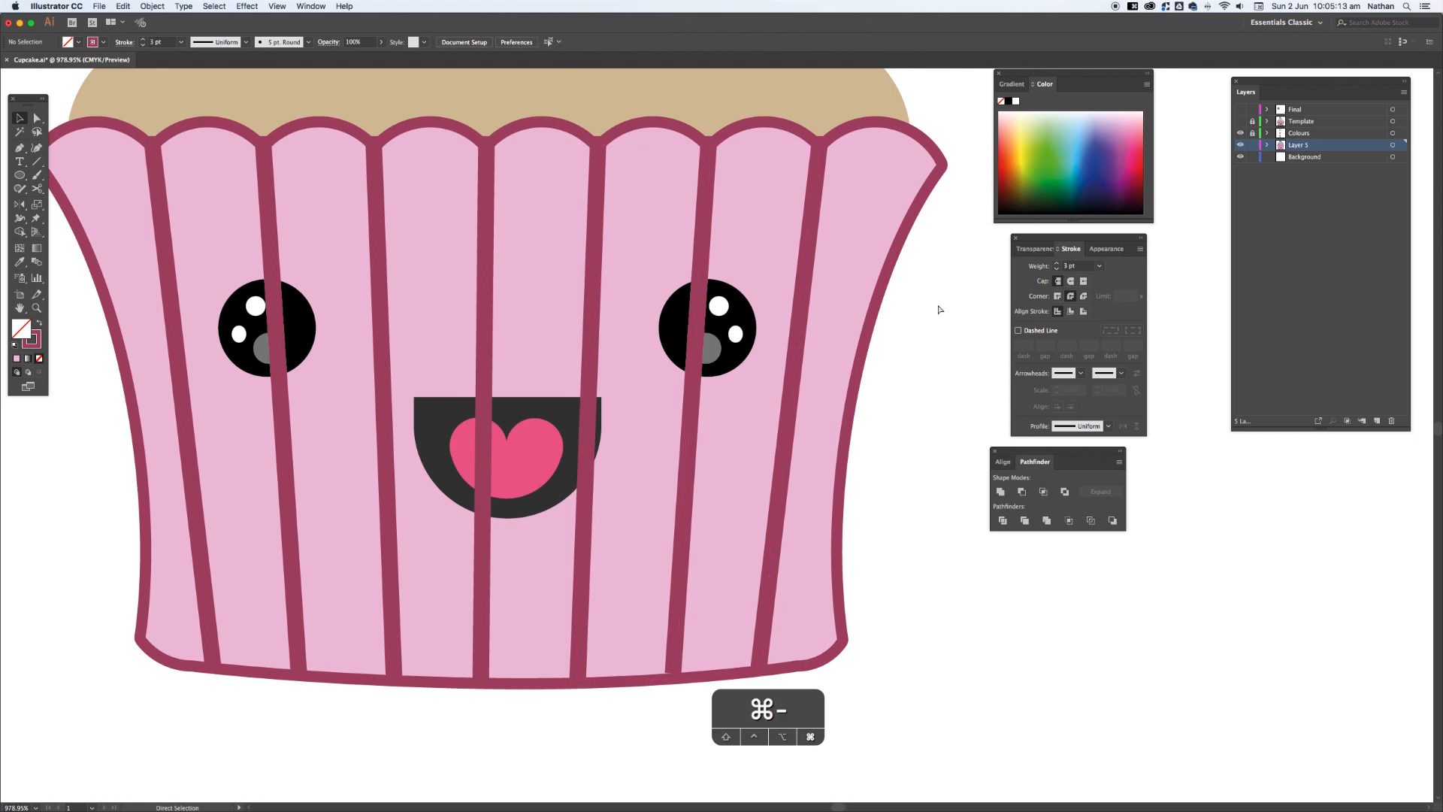
key(super+minus)
key(super+minus)
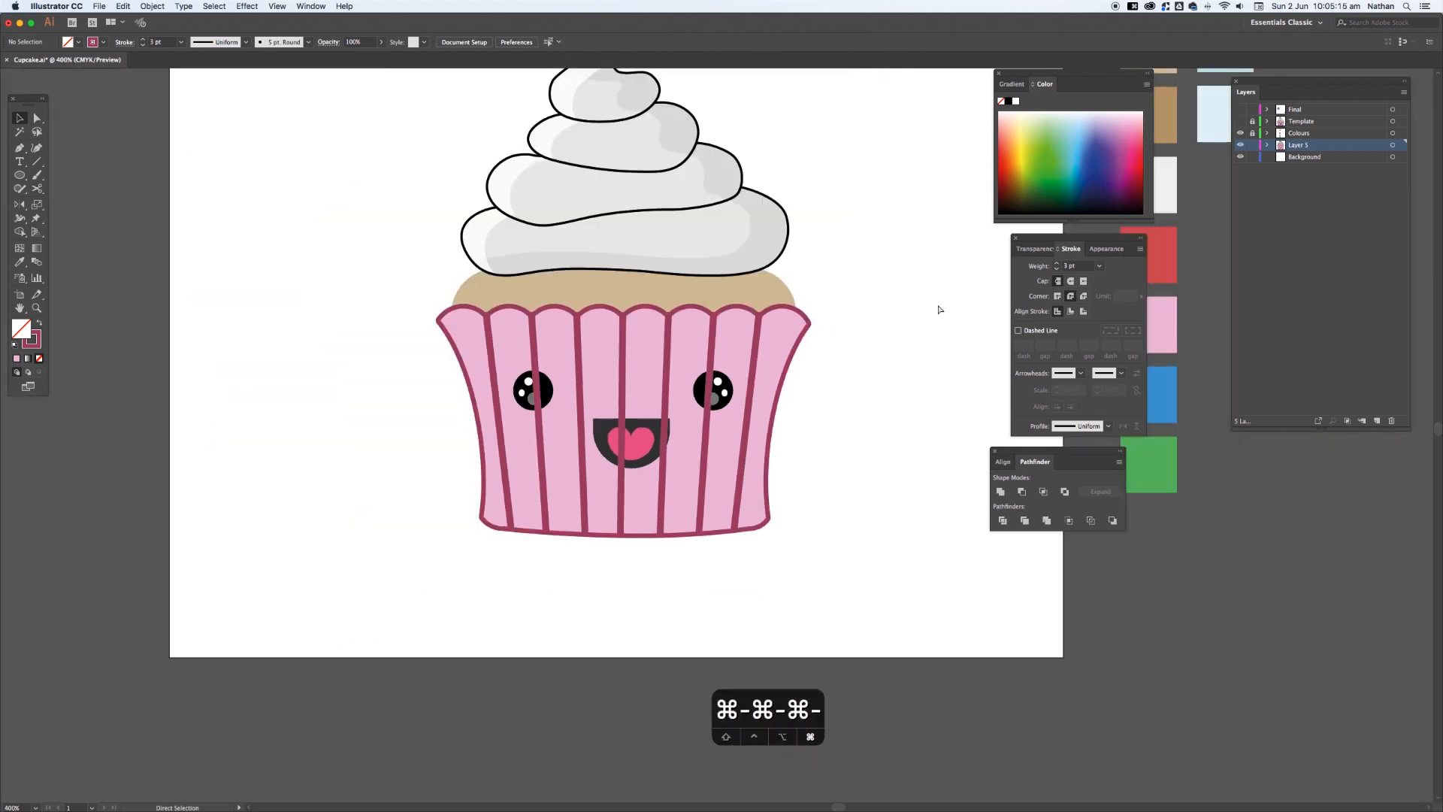
- Group the mouth with its heart-topped tongue and bring the group in front of the pleat lines
key(space)
drag(938, 306, 924, 345)
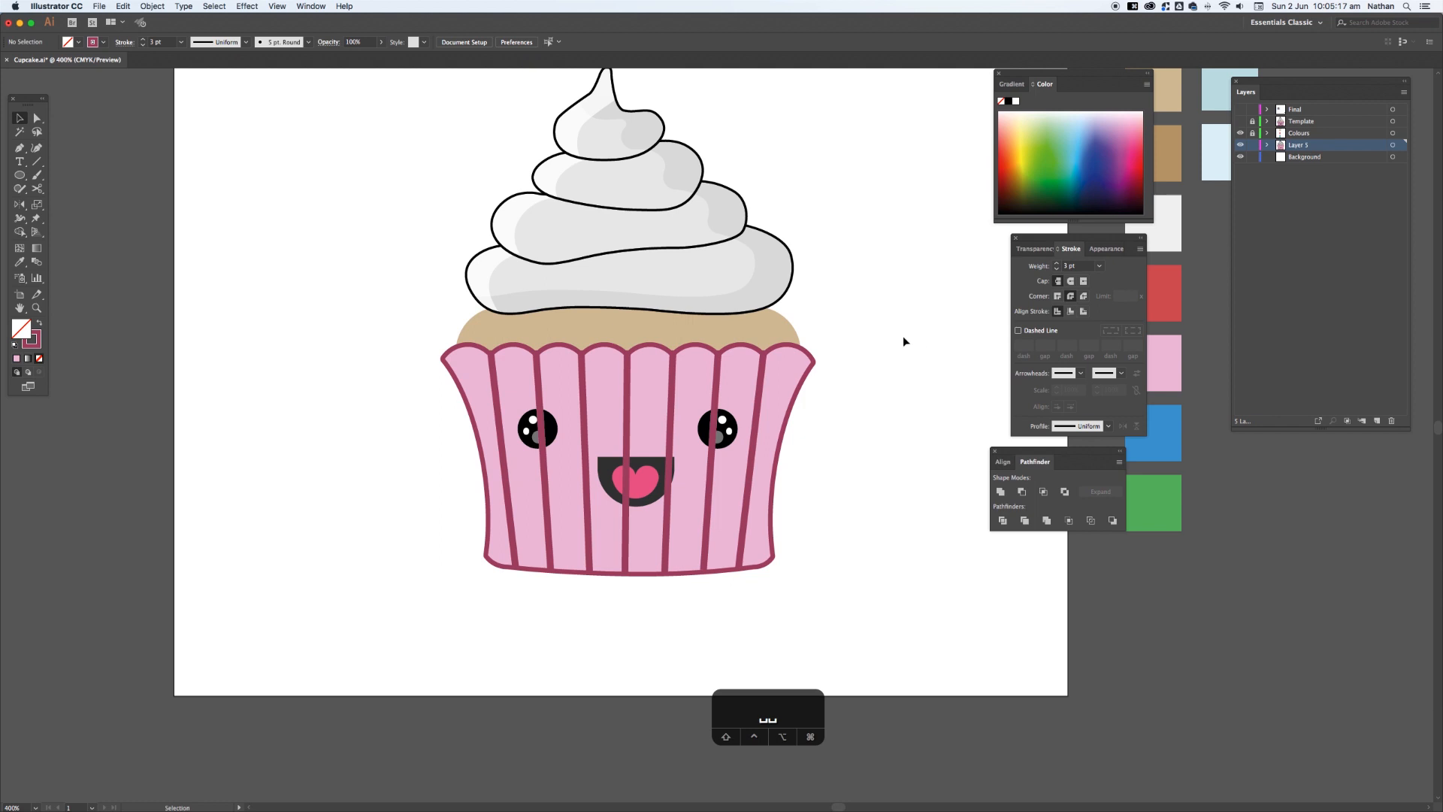
click(549, 440)
click(655, 485)
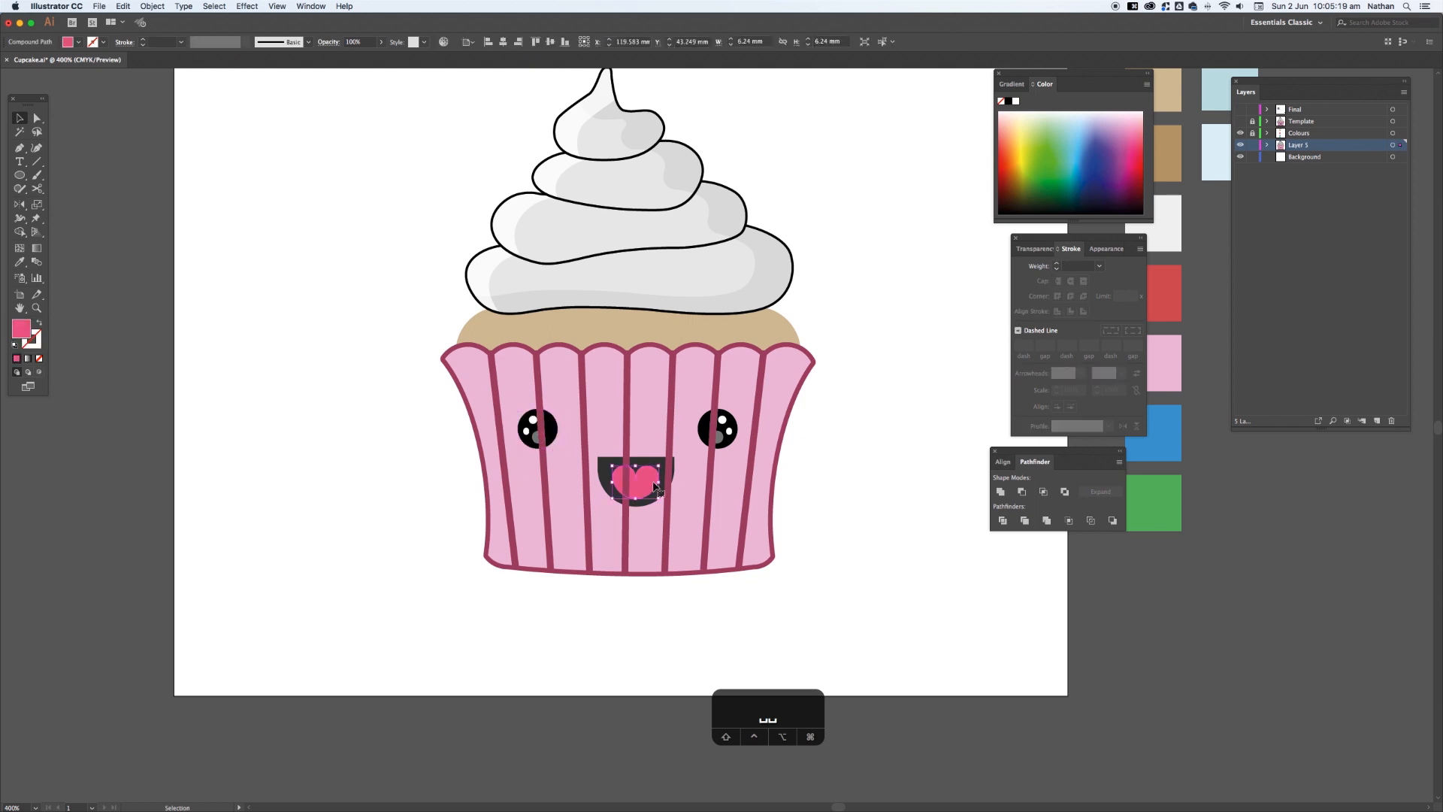
shift+click(646, 464)
key(super+g)
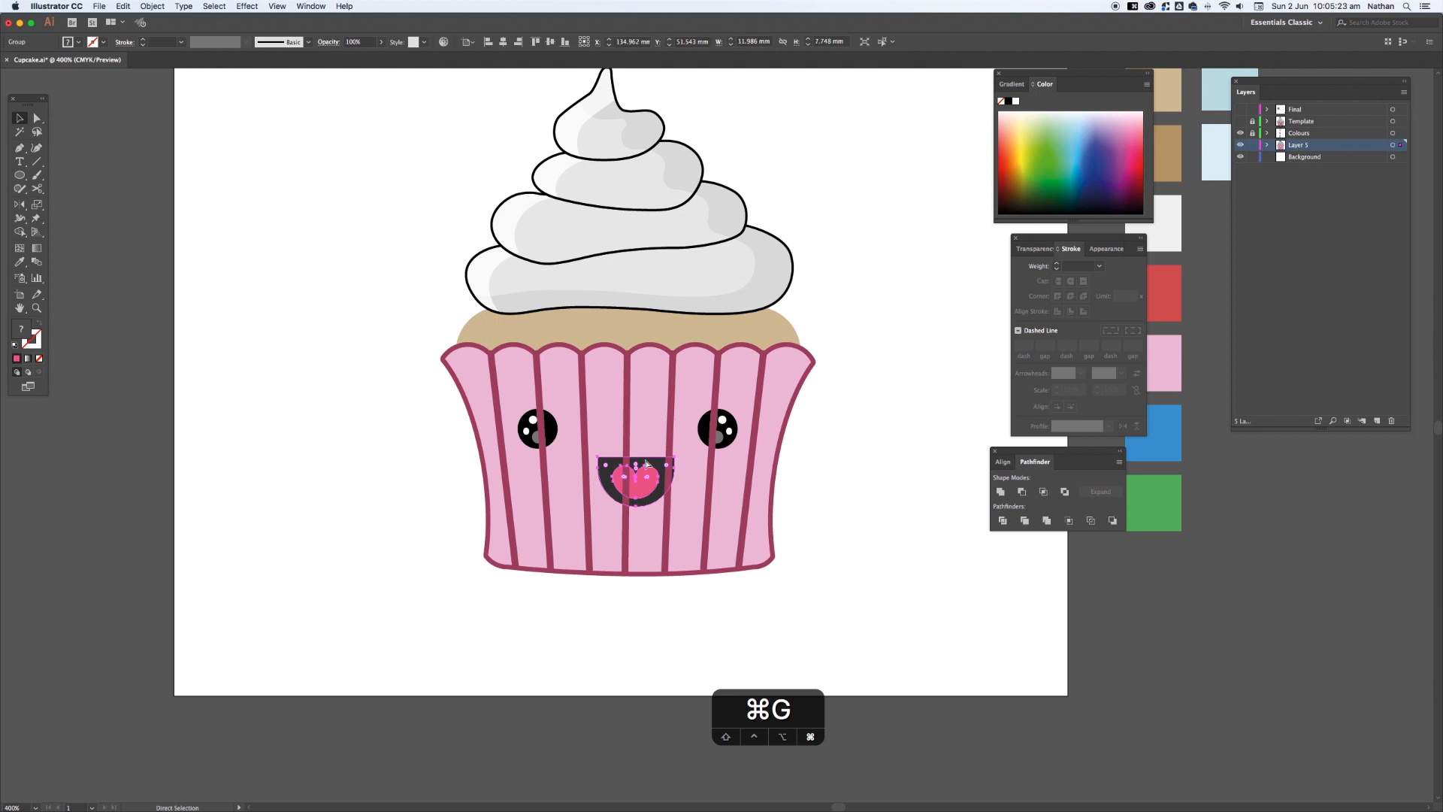
key(super)
key(shift+super+bracketright)
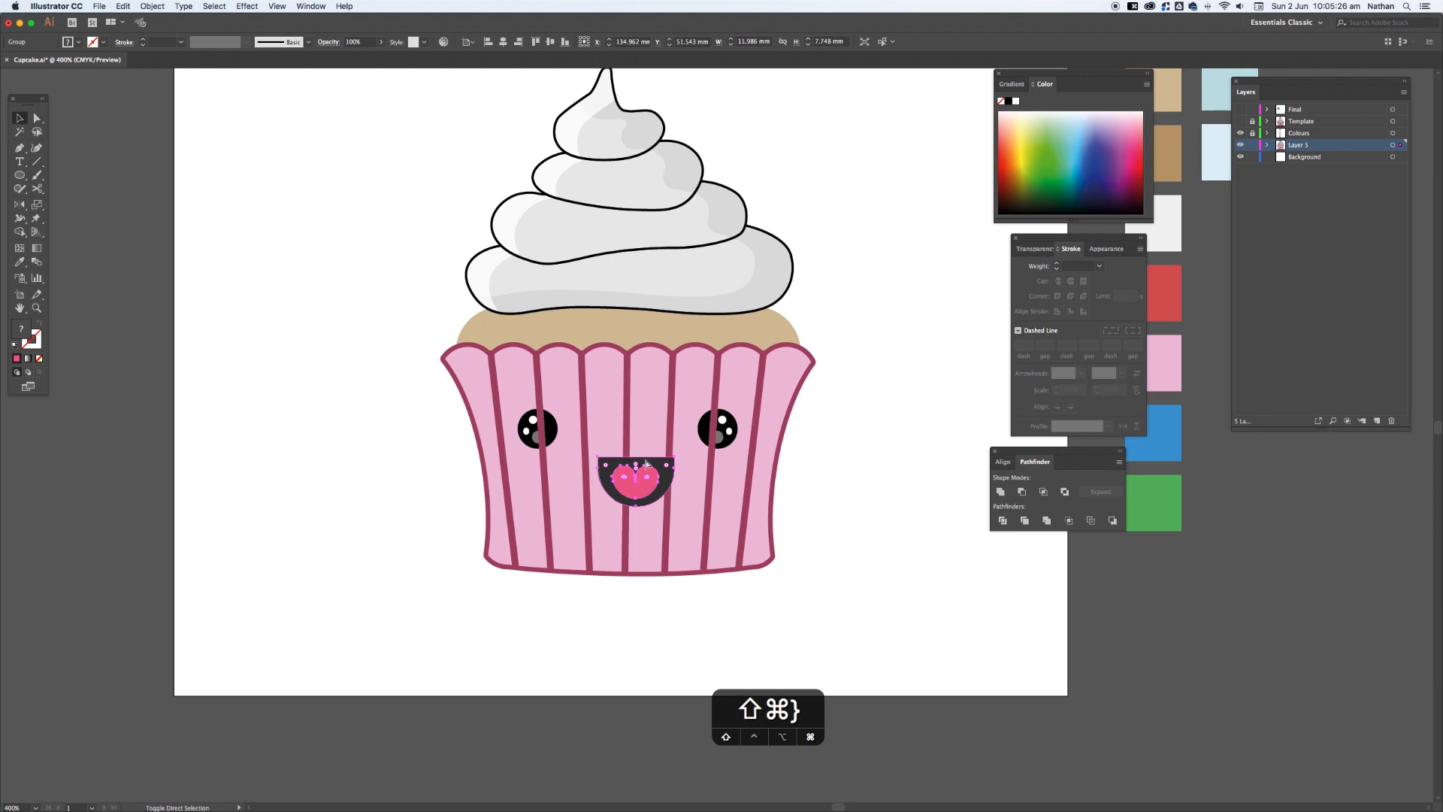
- Bring both eyes to the front, above the pleat lines
click(723, 435)
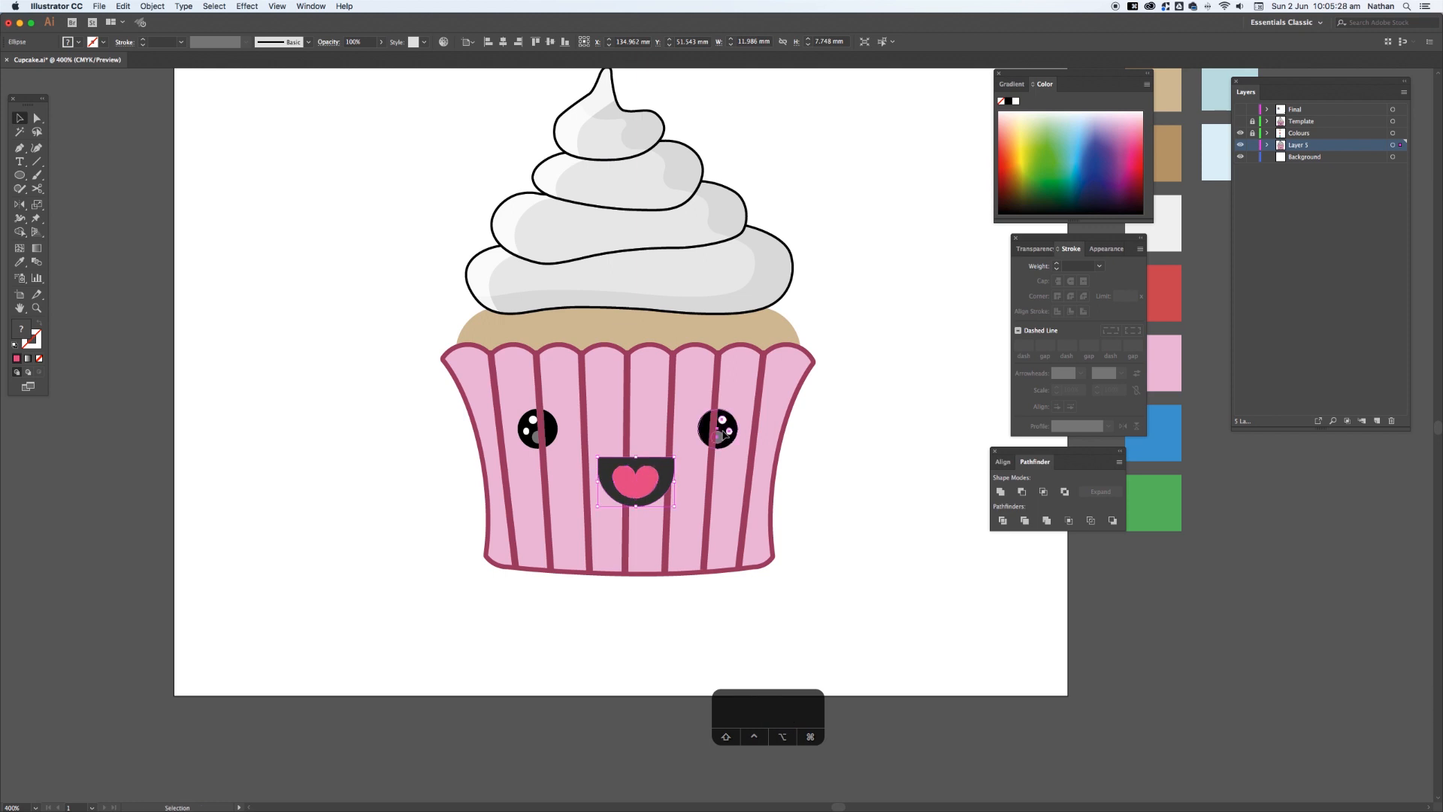
shift+click(554, 432)
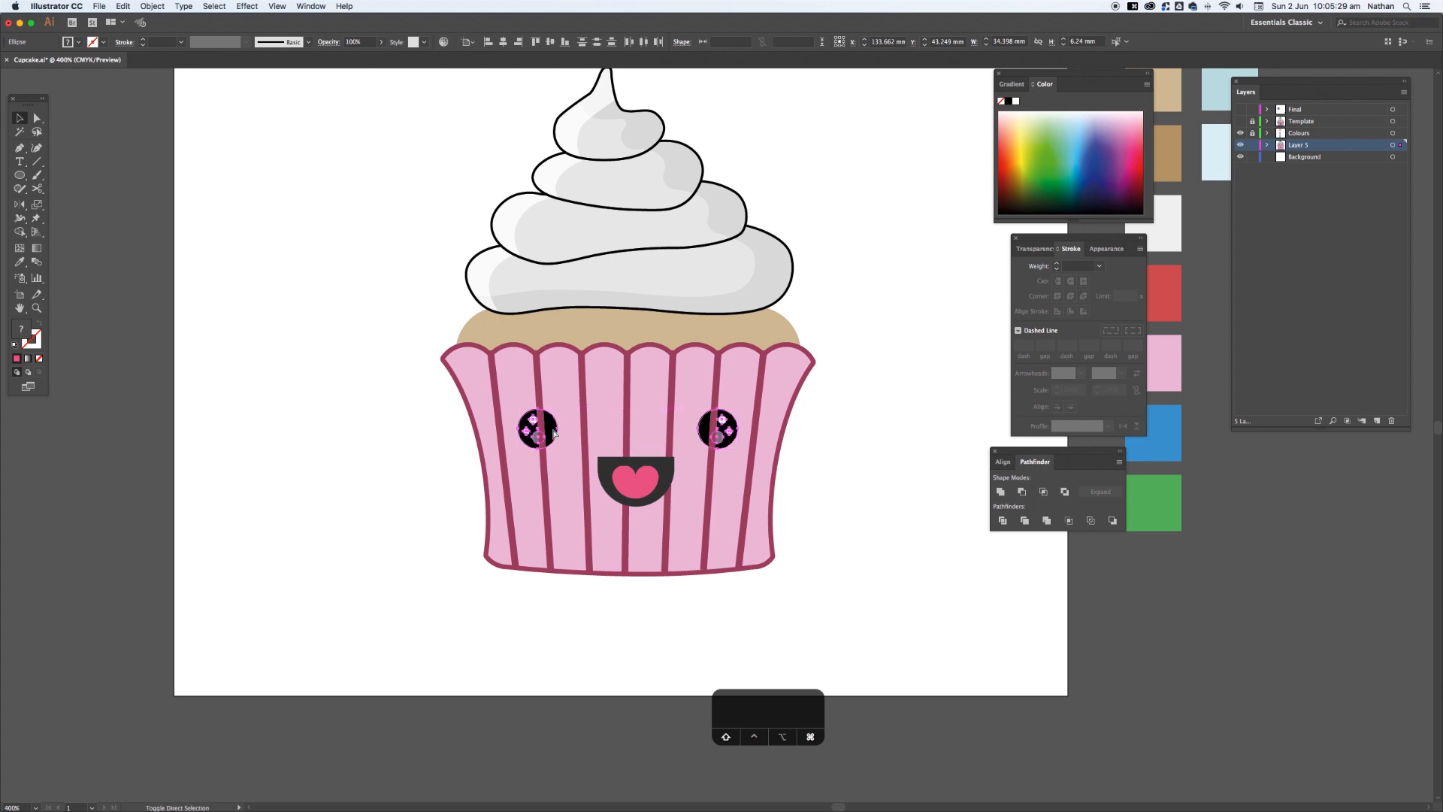
key(shift+super+bracketright)
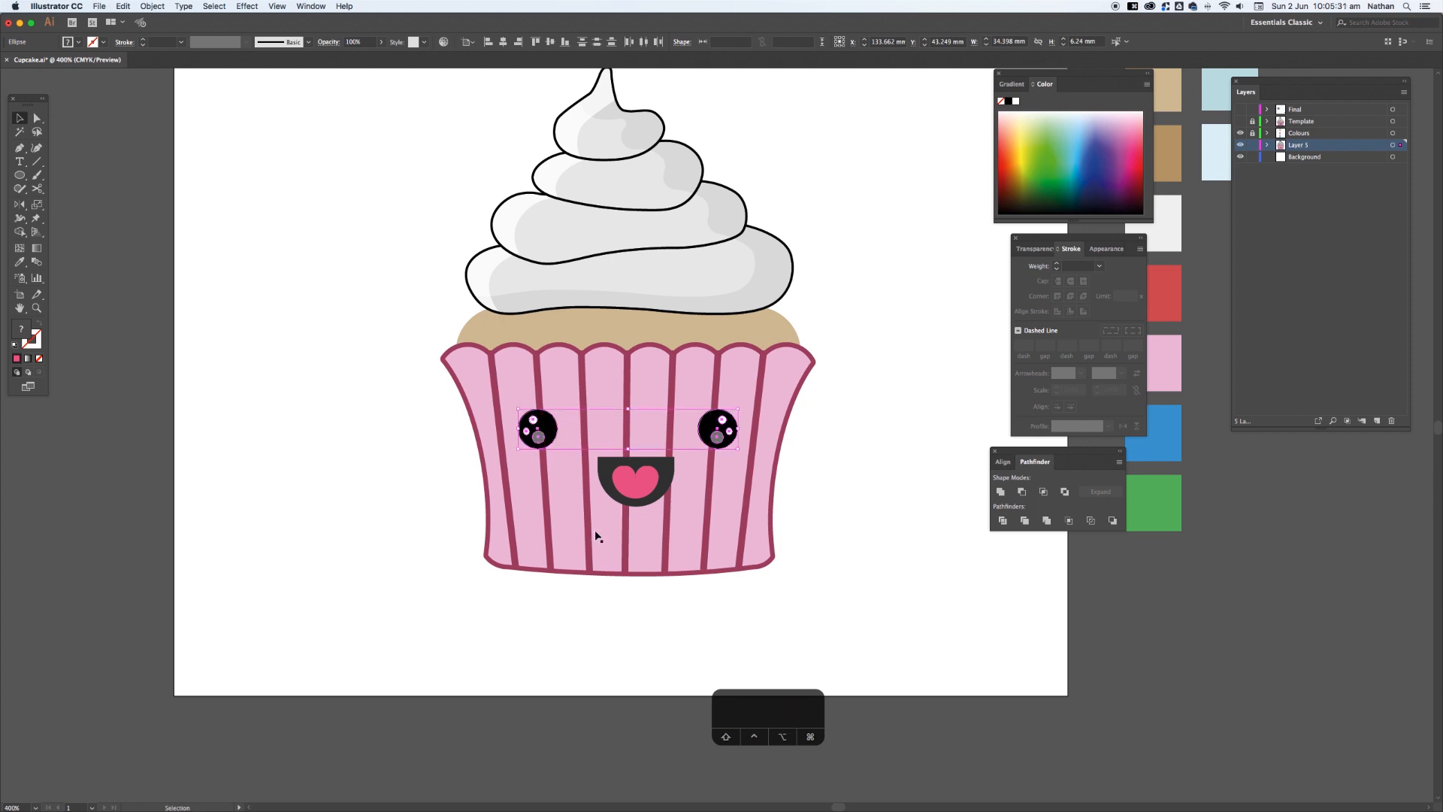
click(654, 661)
key(space)
drag(603, 629, 589, 654)
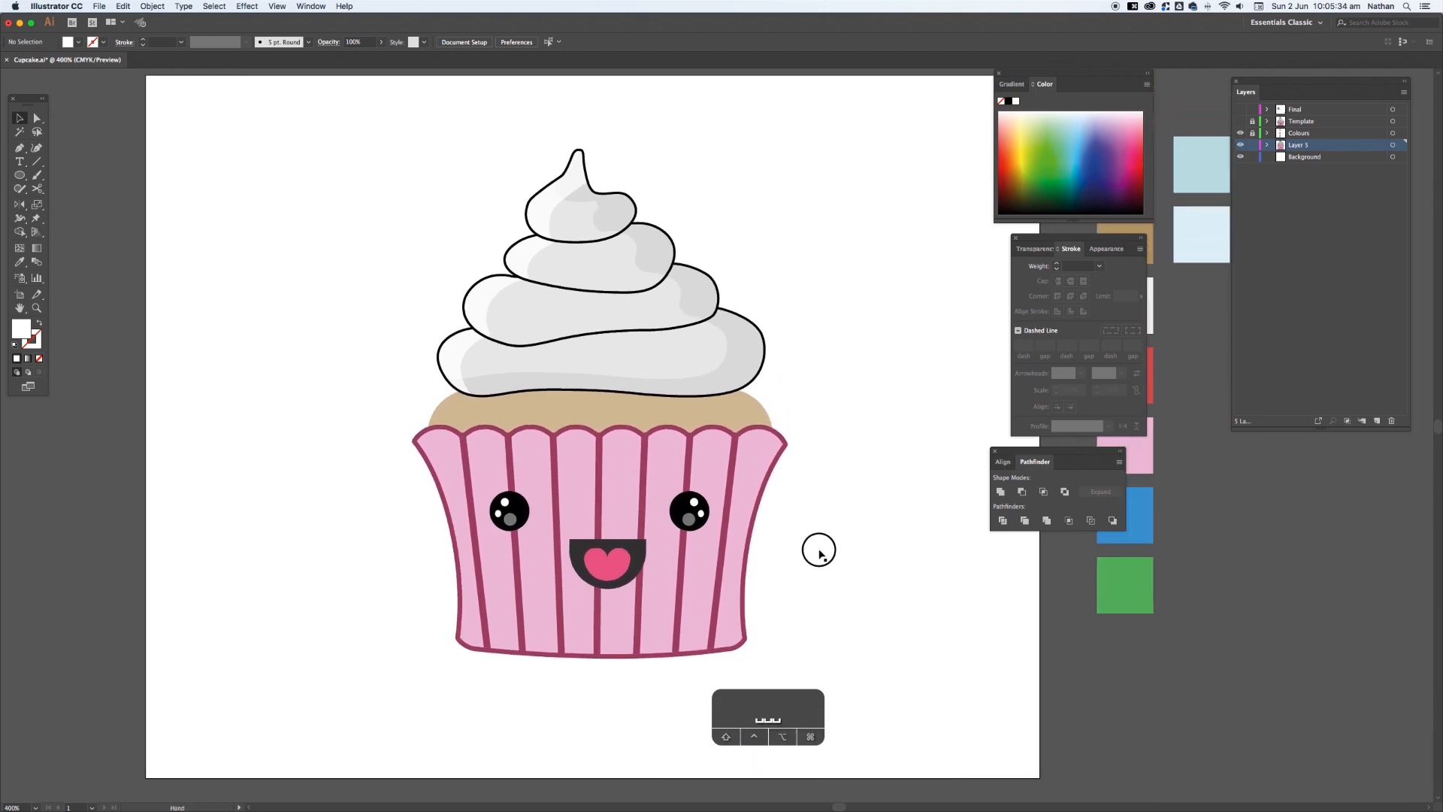
drag(819, 548, 819, 555)
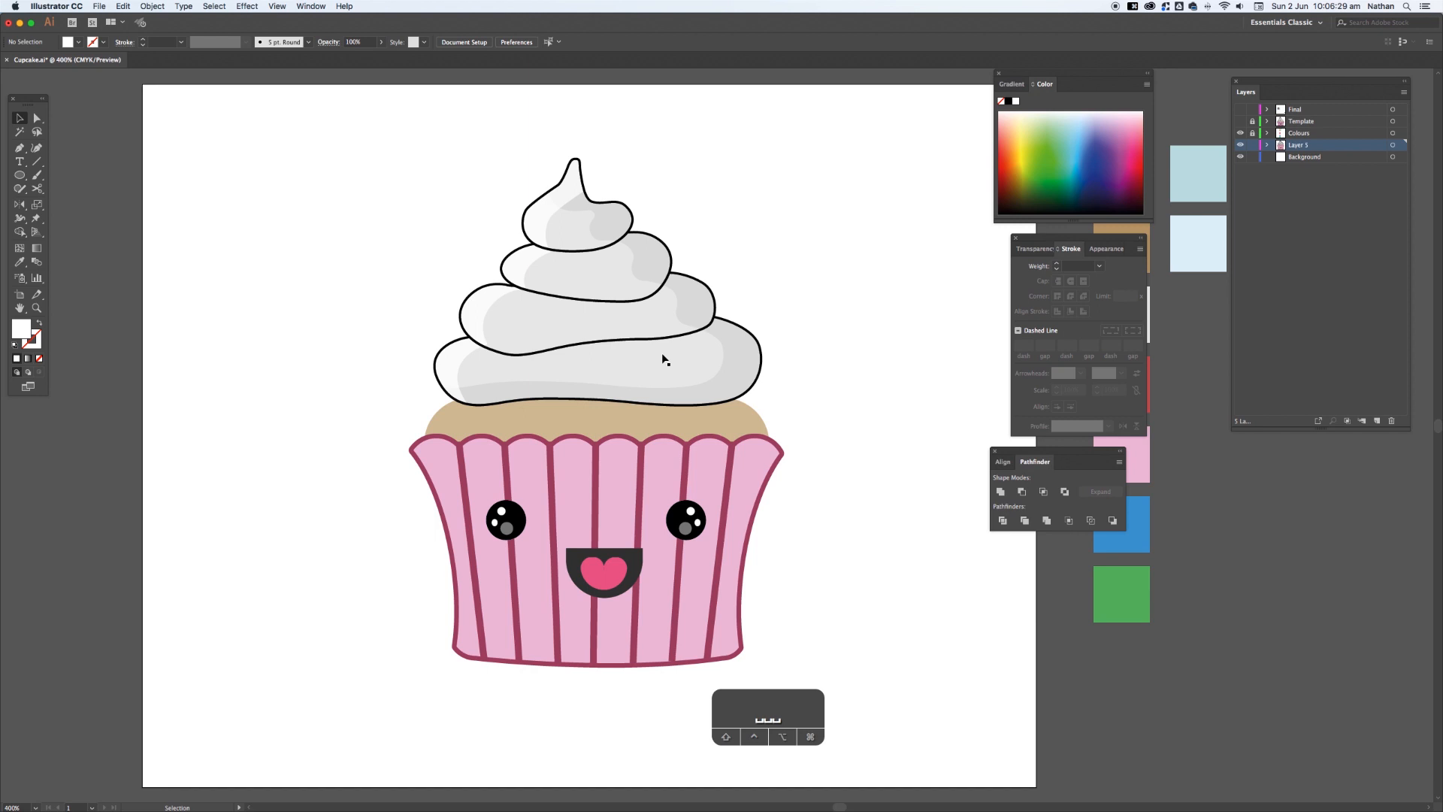
- Draw a closed Pen shape for the sponge's shadow, running along its top edge and down over its right side
key(space)
drag(692, 341, 580, 369)
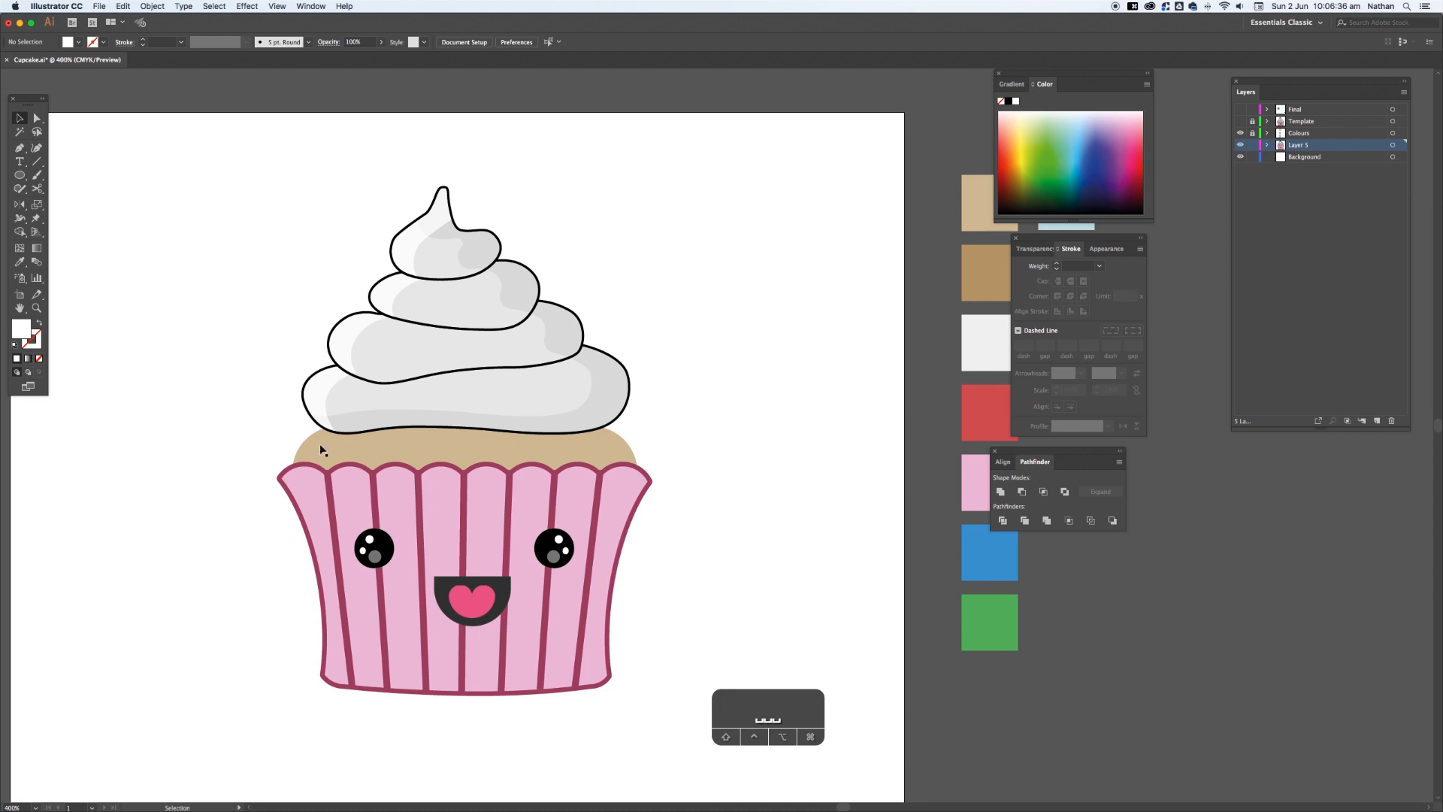
key(p)
click(591, 475)
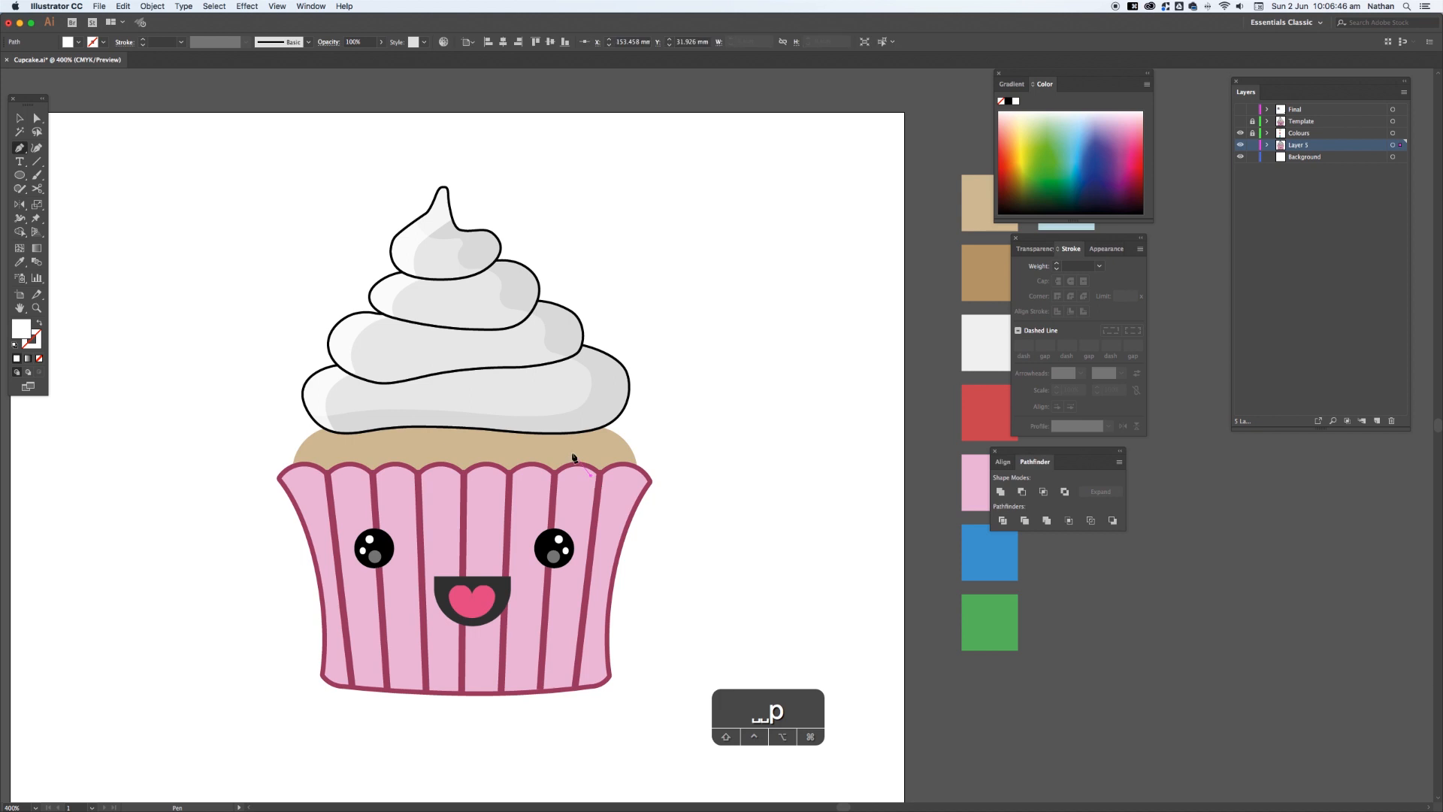
drag(563, 448, 452, 439)
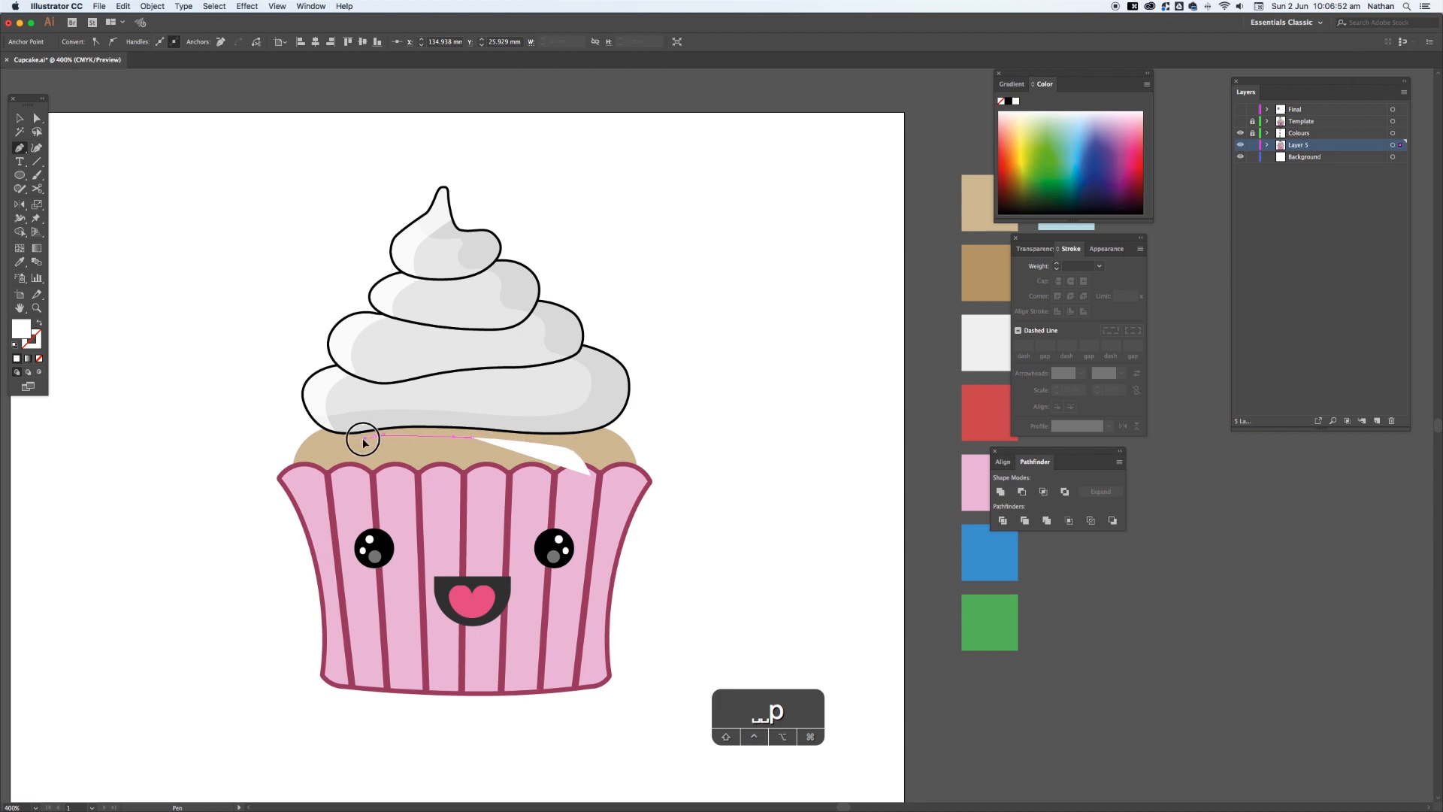
drag(339, 442, 322, 418)
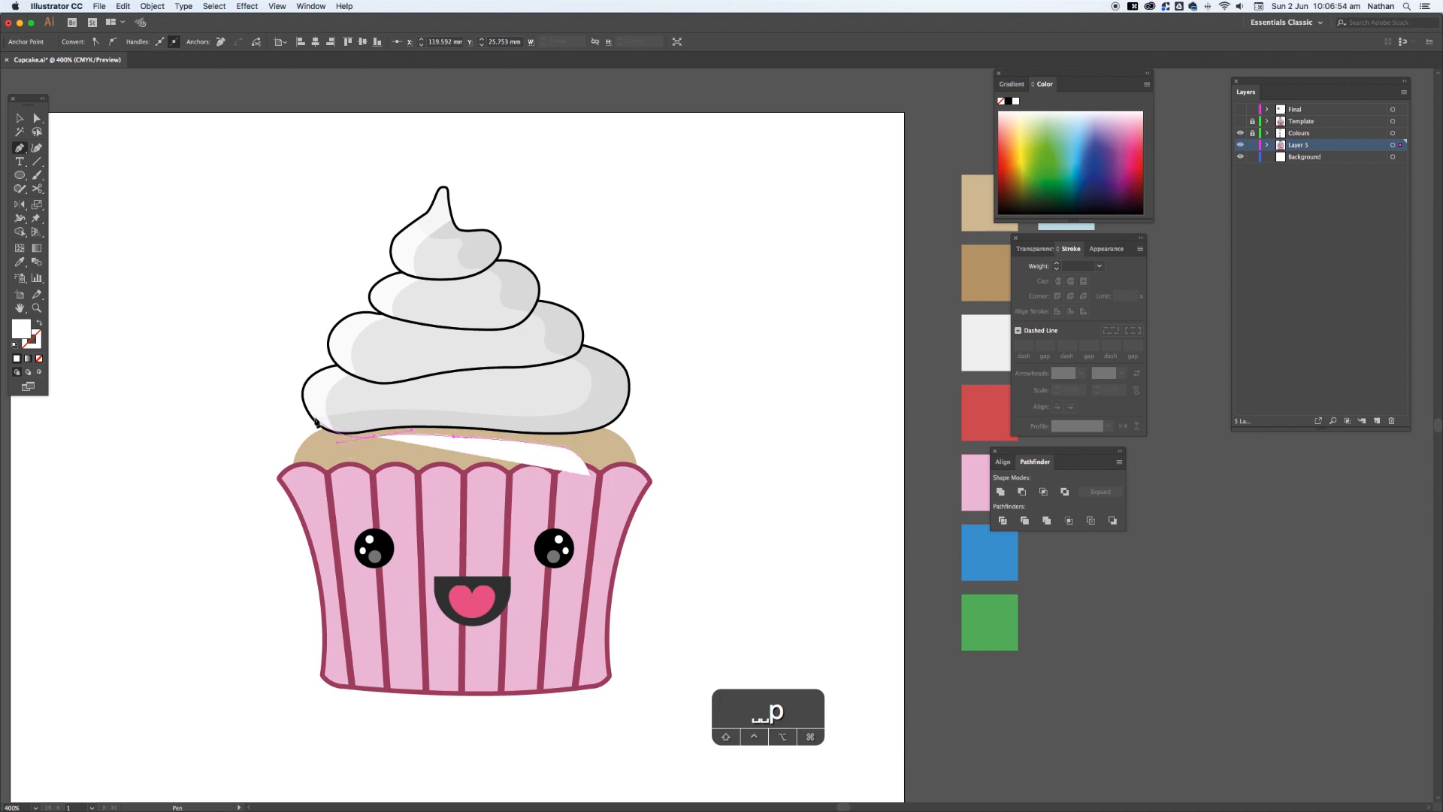
click(397, 401)
click(521, 400)
click(613, 404)
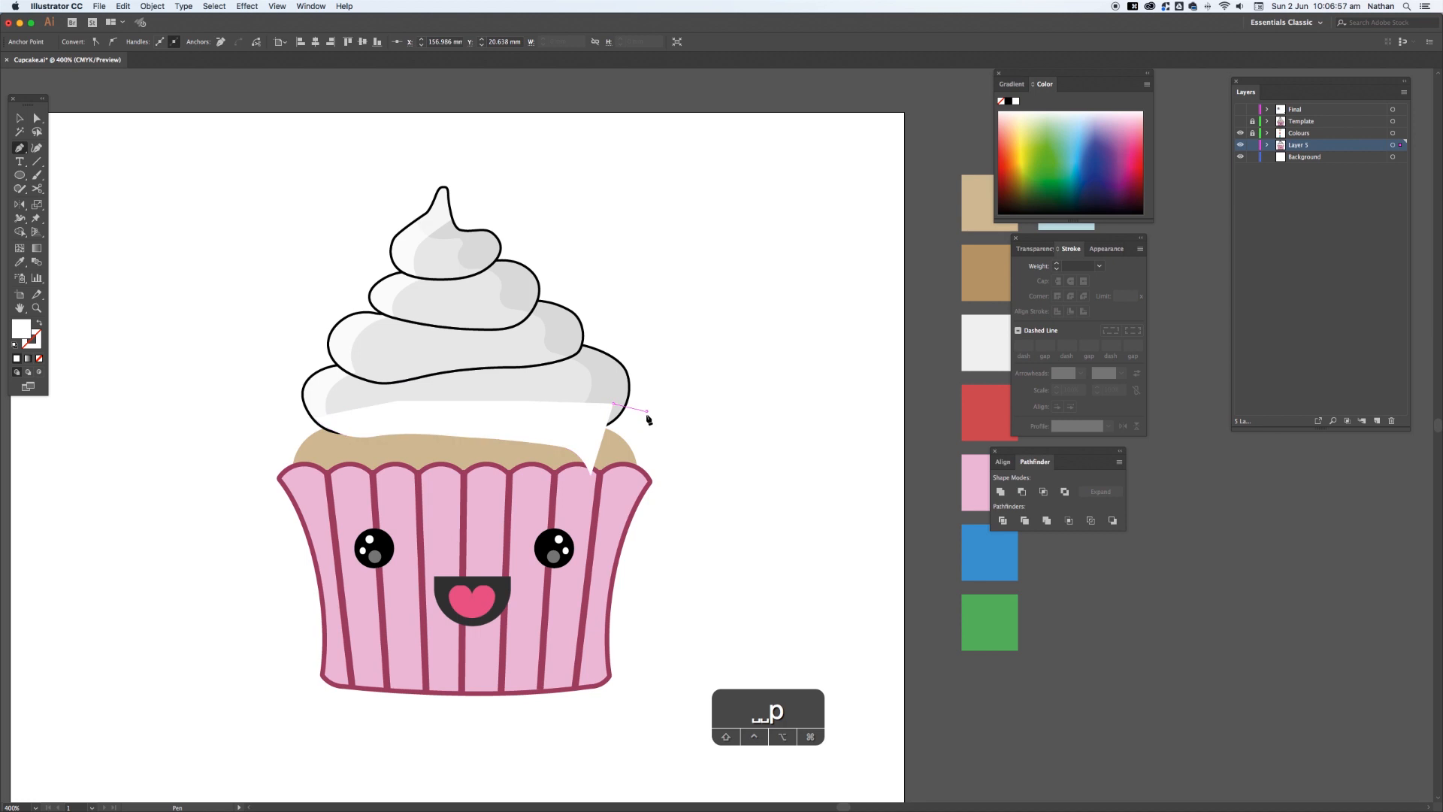
click(646, 412)
click(656, 449)
click(651, 482)
drag(628, 492, 623, 493)
click(592, 478)
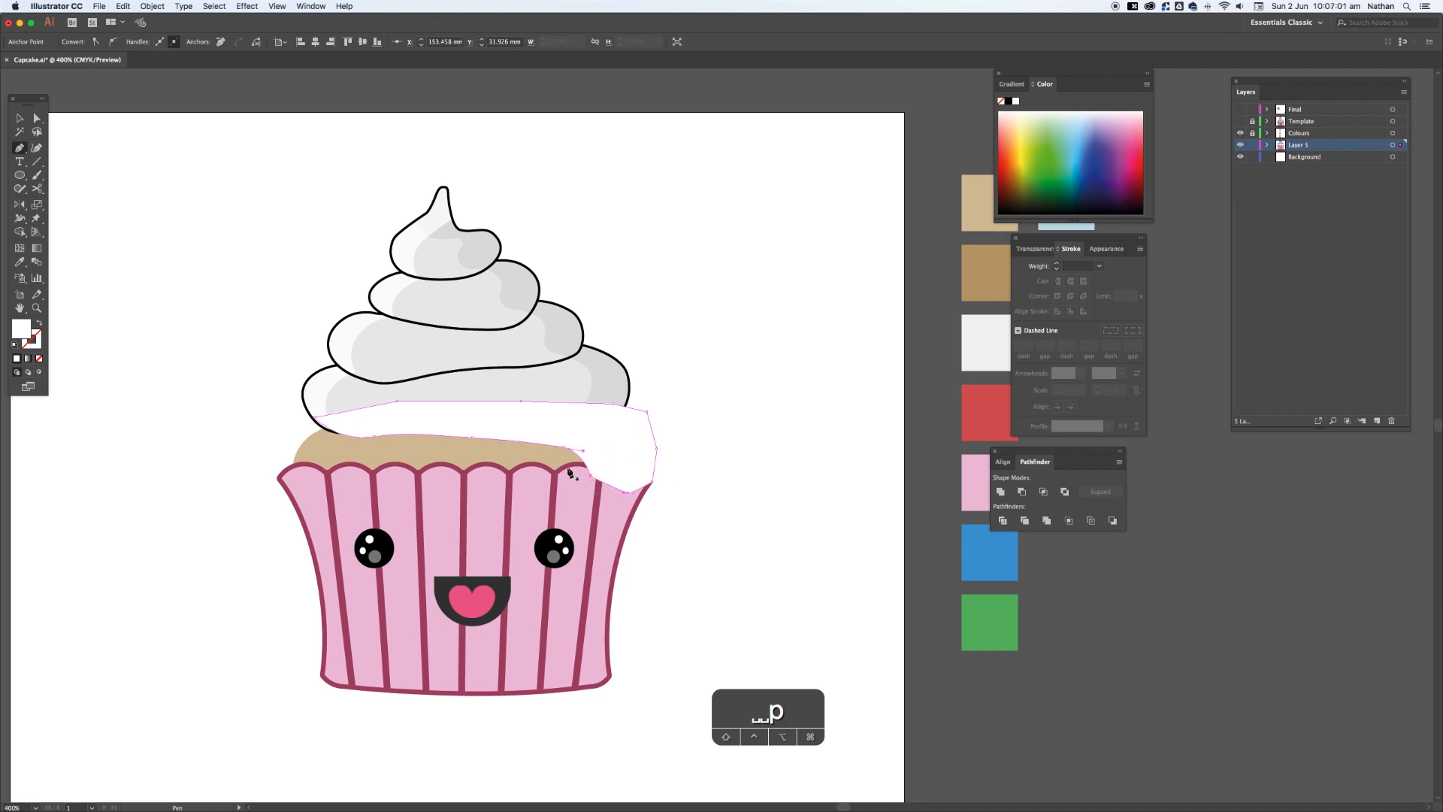
- Fill the sponge's shadow shape with the darker brown sample (BC9C6D) using the Eyedropper
key(i)
click(989, 280)
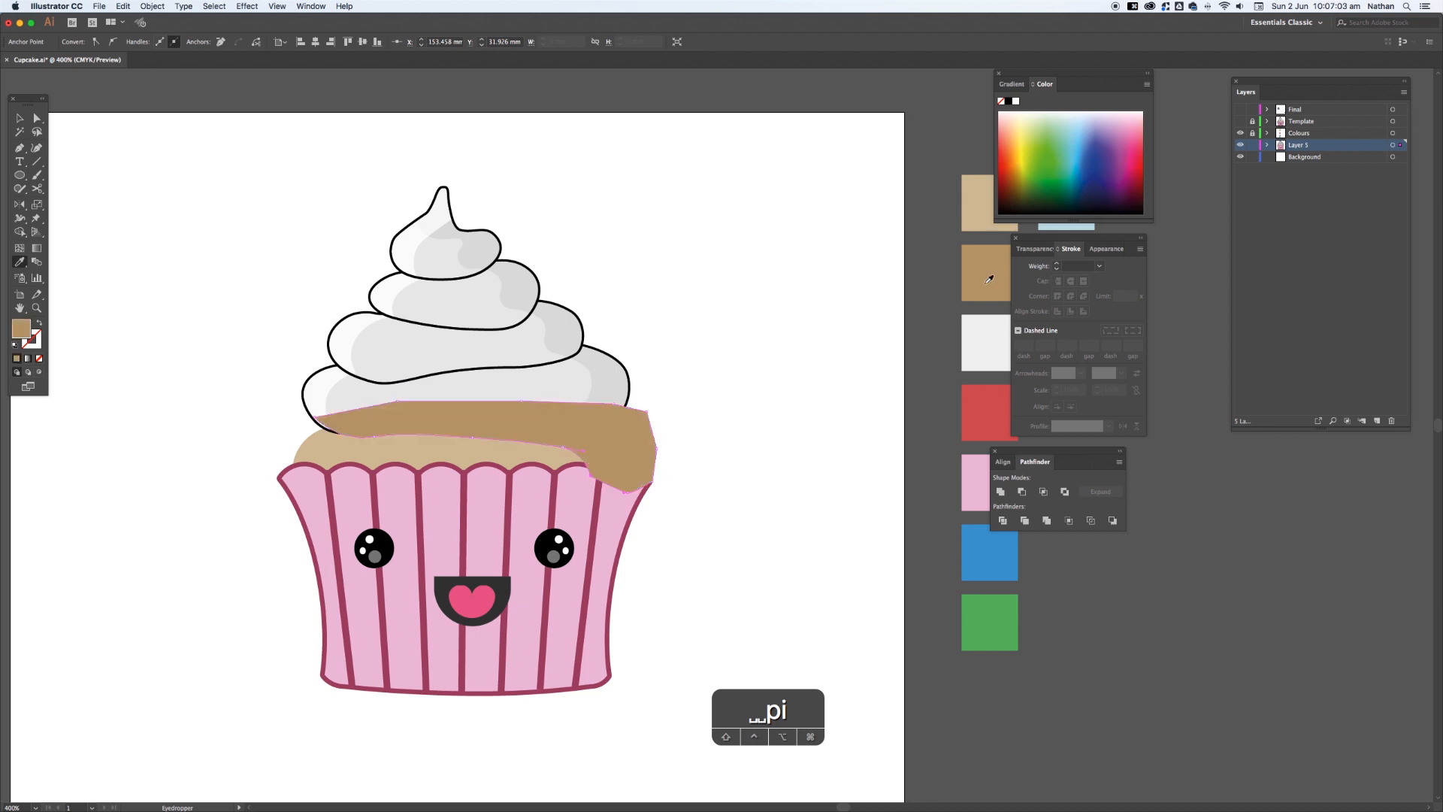
key(v)
double_click(20, 329)
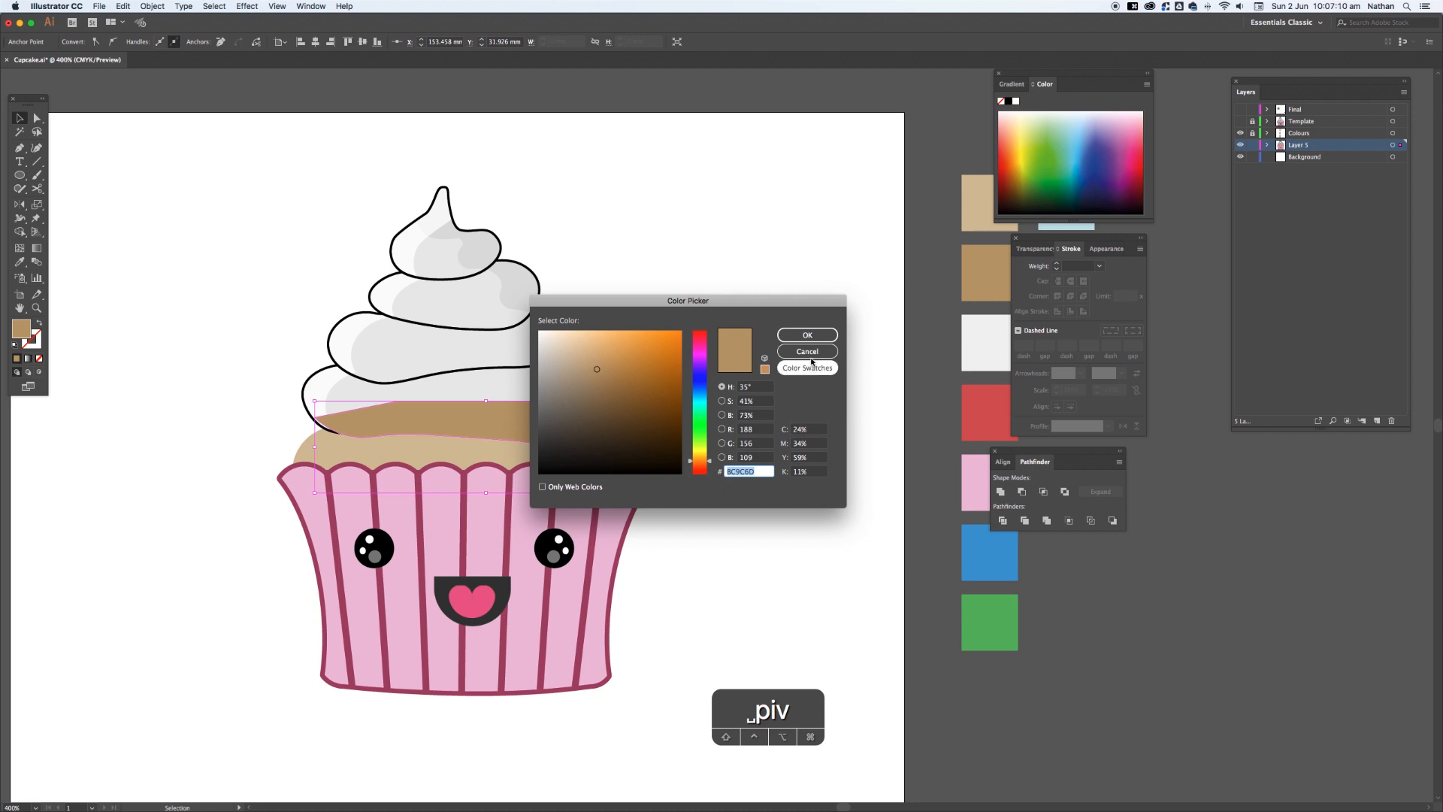
click(807, 335)
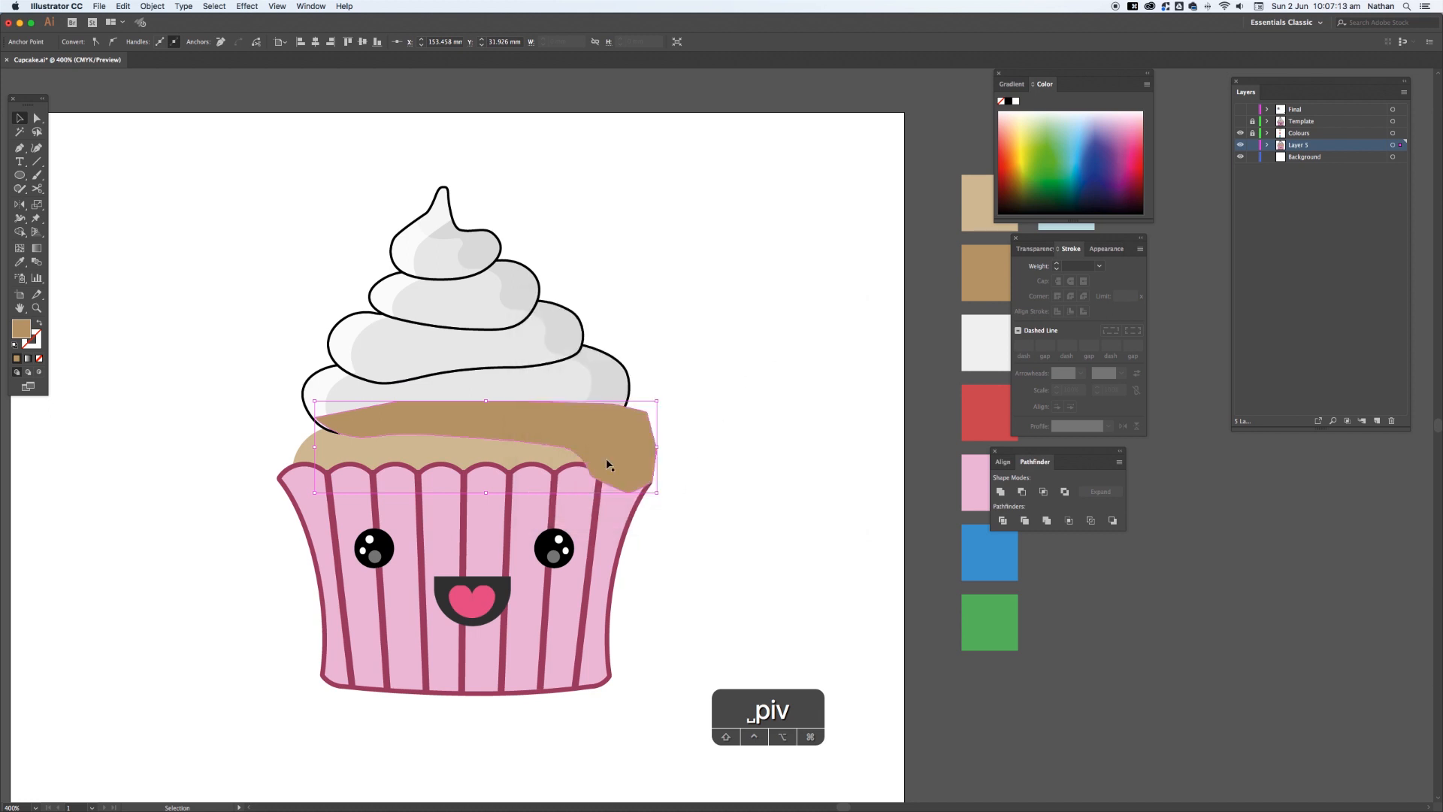
- Trim the shadow's overhang outside the sponge with the Shape Builder tool
shift+click(552, 464)
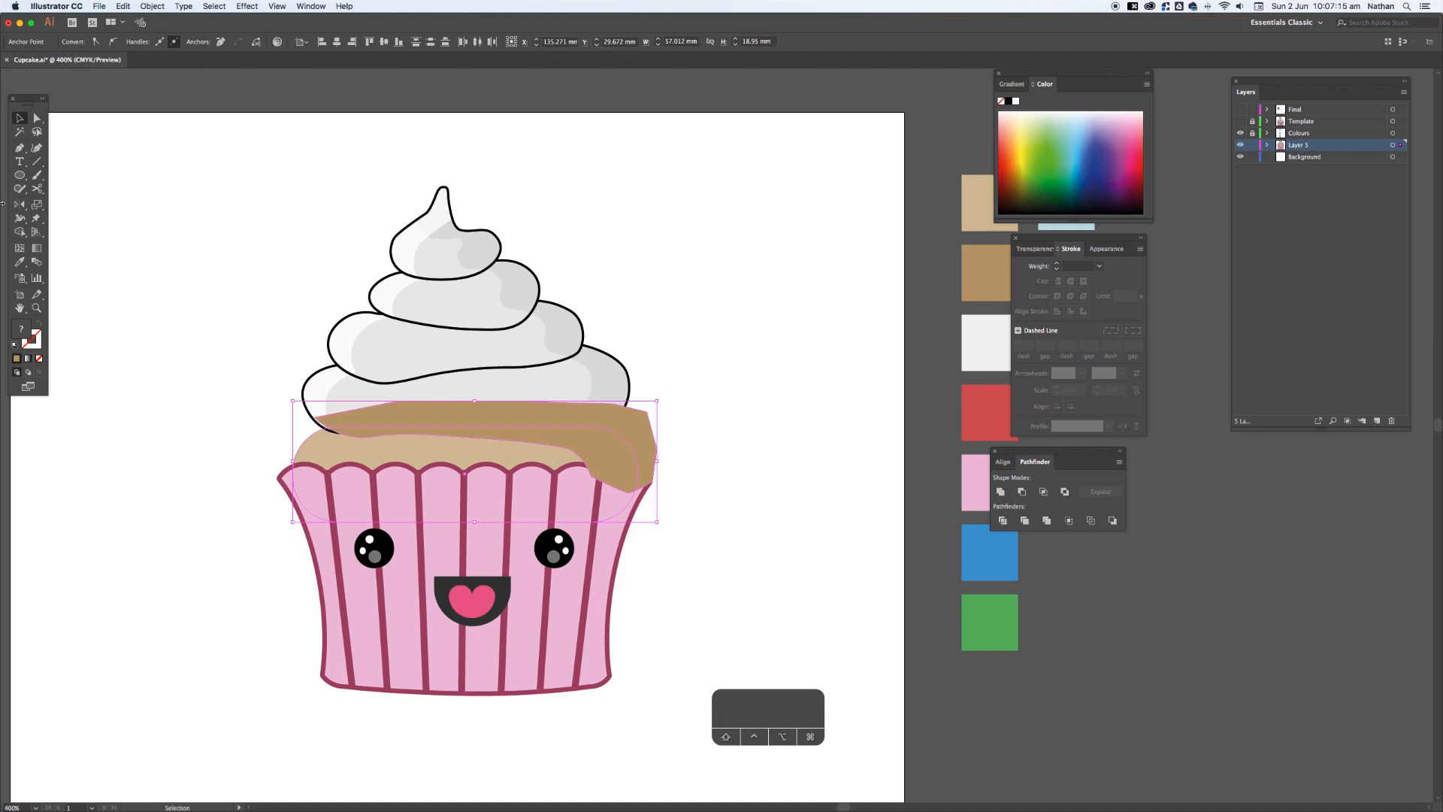
click(19, 232)
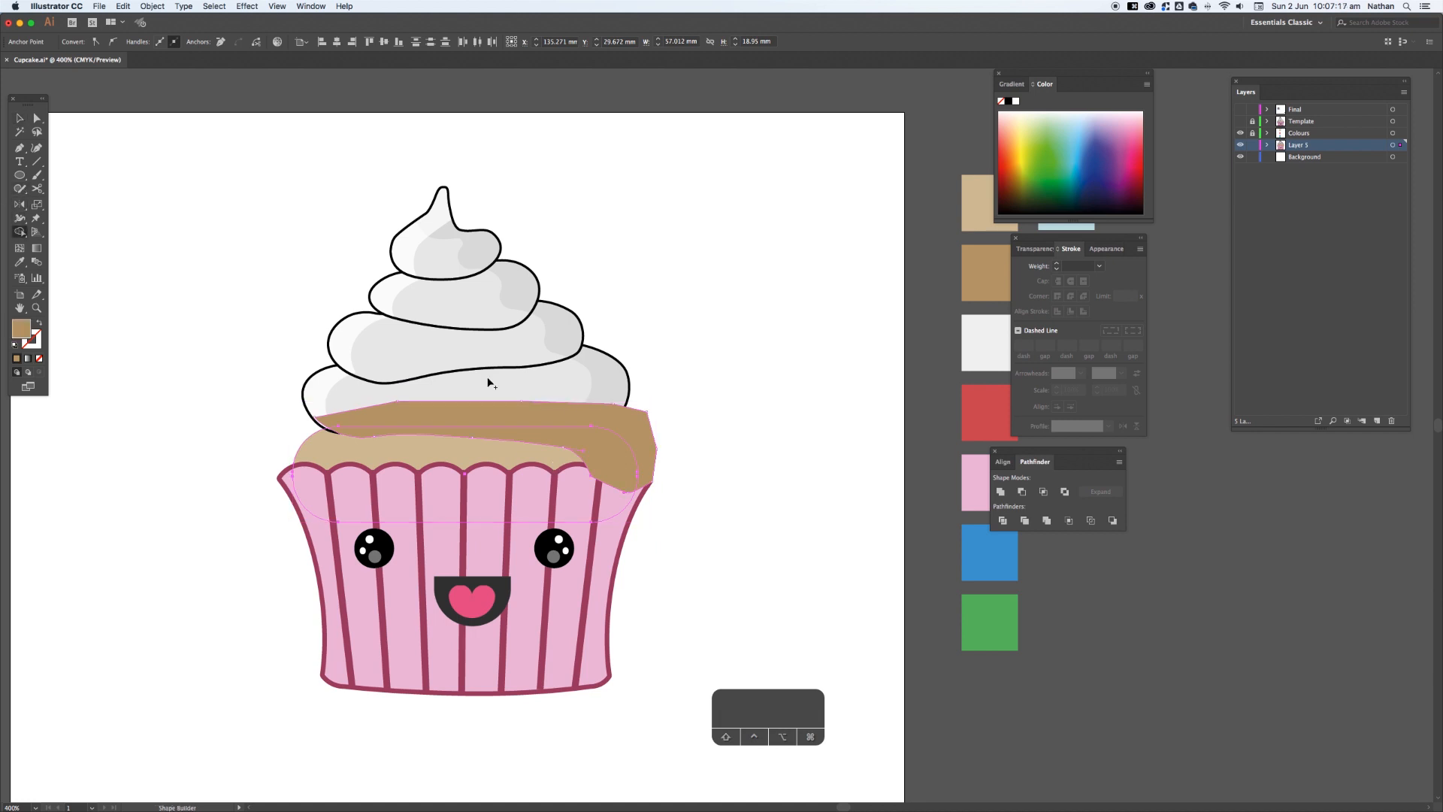
alt+click(642, 438)
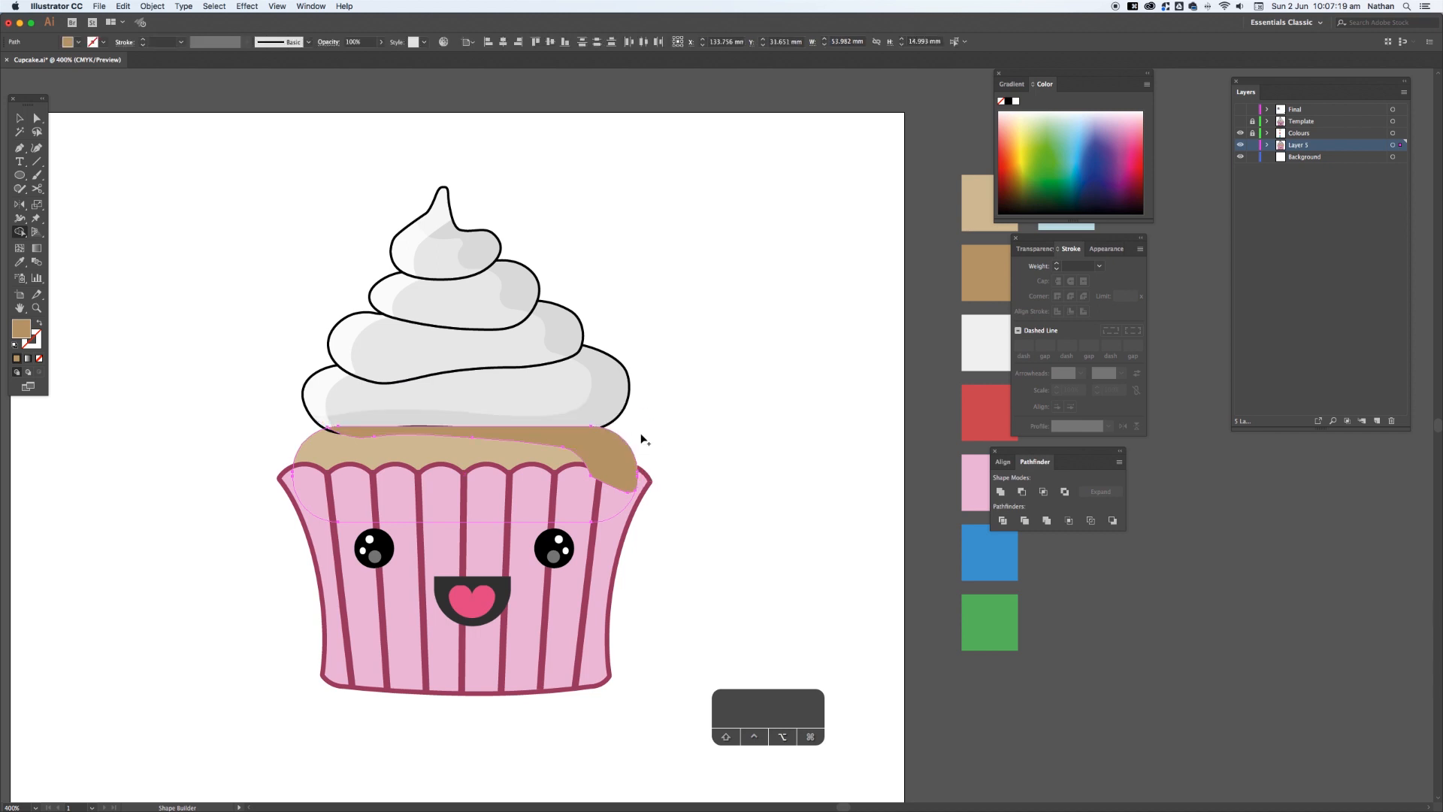
- Send the sponge's shadow backward so it sits behind the frosting and the pink case
key(v)
click(616, 436)
key(super+bracketleft)
key(super+bracketleft)
key(super+bracketleft)
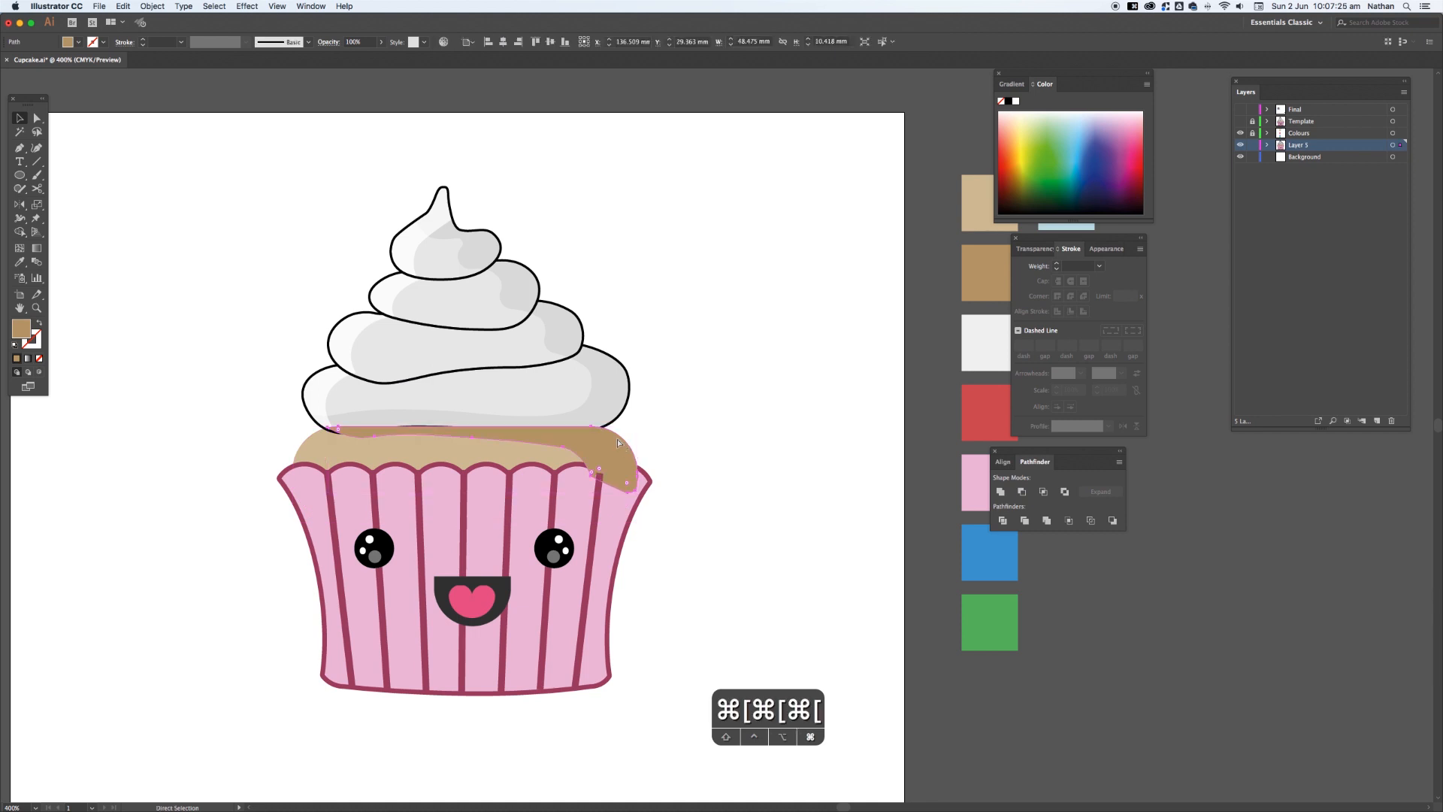
key(super+bracketleft)
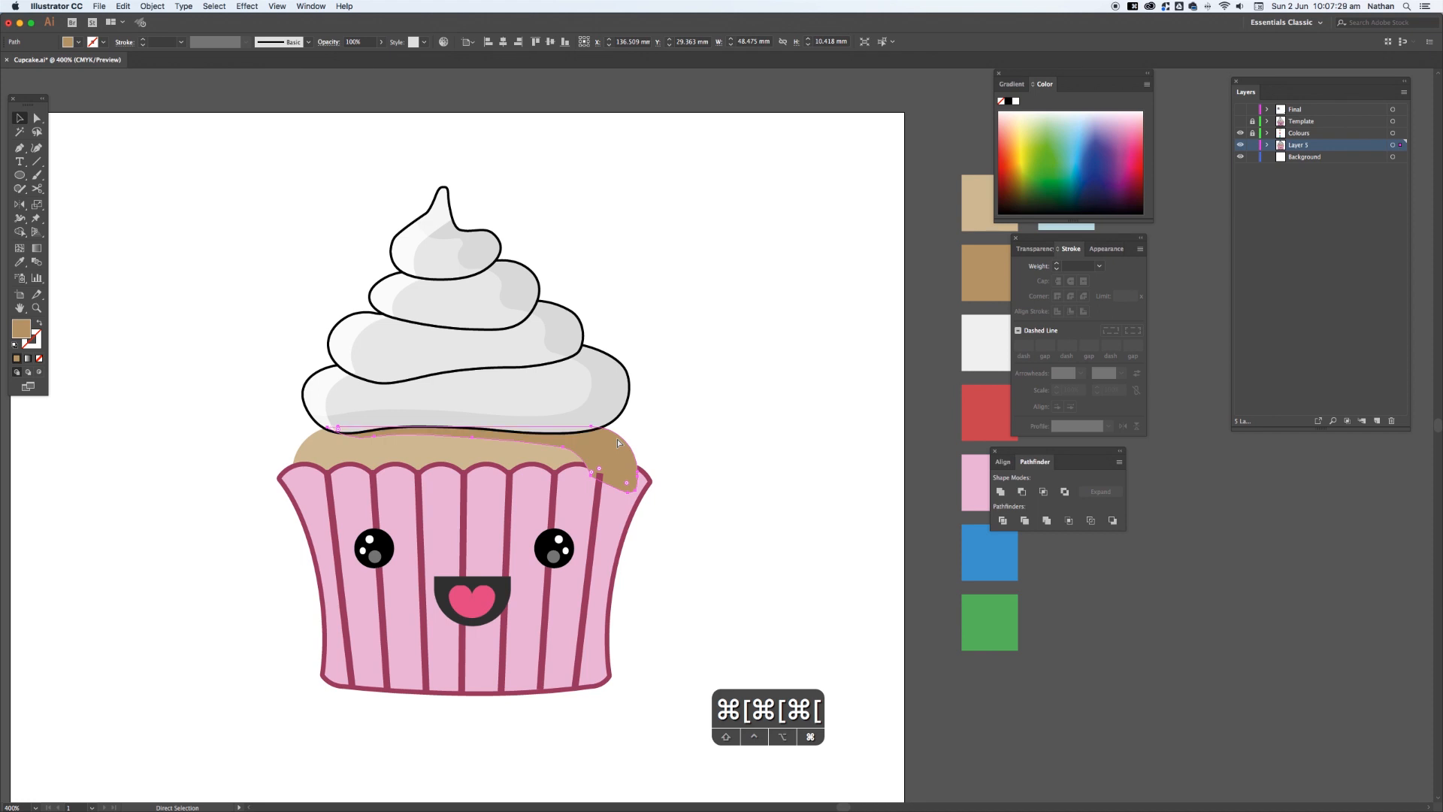
key(super+bracketleft)
key(super+bracketright)
click(697, 438)
drag(693, 441, 744, 395)
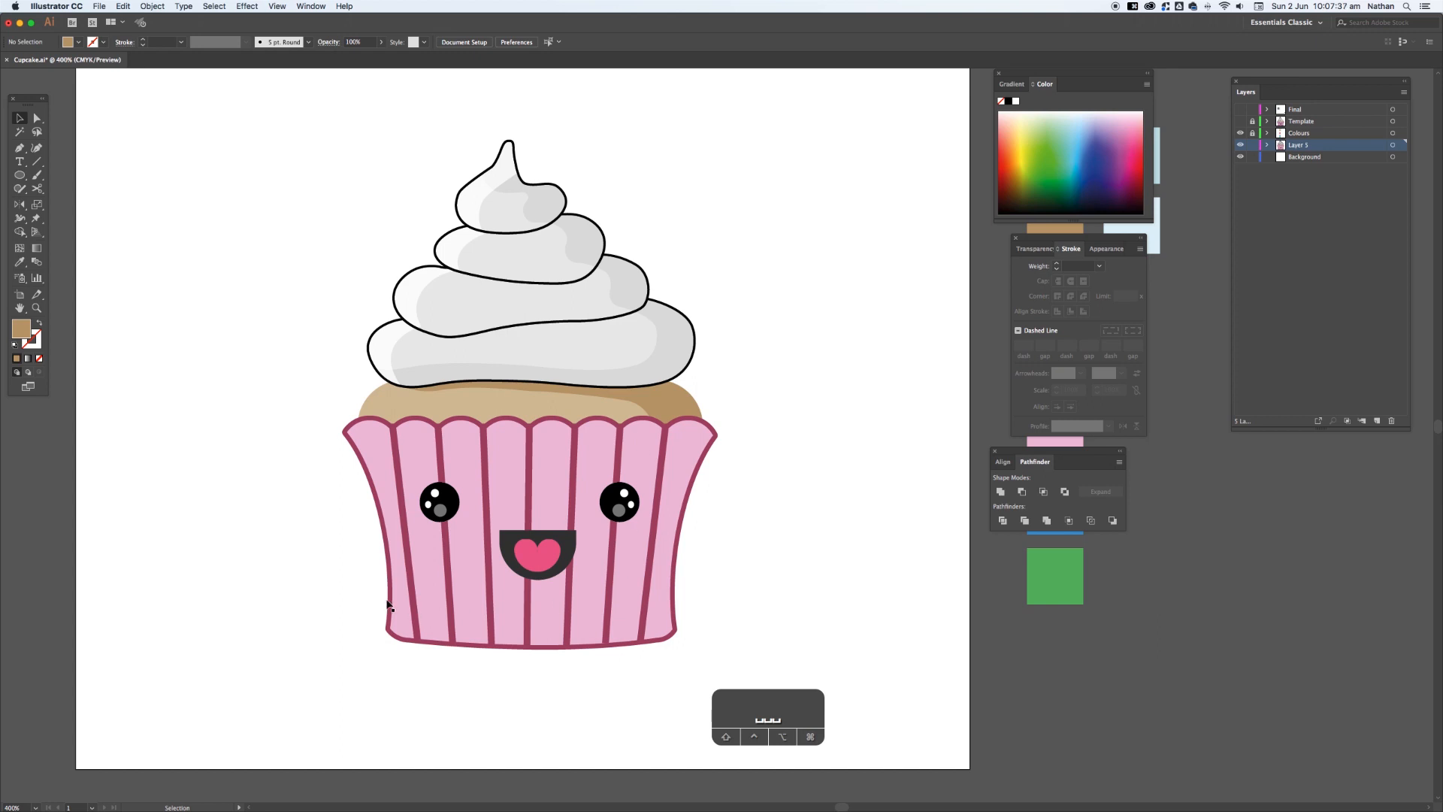
- Use the pink case's dark outline colour as the fill, with no stroke
click(684, 451)
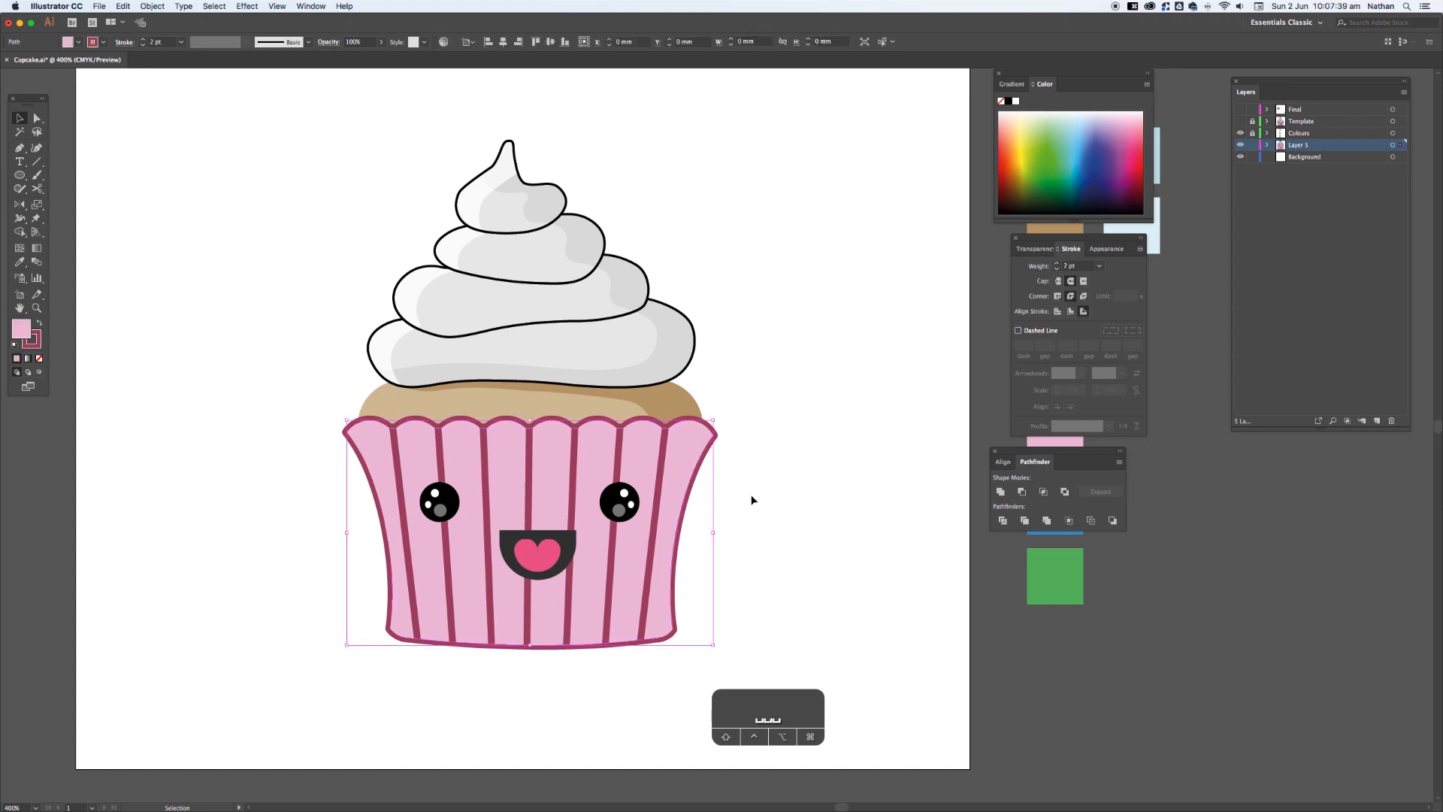
drag(721, 481, 692, 448)
click(735, 455)
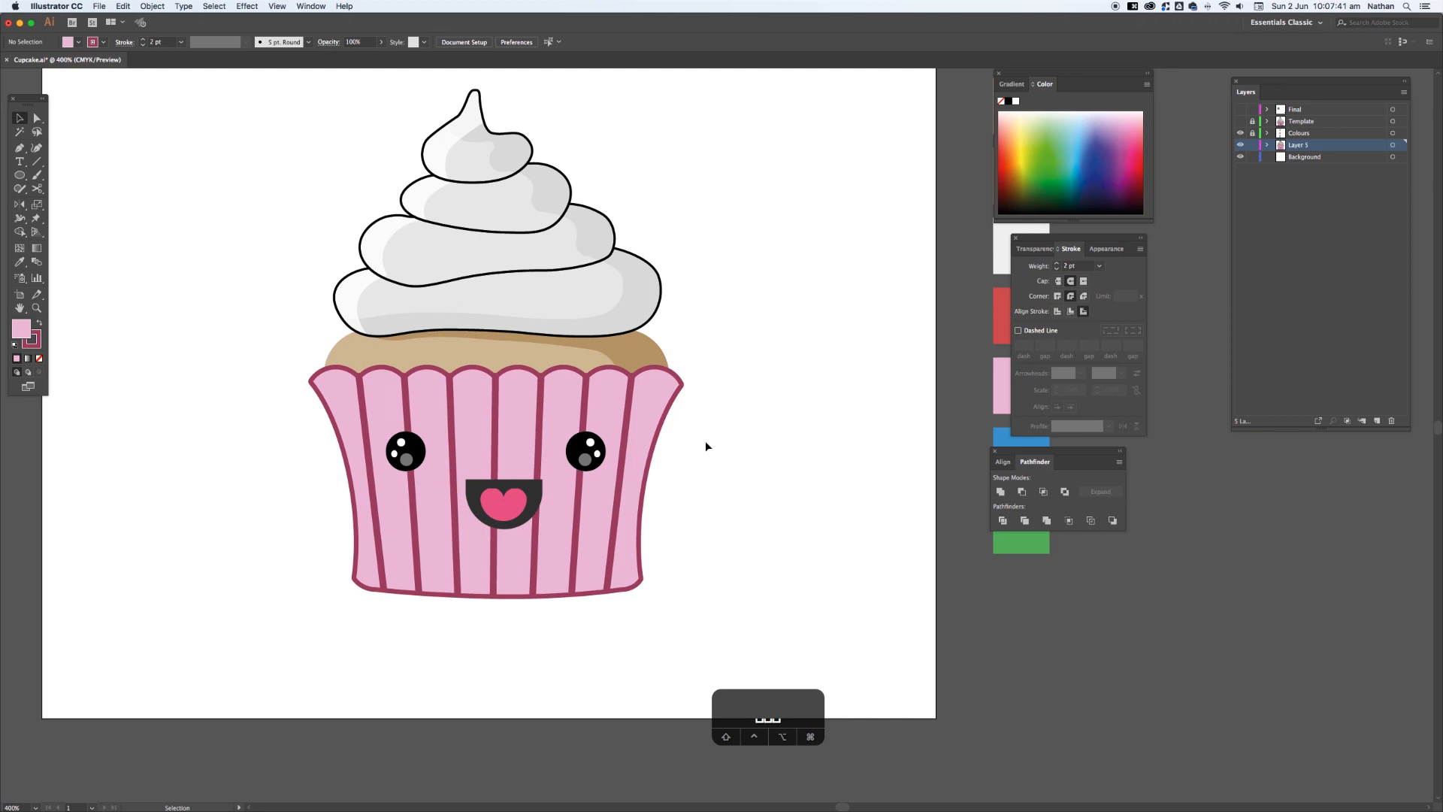
click(39, 359)
click(40, 325)
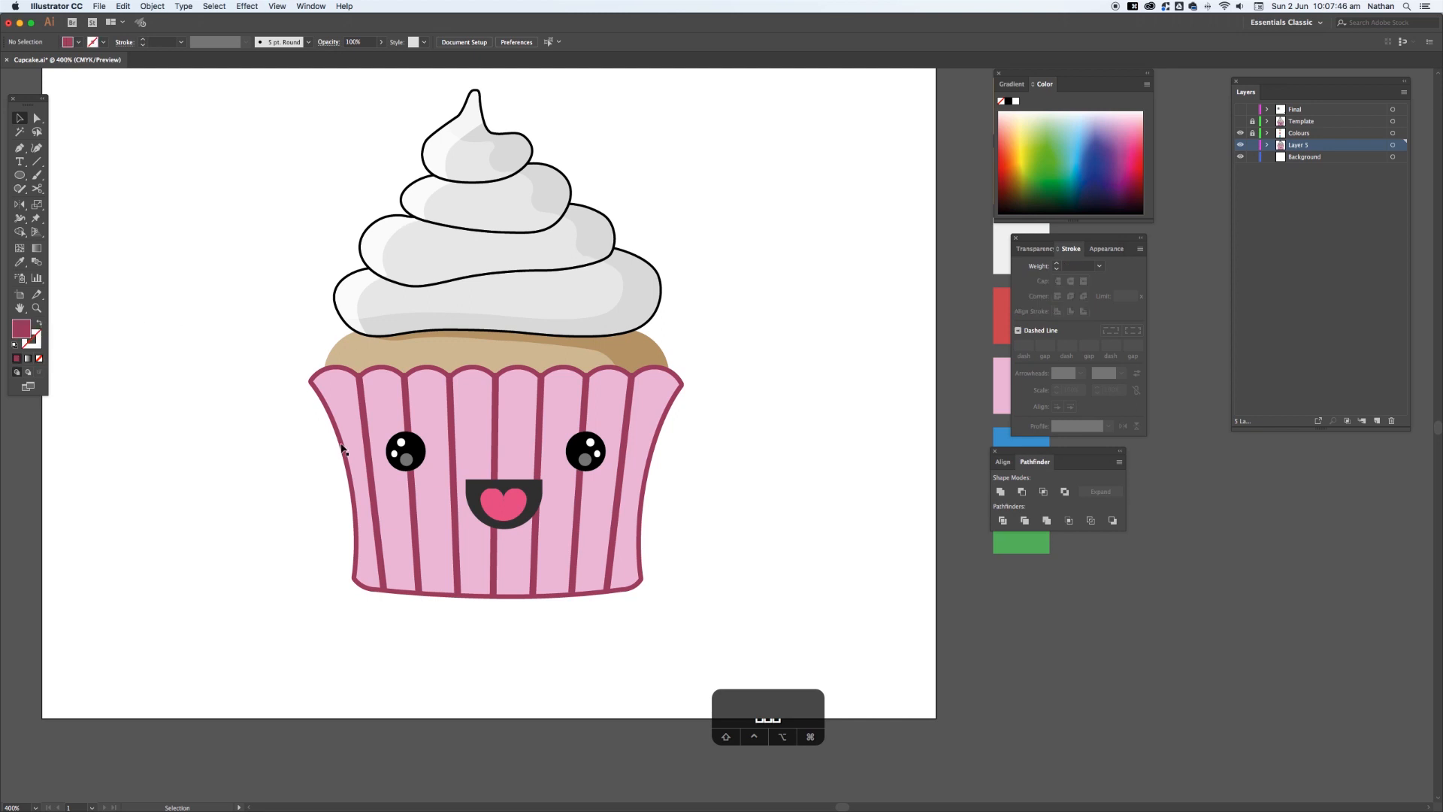
- Draw a closed Pen shape for the case's shadow, covering its right side and bottom edge and extending past the outline
key(p)
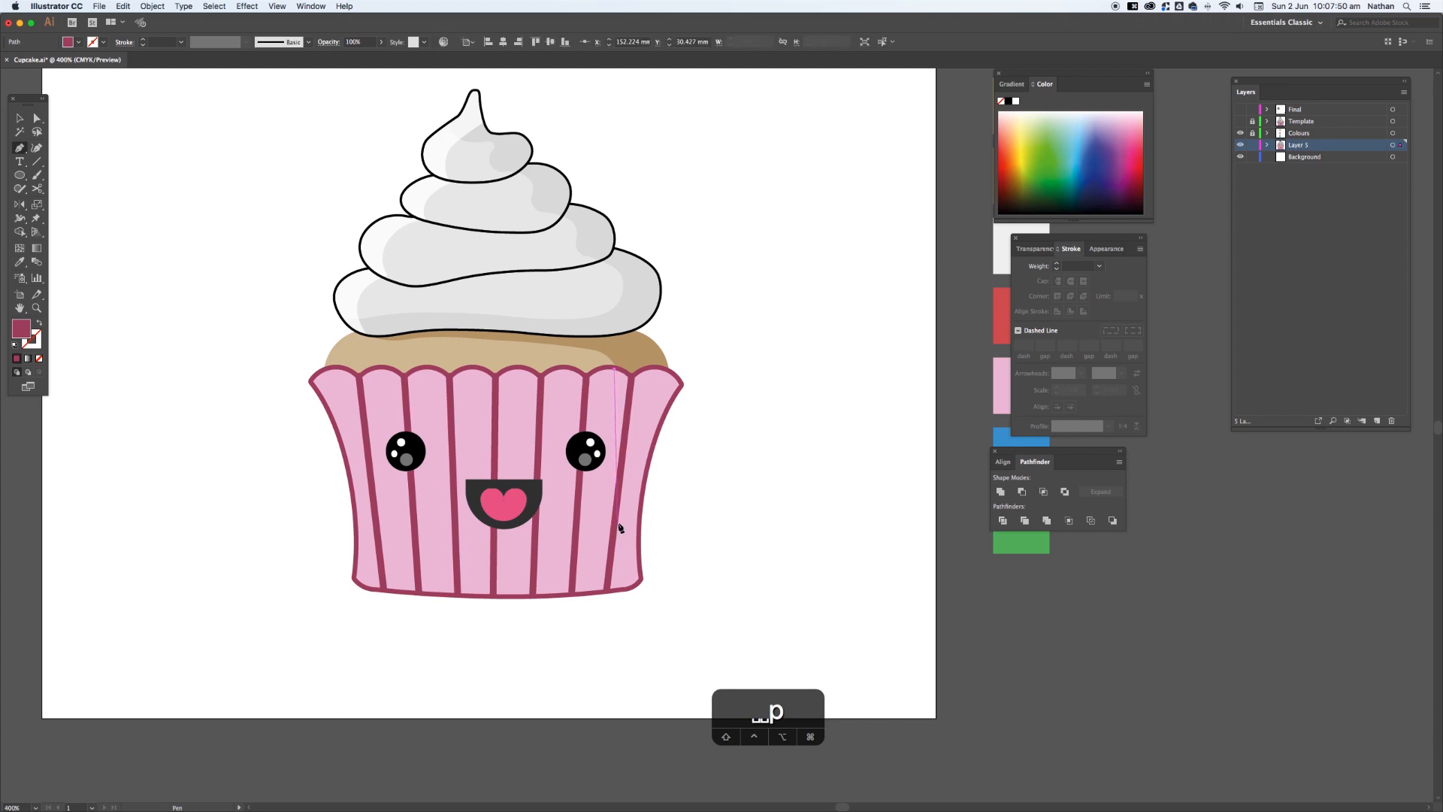
drag(611, 530, 570, 562)
click(307, 562)
click(314, 605)
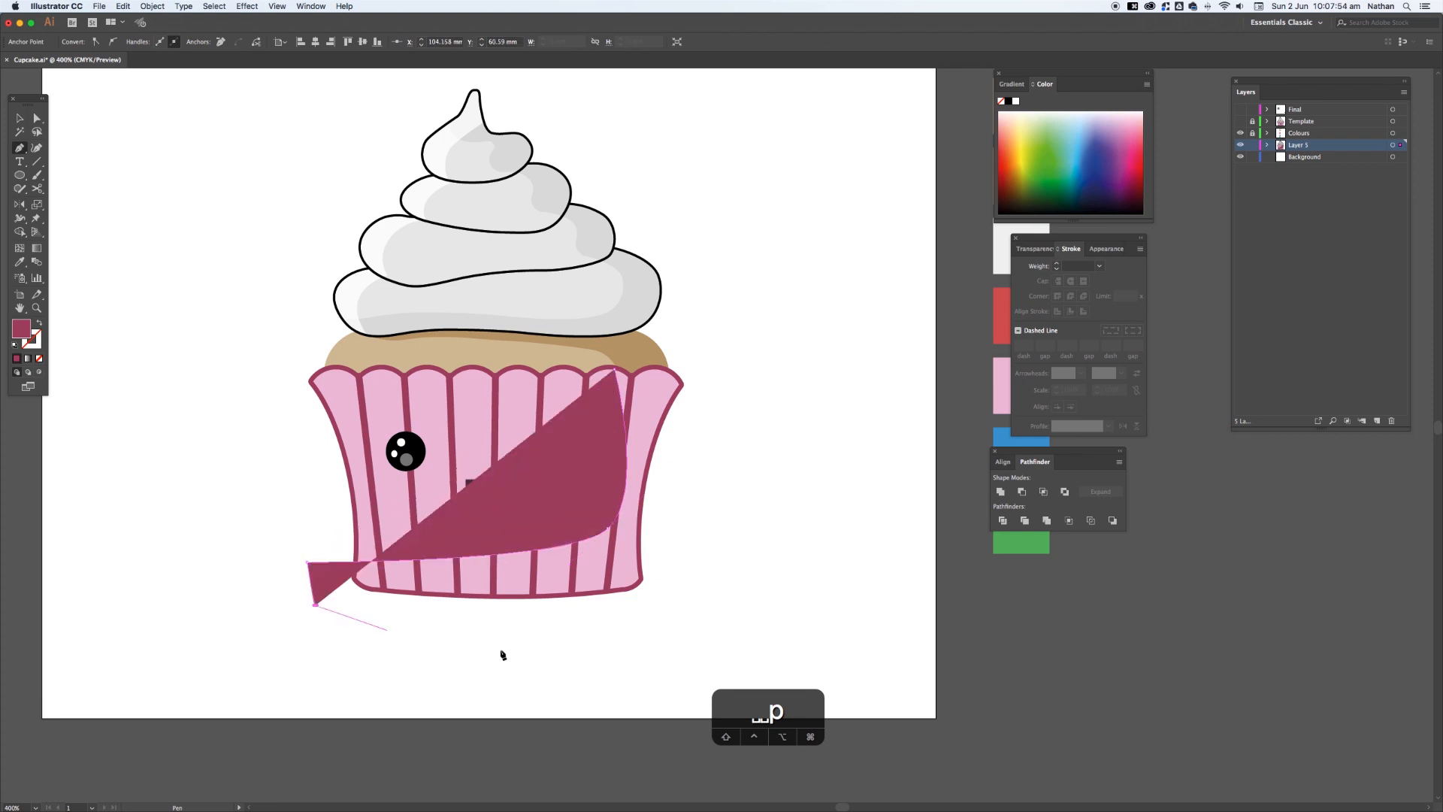
click(583, 648)
click(702, 625)
click(703, 361)
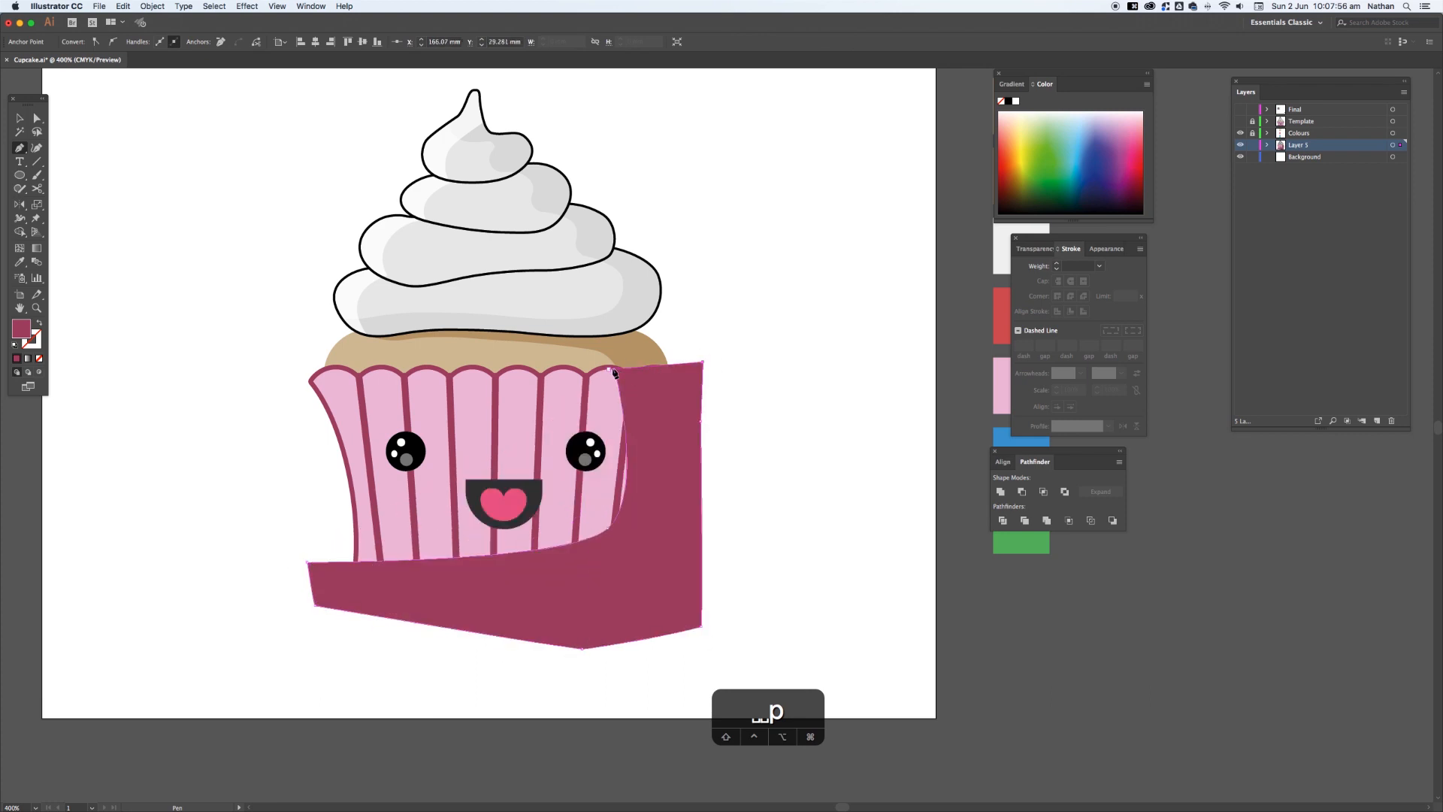
click(629, 351)
click(615, 371)
- Trim the shadow's overhang outside the pink case with the Shape Builder tool
key(v)
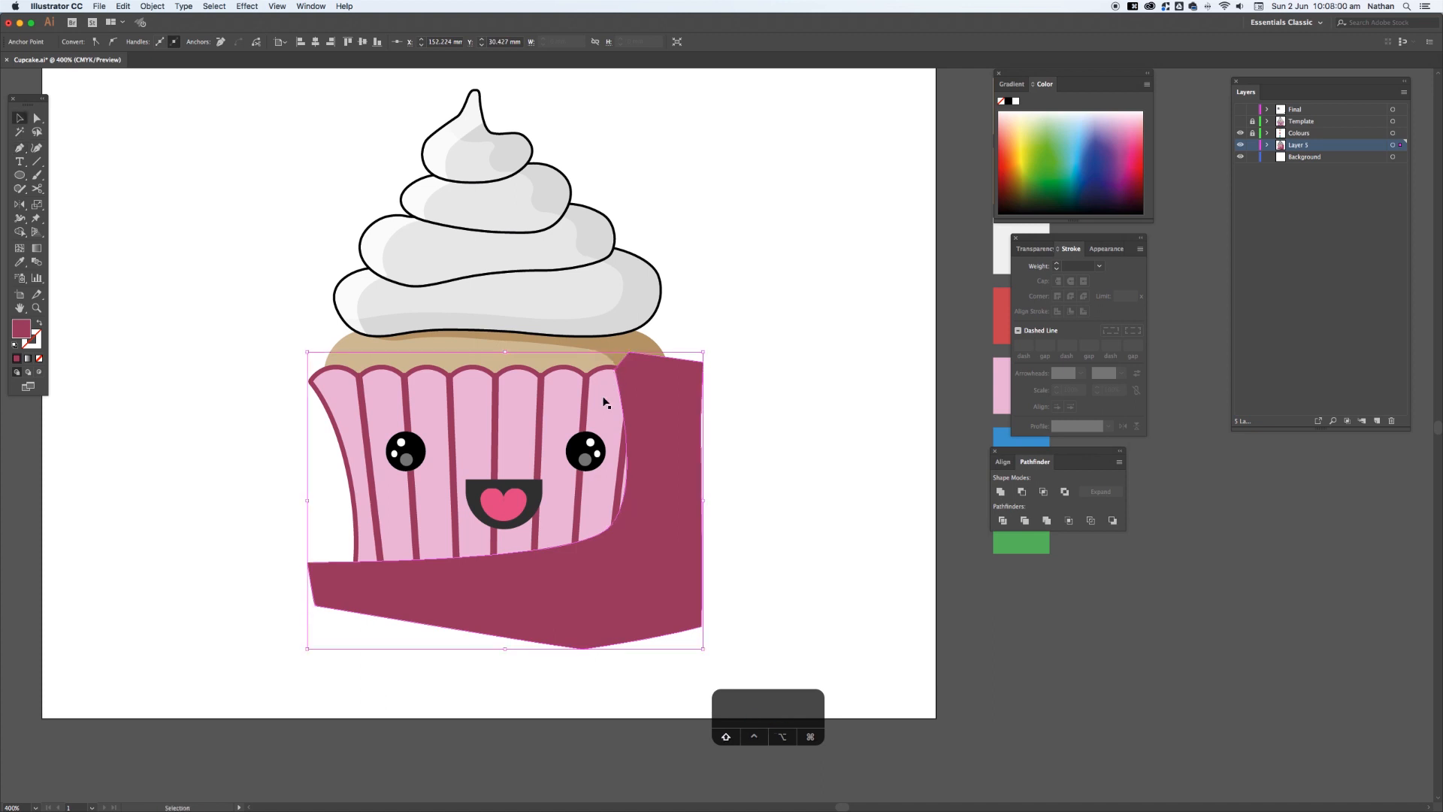
shift+click(601, 398)
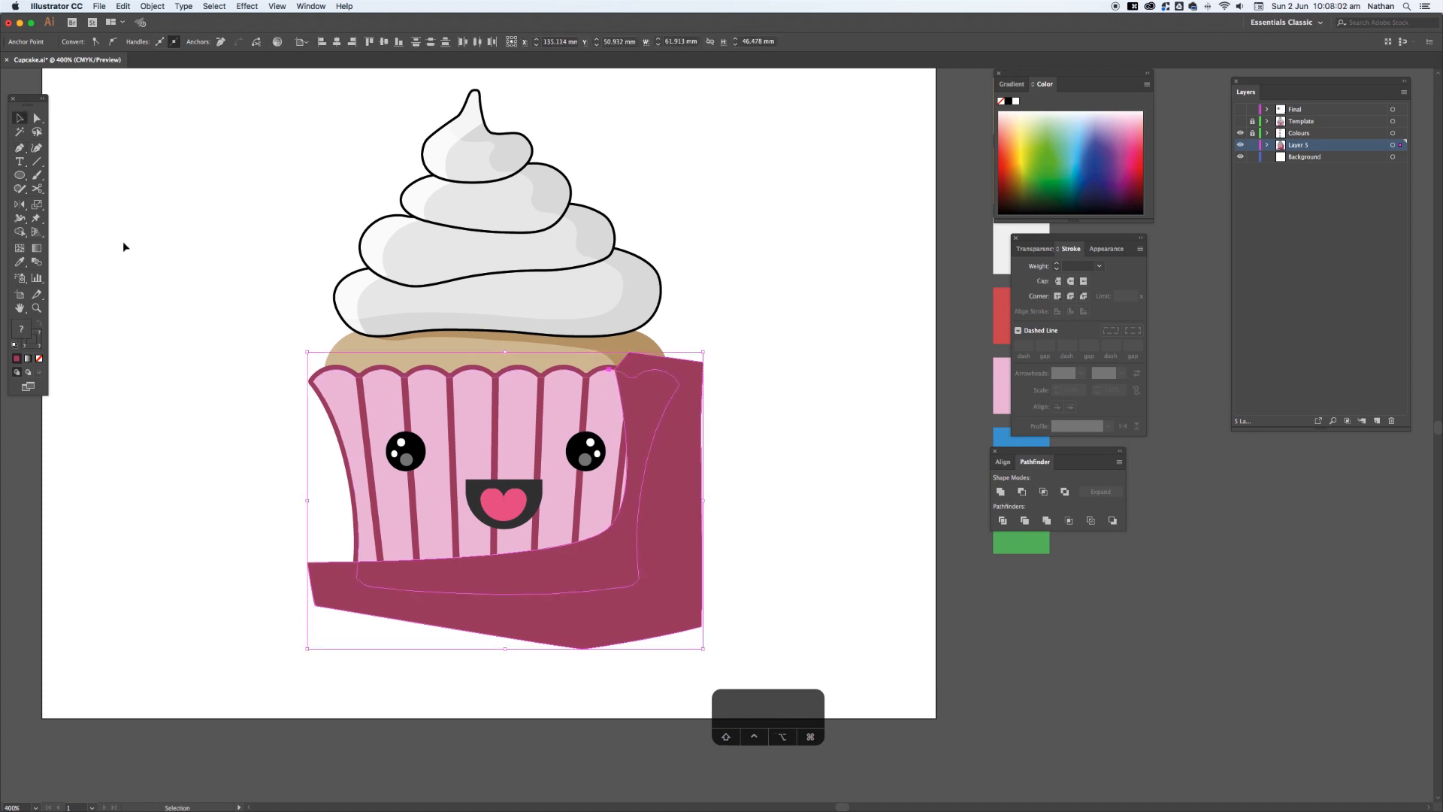
click(28, 235)
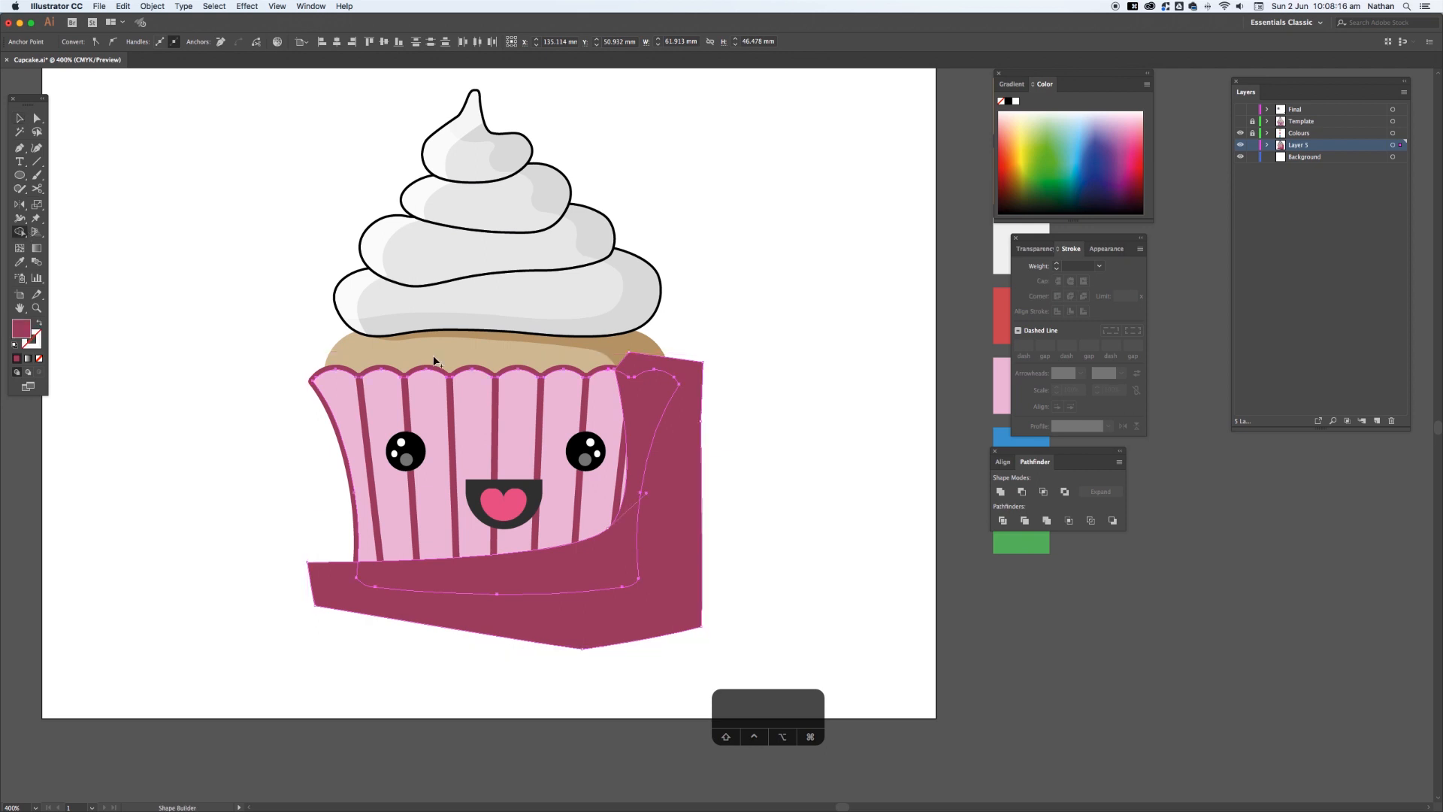
alt+click(681, 410)
key(v)
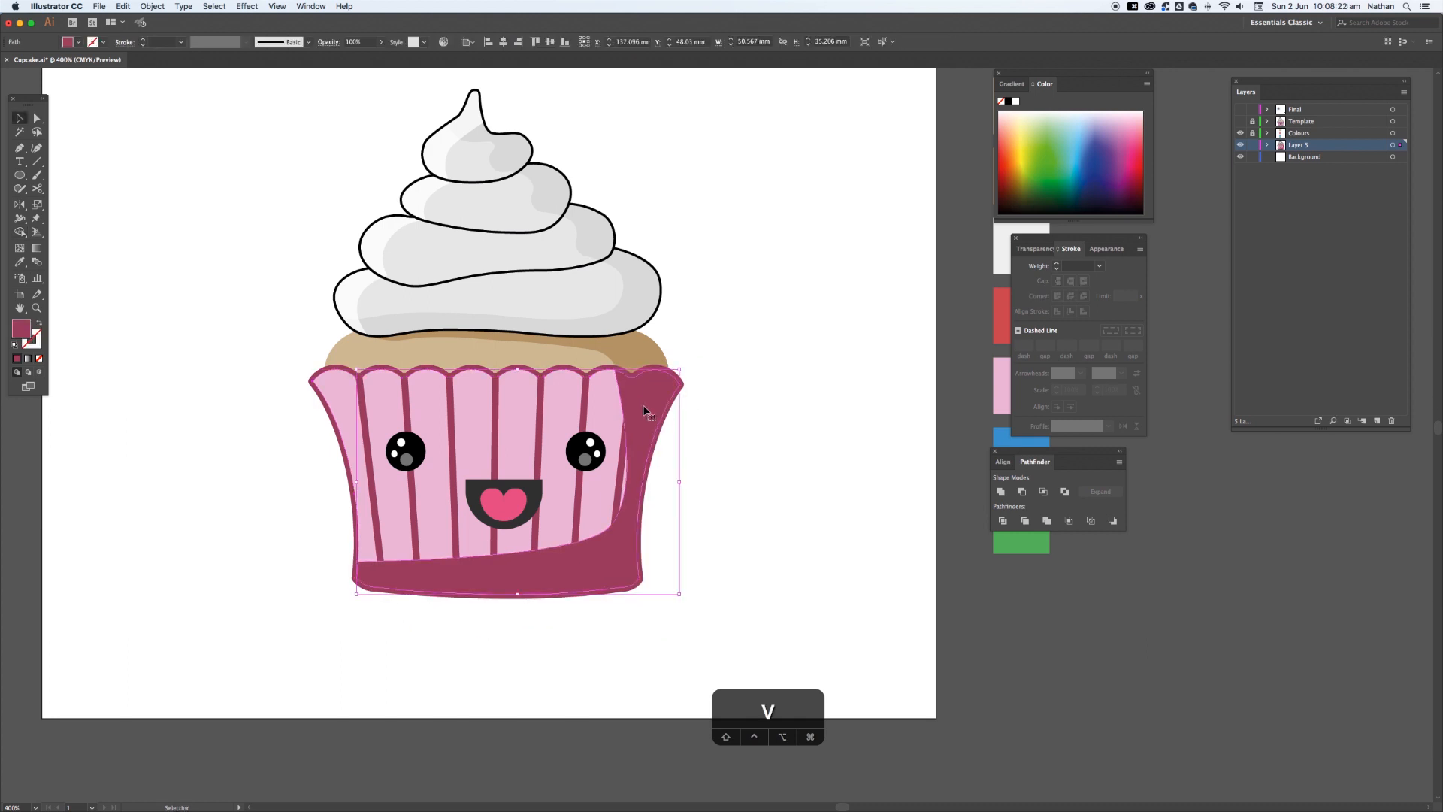
- Lower the opacity of the case's shadow so the pleats show through
click(380, 42)
drag(381, 57, 354, 59)
click(726, 316)
- Adjust the anchor points and handles along the inner edge of the pink case's shadow to give it a smoother curve
key(a)
click(624, 412)
key(a)
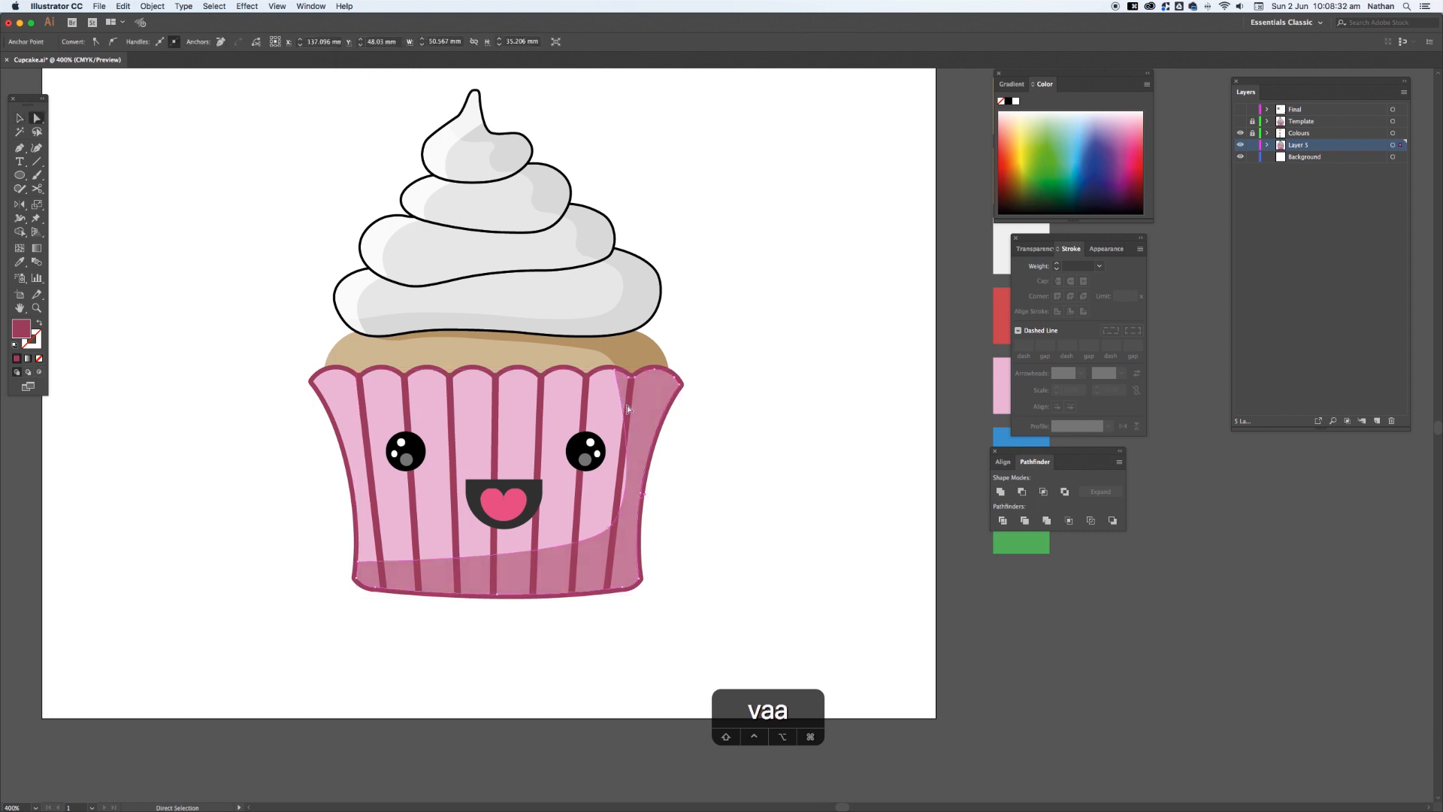
mouse_move(619, 383)
mouse_down()
mouse_move(641, 406)
mouse_move(635, 394)
mouse_move(631, 428)
mouse_up()
mouse_move(610, 534)
mouse_down()
mouse_move(580, 532)
mouse_move(621, 502)
mouse_move(635, 510)
mouse_move(579, 539)
mouse_up()
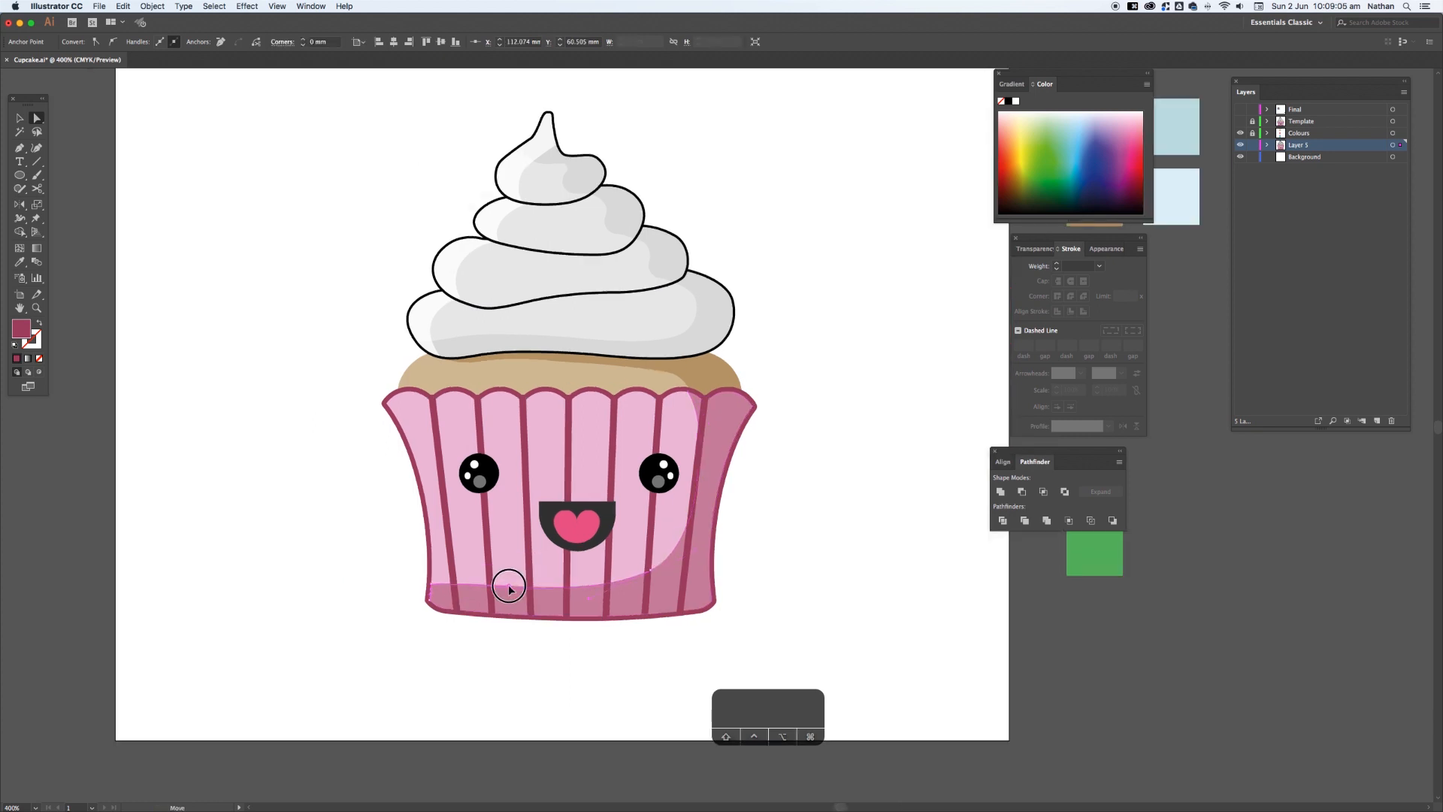
mouse_move(515, 585)
mouse_down()
mouse_move(532, 598)
mouse_move(517, 599)
mouse_up()
click(837, 548)
- Set the fill colour to the light pink #F4C6D7 for the case's highlight
key(space)
drag(802, 484, 826, 531)
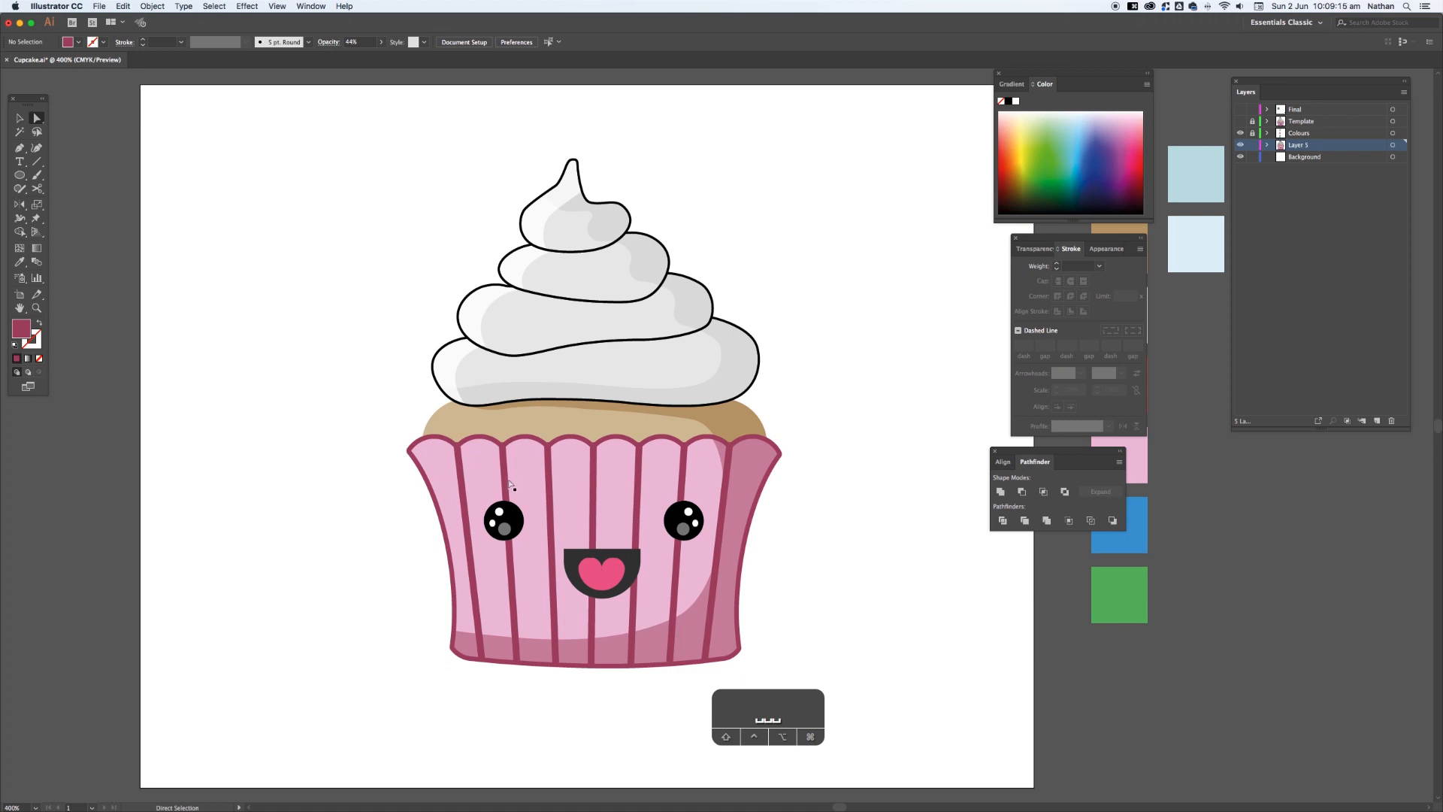
double_click(22, 332)
drag(590, 372, 565, 337)
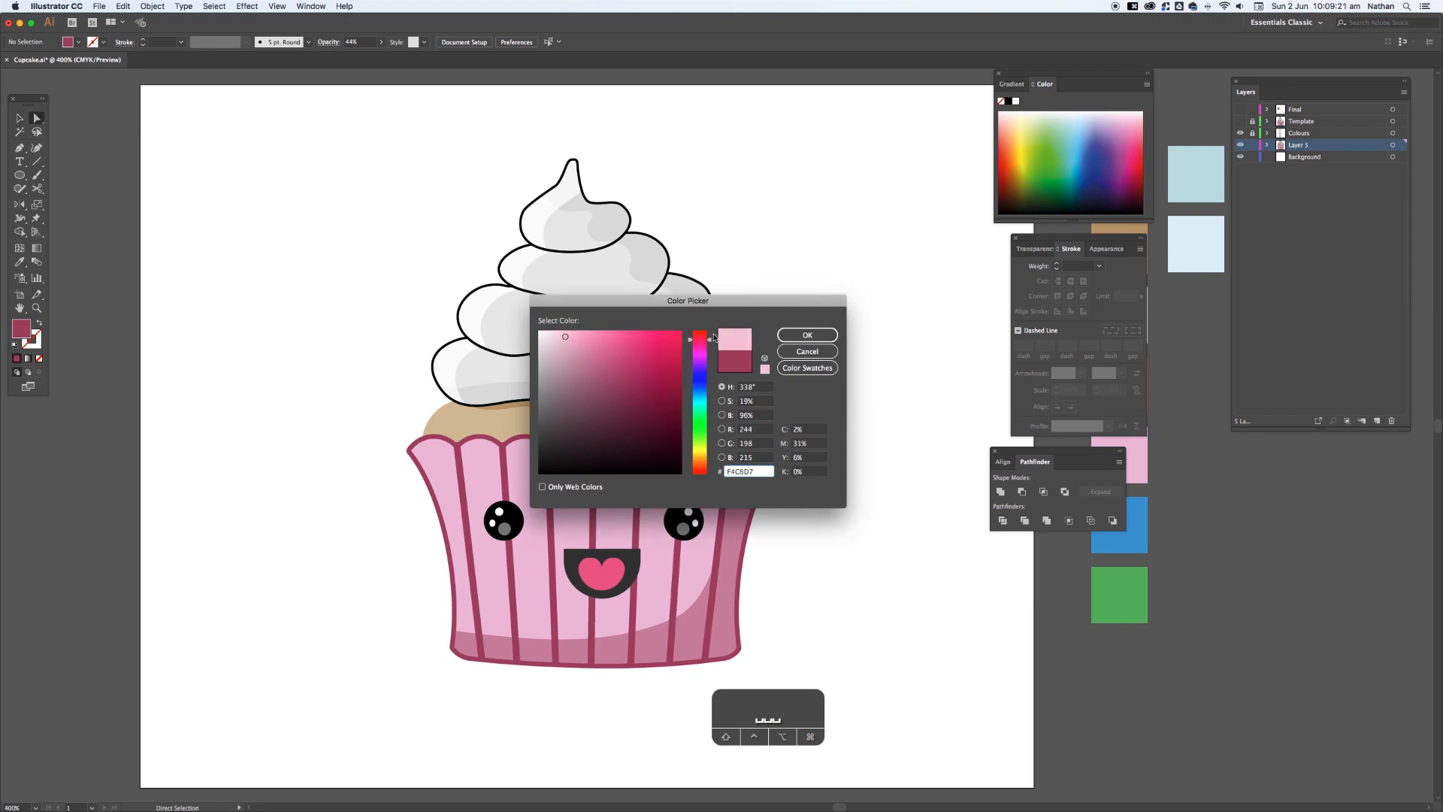
click(785, 337)
- Draw a closed Pen shape for a highlight over the pink case's upper-left corner, extending past the outline
key(p)
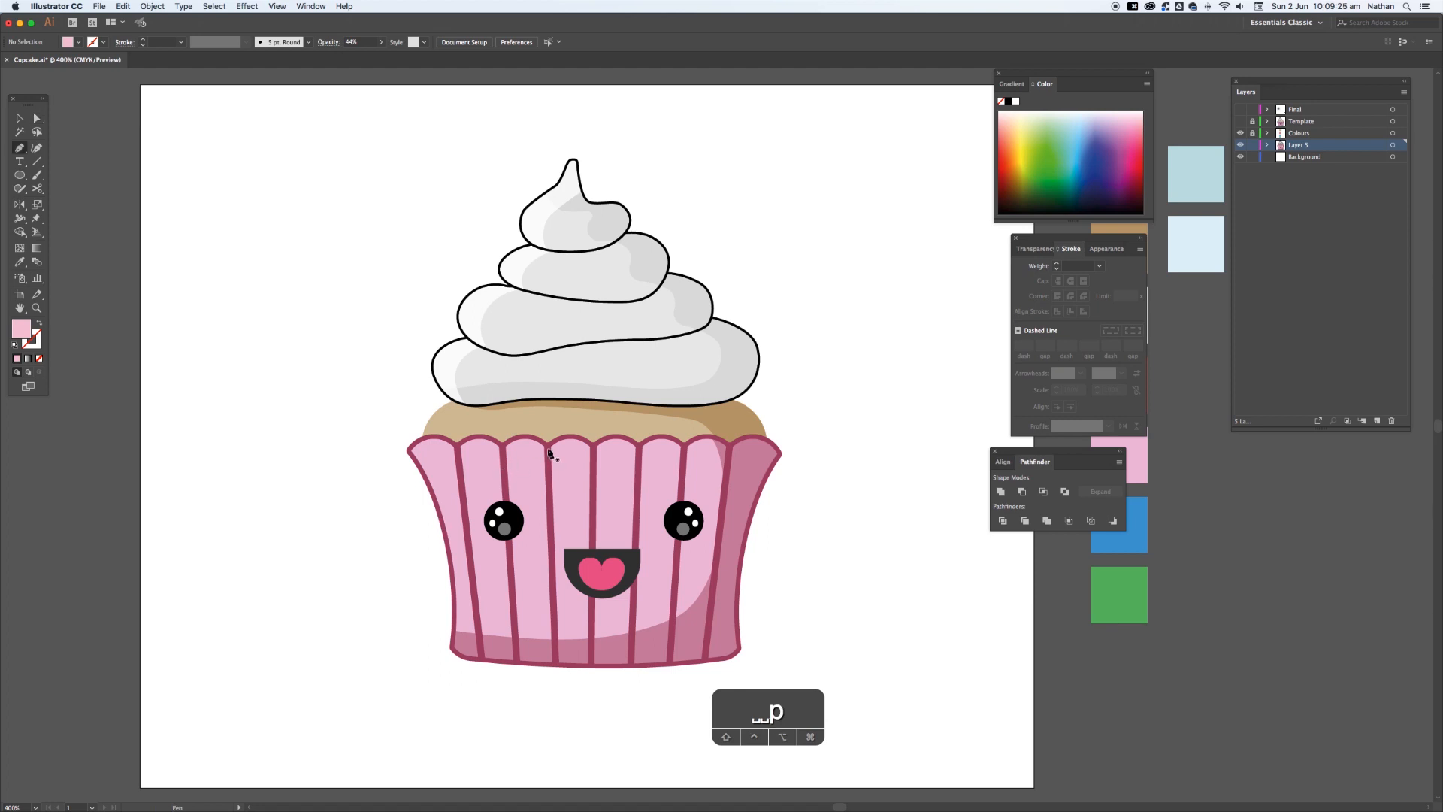
click(550, 449)
mouse_move(505, 475)
mouse_down()
mouse_move(485, 519)
mouse_move(461, 499)
mouse_move(502, 515)
mouse_move(490, 481)
mouse_up()
click(444, 530)
click(391, 527)
click(357, 443)
drag(404, 414, 423, 414)
click(549, 449)
- Trim the highlight's overhang outside the pink case with the Shape Builder tool
key(v)
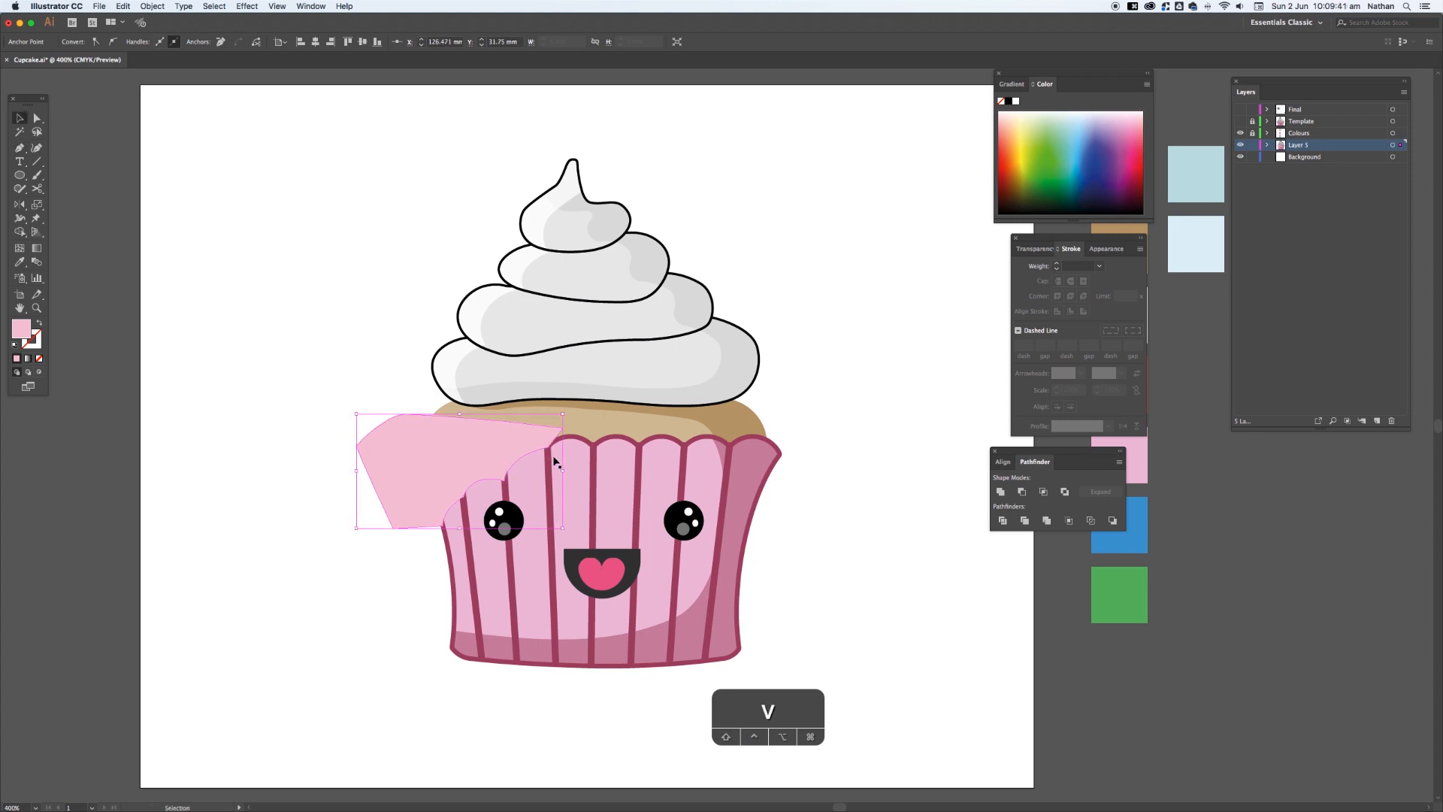
shift+click(572, 458)
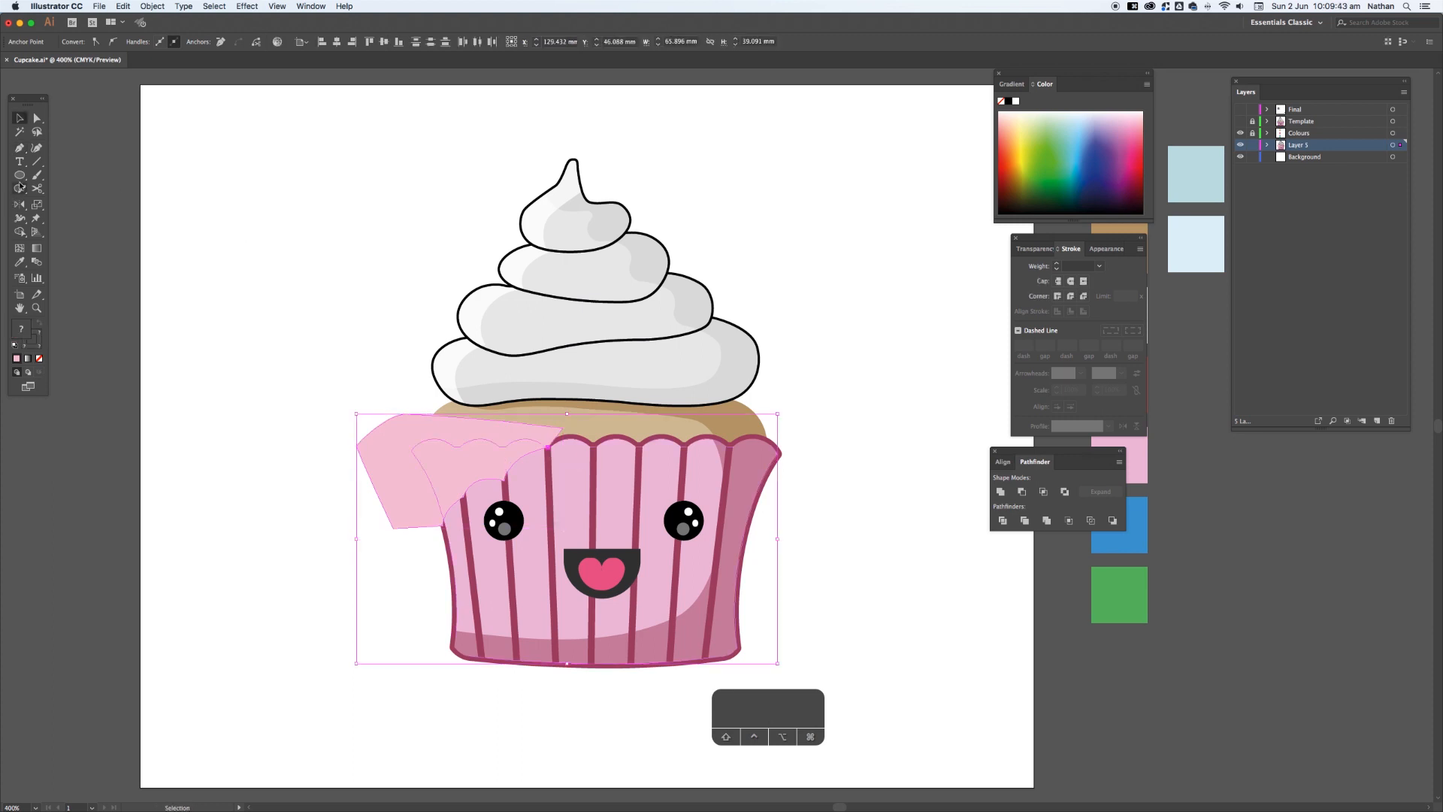
click(20, 232)
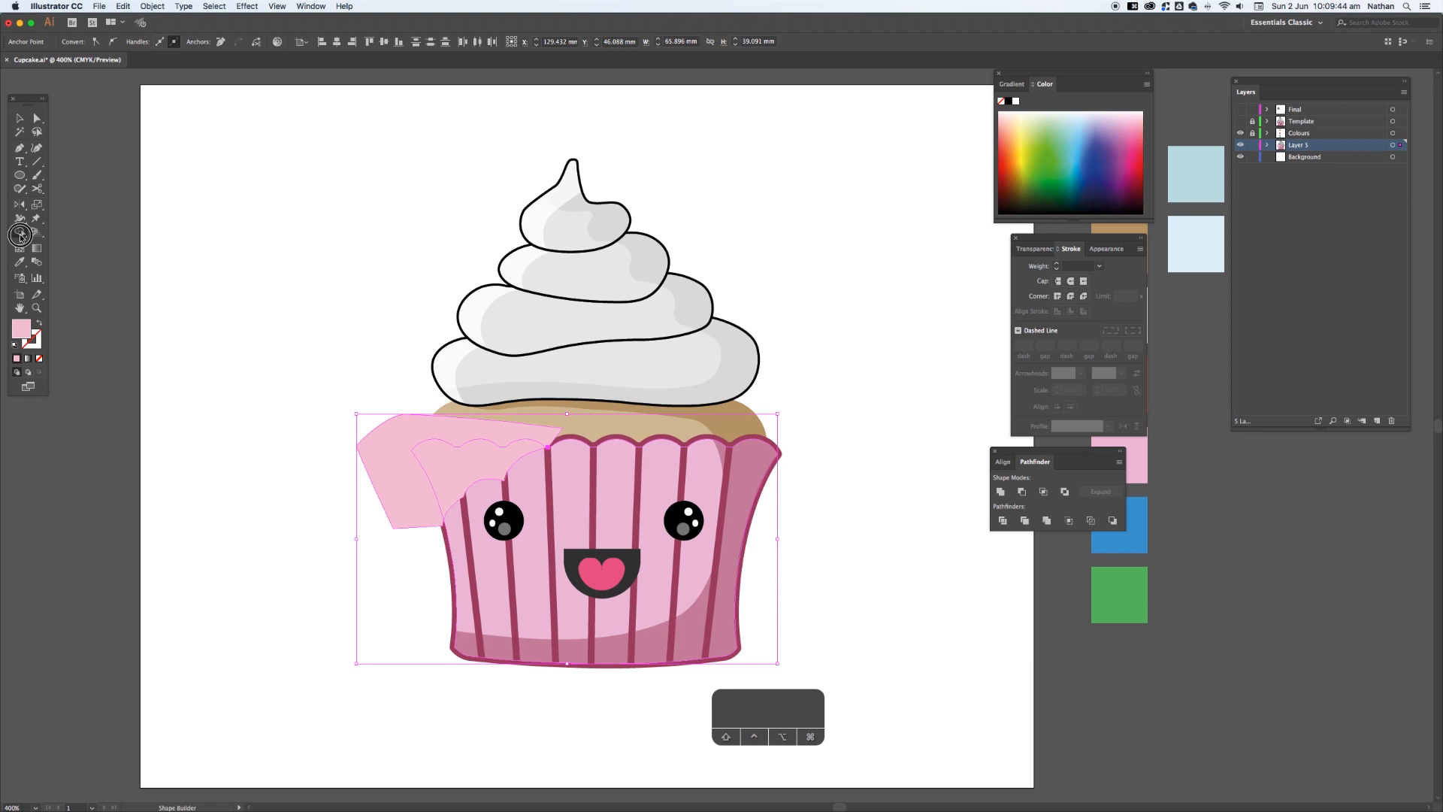
alt+click(380, 451)
key(v)
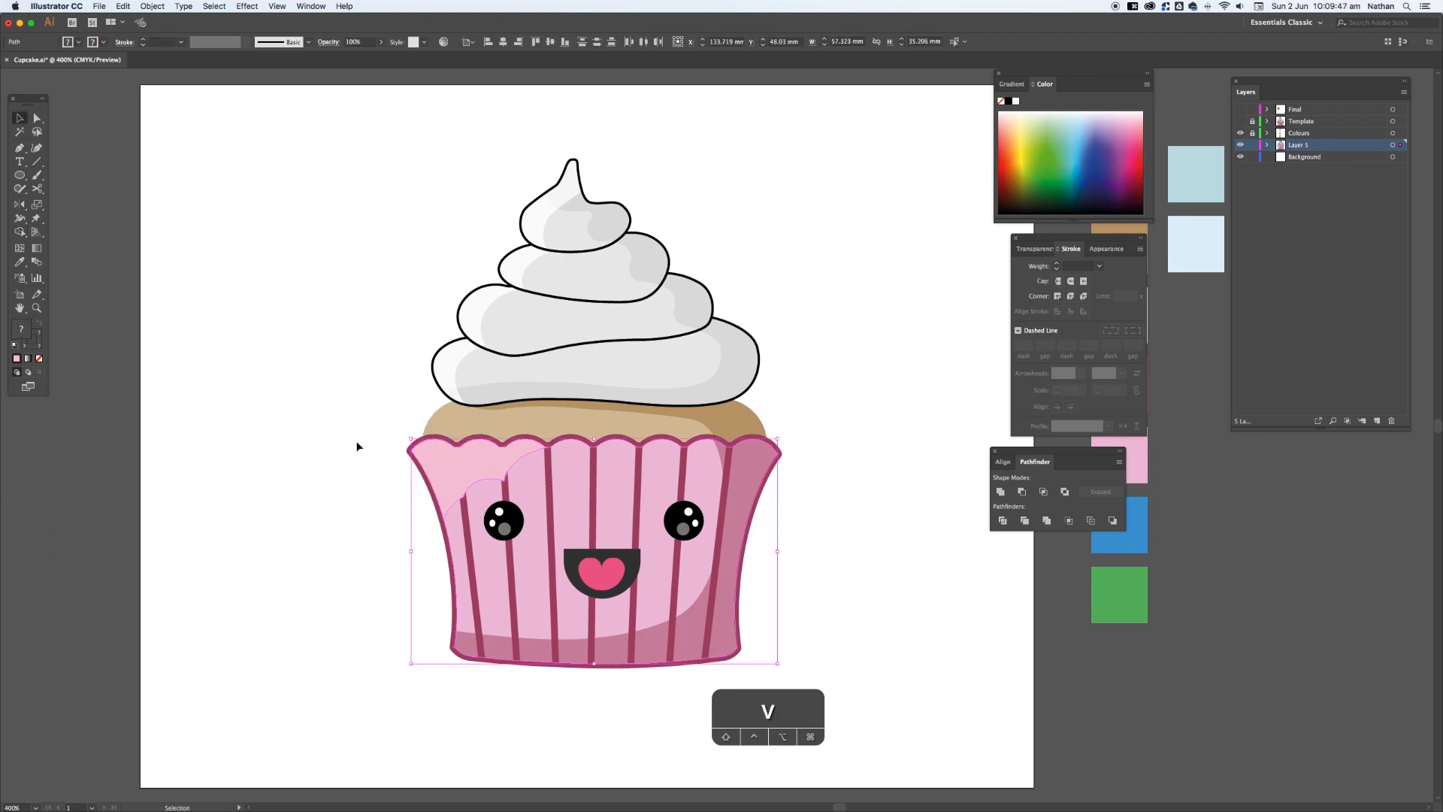
- Lower the case highlight's opacity to 40% and change its fill to a lighter pink
click(465, 471)
click(382, 41)
drag(379, 58, 355, 61)
double_click(21, 329)
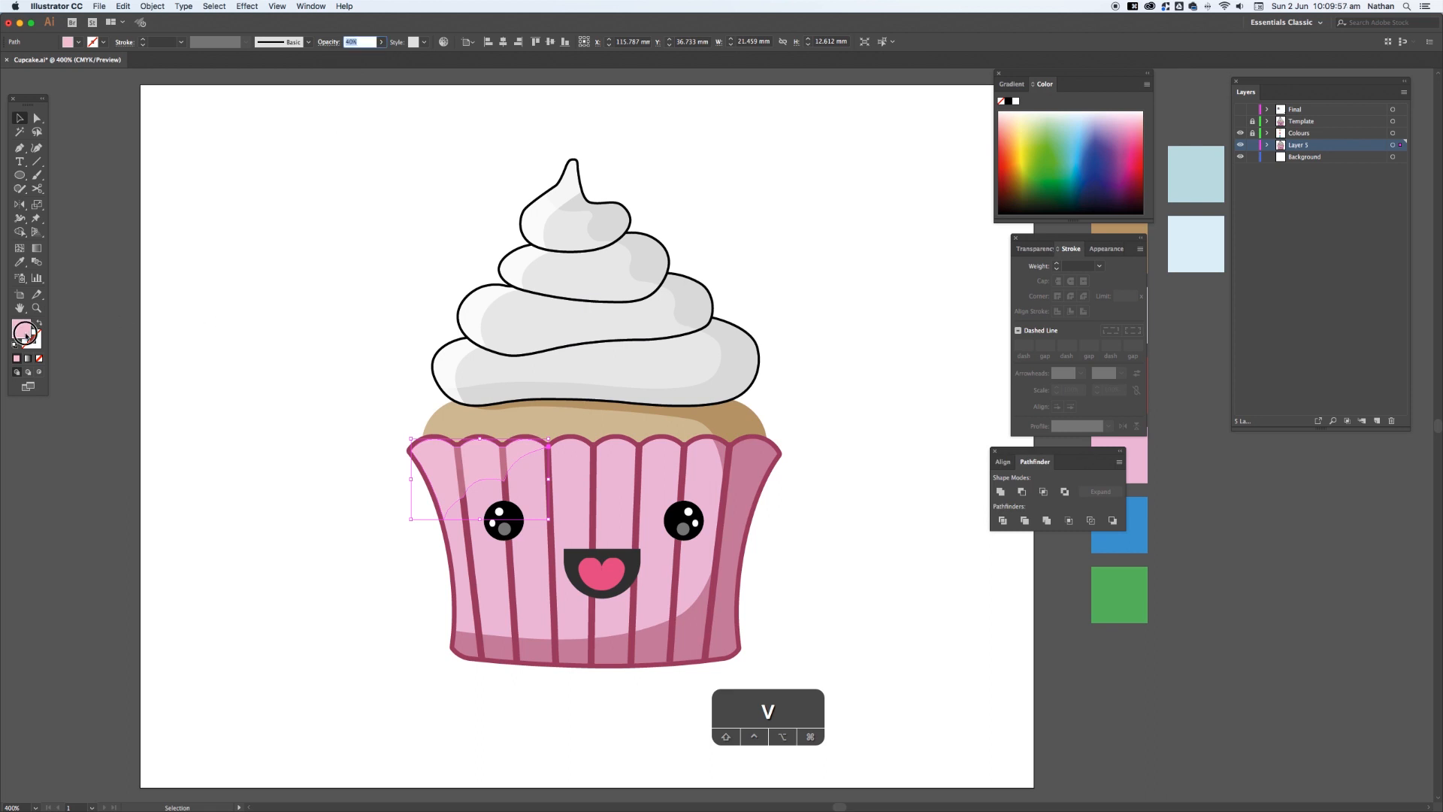
drag(563, 337, 557, 335)
click(807, 334)
click(798, 348)
- Send the case's highlight backward until it lies behind the pleat lines
click(439, 466)
key(super+bracketleft)
key(super+bracketleft)
key(super+bracketleft)
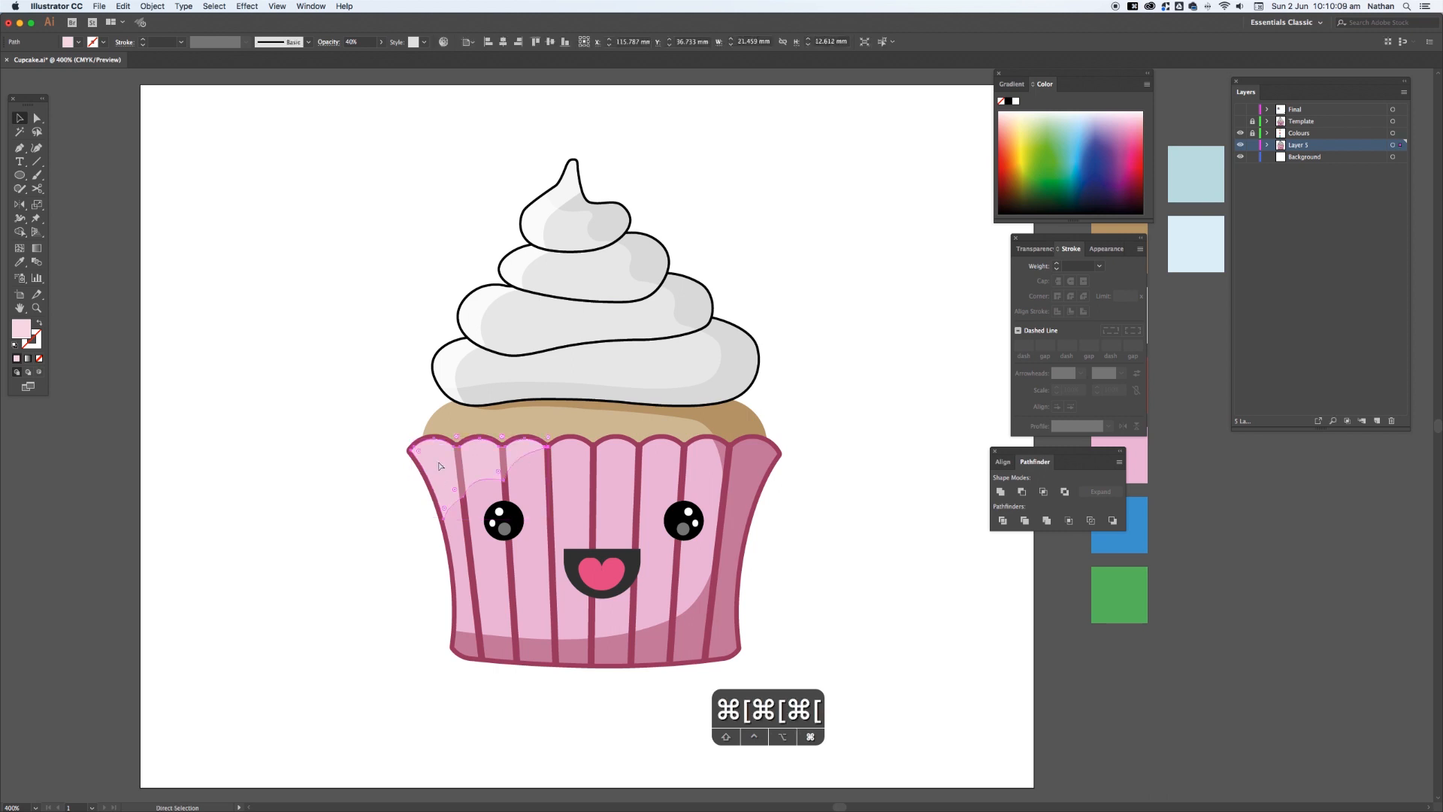
key(super+bracketleft)
key(super+bracketleft)
click(379, 464)
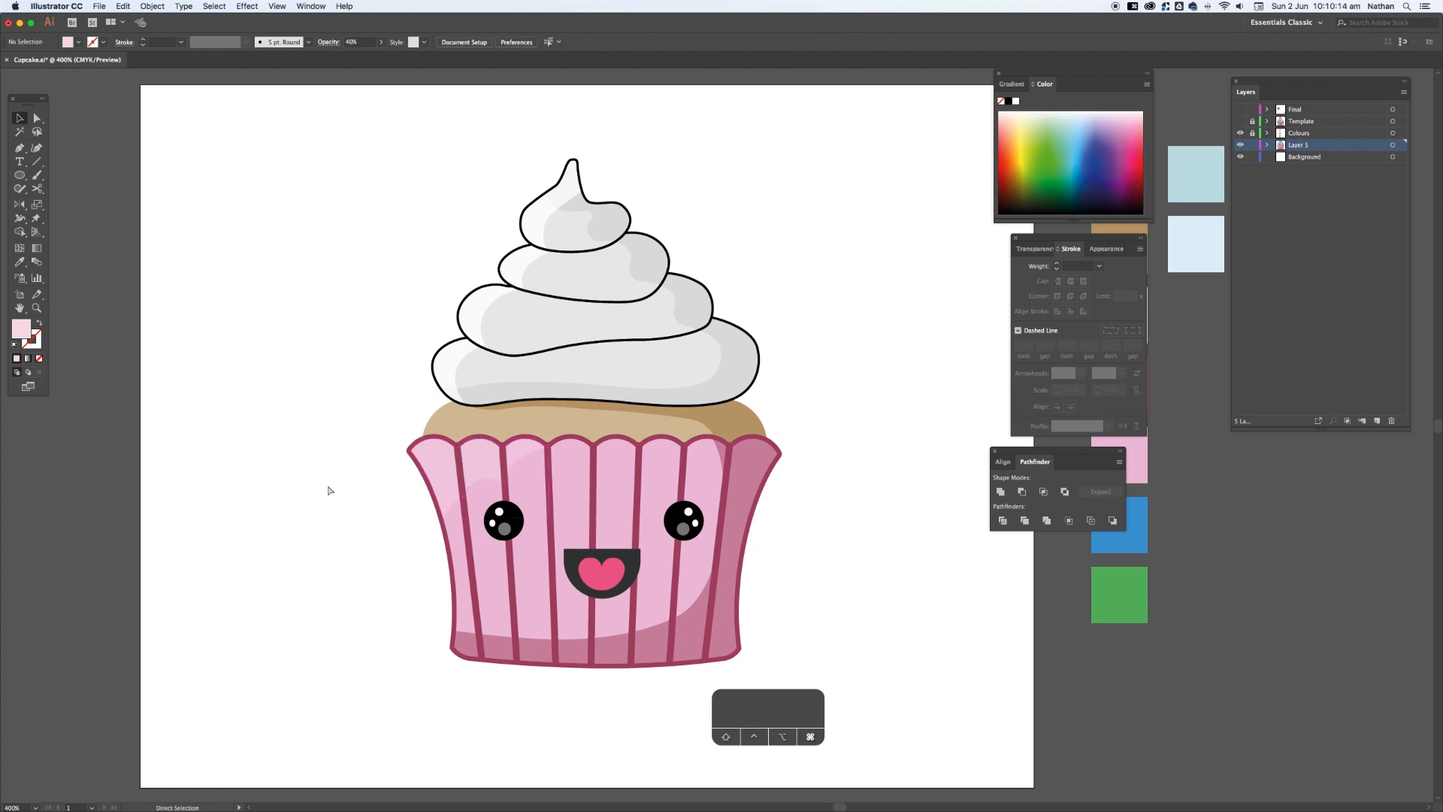
- Nudge the mouth group slightly to the left to centre it between the eyes
key(super+minus)
key(super+minus)
key(super+minus)
key(super+equal)
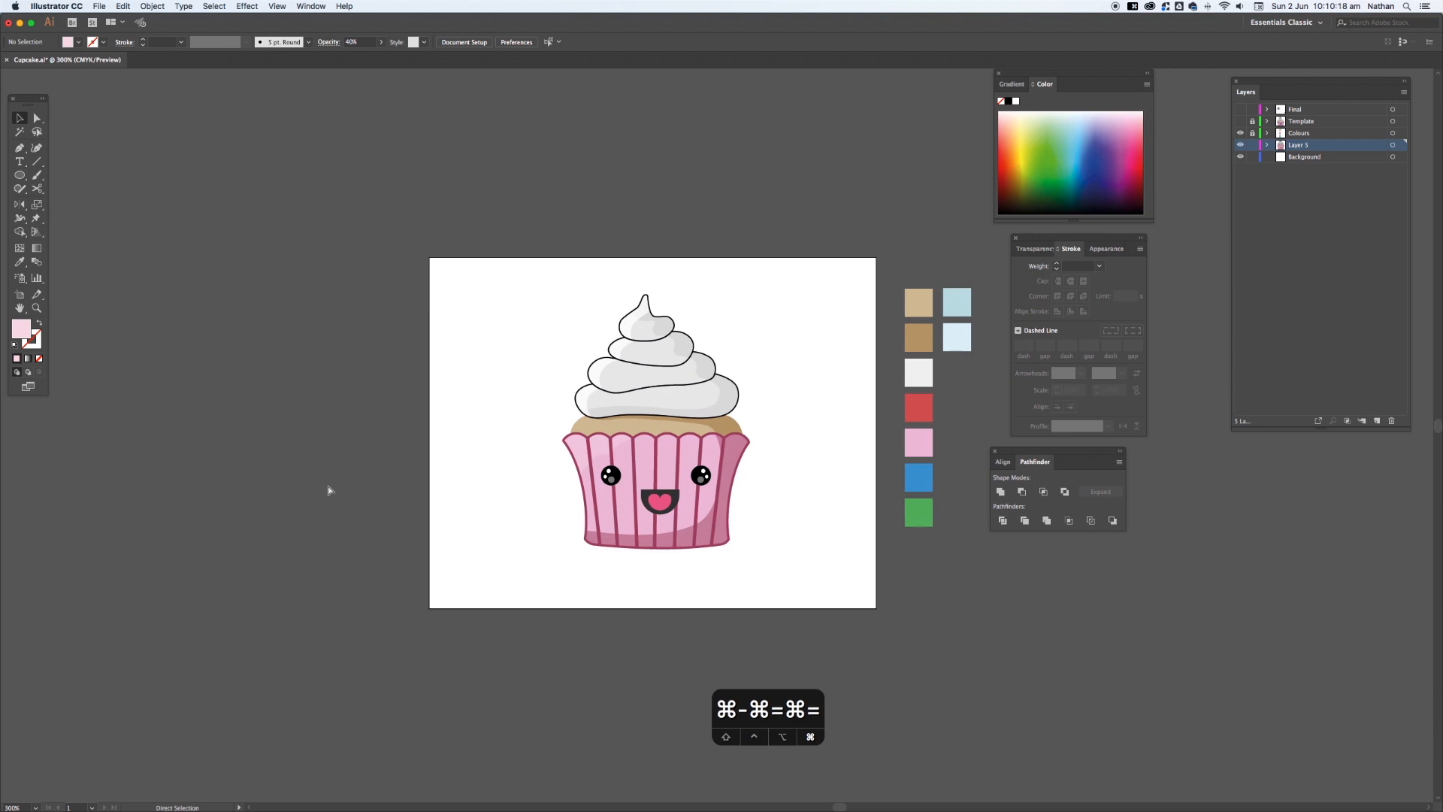
key(super+equal)
key(space)
drag(396, 427, 372, 449)
click(583, 576)
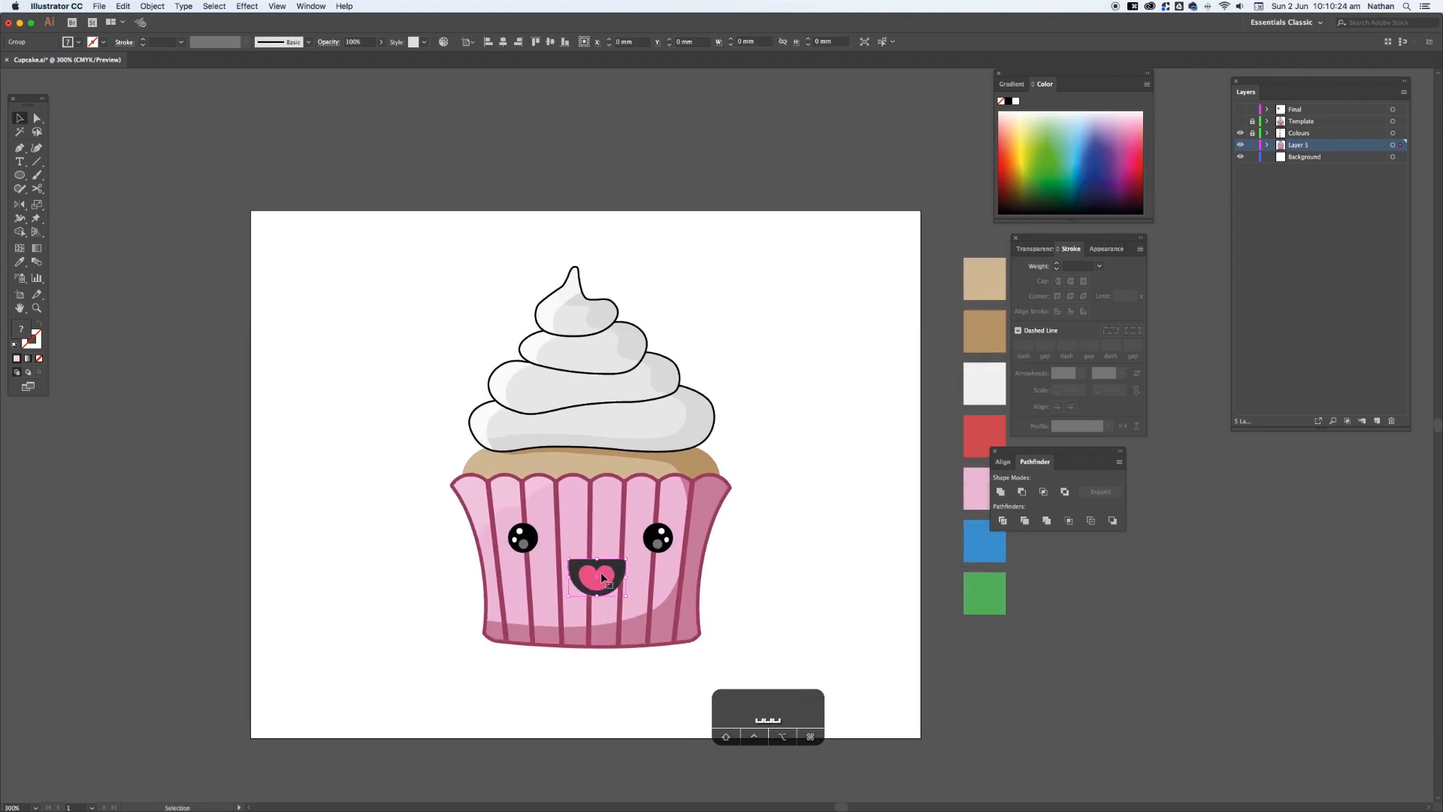
drag(601, 578, 597, 575)
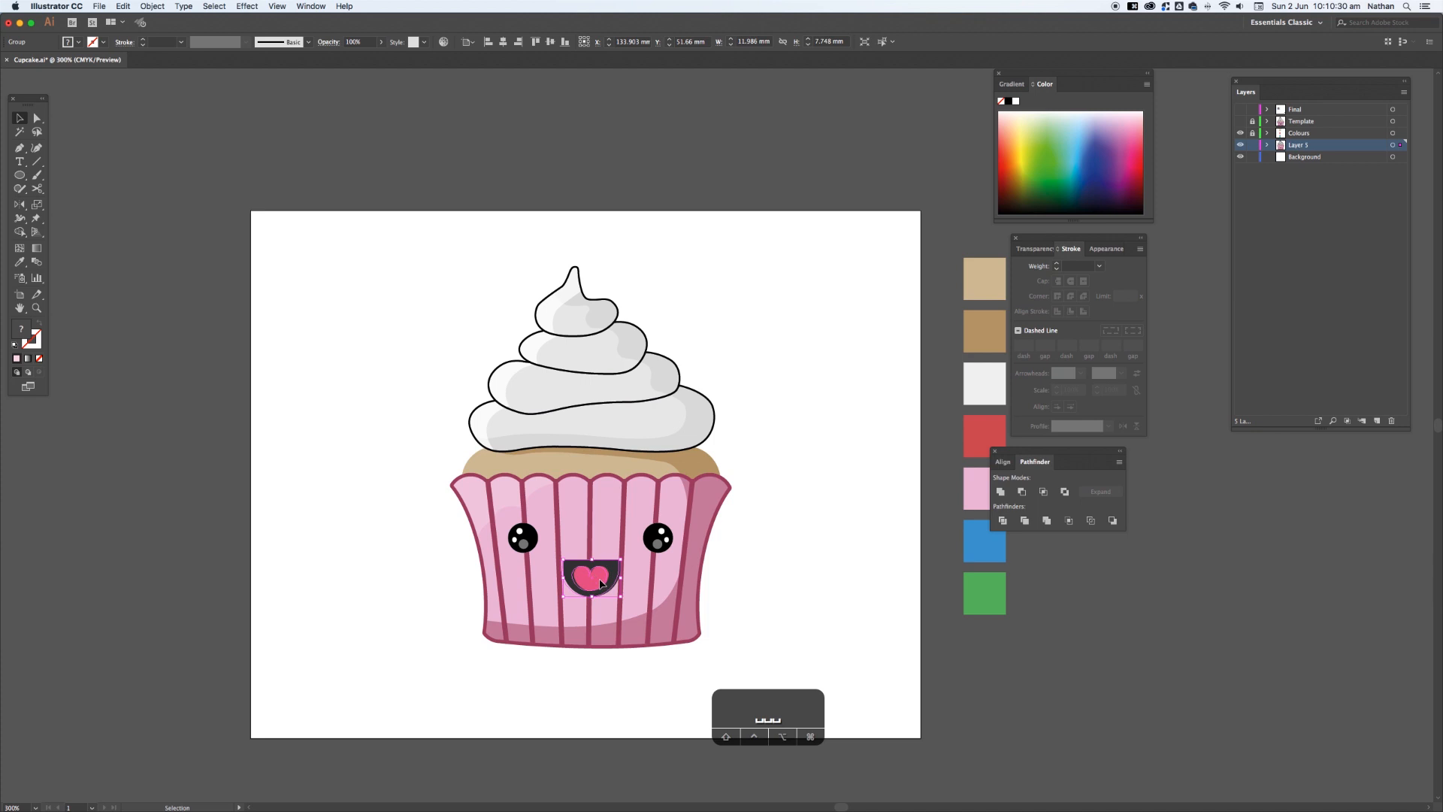
click(748, 555)
- Sample the frosting shadow's grey with the Eyedropper as the fill colour
drag(768, 387, 747, 403)
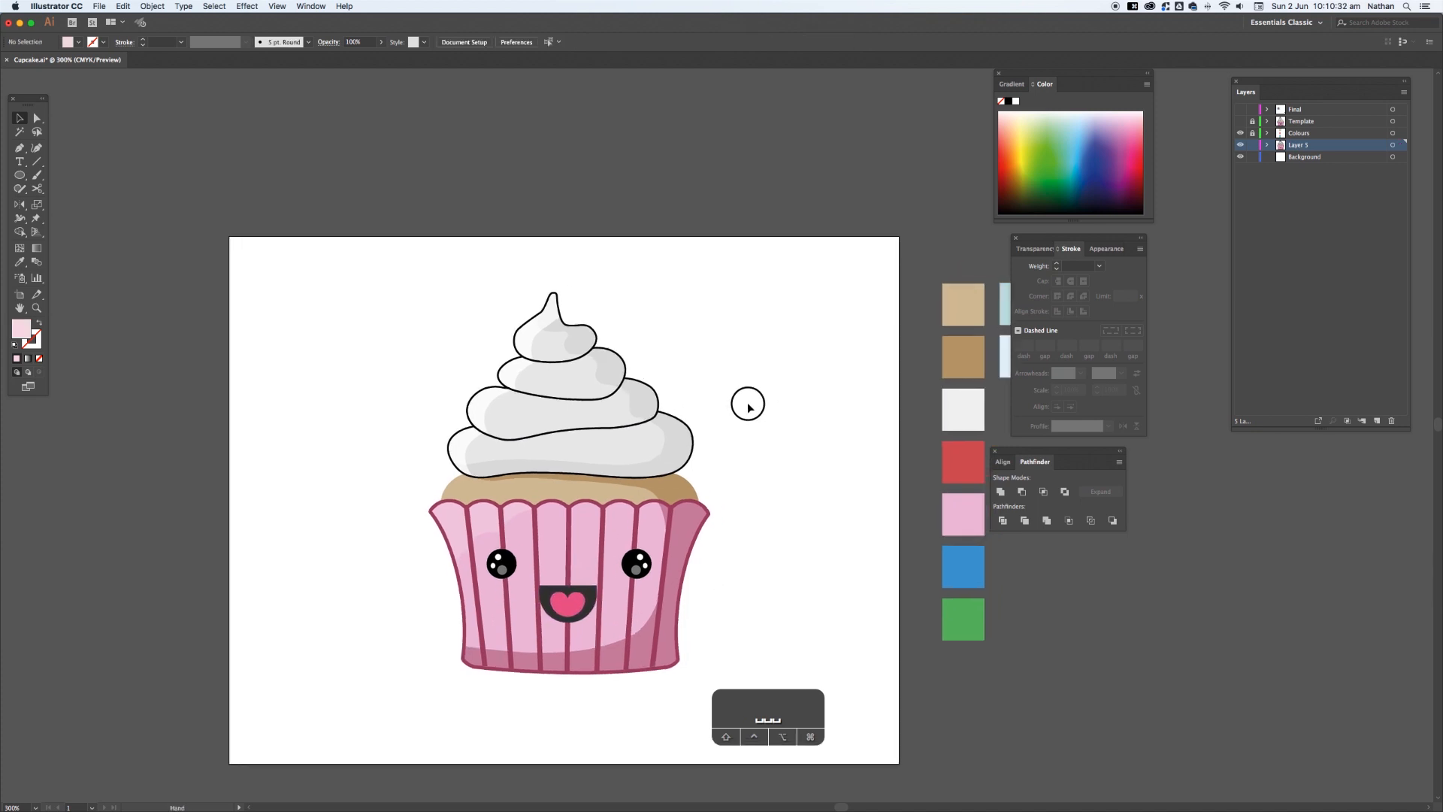
drag(406, 265, 615, 517)
key(space)
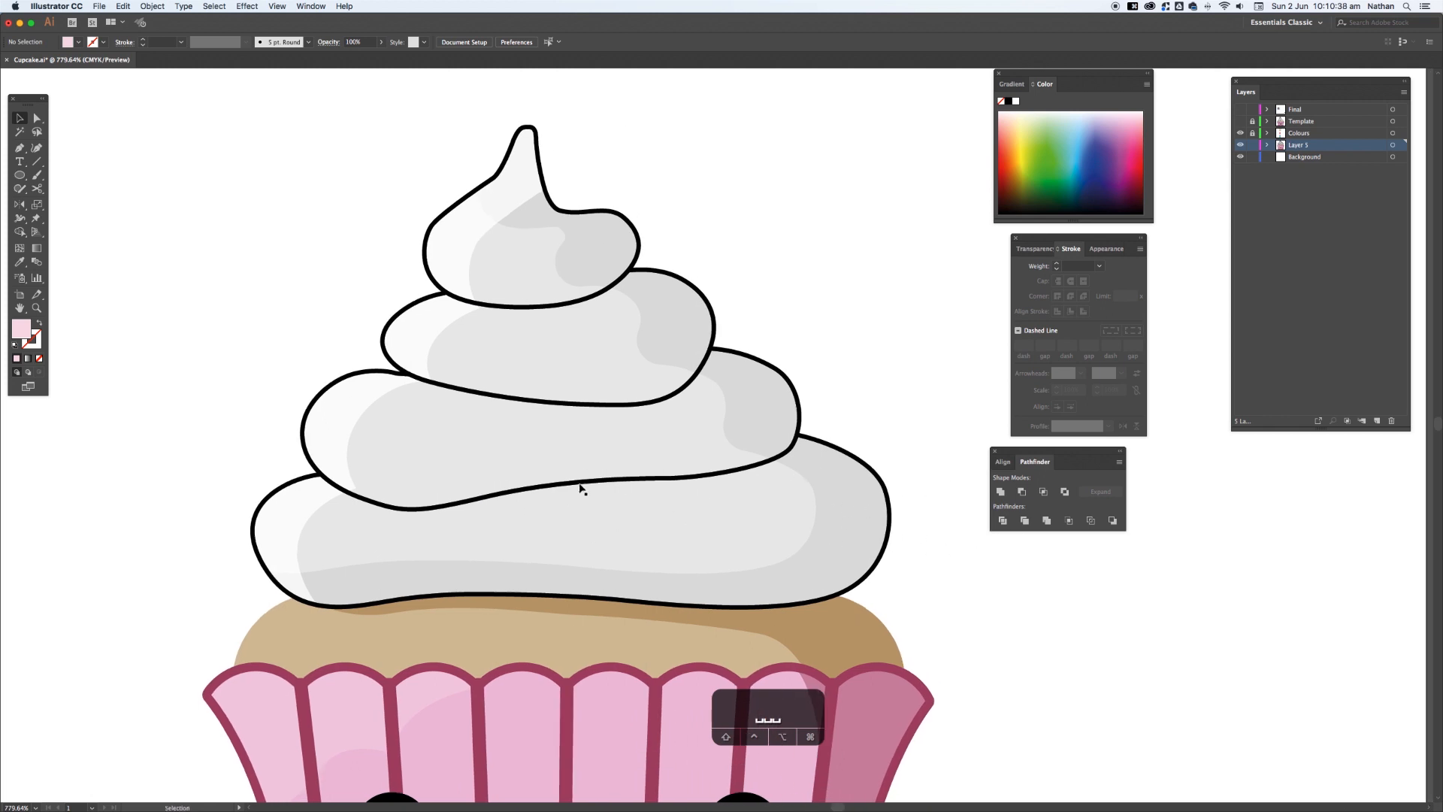
key(a)
key(i)
click(833, 480)
- Draw a closed Pen shape for a shadow cast on the bottom frosting tier, overlapping the lower edge of the tier above
key(p)
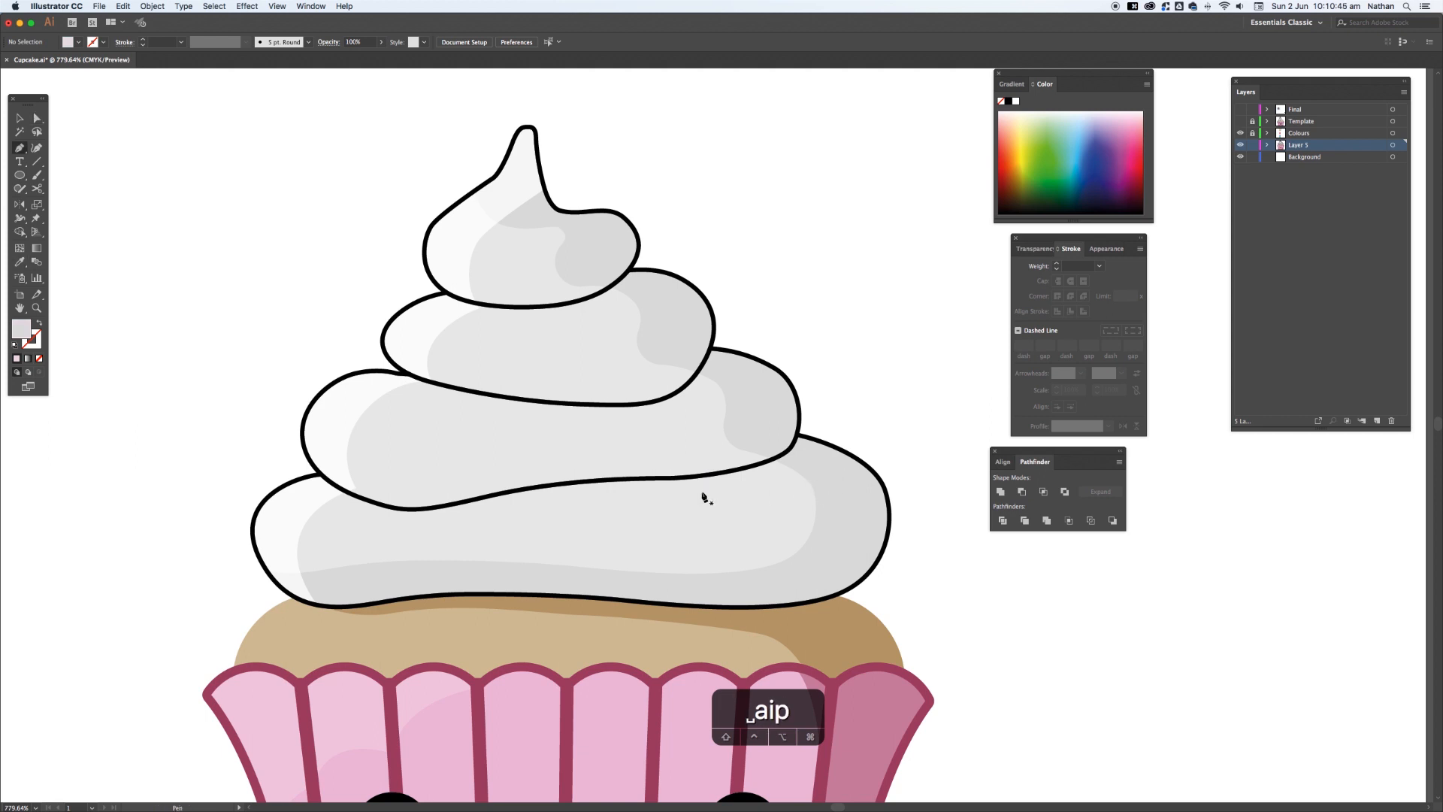
click(499, 494)
drag(617, 490, 640, 495)
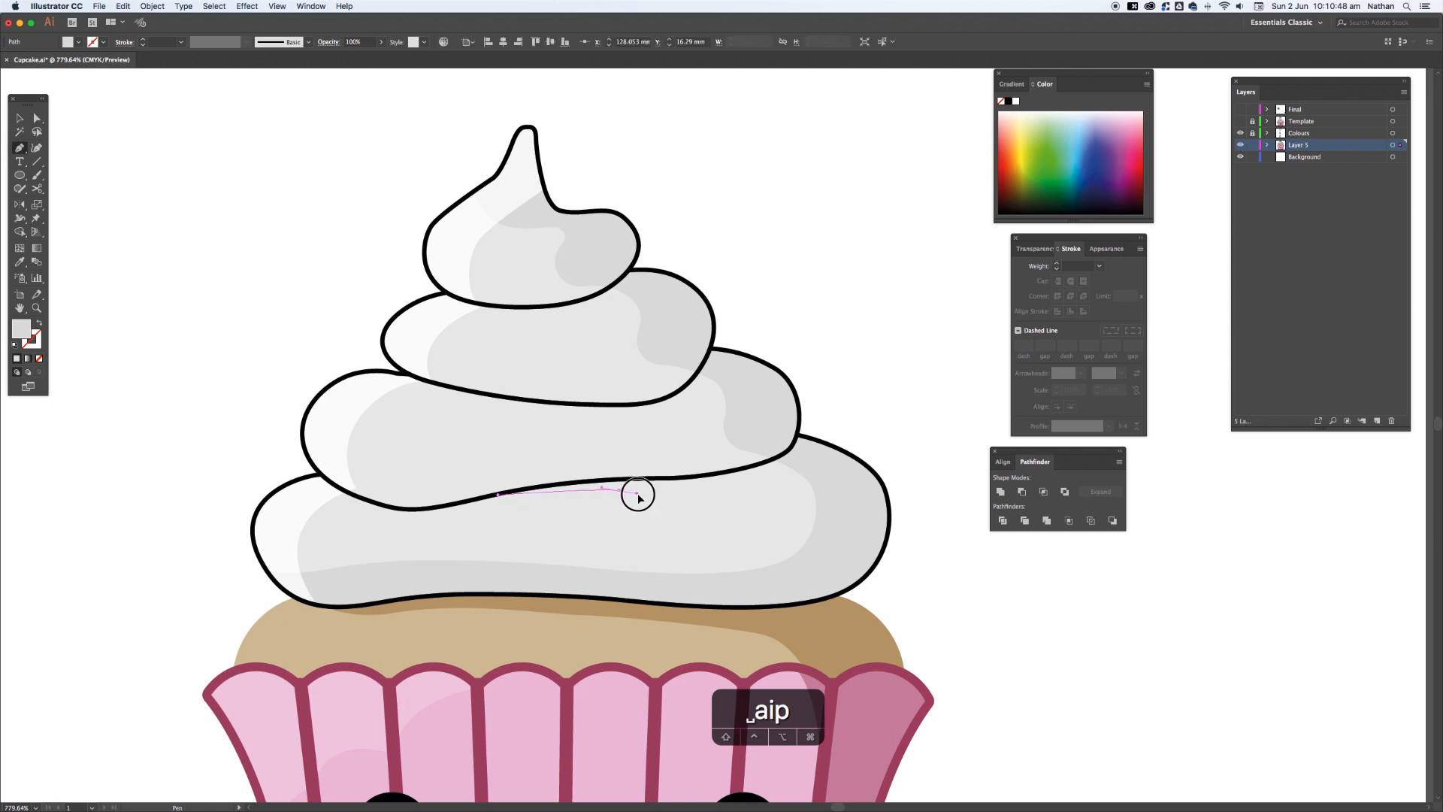
drag(807, 481, 874, 430)
click(808, 480)
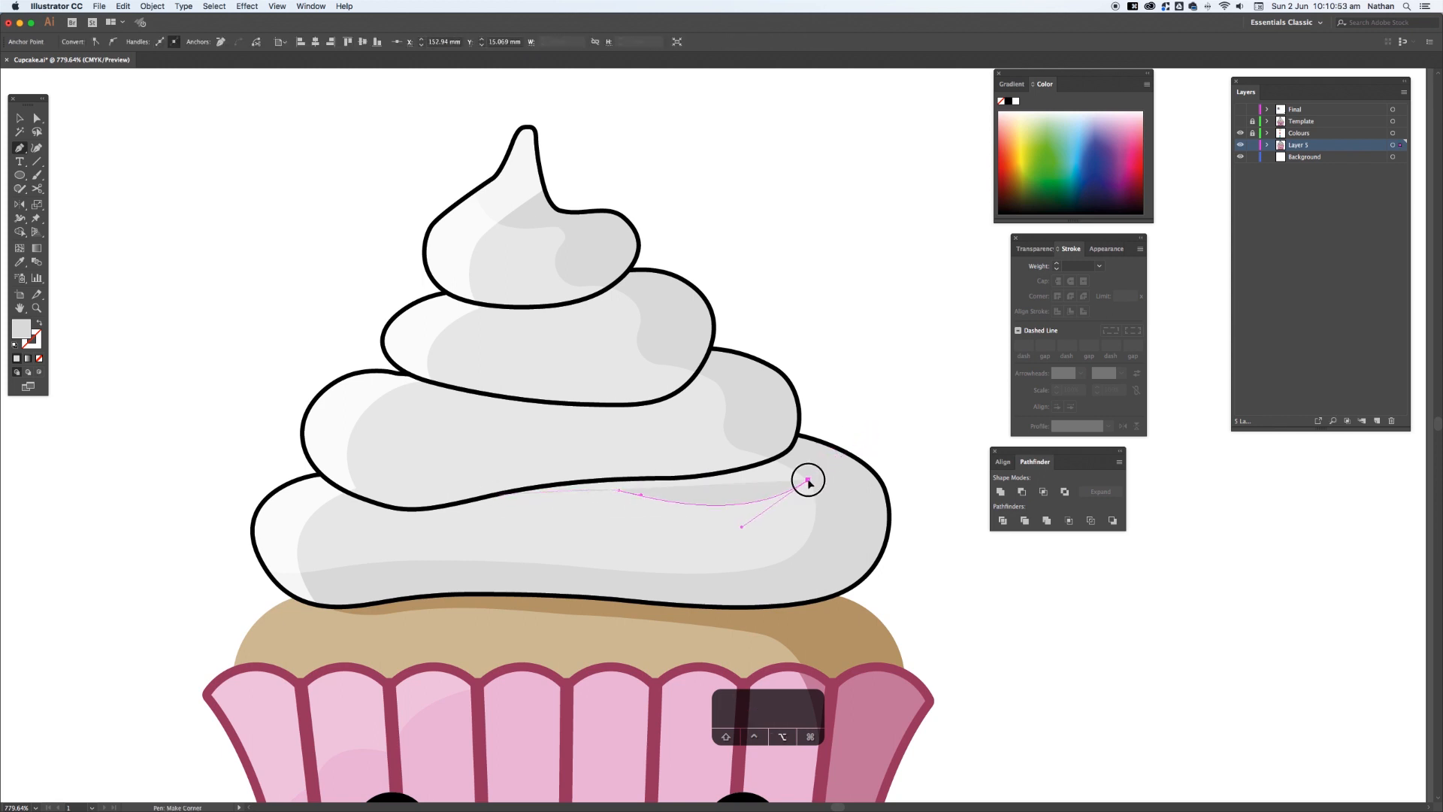
click(800, 439)
click(773, 429)
click(600, 456)
click(499, 494)
key(v)
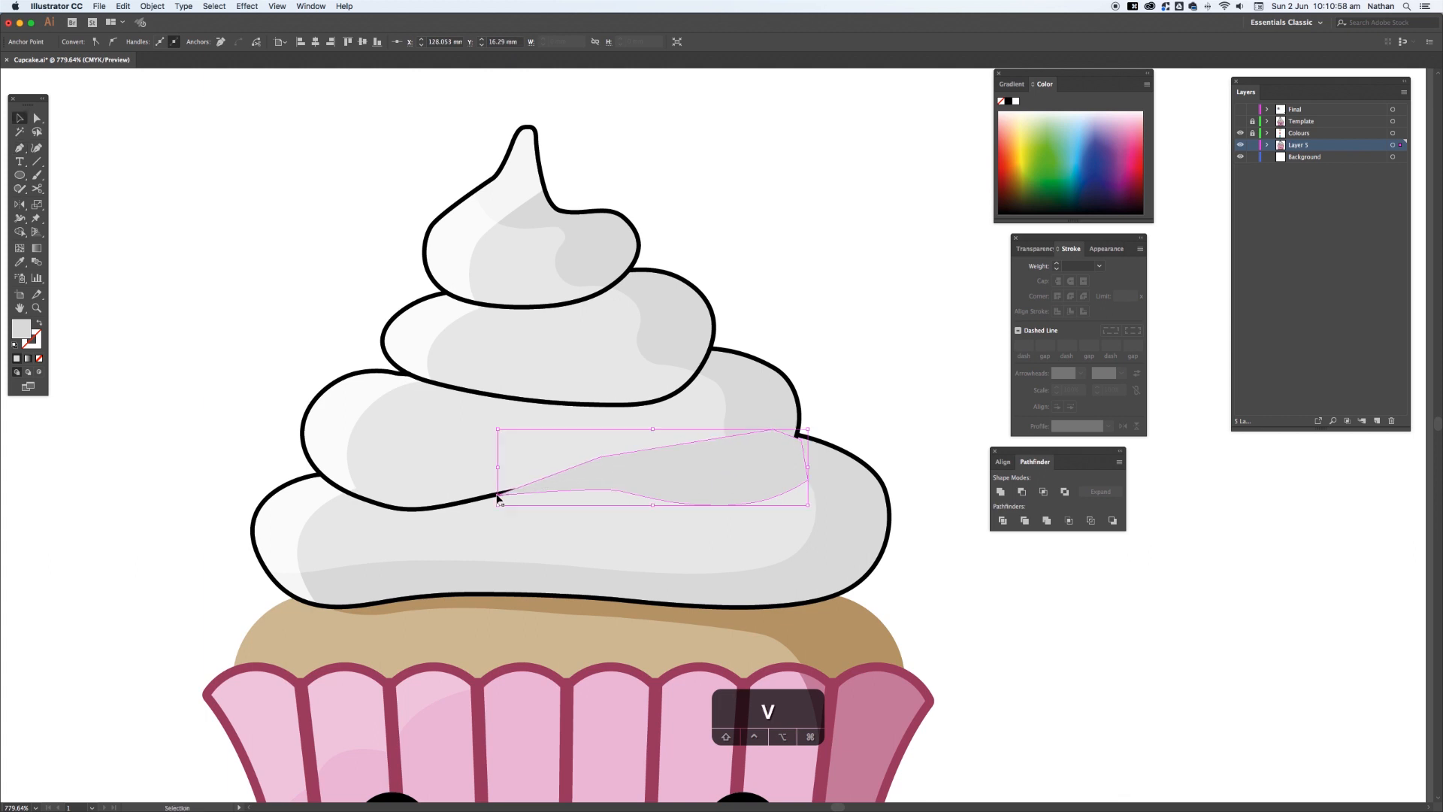
- Send the bottom tier's new shadow backward until it is behind the black frosting outline
key(super+bracketleft)
key(super+bracketleft)
key(super+bracketleft)
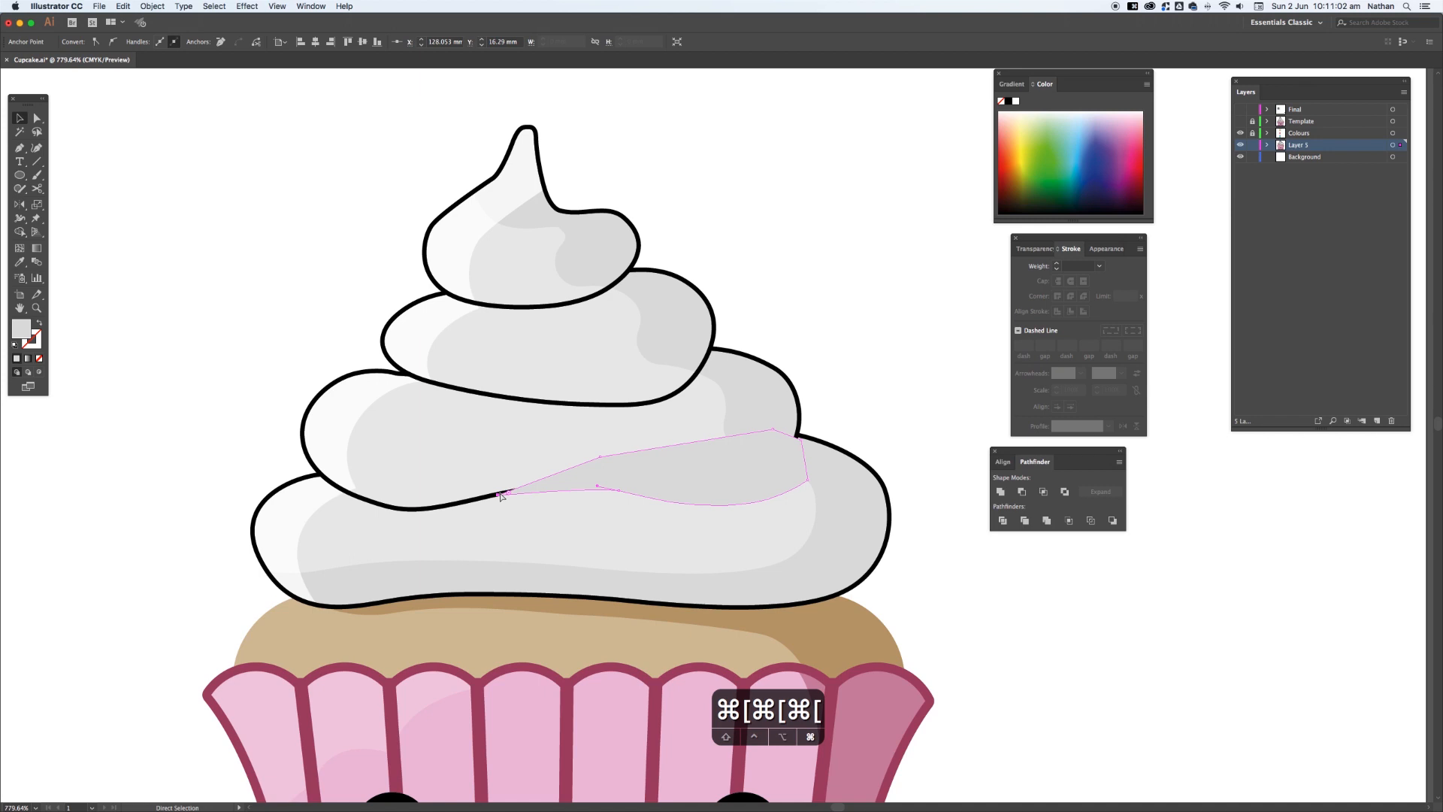
key(super+bracketleft)
key(v)
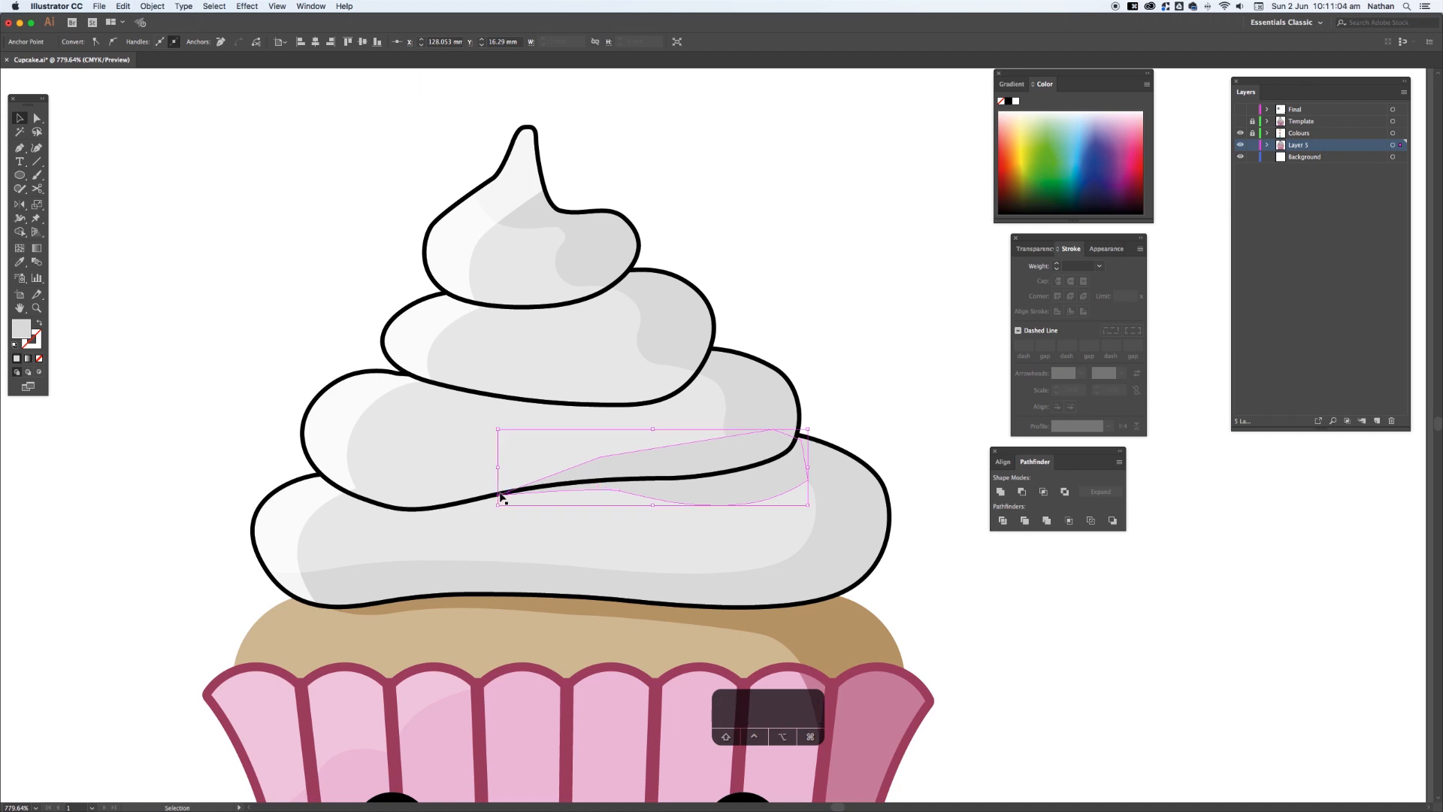
scroll(839, 341, down, 1)
click(843, 338)
key(space)
mouse_move(853, 364)
mouse_down()
mouse_move(831, 348)
mouse_move(841, 361)
mouse_up()
- Flatten the lower curve of the bottom tier's cast shadow by adjusting its direction handle
key(a)
click(672, 453)
key(a)
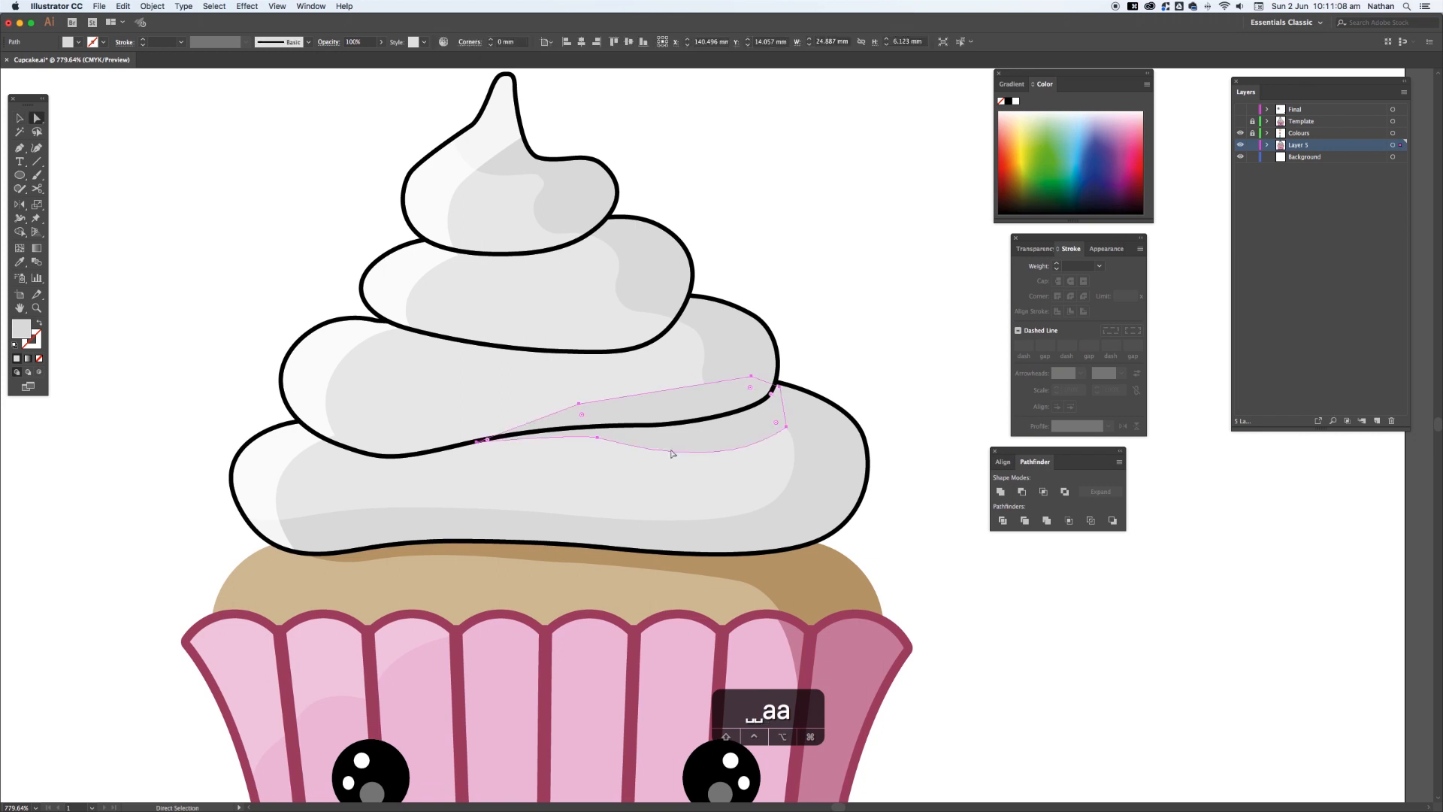
click(597, 439)
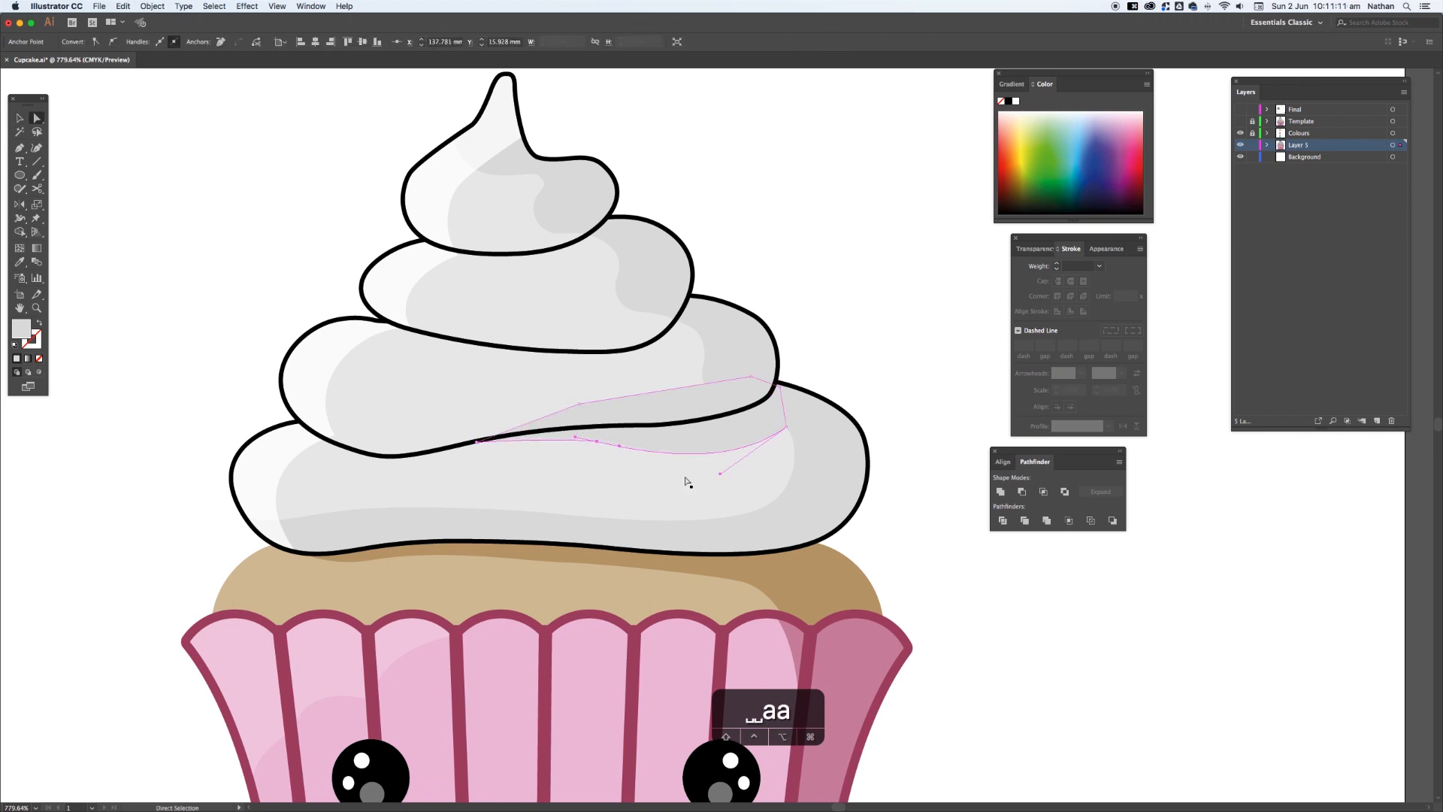
drag(722, 479, 712, 457)
click(846, 368)
- Restack the cast shadow so it sits behind the third tier's fill but above the bottom tier's fill
key(space)
drag(827, 367, 841, 391)
click(744, 431)
key(super+bracketleft)
key(super+bracketleft)
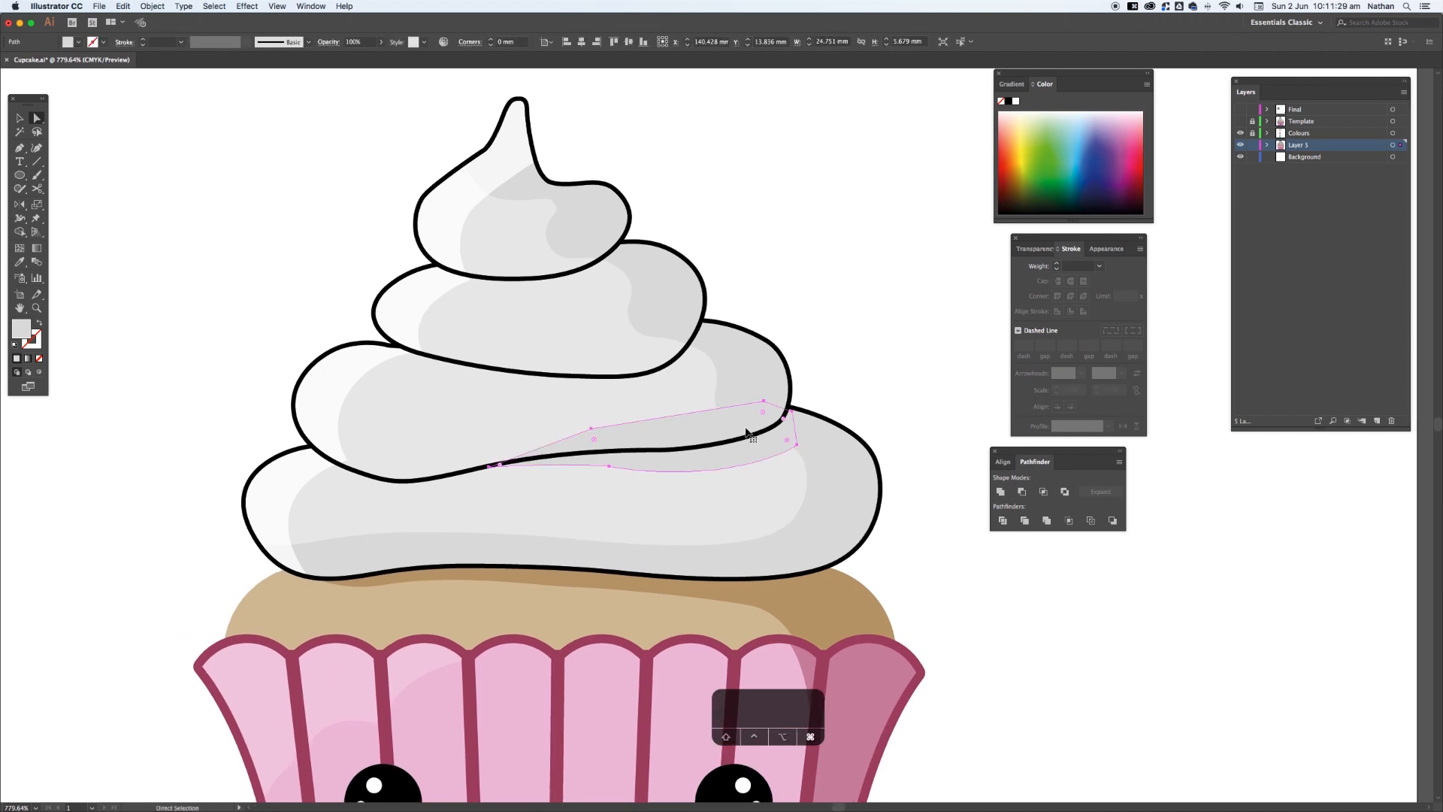
key(super+bracketleft)
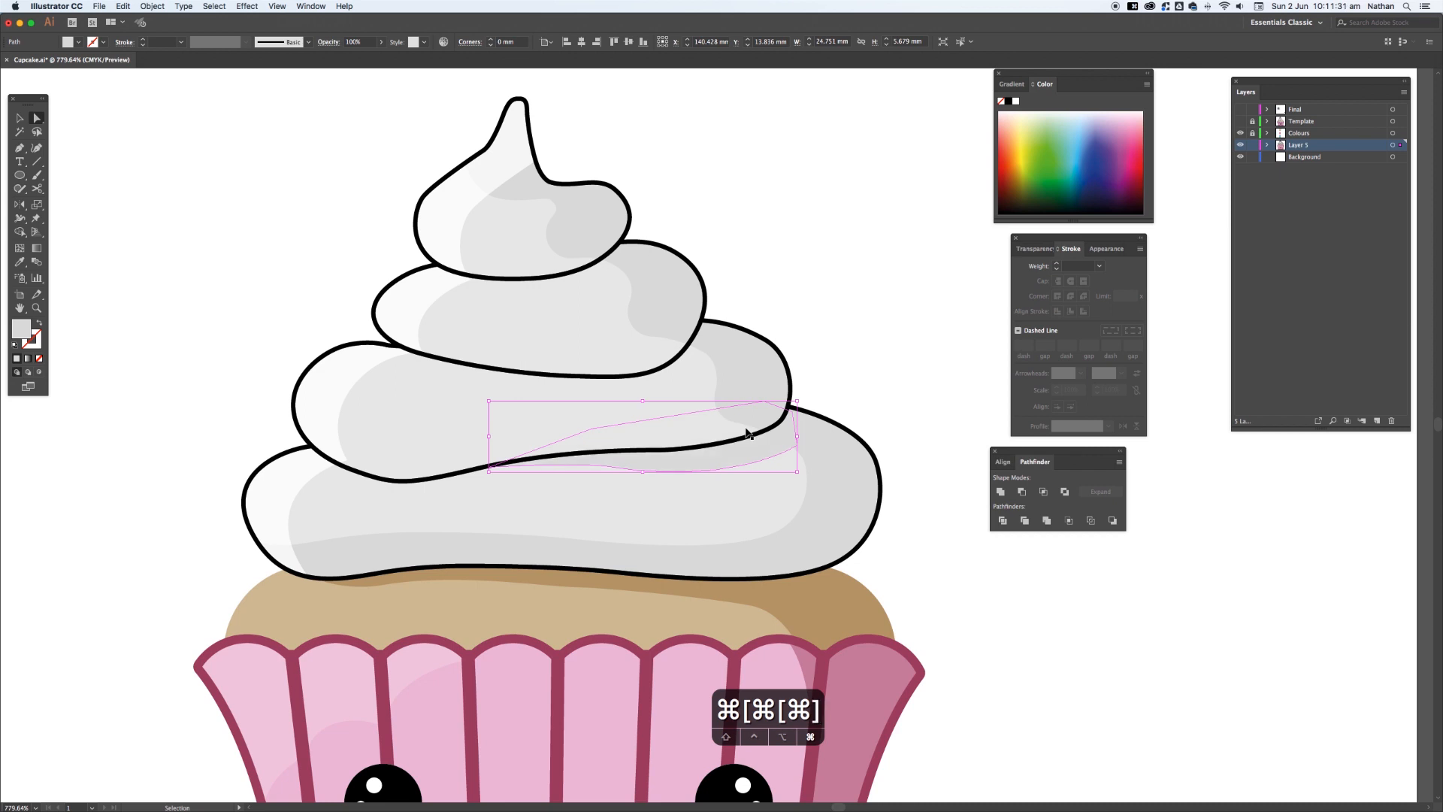
key(v)
click(817, 388)
- Draw a closed Pen shape for a shadow on the third frosting tier, overlapping the lower edge of the second tier
key(space)
drag(824, 351, 894, 451)
click(797, 470)
click(842, 419)
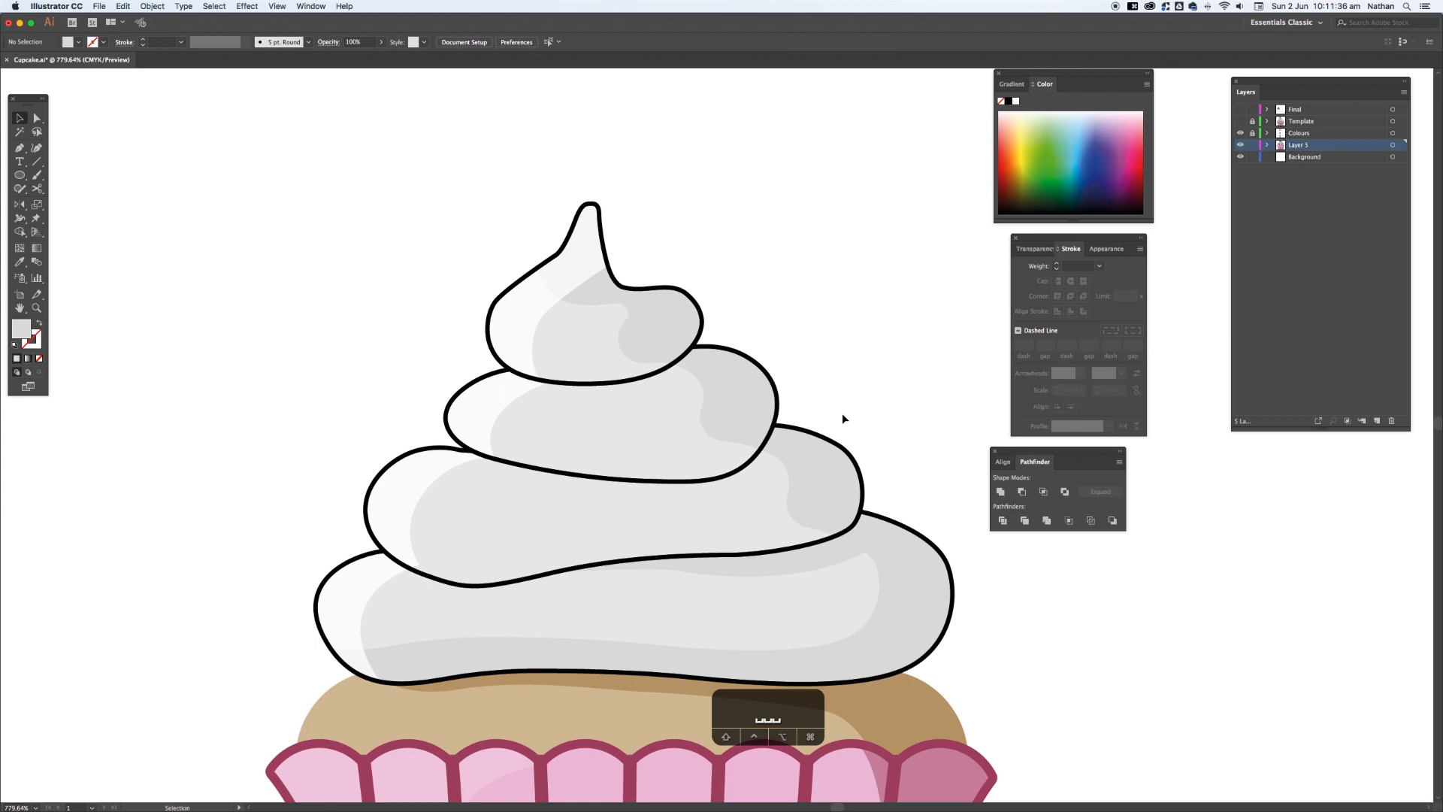
key(p)
click(787, 466)
drag(763, 470, 746, 487)
drag(635, 499, 544, 490)
click(487, 456)
click(726, 458)
click(757, 440)
click(782, 441)
click(787, 466)
- Send the third tier's cast shadow backward so it lies behind the second tier
key(super+bracketleft)
key(super+bracketleft)
key(super+bracketleft)
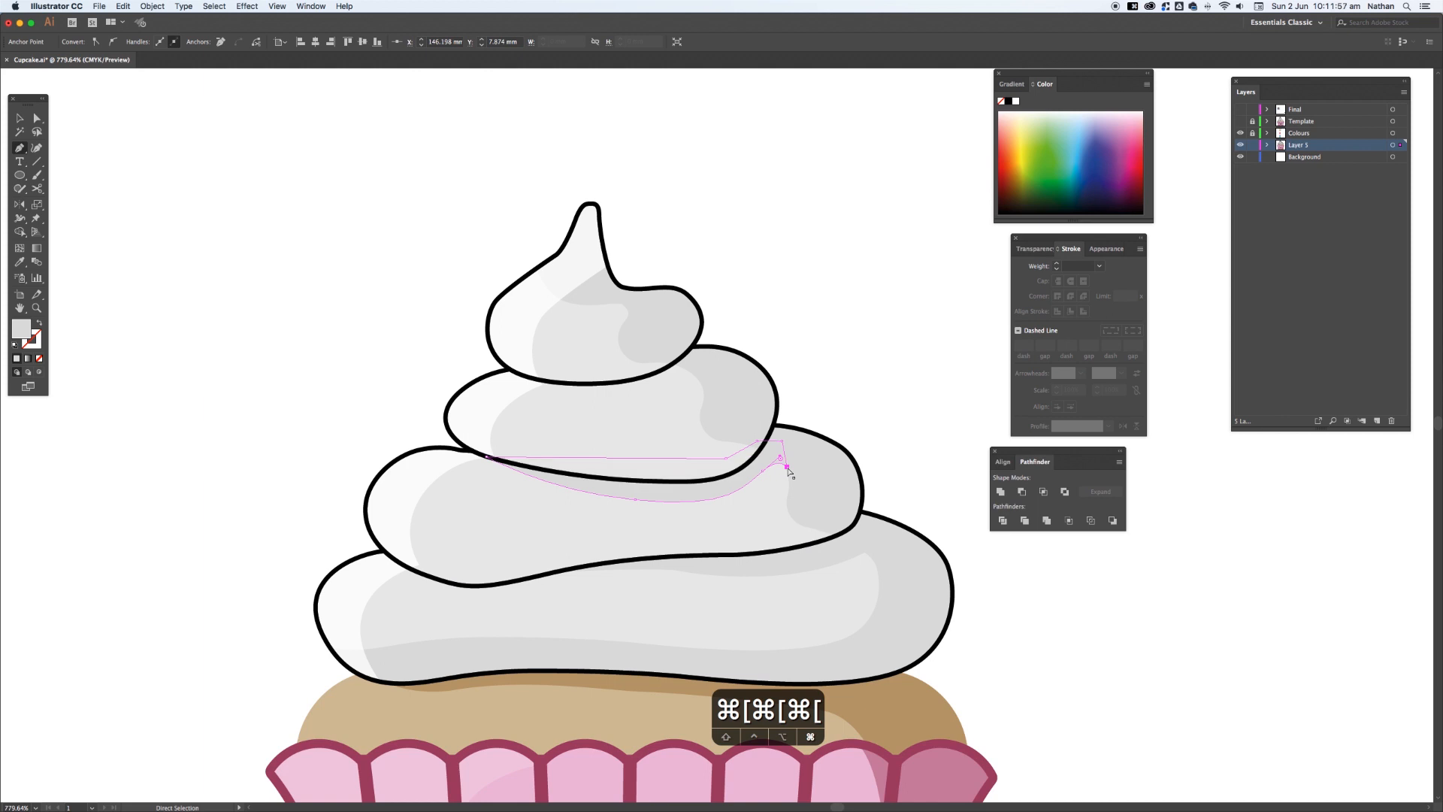
- Refine the lower curve of the third tier's cast shadow by adjusting its anchor point and handles
key(a)
click(638, 497)
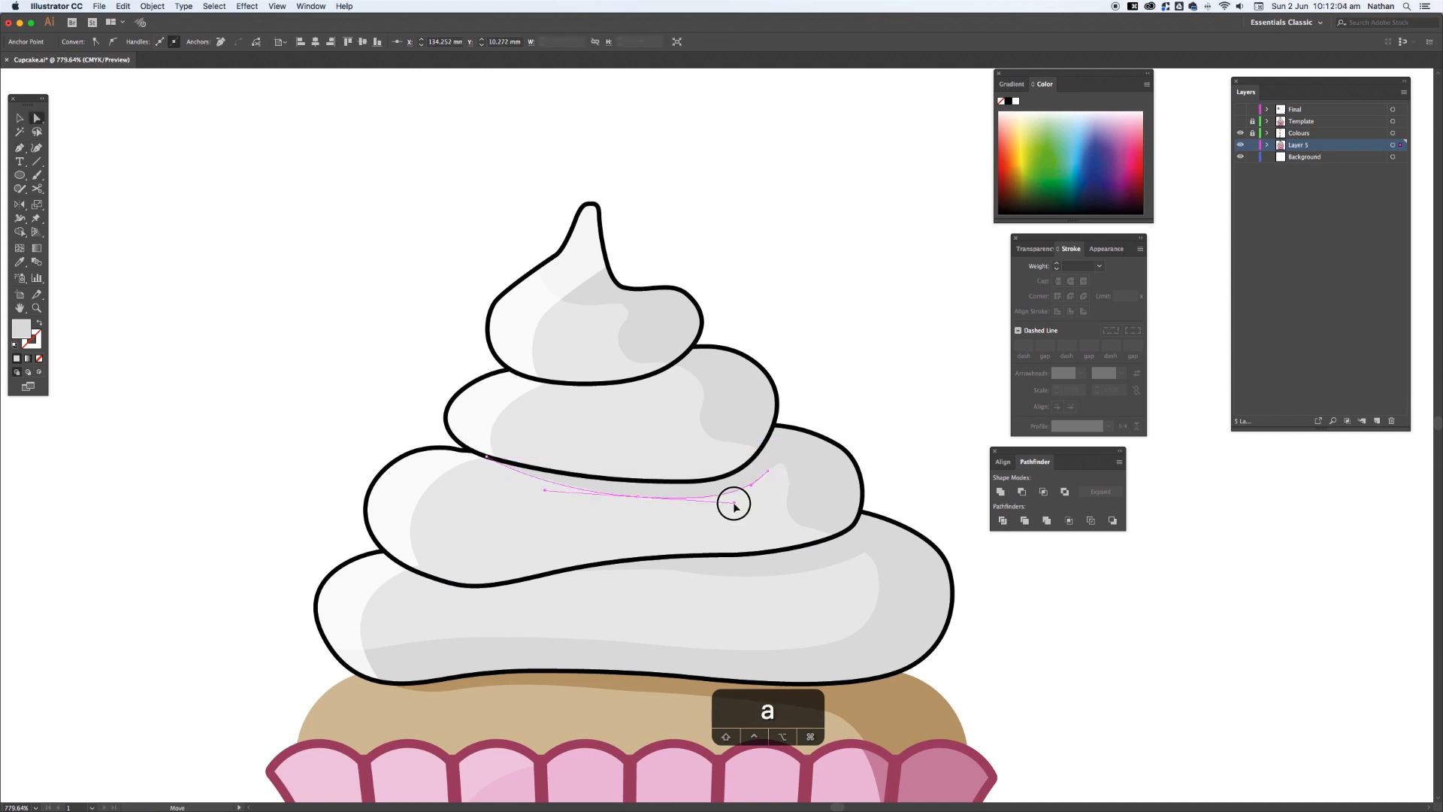
drag(638, 497, 643, 497)
key(space)
drag(899, 416, 892, 380)
key(a)
key(a)
drag(760, 436, 760, 440)
drag(634, 462, 734, 471)
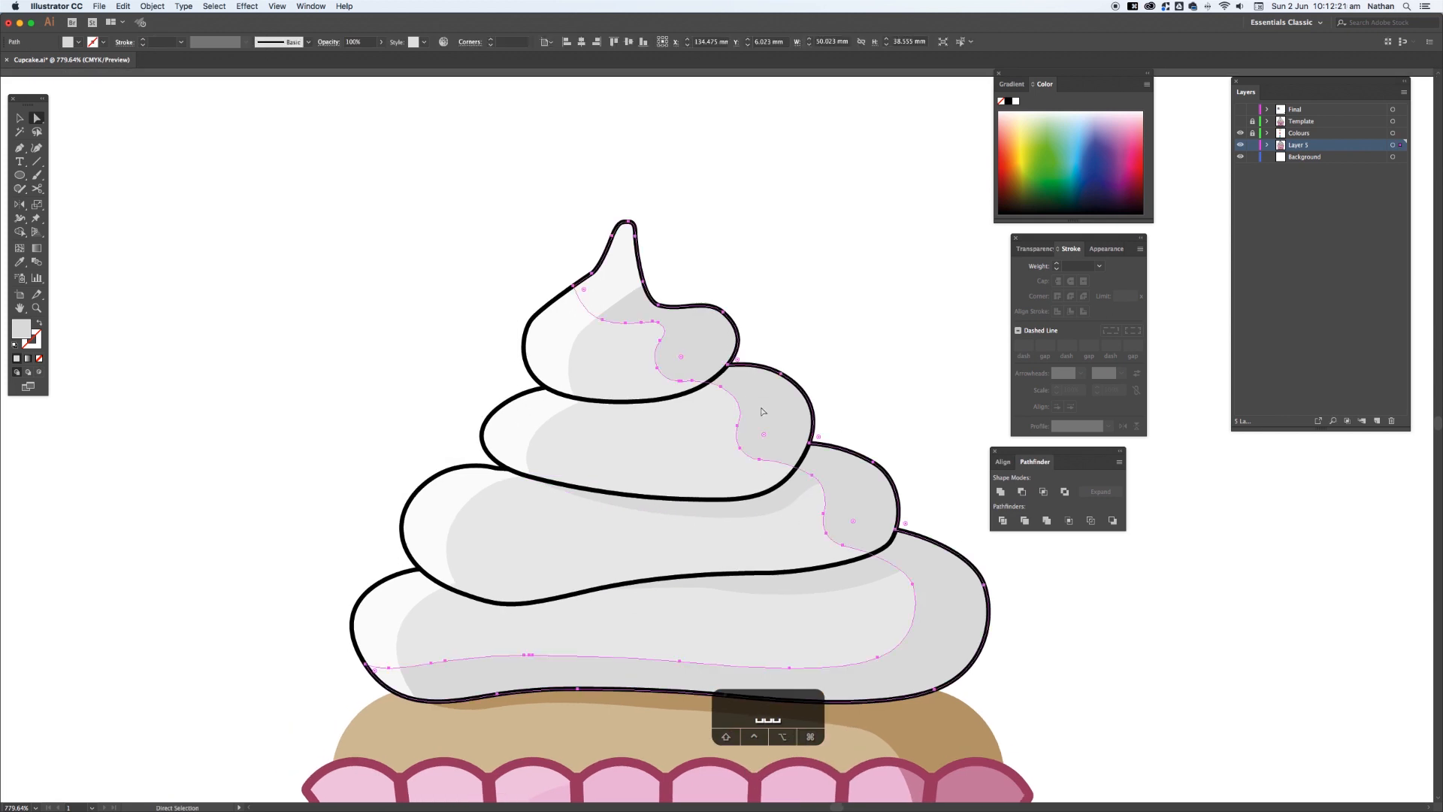
- Draw a closed Pen shape for a shadow on the second frosting tier and send it behind the top swirl
key(p)
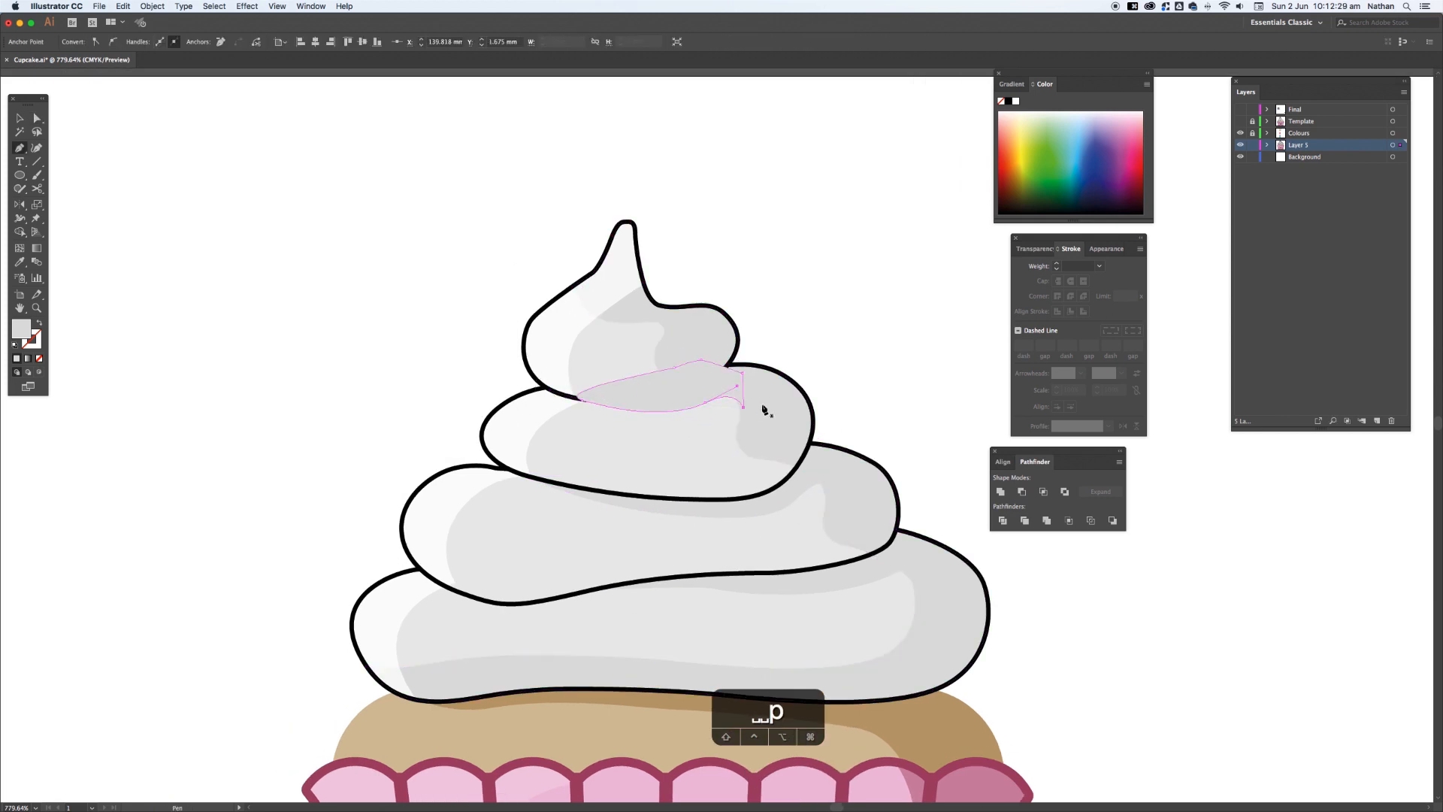
key(super+bracketleft)
key(super+bracketleft)
key(super+bracketleft)
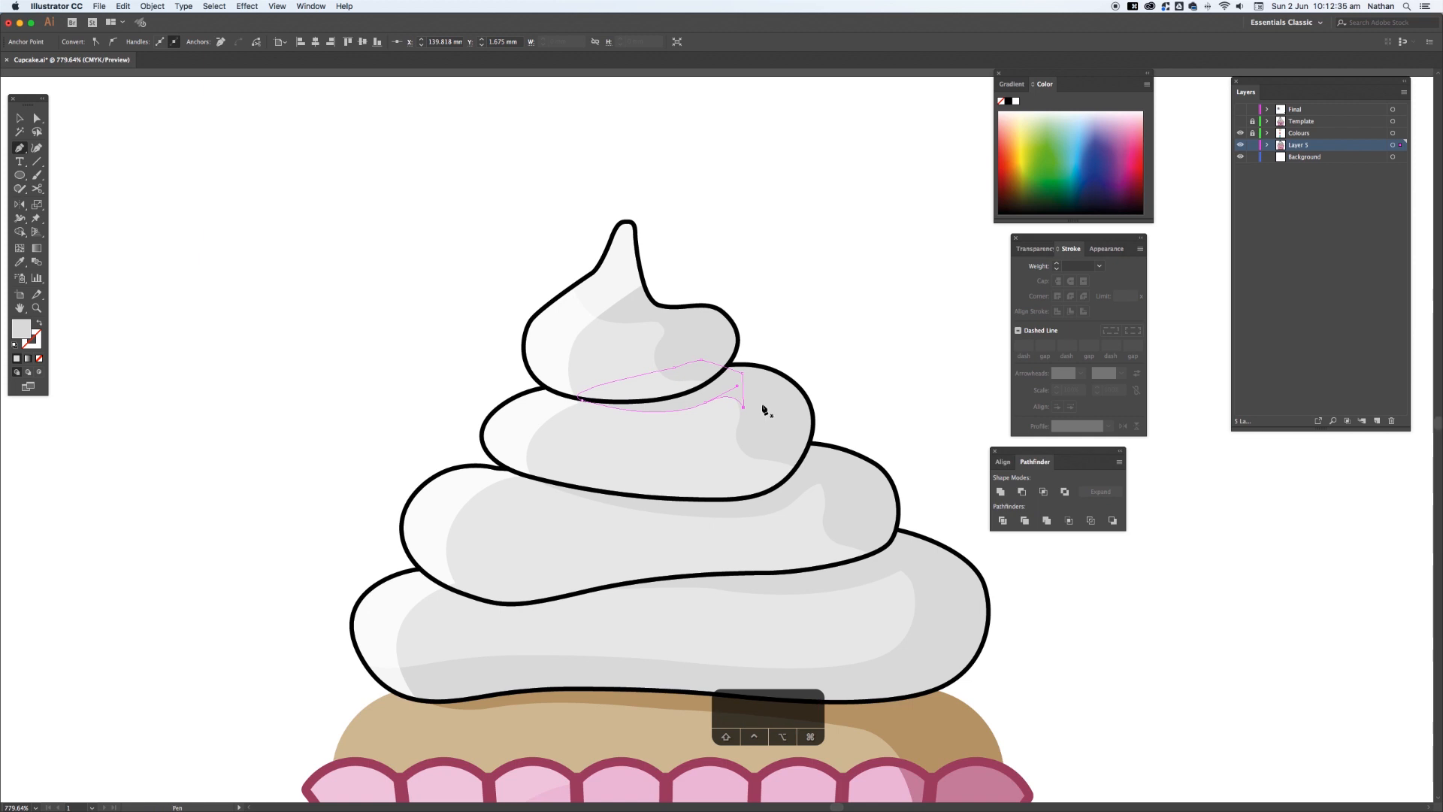
key(v)
click(820, 350)
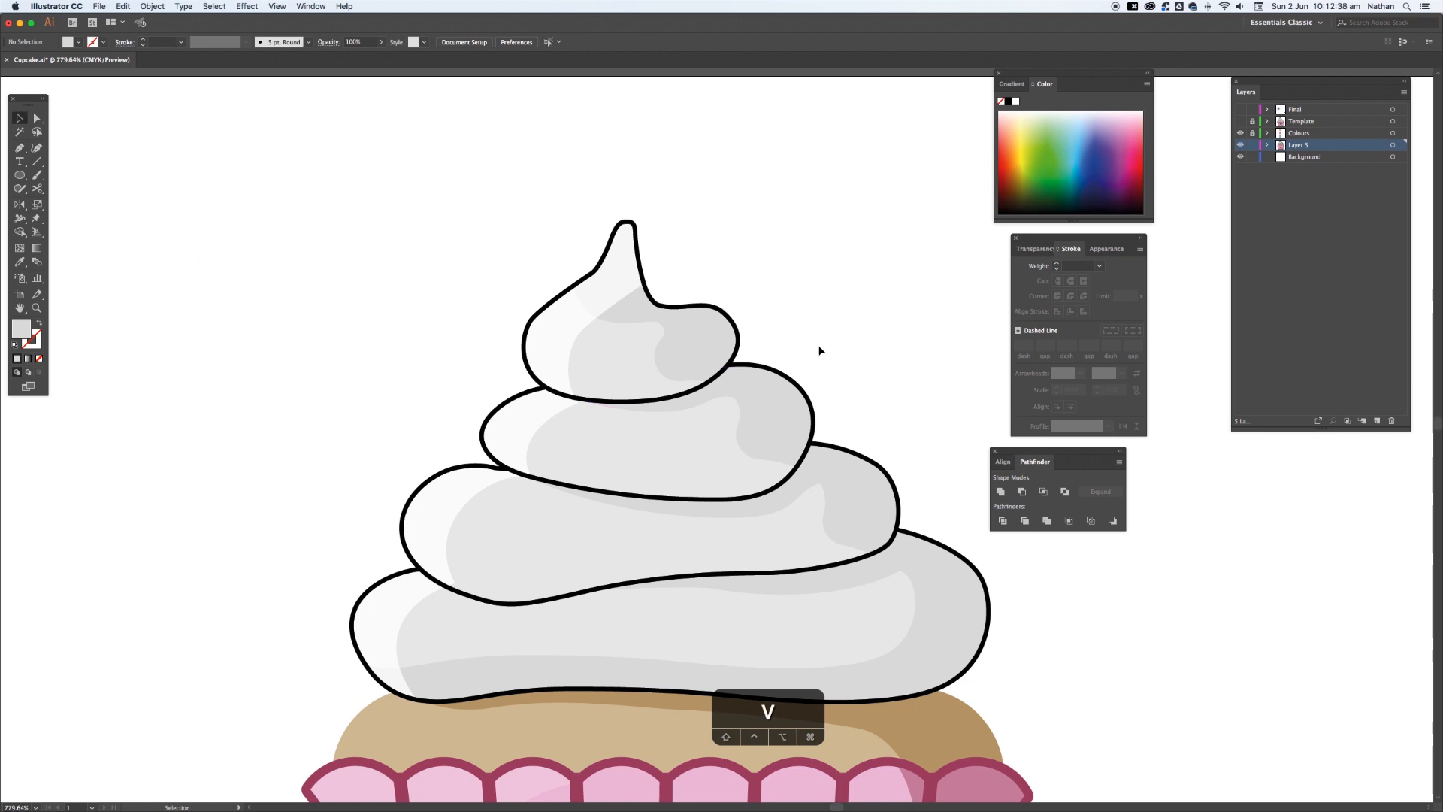
key(super+minus)
key(super+minus)
key(super+minus)
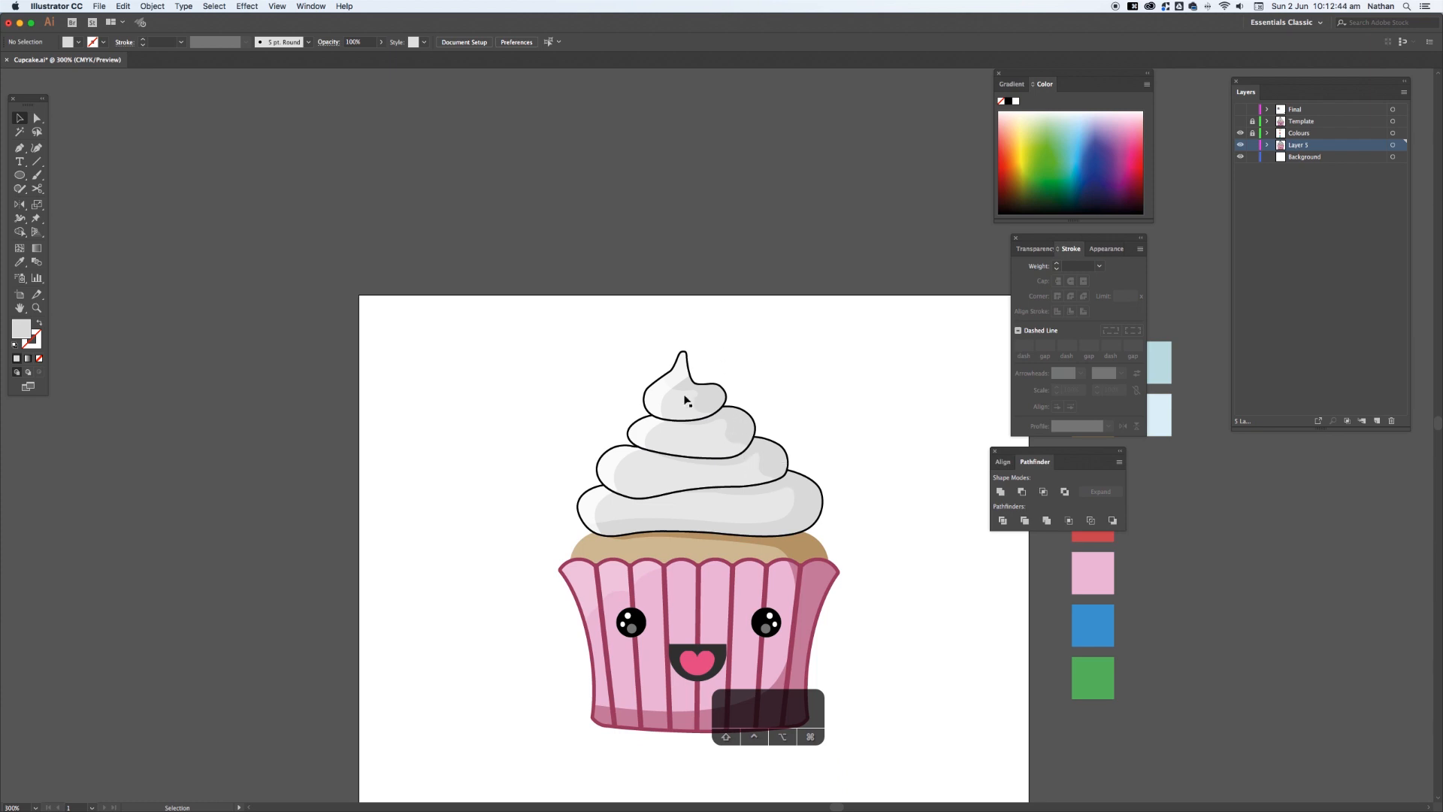
- Draw a small ellipse about 1.25 mm wide near the right end of the second frosting tier and fill it white
key(super+space)
drag(541, 325, 879, 620)
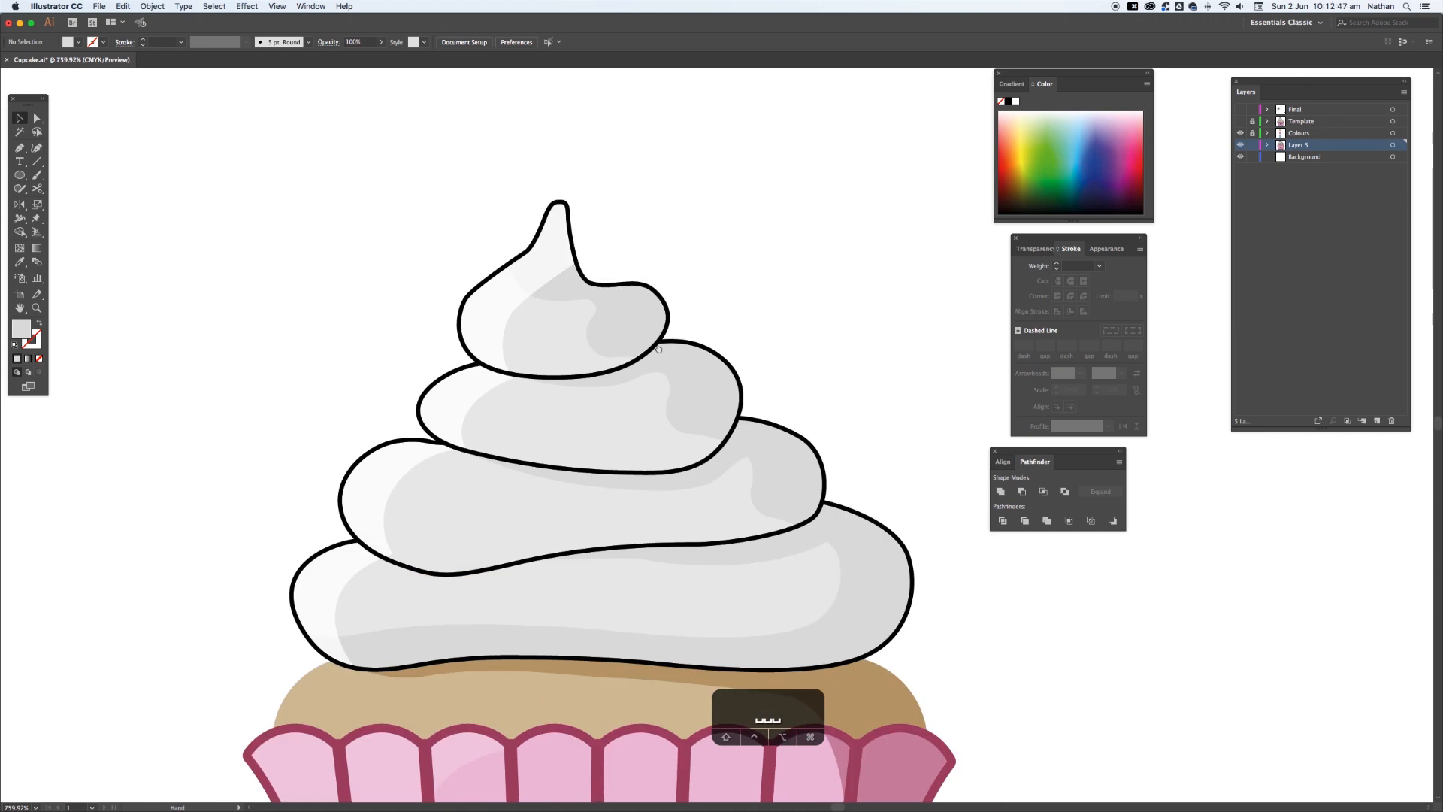
key(l)
drag(688, 384, 690, 381)
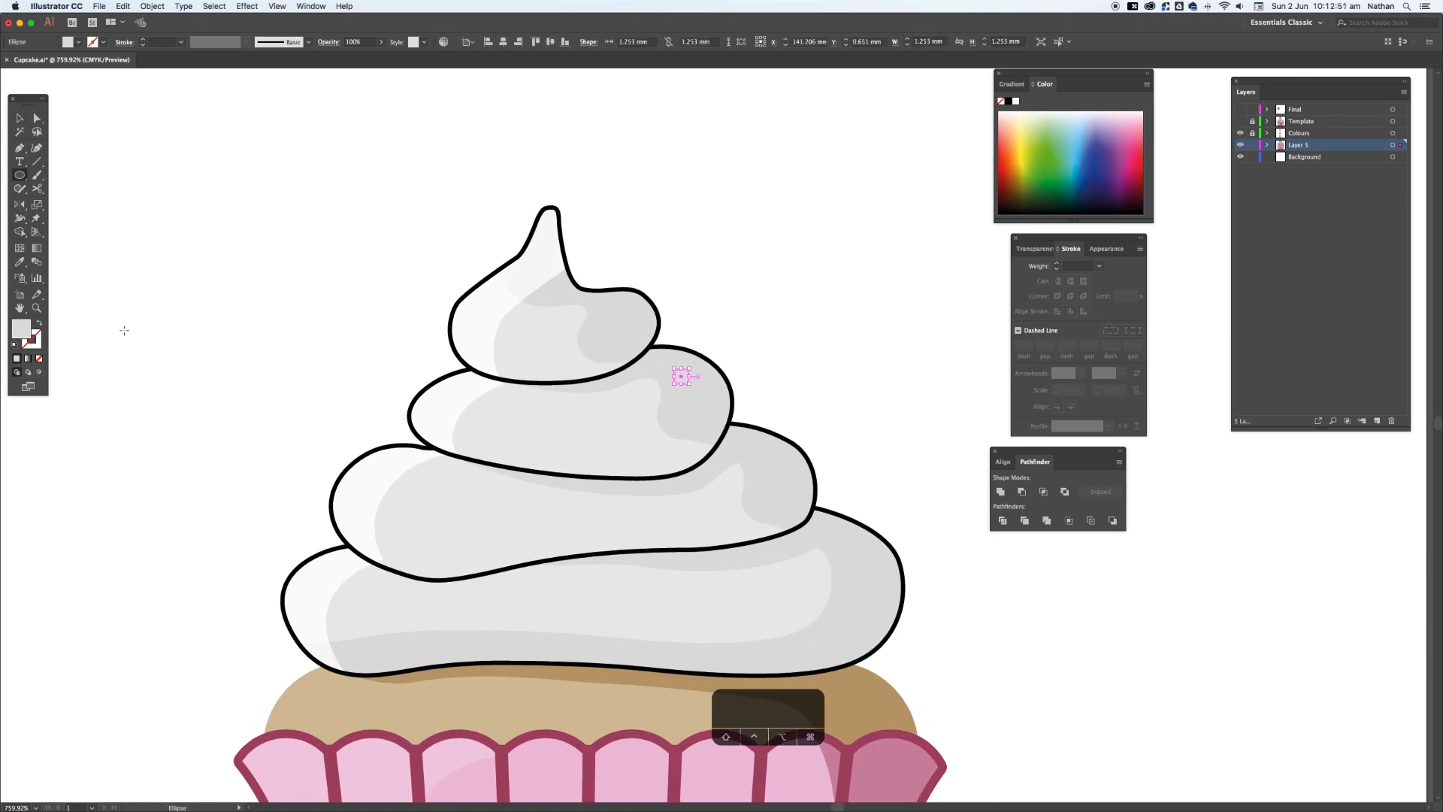
double_click(19, 328)
drag(581, 369, 526, 309)
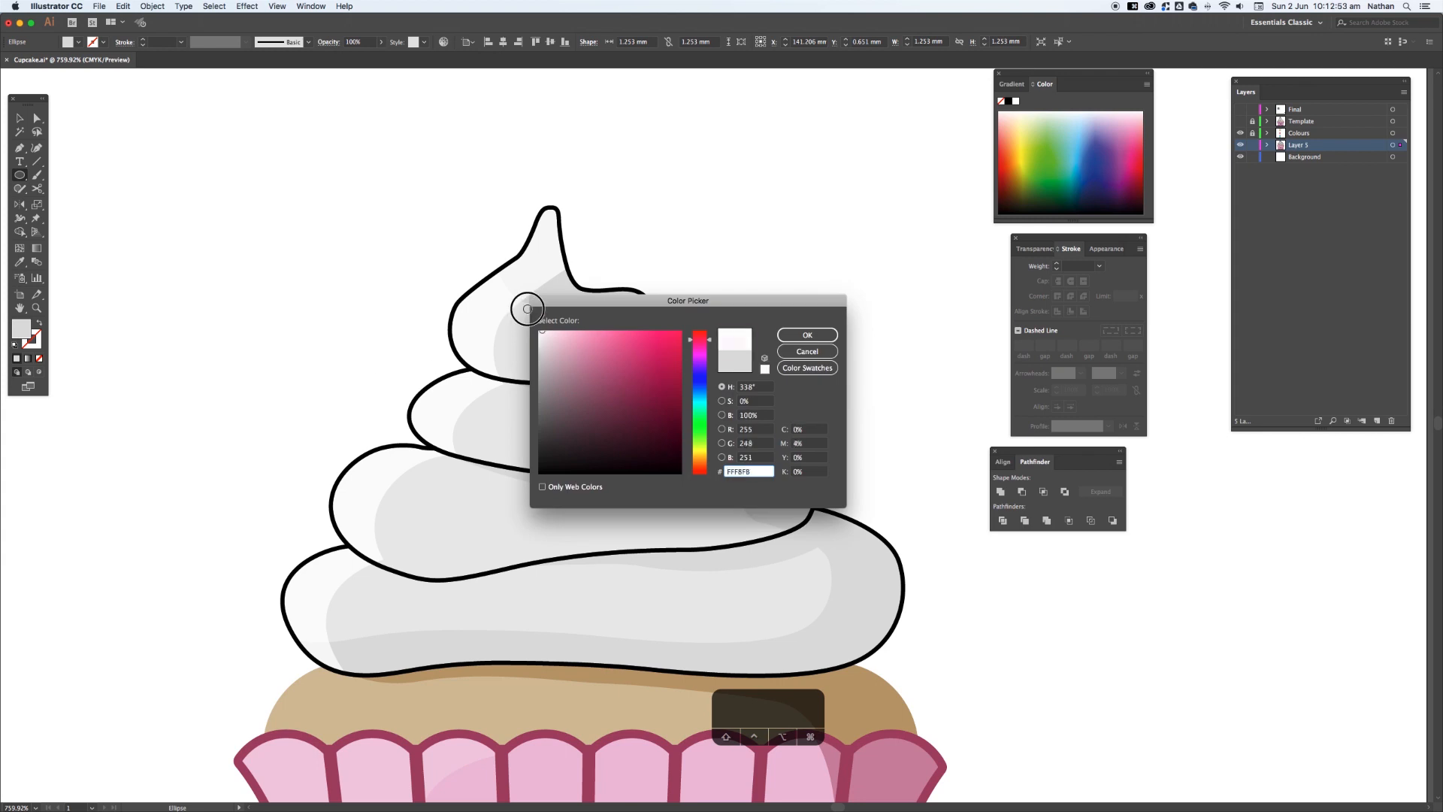
click(806, 338)
- Flatten the white highlight to about 0.94 mm high and place a copy near the right end of the third tier
key(v)
click(805, 365)
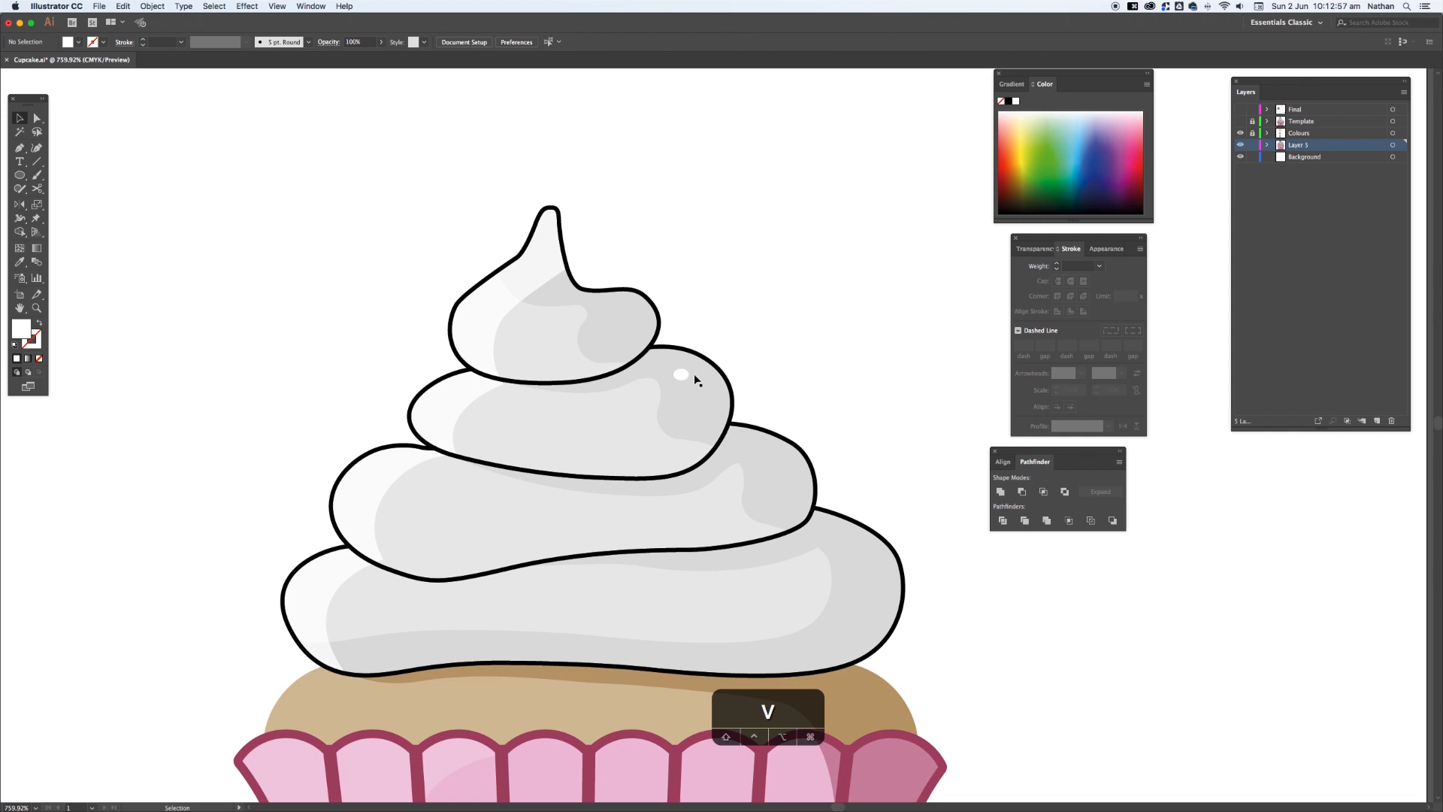
drag(684, 380, 772, 456)
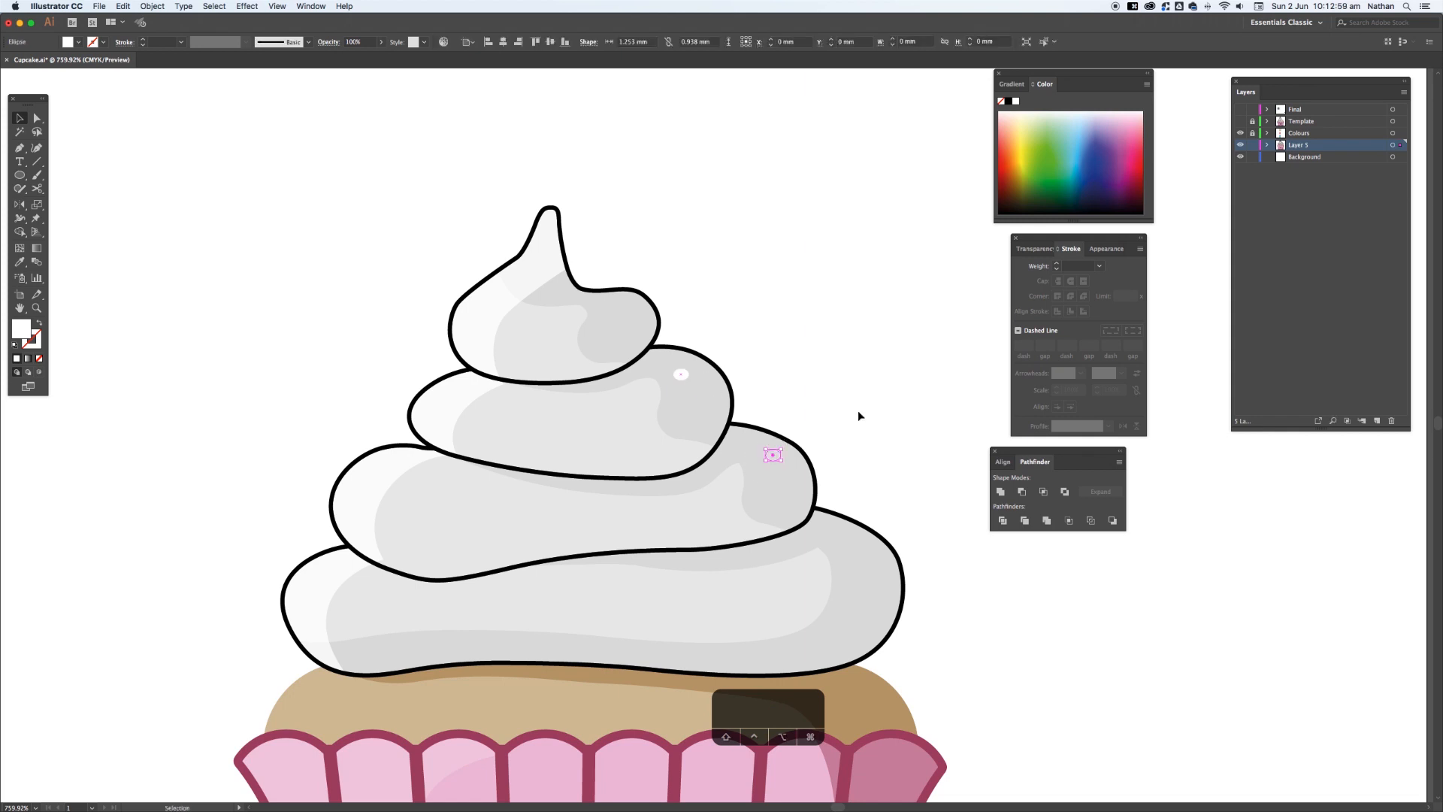
click(854, 413)
- Draw a thin horizontal rectangle about 3.29 by 0.35 mm on the empty canvas beside the frosting
drag(802, 341, 815, 351)
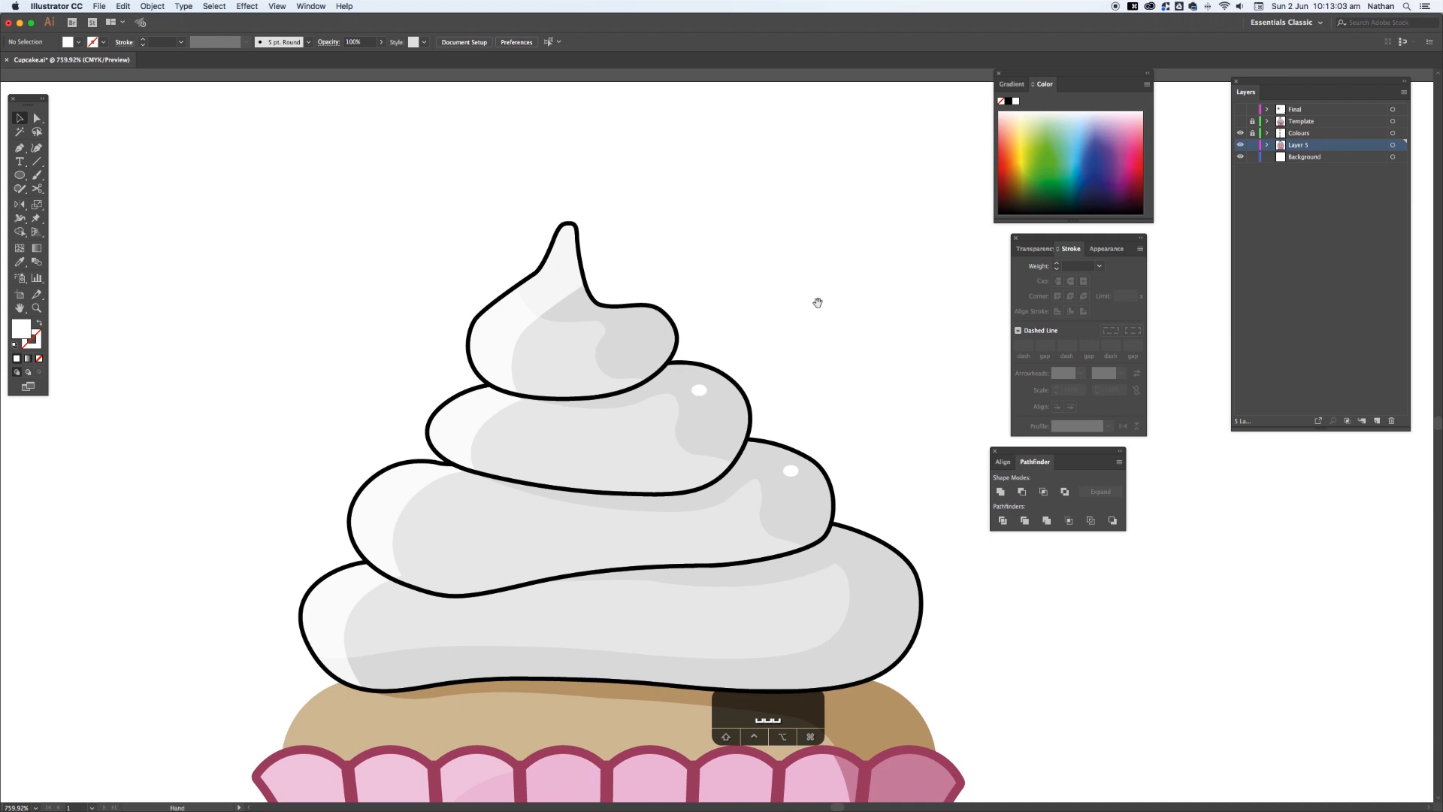
drag(818, 302, 672, 284)
key(super+minus)
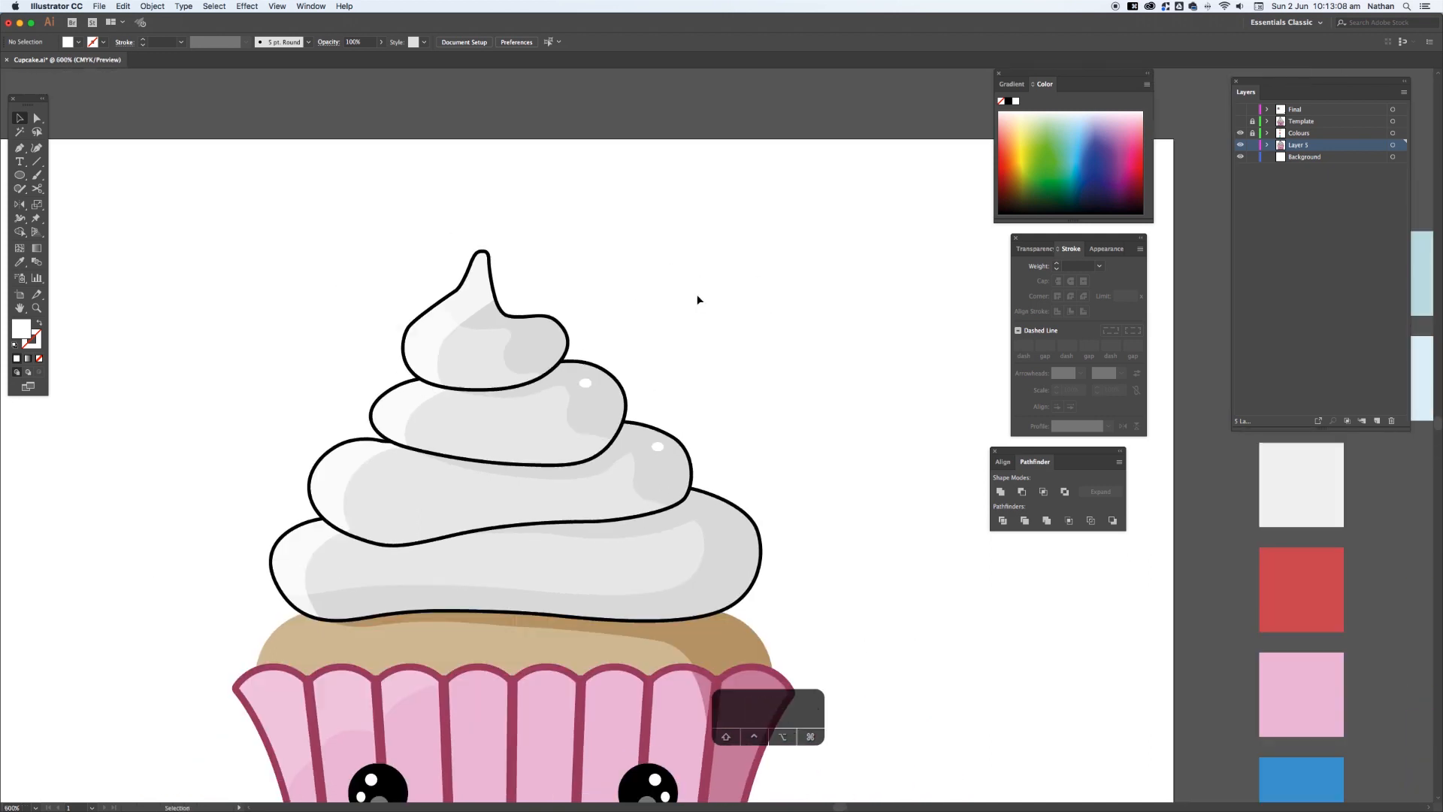
drag(725, 386, 650, 244)
drag(20, 175, 76, 176)
drag(622, 241, 653, 244)
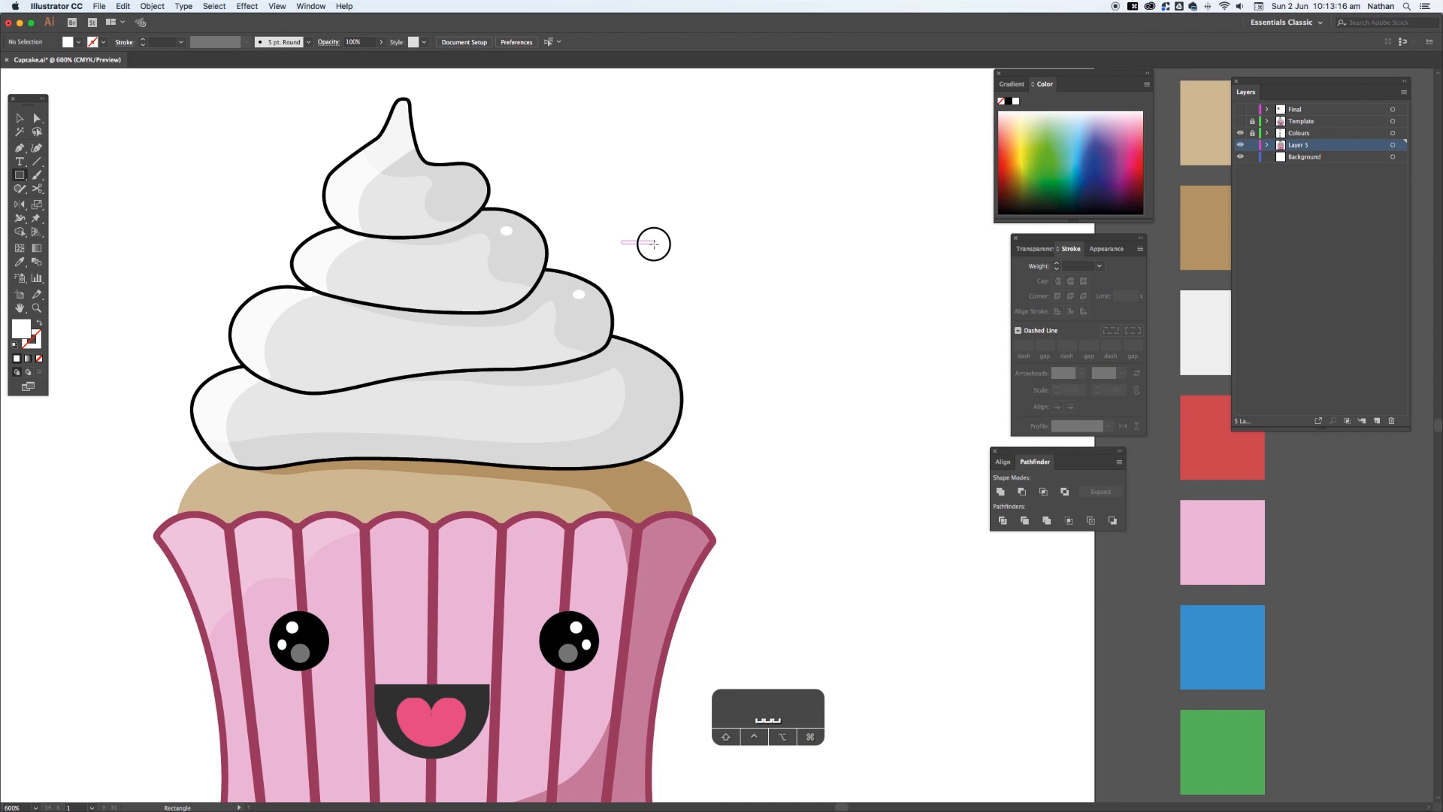
drag(654, 243, 655, 243)
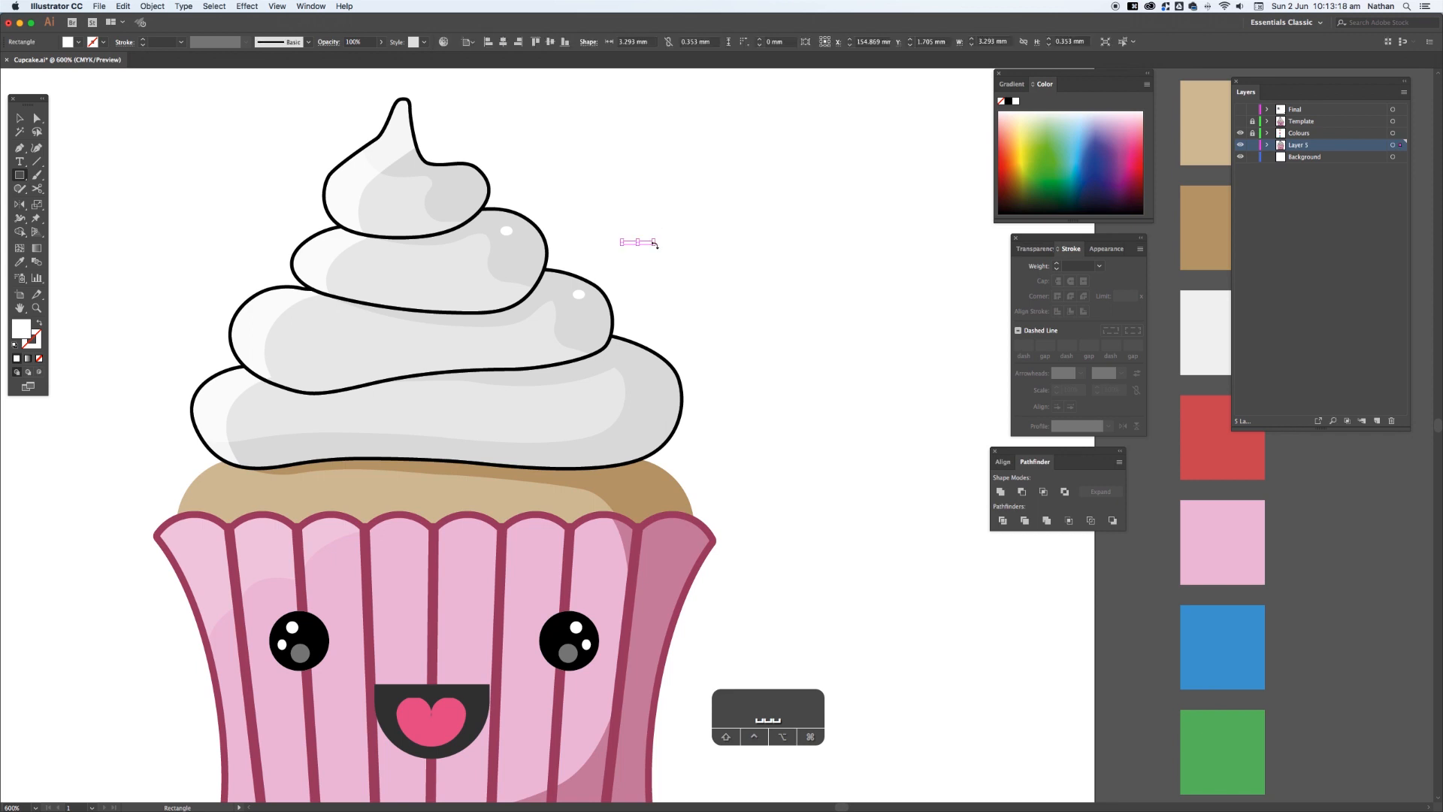
- Fill the thin rectangle with the colour of the red swatch
key(i)
click(1221, 425)
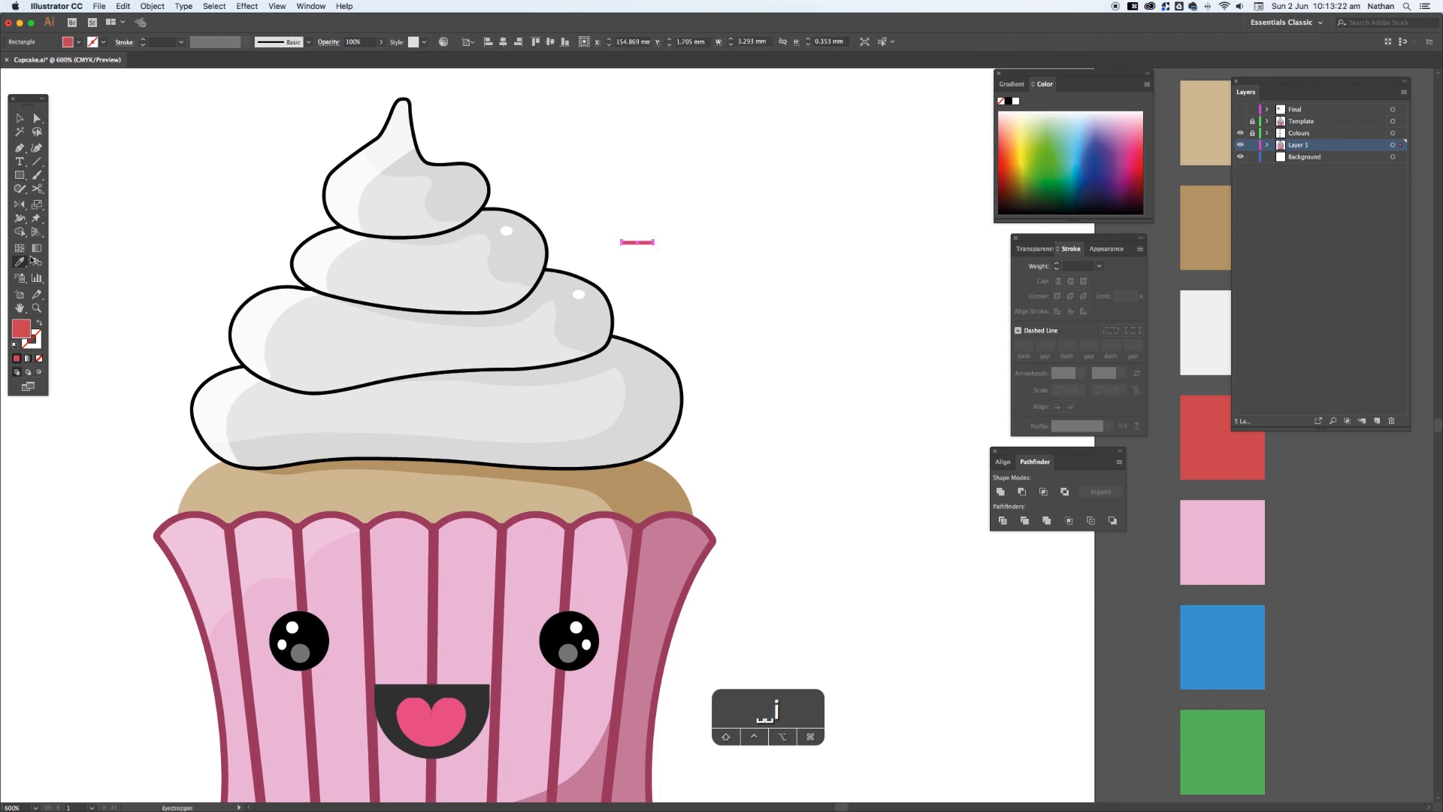
double_click(21, 329)
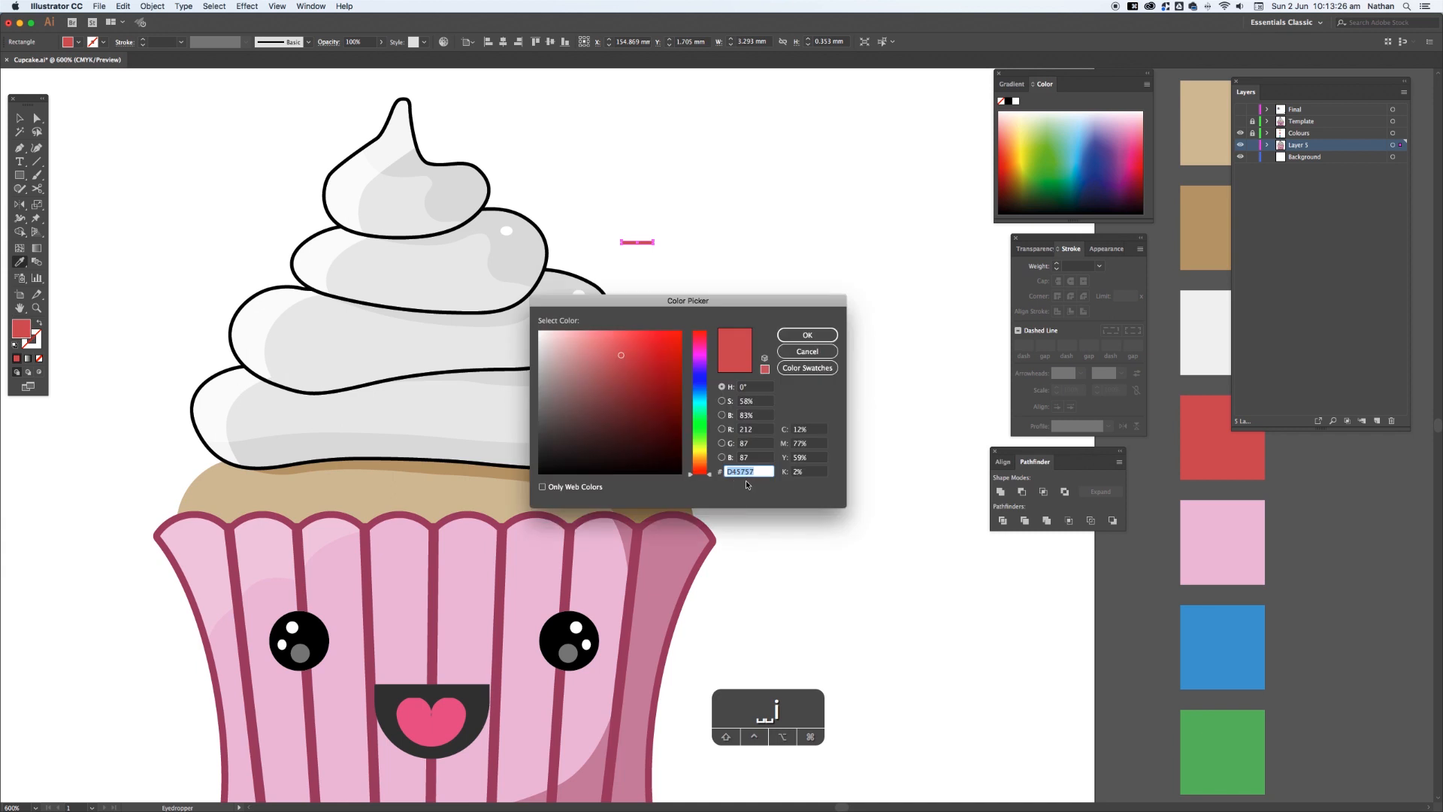
click(807, 335)
- Round the red rectangle's corners fully to make a pill-shaped sprinkle
drag(583, 201, 701, 292)
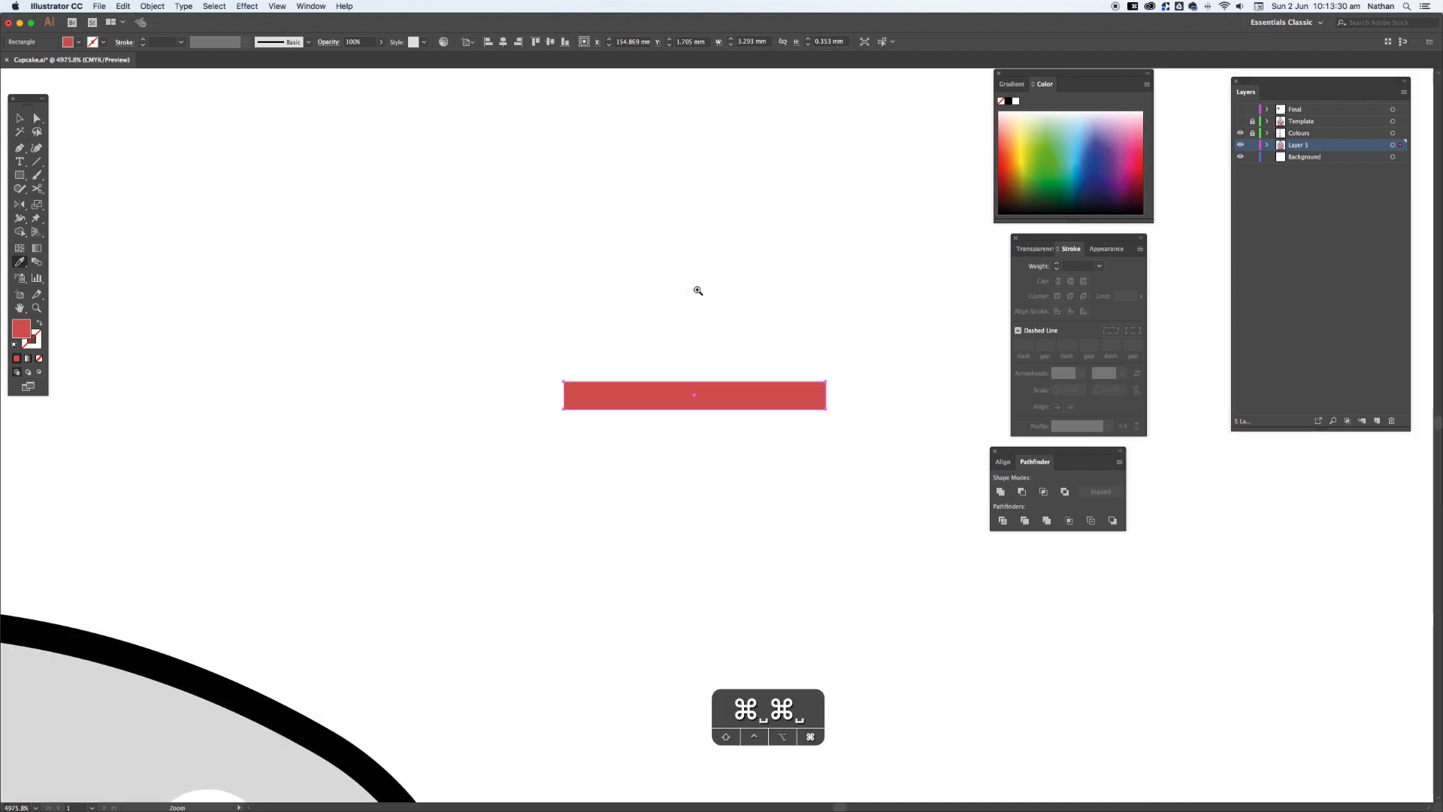
key(v)
drag(573, 391, 646, 408)
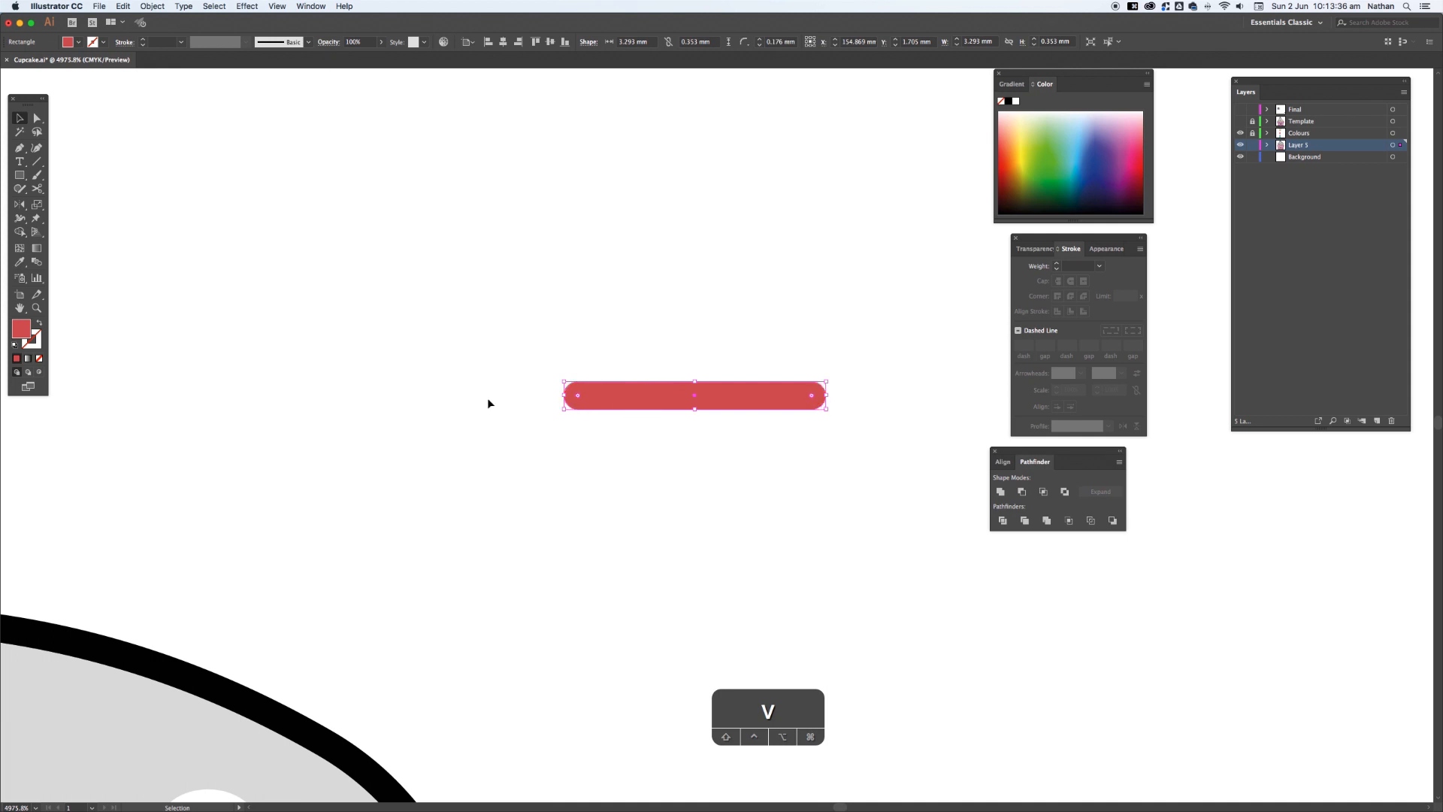
- Give the sprinkle a near-black stroke aligned to the outside of its path
double_click(32, 339)
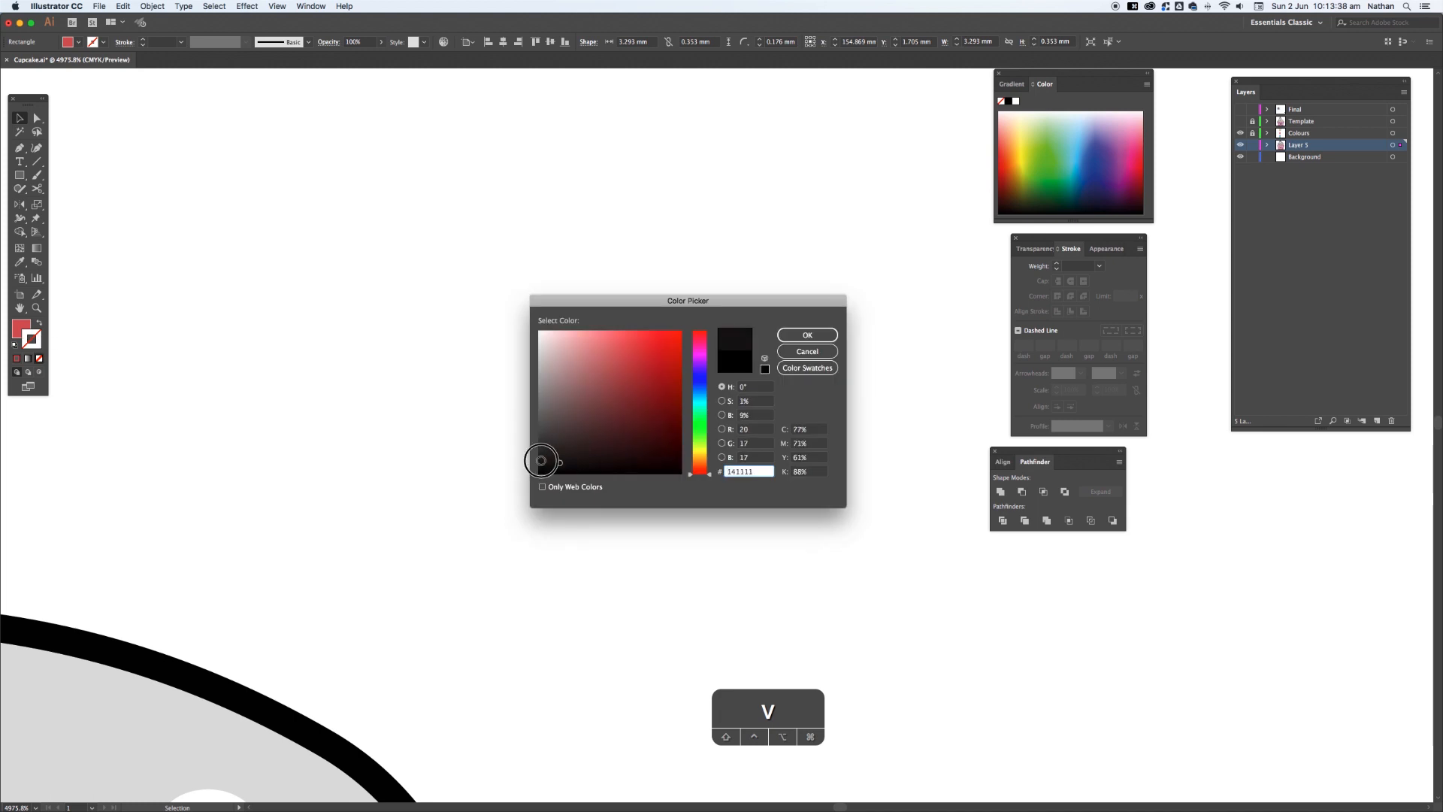
click(810, 338)
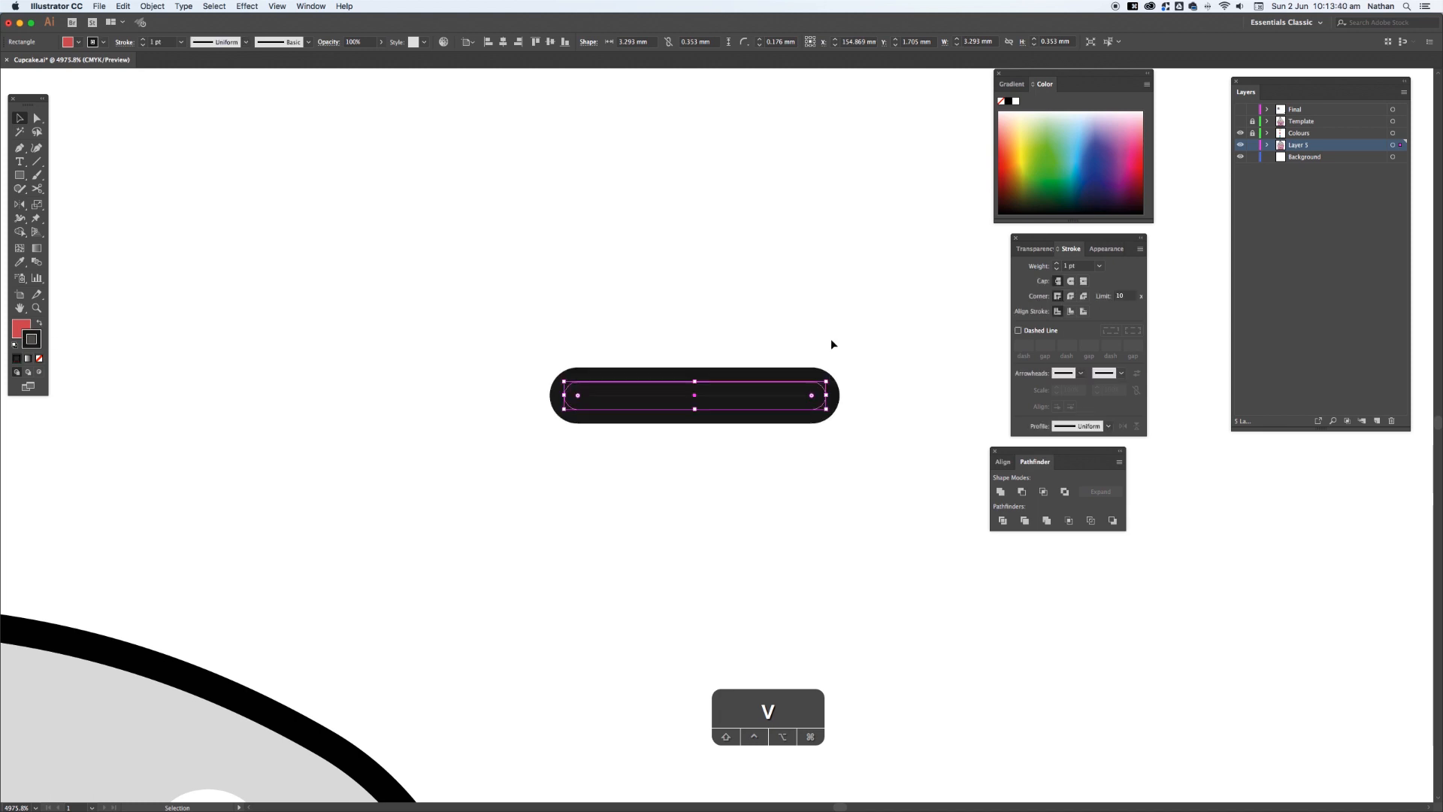
click(1084, 312)
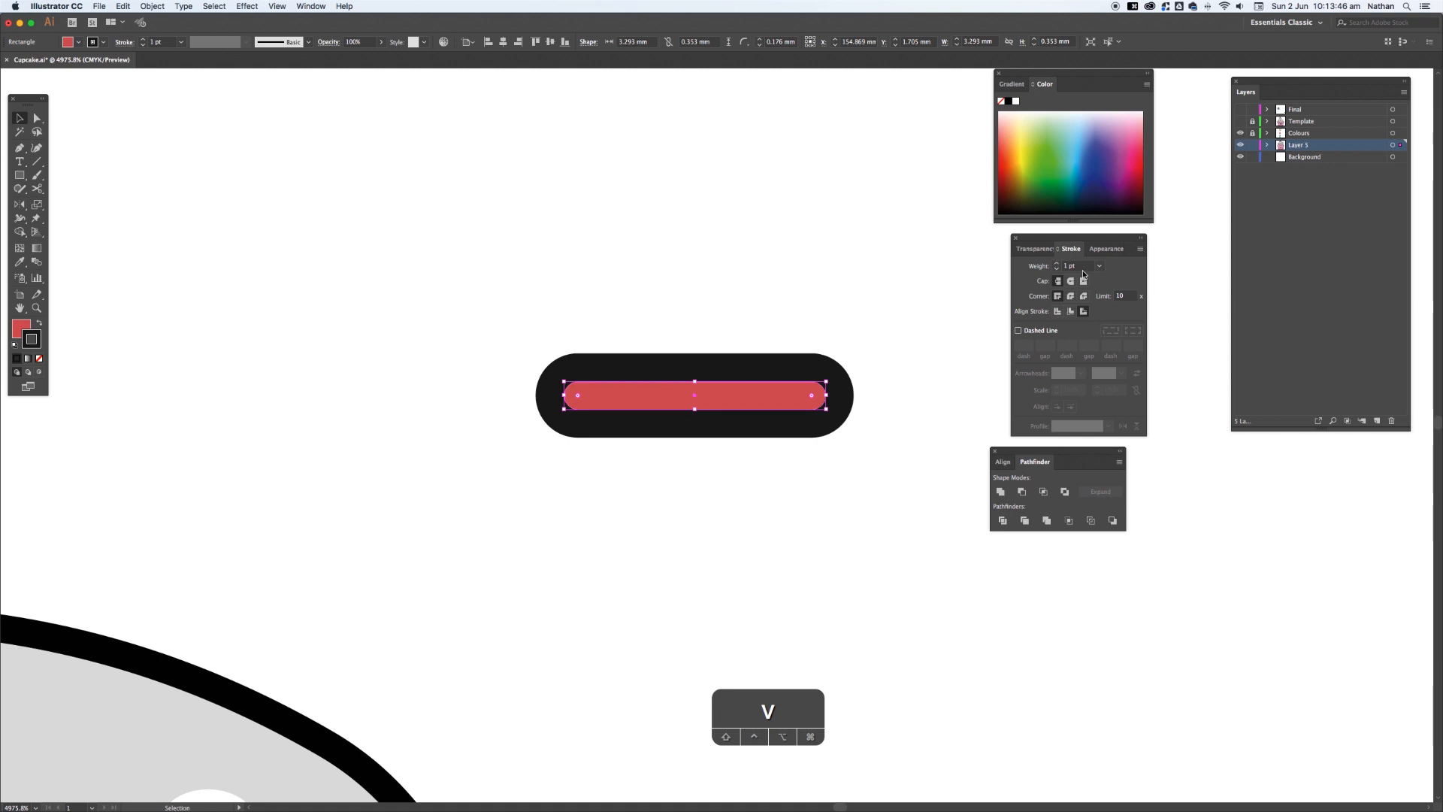
click(870, 278)
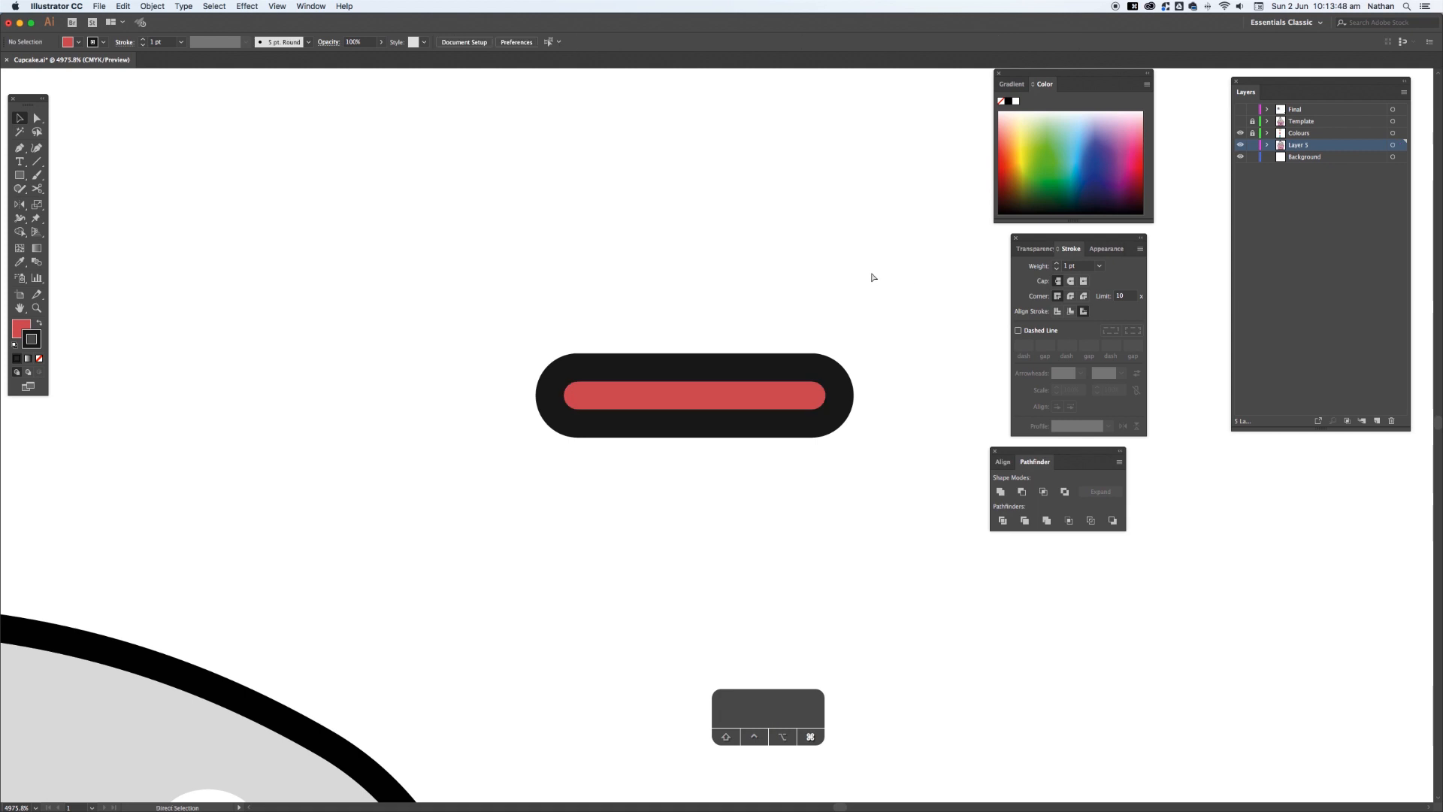
- Move the red sprinkle onto the left part of the second frosting tier and tilt it diagonally
key(super+minus)
key(super+minus)
key(super+minus)
key(super+minus)
key(super+minus)
key(super+minus)
key(super+minus)
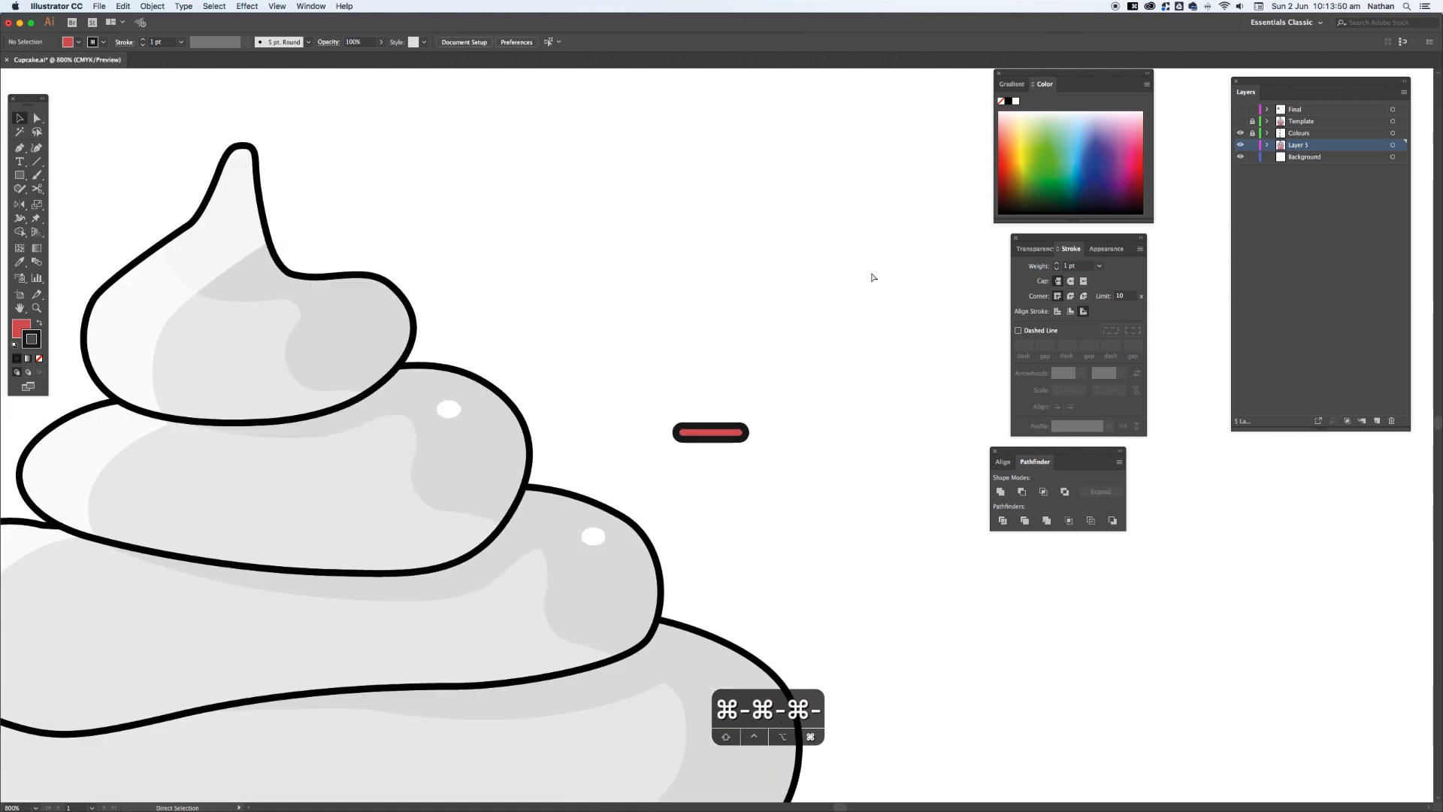
drag(735, 435, 471, 468)
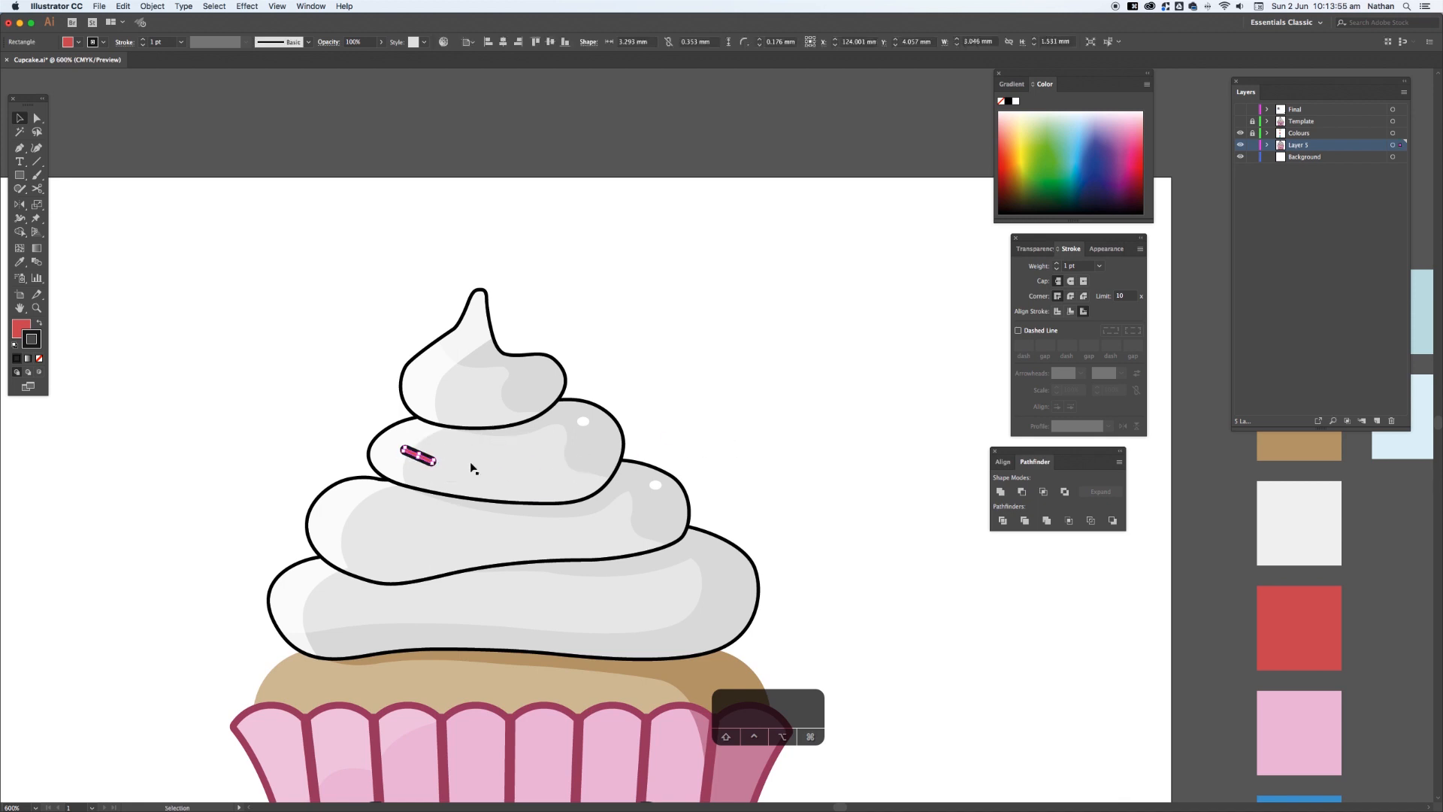
- Set the sprinkle's stroke weight to 0.75 pt
click(1100, 266)
click(1103, 301)
click(774, 353)
- Copy the red sprinkle five times at varied angles: one on the top swirl, two on the third tier and two on the bottom tier
key(space)
drag(767, 361, 774, 316)
drag(436, 419, 636, 497)
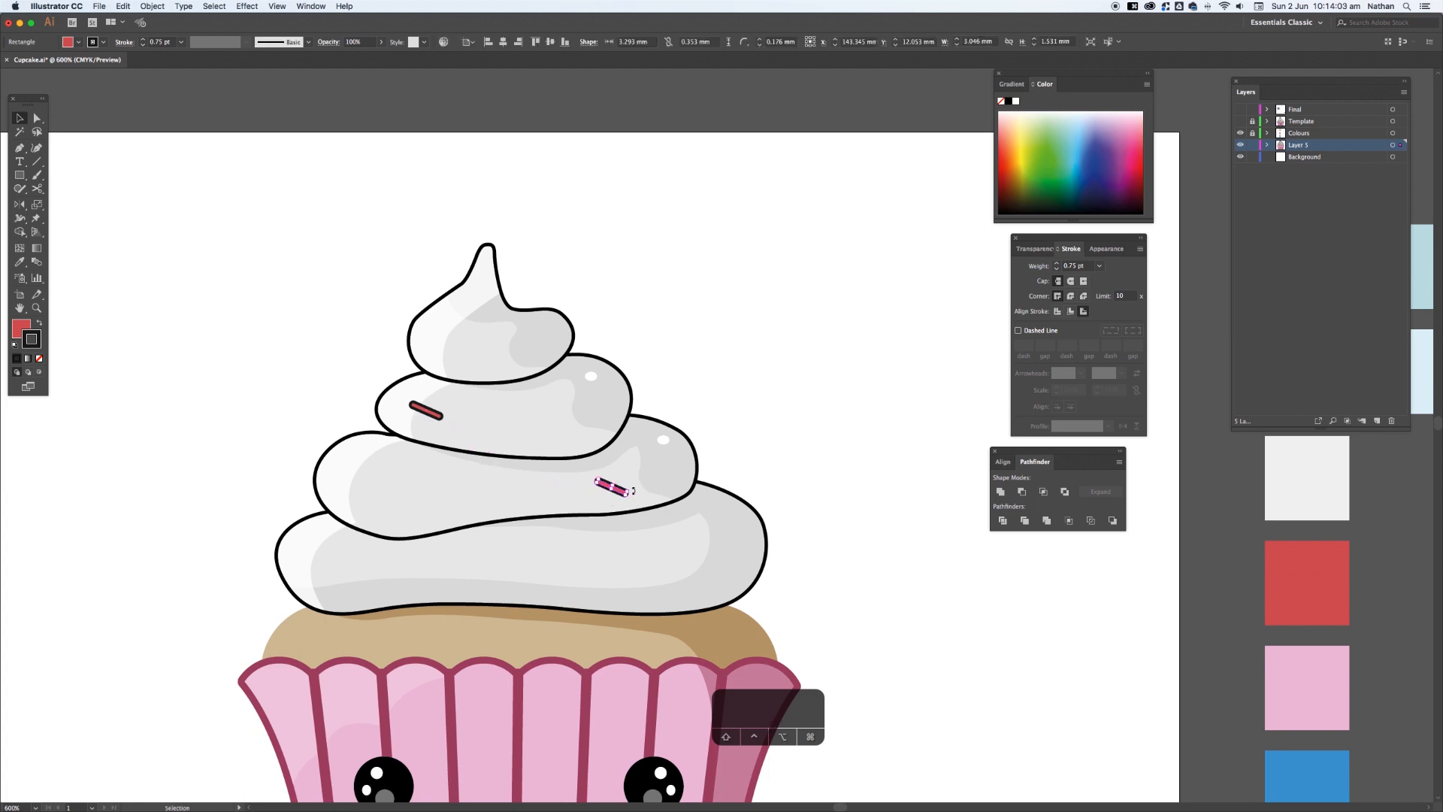
click(767, 474)
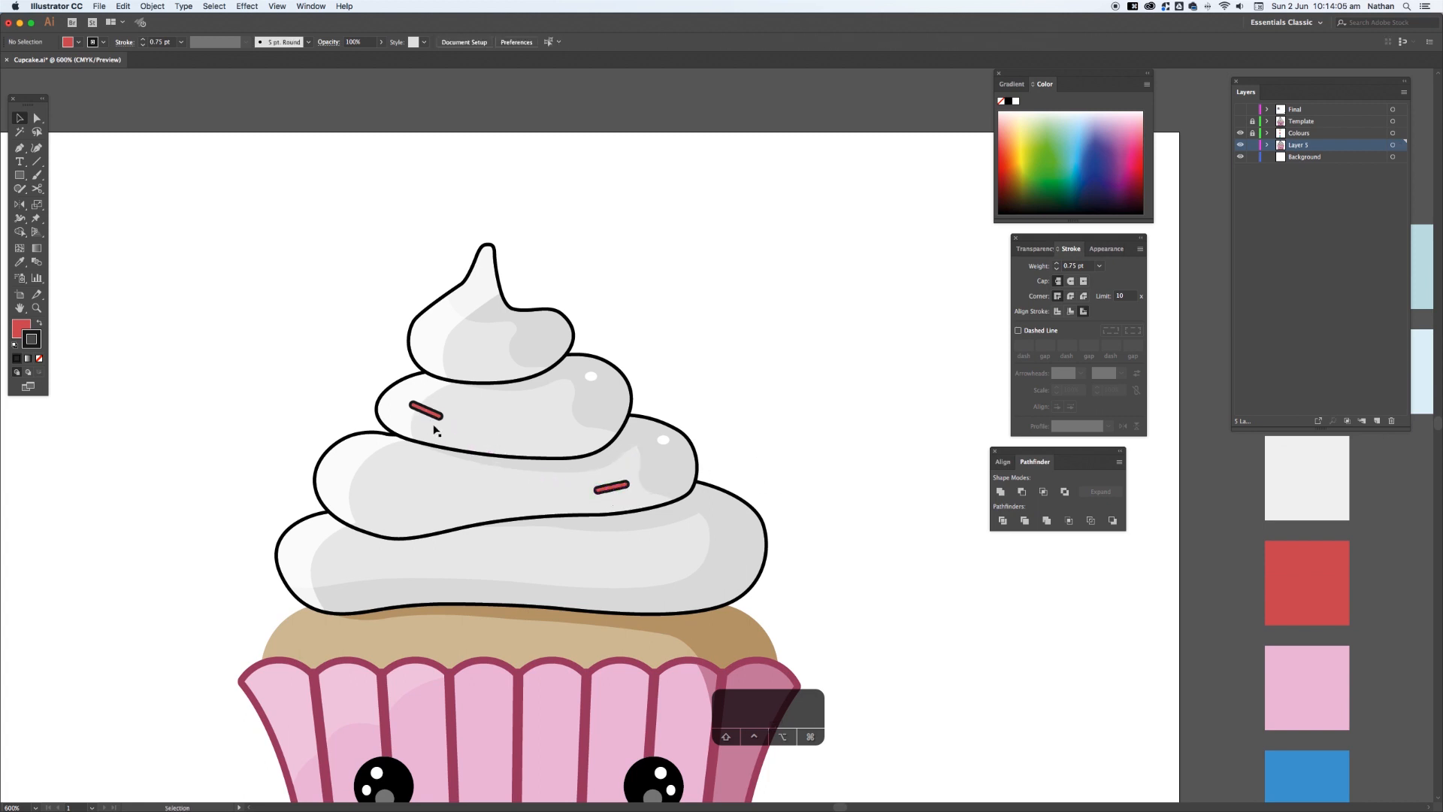
drag(436, 419, 502, 330)
drag(615, 488, 697, 570)
click(711, 586)
drag(384, 499, 397, 565)
click(245, 460)
- Copy a red sprinkle onto the right part of the second tier and change its fill to blue 49ABFC
drag(616, 485, 556, 426)
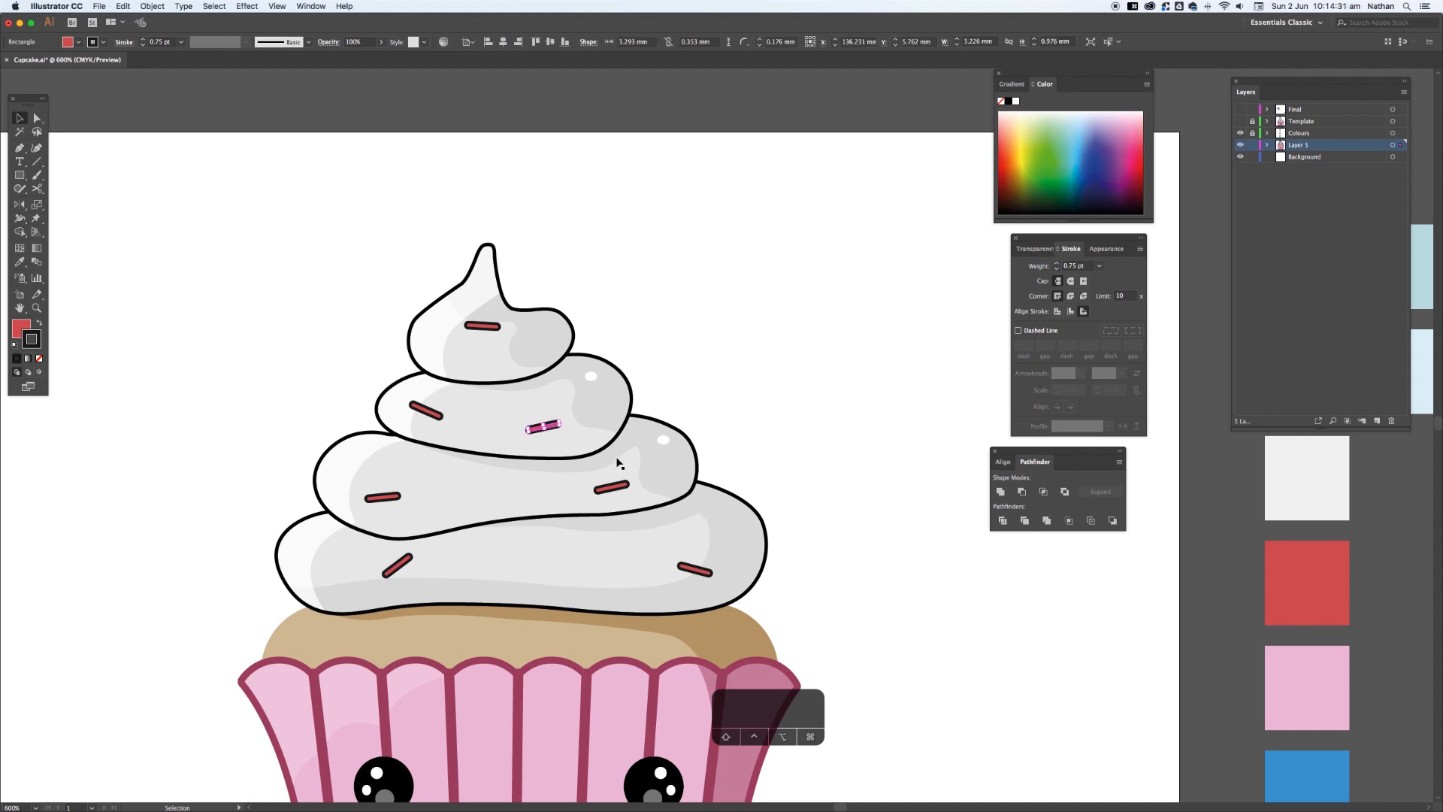
double_click(14, 328)
drag(697, 396, 699, 386)
click(632, 336)
click(661, 343)
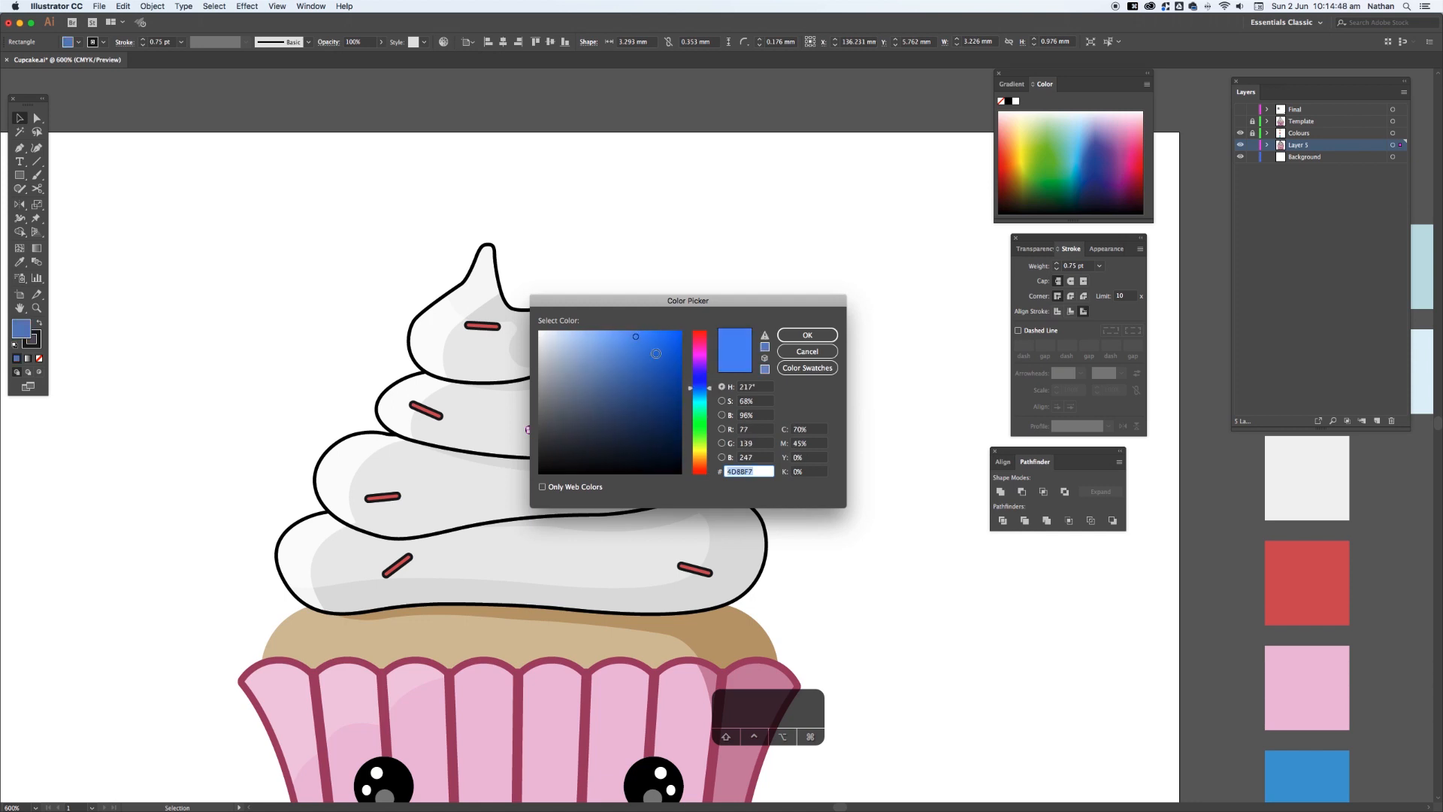
mouse_move(639, 339)
mouse_down()
mouse_move(612, 336)
mouse_move(641, 331)
mouse_up()
click(710, 392)
click(718, 472)
double_click(718, 472)
click(804, 335)
click(730, 372)
- Duplicate the blue sprinkle at varied angles across the bottom tier, the third tier and the top swirl
drag(545, 427, 709, 542)
drag(539, 447, 338, 555)
click(697, 358)
click(282, 467)
click(460, 356)
drag(468, 360, 480, 345)
click(601, 323)
- Copy a blue sprinkle onto the right part of the top swirl and change its fill to green
drag(559, 427, 541, 349)
double_click(20, 335)
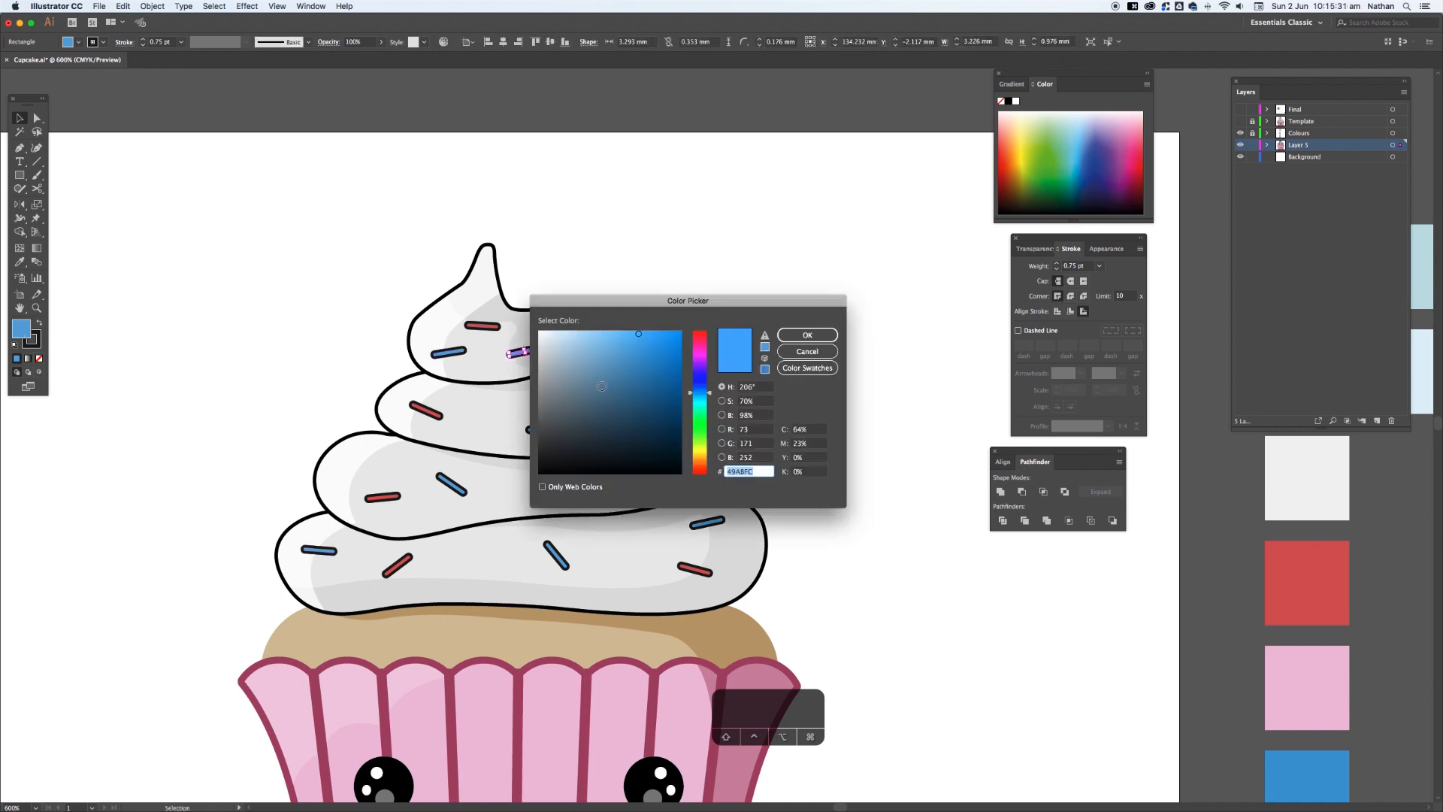
drag(698, 412, 698, 429)
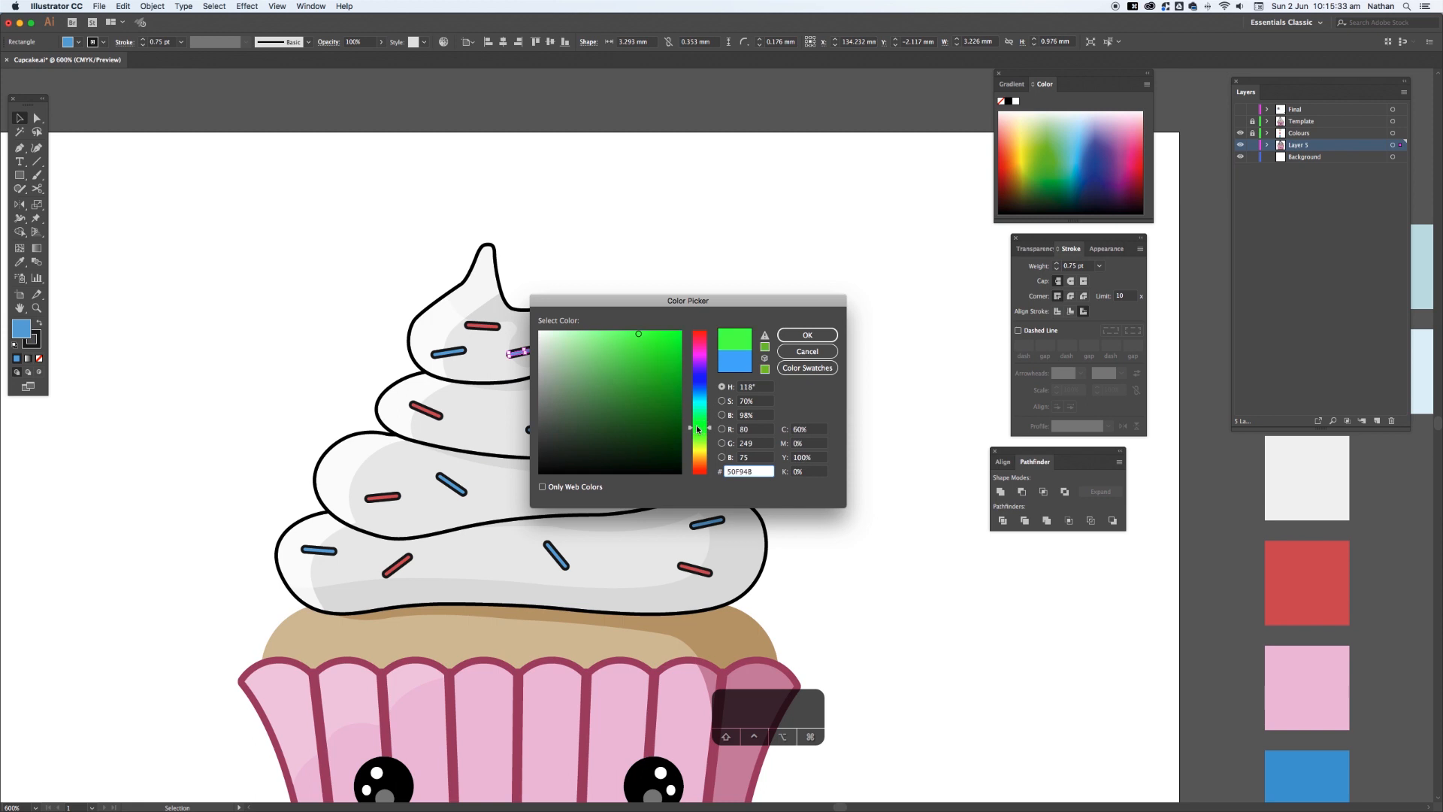
drag(640, 356, 609, 340)
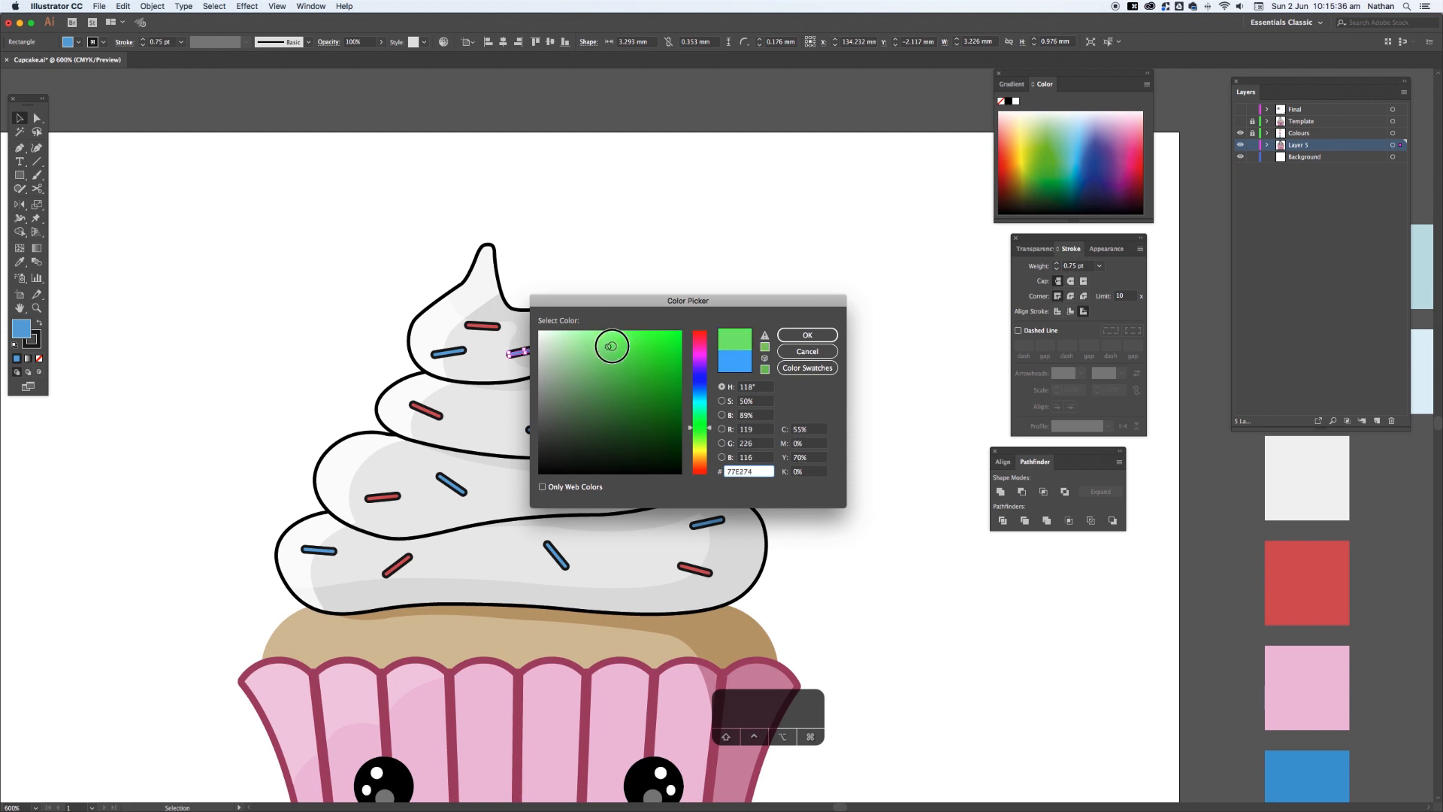
click(818, 336)
click(755, 336)
- Tilt the green sprinkle steeply on the top swirl and place rotated copies on the third and bottom tiers
mouse_move(520, 352)
mouse_down()
mouse_move(662, 475)
mouse_move(538, 334)
mouse_up()
click(533, 353)
click(602, 324)
drag(641, 456, 531, 484)
click(511, 557)
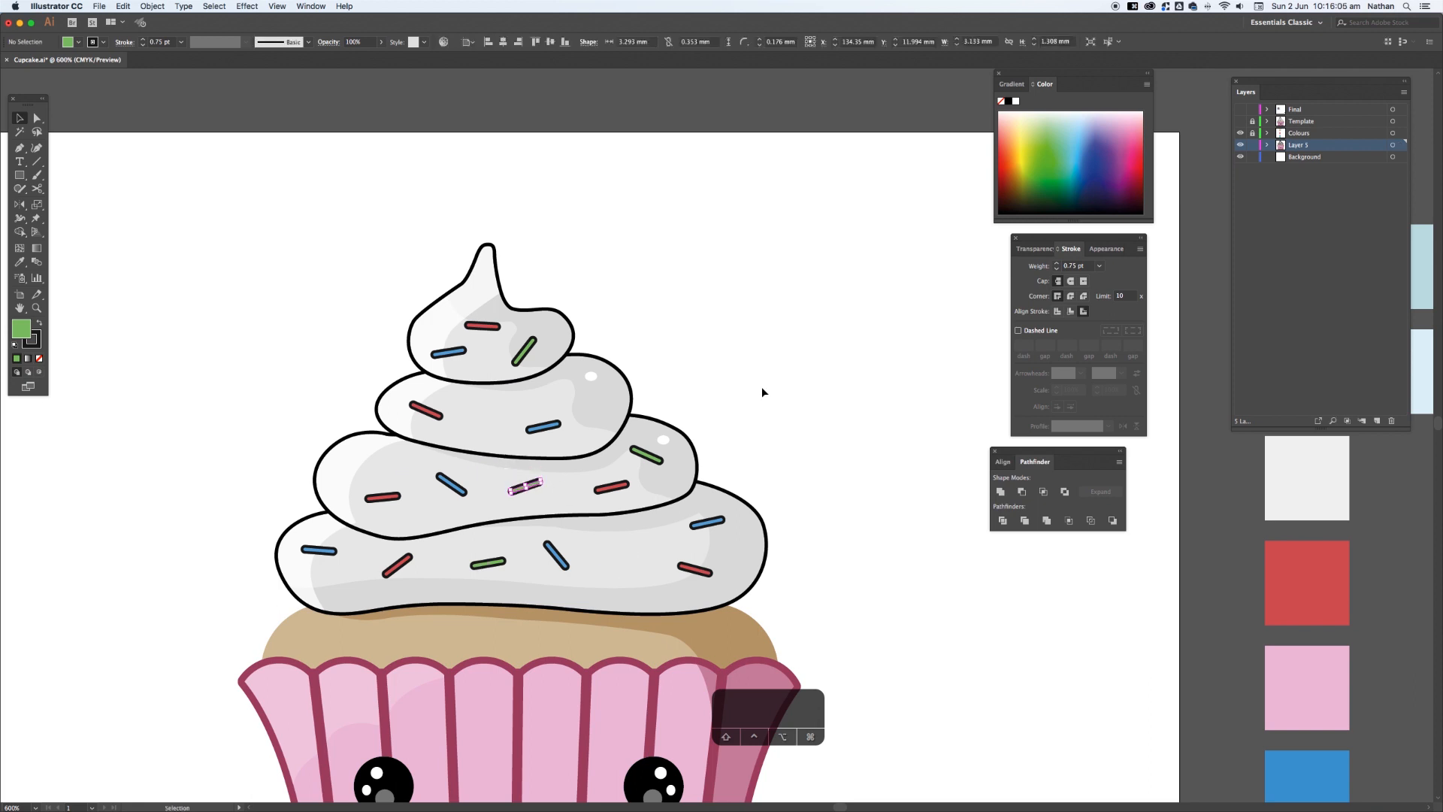
- Add another tilted green sprinkle on the right part of the bottom tier, between the two blue ones
click(760, 387)
key(super+minus)
key(super+minus)
scroll(761, 387, down, 3)
drag(594, 424, 677, 469)
click(774, 468)
drag(776, 468, 792, 469)
click(672, 457)
drag(684, 468, 659, 463)
click(791, 449)
drag(784, 441, 781, 410)
key(v)
key(v)
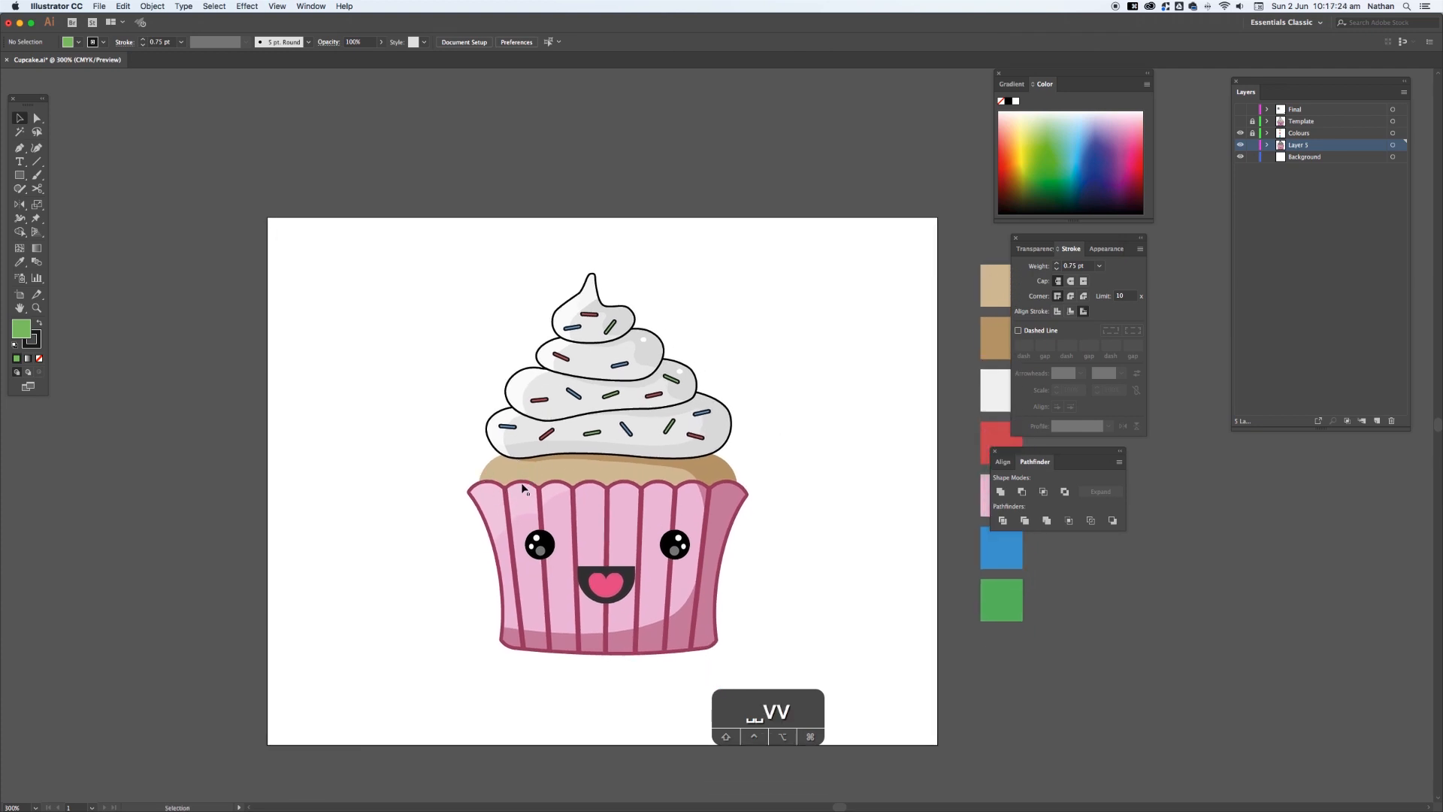
- Set the fill to EAD7BB, a lighter tint of the cake's beige
click(535, 472)
click(446, 465)
key(super+space)
drag(423, 391, 672, 606)
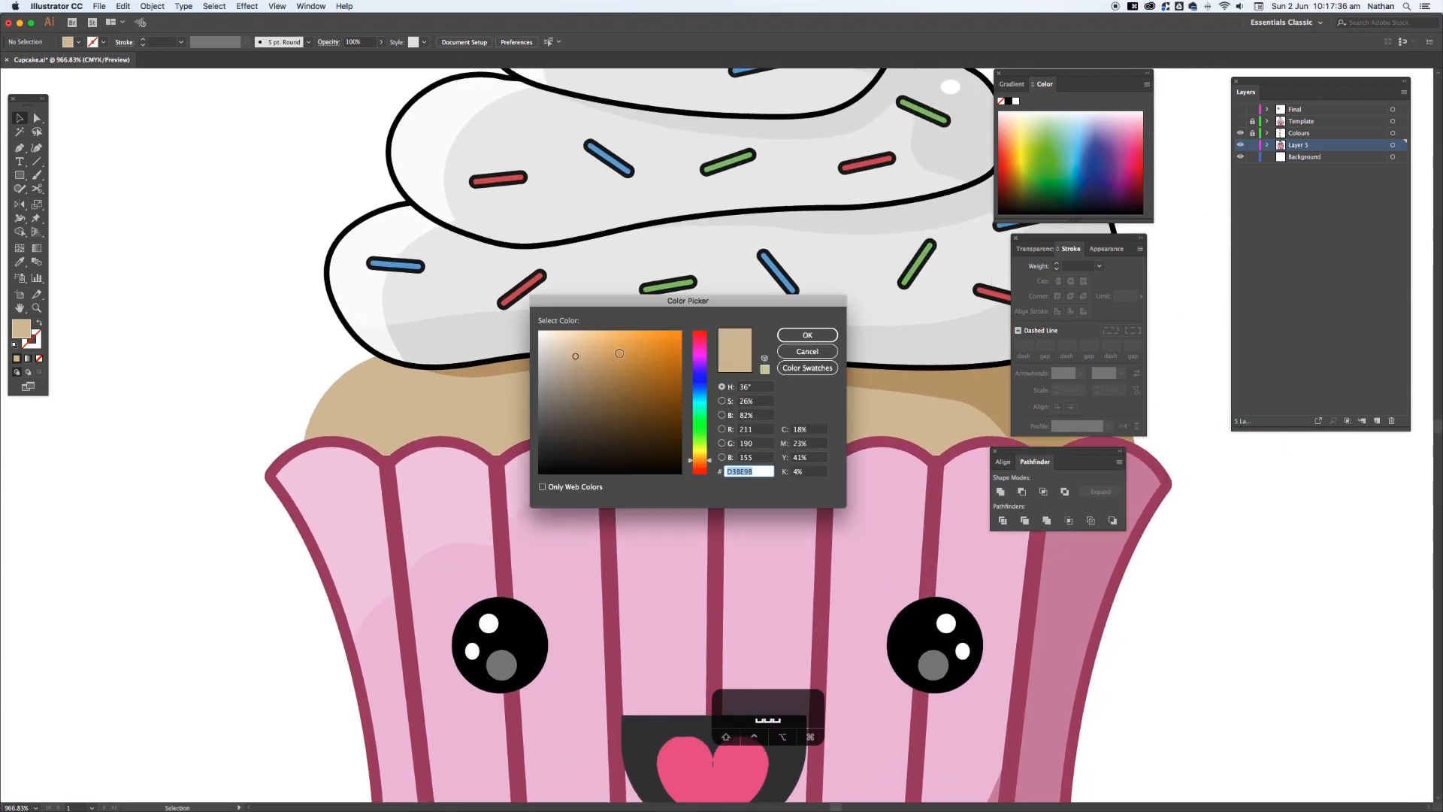
drag(567, 342, 567, 342)
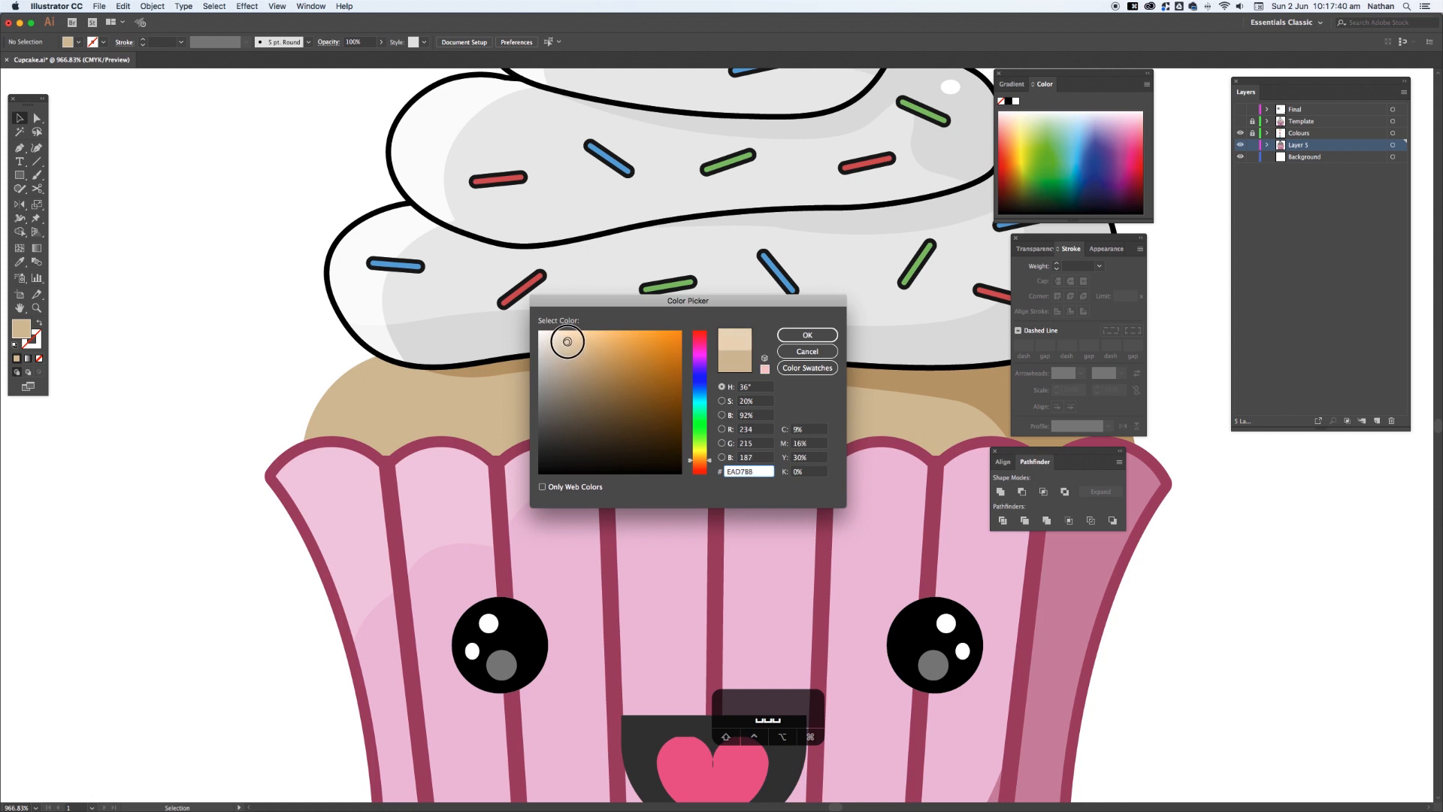
click(804, 337)
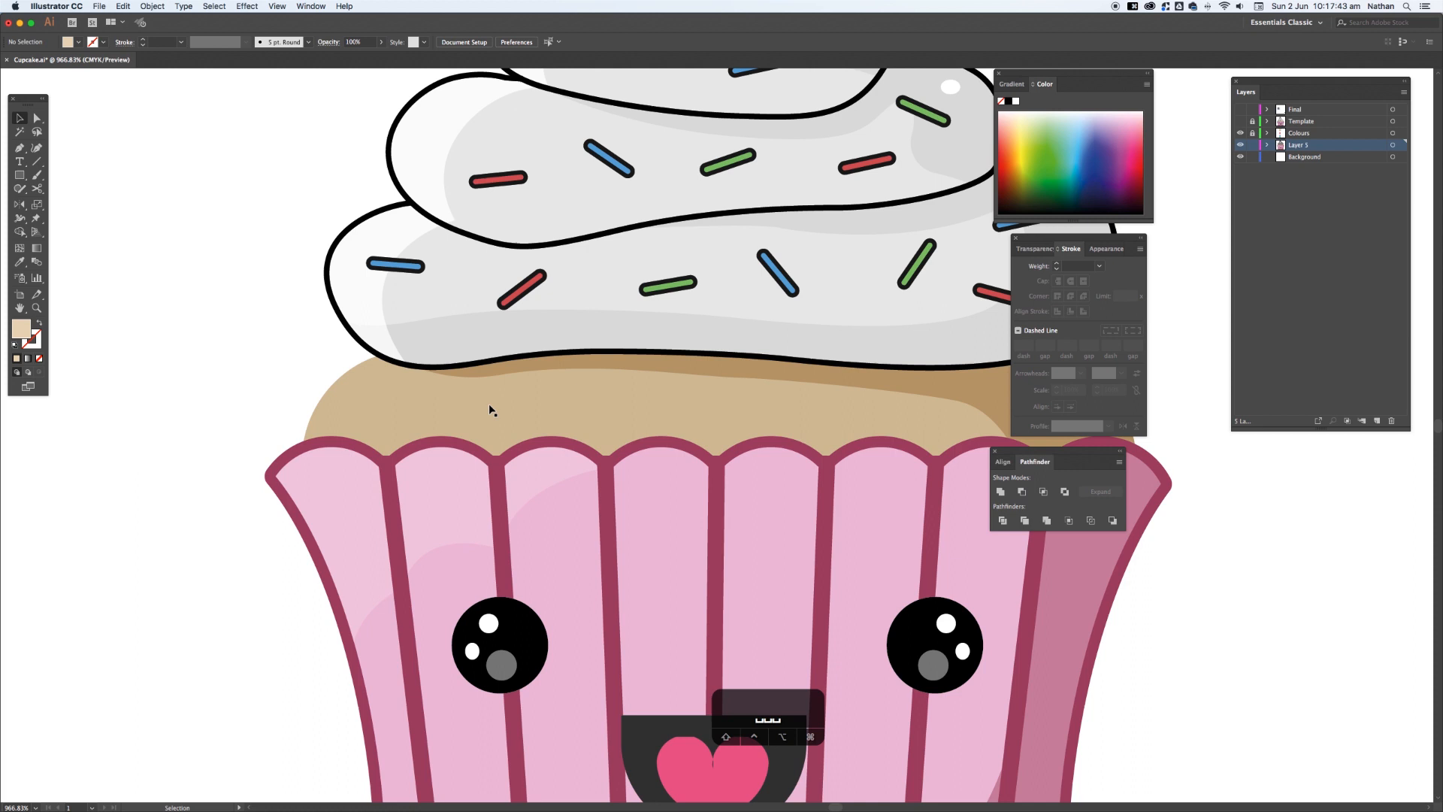
- Draw a closed Pen shape for a highlight over the cake's left end, curving along its inner side and overlapping frosting and case
key(p)
click(475, 450)
drag(536, 354, 598, 322)
click(378, 302)
click(308, 321)
click(255, 383)
click(229, 459)
click(263, 506)
click(363, 511)
click(381, 503)
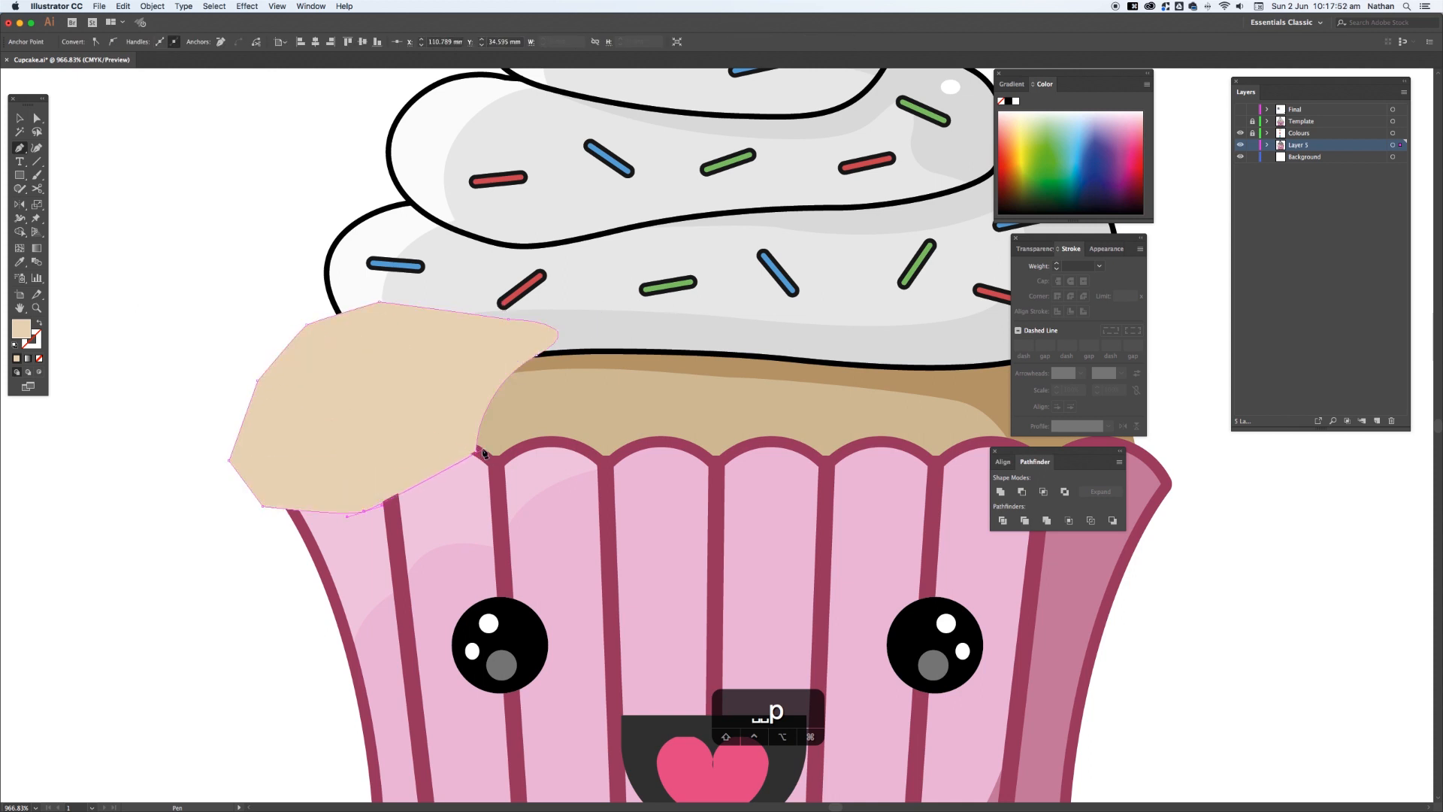
click(477, 451)
key(v)
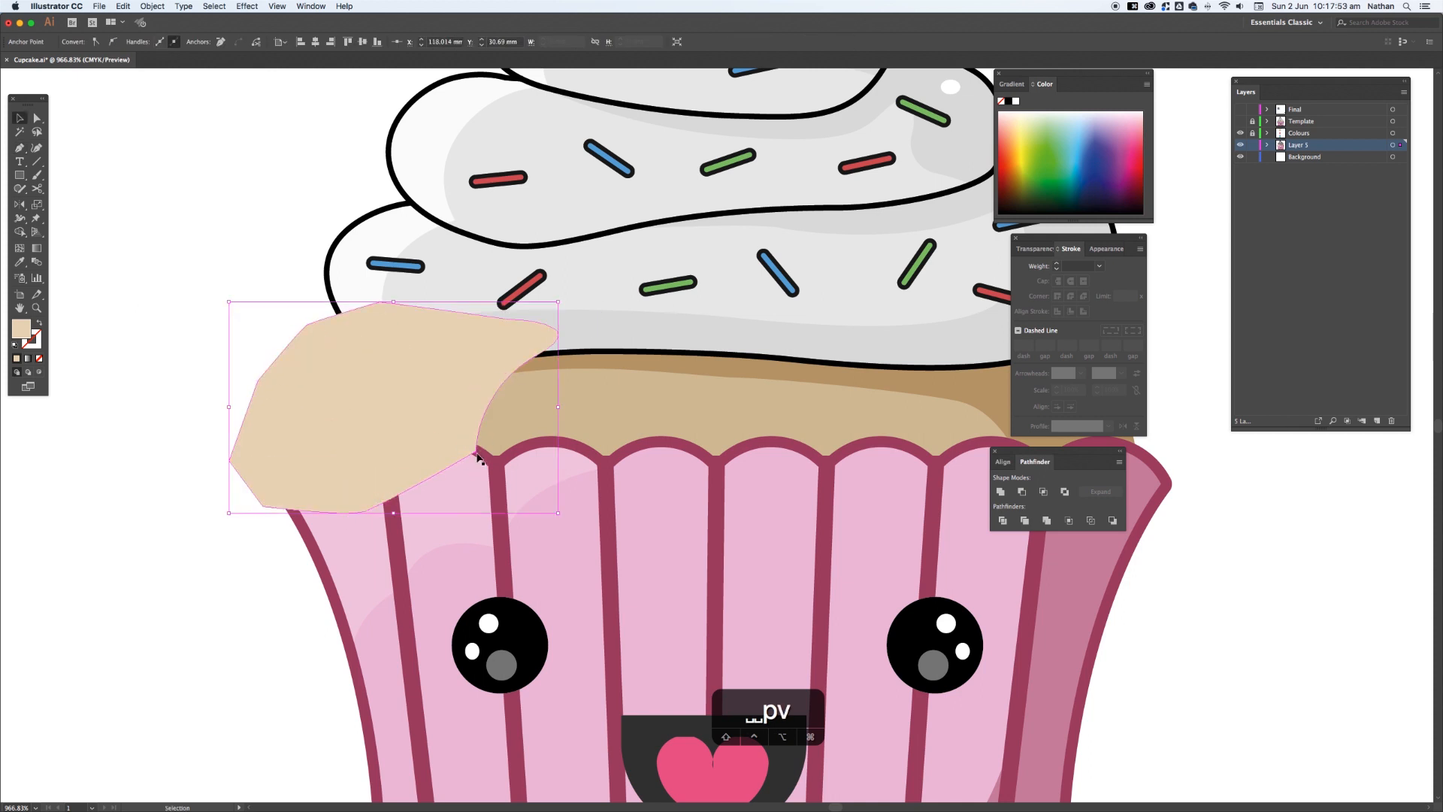
- Trim the beige highlight to the cake's outline with the Shape Builder by removing the part outside the cake
shift+click(510, 423)
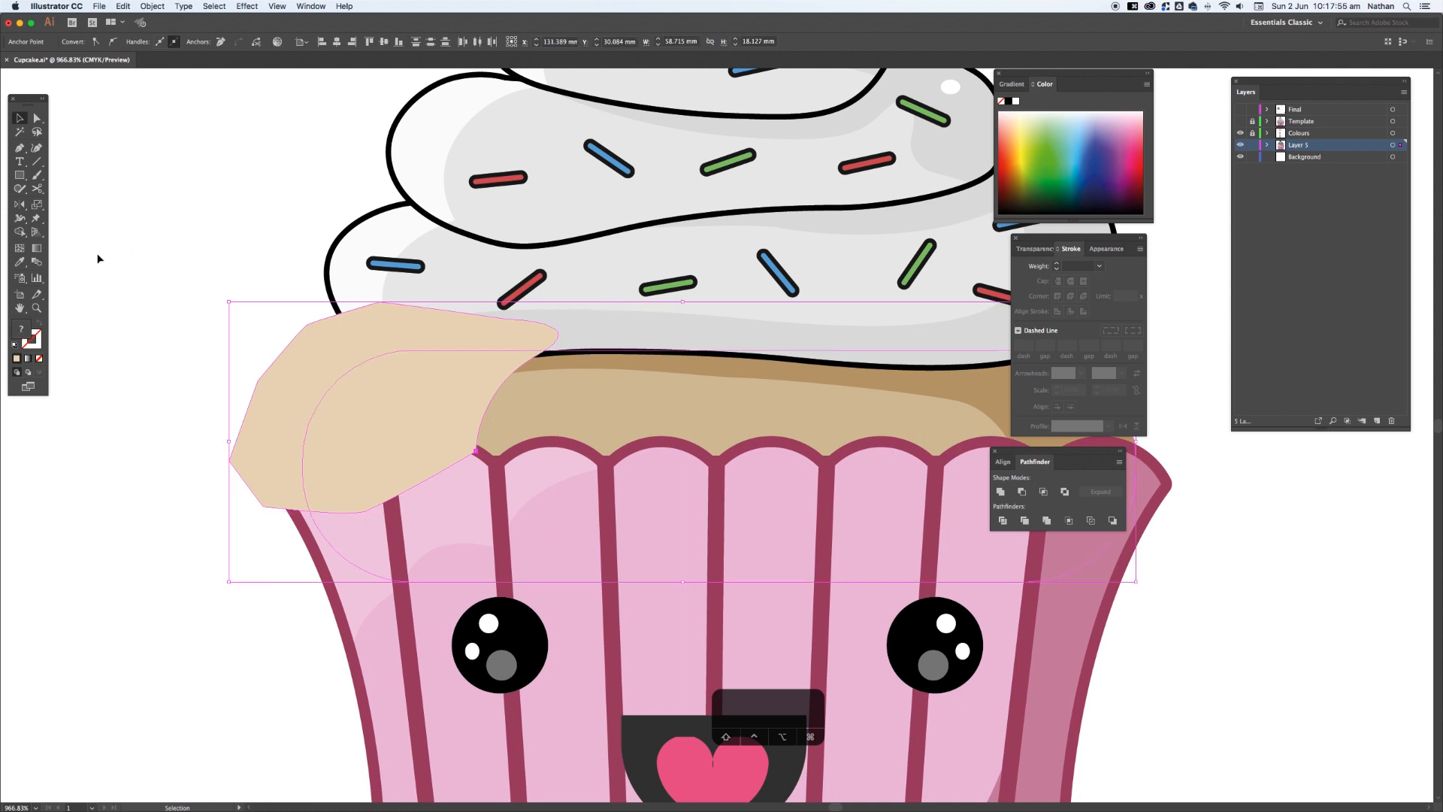
click(19, 232)
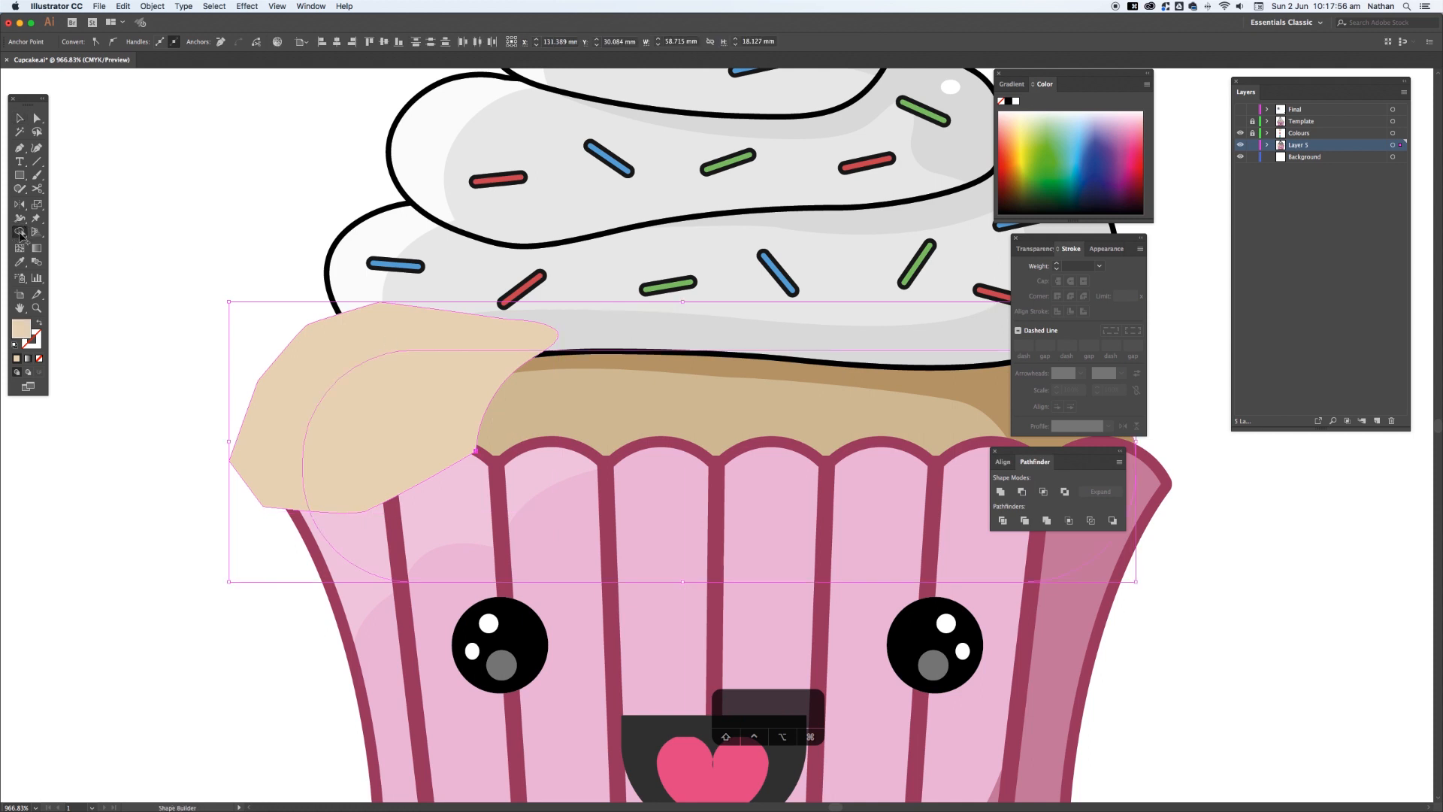
alt+click(330, 328)
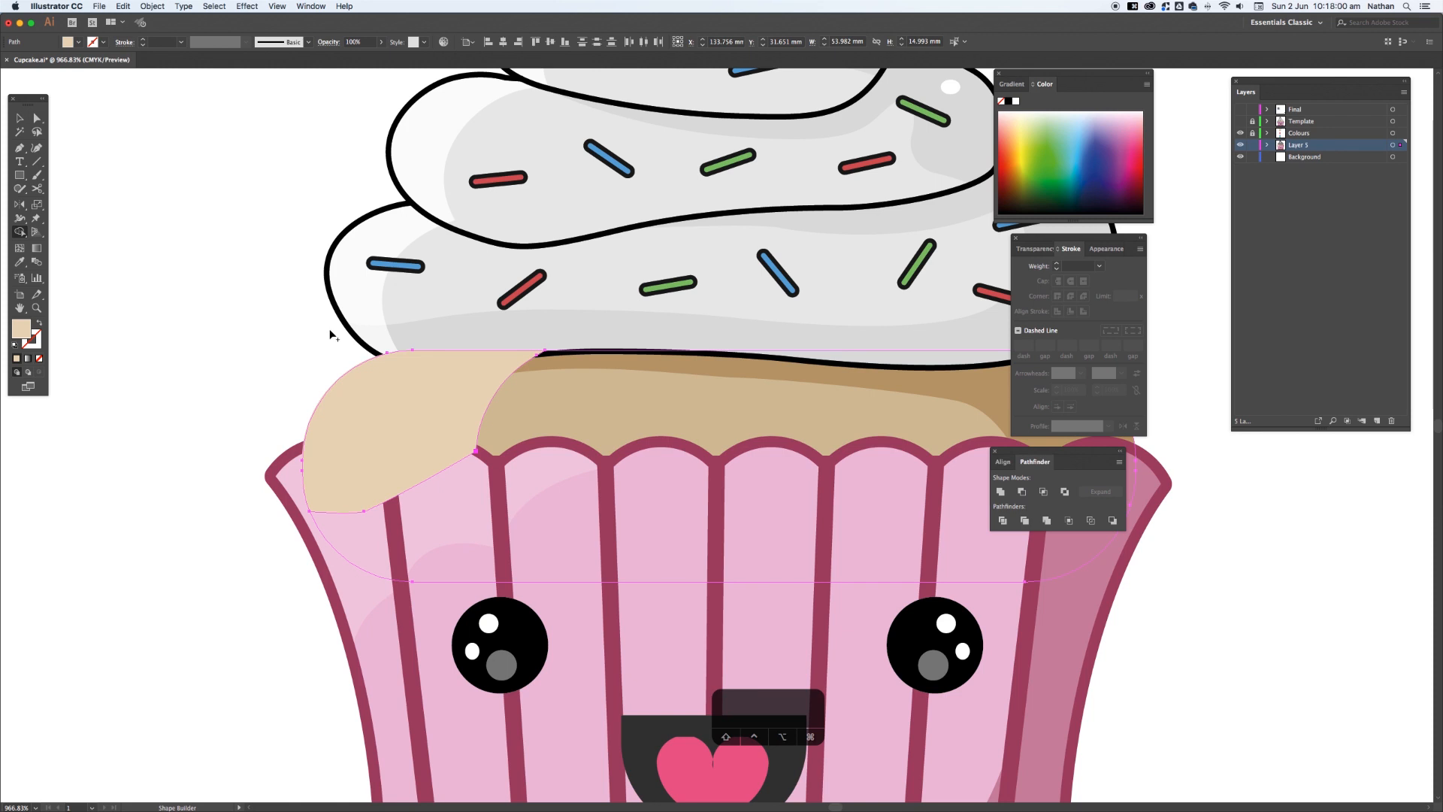
key(v)
click(256, 384)
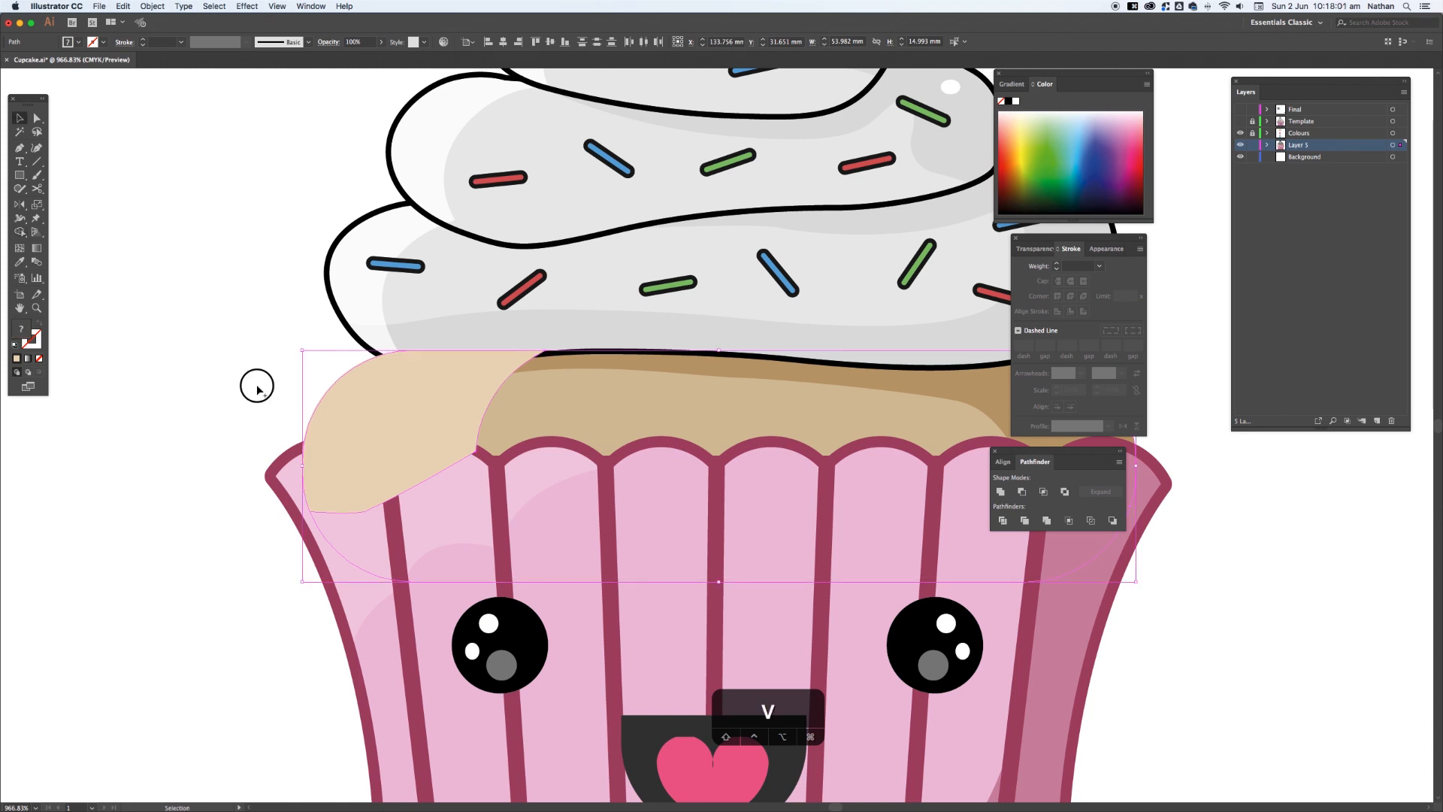
- Send the cake highlight backward until it sits behind the frosting and the pink case
click(369, 410)
key(a)
key(super+bracketleft)
key(super+bracketleft)
key(super+bracketleft)
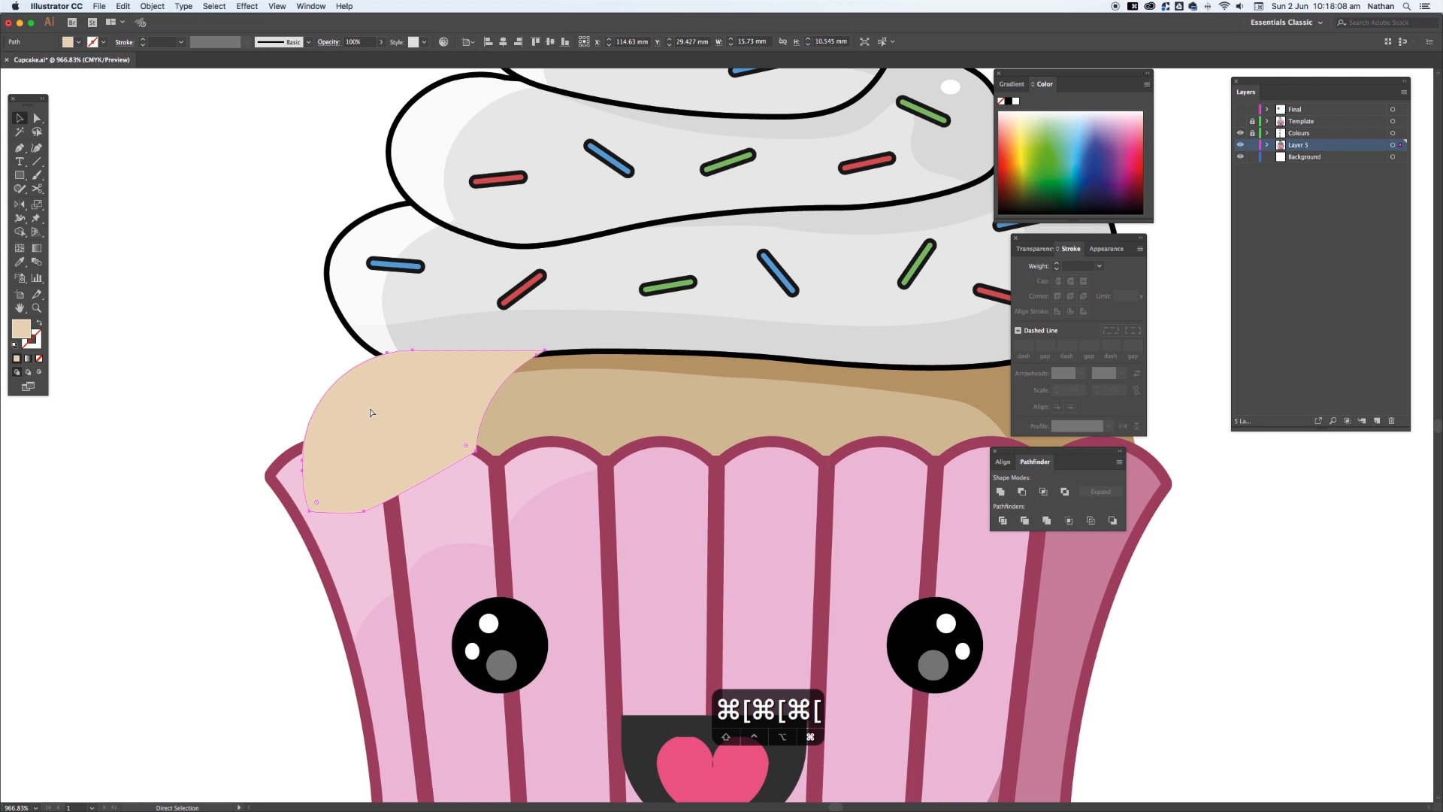
key(super+bracketleft)
key(super+bracketleft)
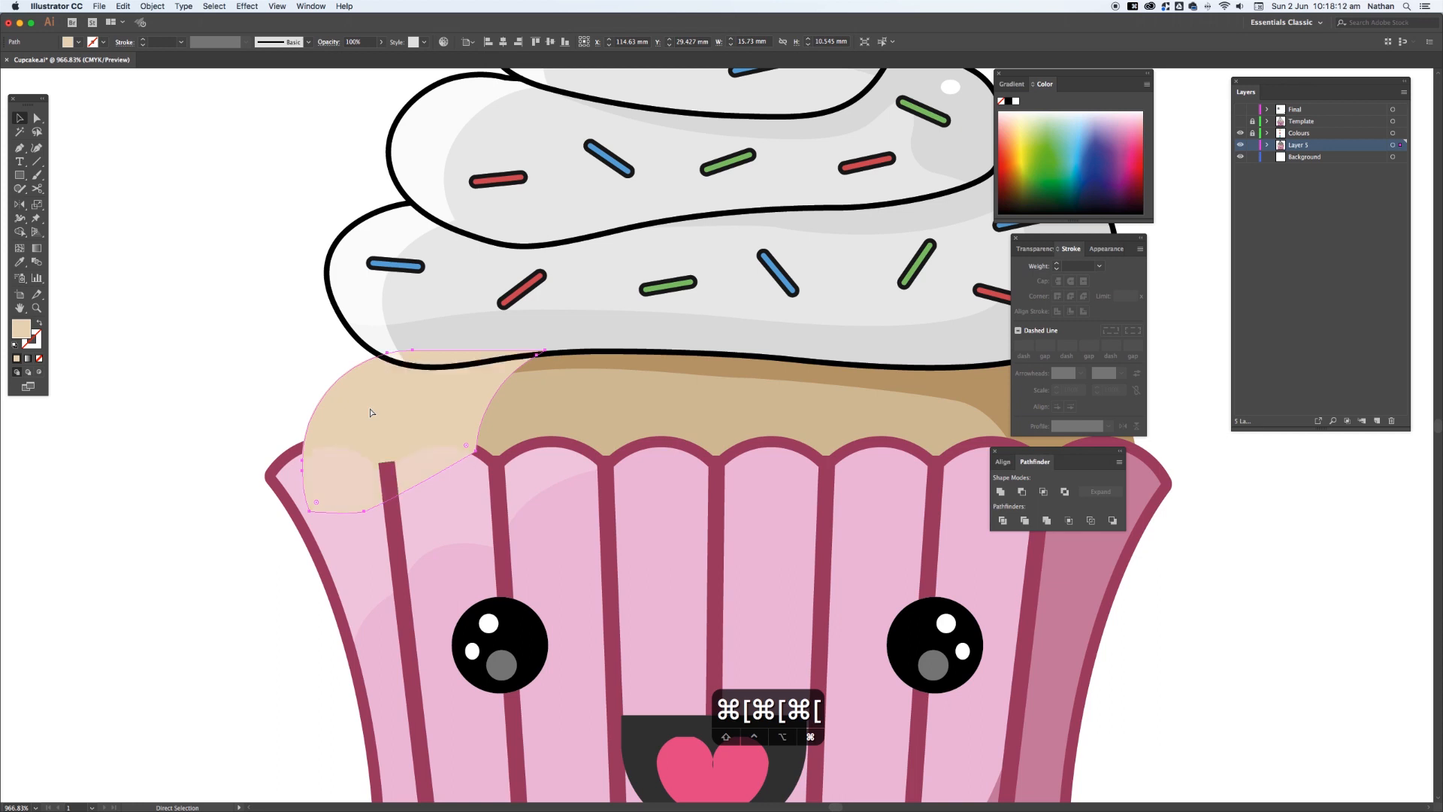
key(super+bracketleft)
key(super+bracketright)
key(super+bracketleft)
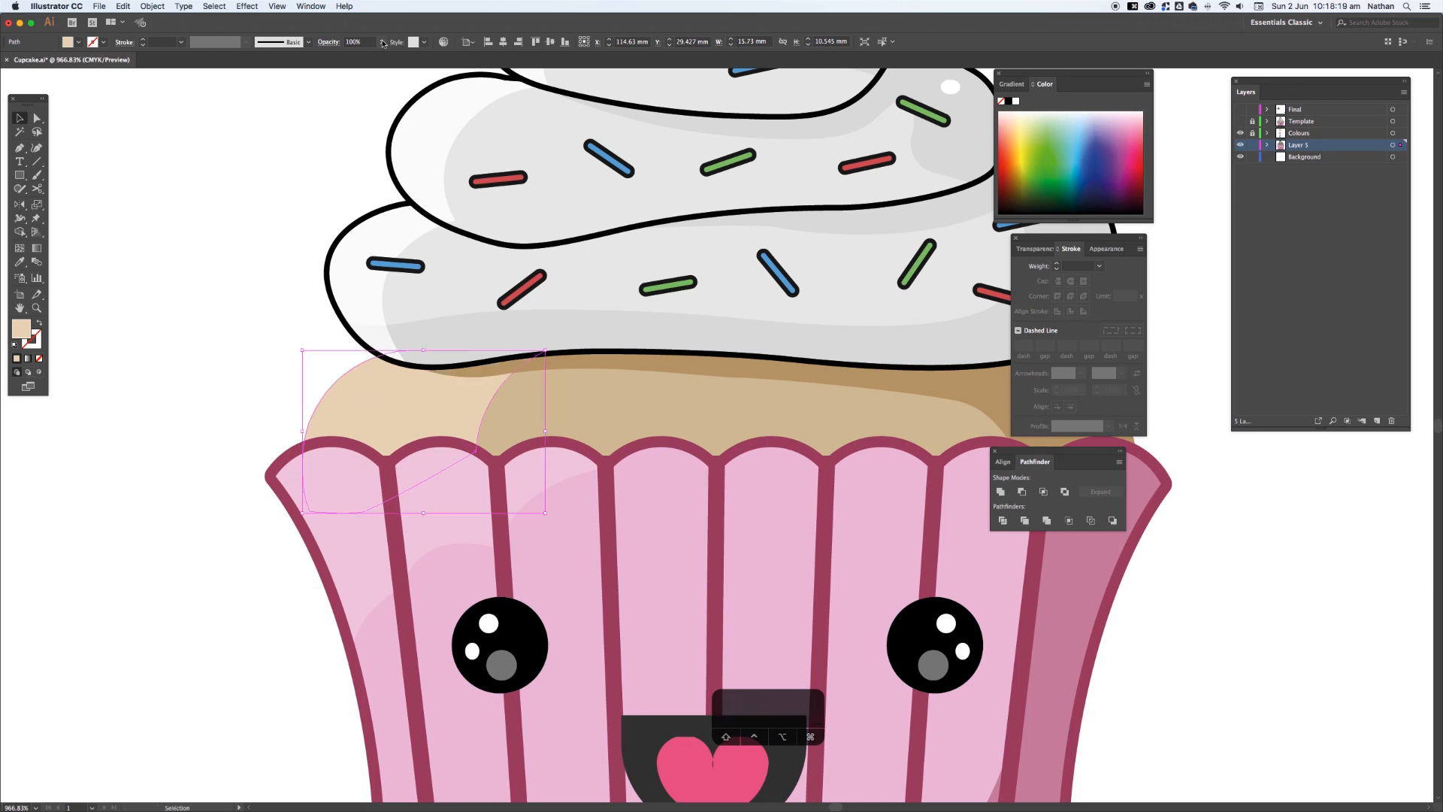
- Lower the cake highlight's opacity to 83%
click(381, 41)
drag(381, 56, 372, 57)
click(278, 239)
- Duplicate the whole cupcake in place in front of the original and unite the copy into a single silhouette
key(super+minus)
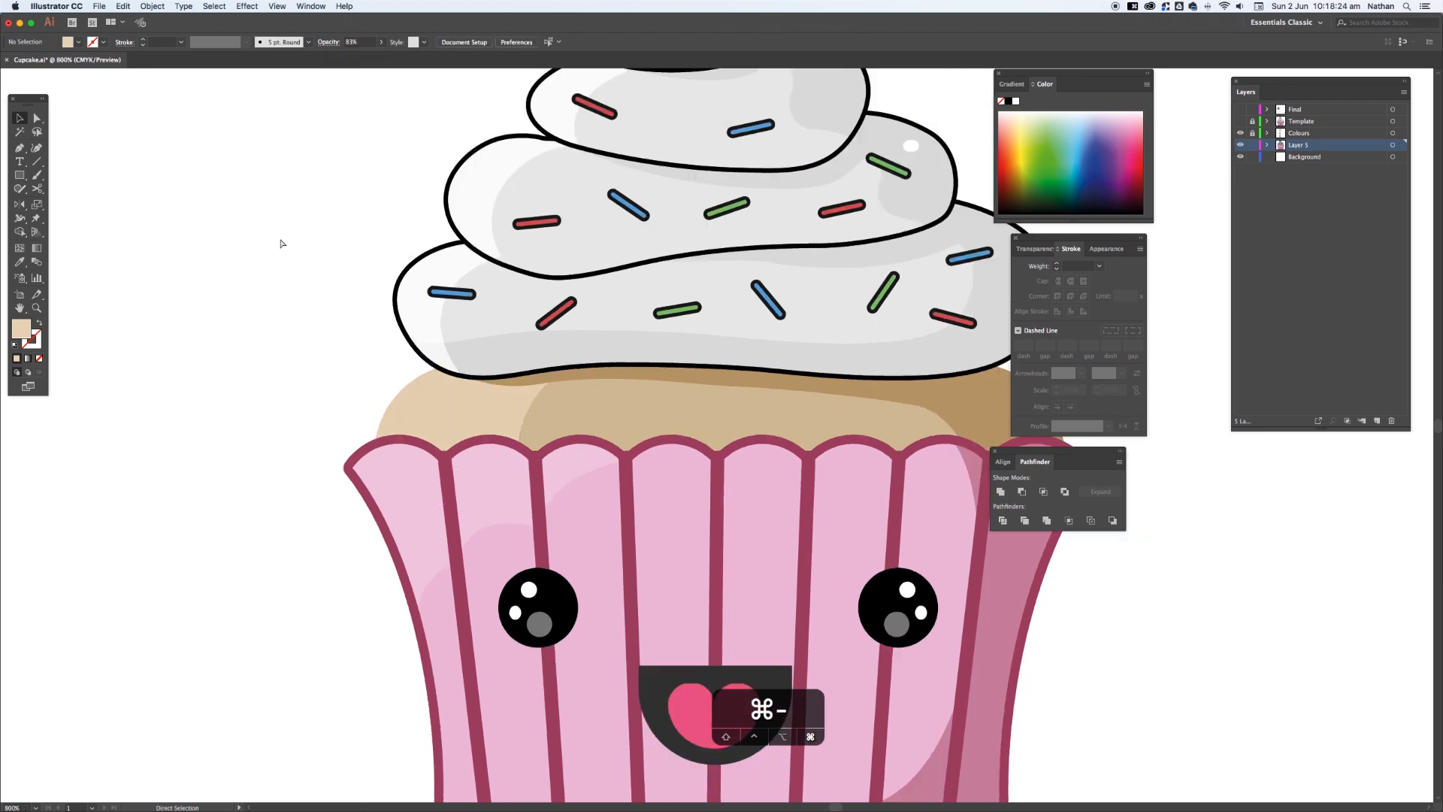
key(super+minus)
key(super+minus)
key(super+minus)
key(super+minus)
key(space)
drag(448, 328, 403, 318)
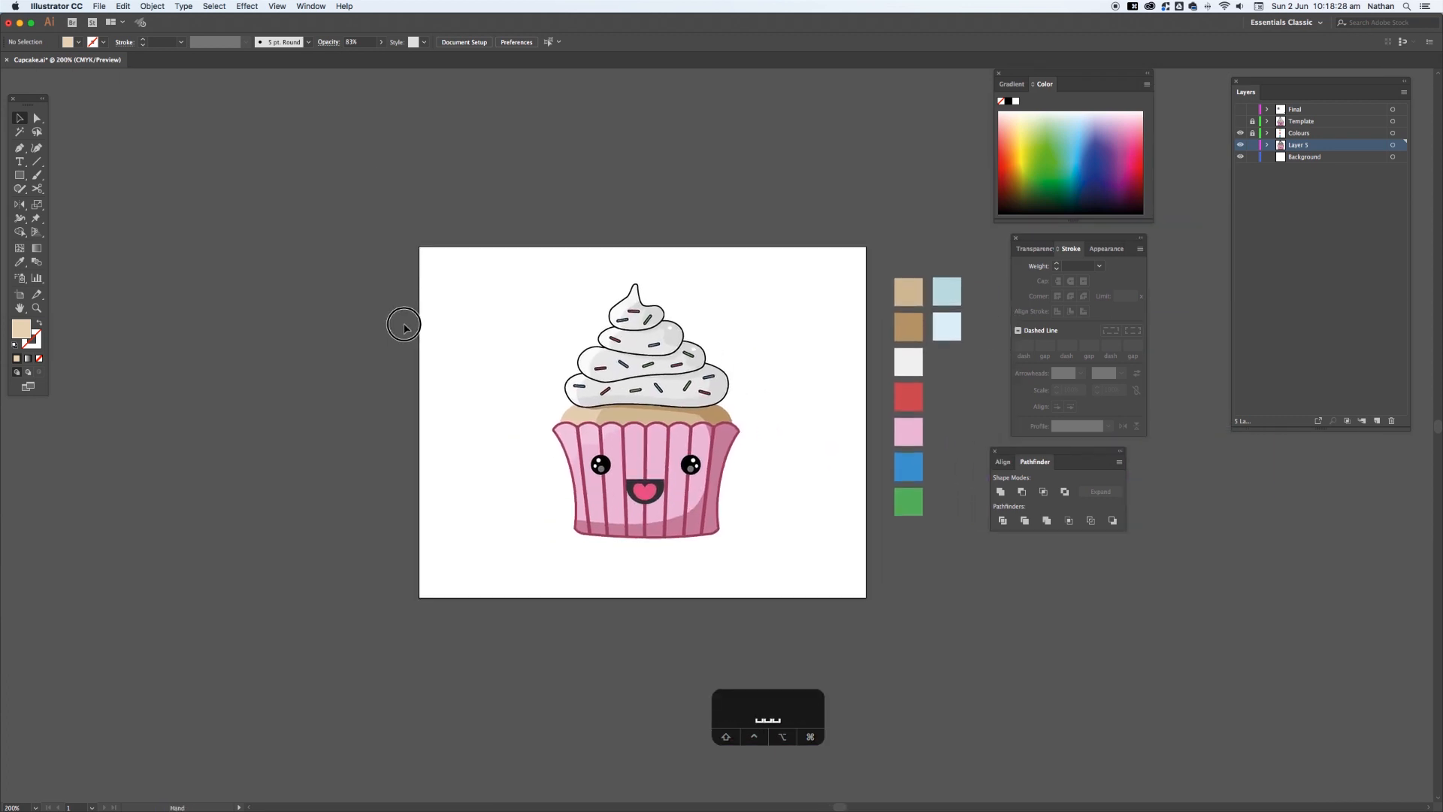
key(super+space)
drag(466, 245, 813, 602)
drag(653, 531, 594, 540)
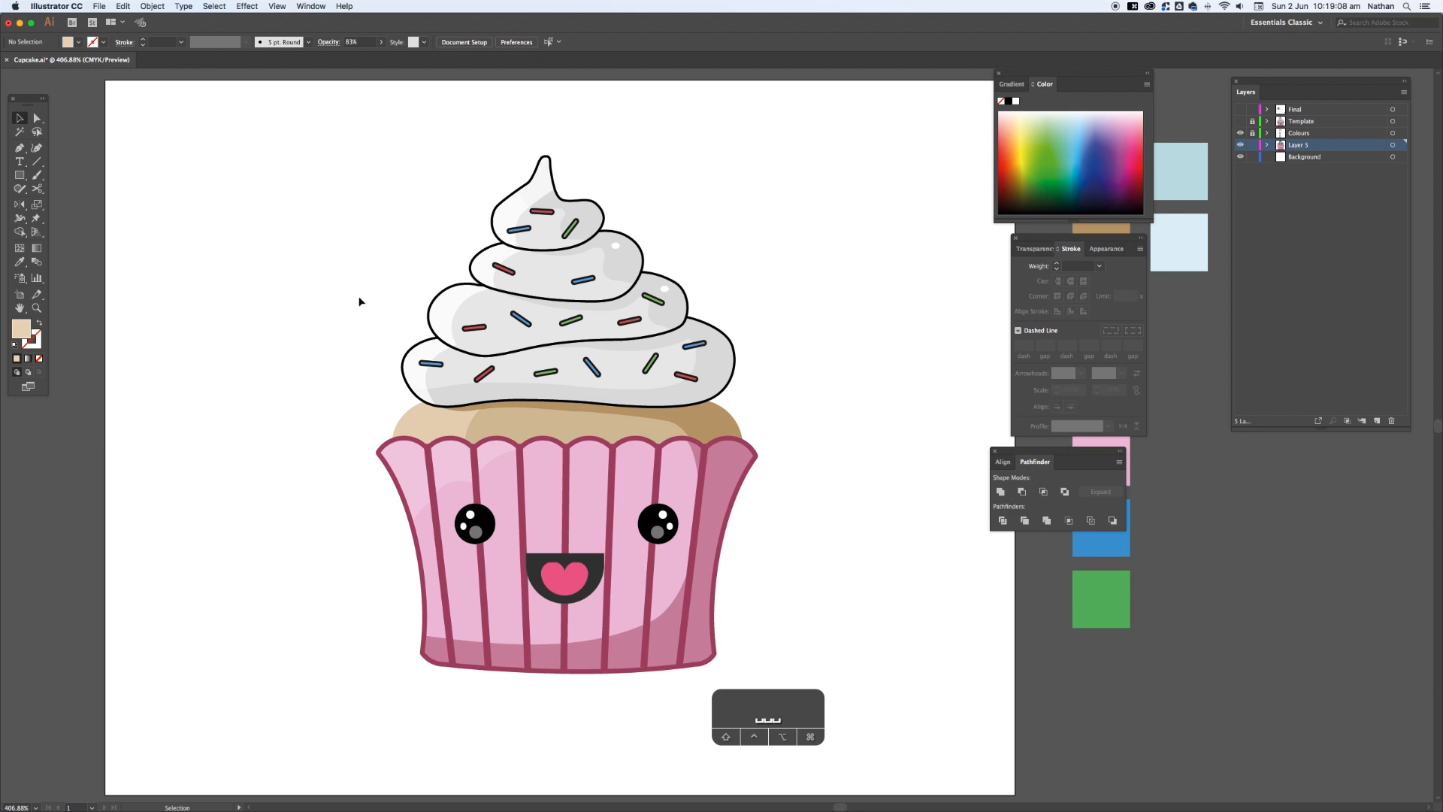
drag(365, 165, 750, 662)
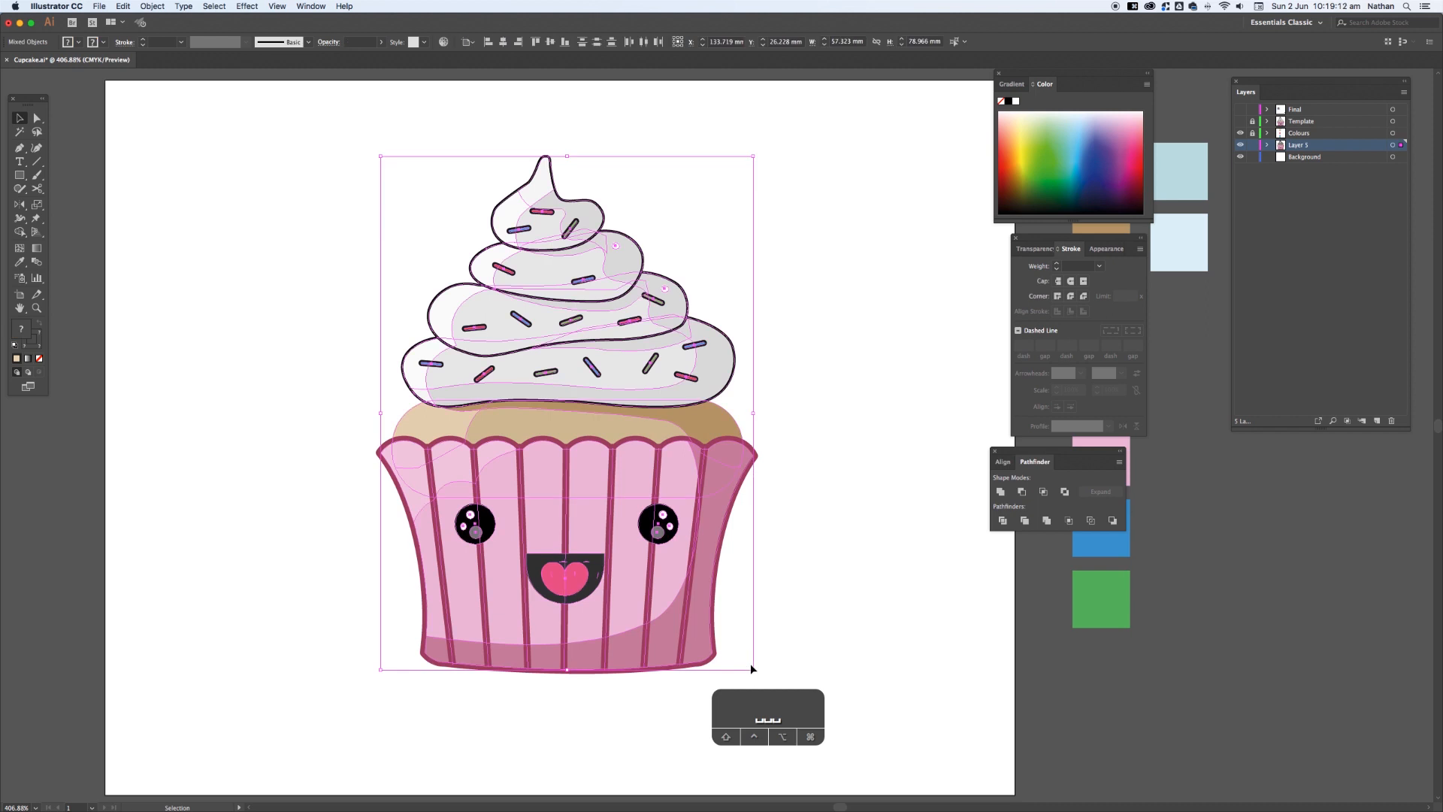
key(super+c)
key(super)
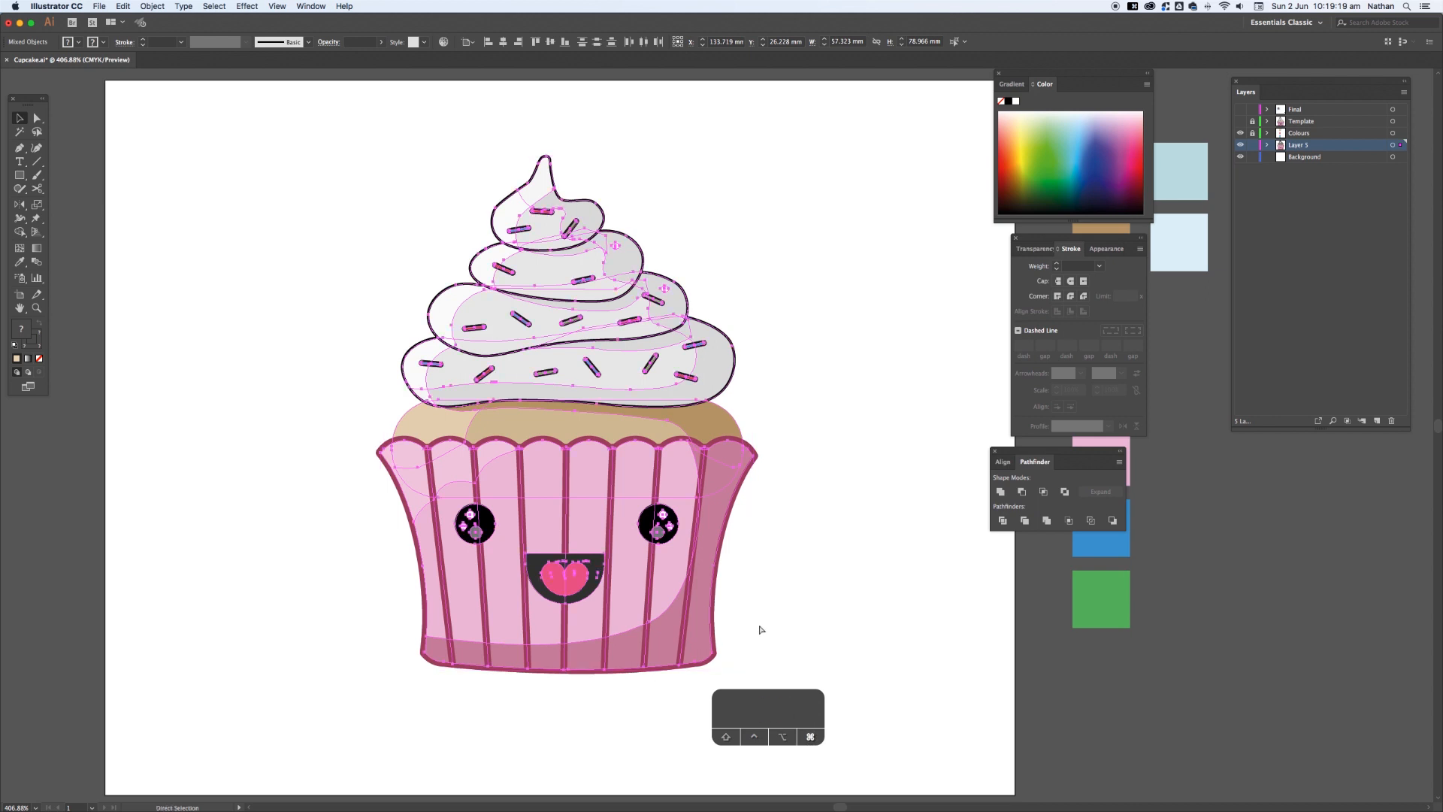
click(1003, 493)
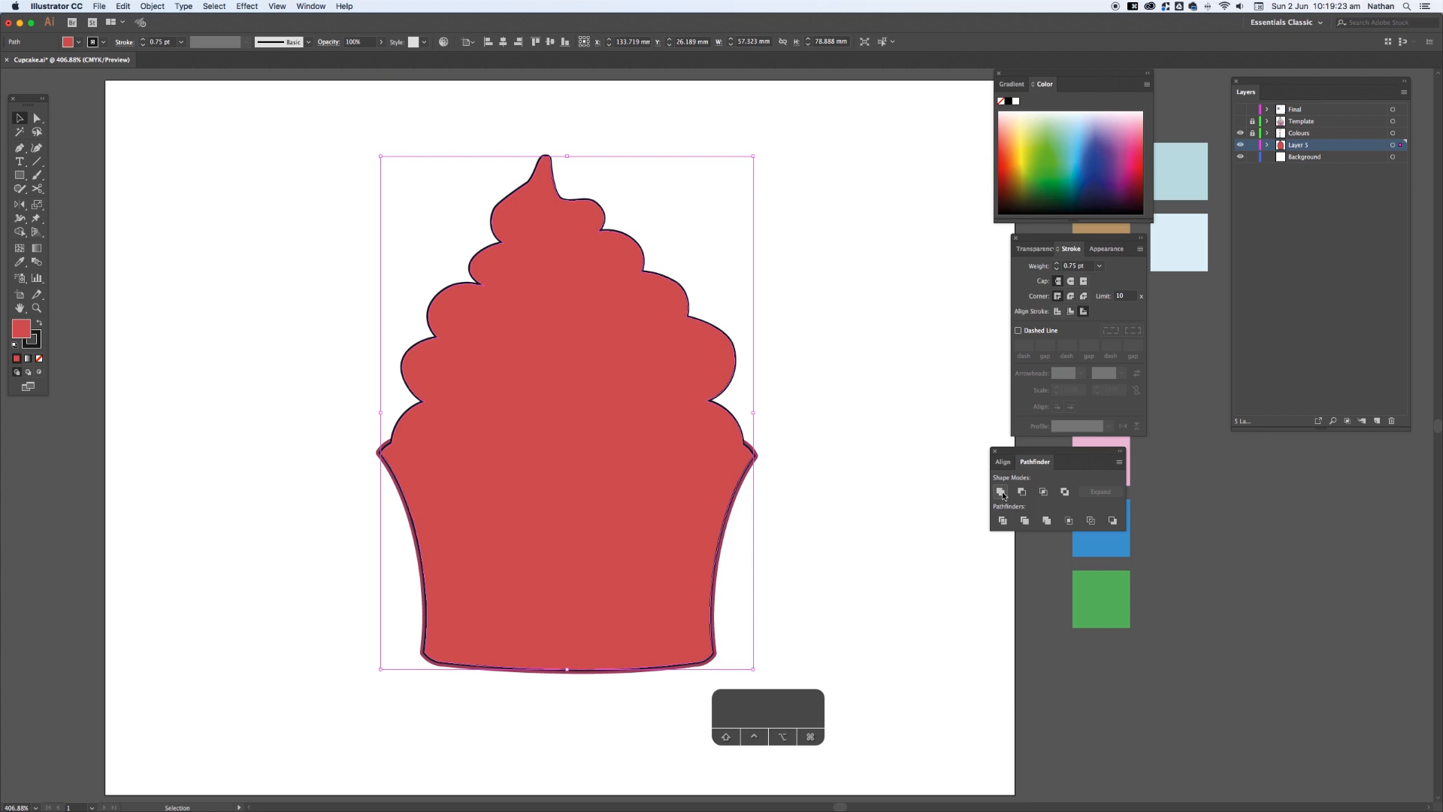
- Remove the silhouette's fill and set its dark outline to a 3 pt stroke
click(40, 359)
click(39, 338)
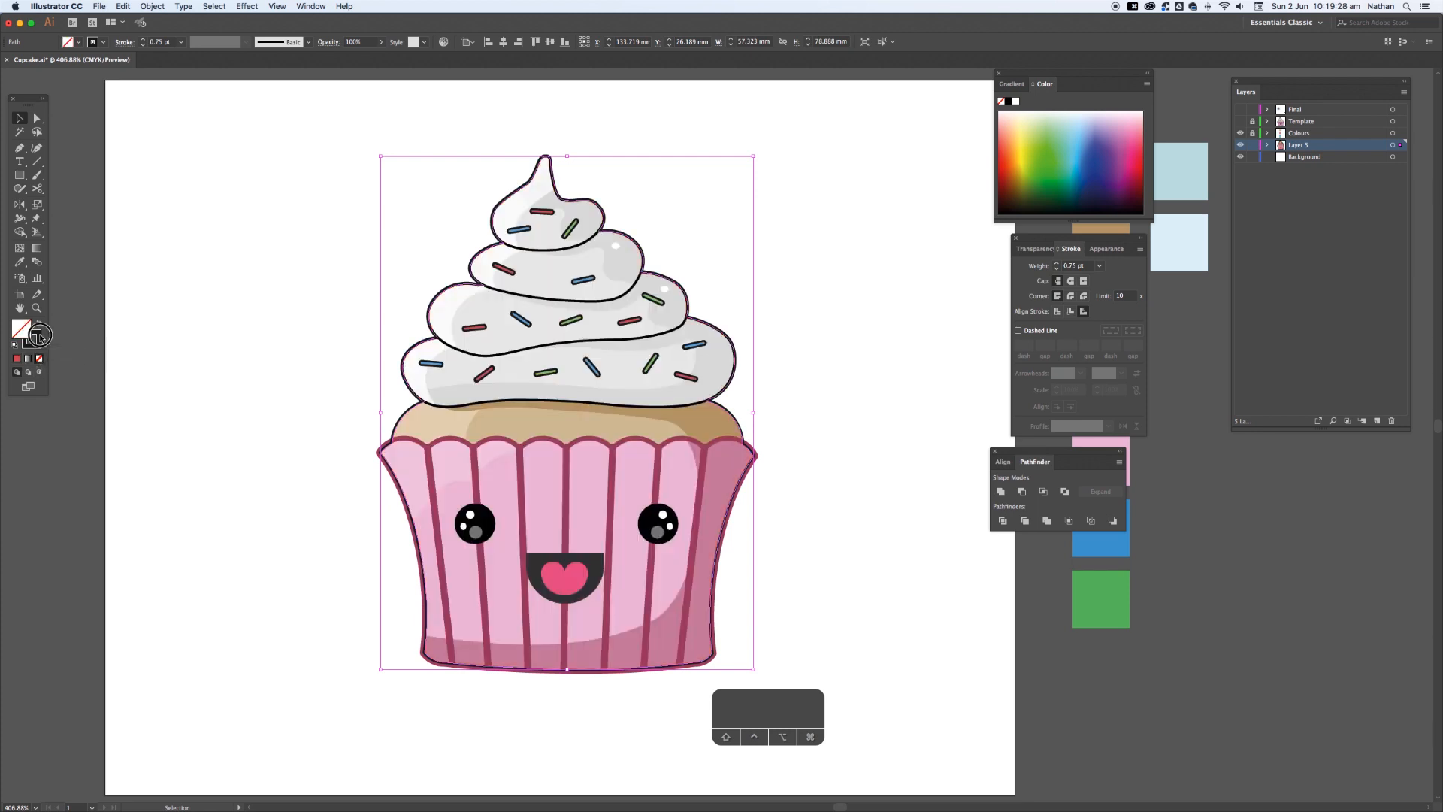
click(182, 43)
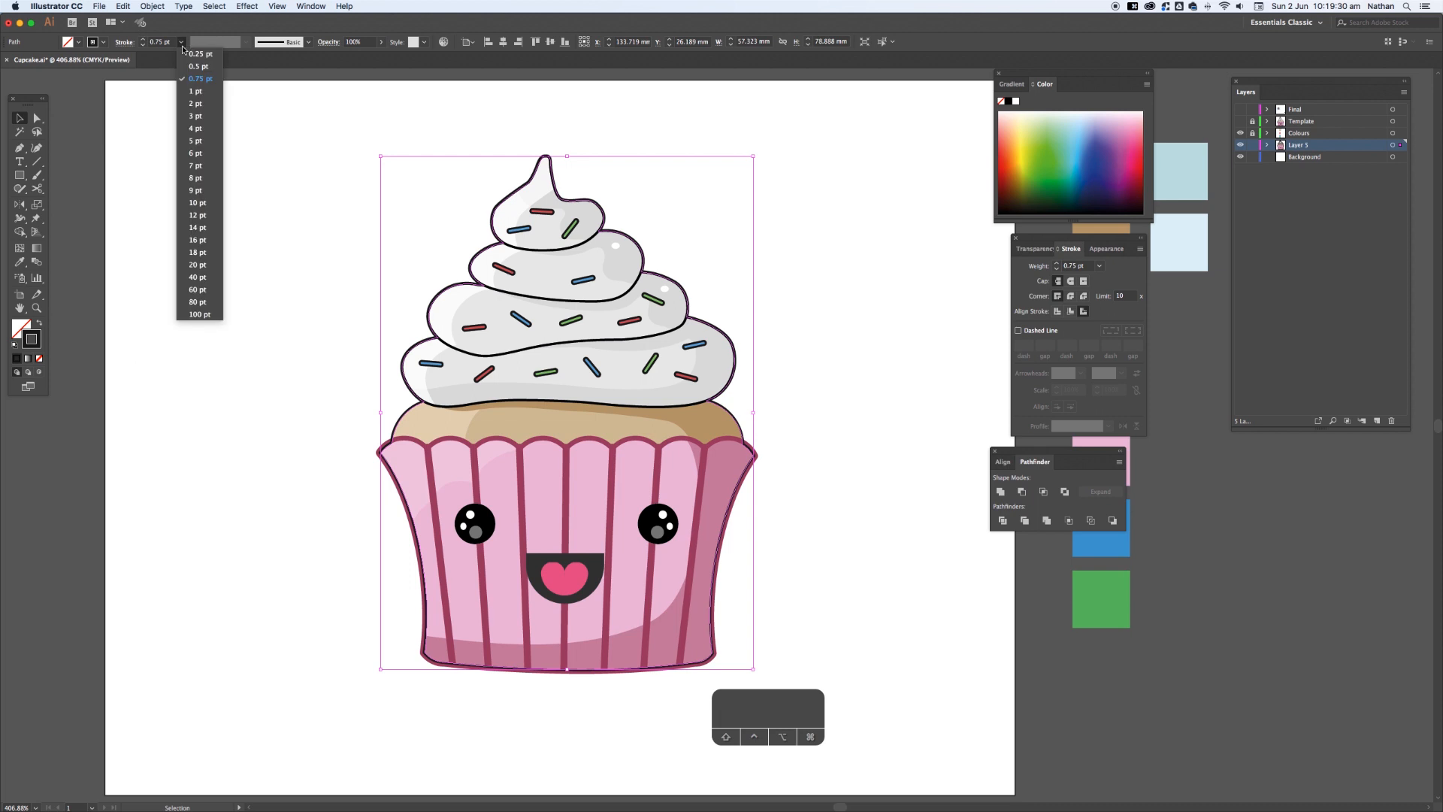
click(196, 128)
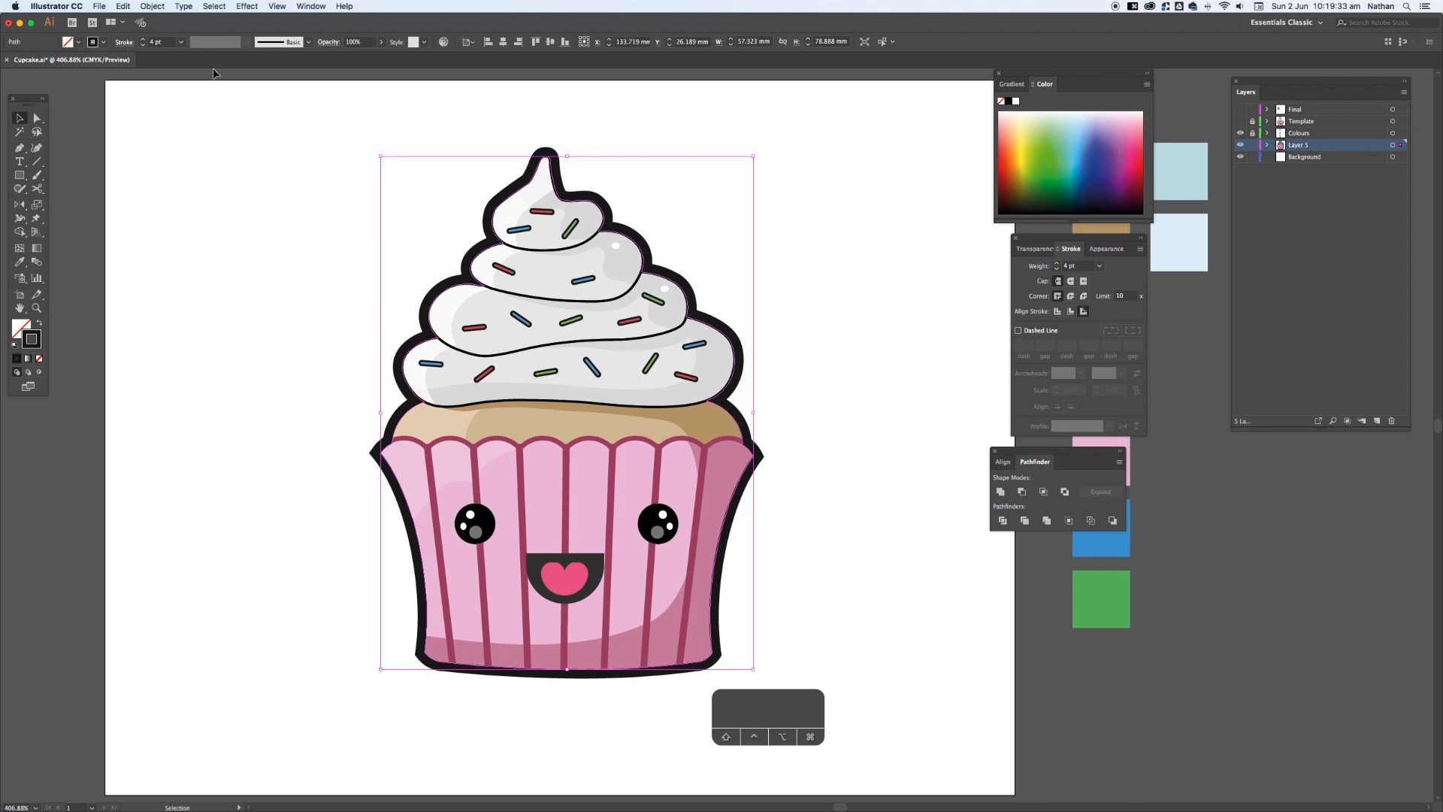
click(181, 43)
click(188, 118)
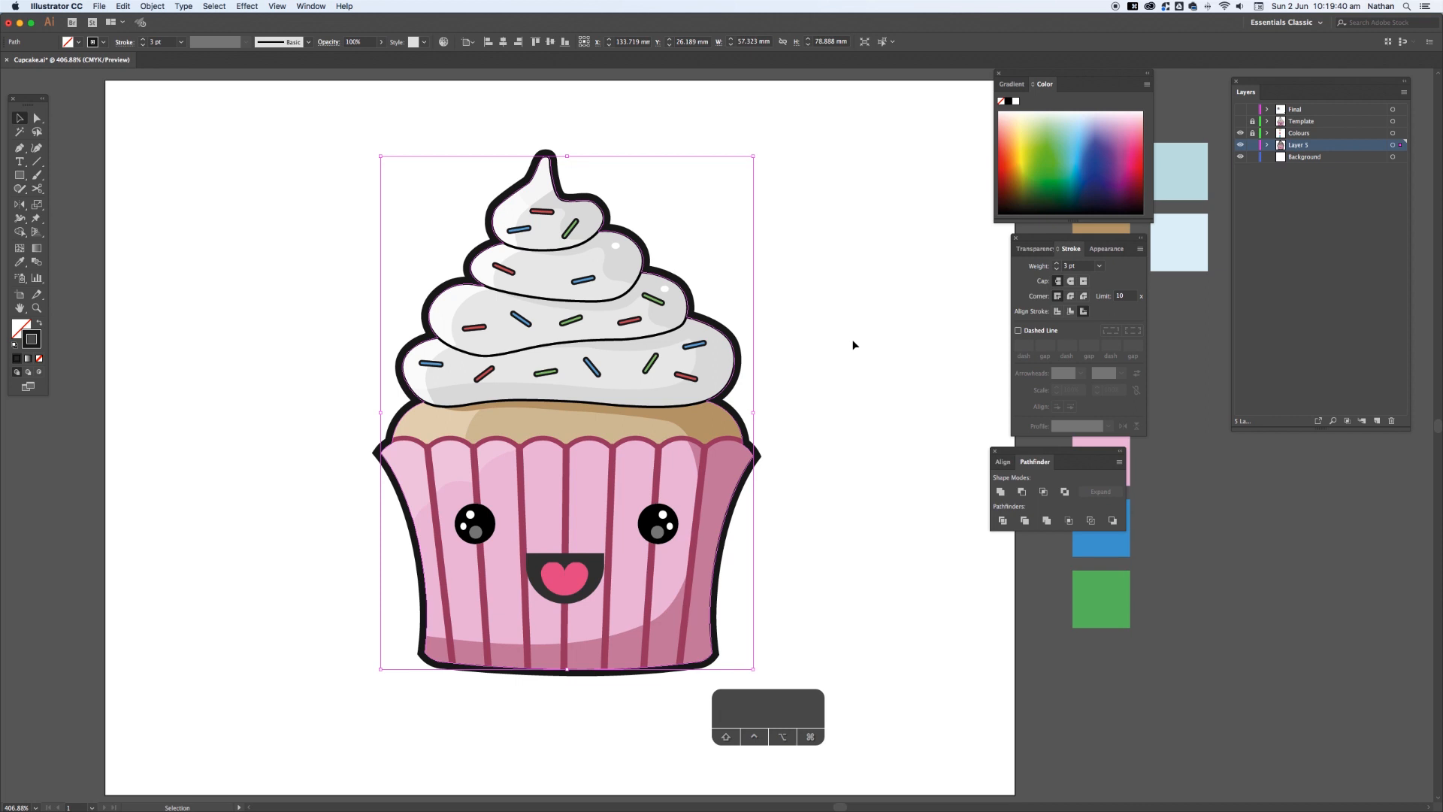
- Lock the cupcake artwork layer and draw a rectangle covering the whole artboard on the Background layer
key(super+minus)
key(super+minus)
key(super+minus)
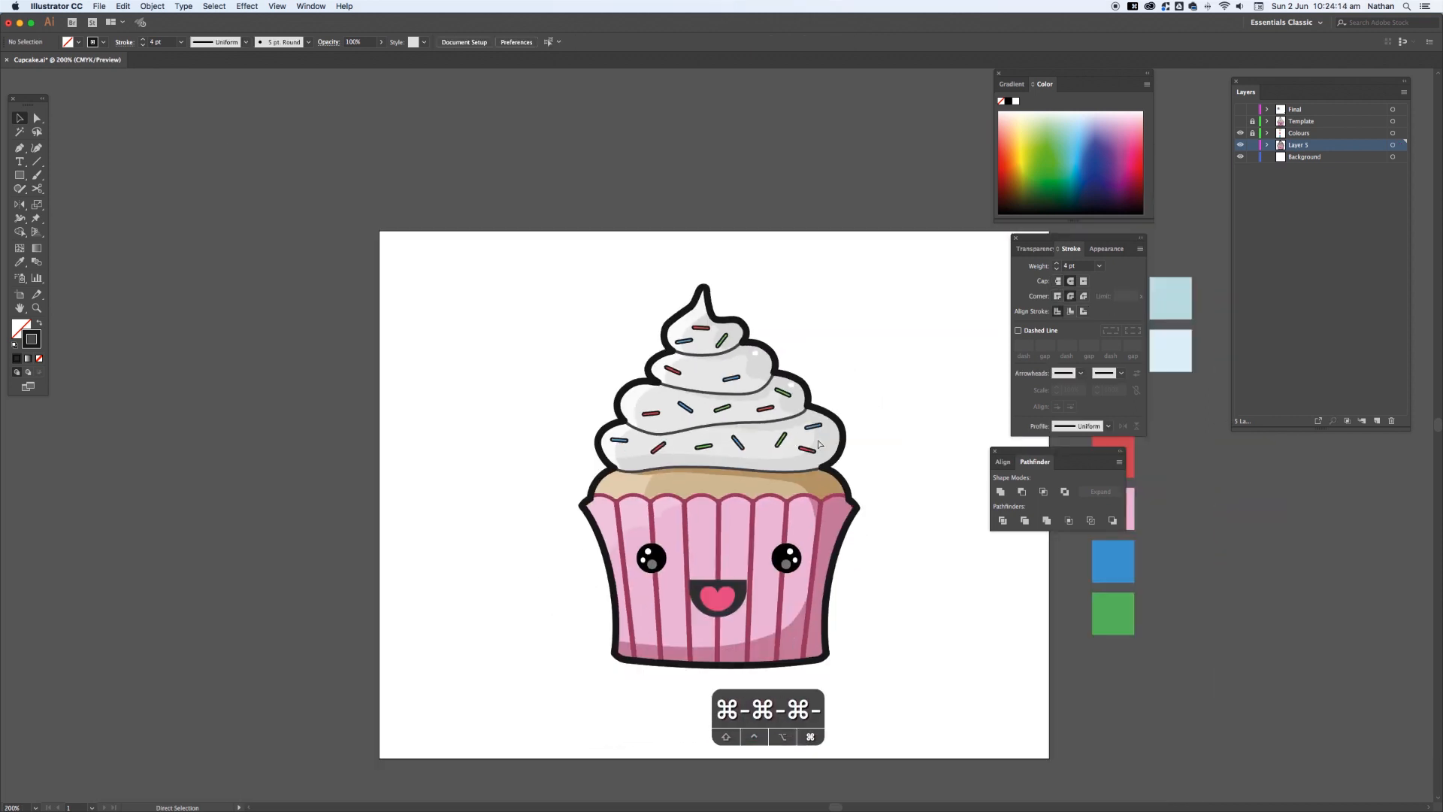
drag(818, 443, 772, 410)
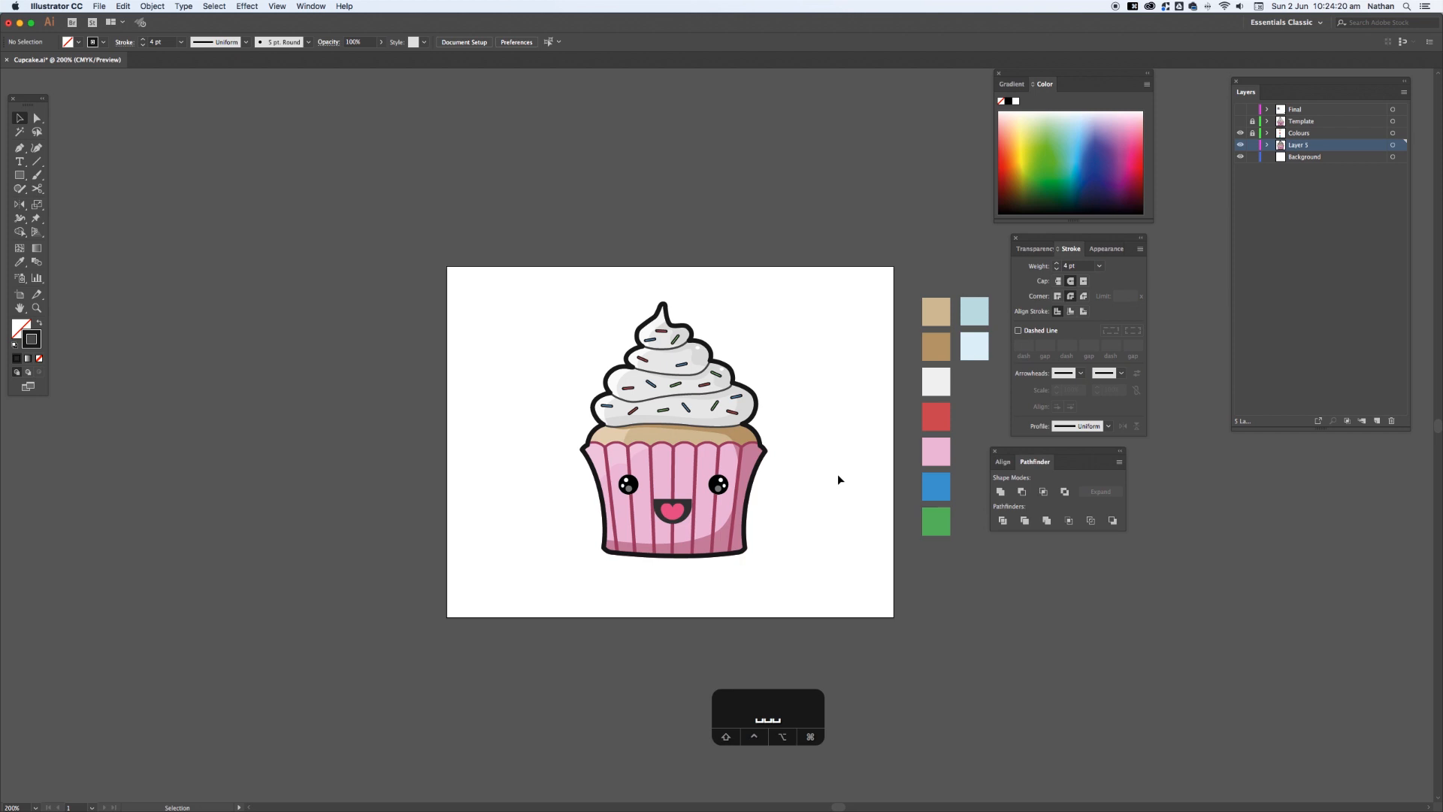
click(1252, 146)
key(r)
key(m)
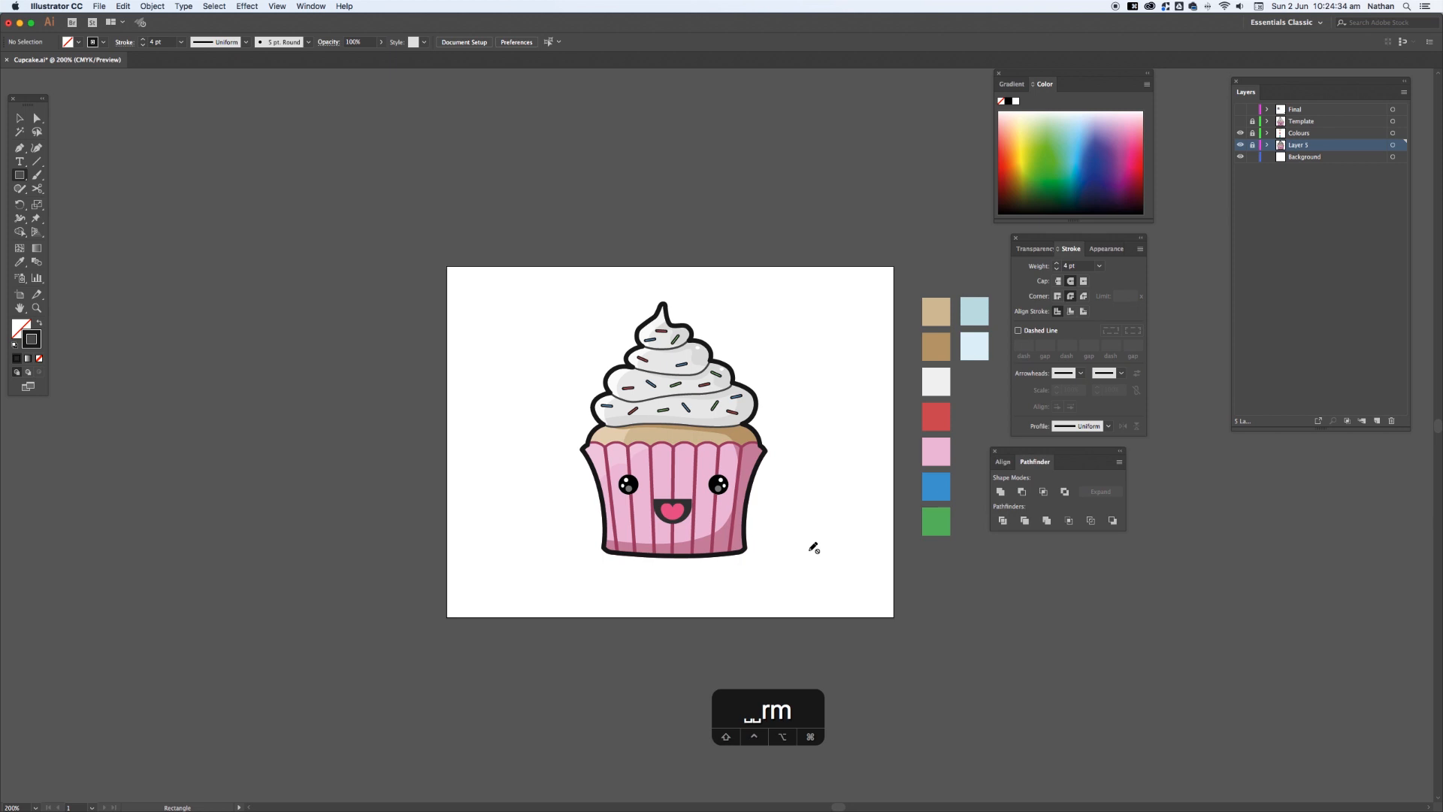
click(1336, 158)
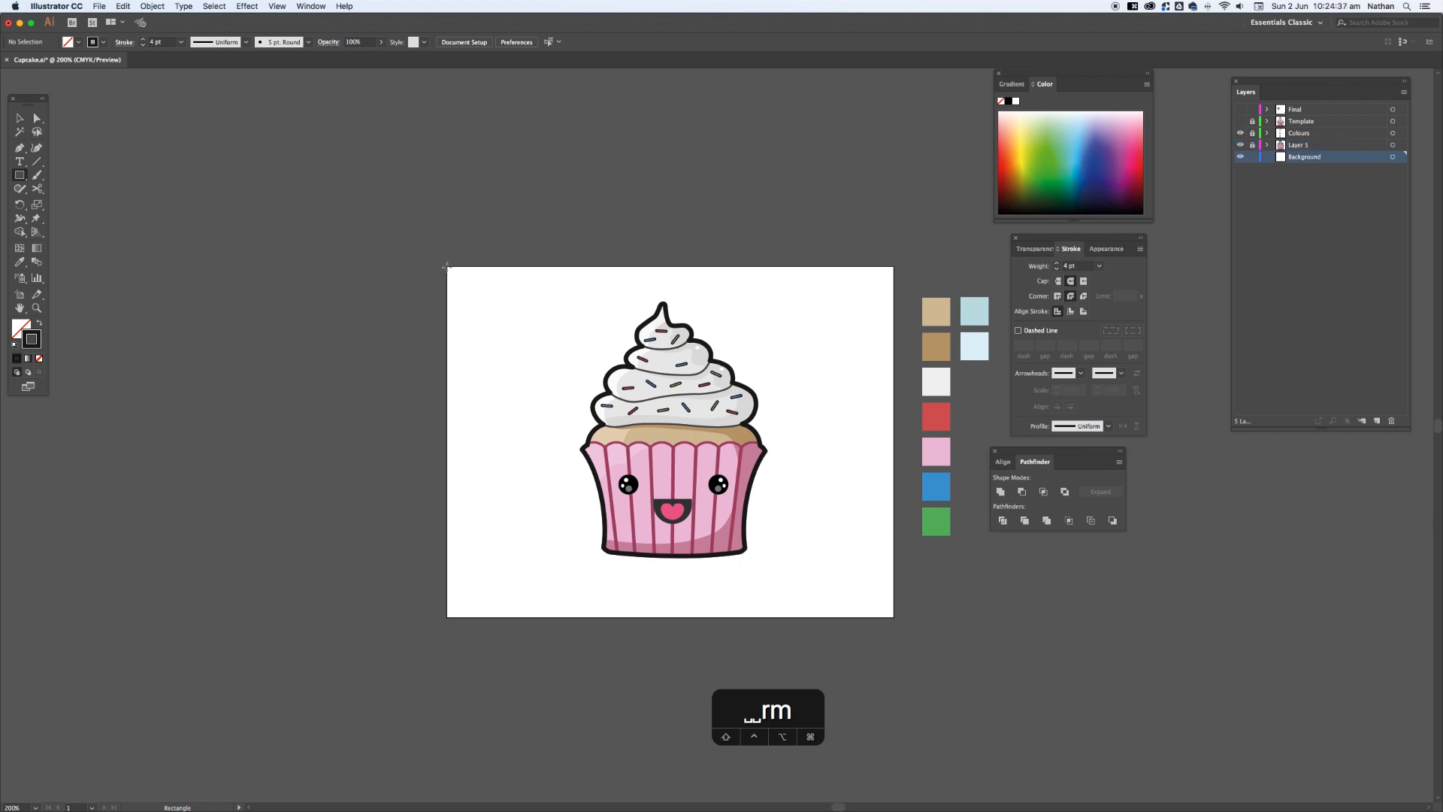
drag(446, 266, 894, 617)
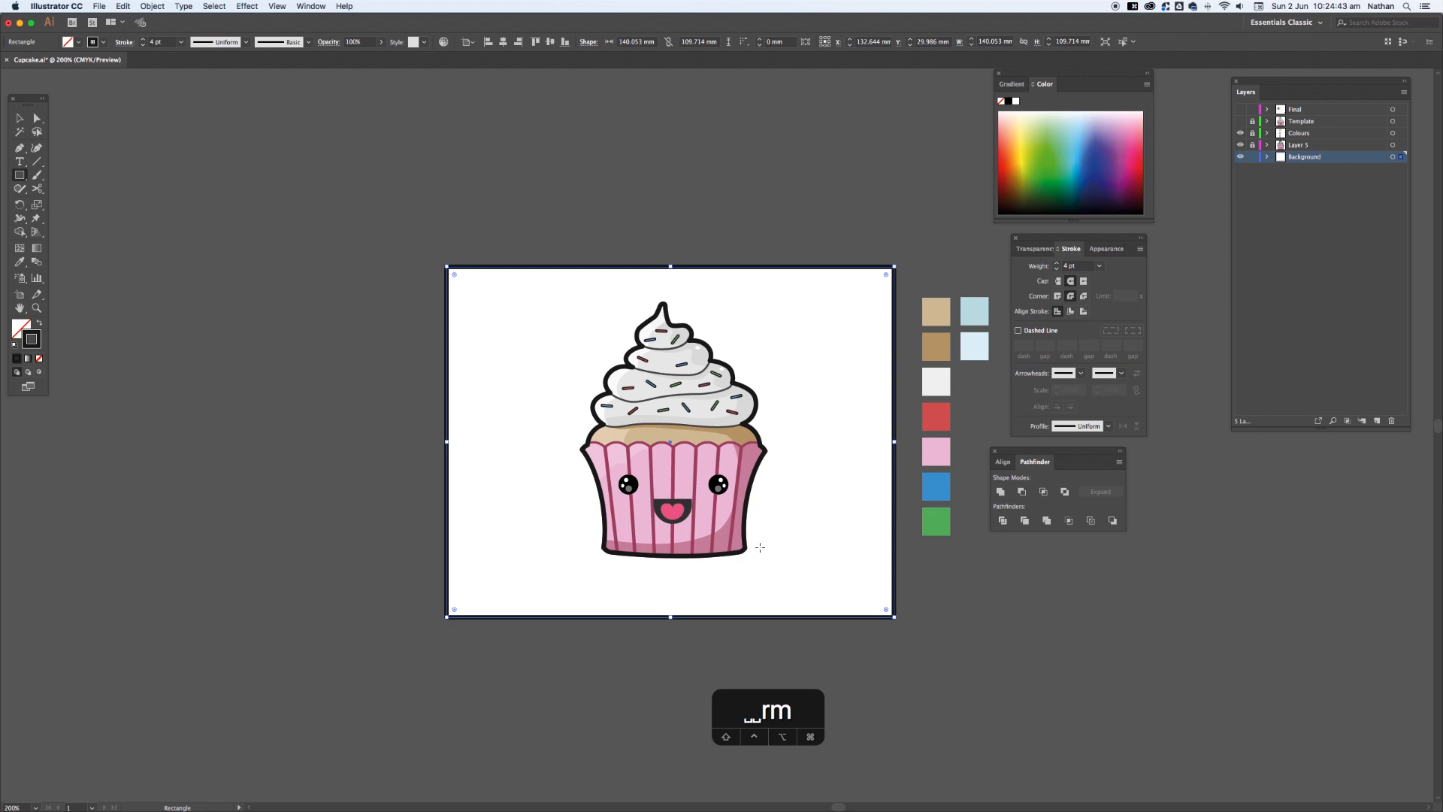
- Fill the background rectangle with the pale blue swatch colour DFF1F8, without a stroke
key(i)
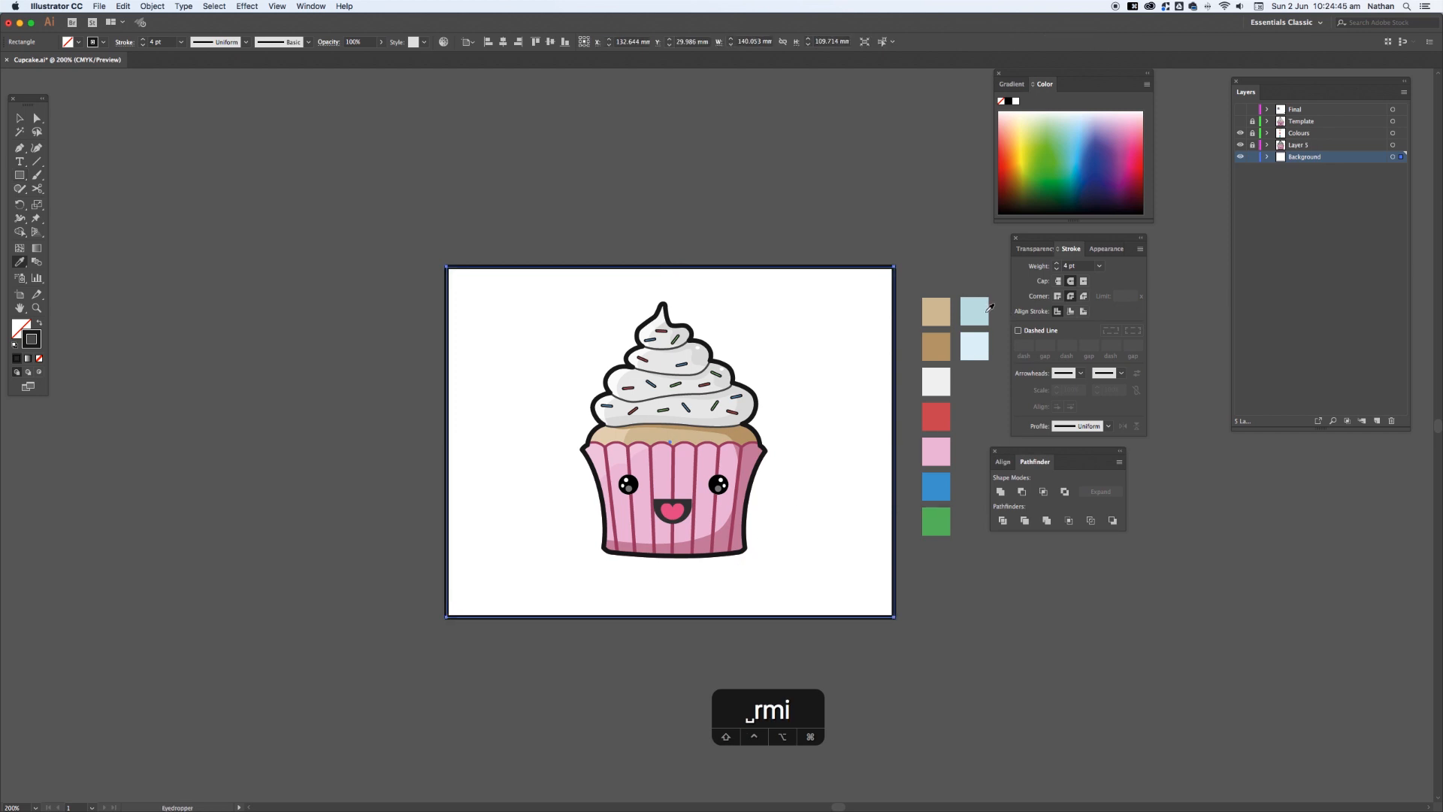
click(972, 350)
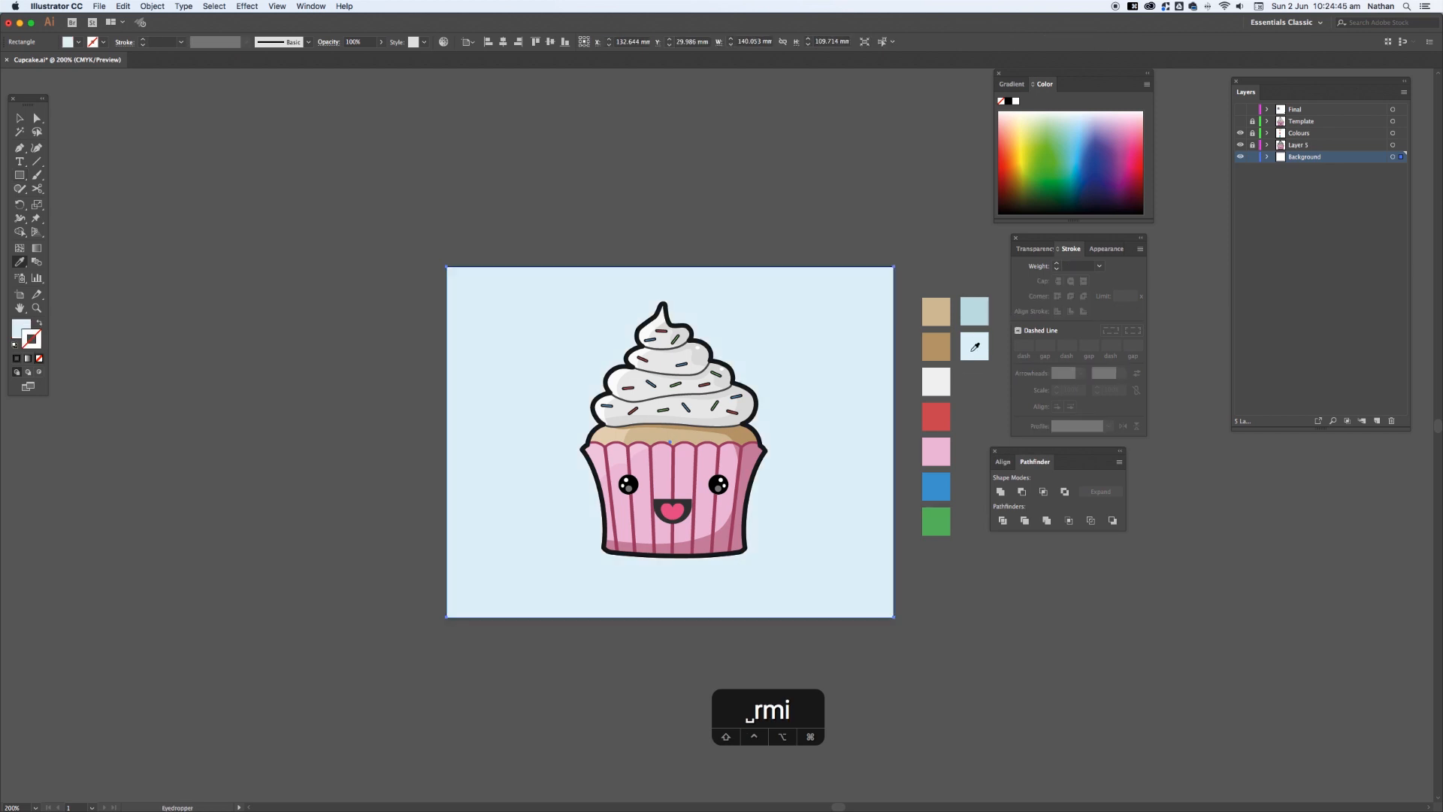
double_click(21, 329)
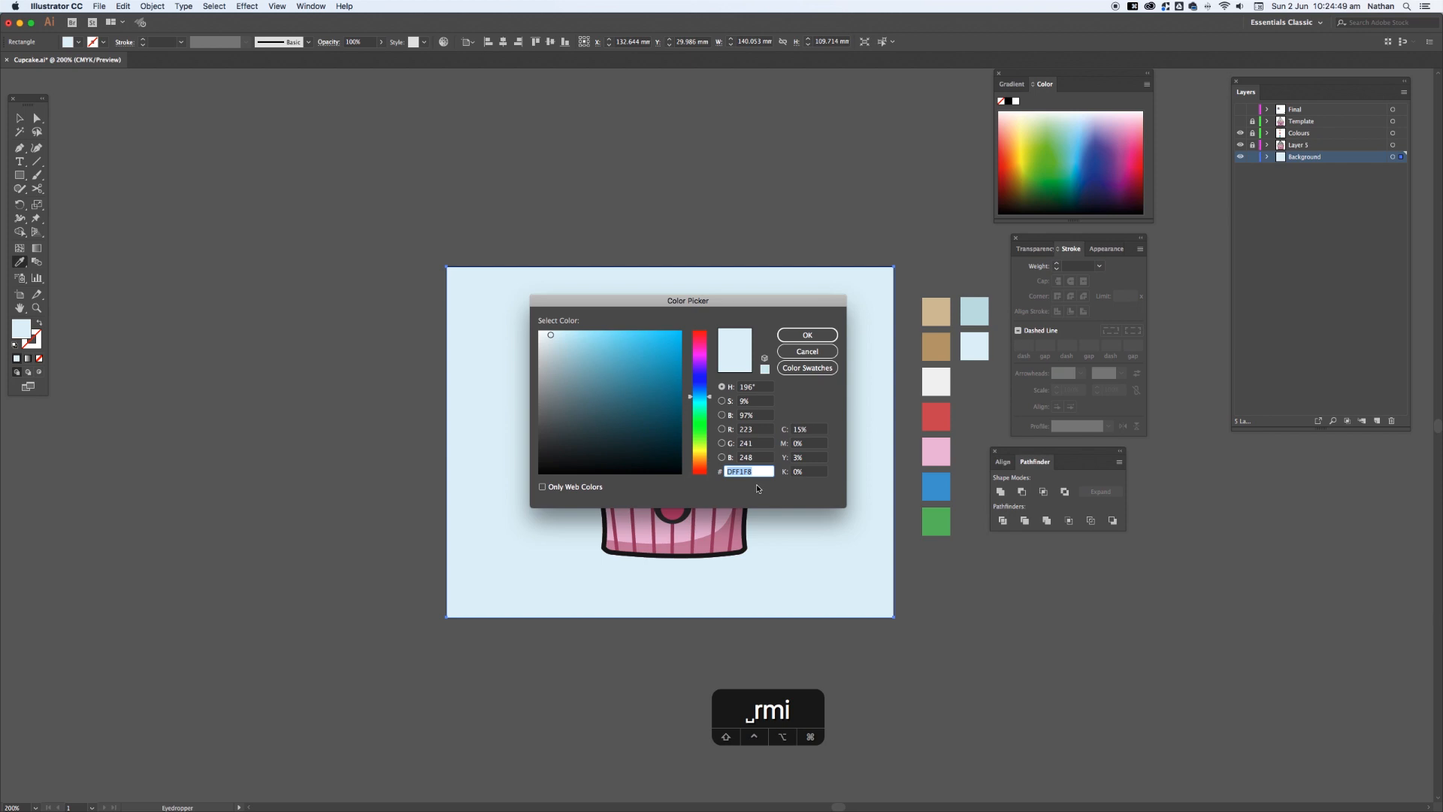
click(808, 336)
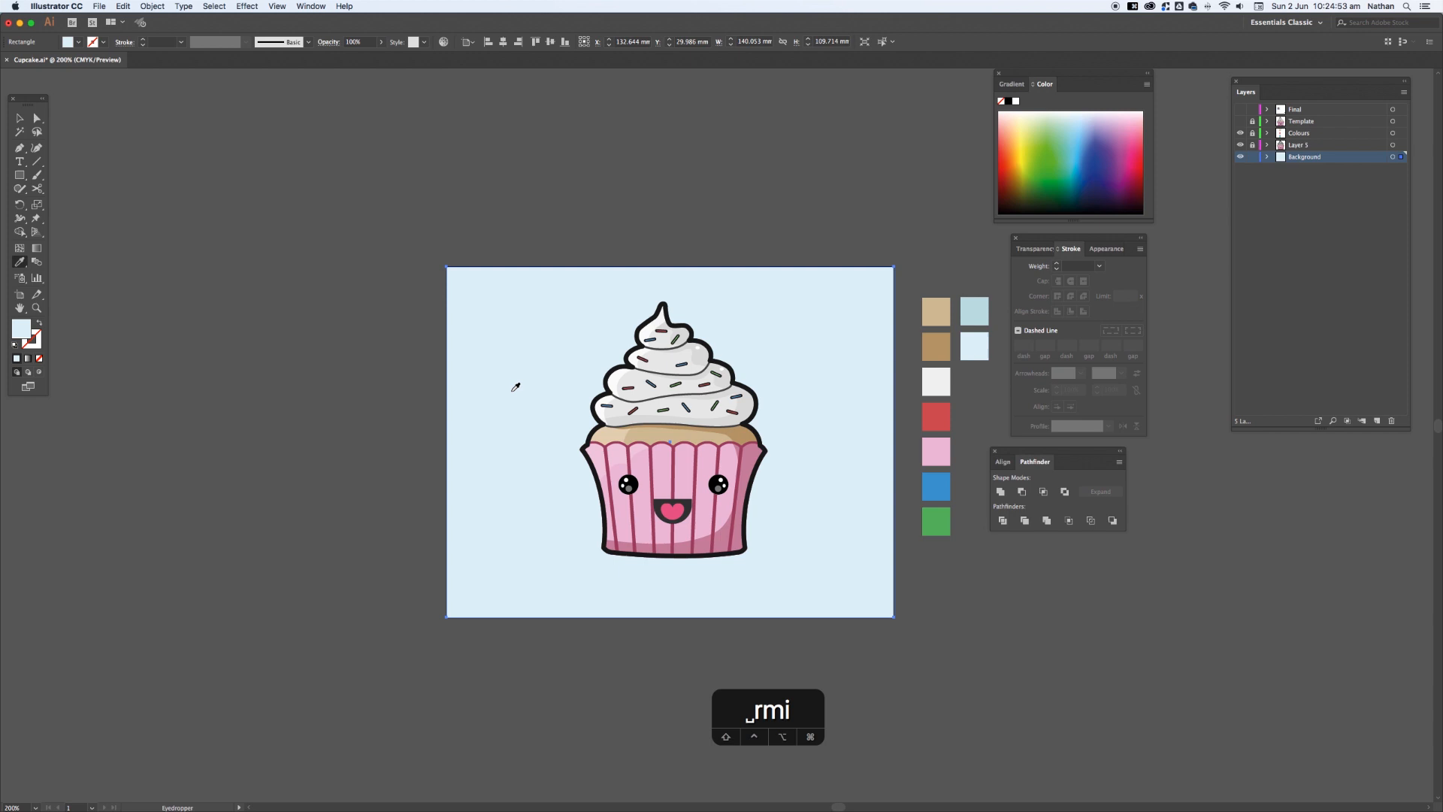
- Draw a circle about 40 mm in diameter from the artboard's centre, on the Background layer behind the cupcake
drag(18, 181, 75, 203)
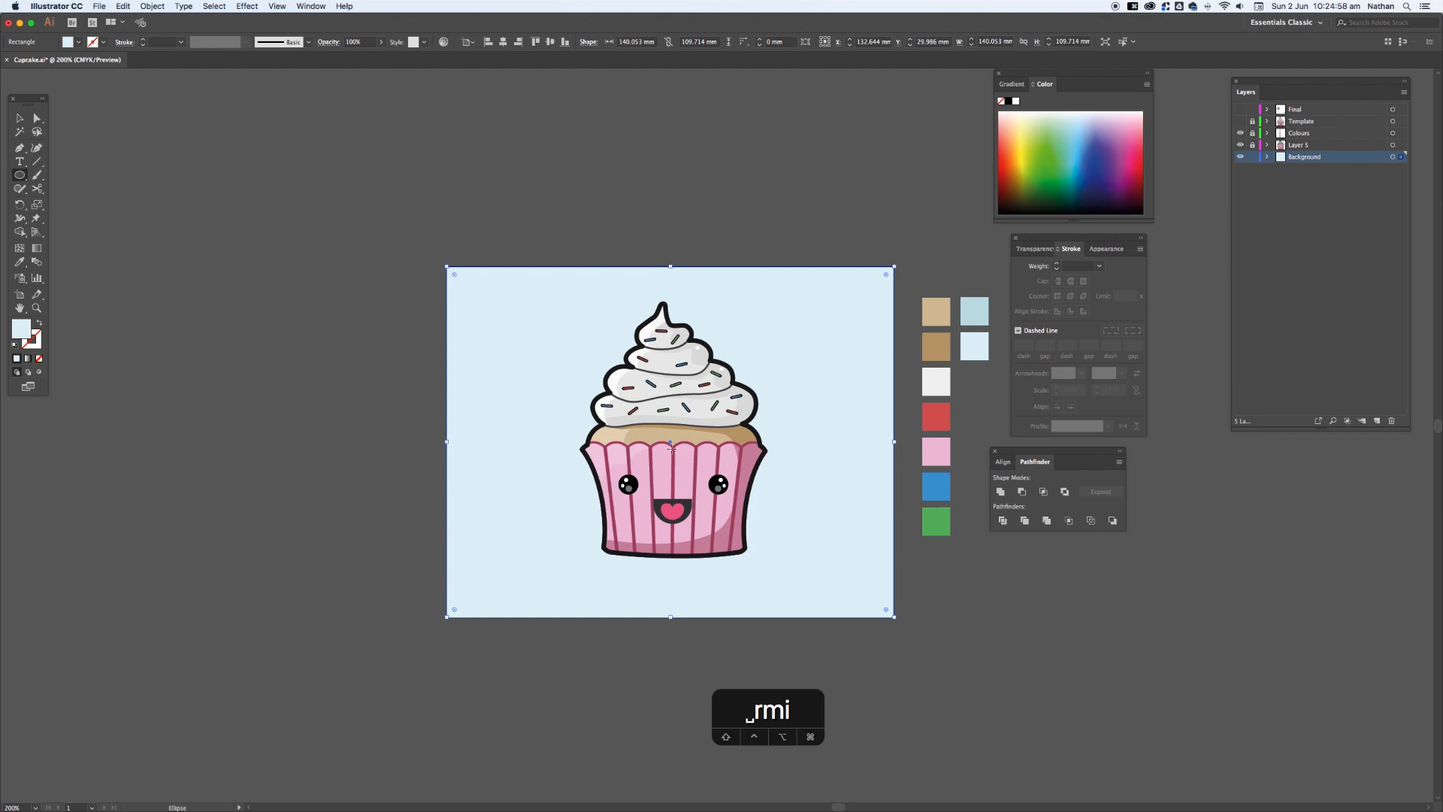
key(l)
drag(670, 443, 607, 384)
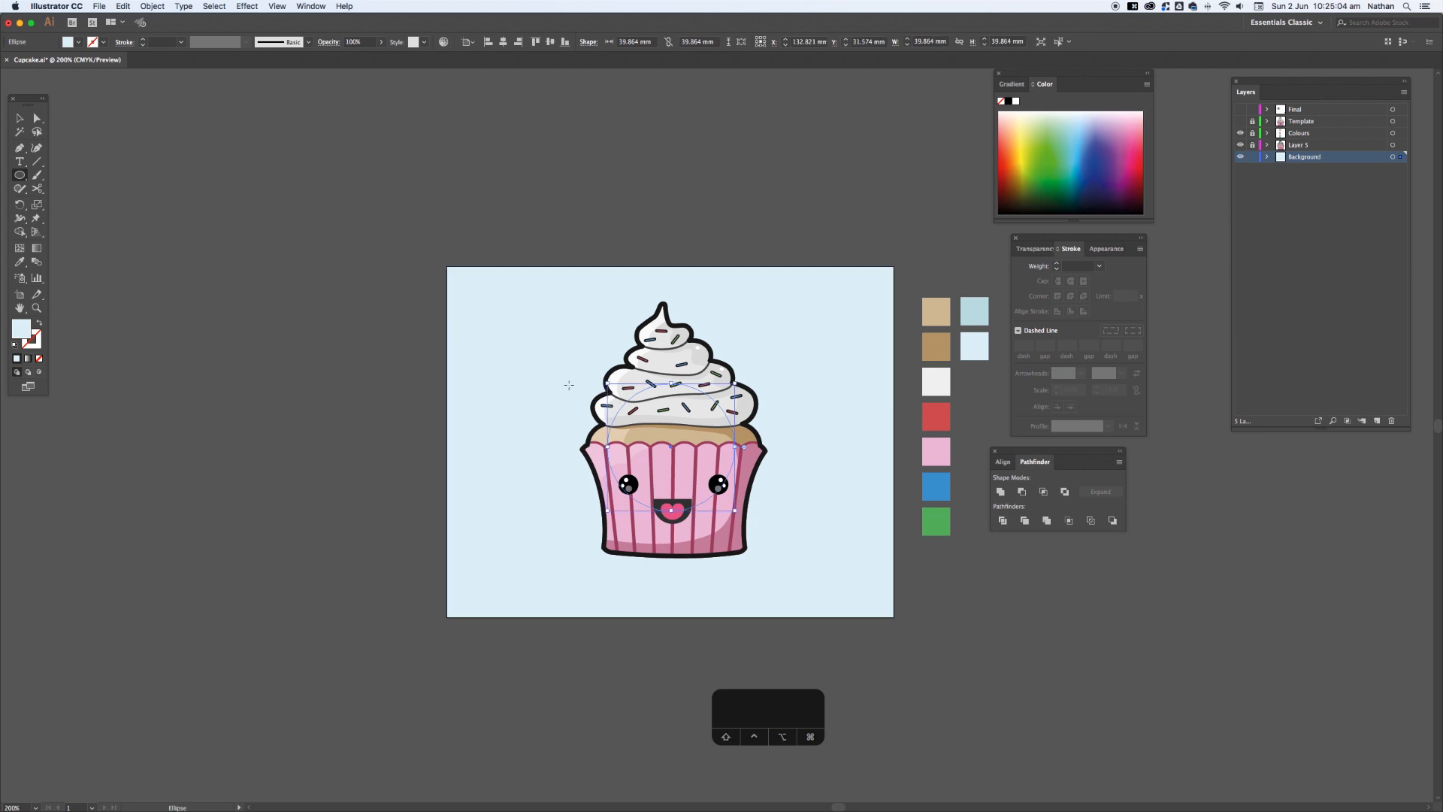
- Sample the darker blue swatch C1DEE5 for the circle and swap it to the stroke, leaving no fill
key(i)
click(974, 308)
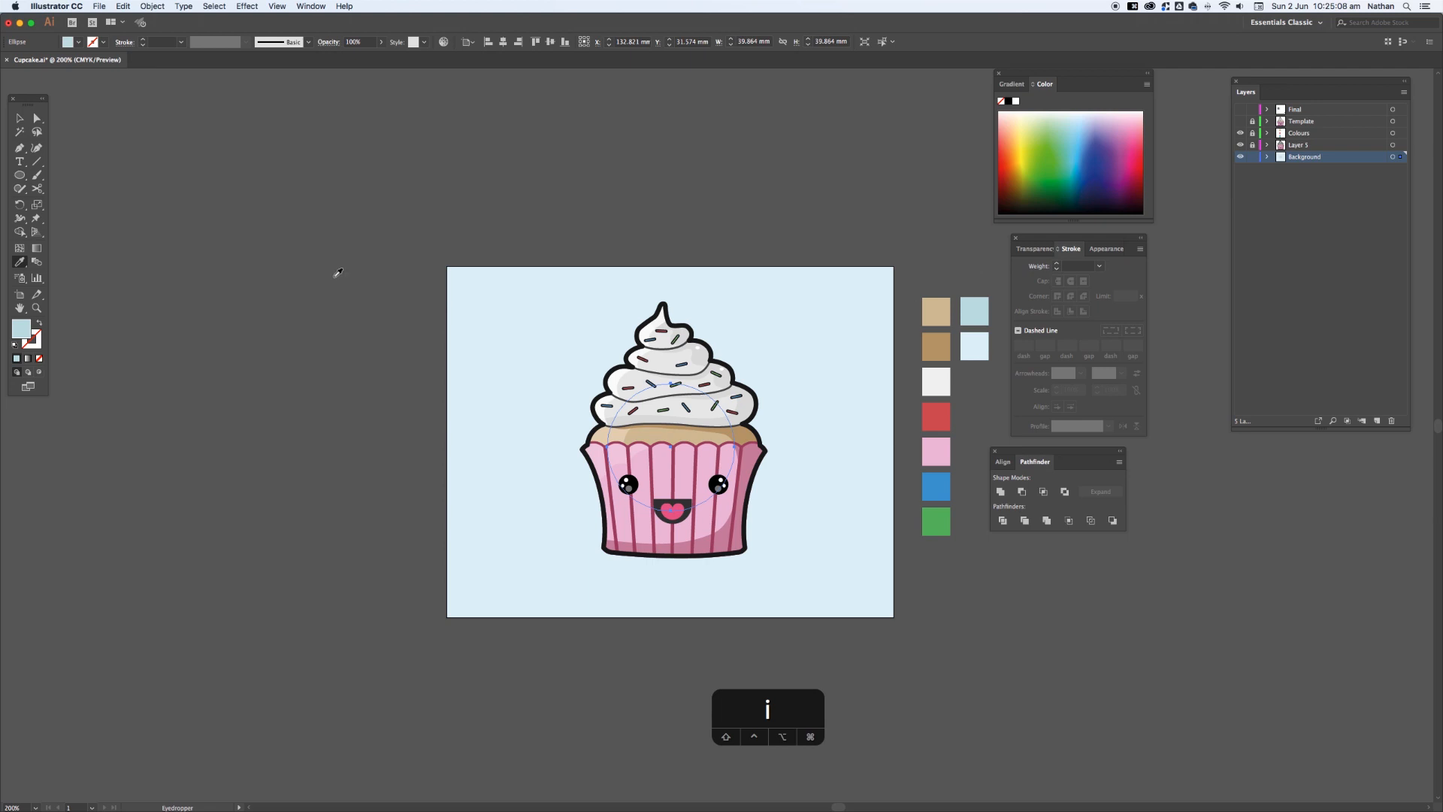
double_click(22, 329)
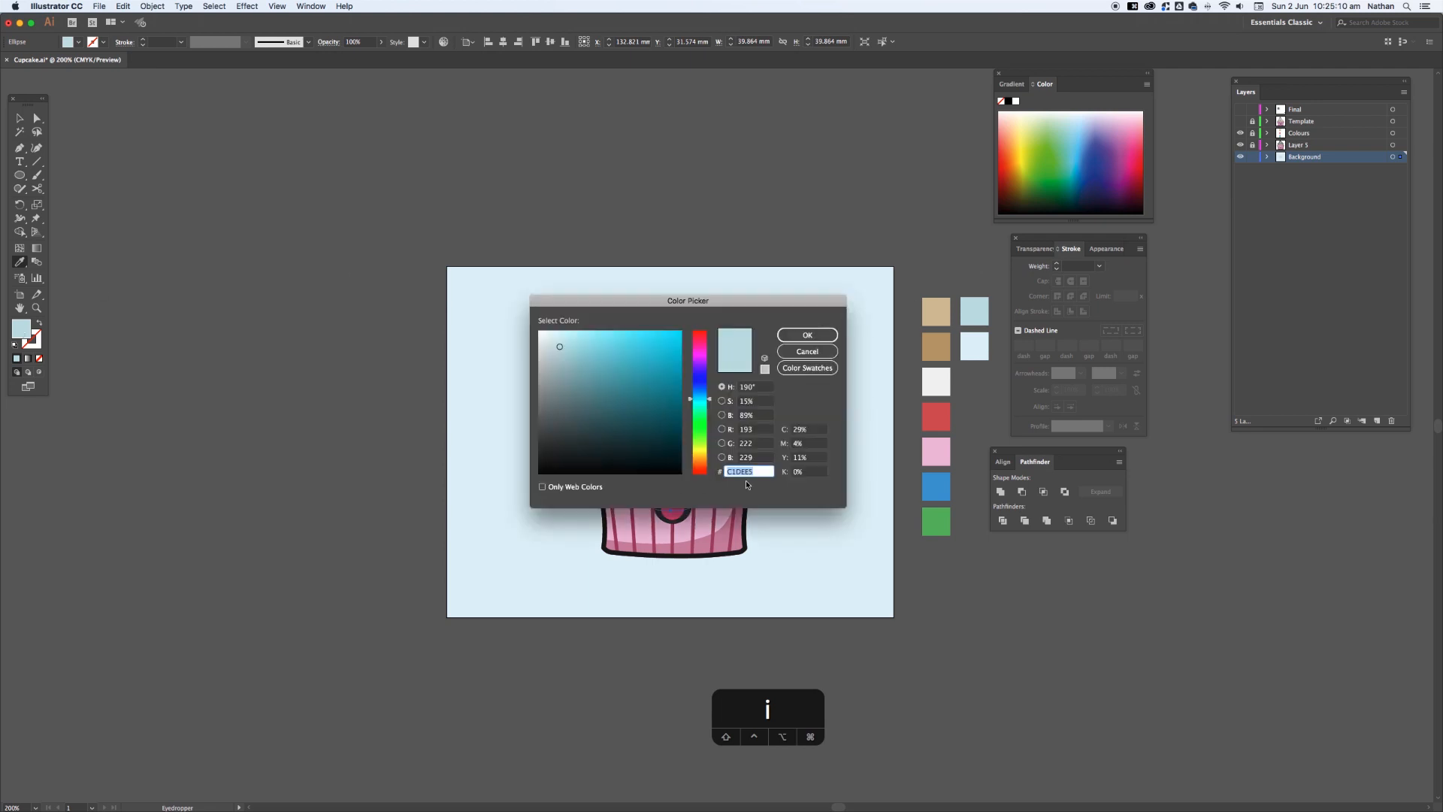
click(797, 336)
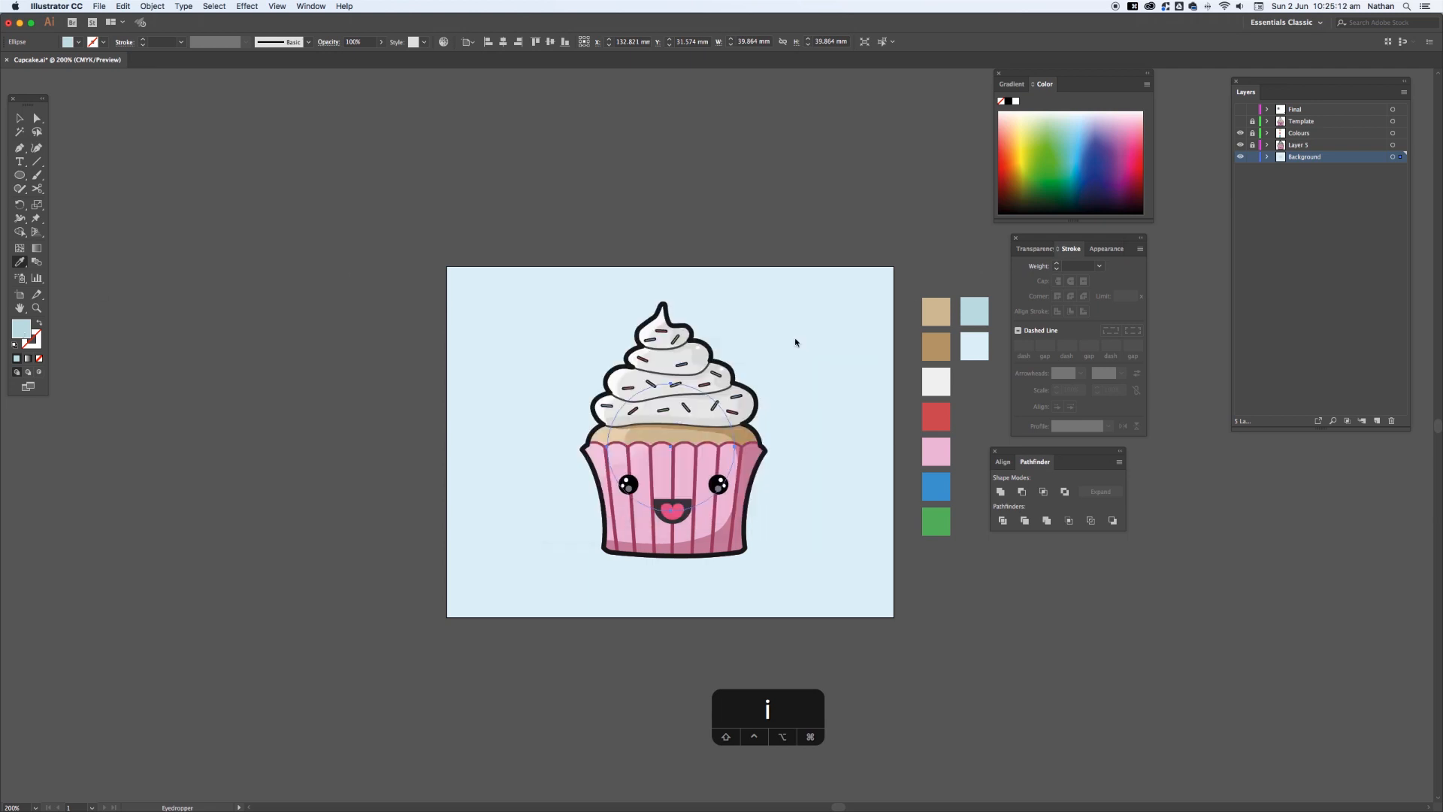
click(39, 323)
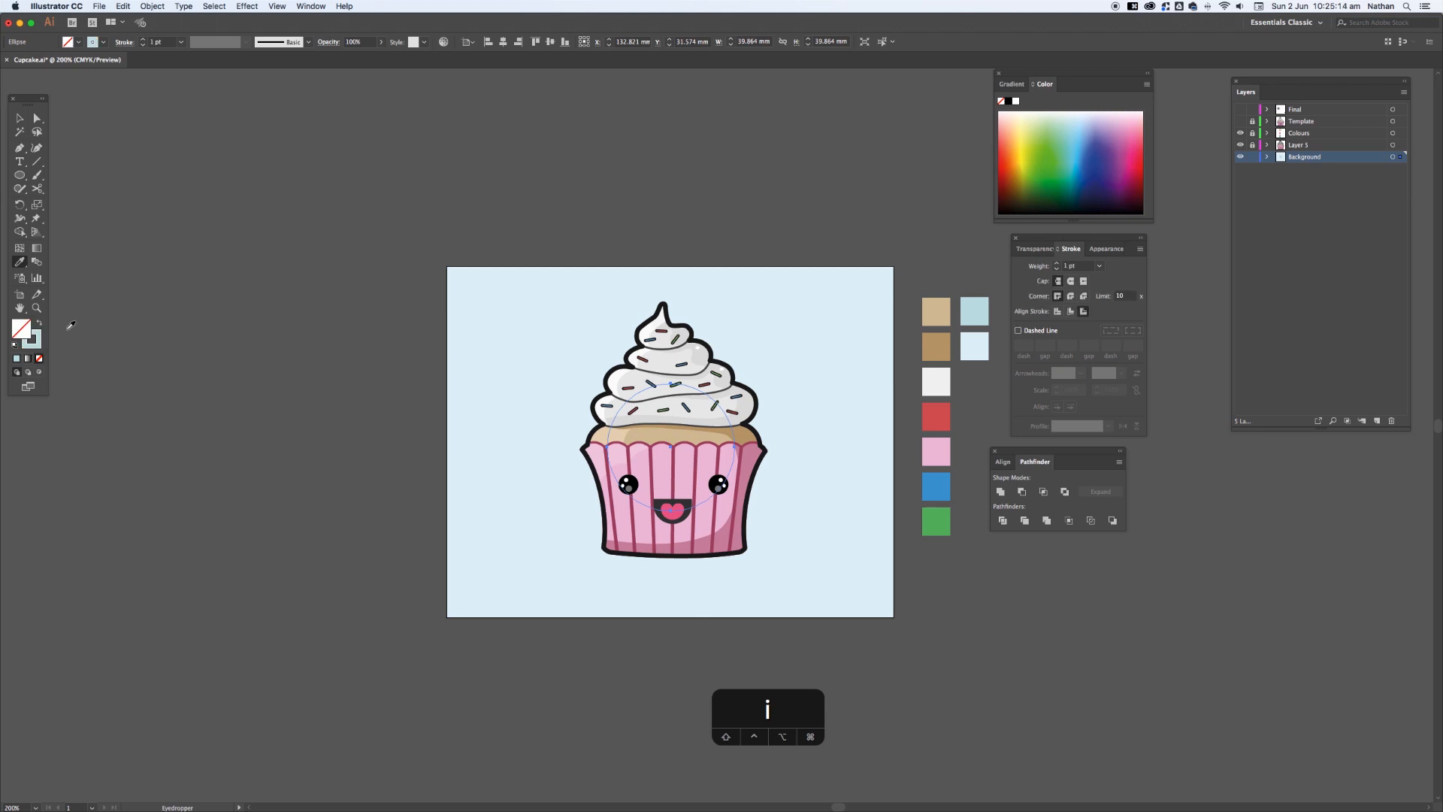
- Turn the circle's stroke into a dashed line and set its weight to 150 pt to form a sunburst
click(1019, 331)
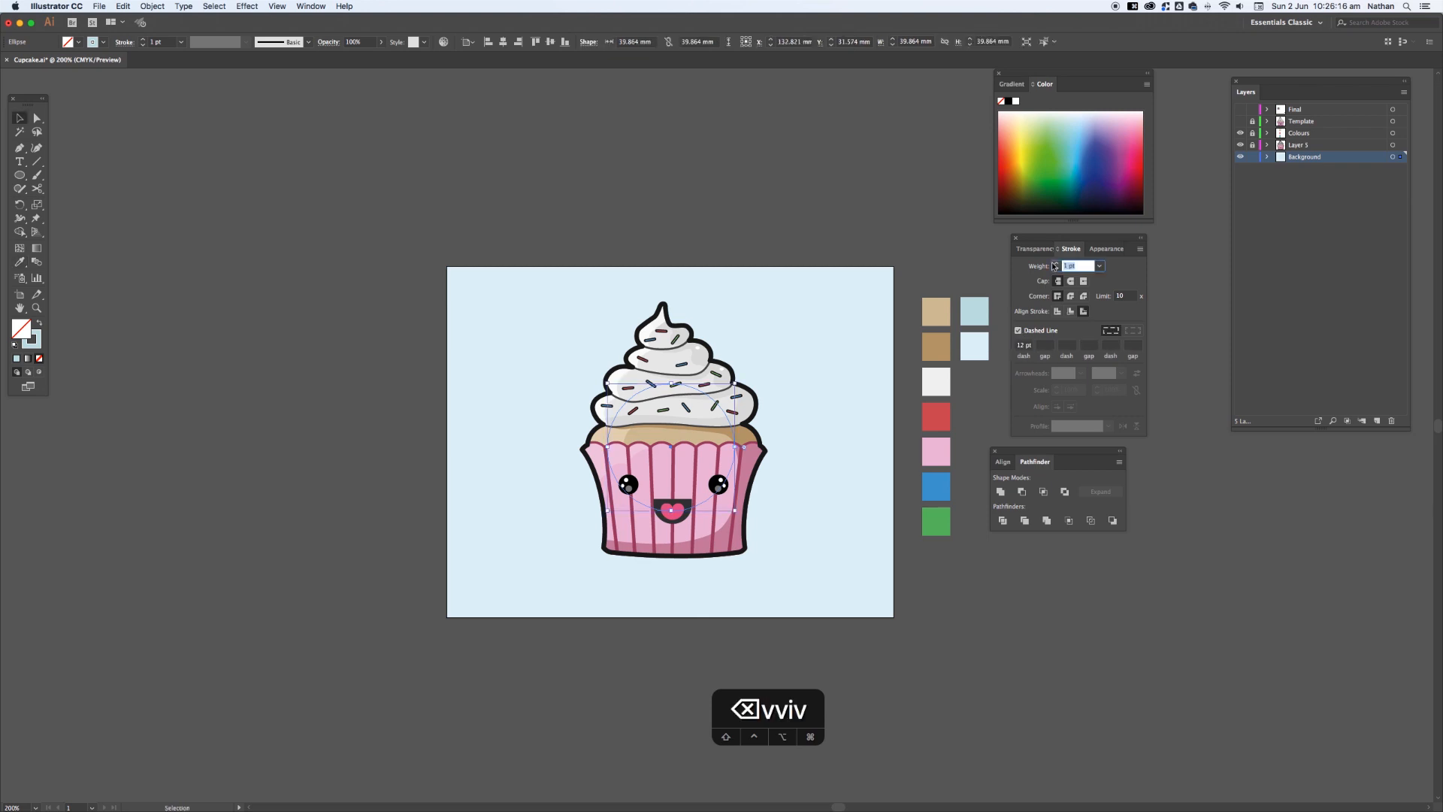
text(150)
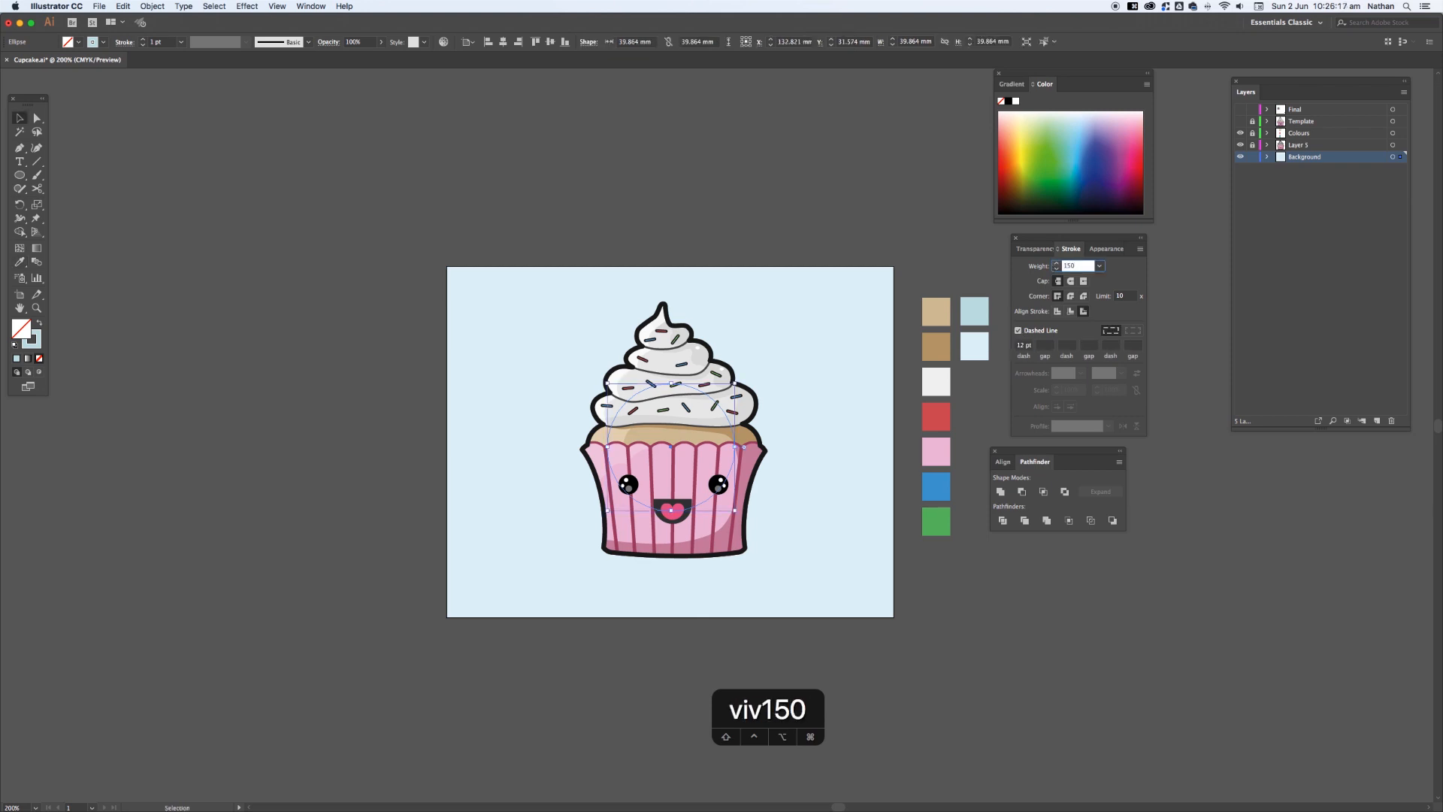
key(Tab)
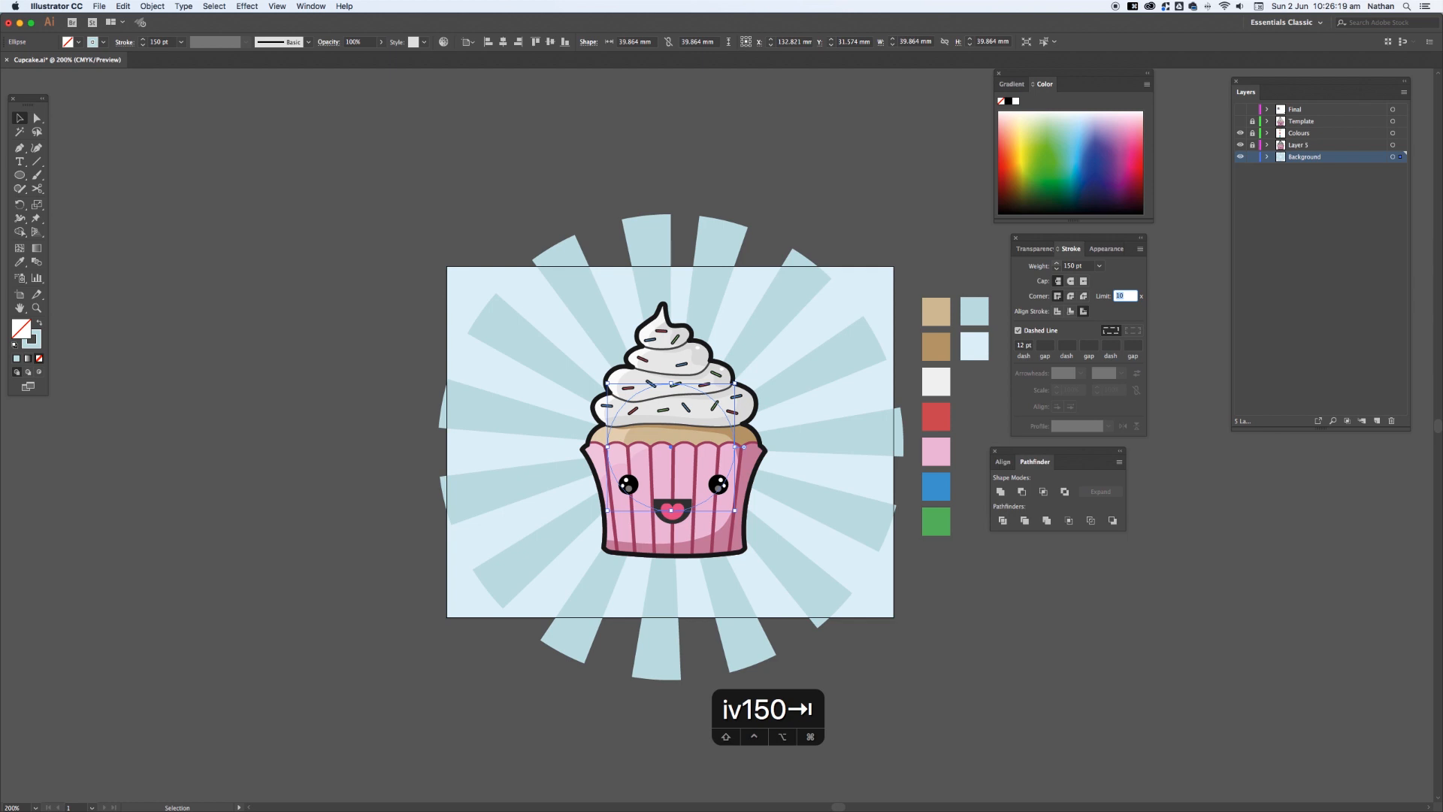
- Increase the dashed circle's stroke weight to 200 pt so the sunburst rays extend past the artboard
click(1086, 266)
text(200)
key(Tab)
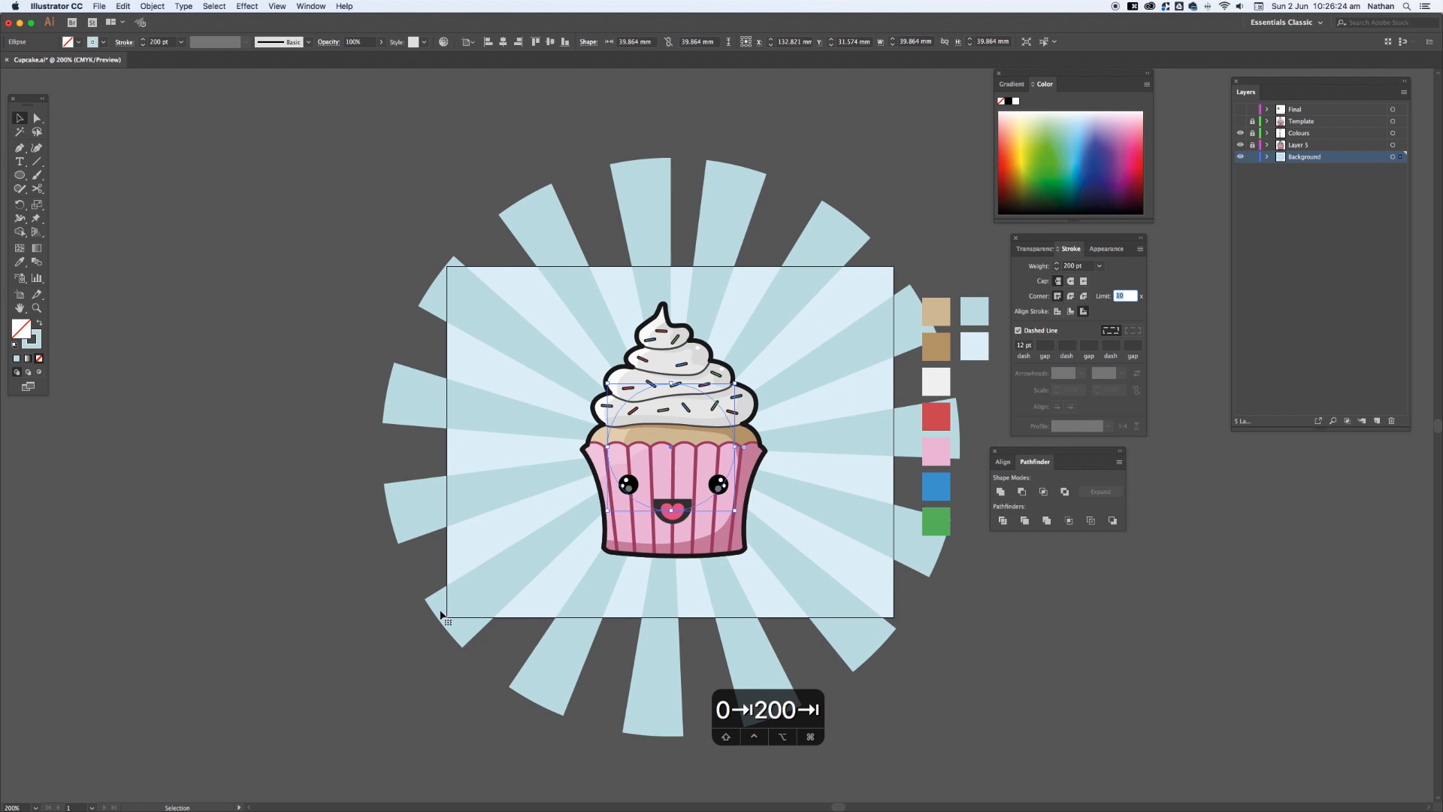
- Duplicate the pale blue background rectangle in place and bring the copy to the front of the Background layer
click(914, 252)
drag(914, 254, 884, 252)
click(836, 285)
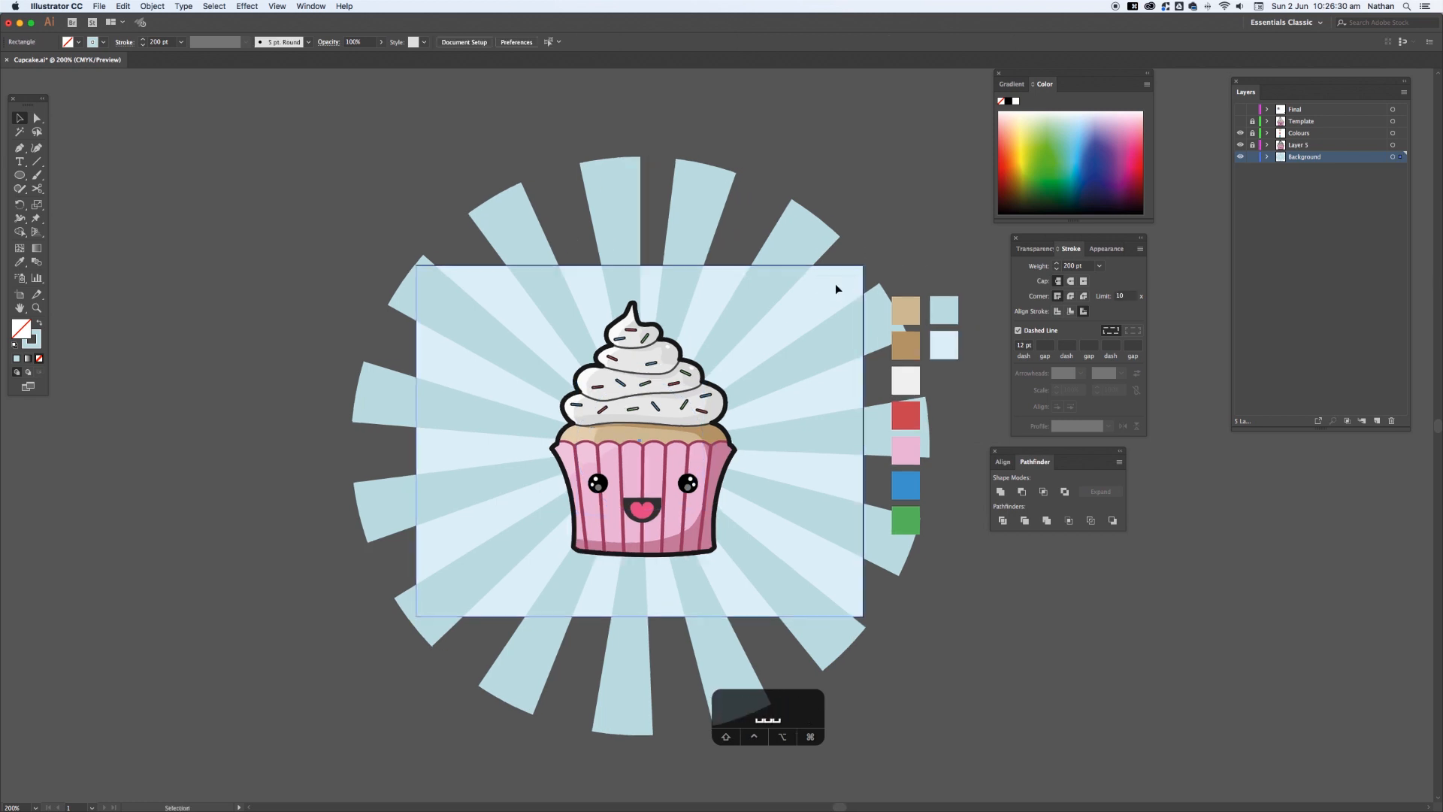
key(super+c)
key(super+f)
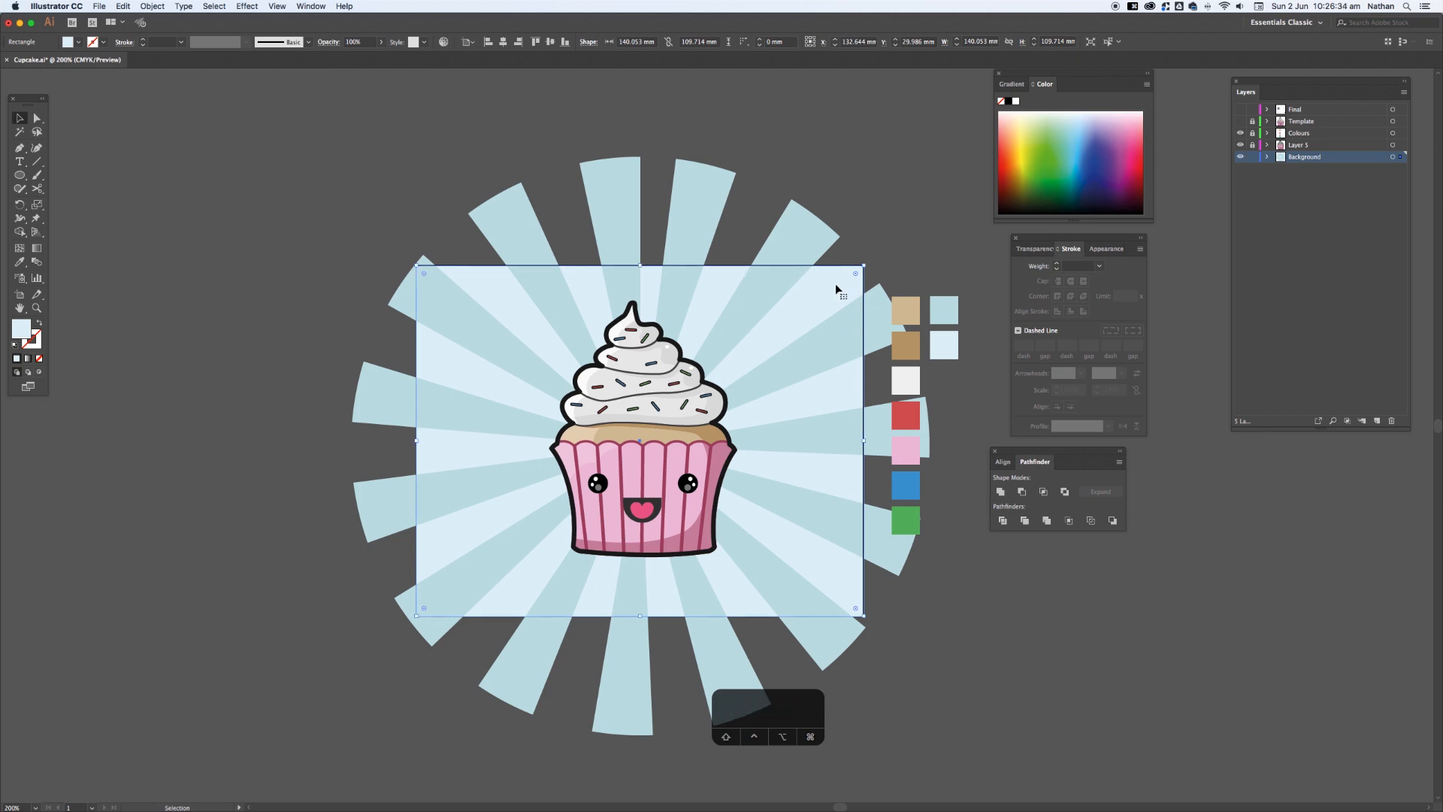
key(super+shift+bracketright)
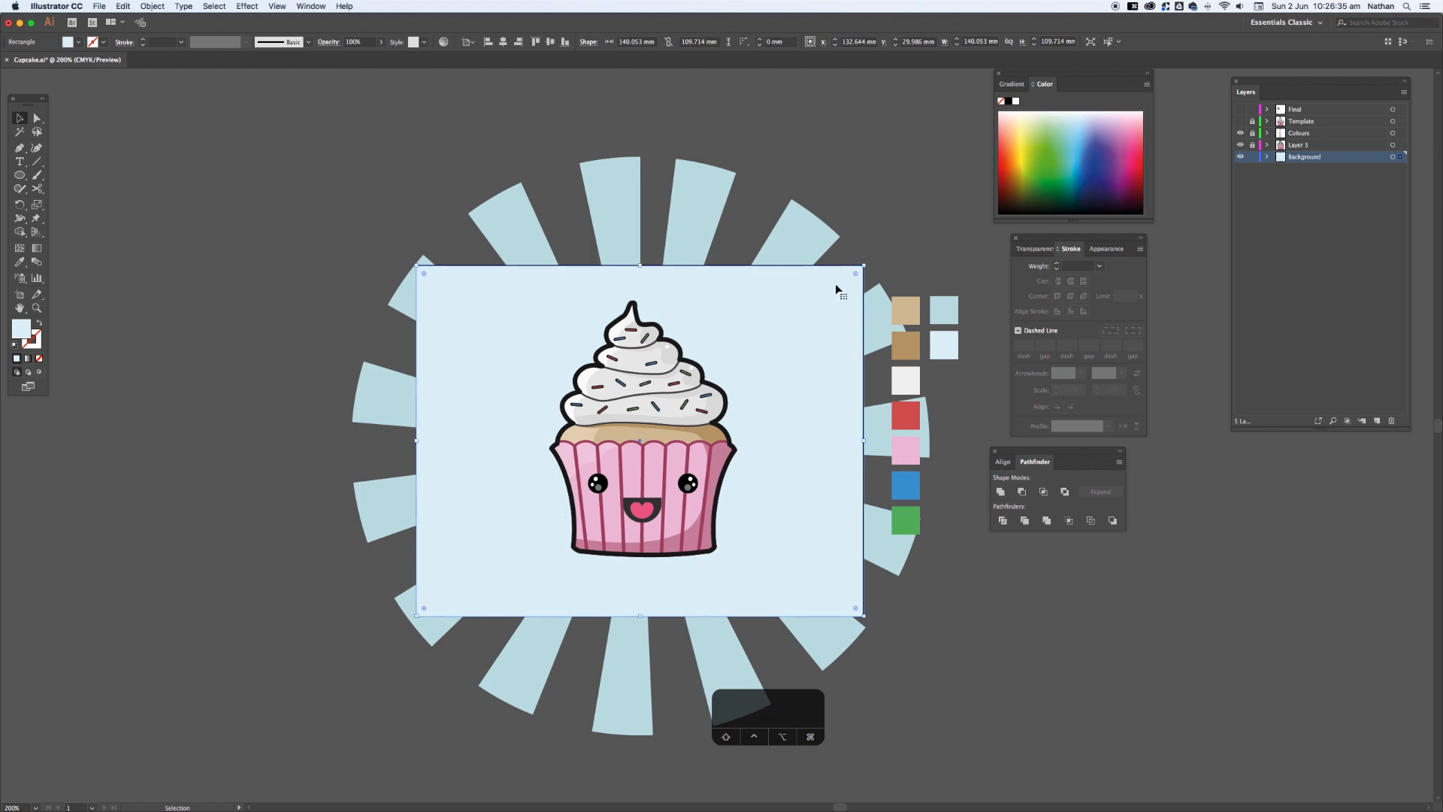
- Clip the sunburst circle to the artboard with a clipping mask made from the front rectangle copy, and deselect the result
shift+click(802, 253)
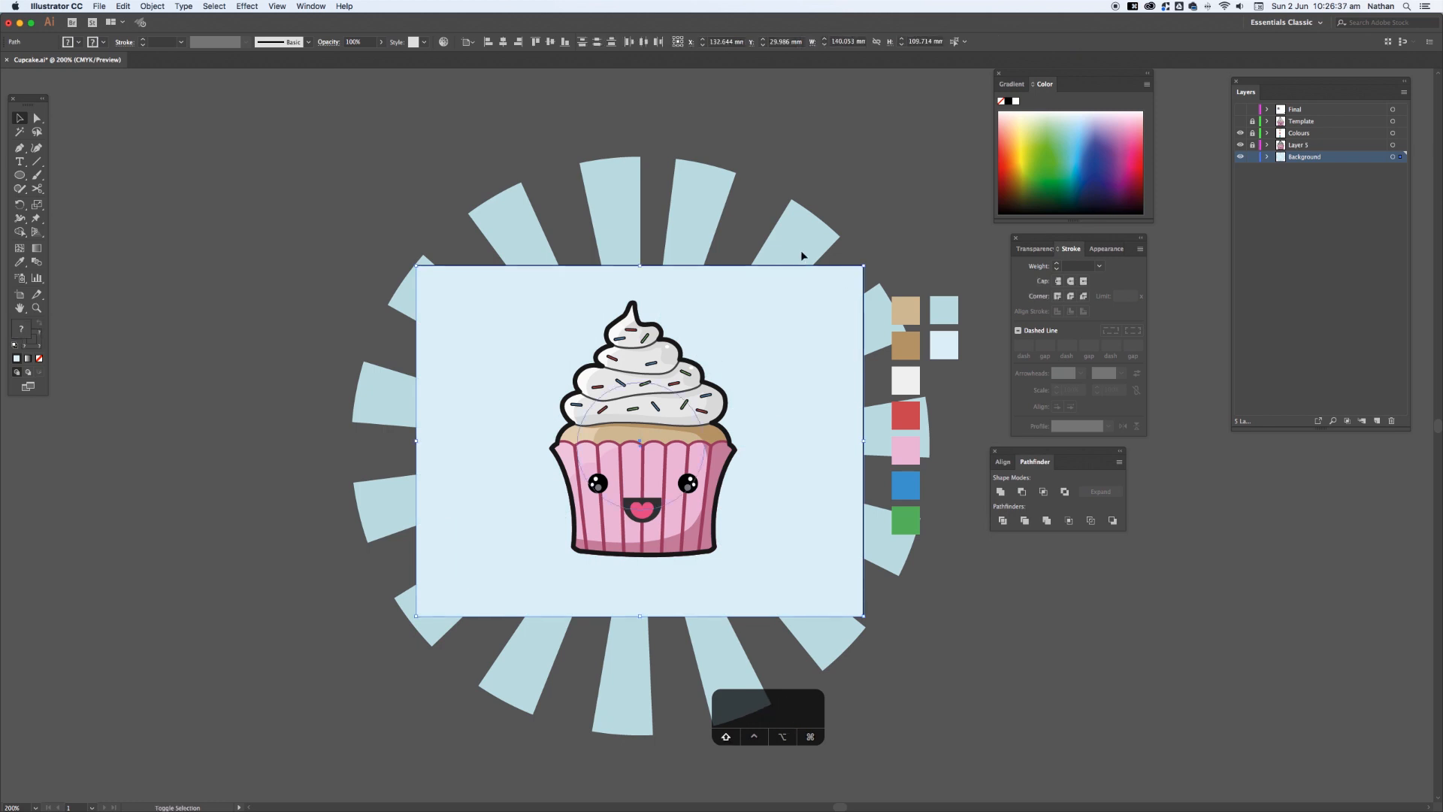
shift+click(625, 232)
shift+click(620, 234)
key(a)
key(super+7)
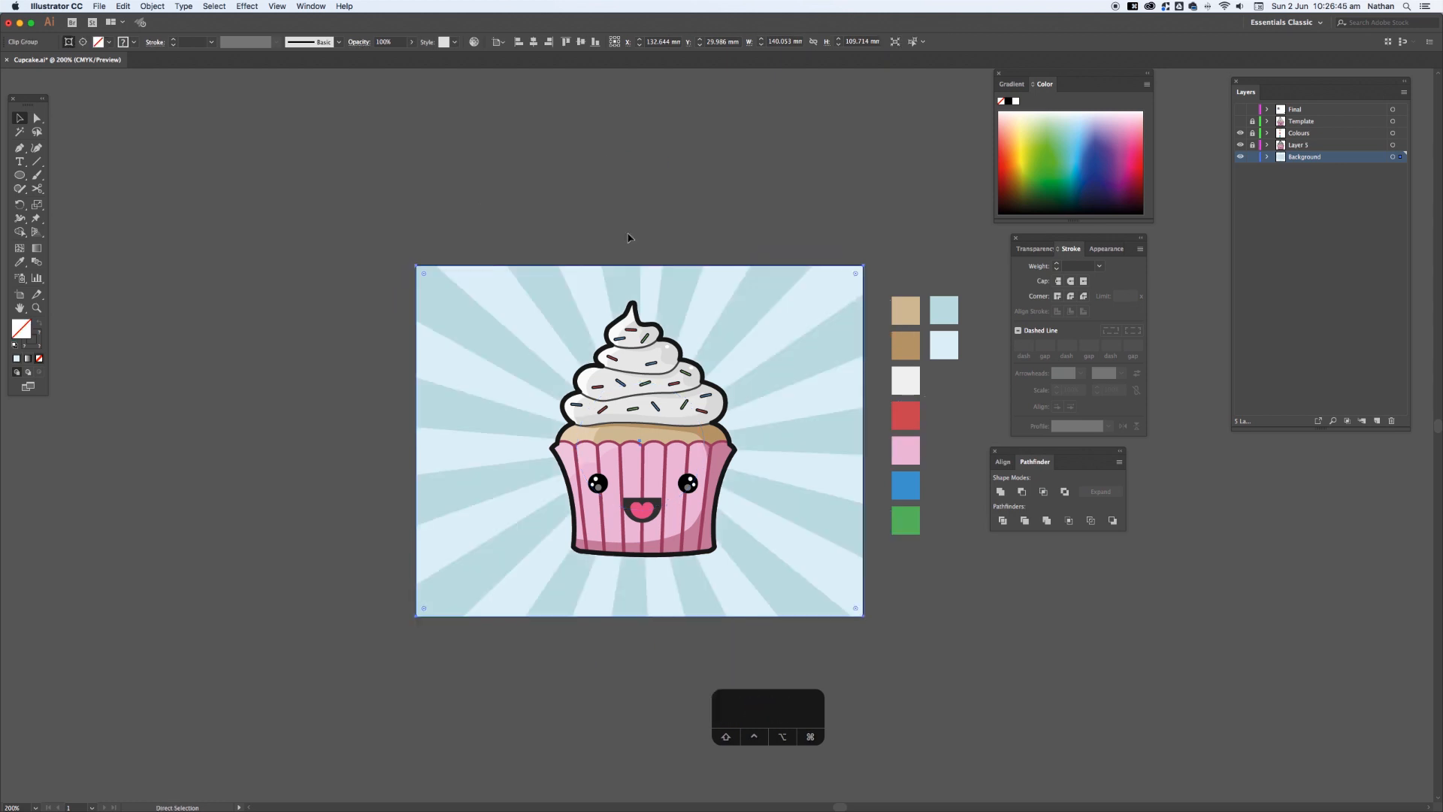
key(v)
click(628, 237)
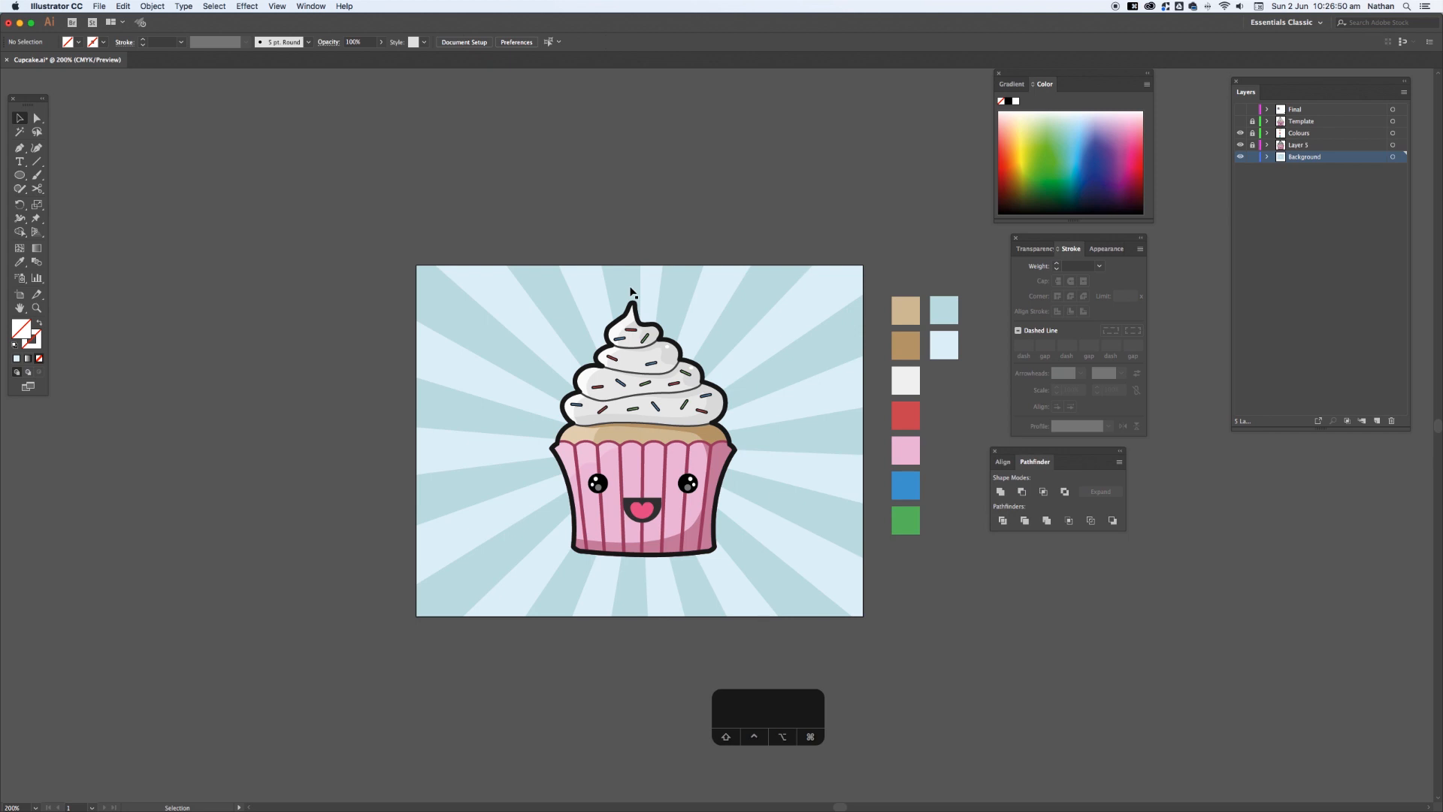